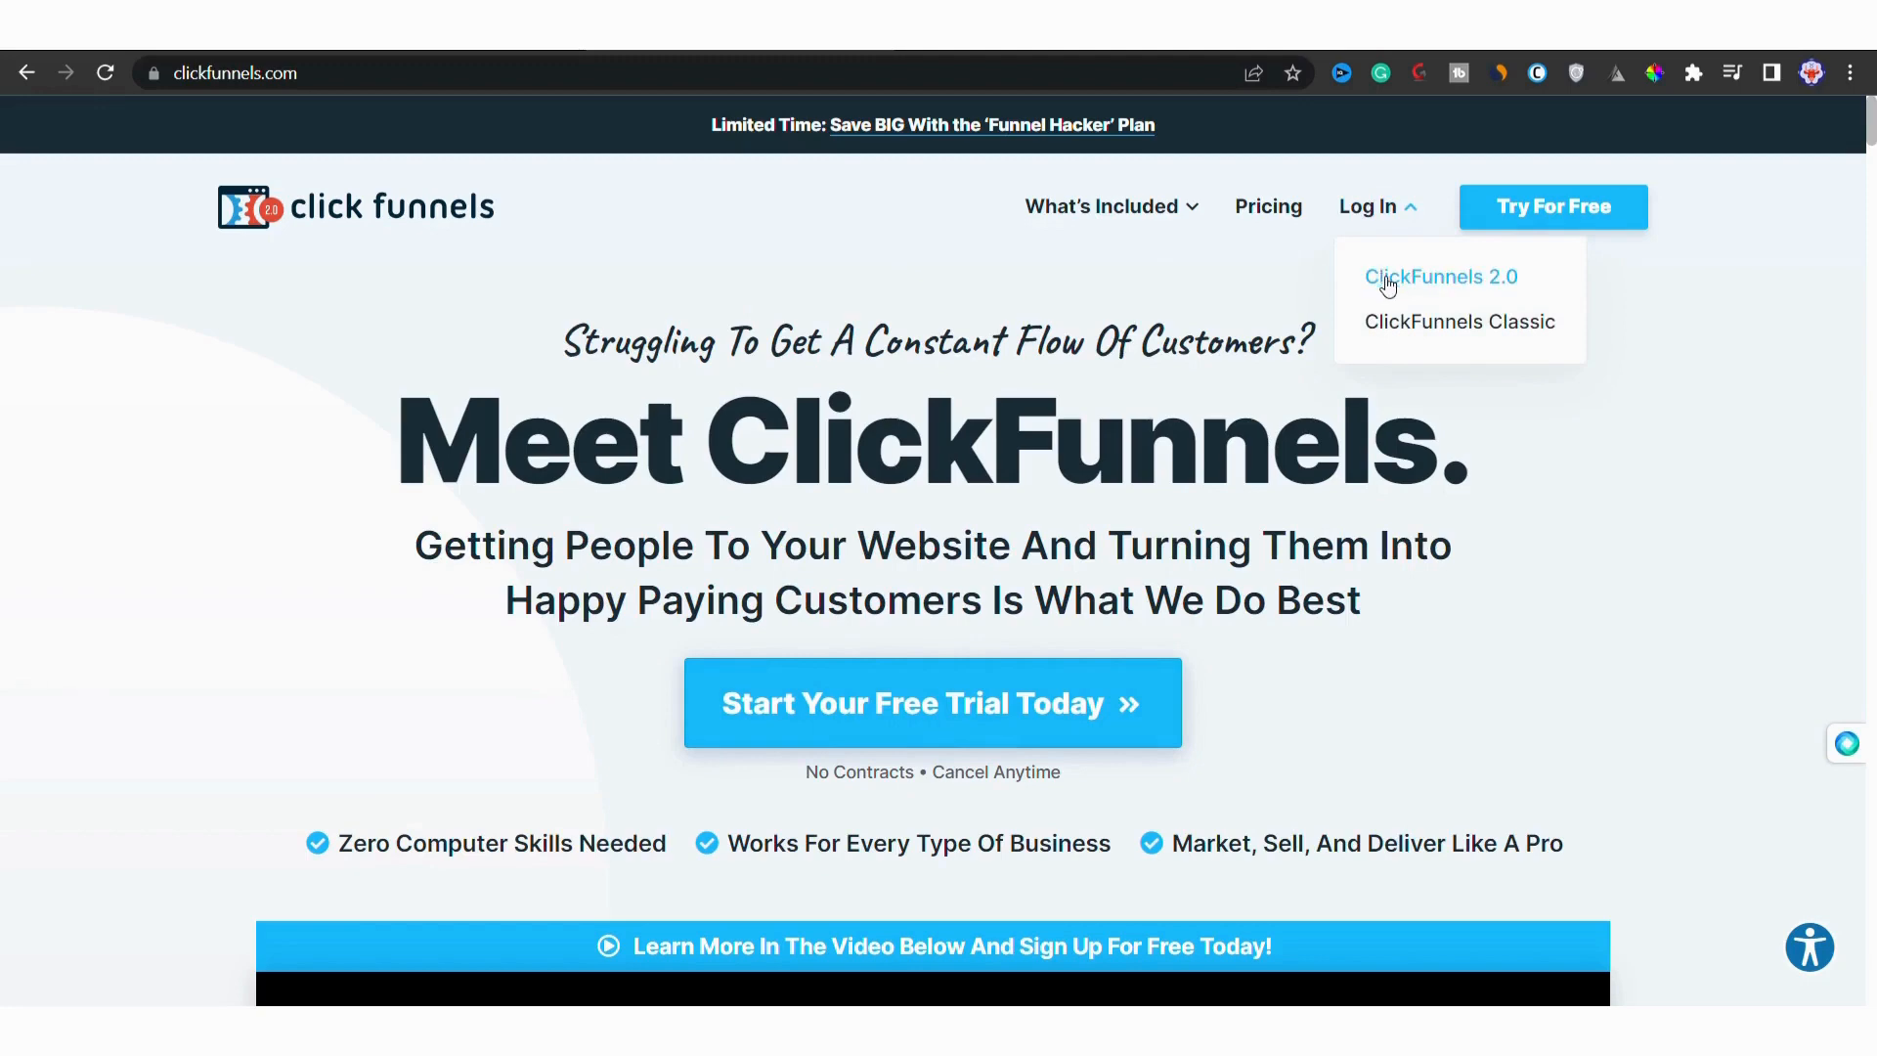
# Step: Go to the ClickFunnels 2.0 sign-in and reach the workspace dashboard
pyautogui.click(1415, 283)
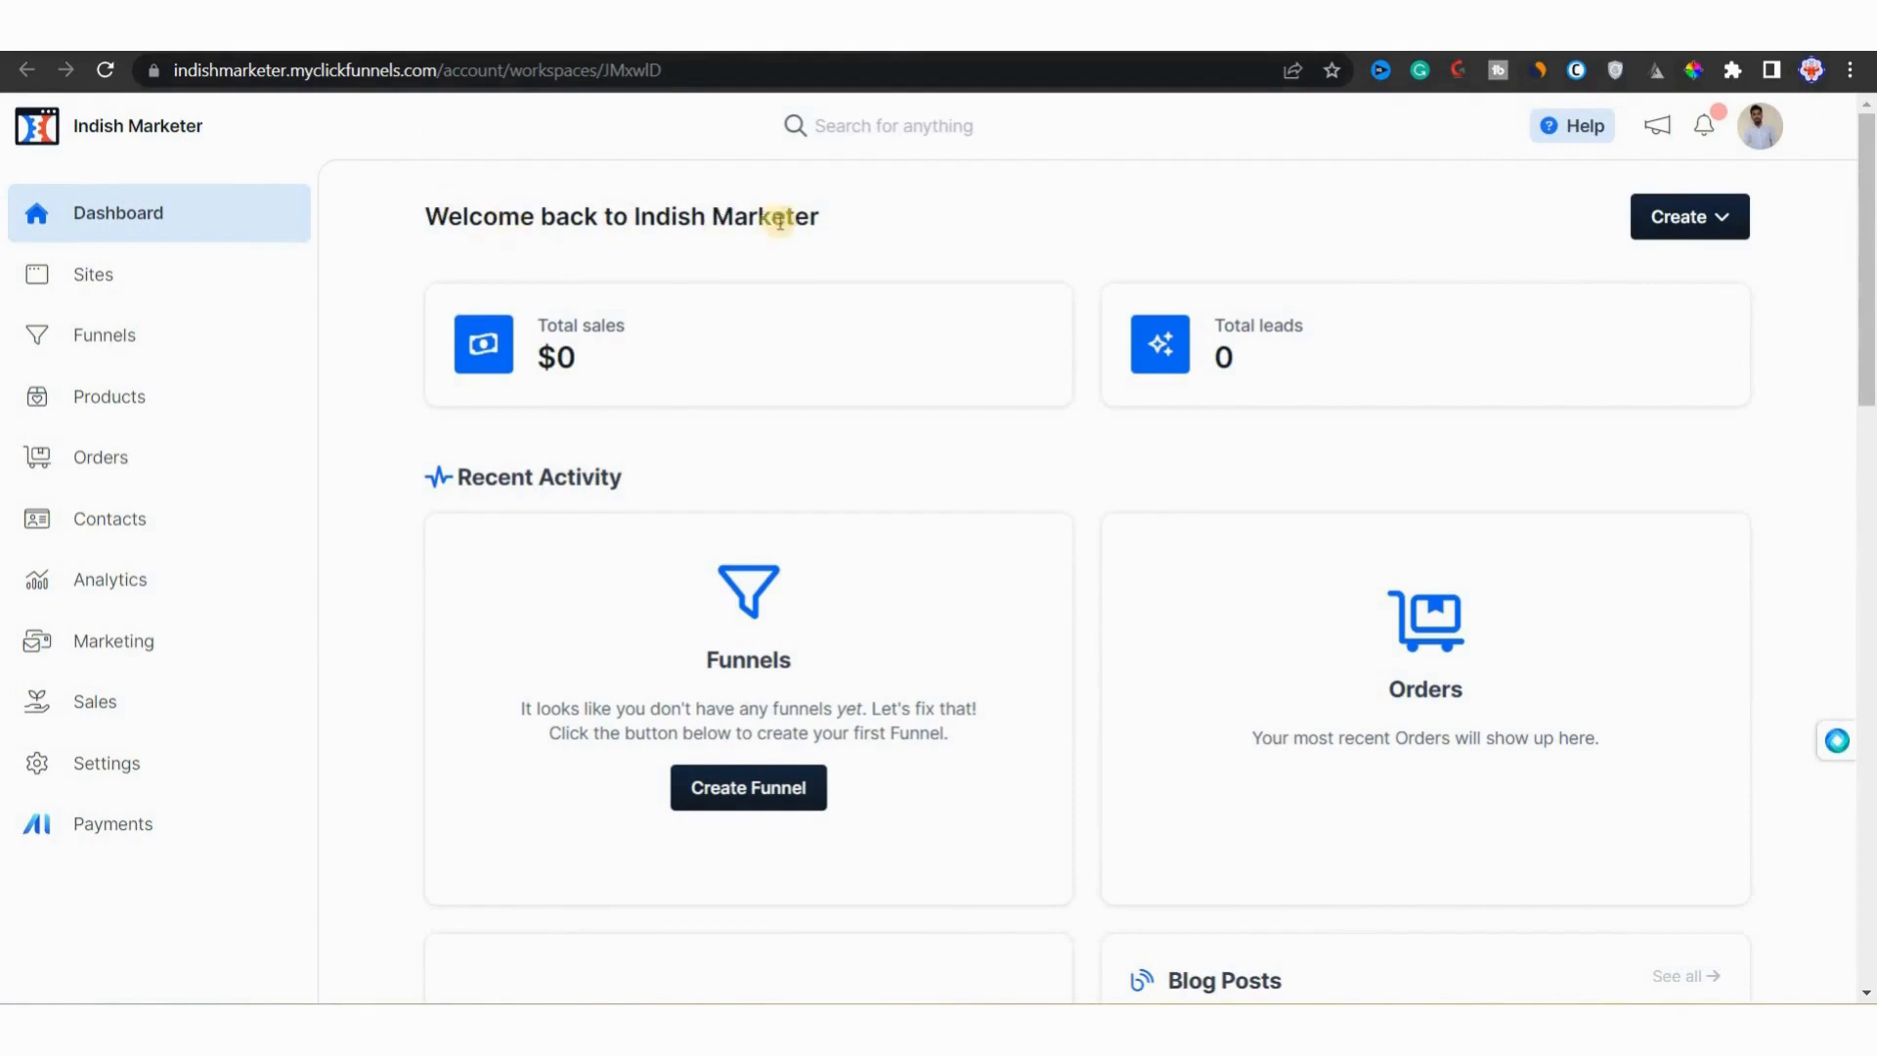
# Step: Open the site's Funnels page from the workspace dashboard
pyautogui.moveTo(638, 215); pyautogui.dragTo(892, 207)
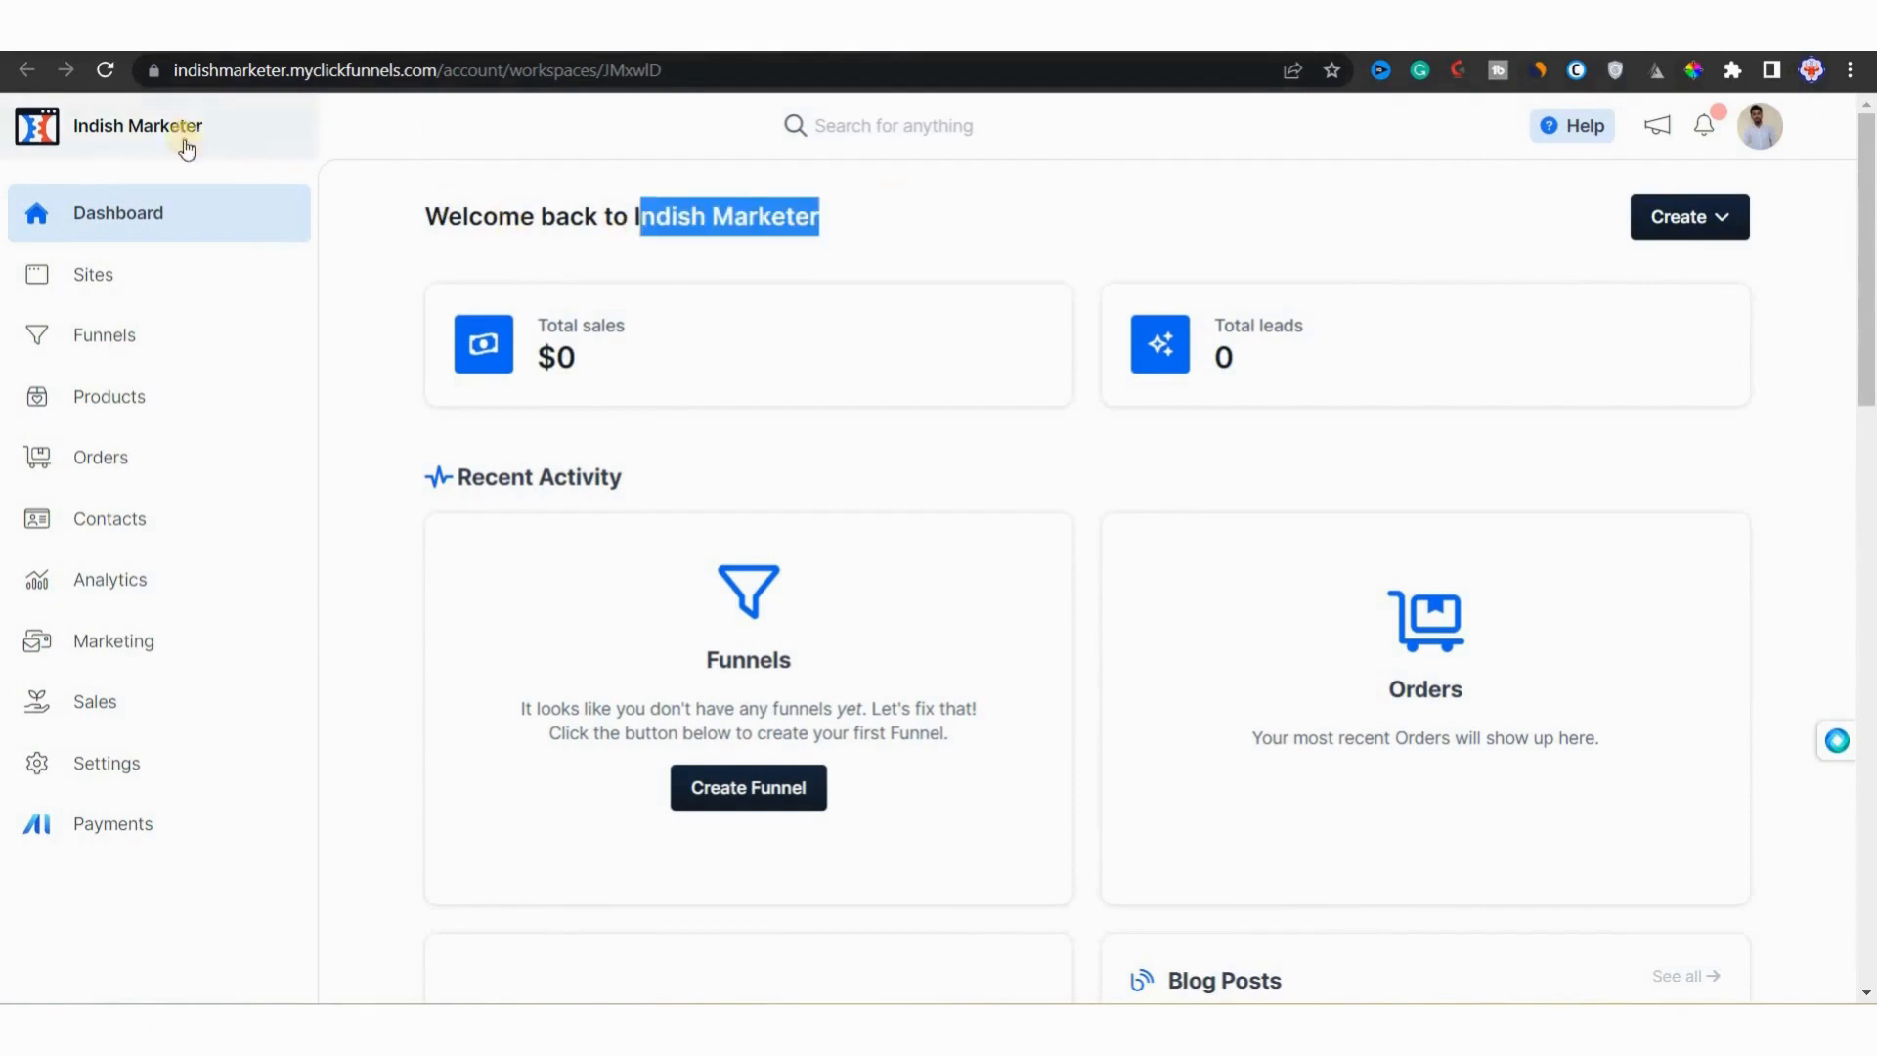
pyautogui.click(358, 277)
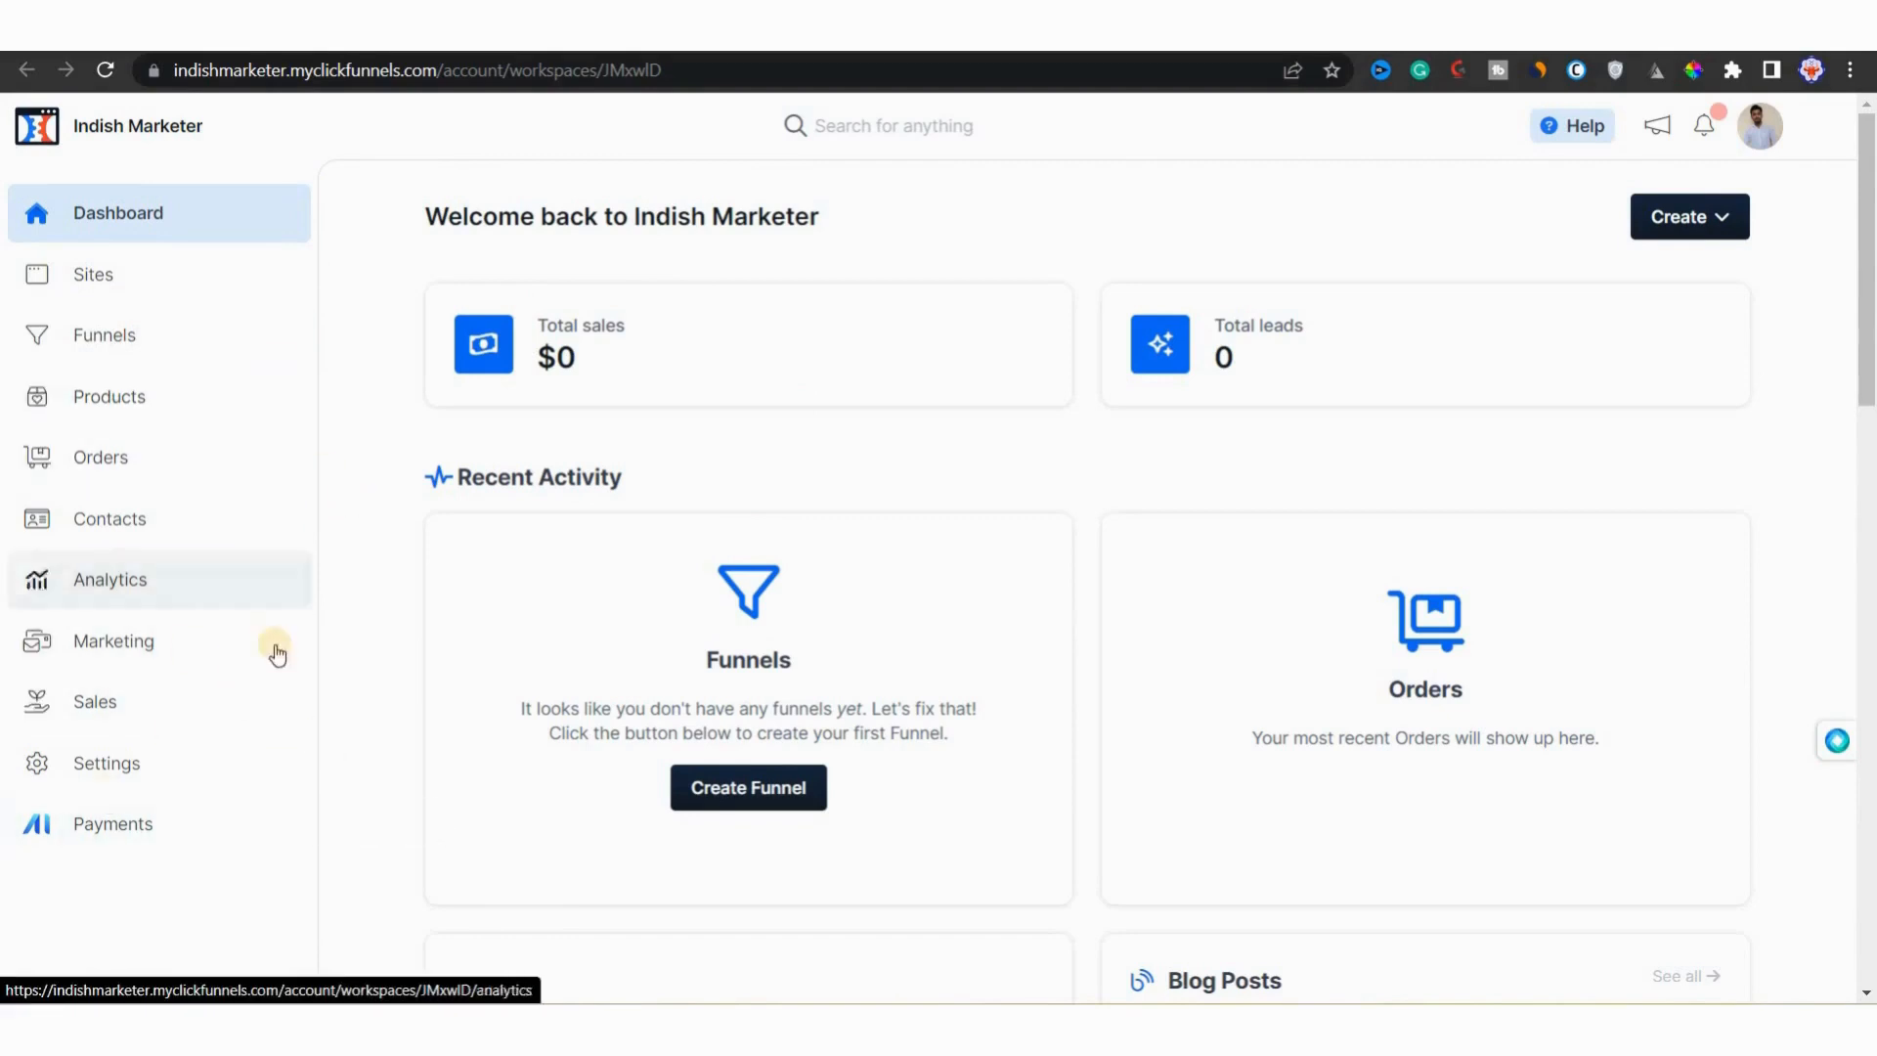
pyautogui.click(173, 365)
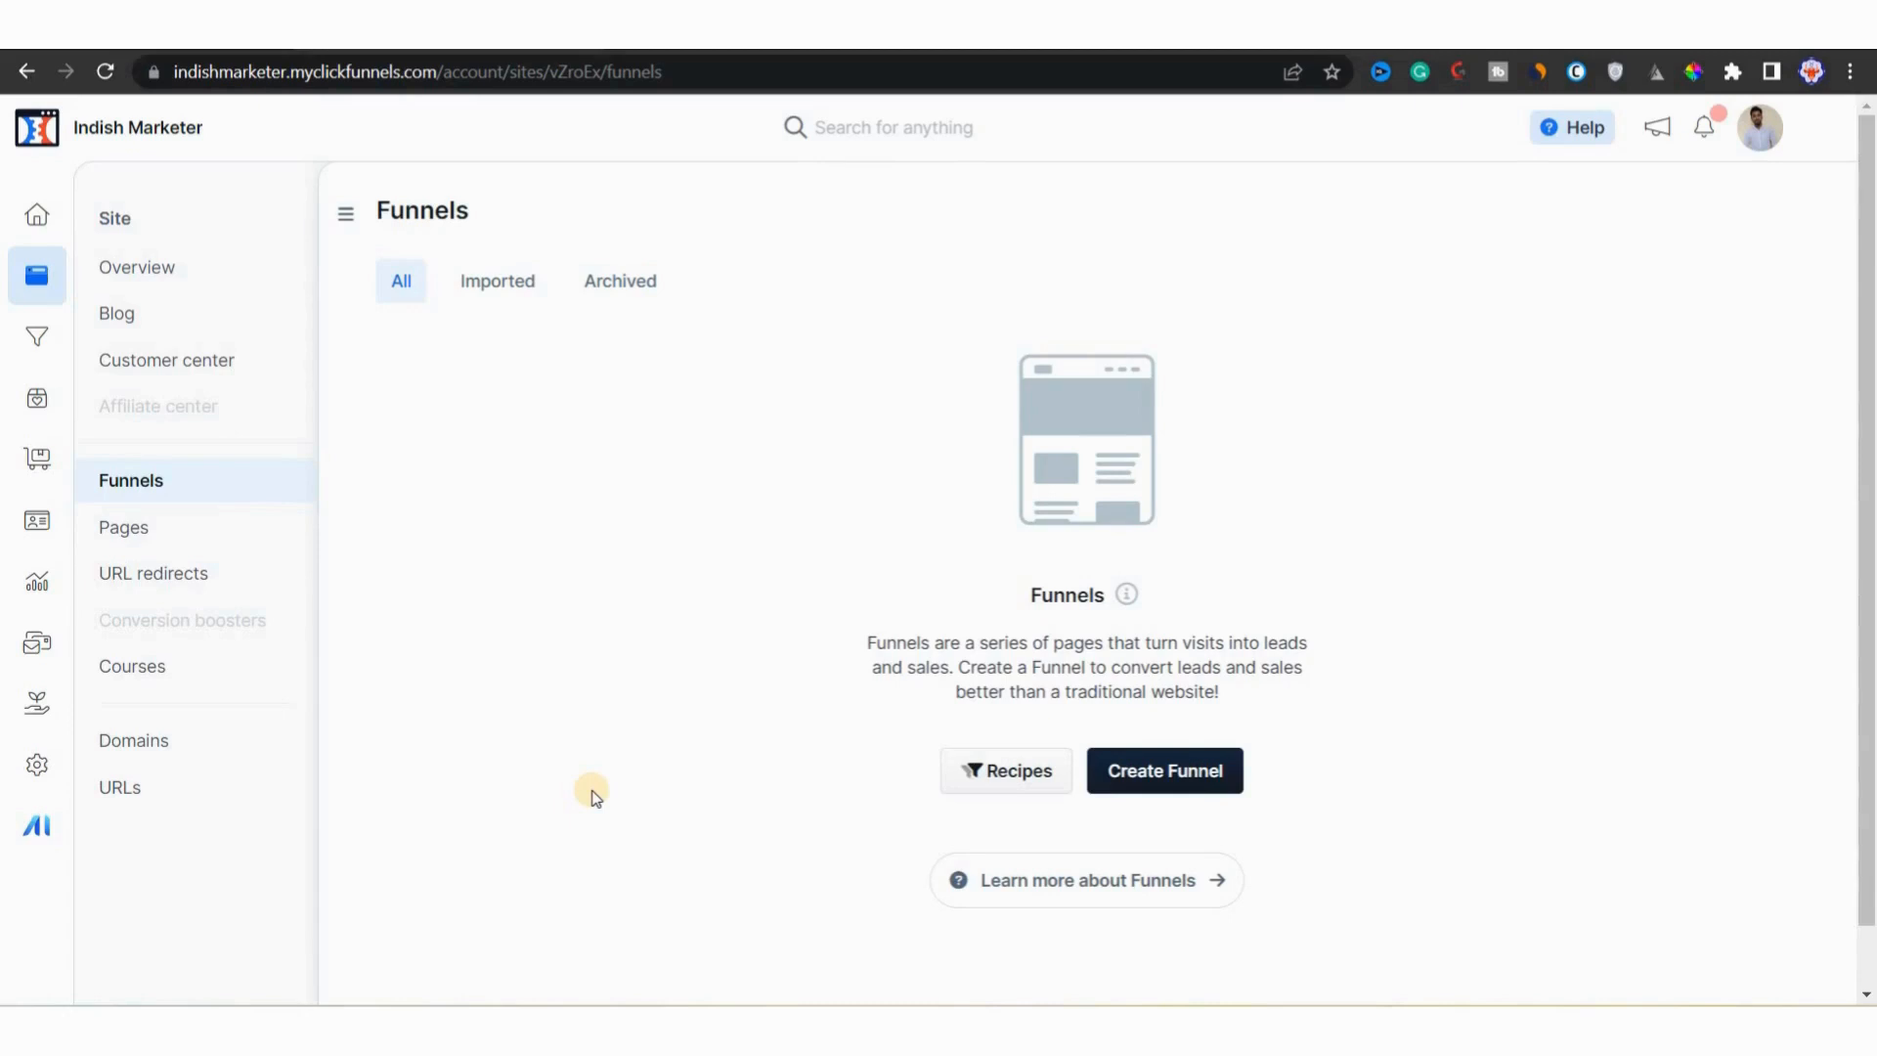
# Step: Review the membership date in the account profile menu, then move to the Marketing area
pyautogui.click(1757, 130)
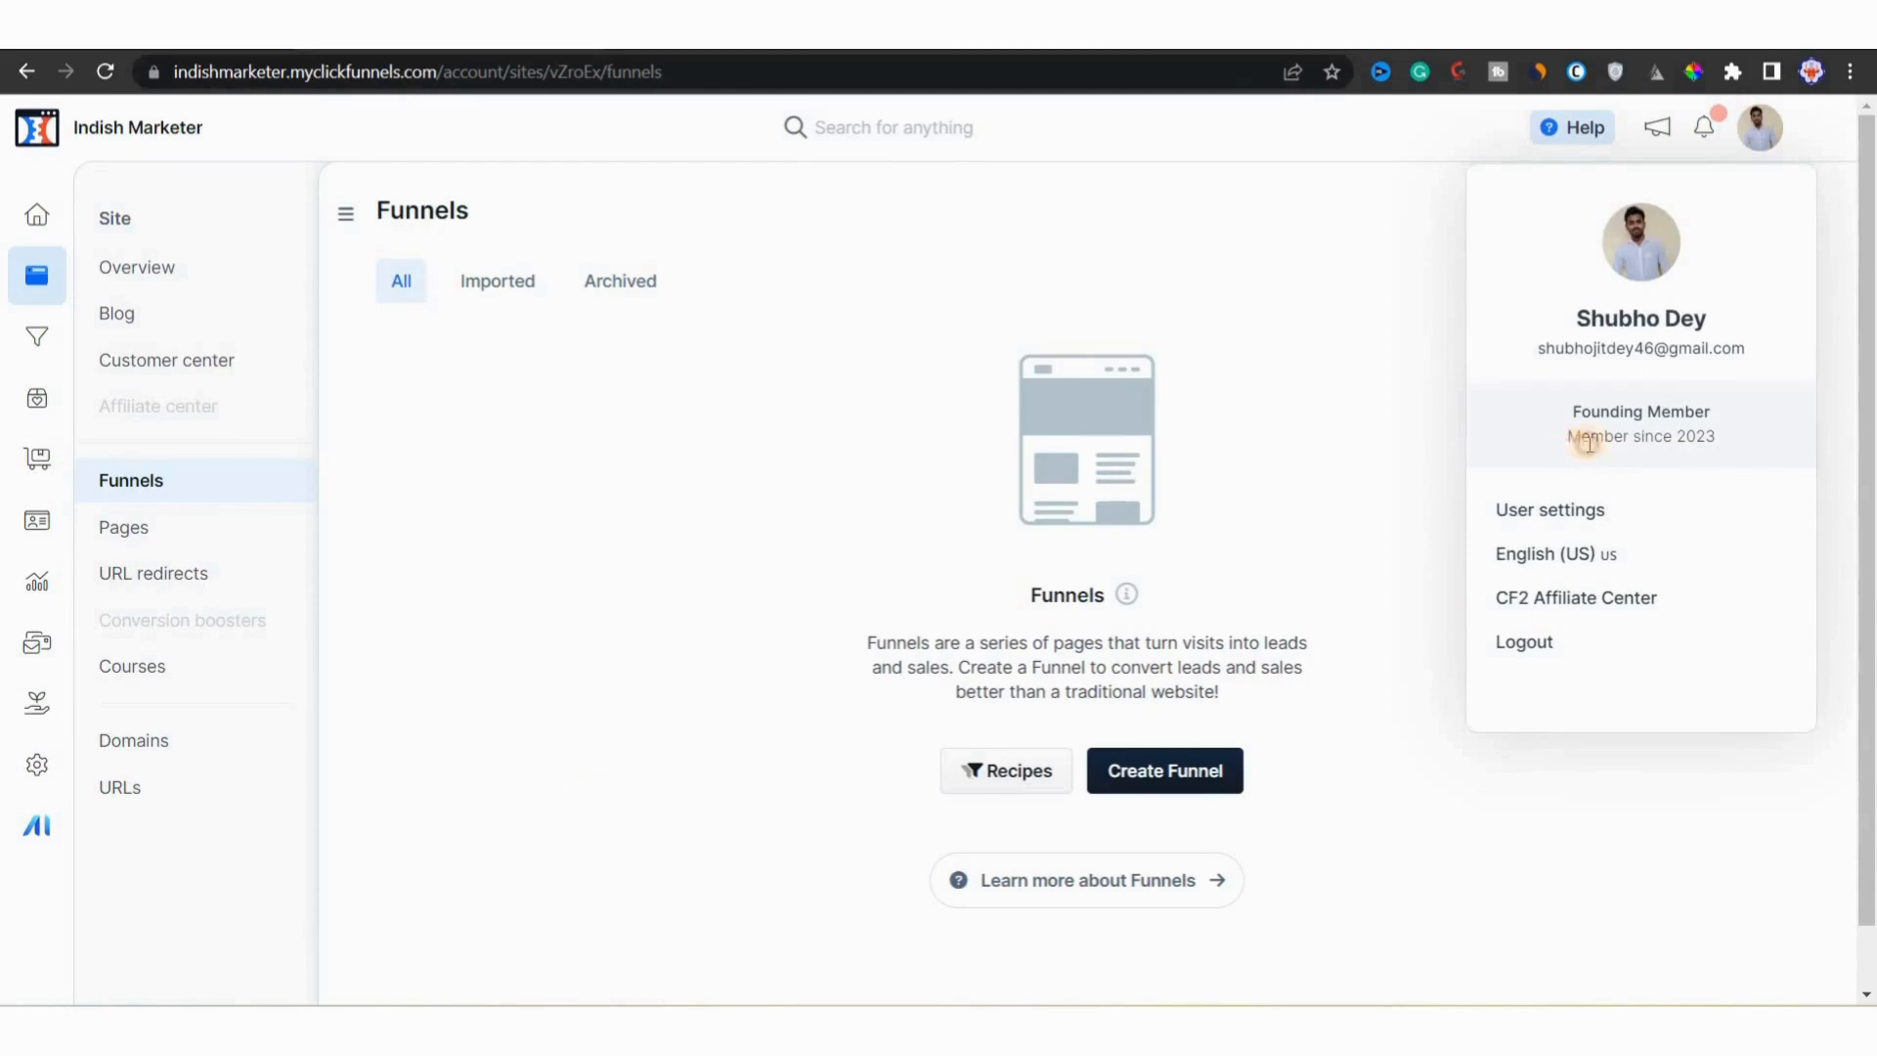
pyautogui.moveTo(1589, 442); pyautogui.dragTo(1763, 446)
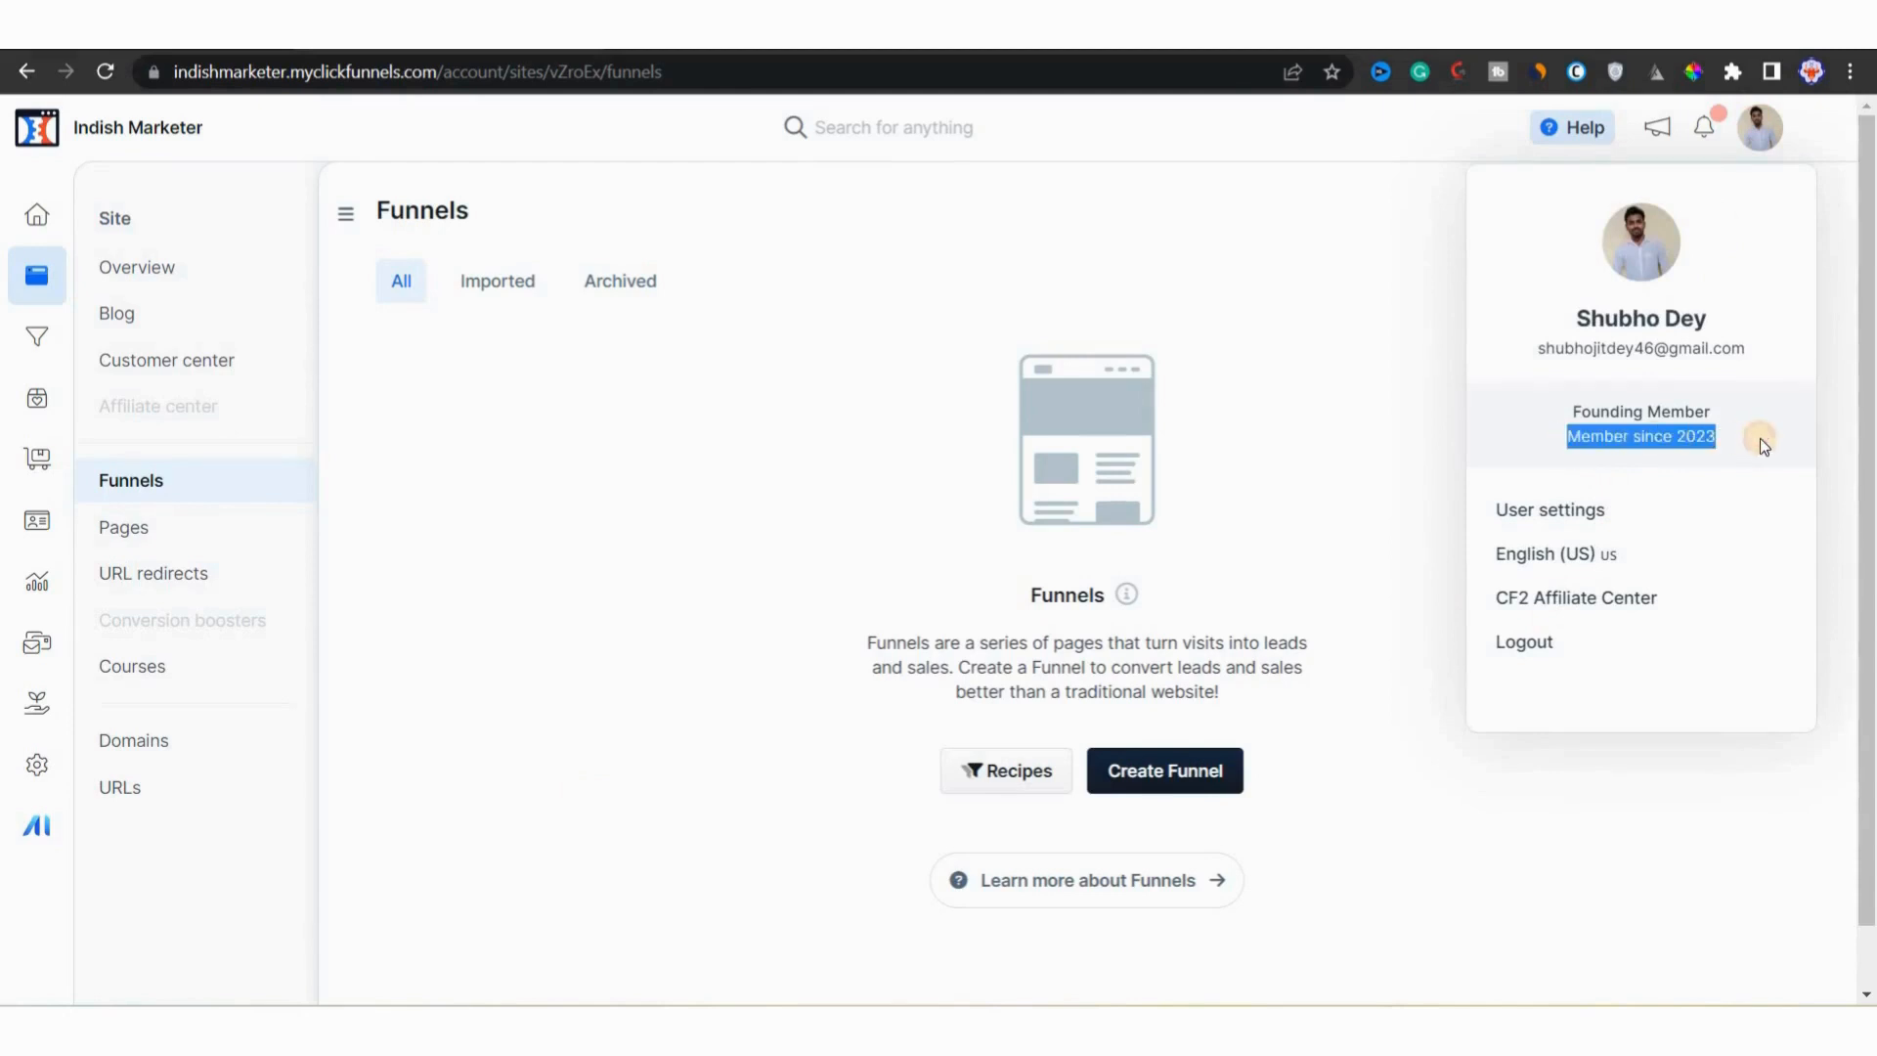
pyautogui.click(525, 545)
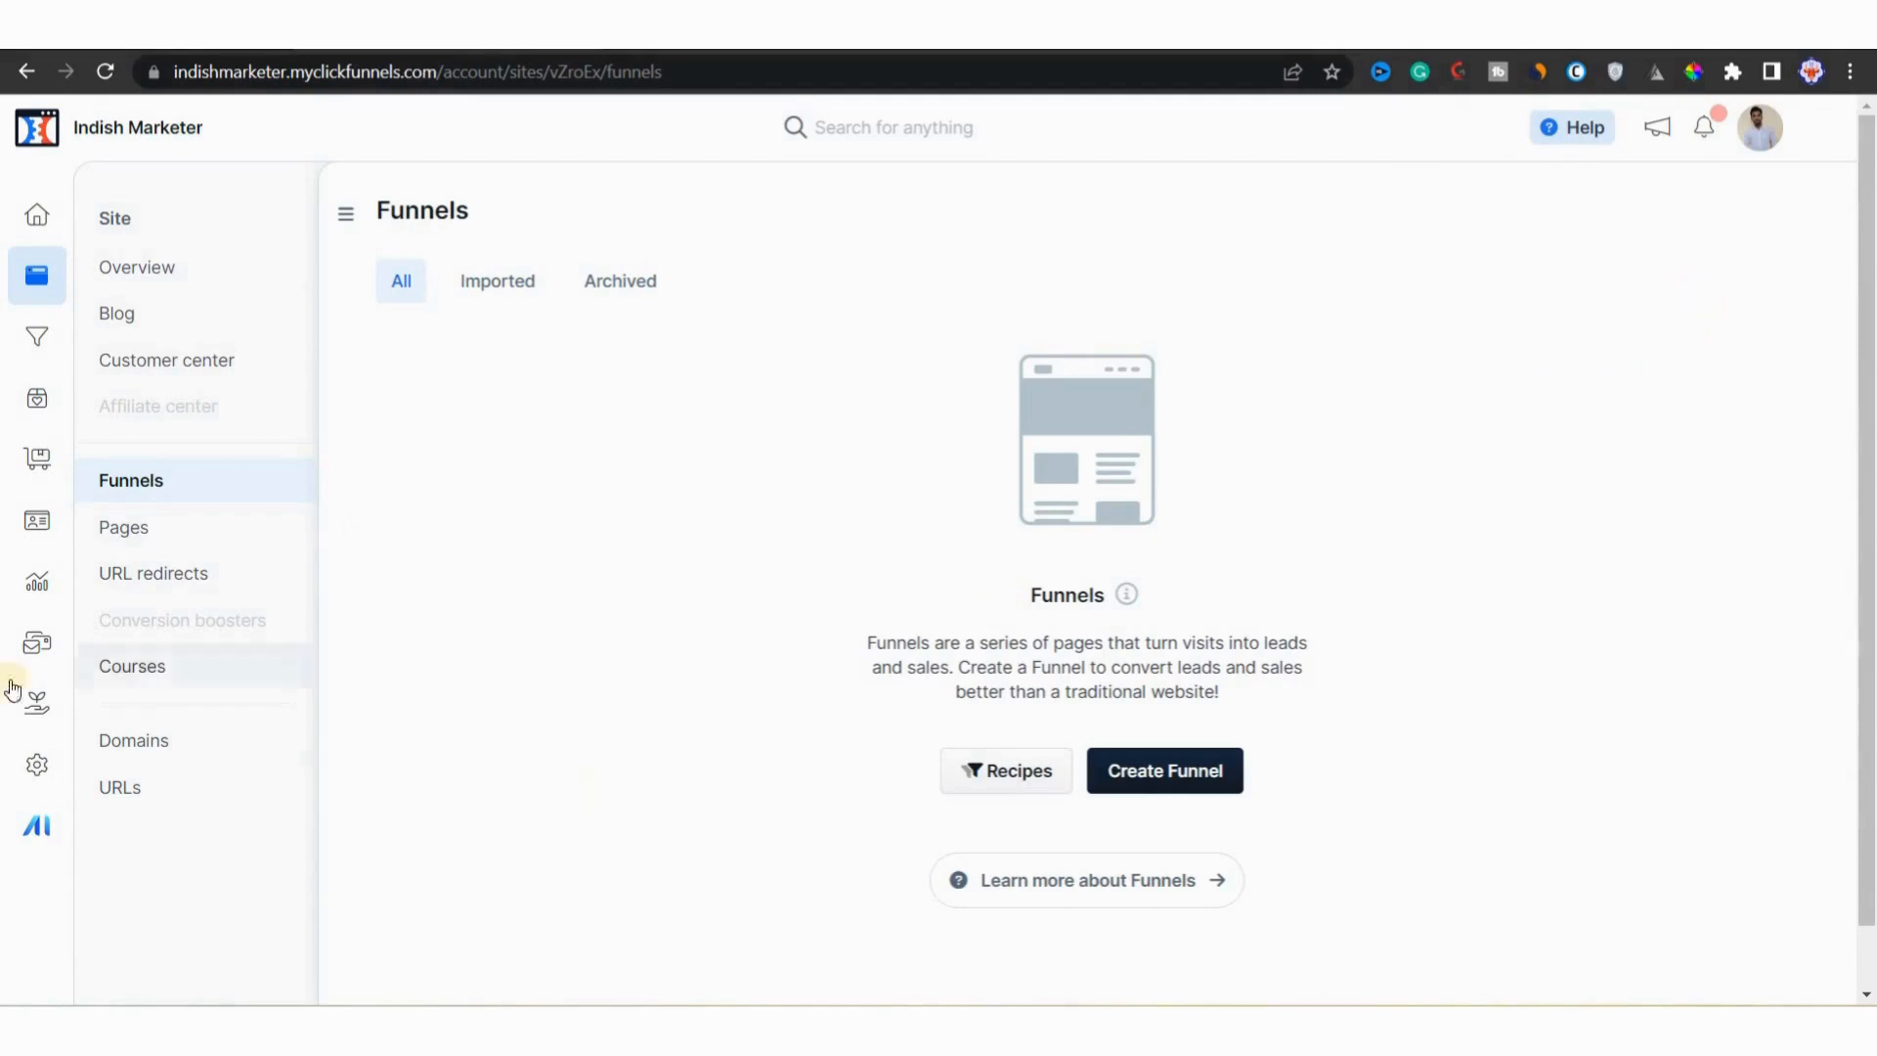
pyautogui.click(32, 653)
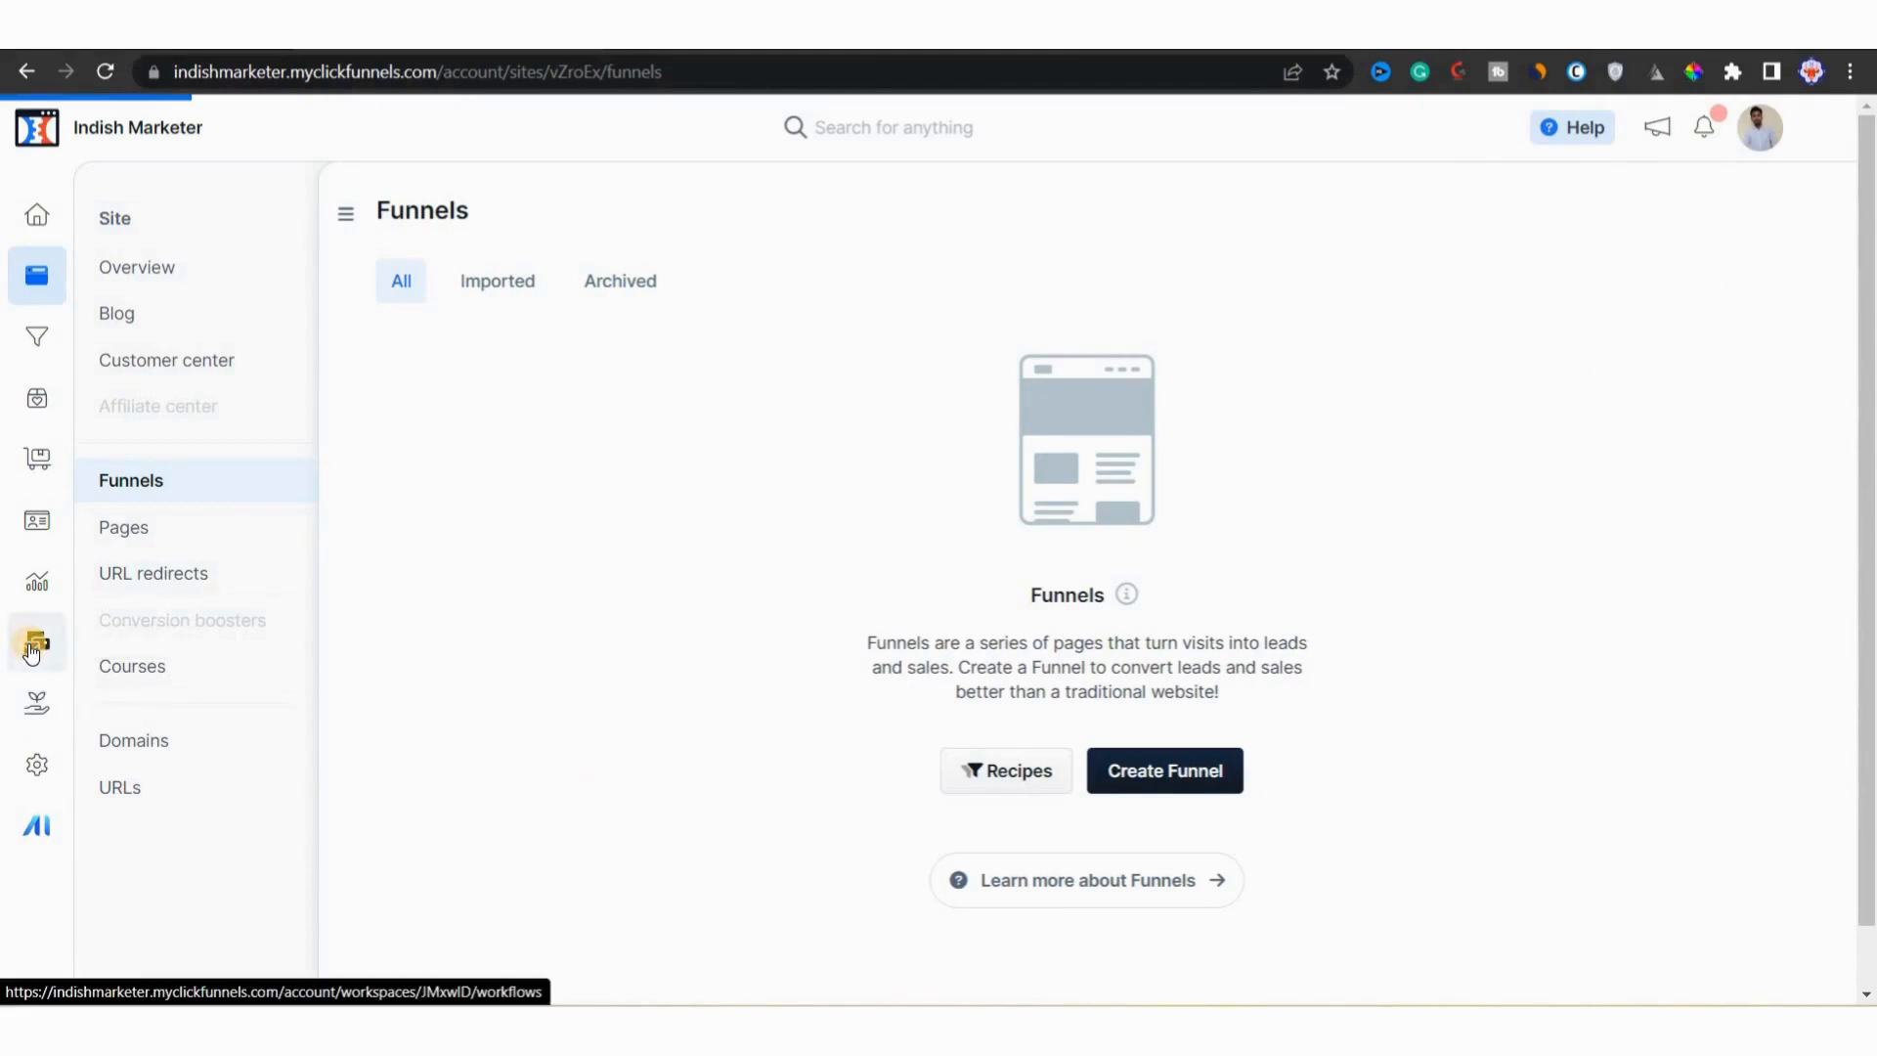
# Step: Enter the company name for the contact address and paste the 'Click Here to Unsubscribe' footer text
pyautogui.moveTo(435, 301); pyautogui.dragTo(690, 281)
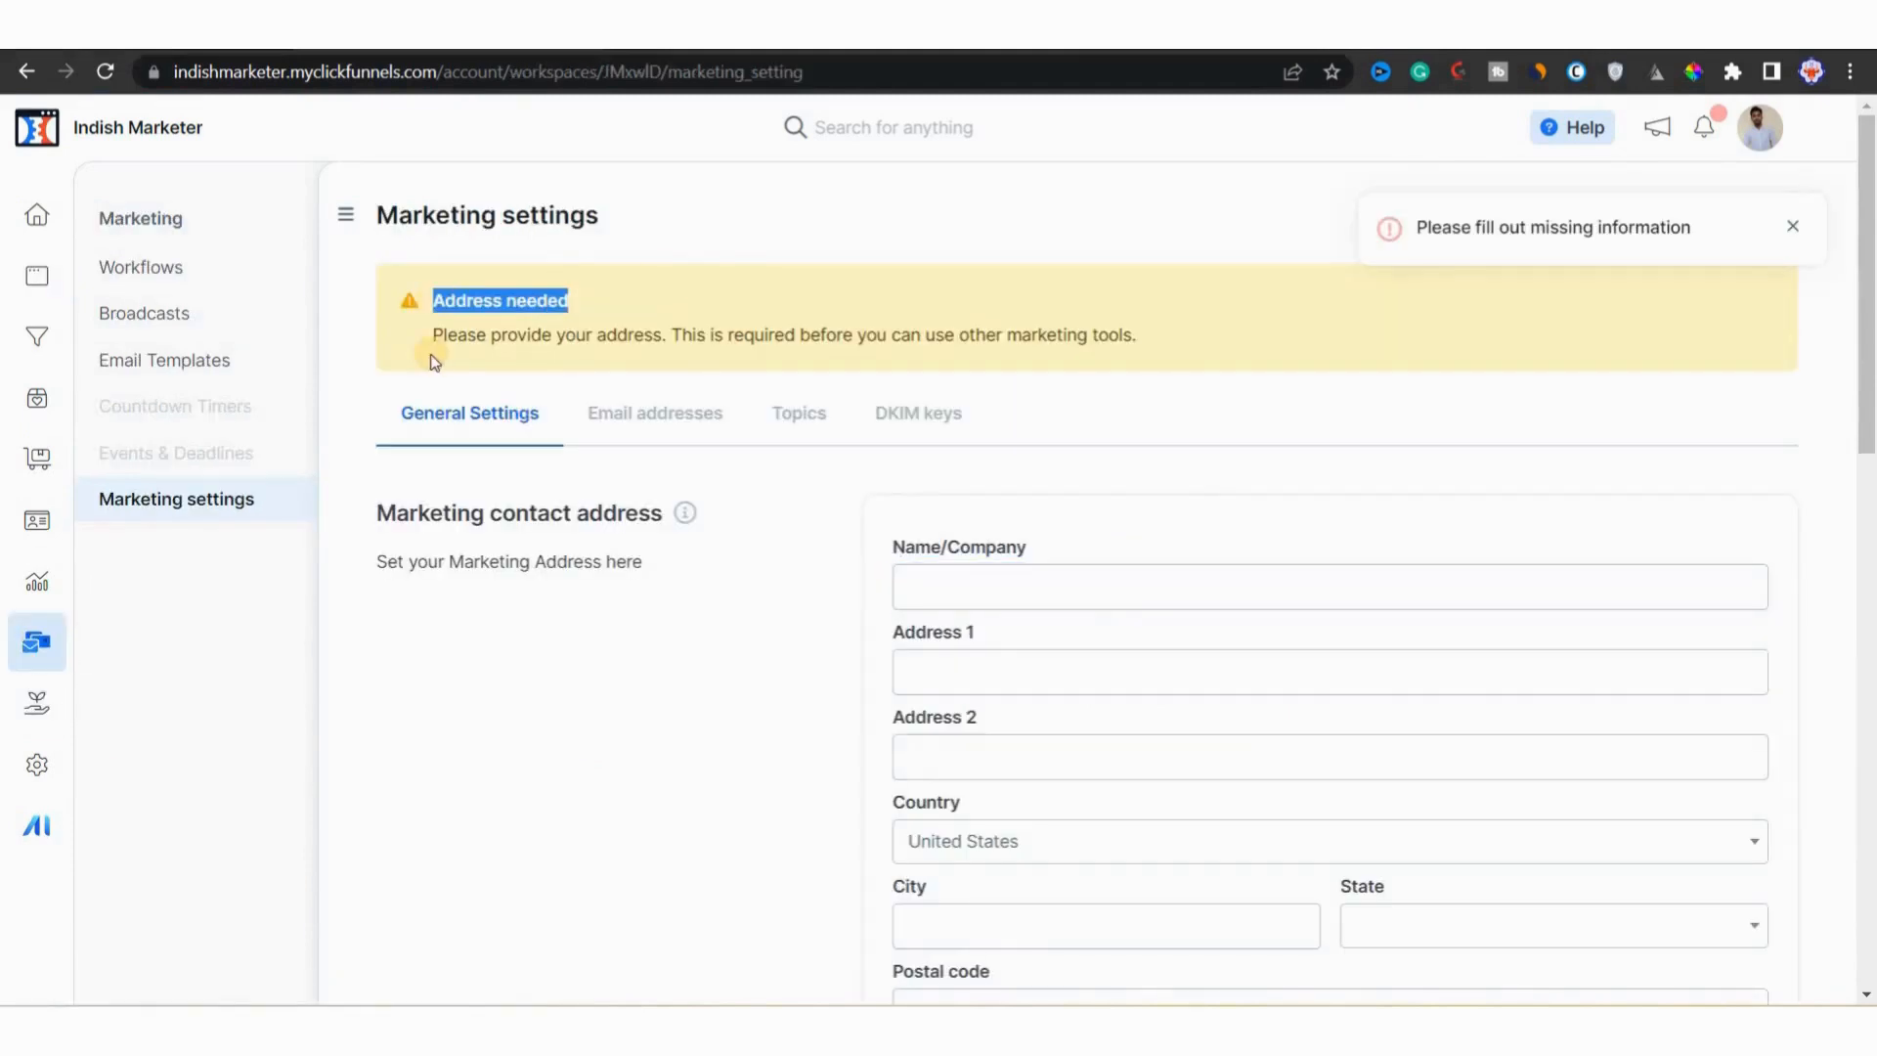
pyautogui.moveTo(423, 347); pyautogui.dragTo(1144, 361)
pyautogui.click(1144, 361)
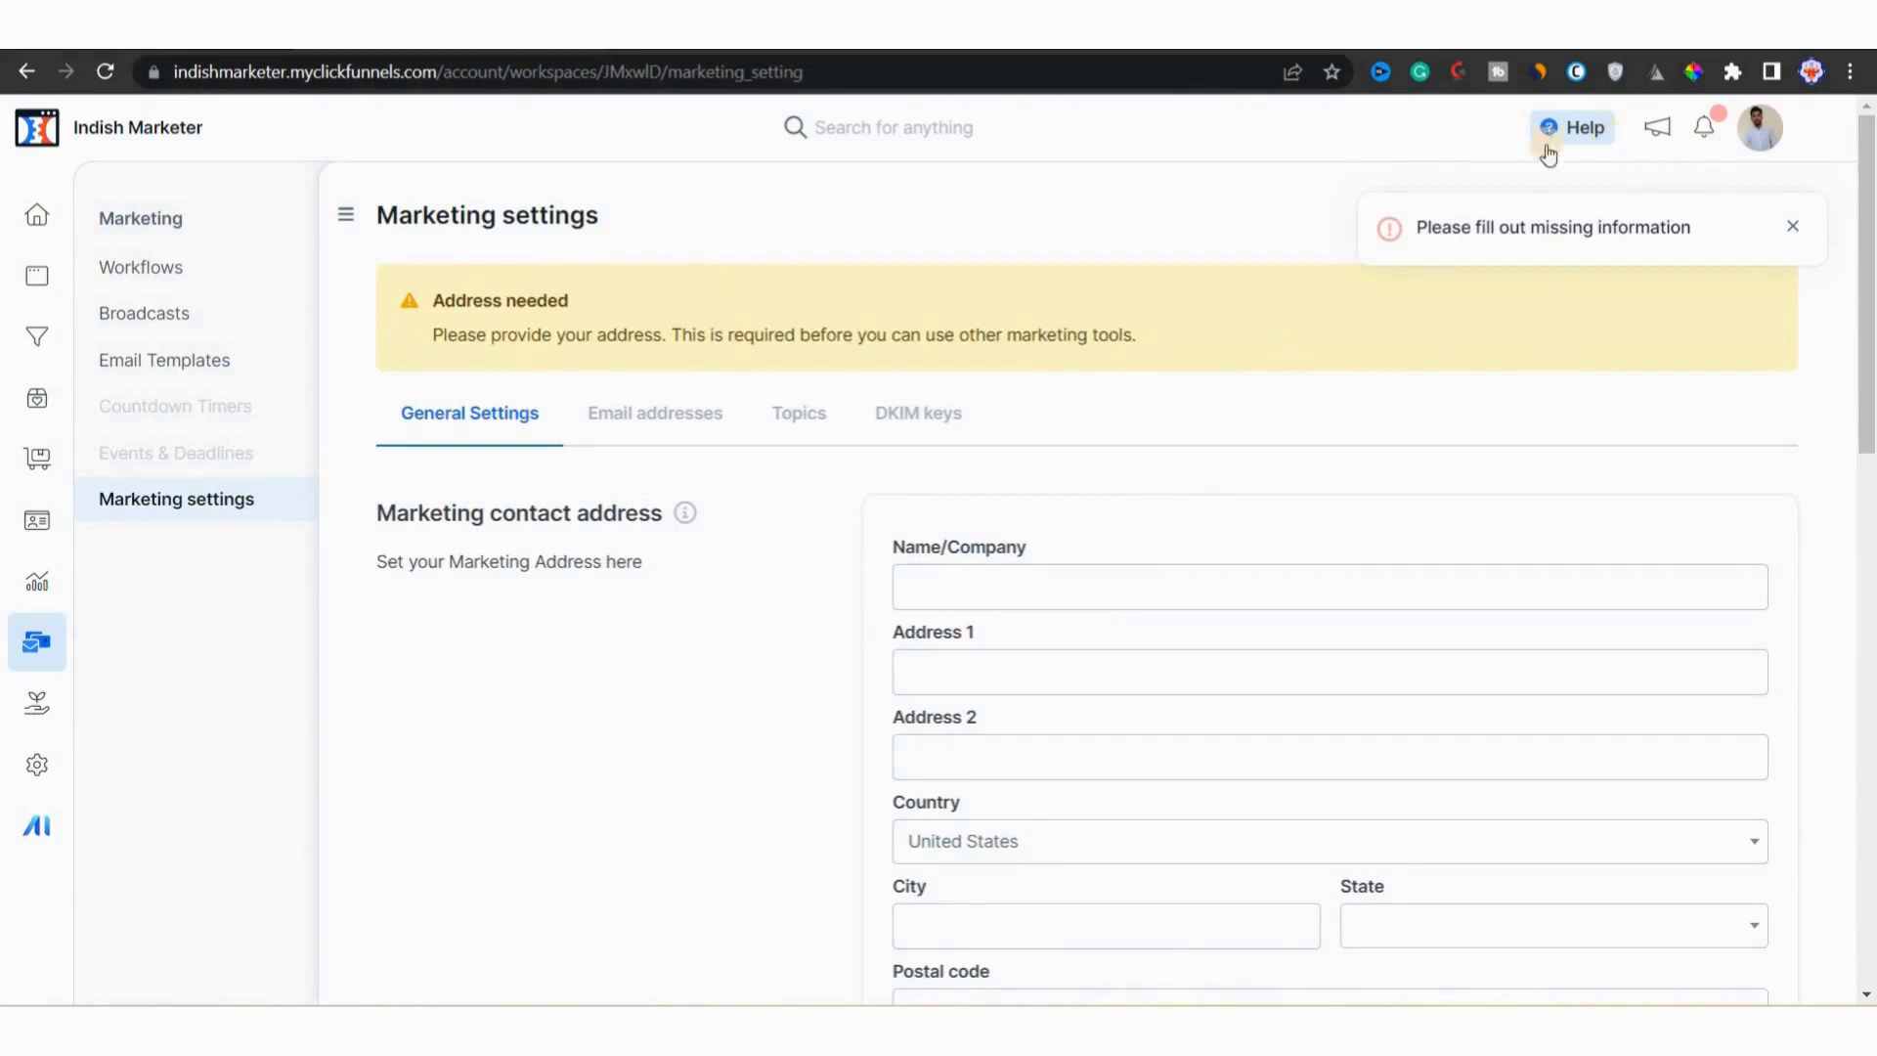
pyautogui.scroll(-3, 1081, 761)
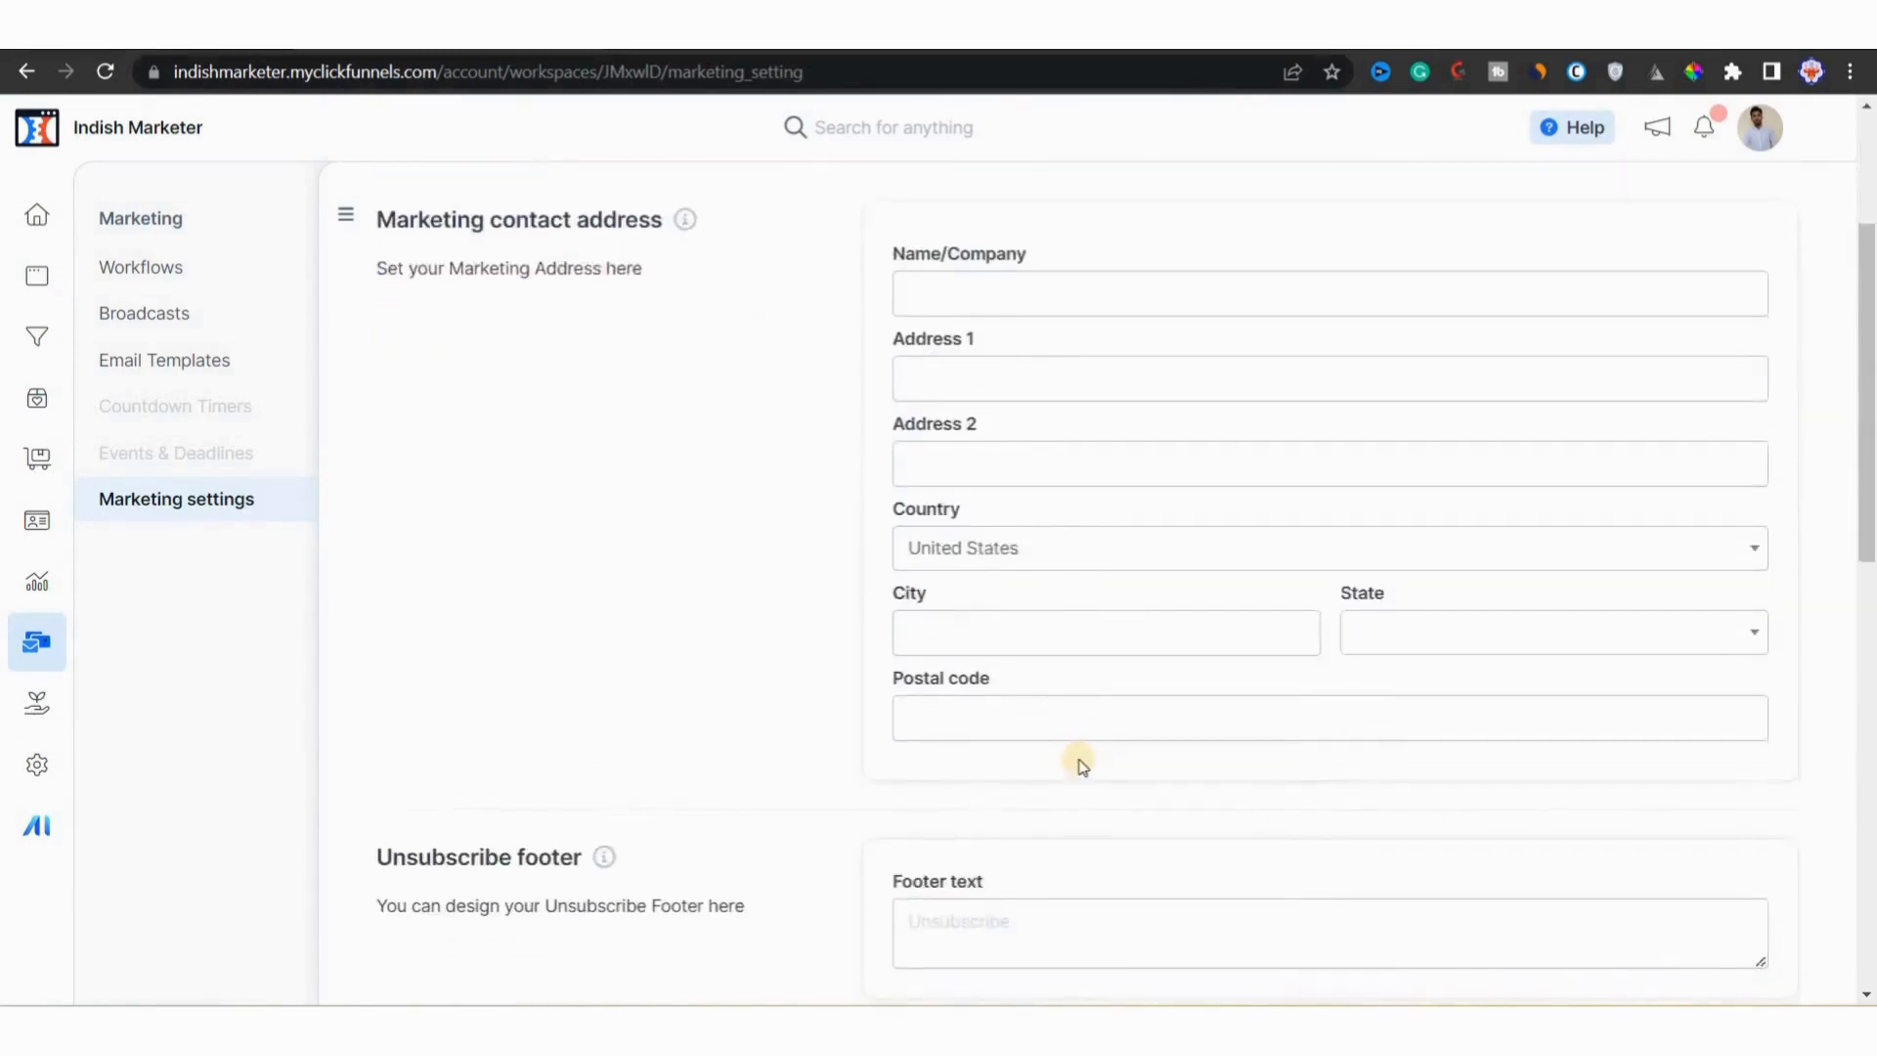
pyautogui.scroll(2, 971, 433)
pyautogui.click(967, 431)
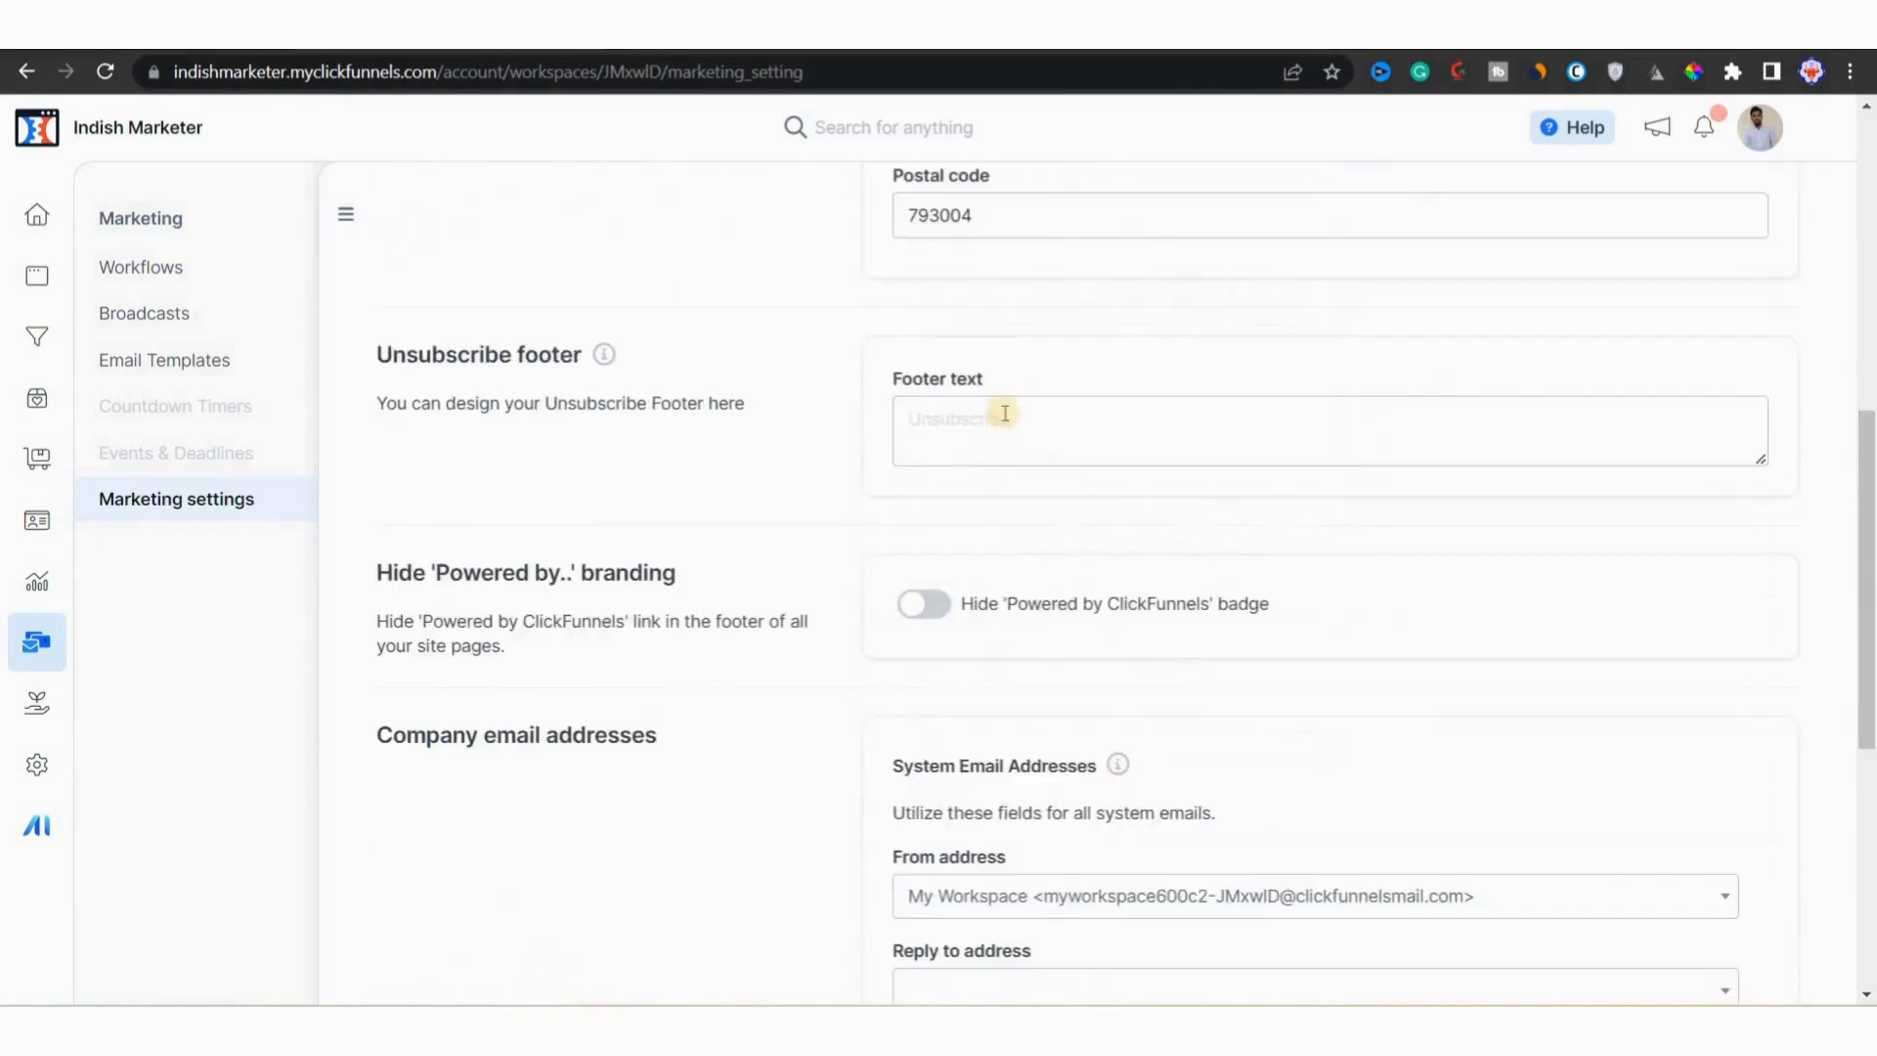
pyautogui.click(984, 404)
pyautogui.write('Click Here to Unsubscribe')
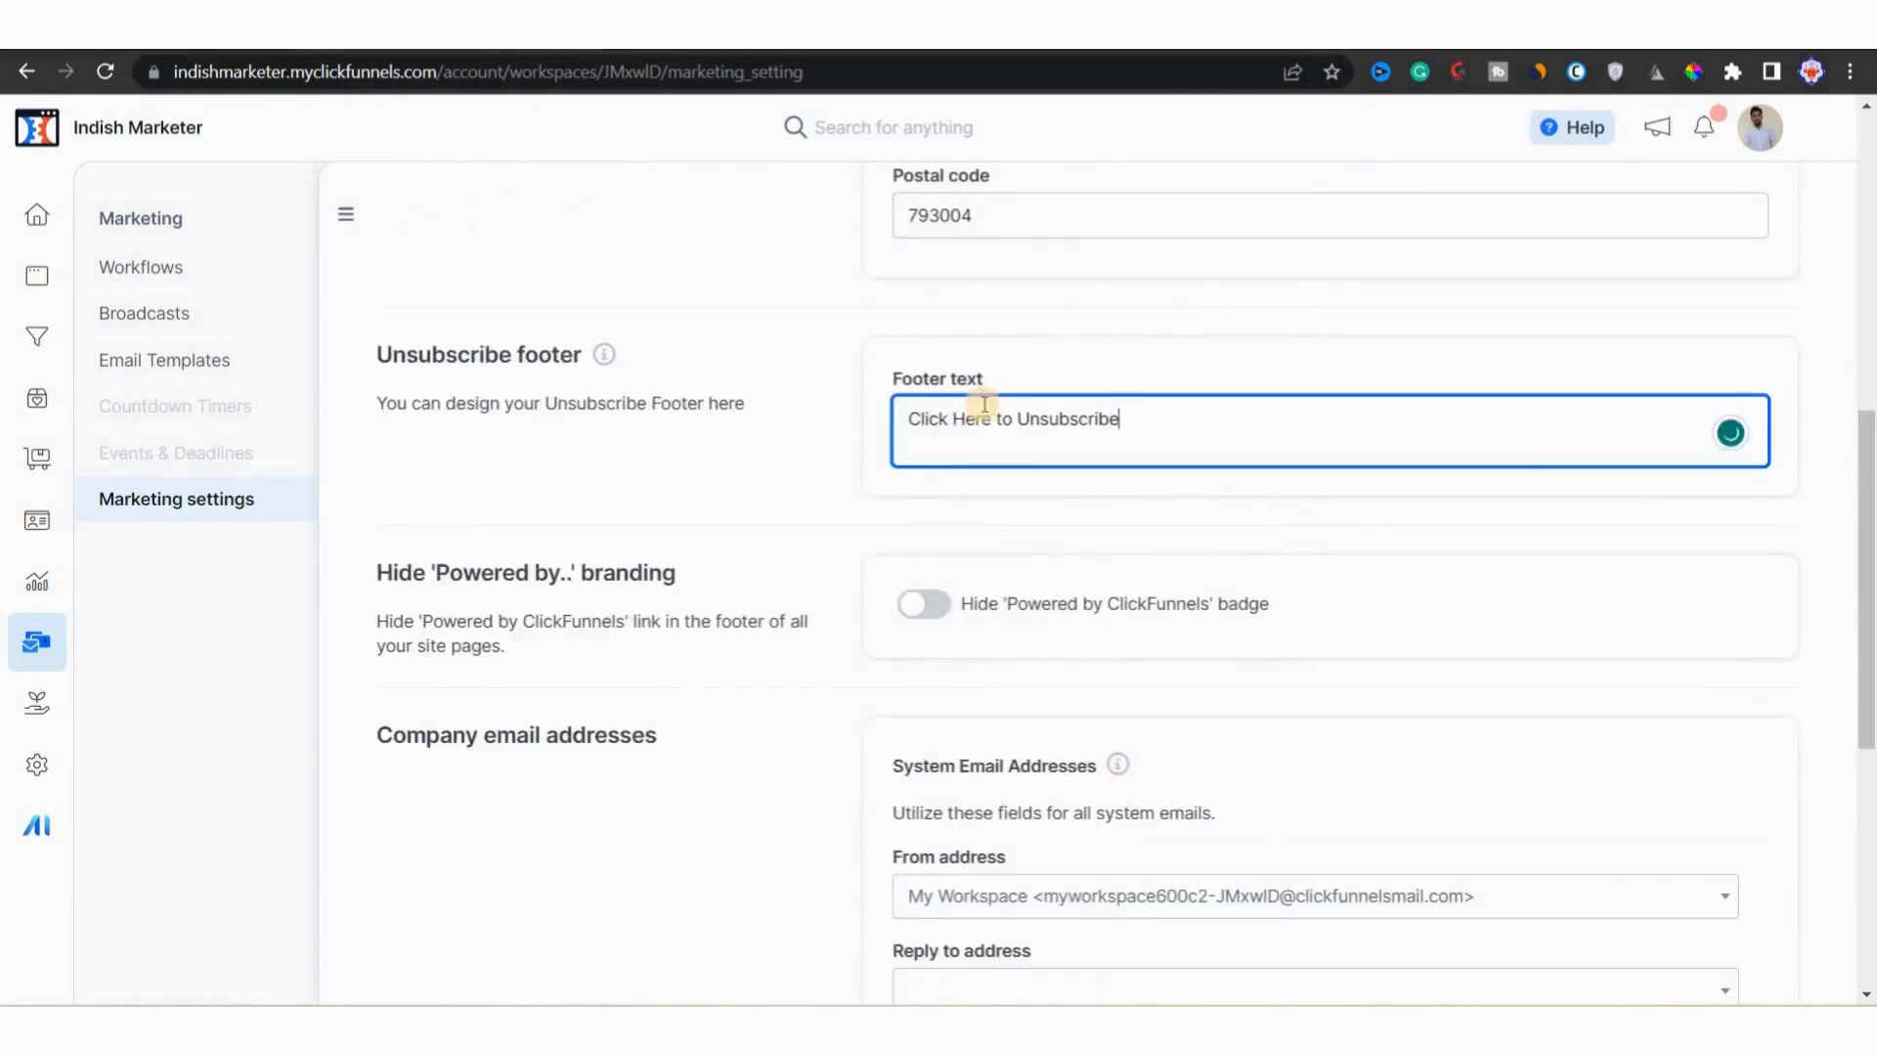
pyautogui.moveTo(796, 499); pyautogui.dragTo(833, 654)
pyautogui.click(1020, 586)
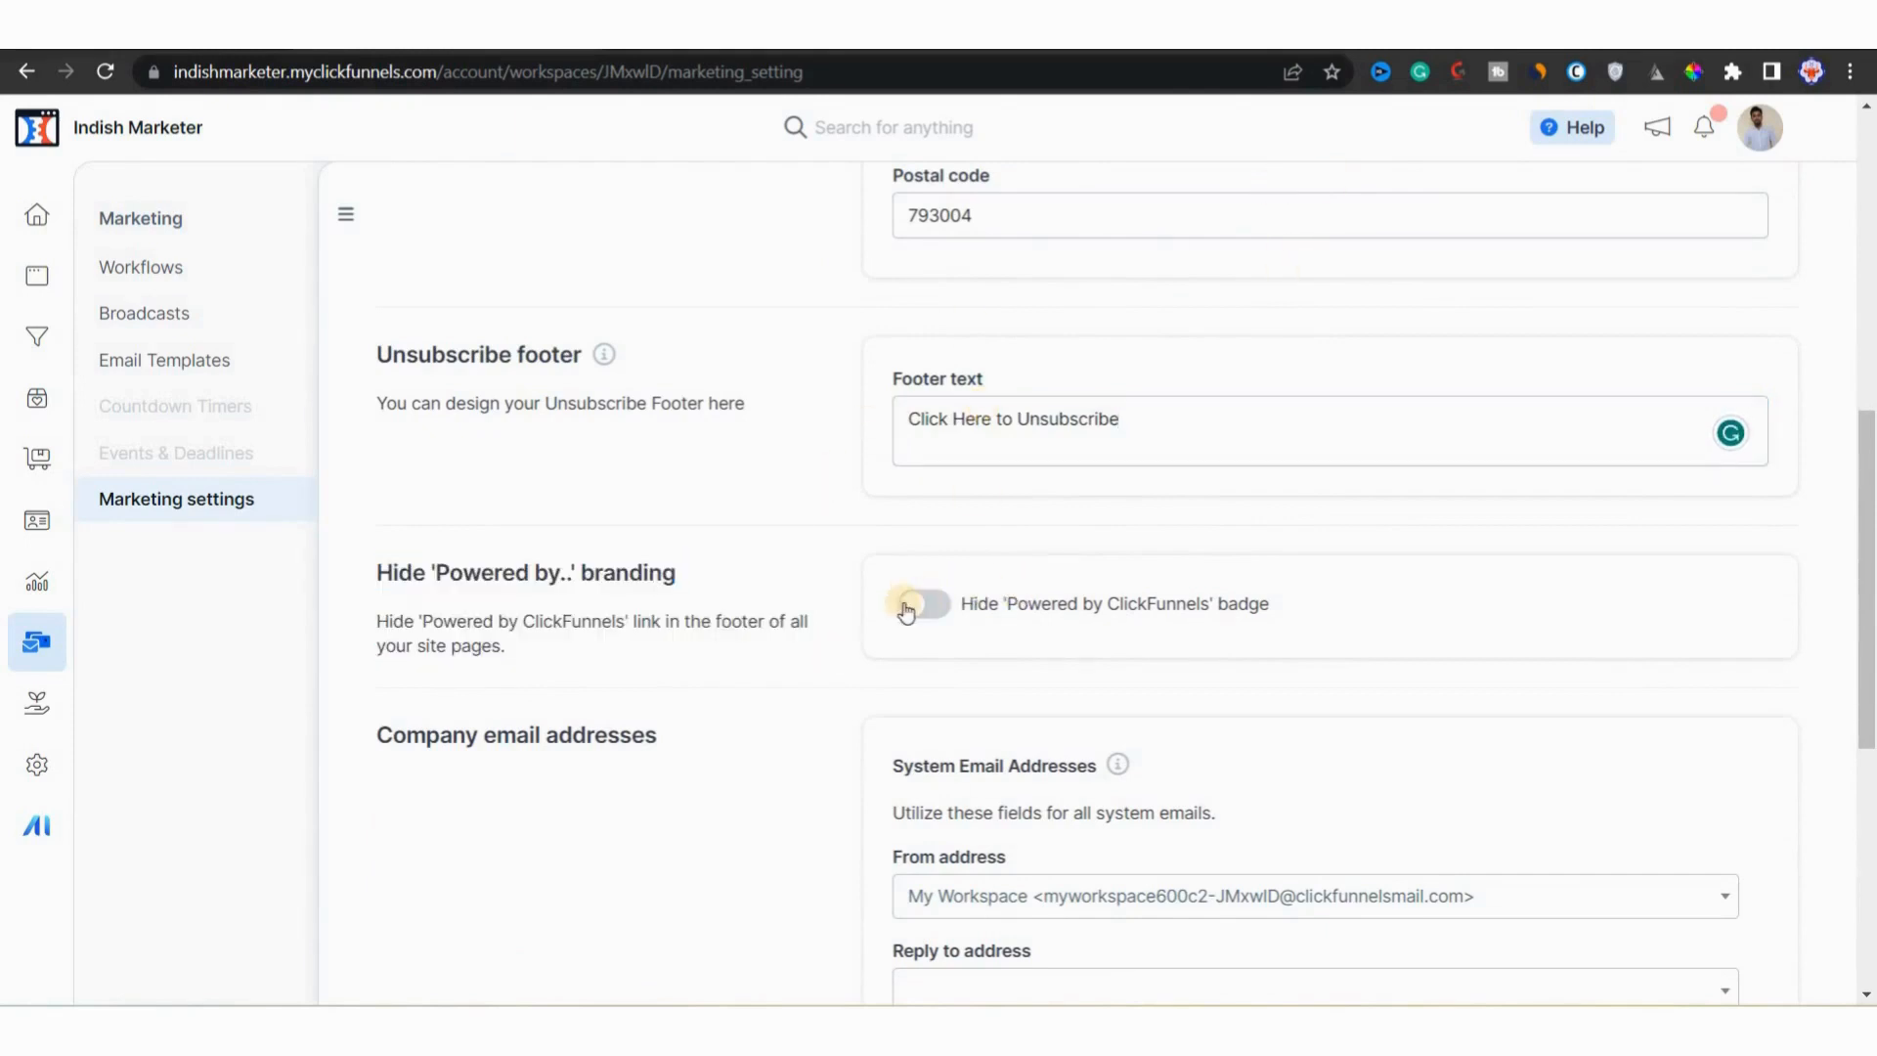
# Step: Set the owner's email as both the system and marketing reply-to addresses
pyautogui.scroll(-2, 1093, 600)
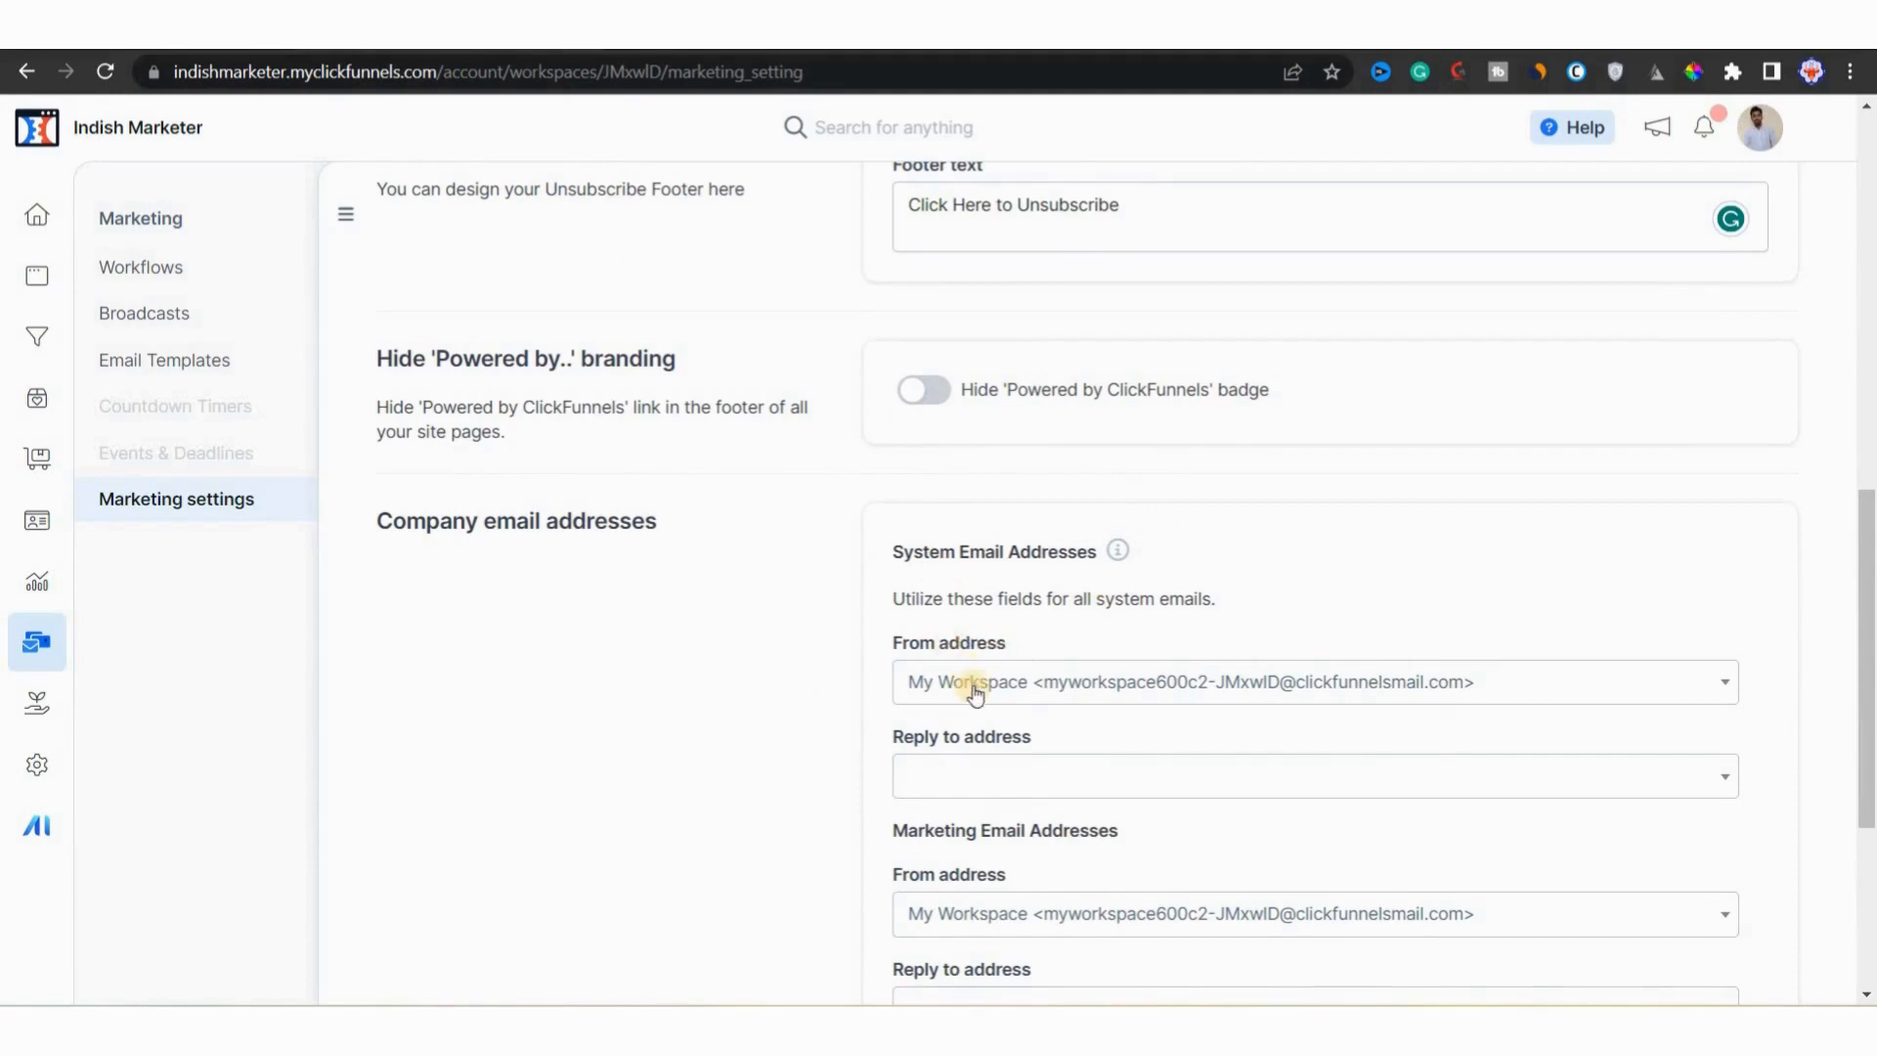
pyautogui.click(1064, 775)
pyautogui.click(1117, 816)
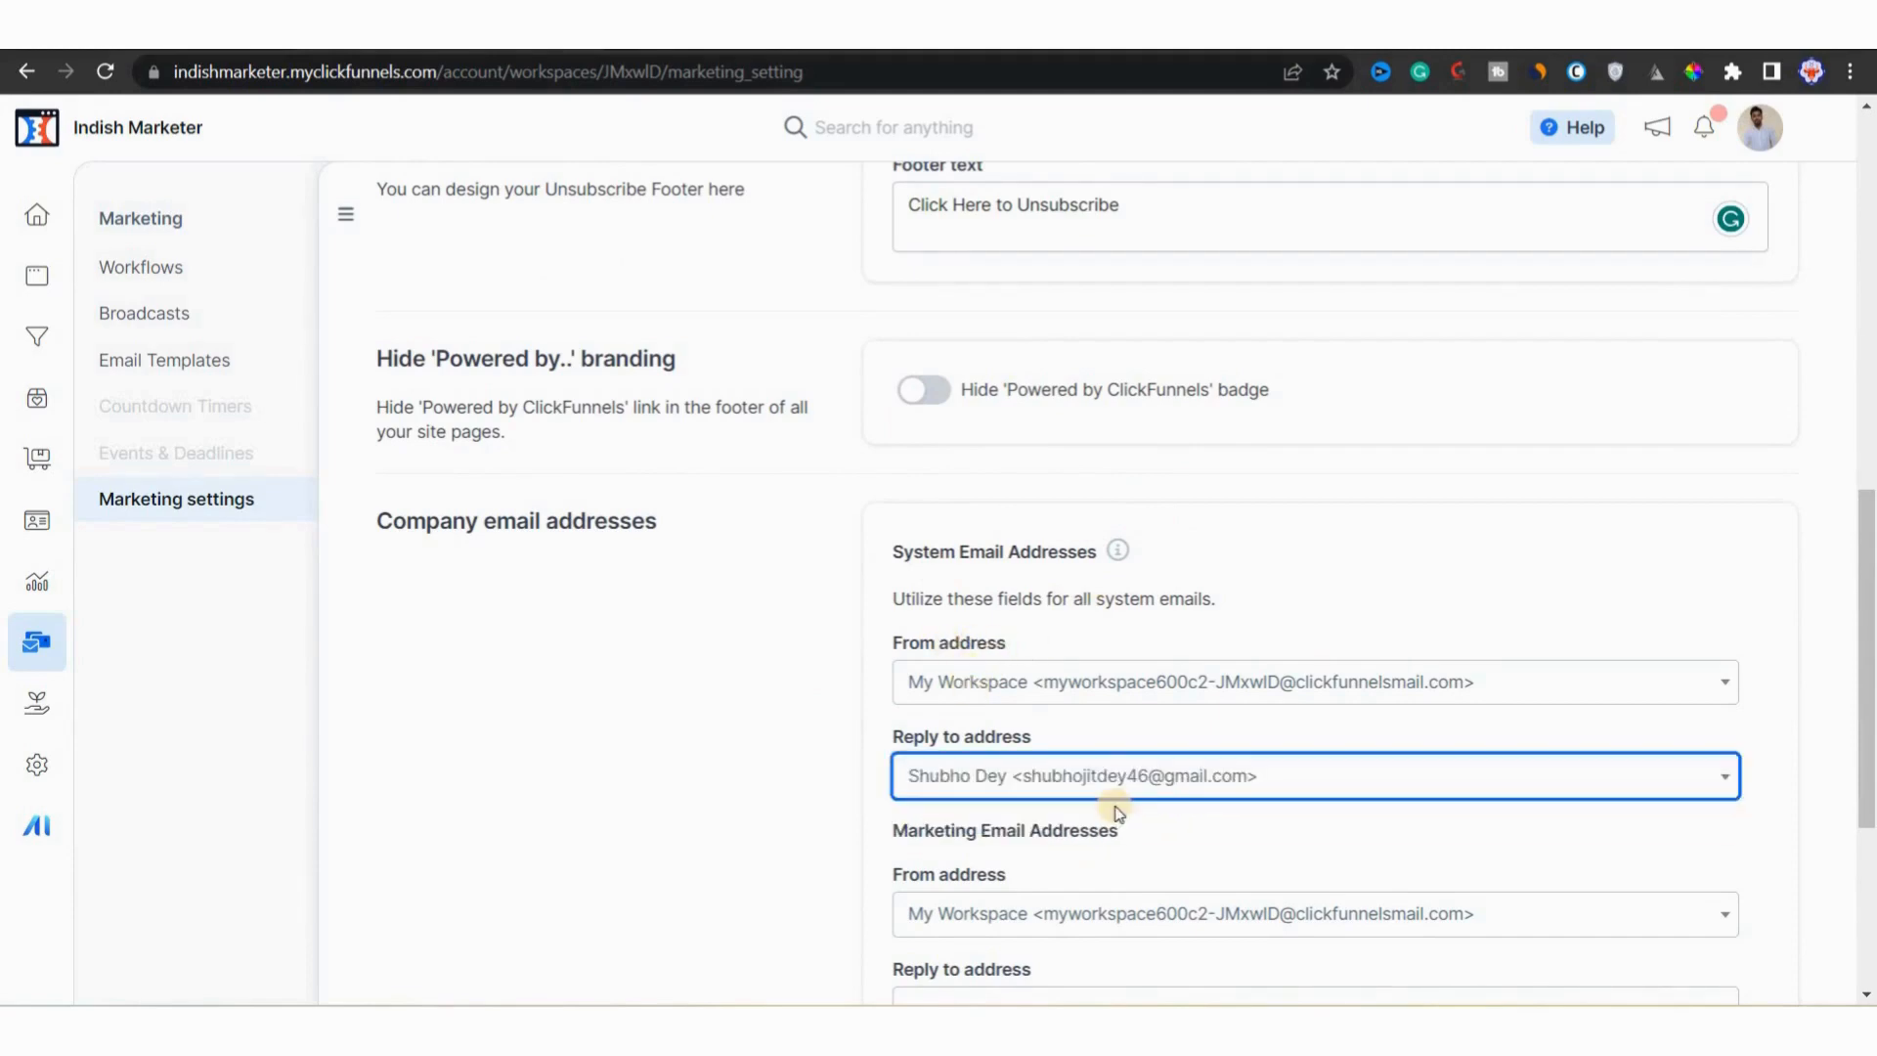
pyautogui.scroll(-3, 1133, 800)
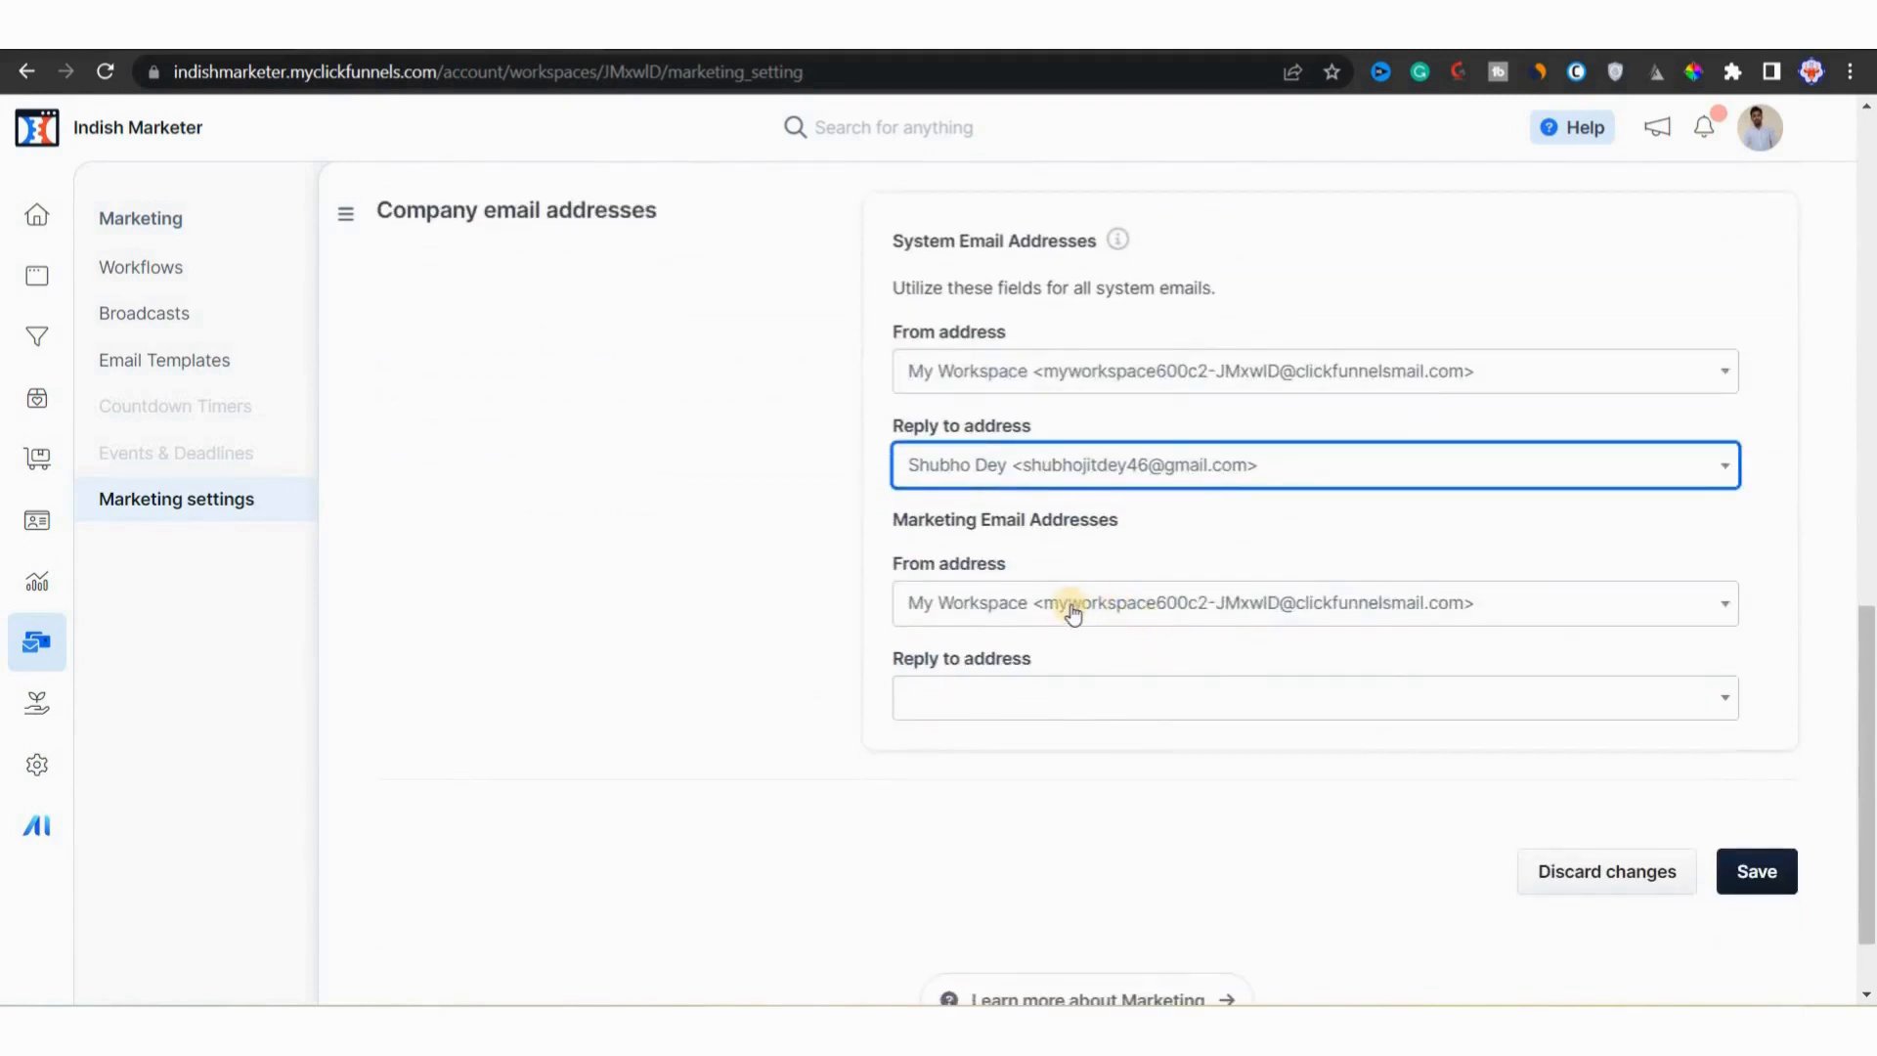
pyautogui.click(997, 700)
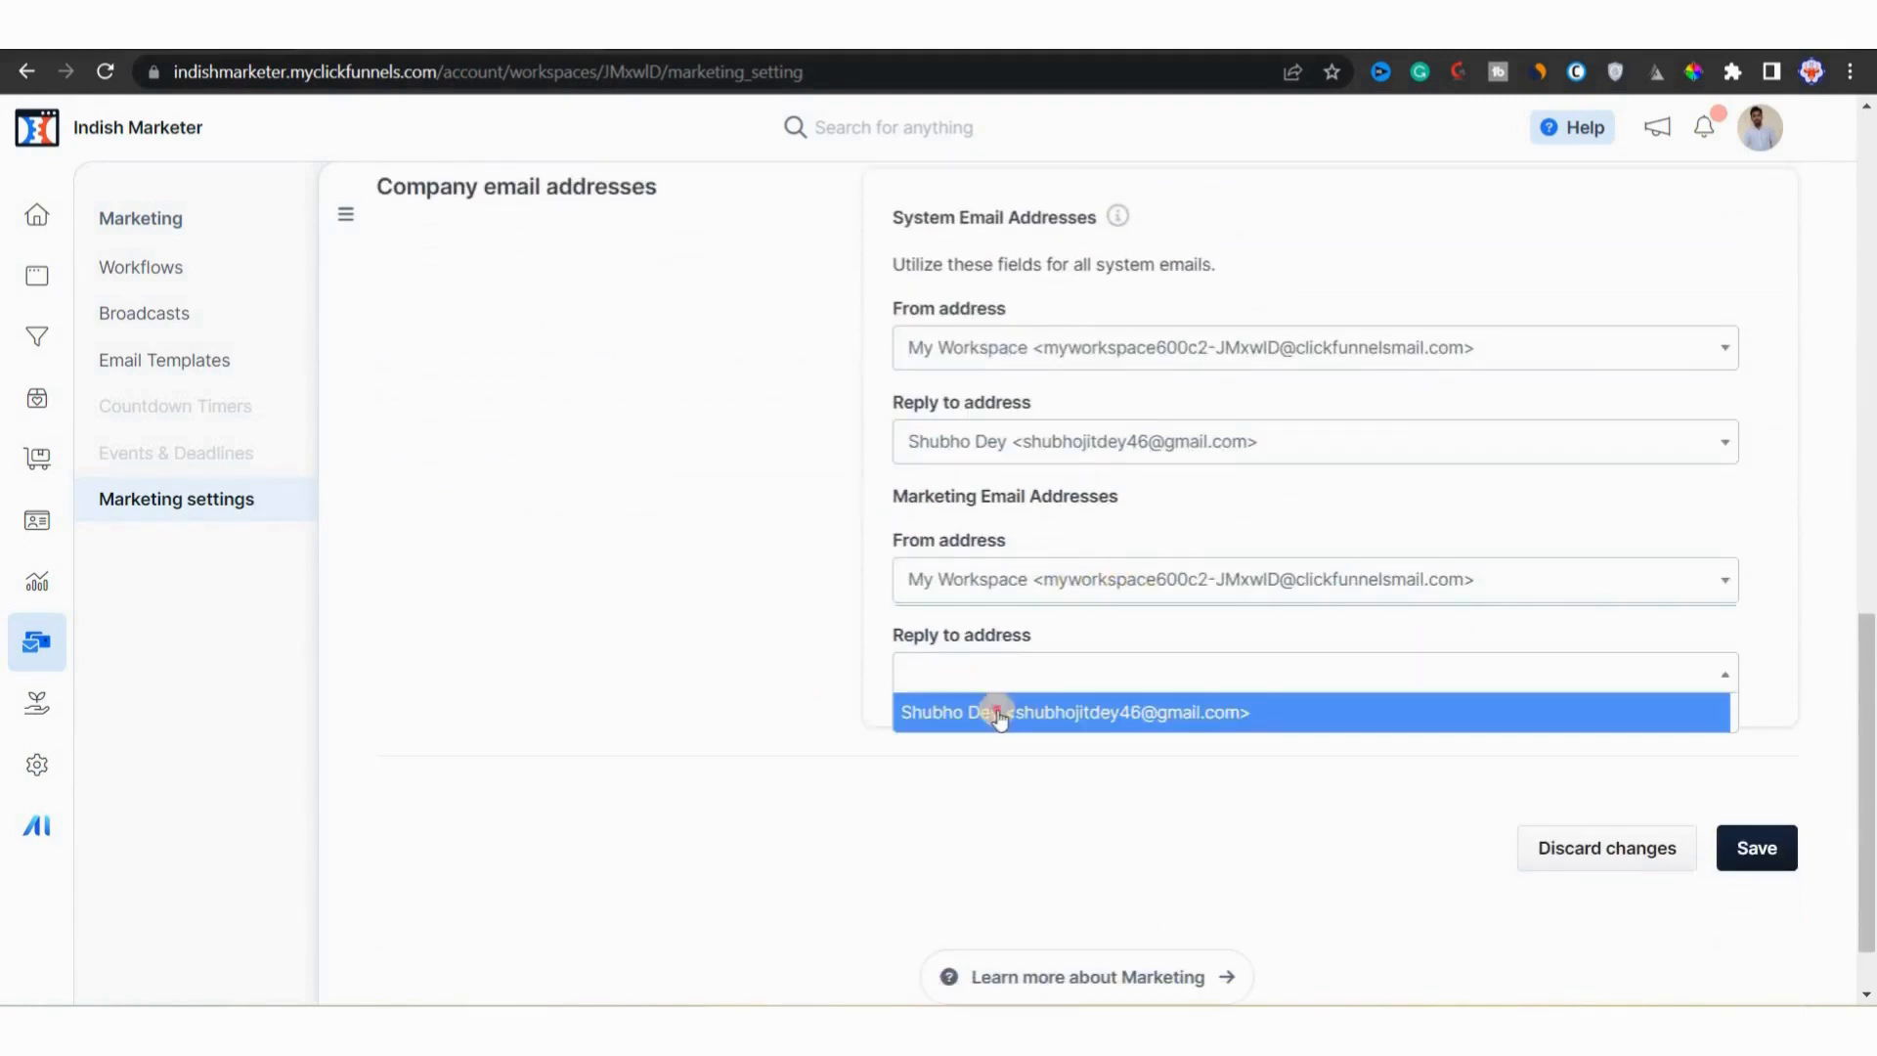
pyautogui.click(1102, 713)
pyautogui.scroll(3, 1203, 684)
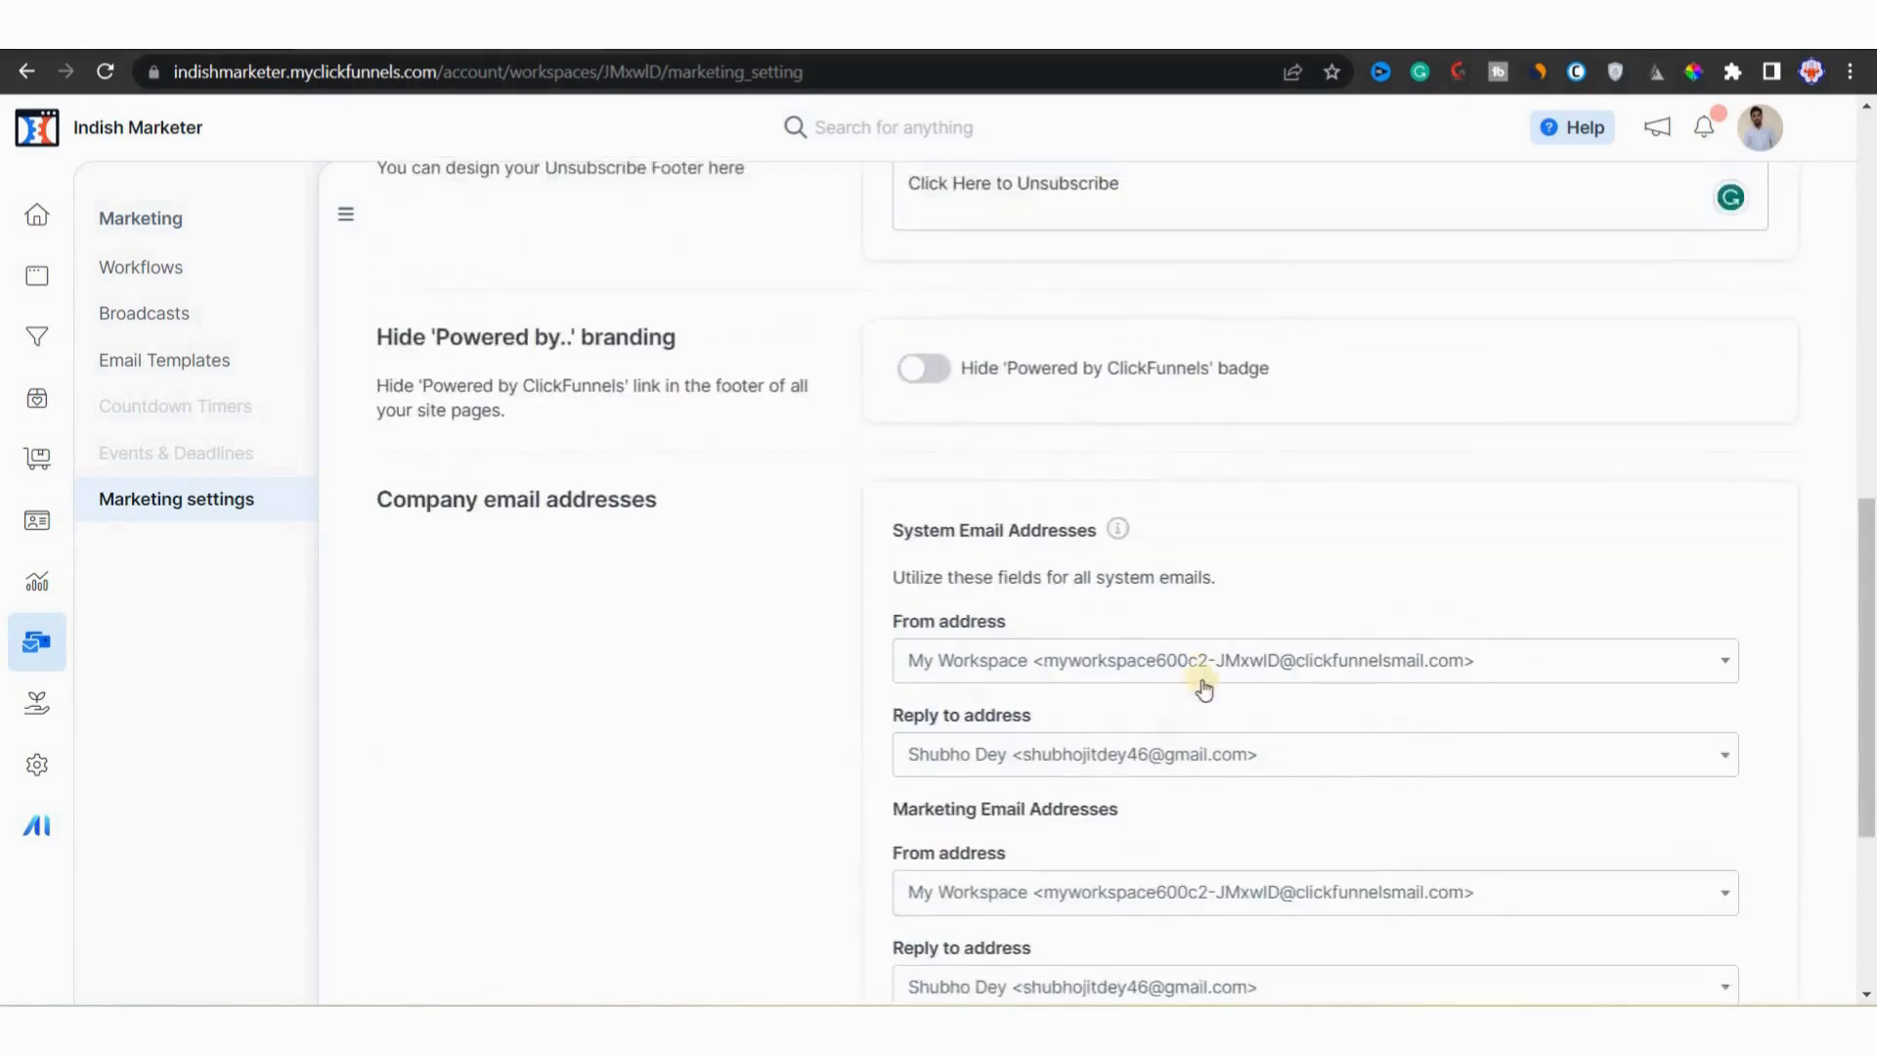
pyautogui.scroll(-5, 1204, 680)
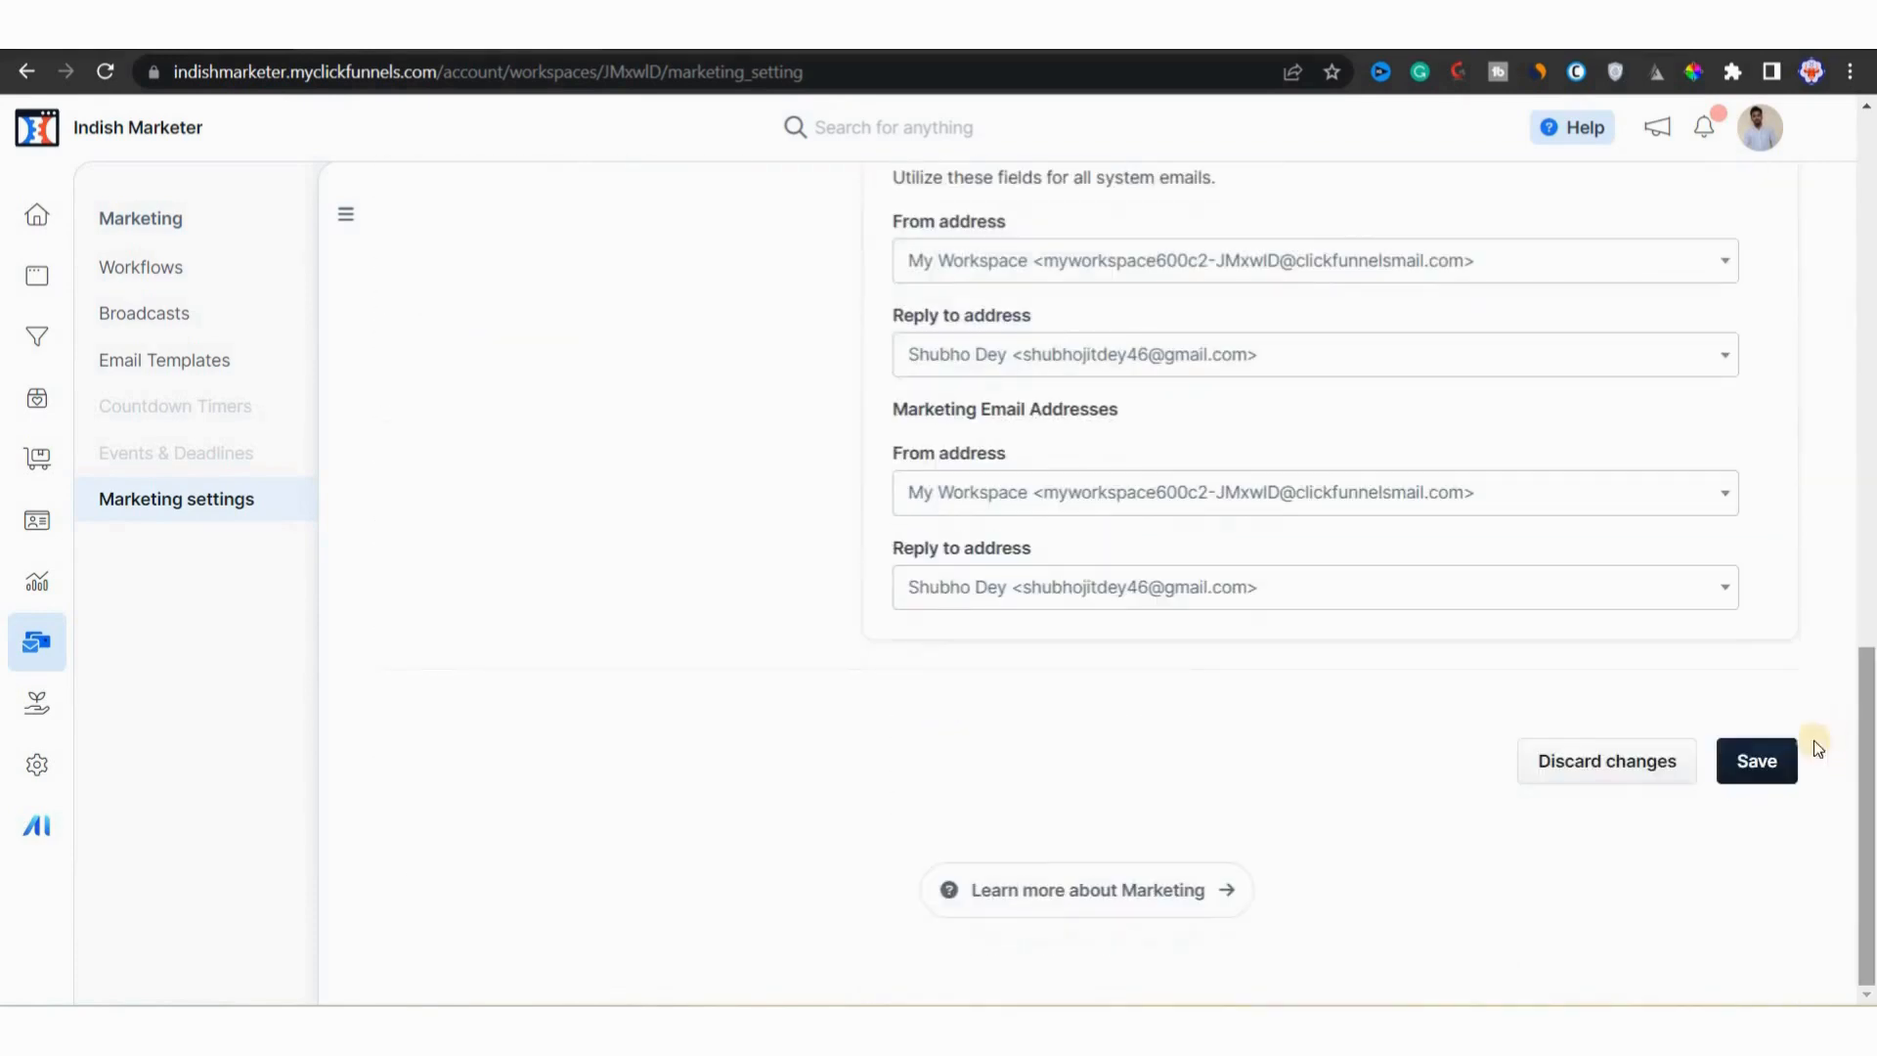
# Step: Save the marketing general settings
pyautogui.click(1741, 776)
pyautogui.scroll(-8, 1211, 687)
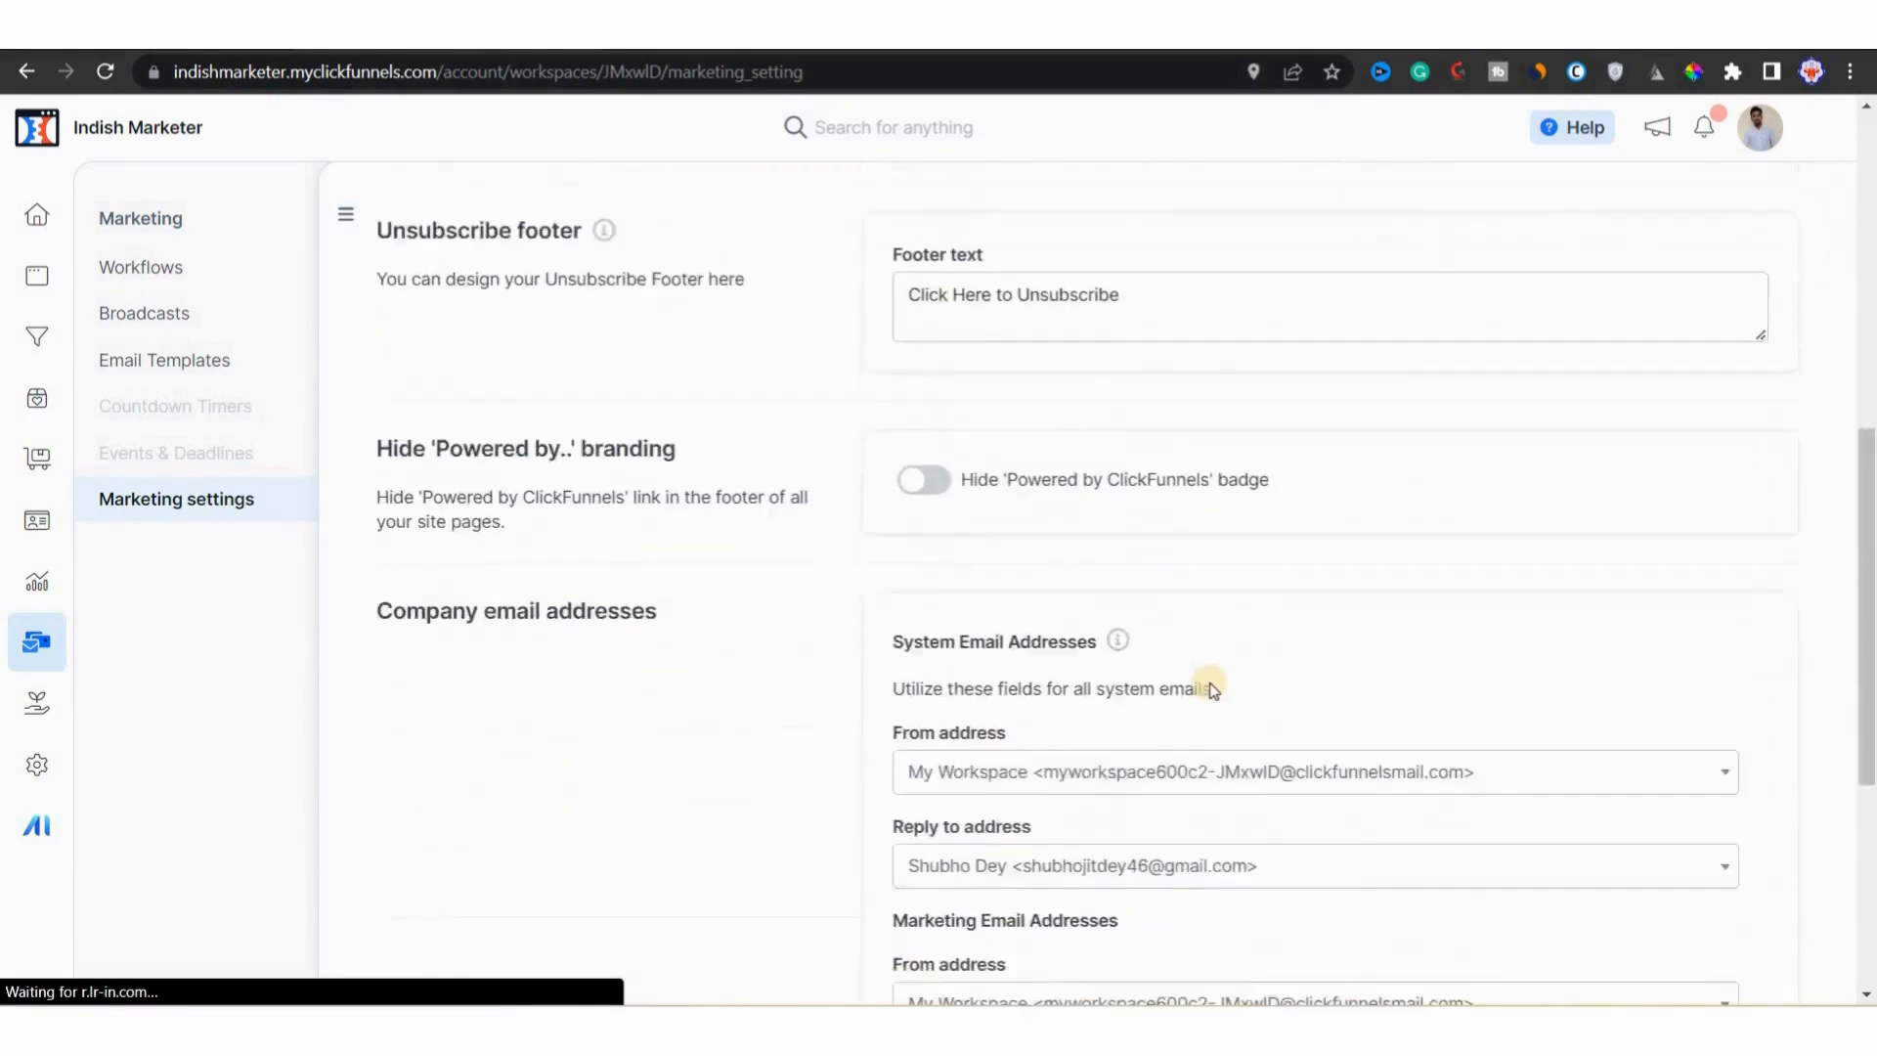
pyautogui.scroll(-3, 1210, 685)
pyautogui.scroll(2, 1206, 681)
pyautogui.scroll(-5, 1206, 679)
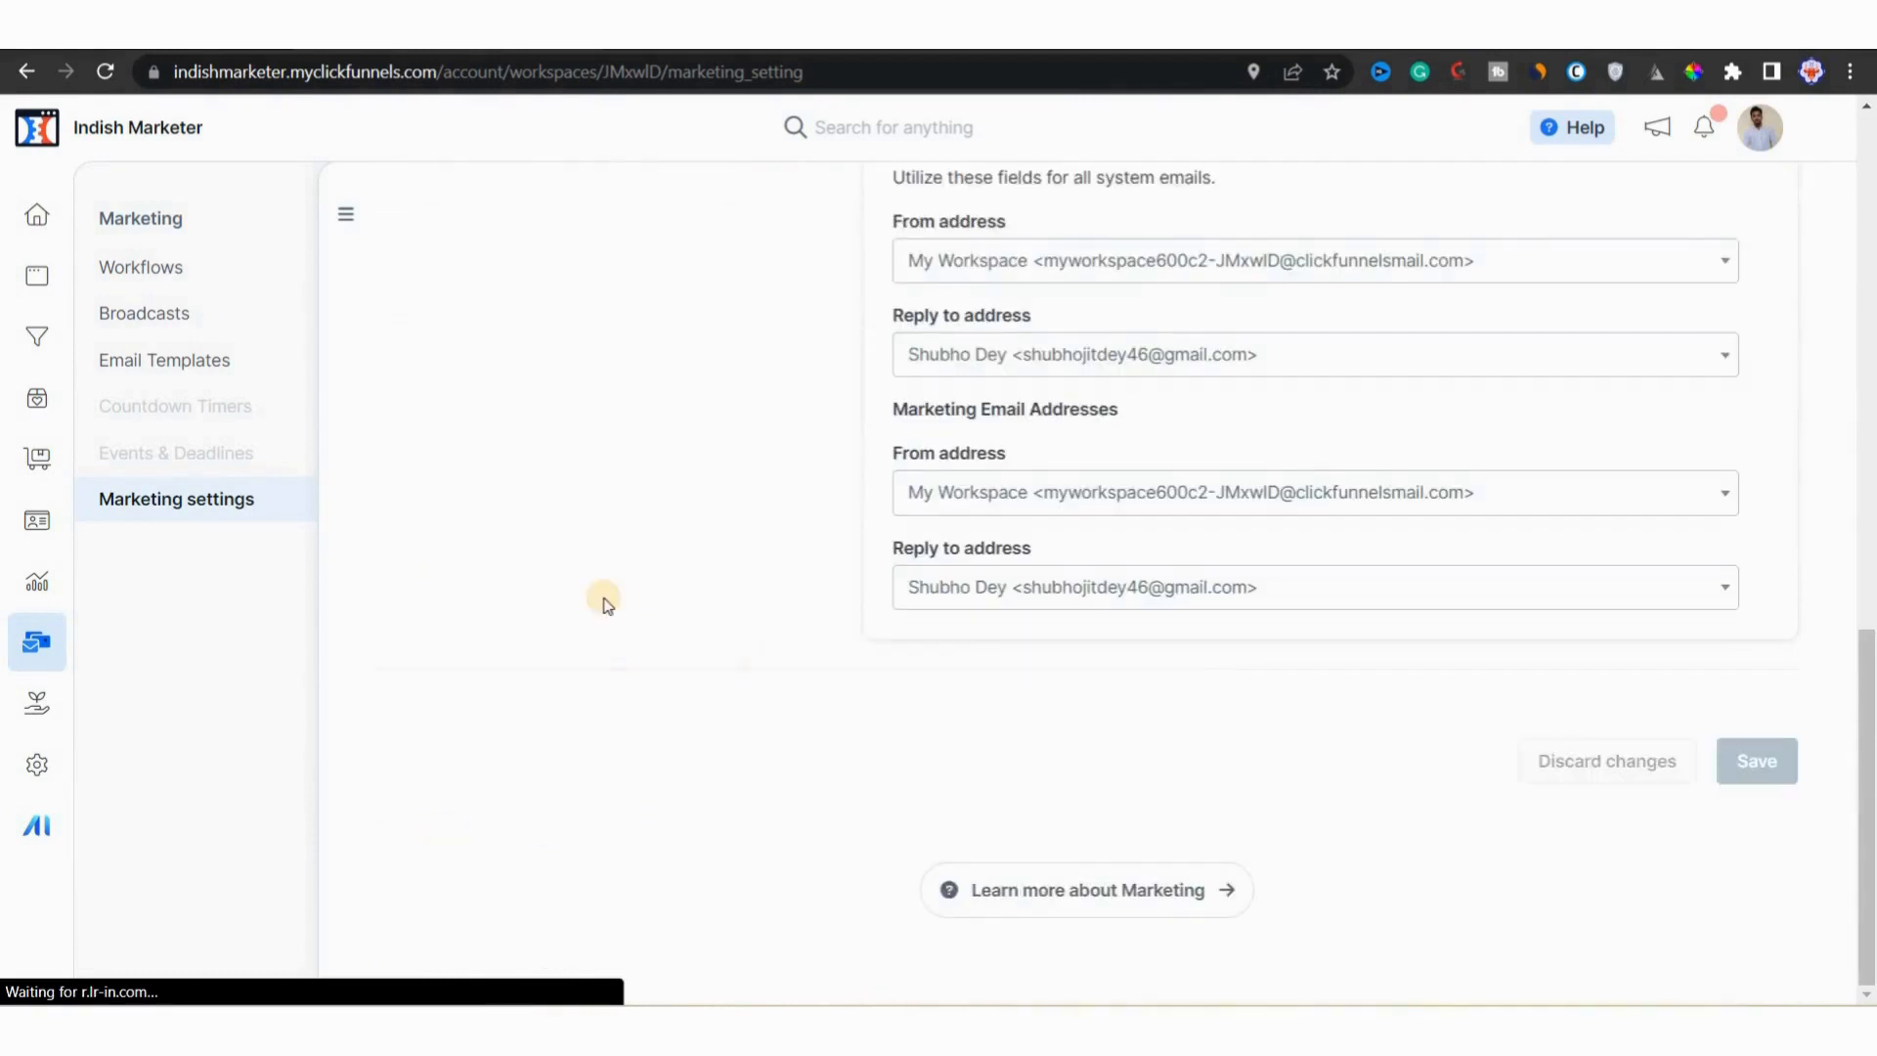
# Step: Edit the My Workspace sending address to use the business name and sender name Indish Marketer
pyautogui.scroll(10, 641, 306)
pyautogui.click(642, 305)
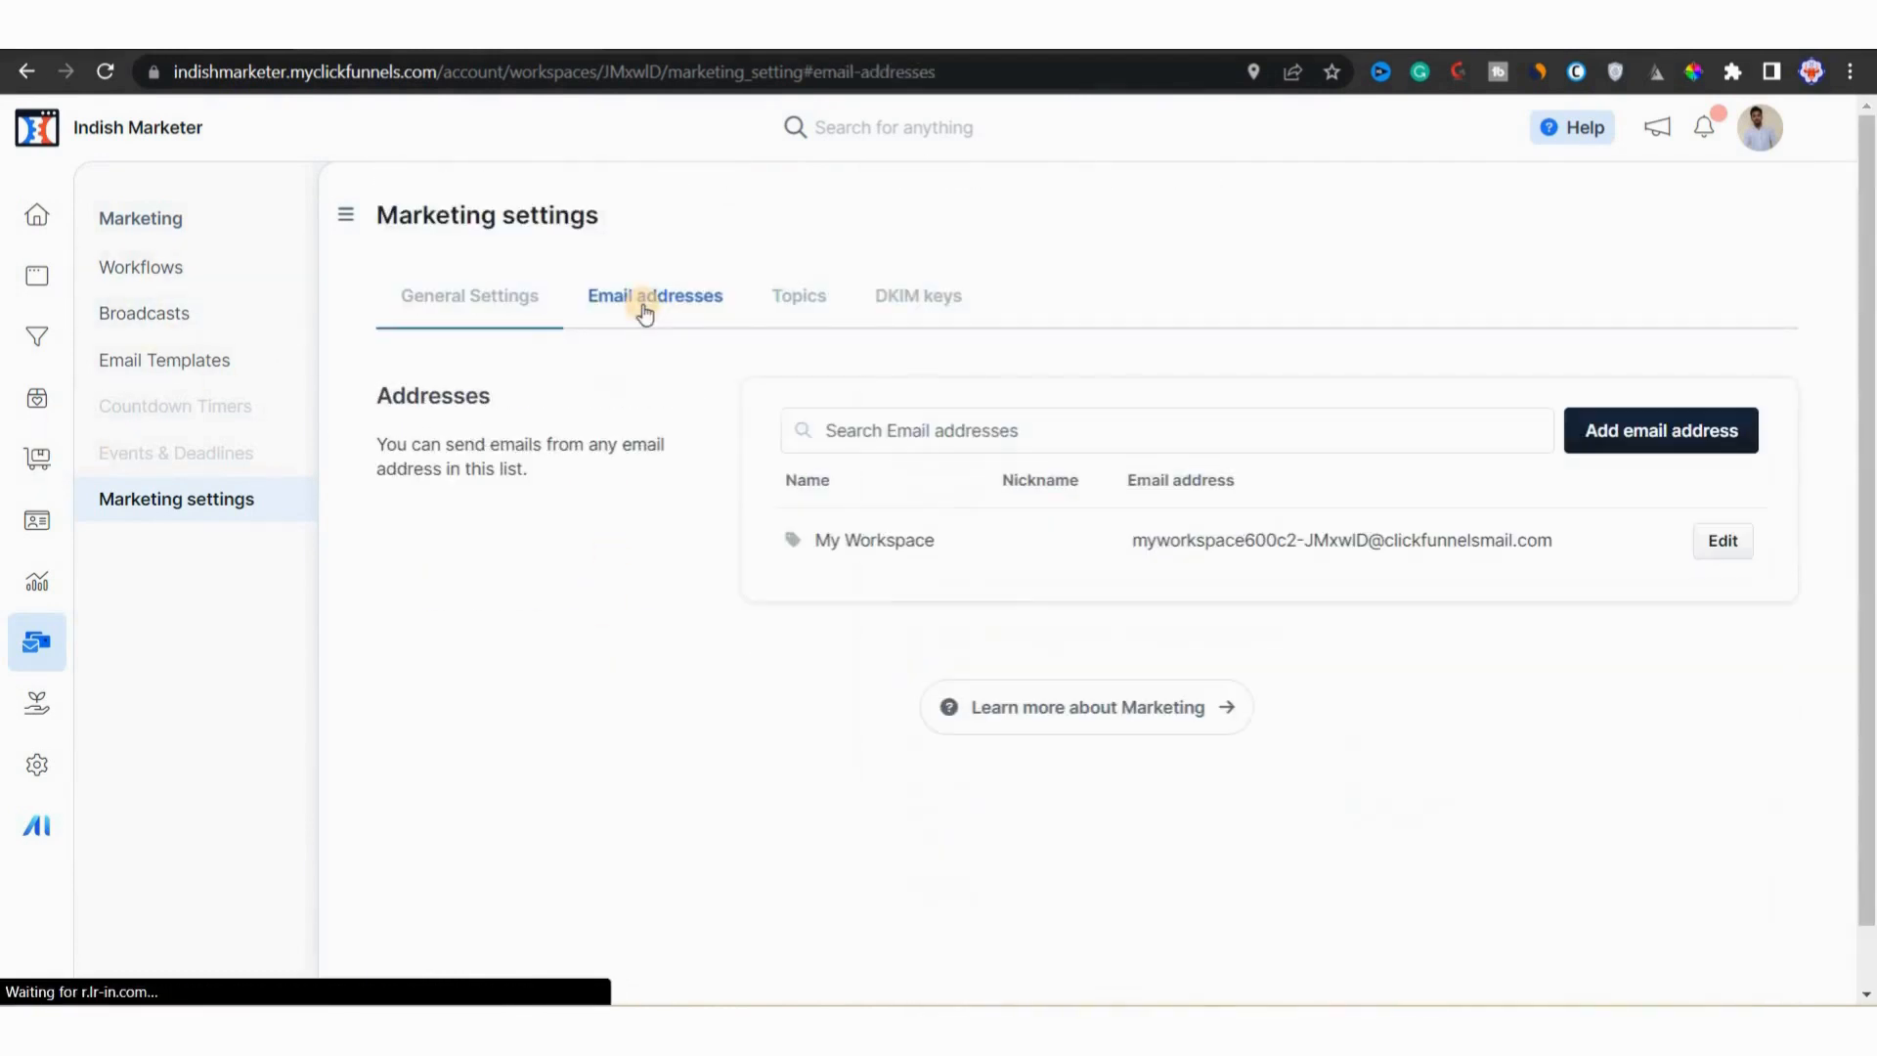
pyautogui.click(1730, 553)
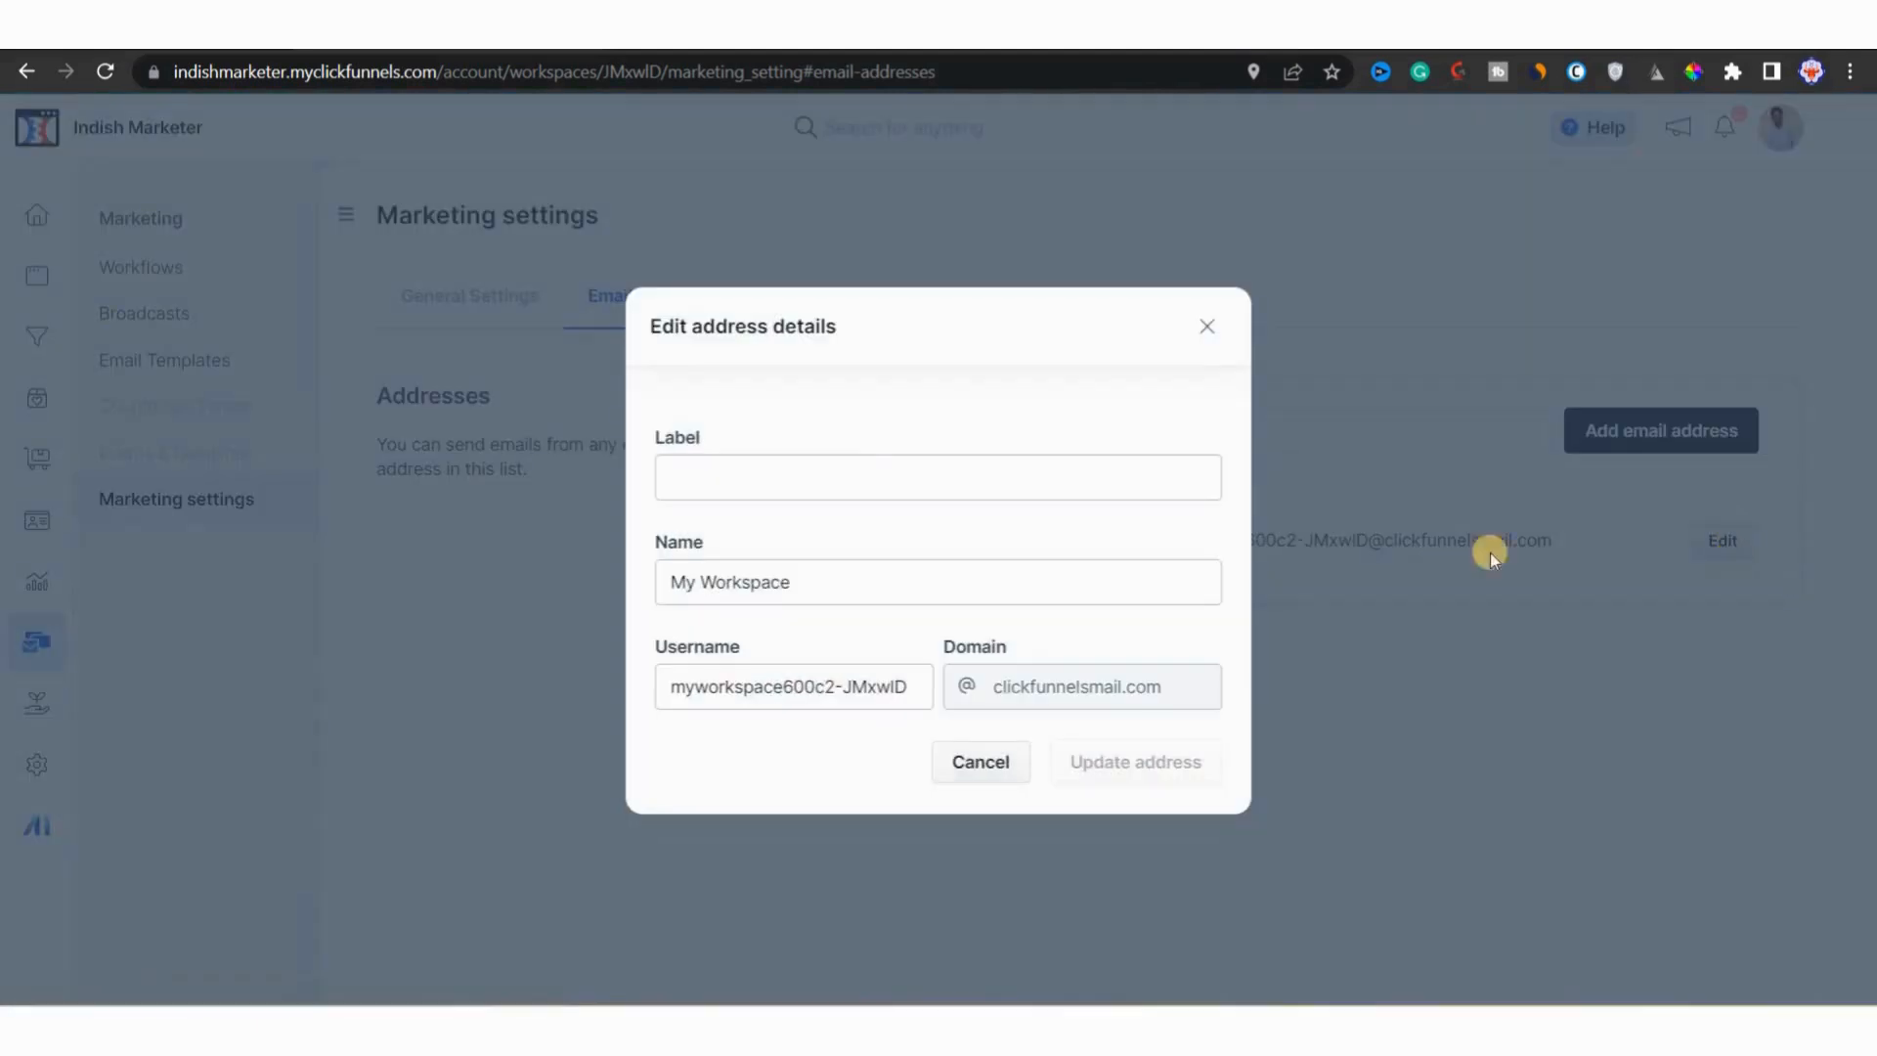
pyautogui.tripleClick(830, 690)
pyautogui.write('indishmarketer')
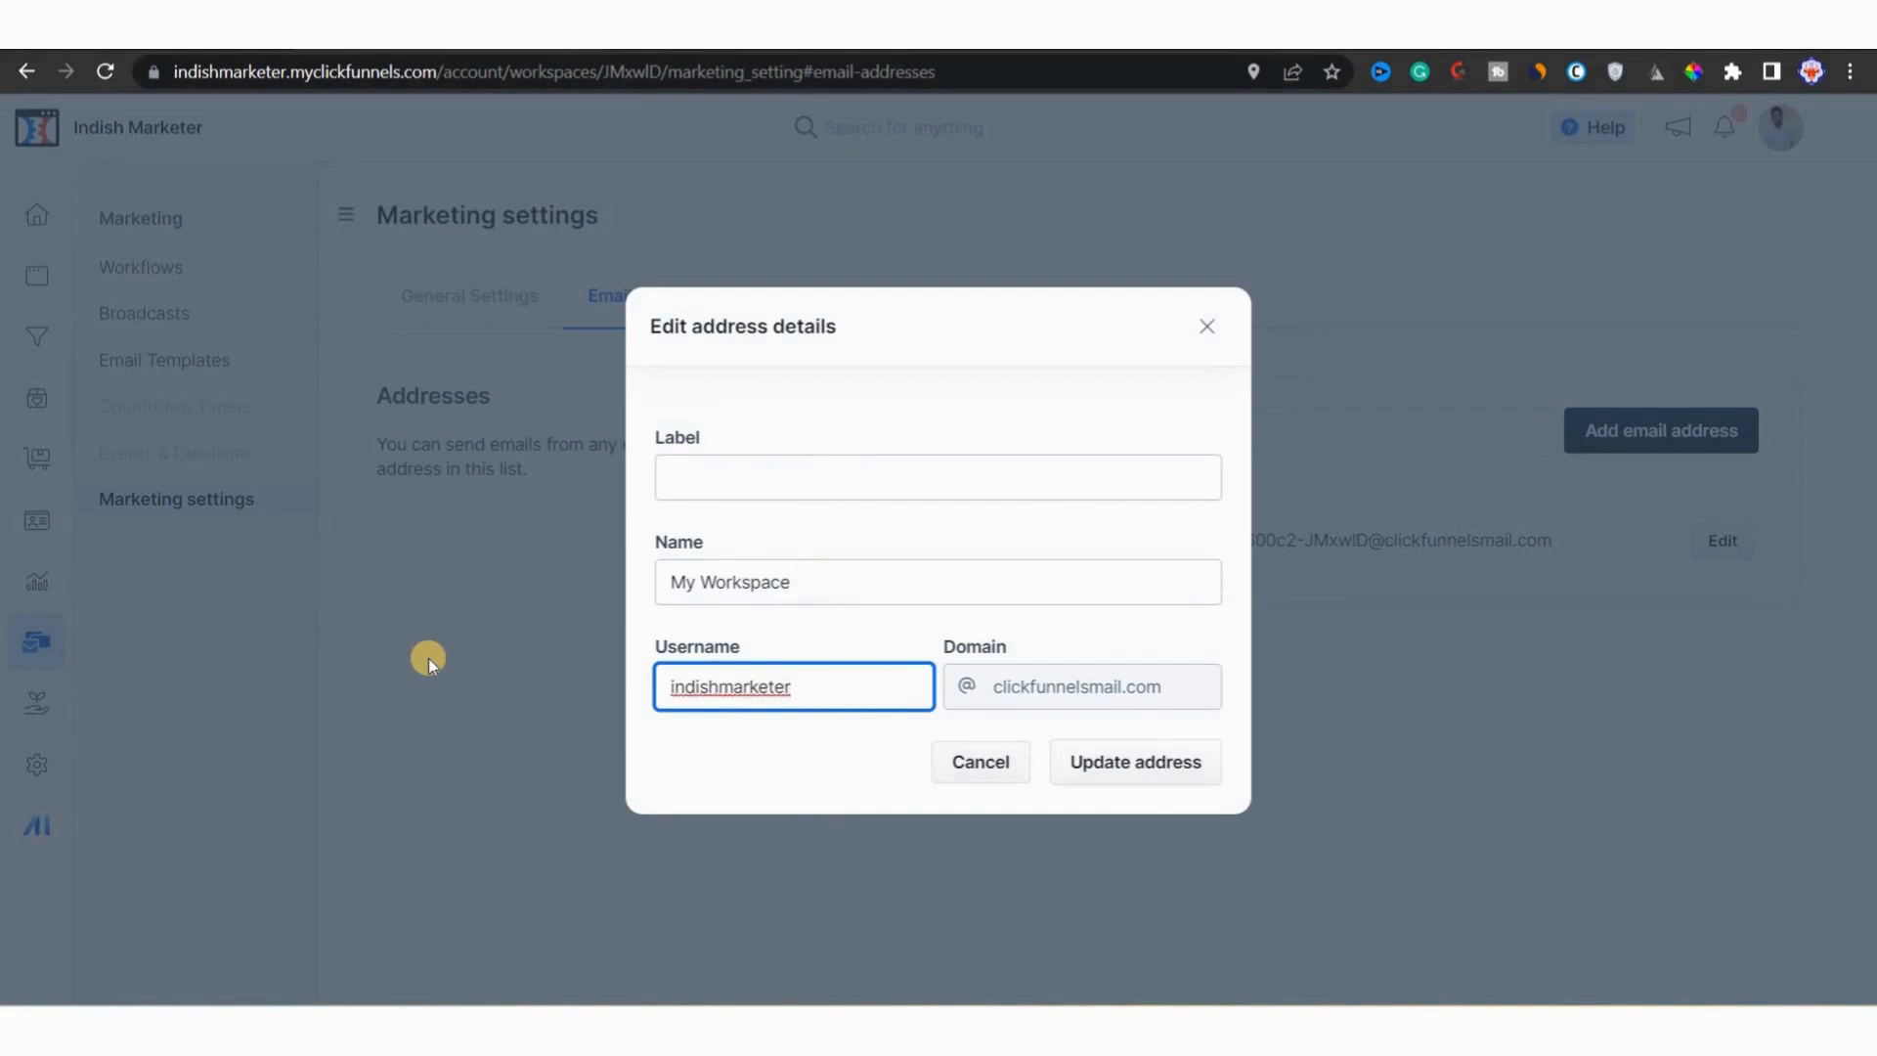
pyautogui.hotkey('shift', 'Tab')
pyautogui.write('Indish Marketer')
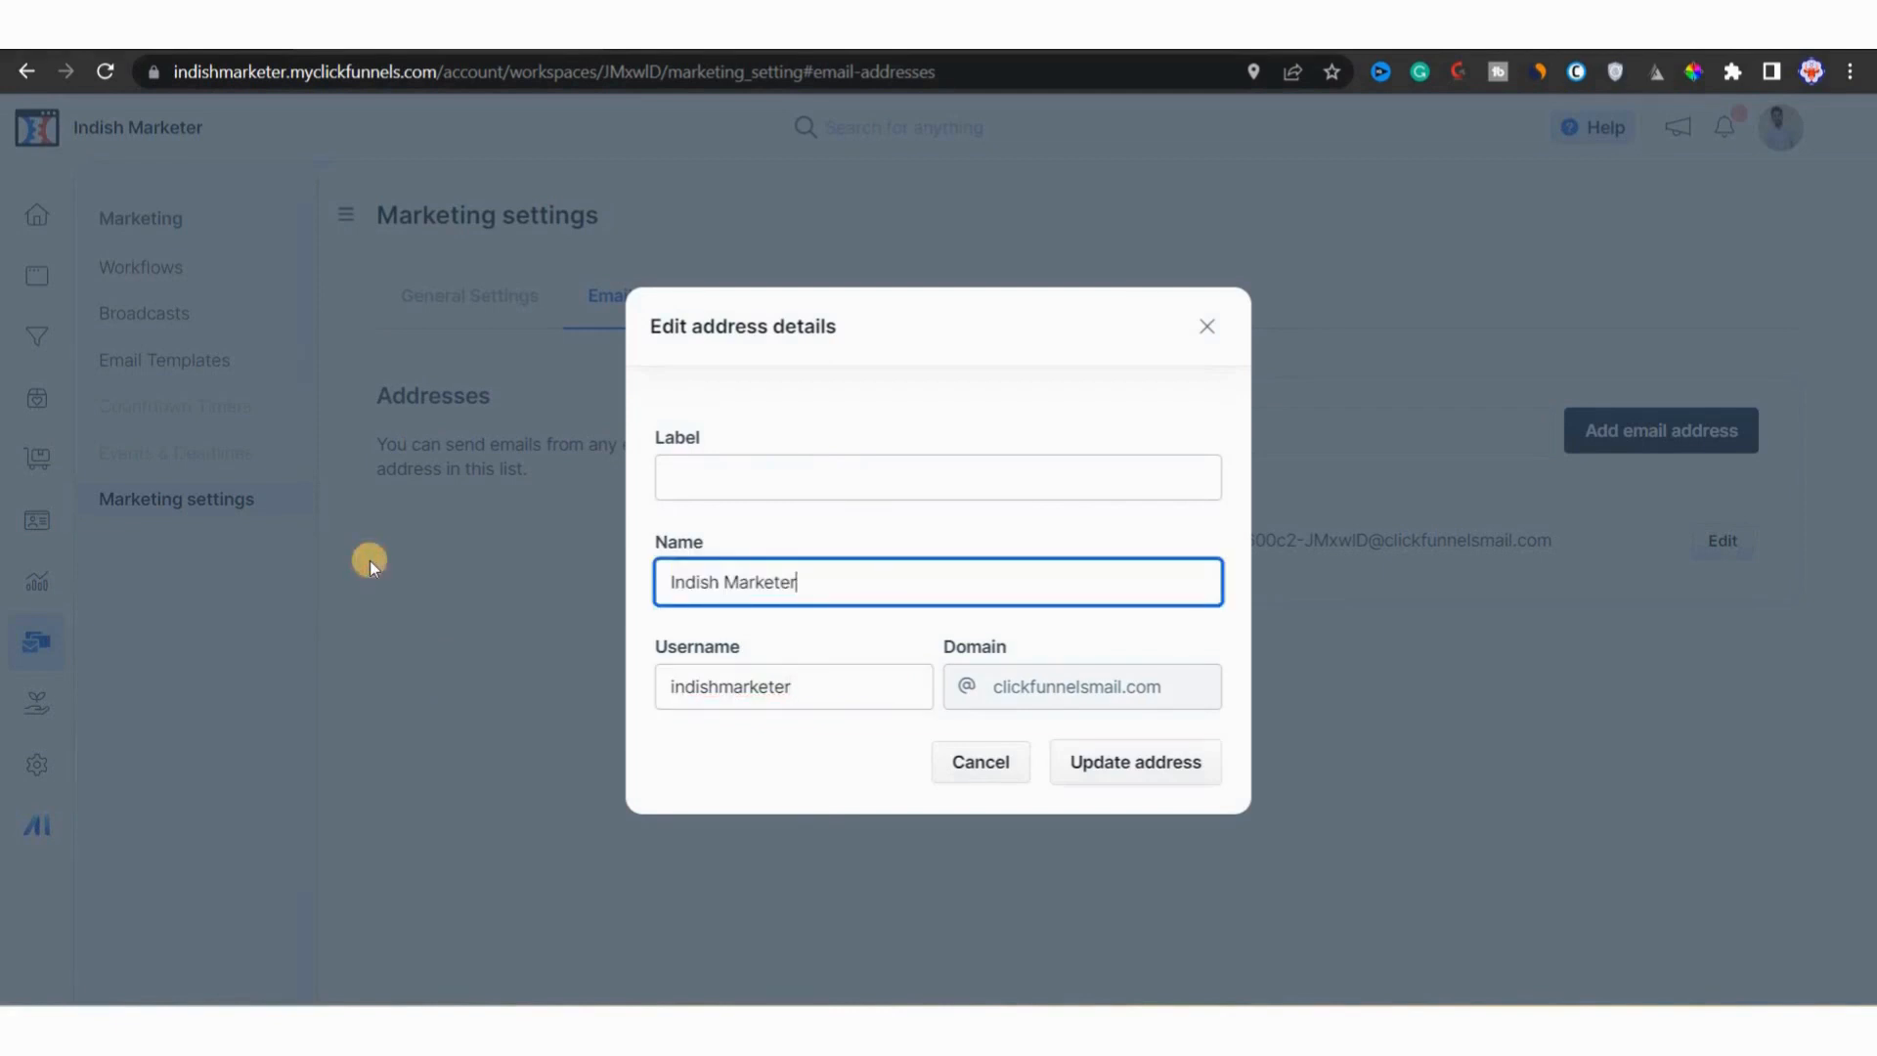
pyautogui.click(1180, 761)
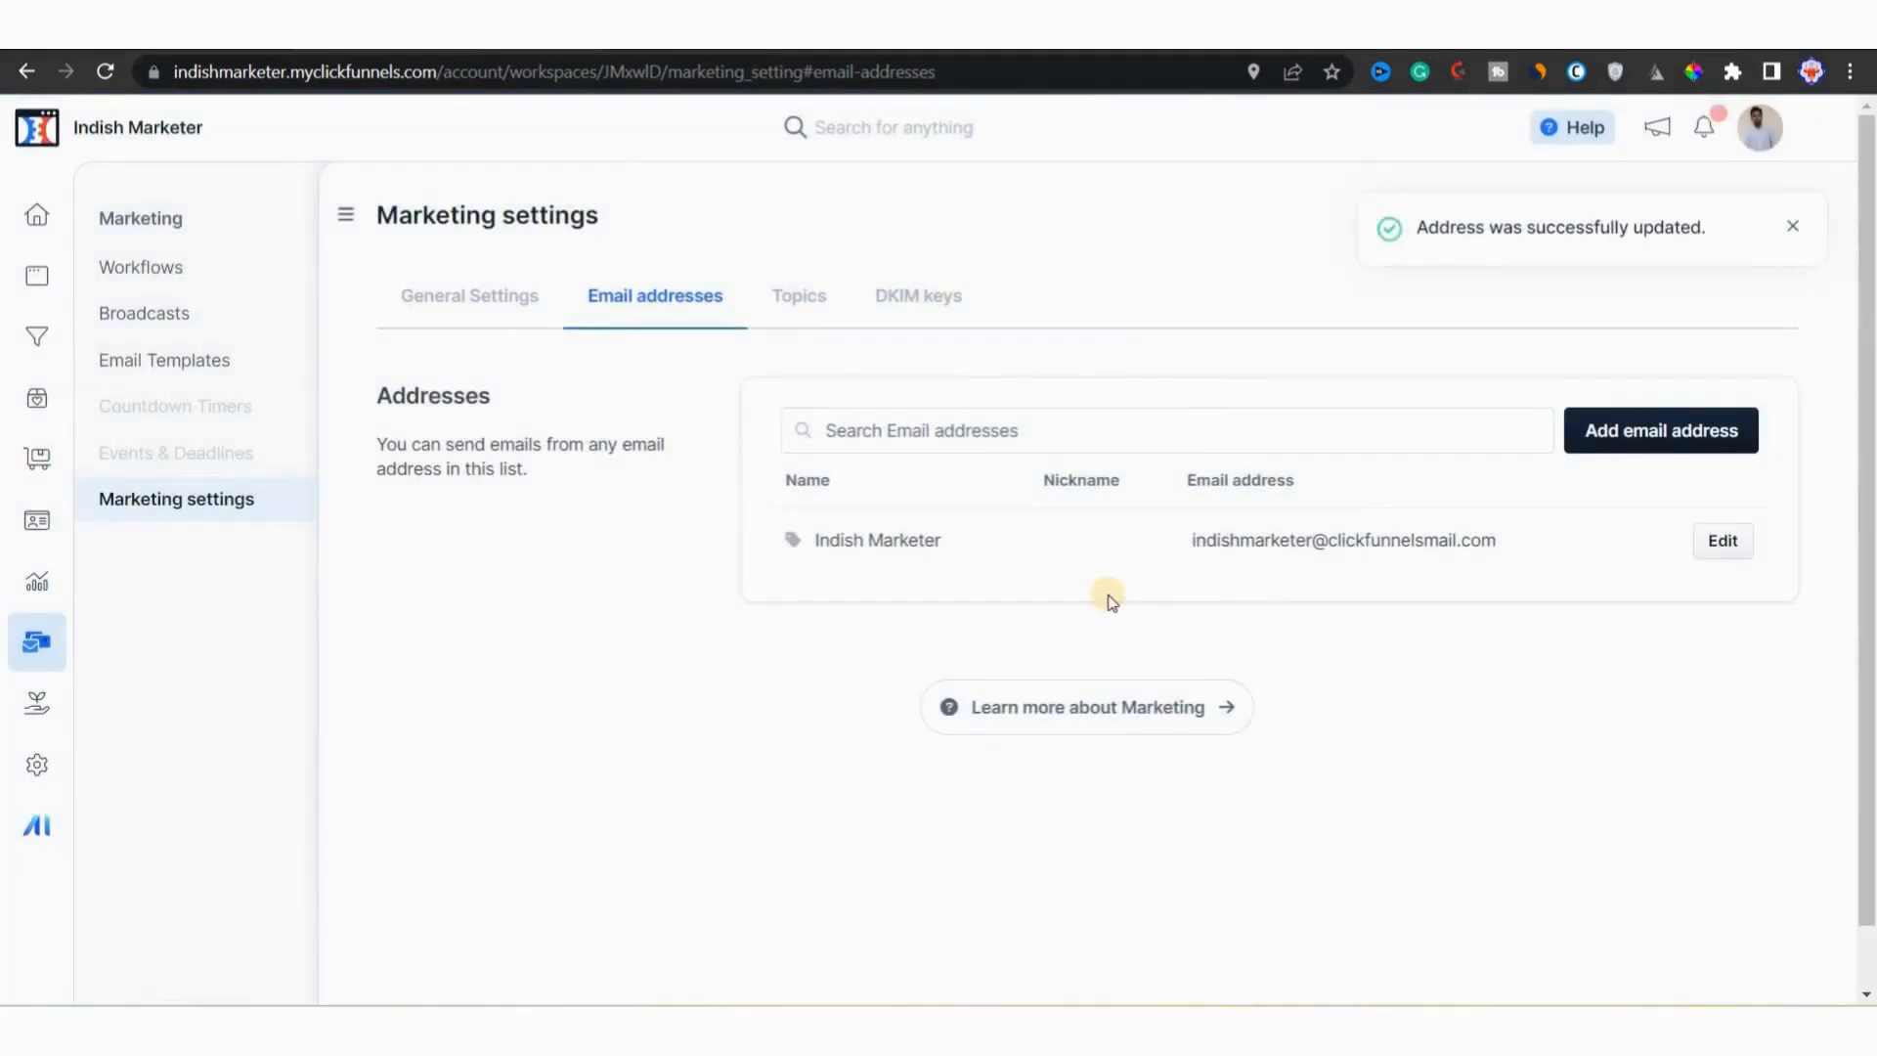
# Step: Start a second sending address with domain 'indishma', abandon it, and view the DKIM keys settings
pyautogui.click(1642, 430)
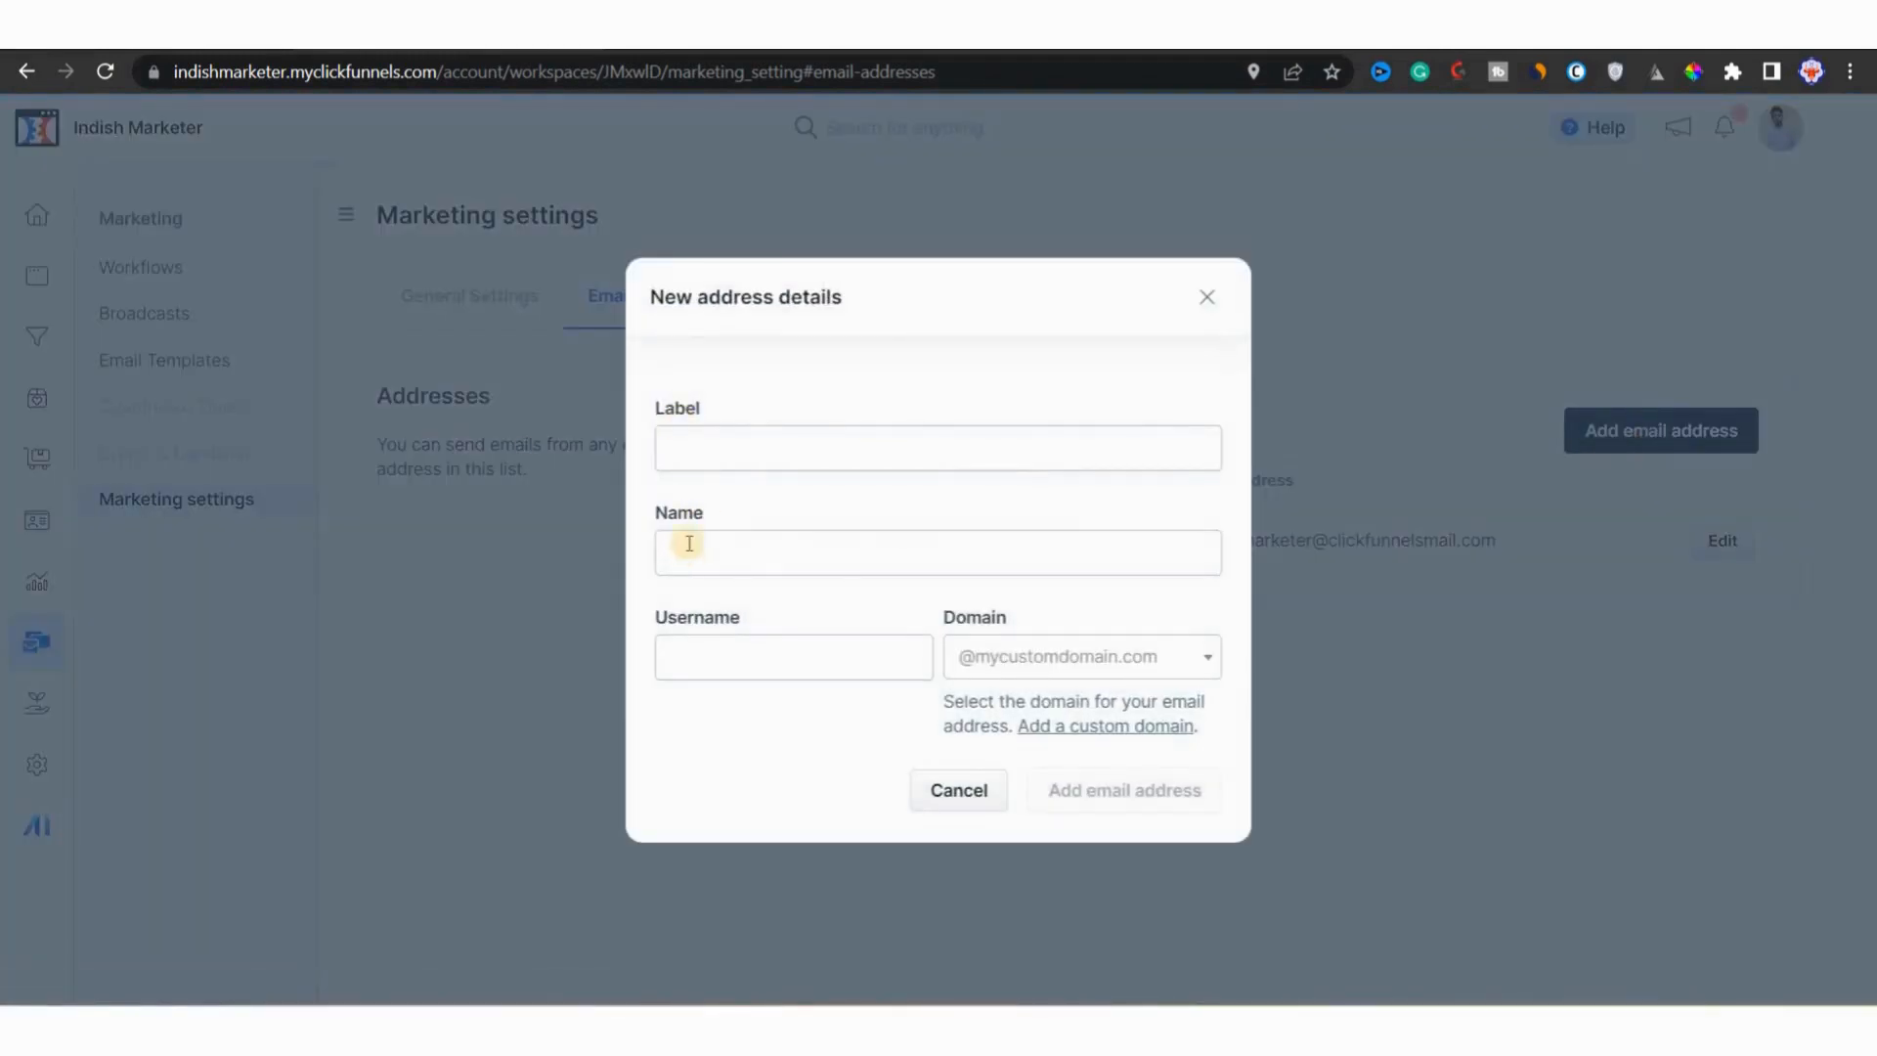
pyautogui.click(688, 541)
pyautogui.click(1051, 661)
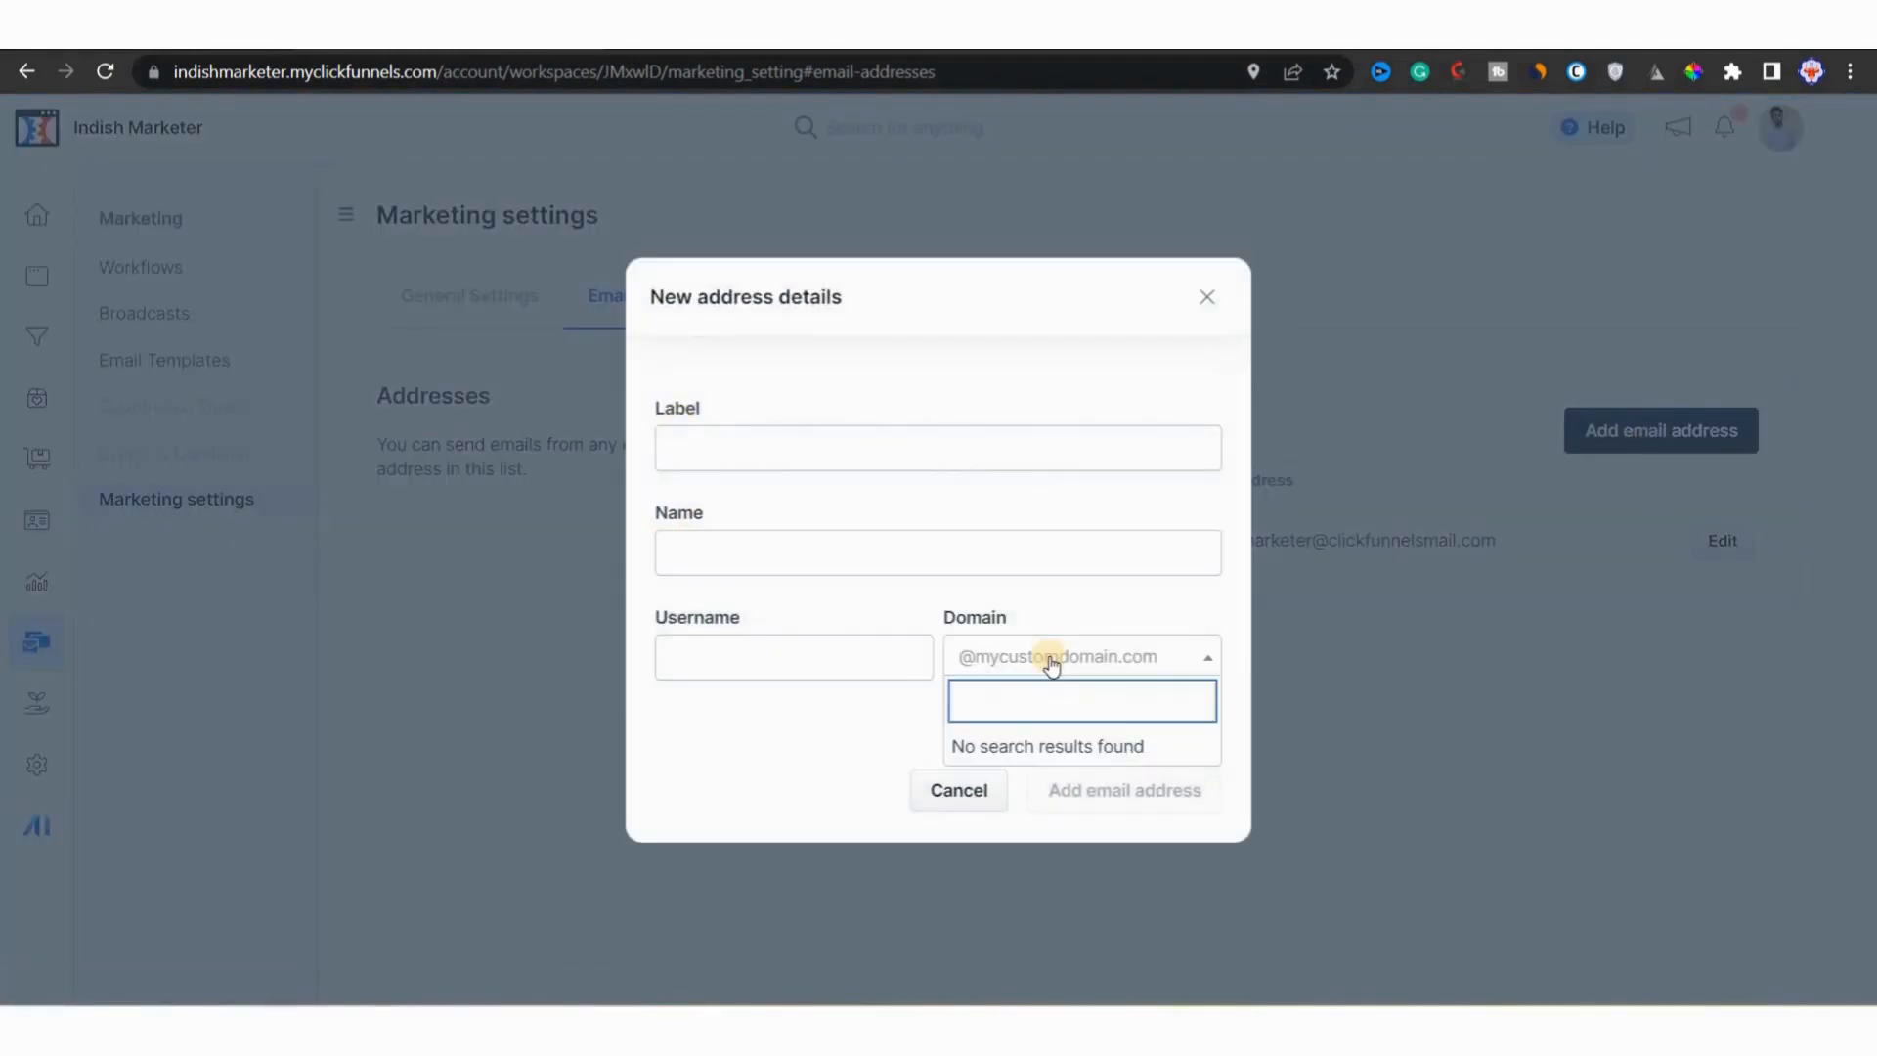
pyautogui.write('indishmarketer.com')
pyautogui.click(1210, 299)
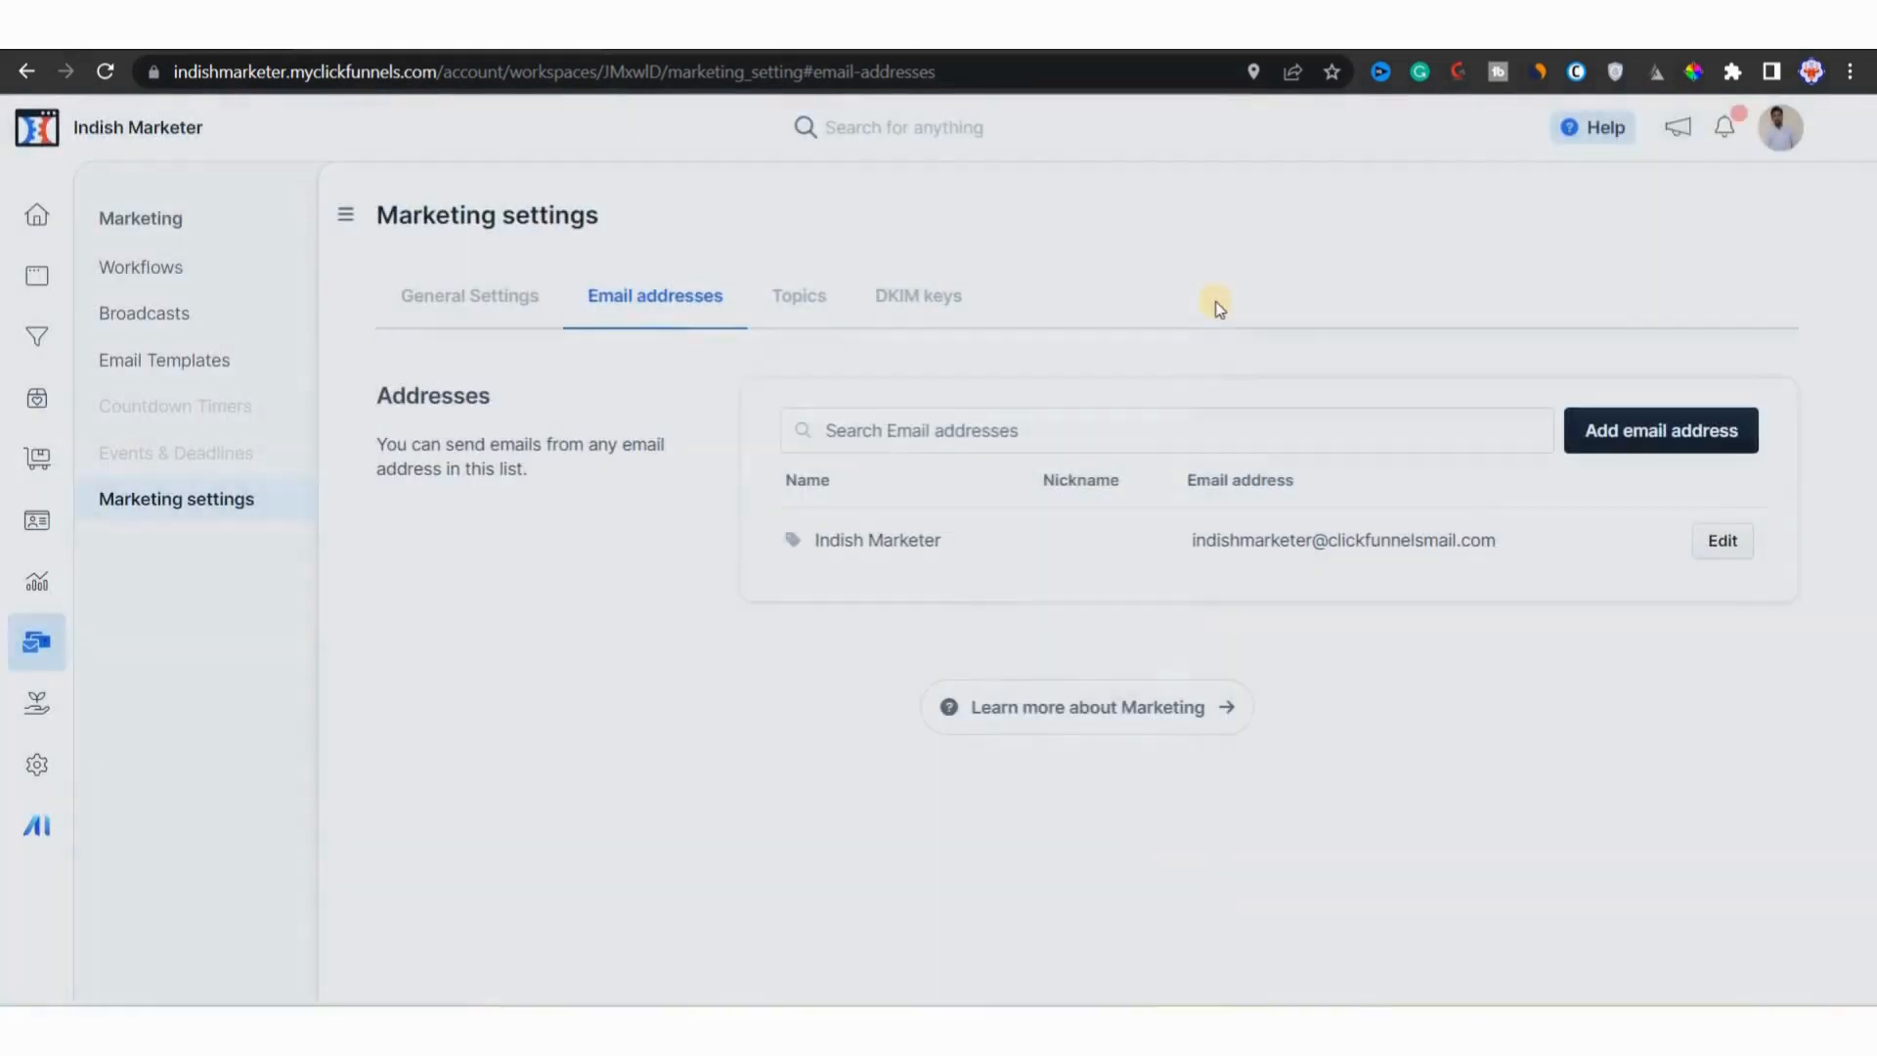
pyautogui.click(799, 296)
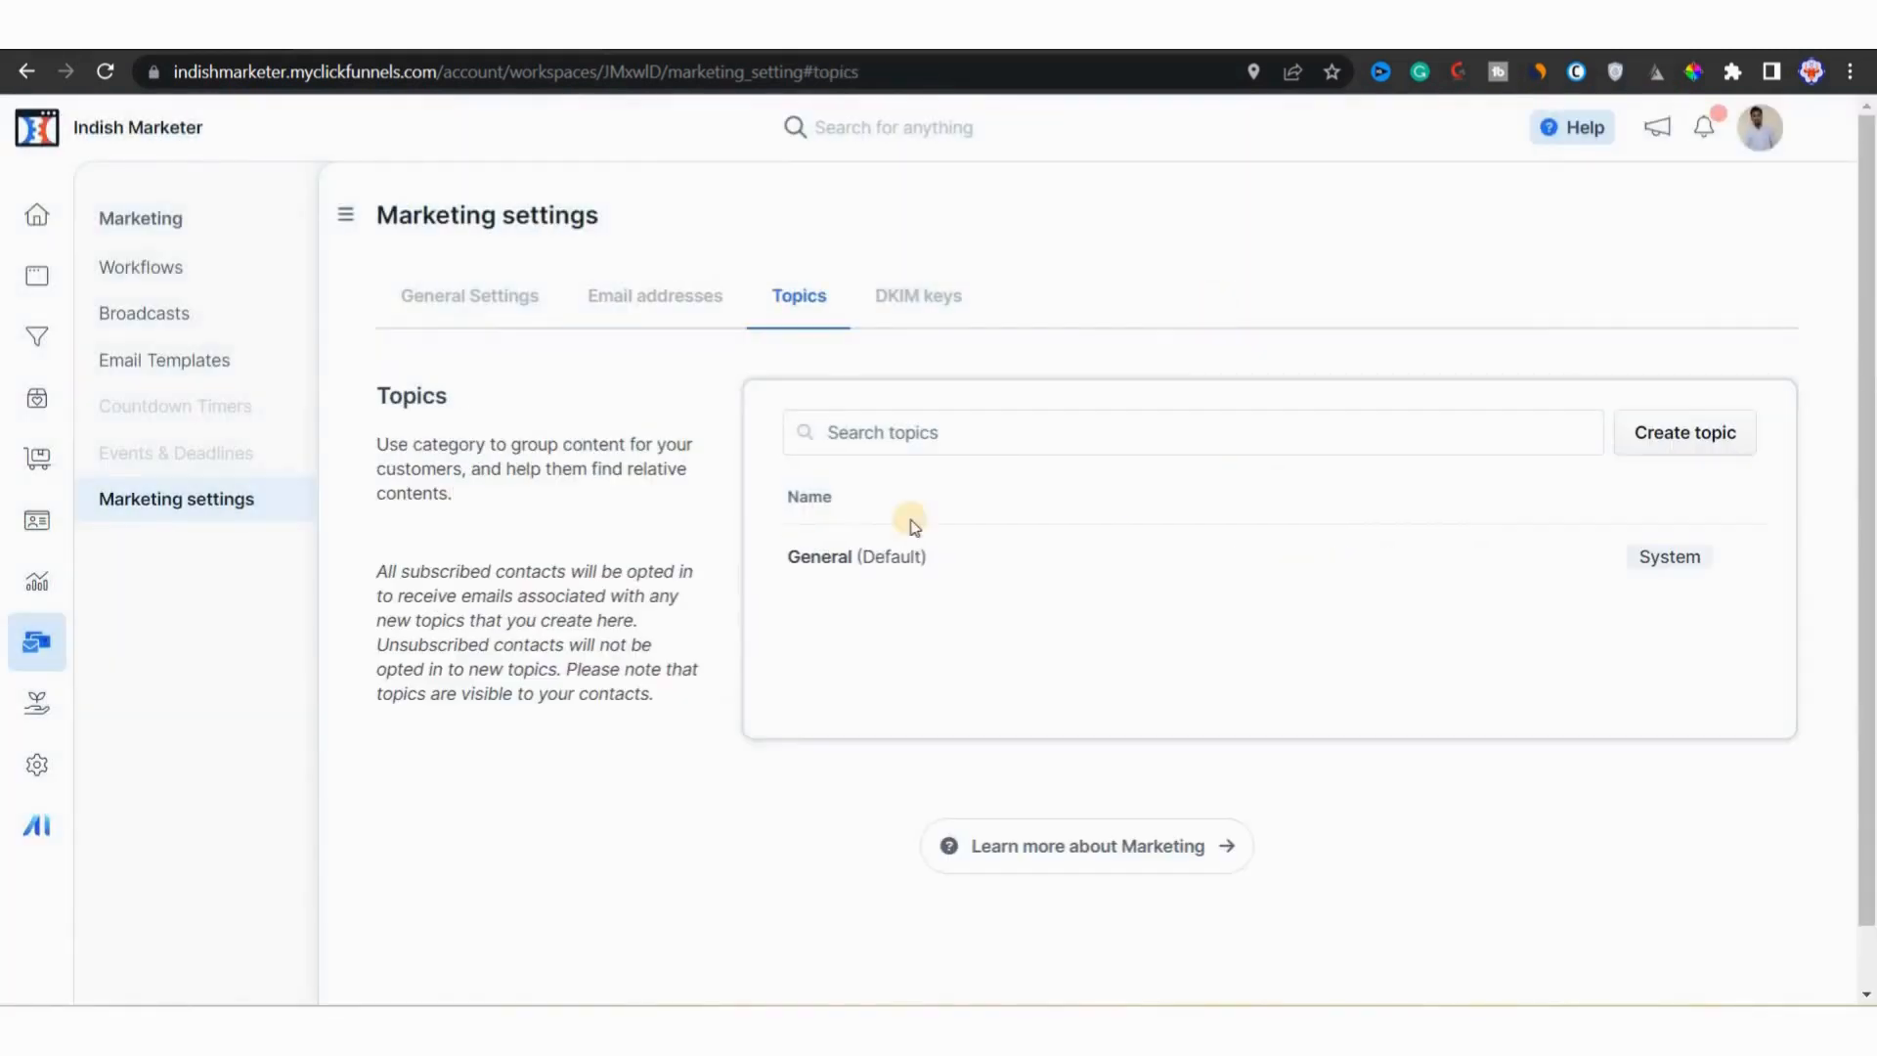
pyautogui.click(905, 299)
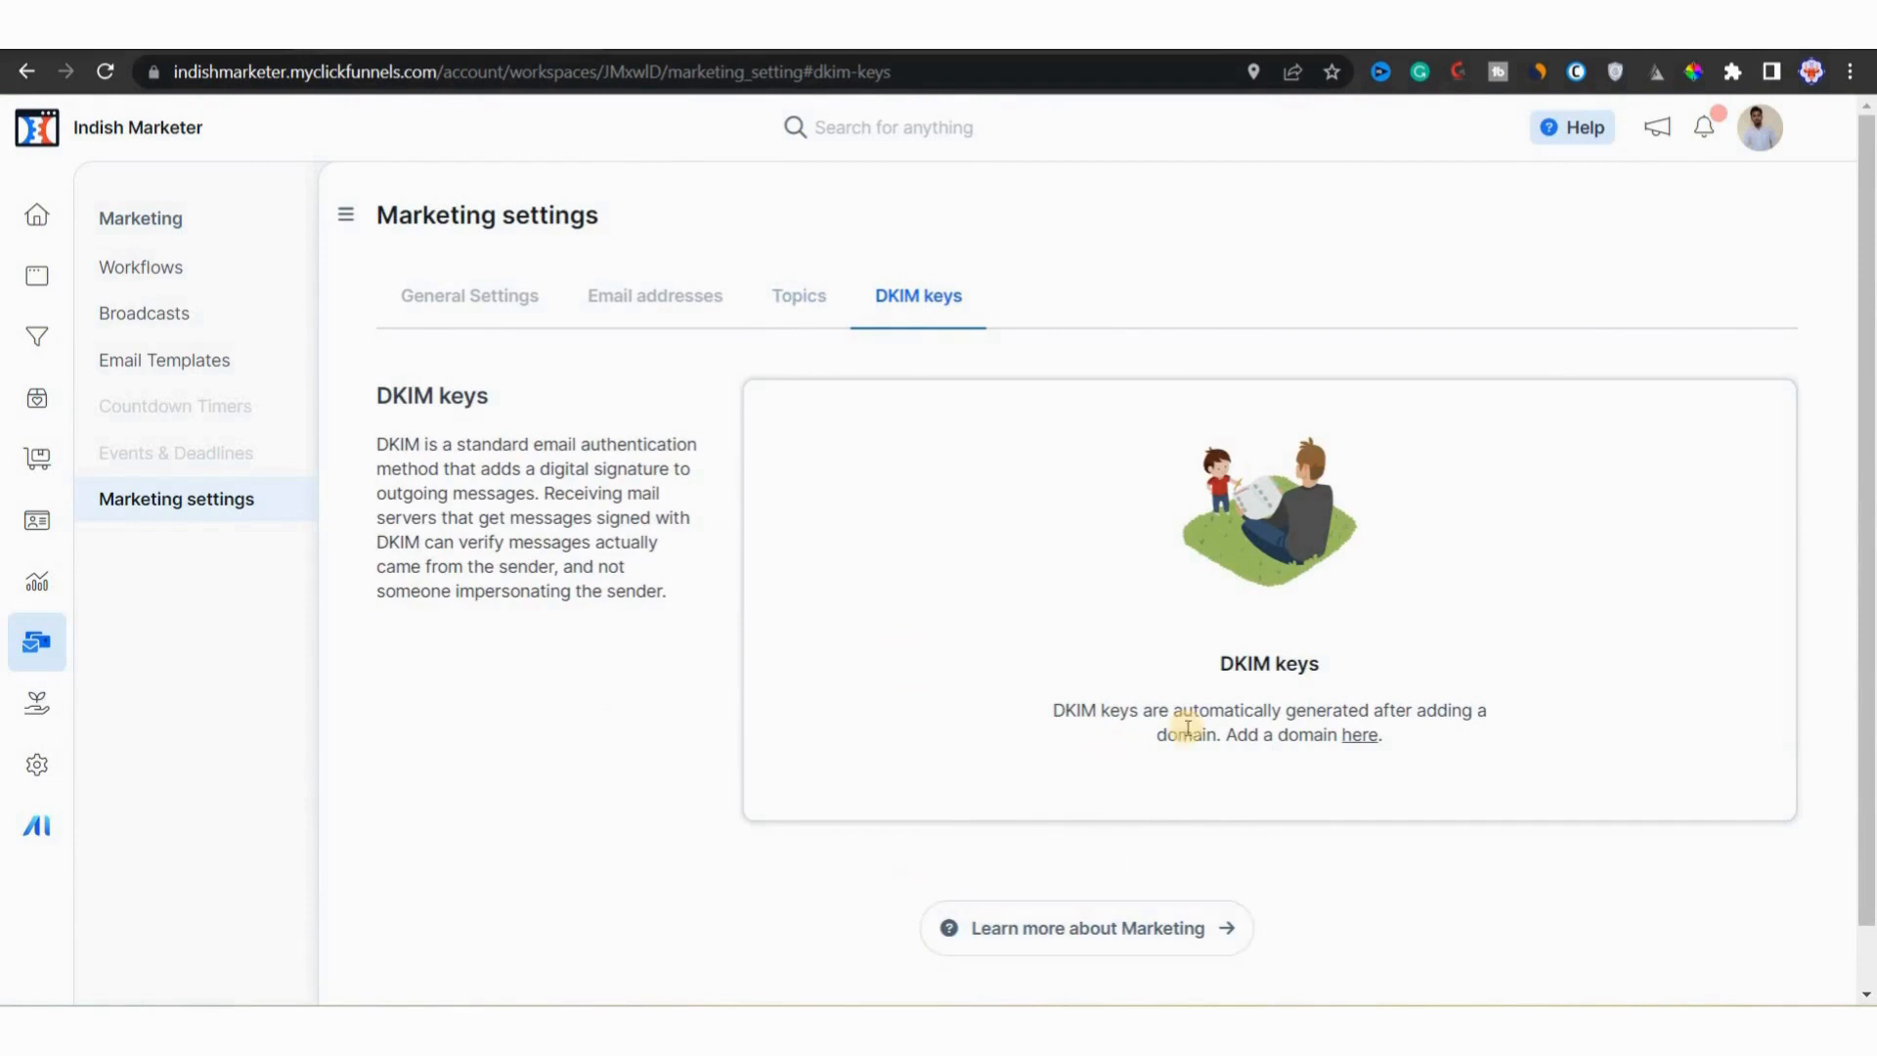
pyautogui.click(1359, 739)
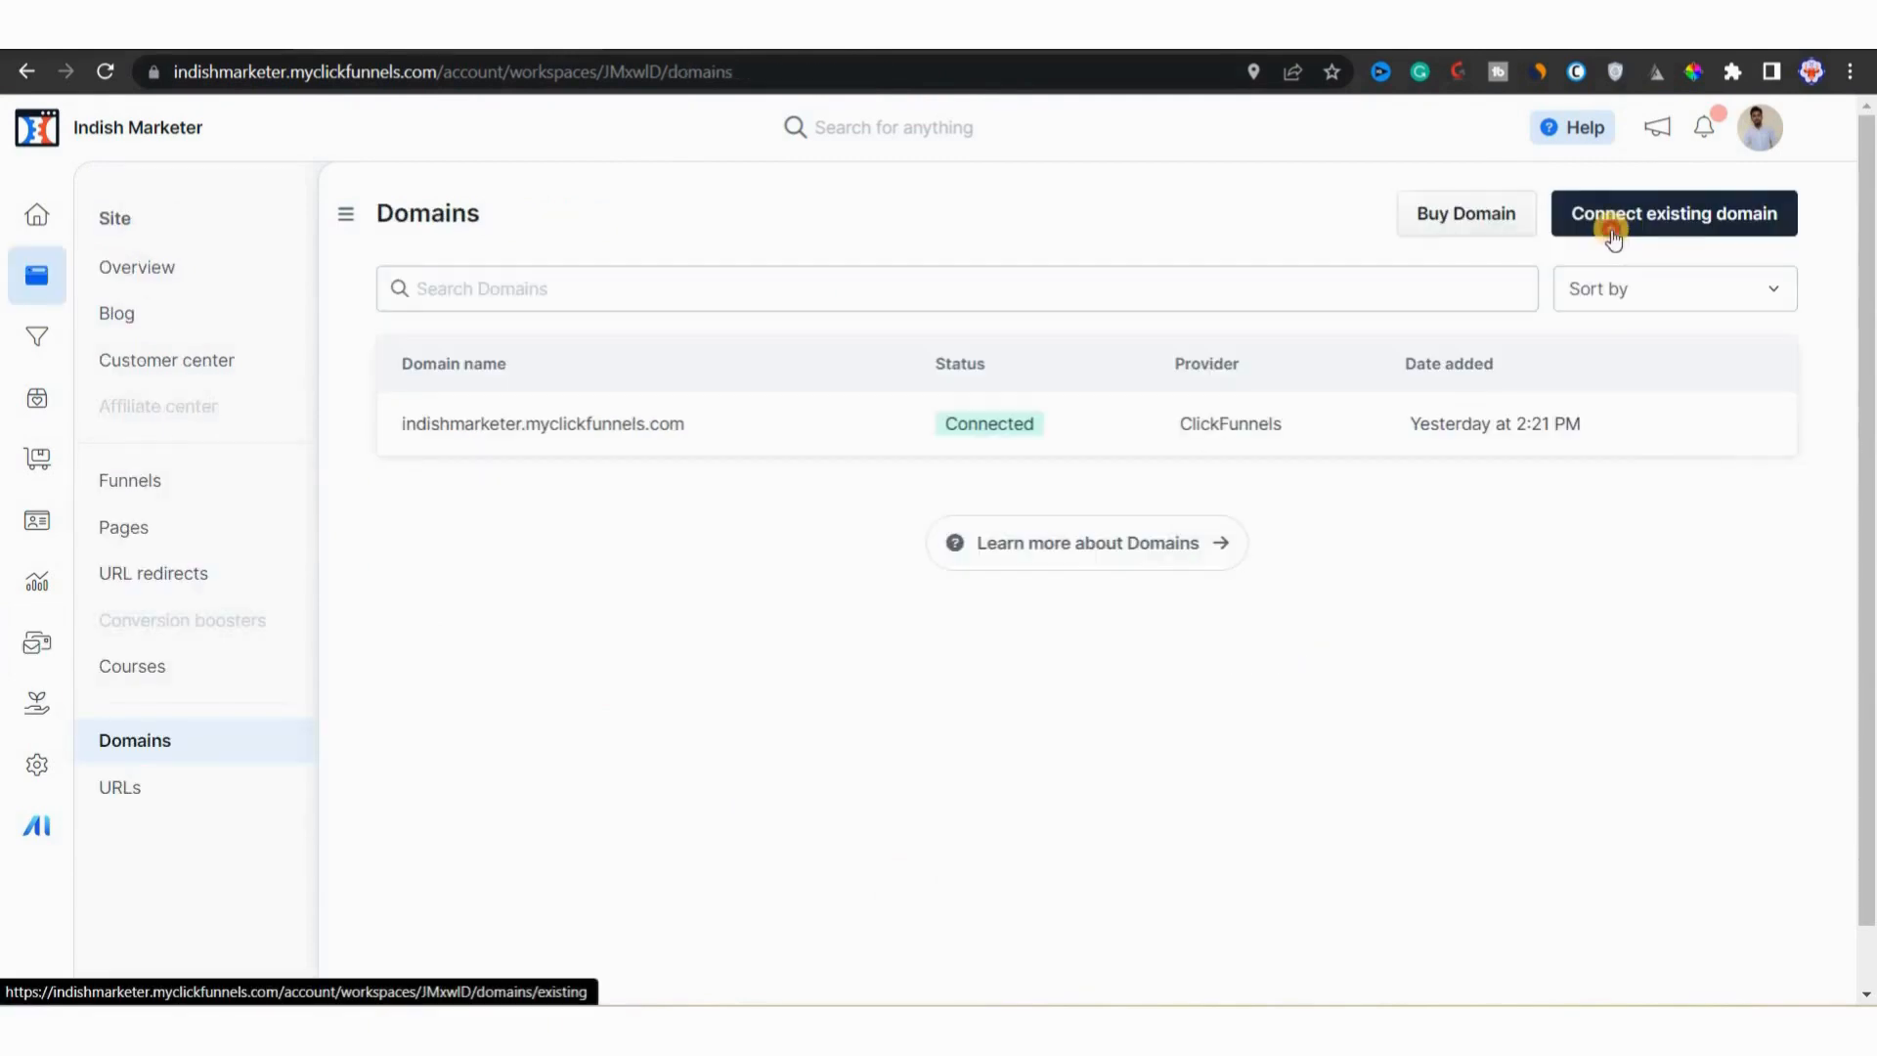
pyautogui.click(1611, 233)
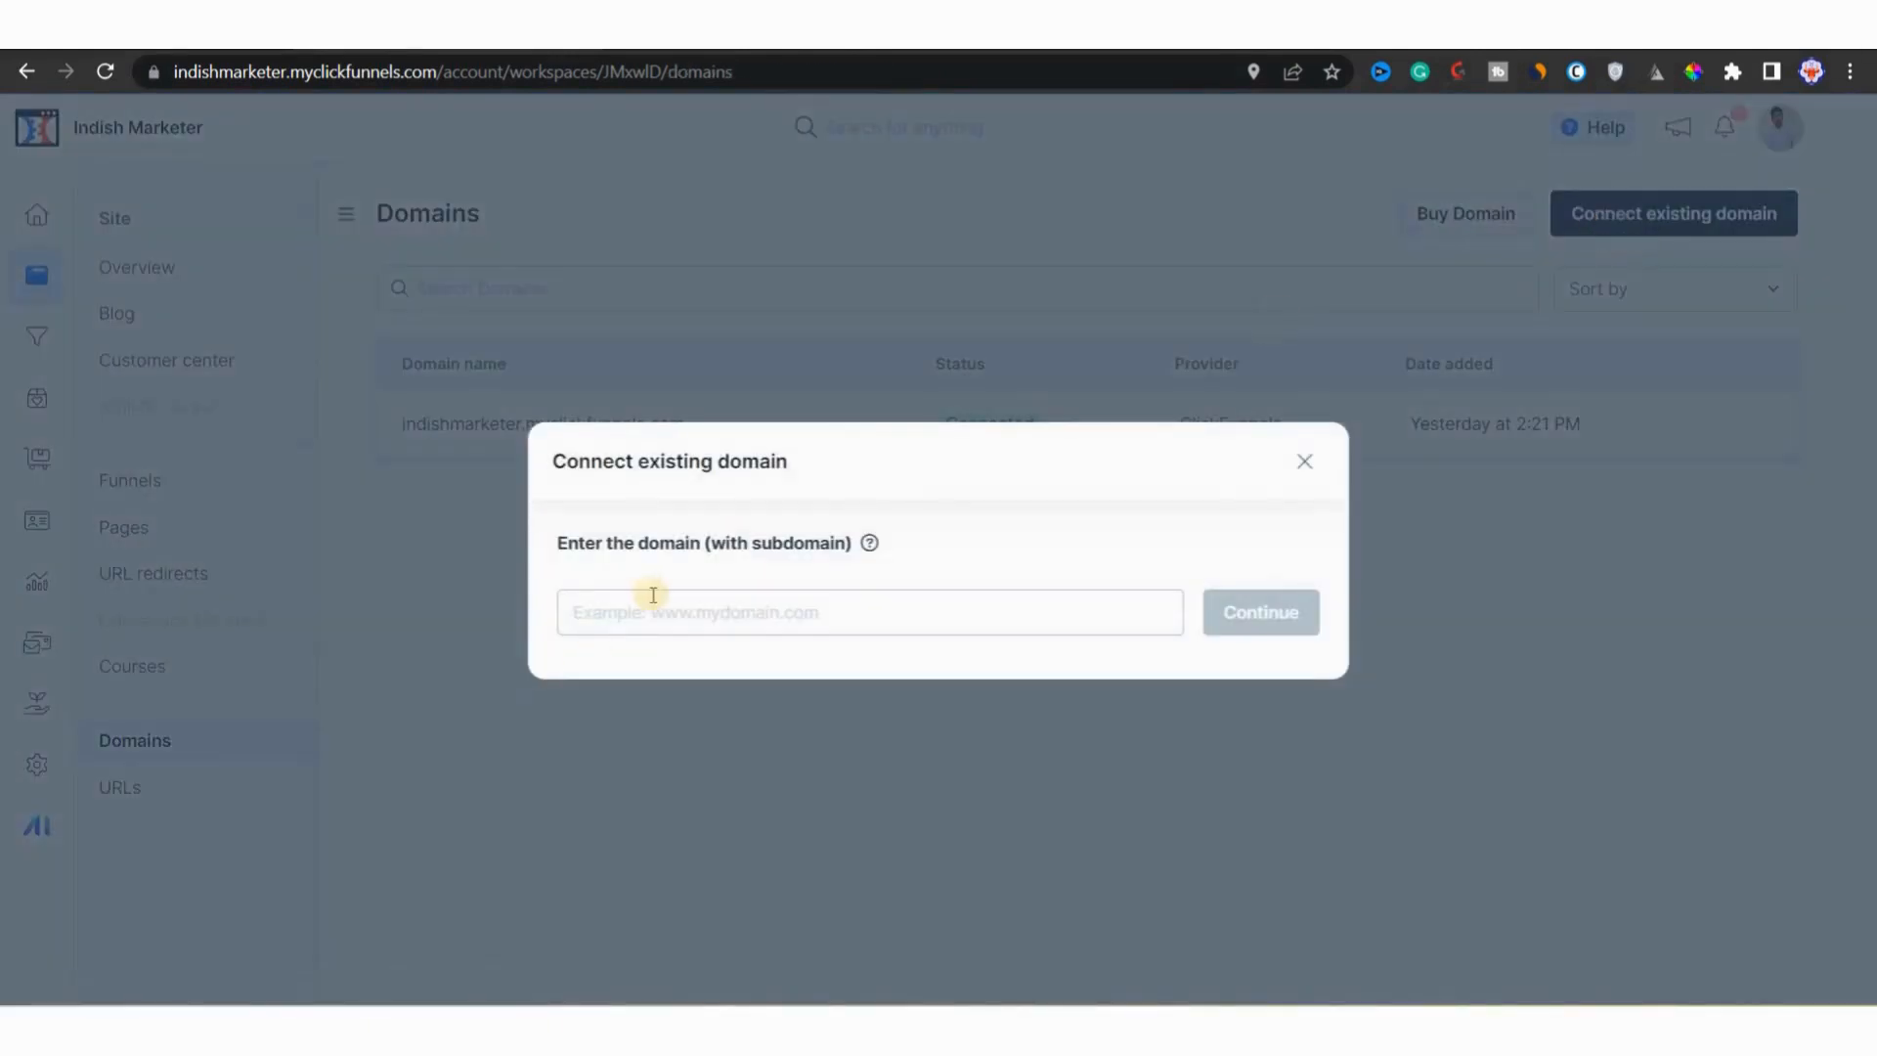
pyautogui.click(659, 612)
pyautogui.write('www.indishmarketer.com')
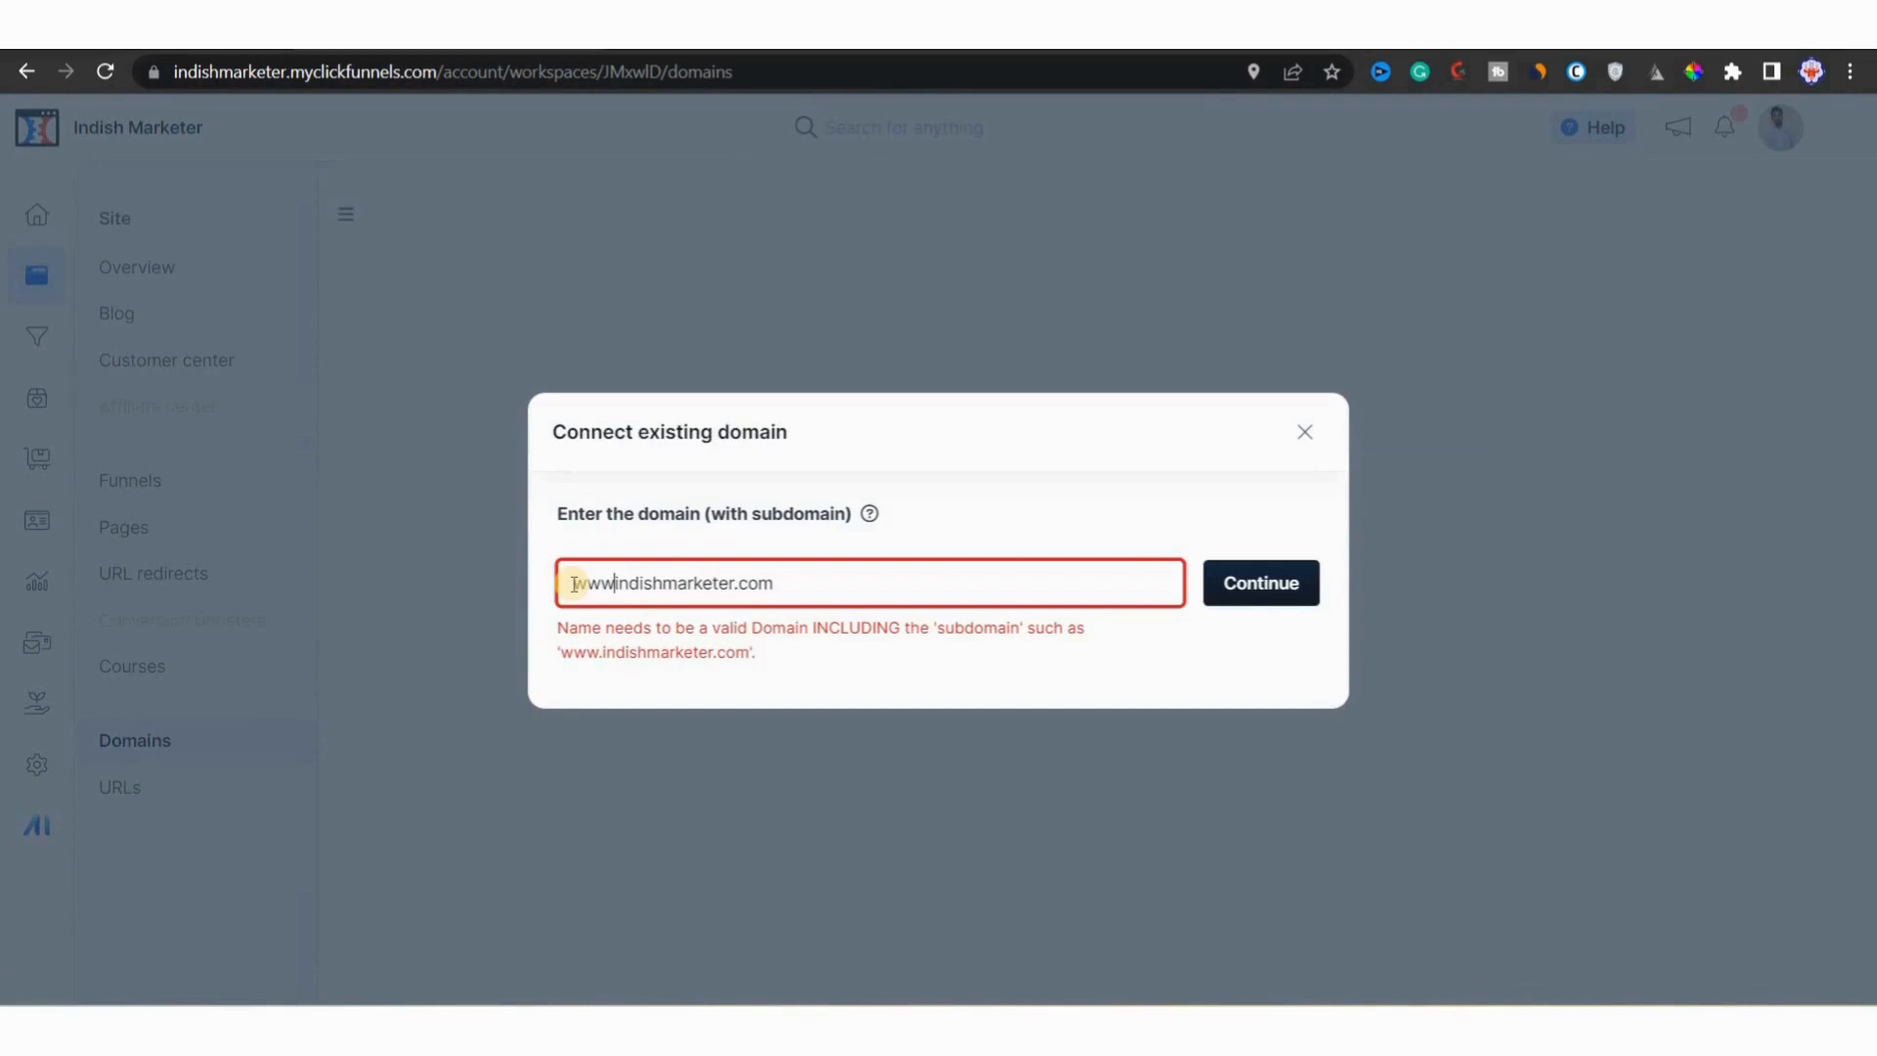
pyautogui.click(1258, 579)
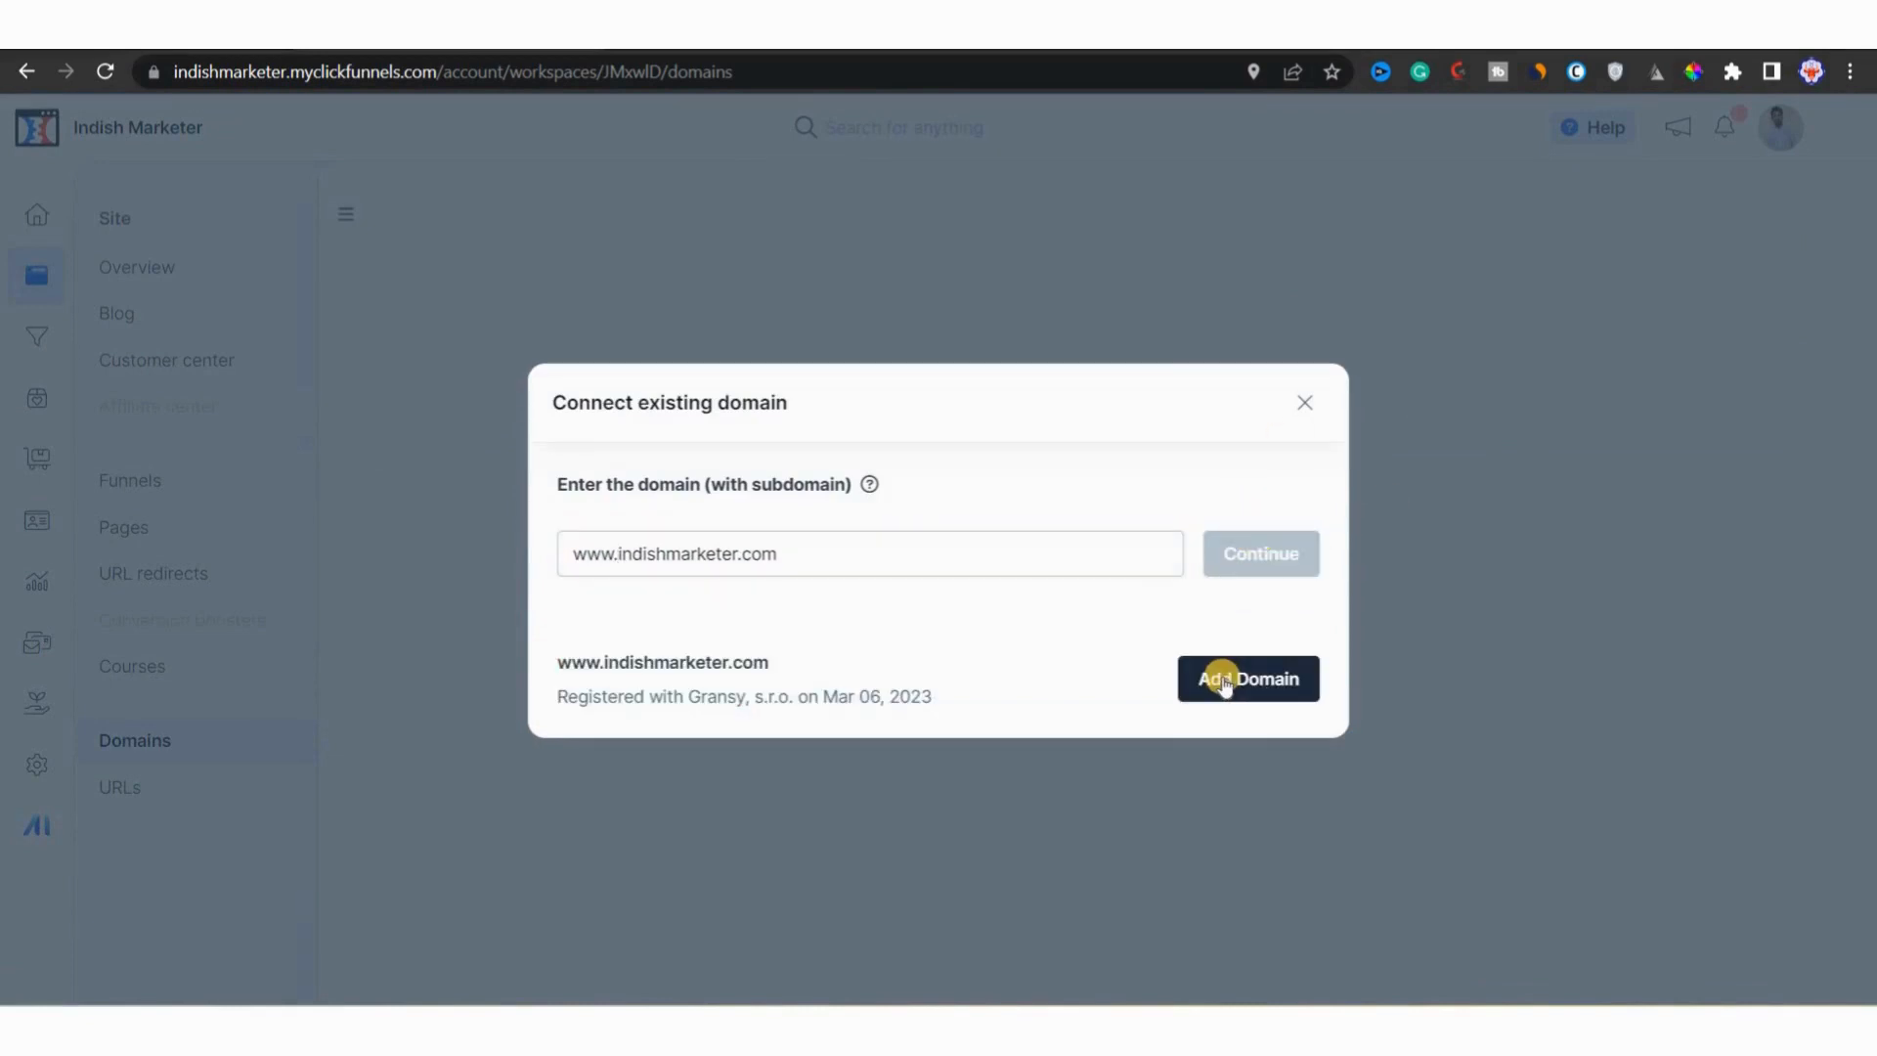
pyautogui.click(1225, 682)
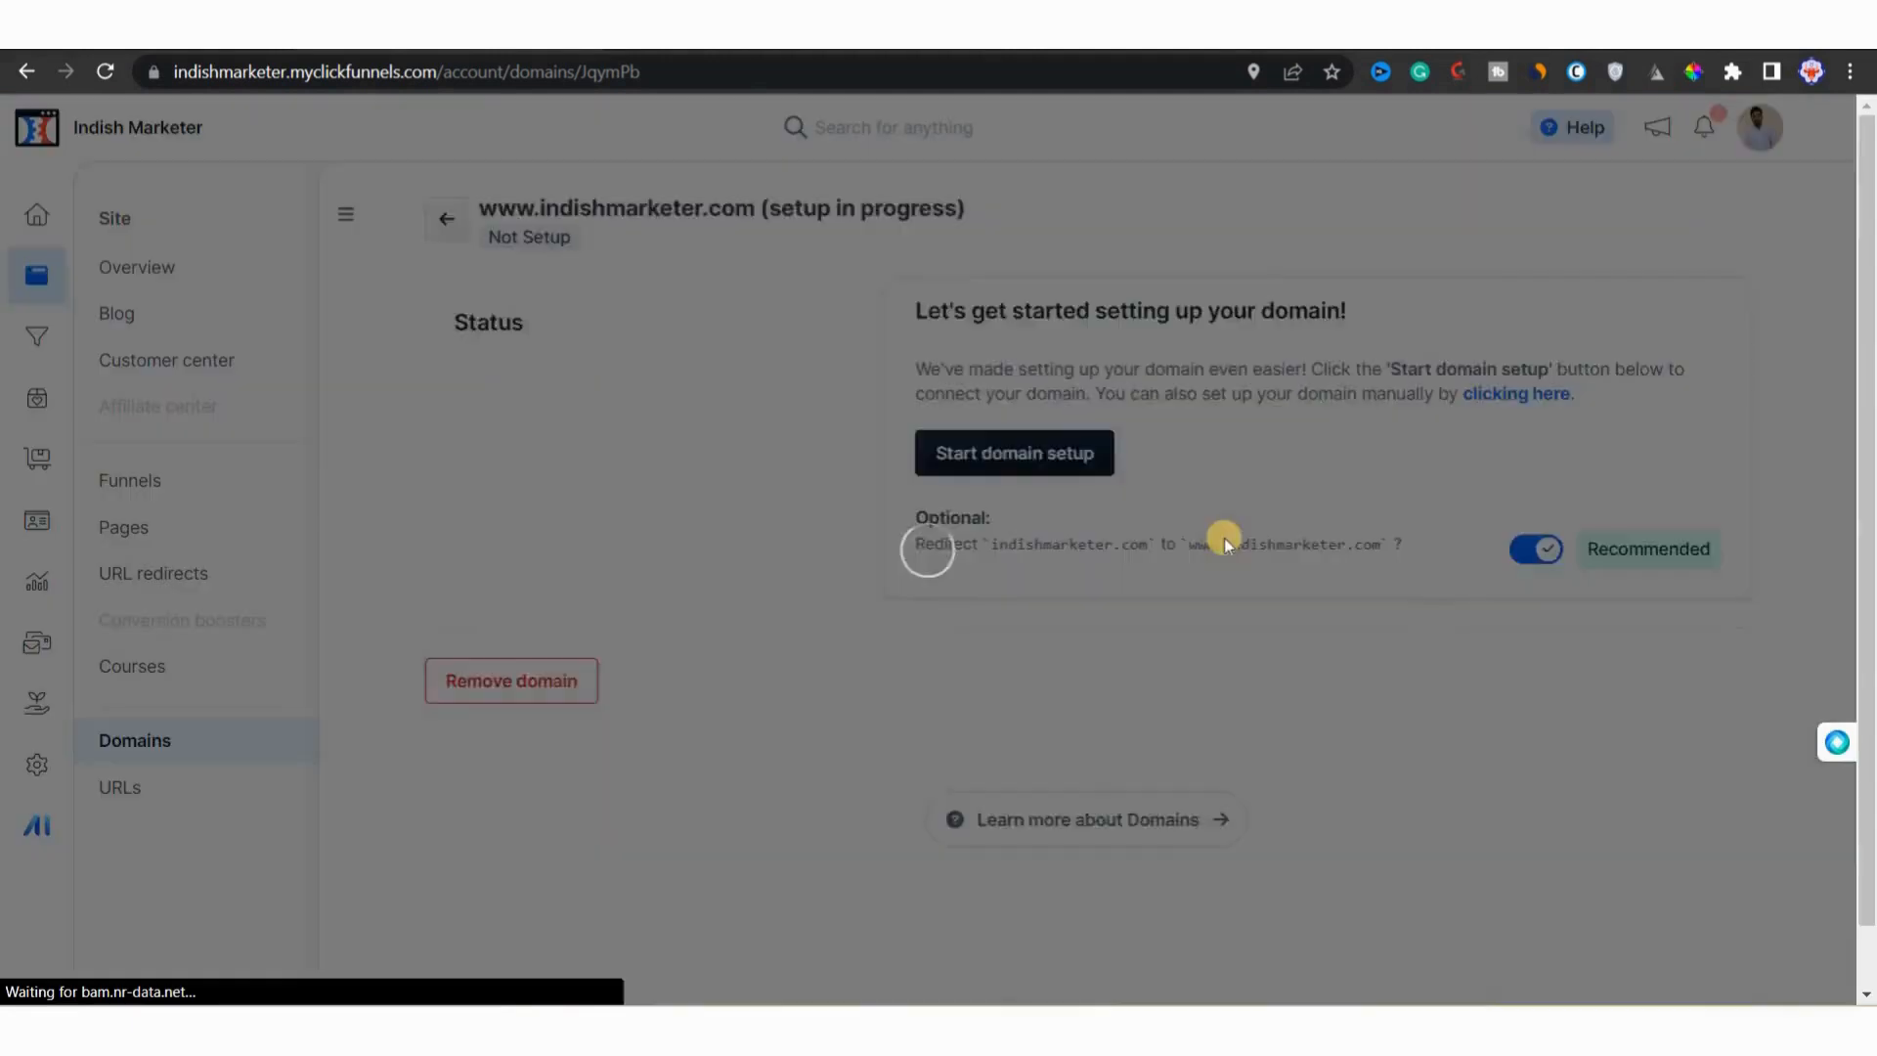
pyautogui.click(889, 794)
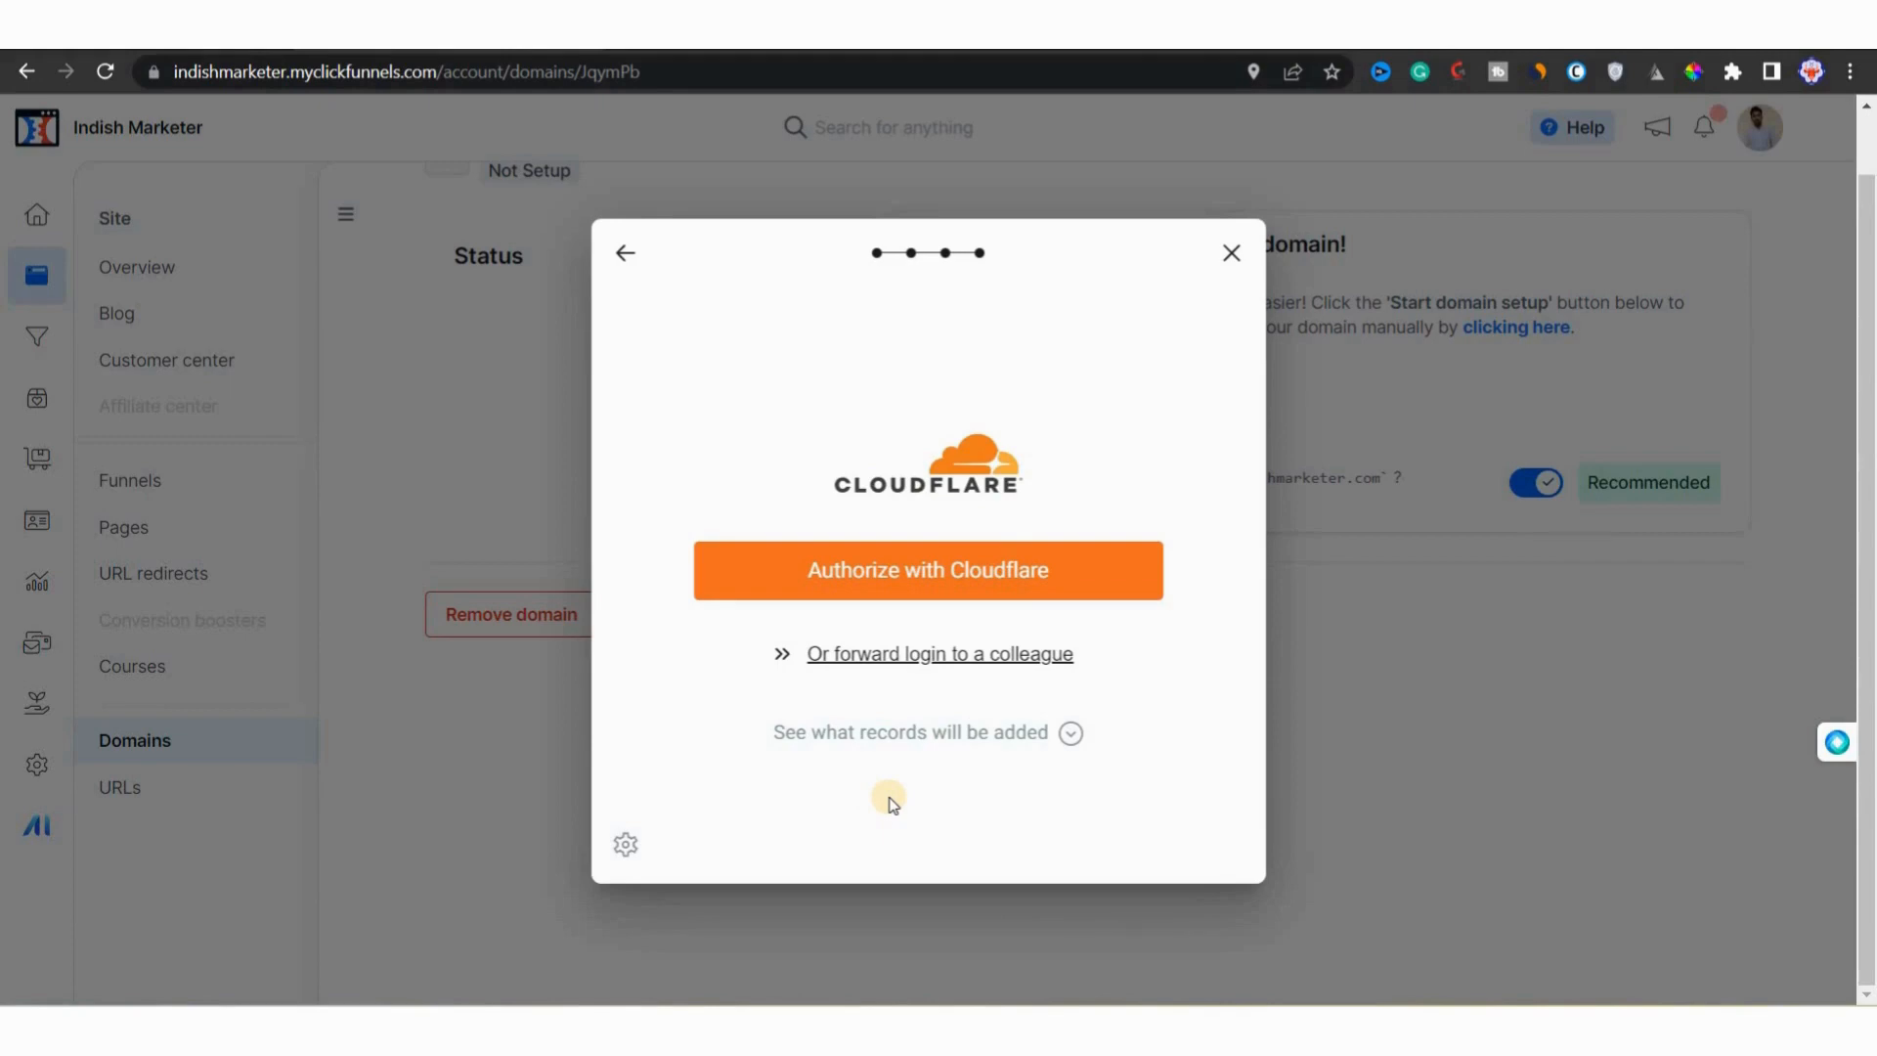
pyautogui.click(619, 260)
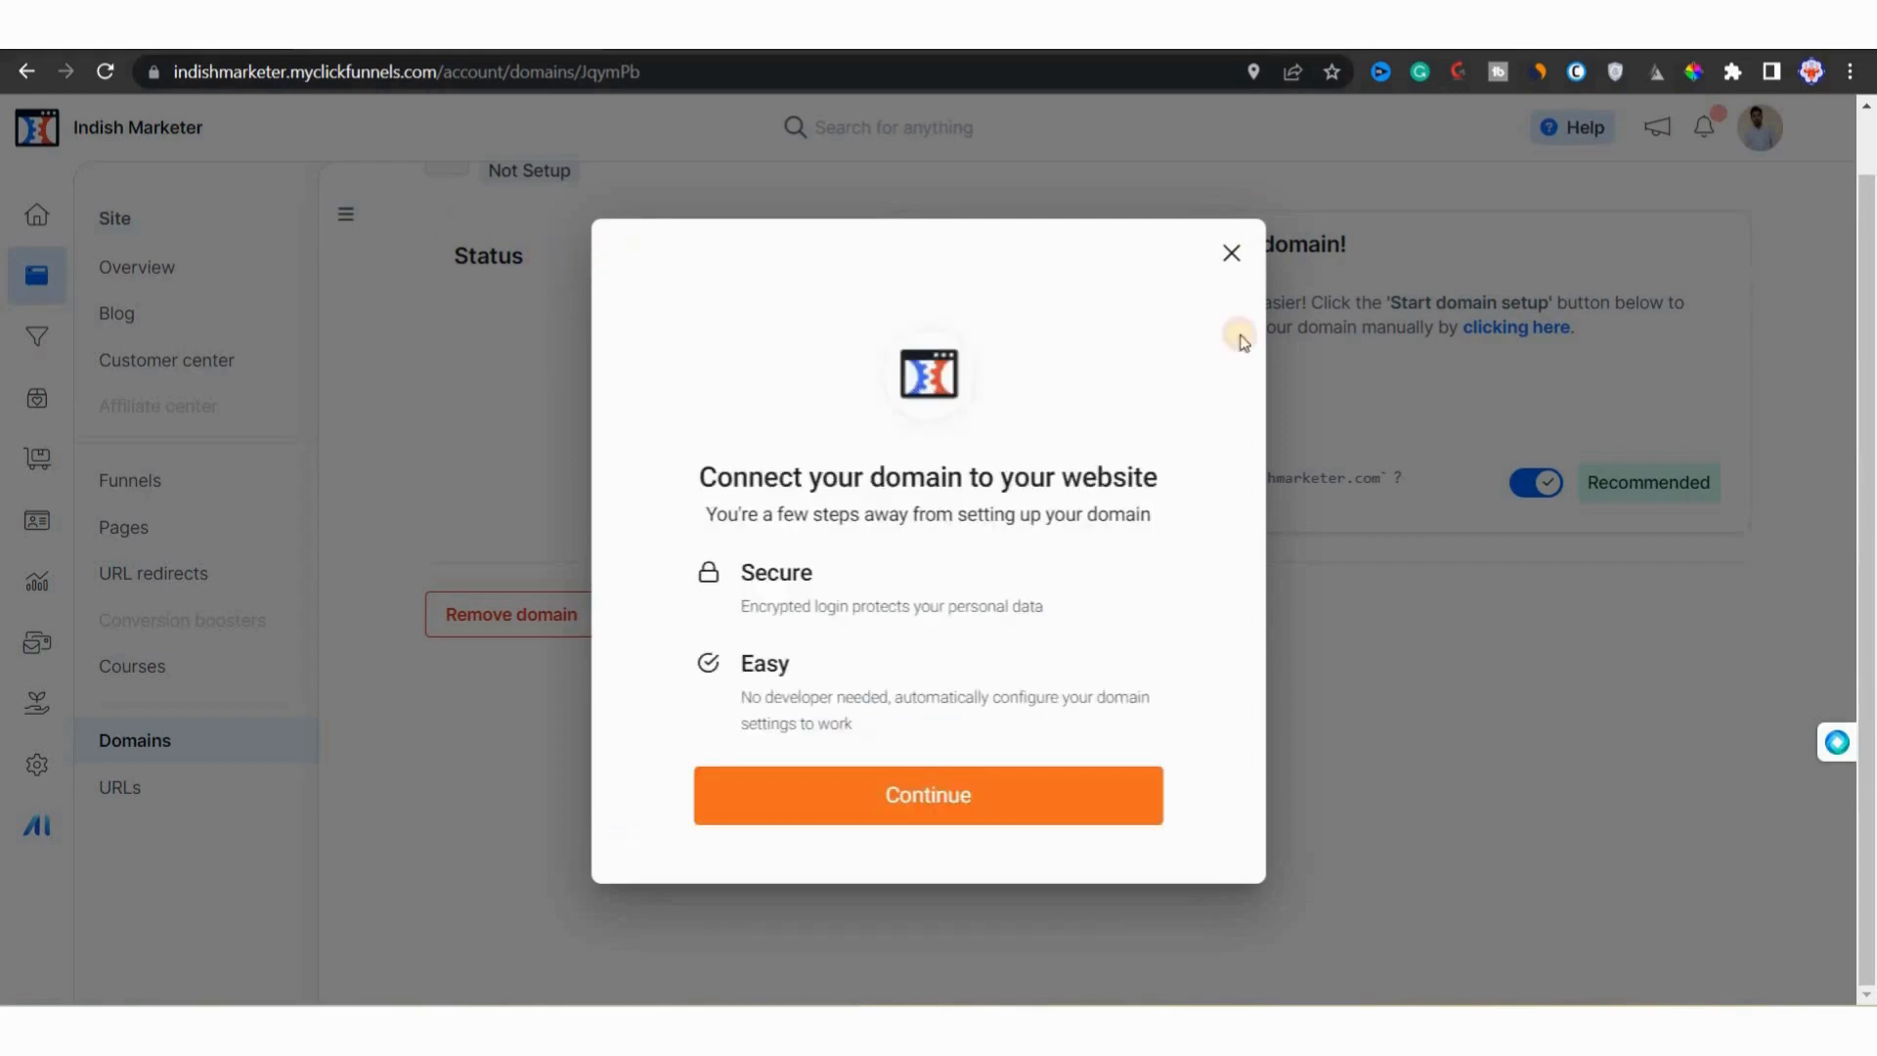
pyautogui.click(1233, 253)
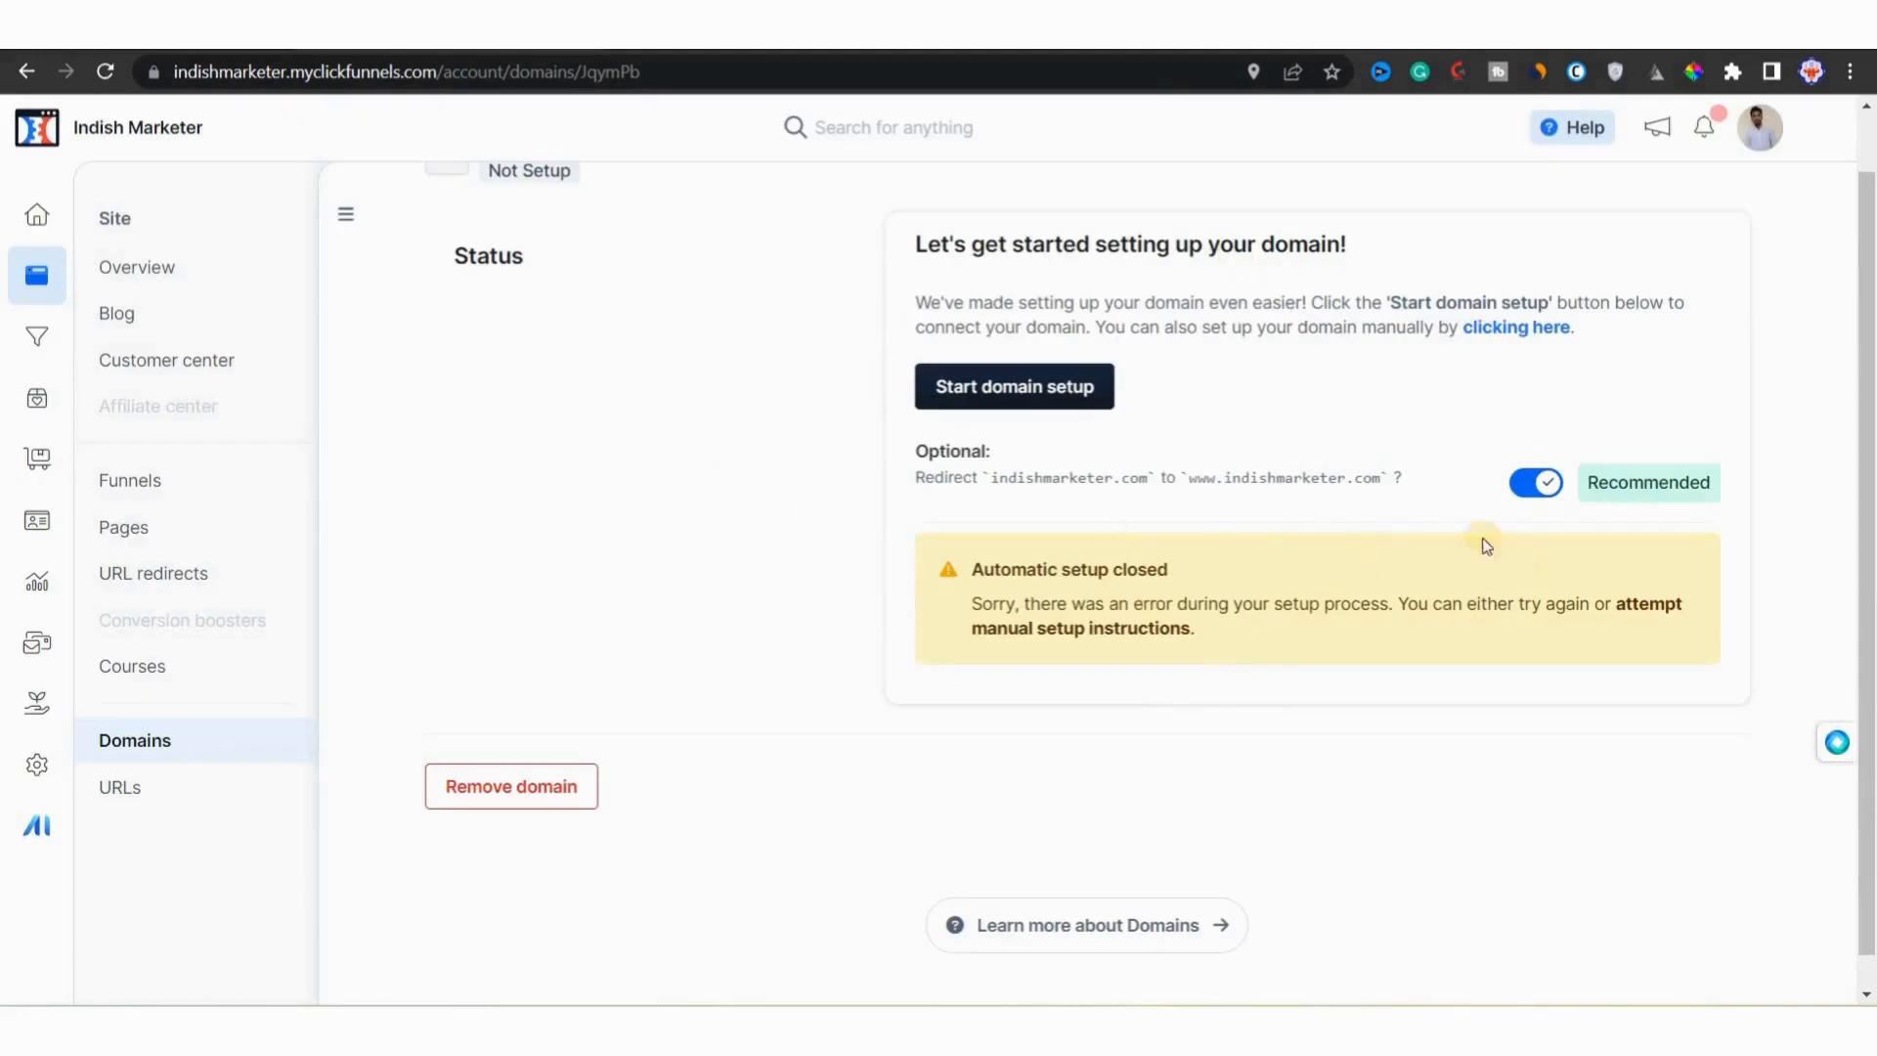
pyautogui.scroll(1, 1411, 584)
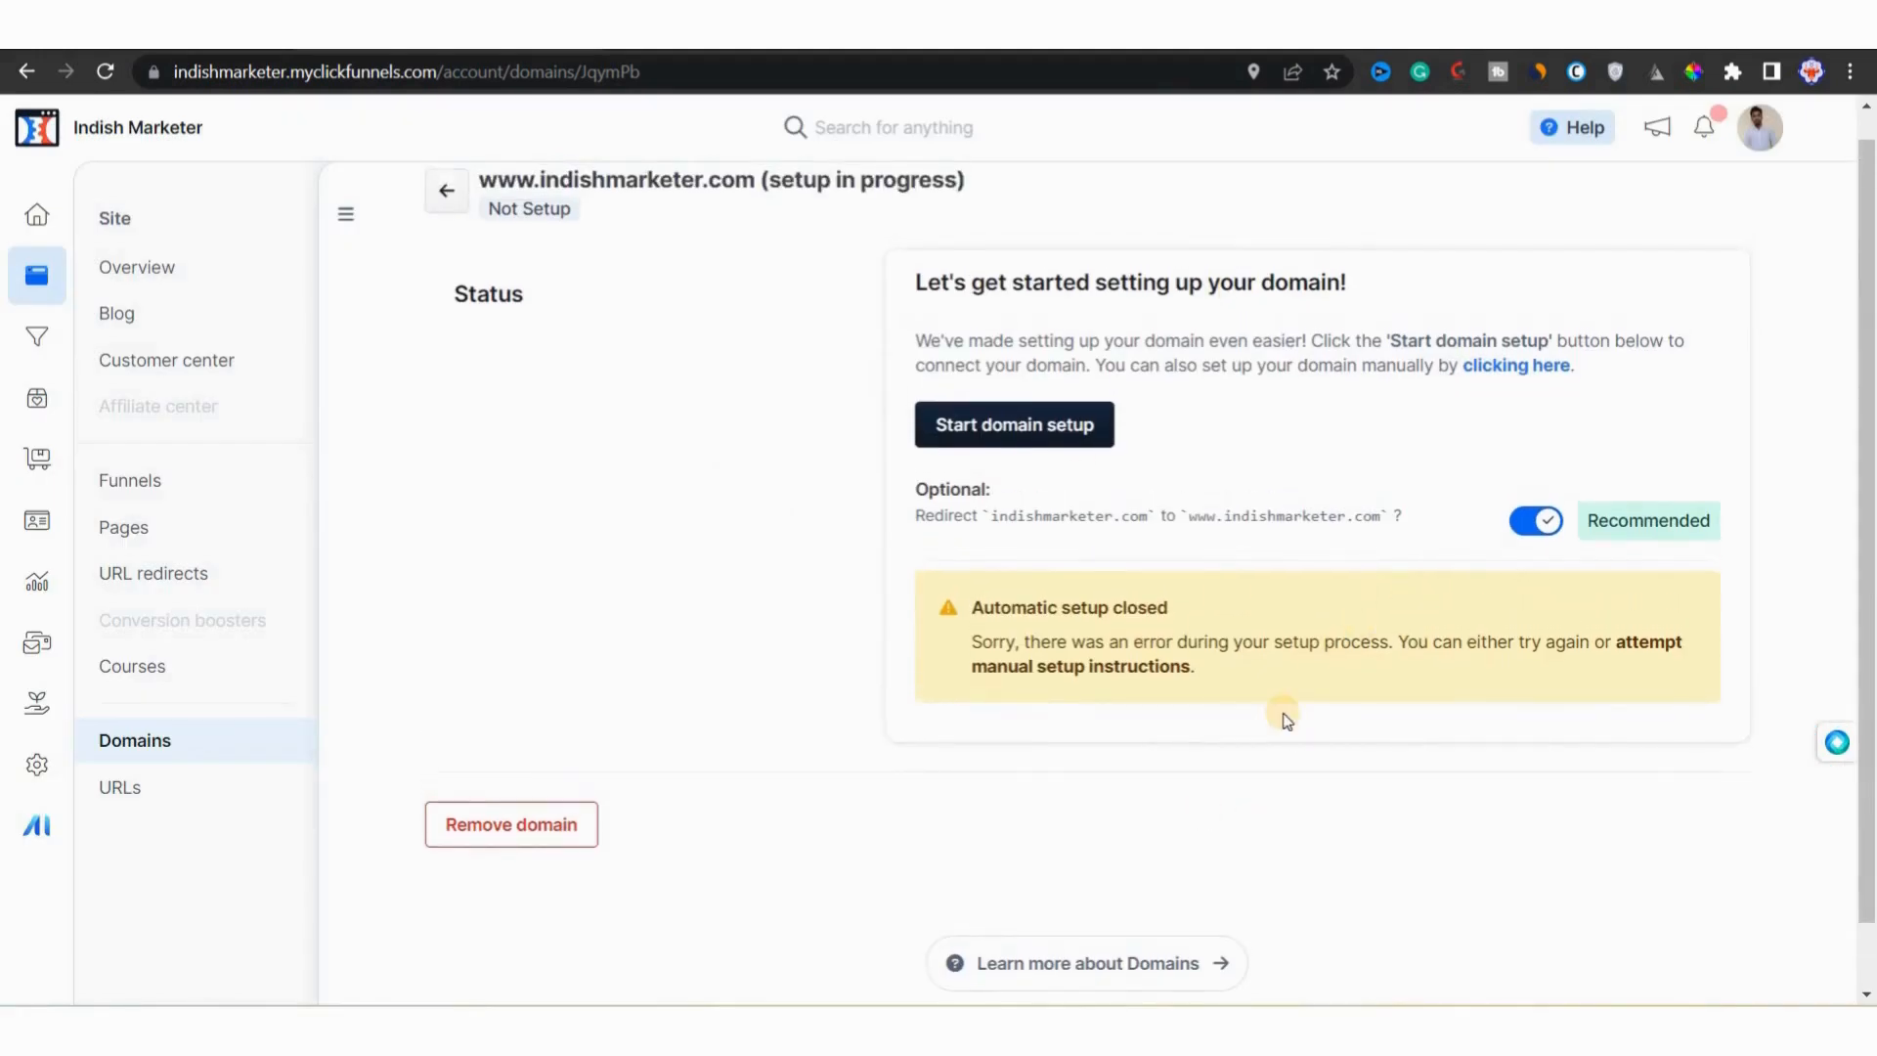
pyautogui.scroll(1, 1287, 721)
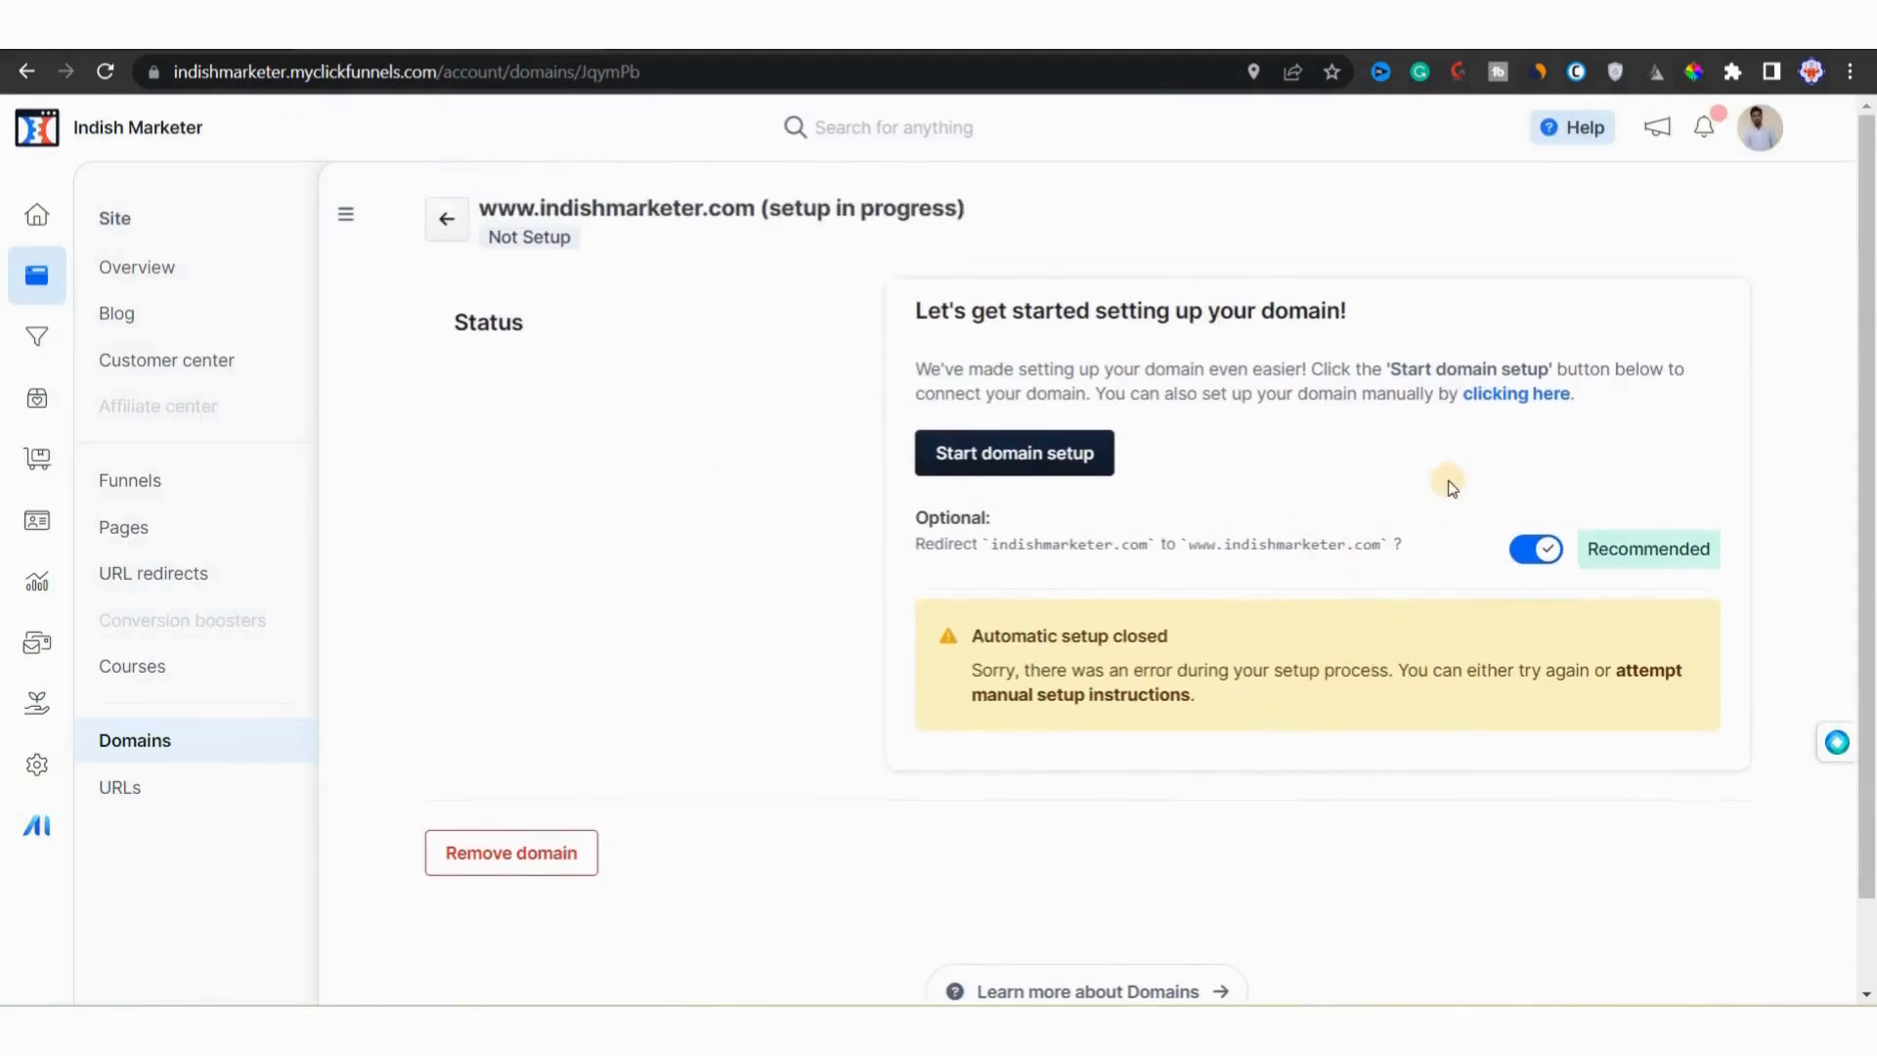
pyautogui.click(520, 854)
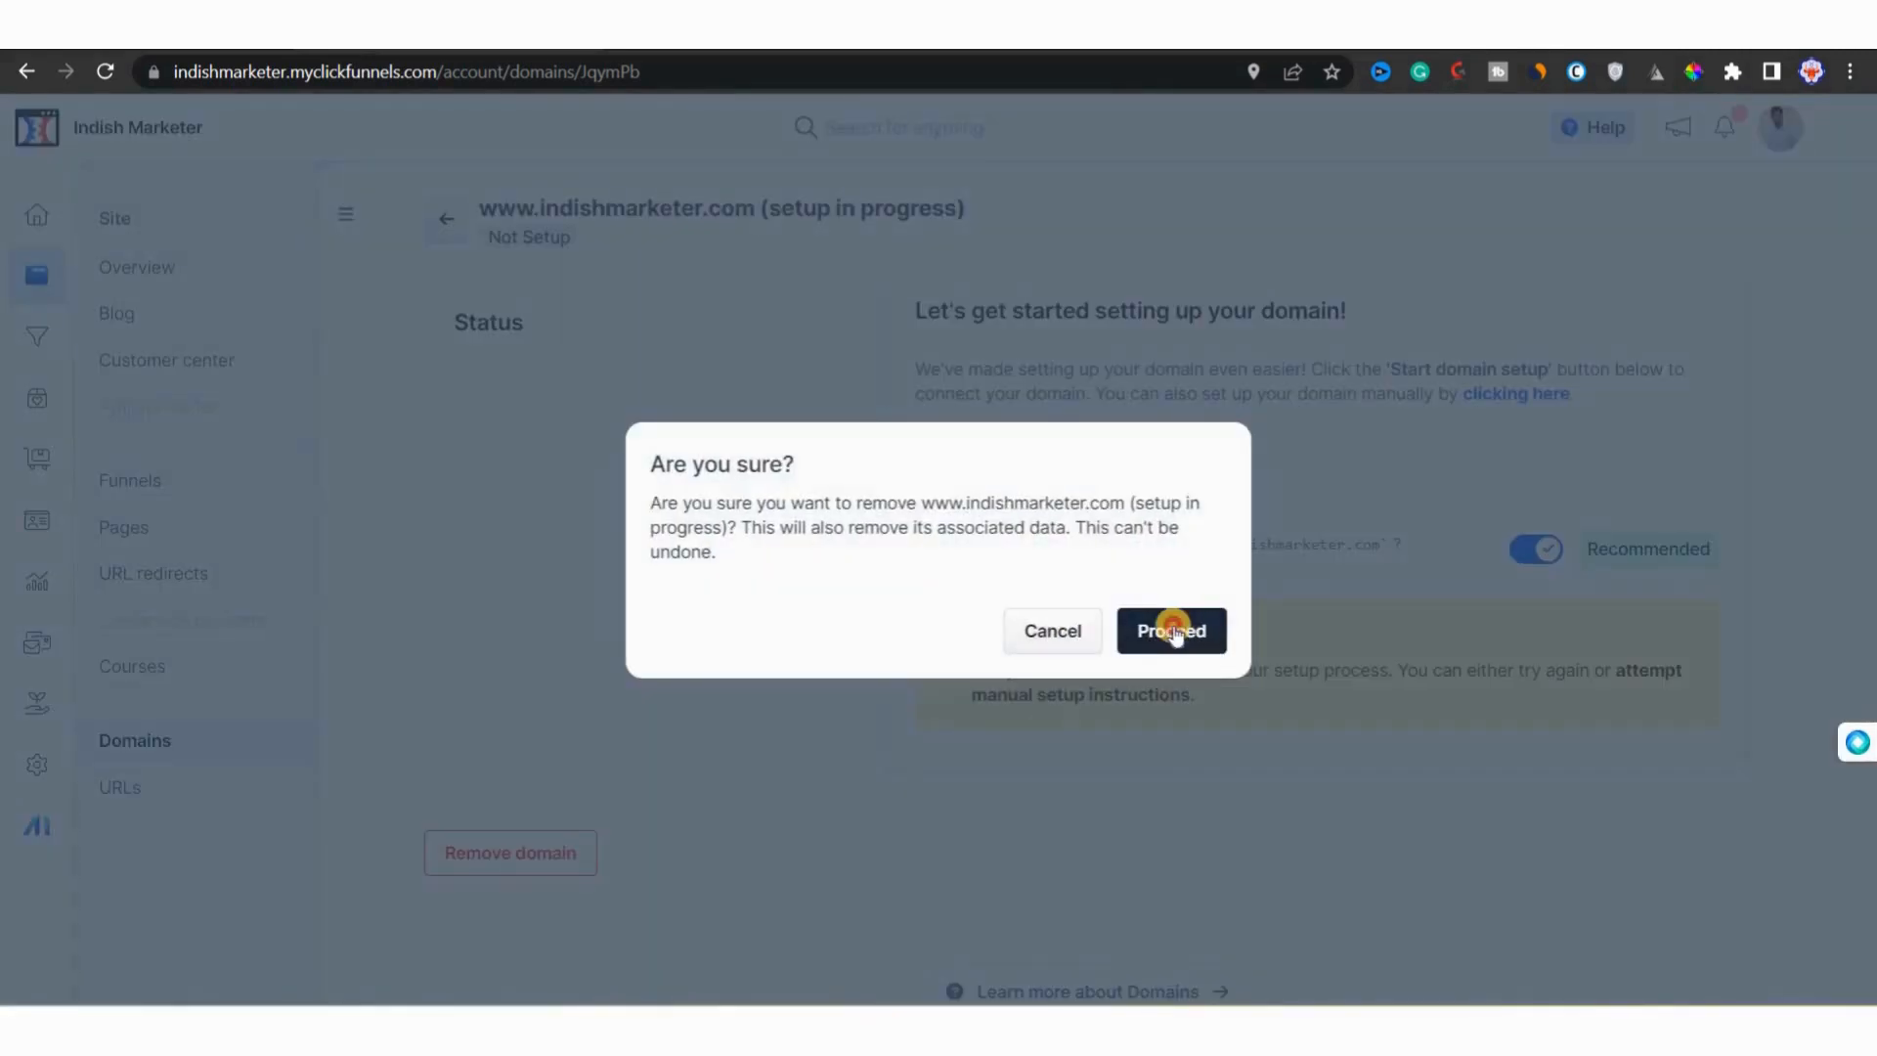
pyautogui.click(1173, 631)
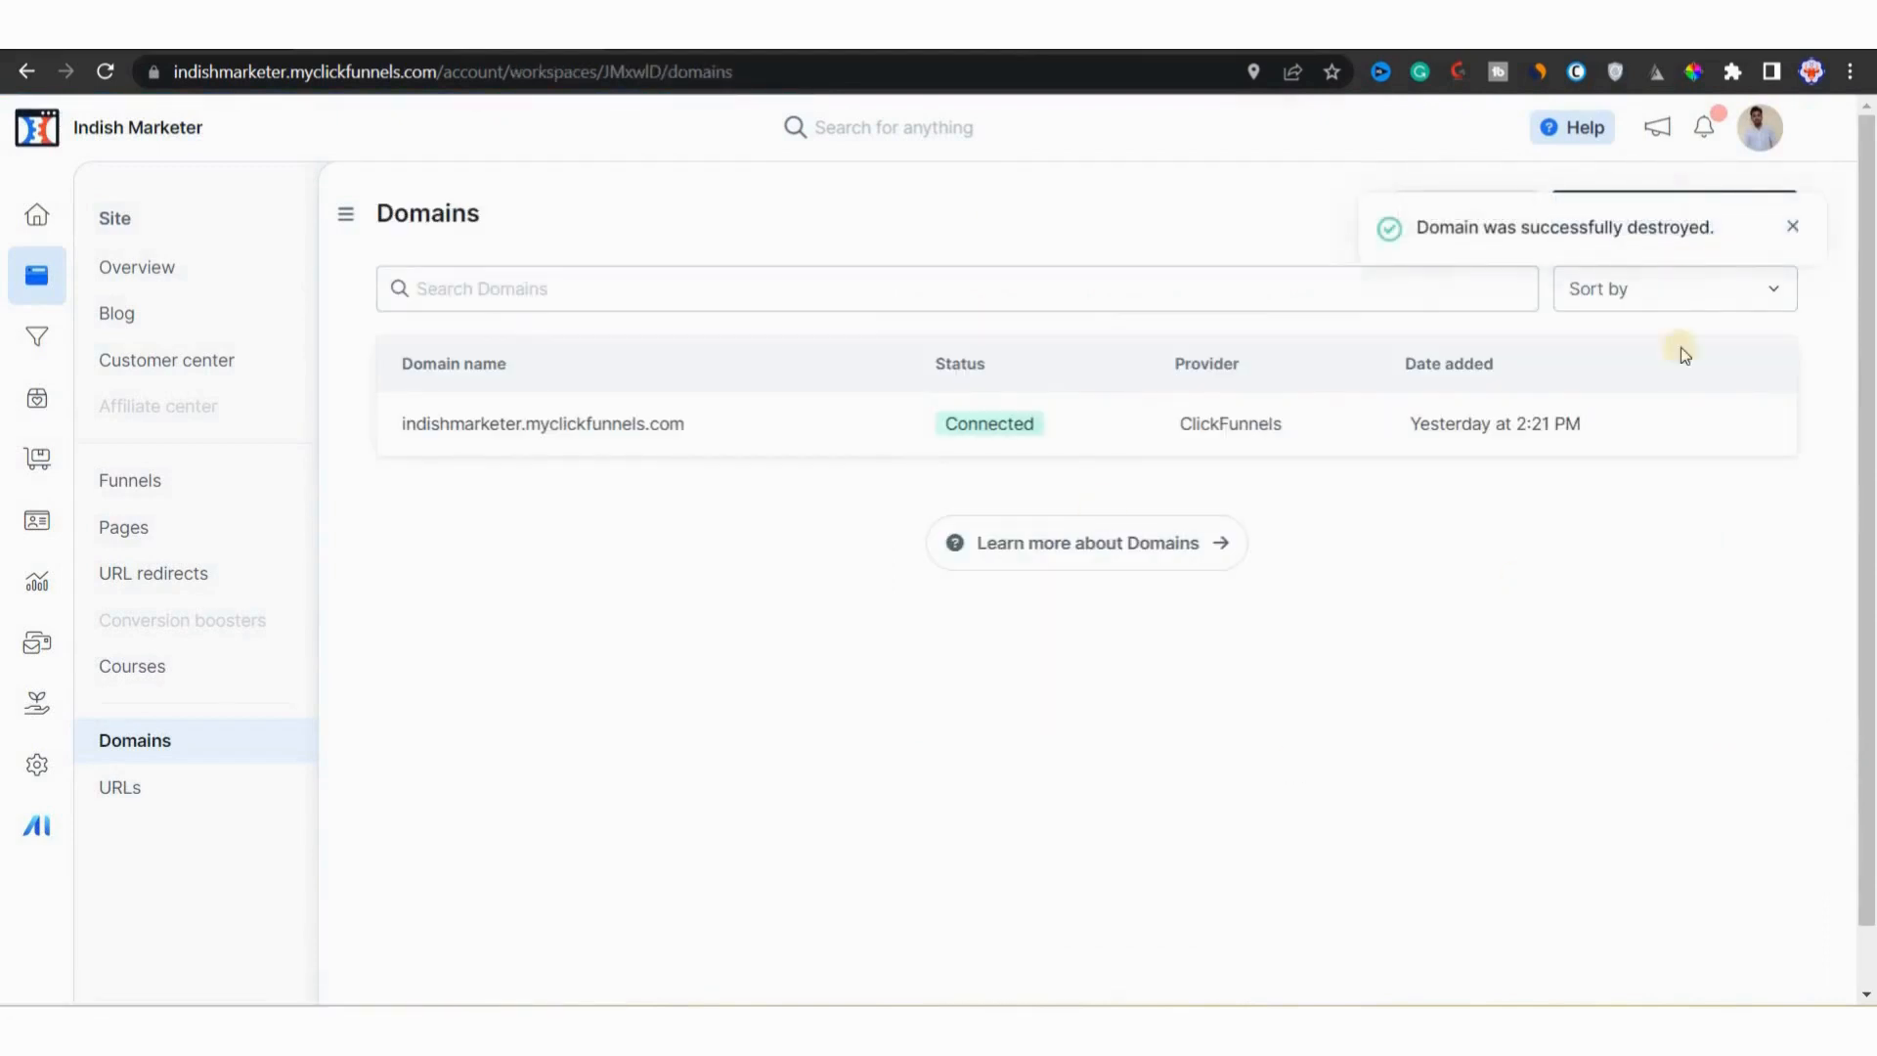
pyautogui.click(1796, 229)
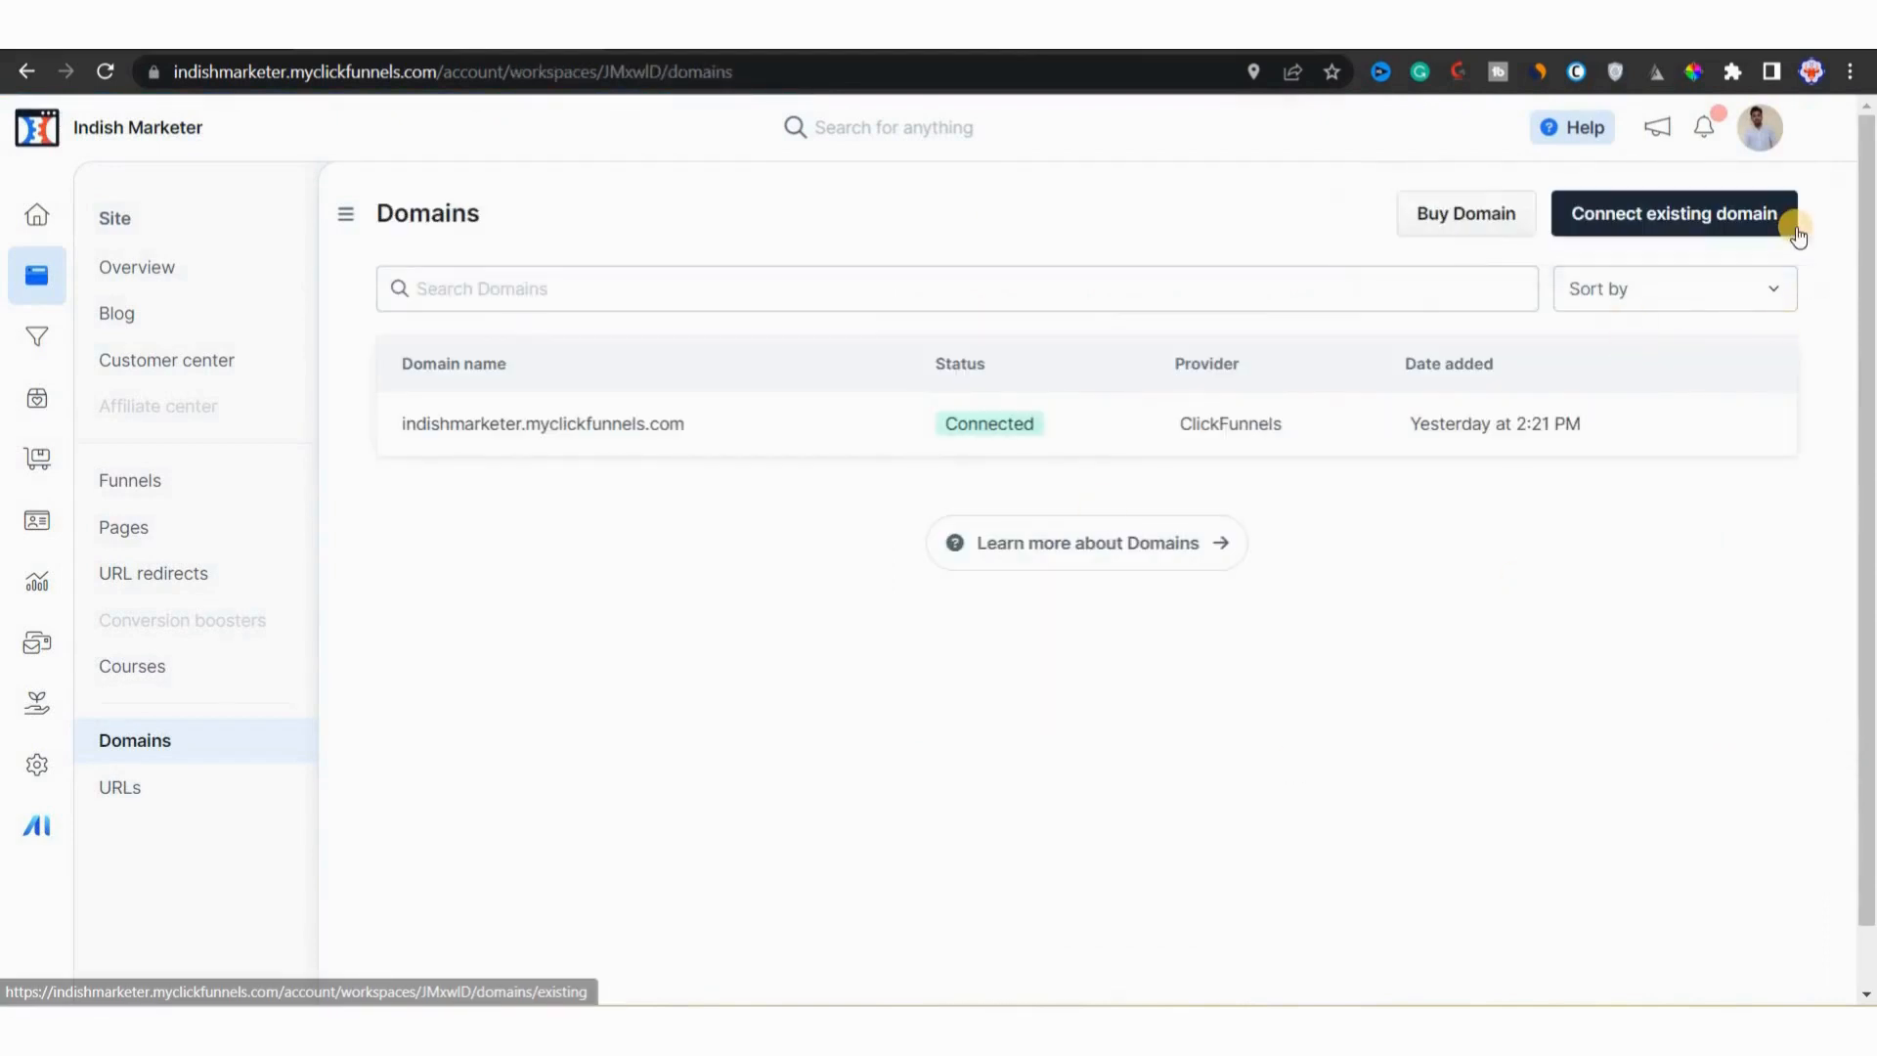
# Step: Check the empty Workflows list under Marketing, then return to the site's Funnels page
pyautogui.click(35, 645)
pyautogui.scroll(-5, 880, 591)
pyautogui.scroll(-7, 883, 593)
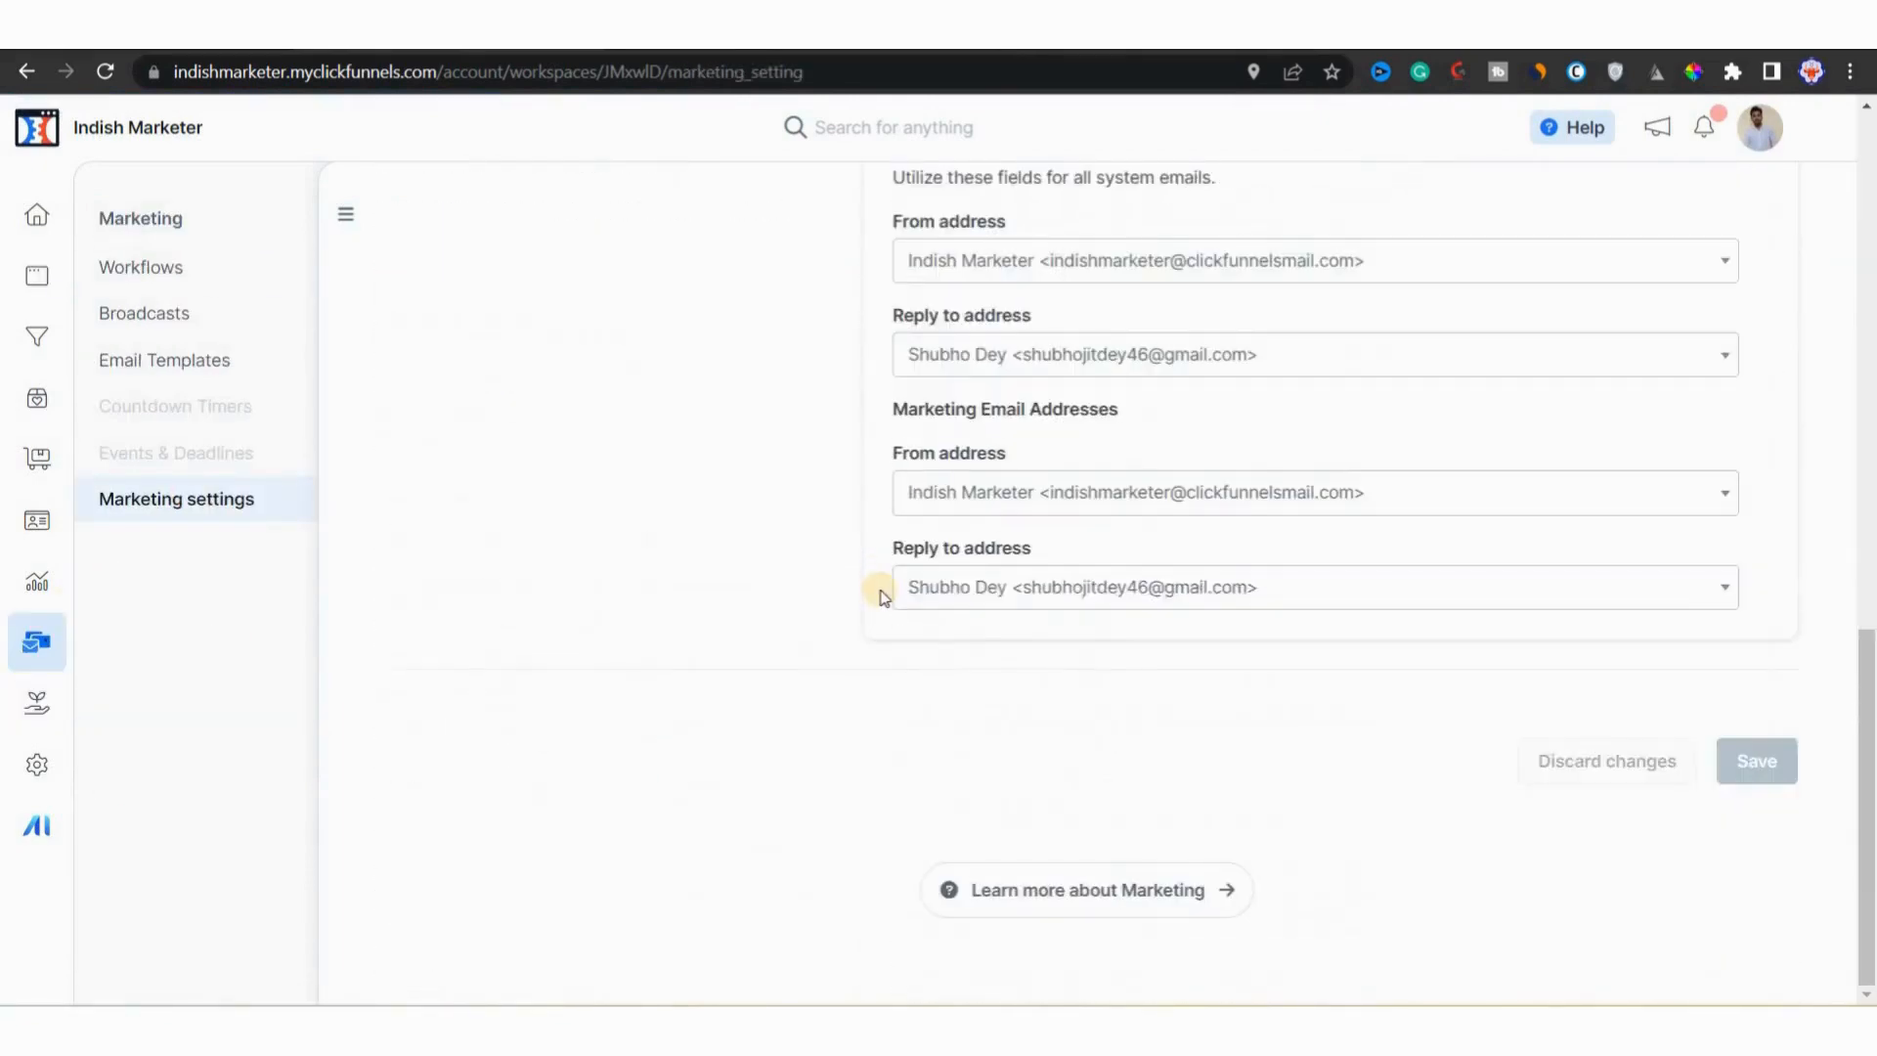
pyautogui.scroll(13, 880, 592)
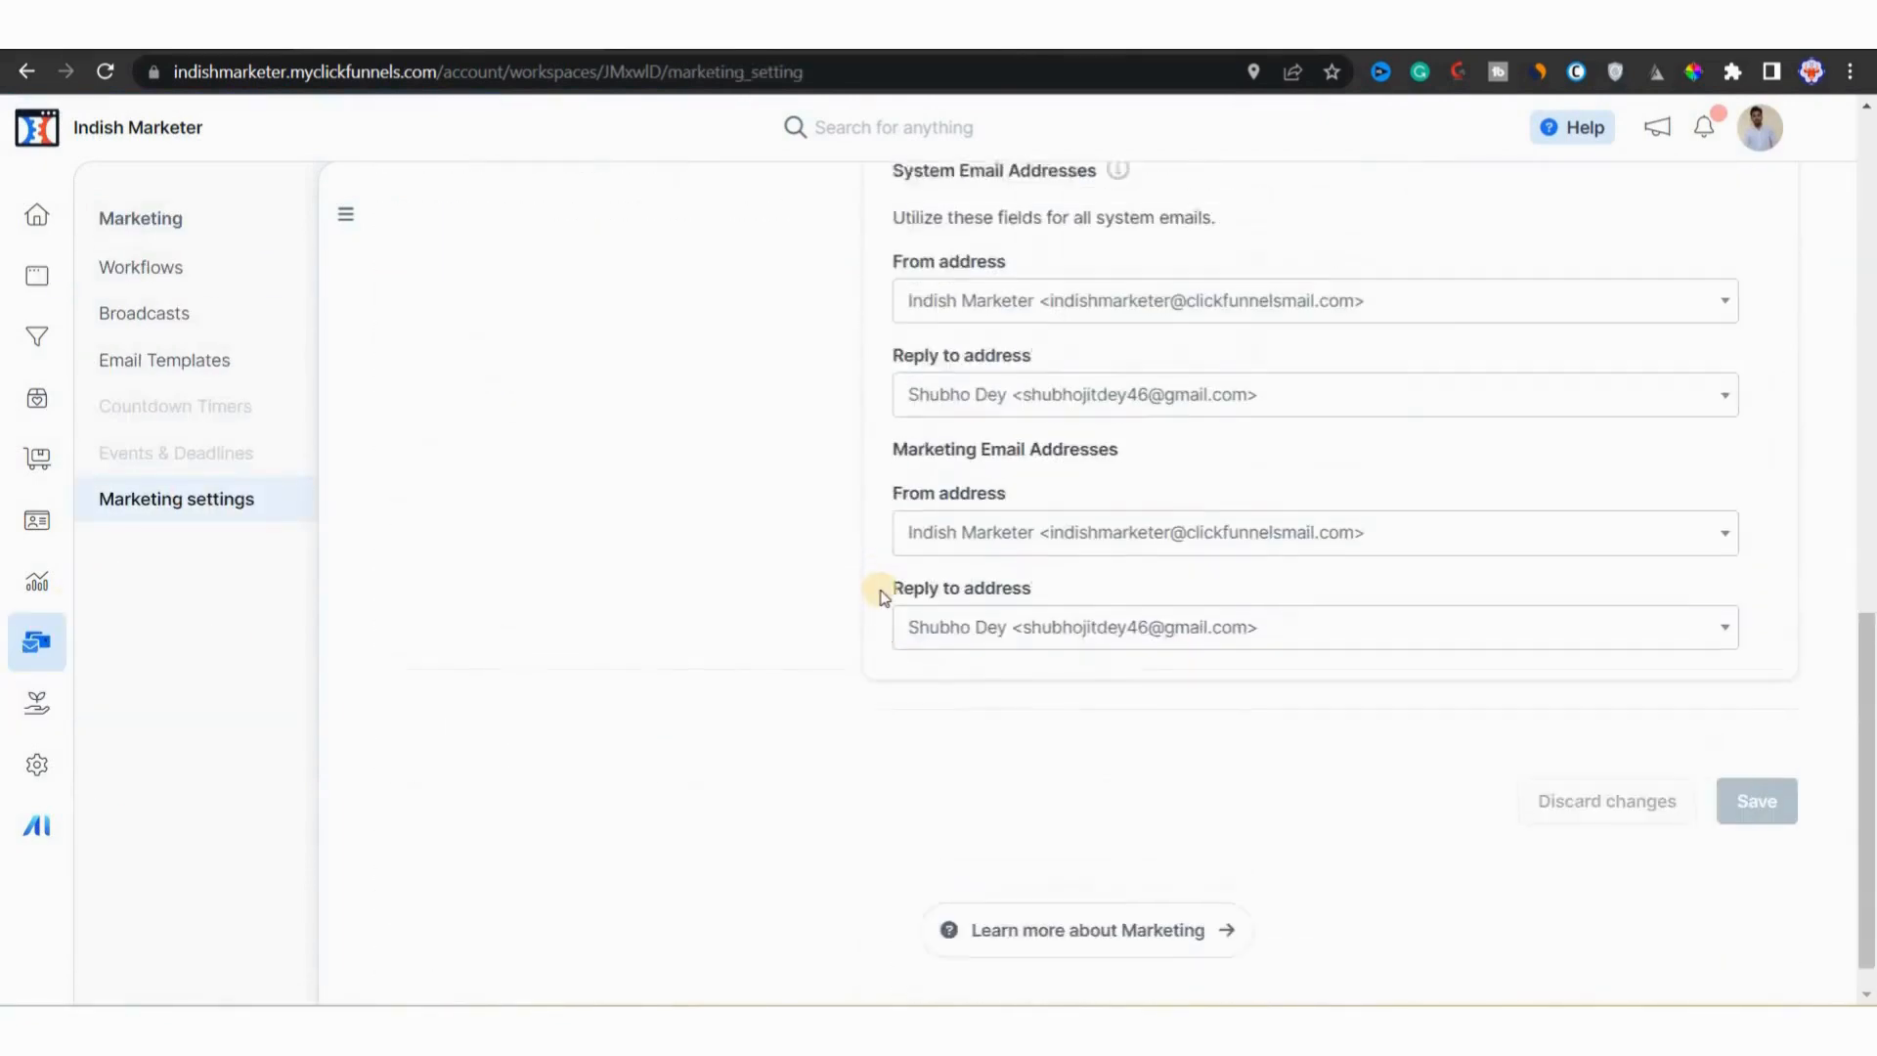
pyautogui.click(188, 266)
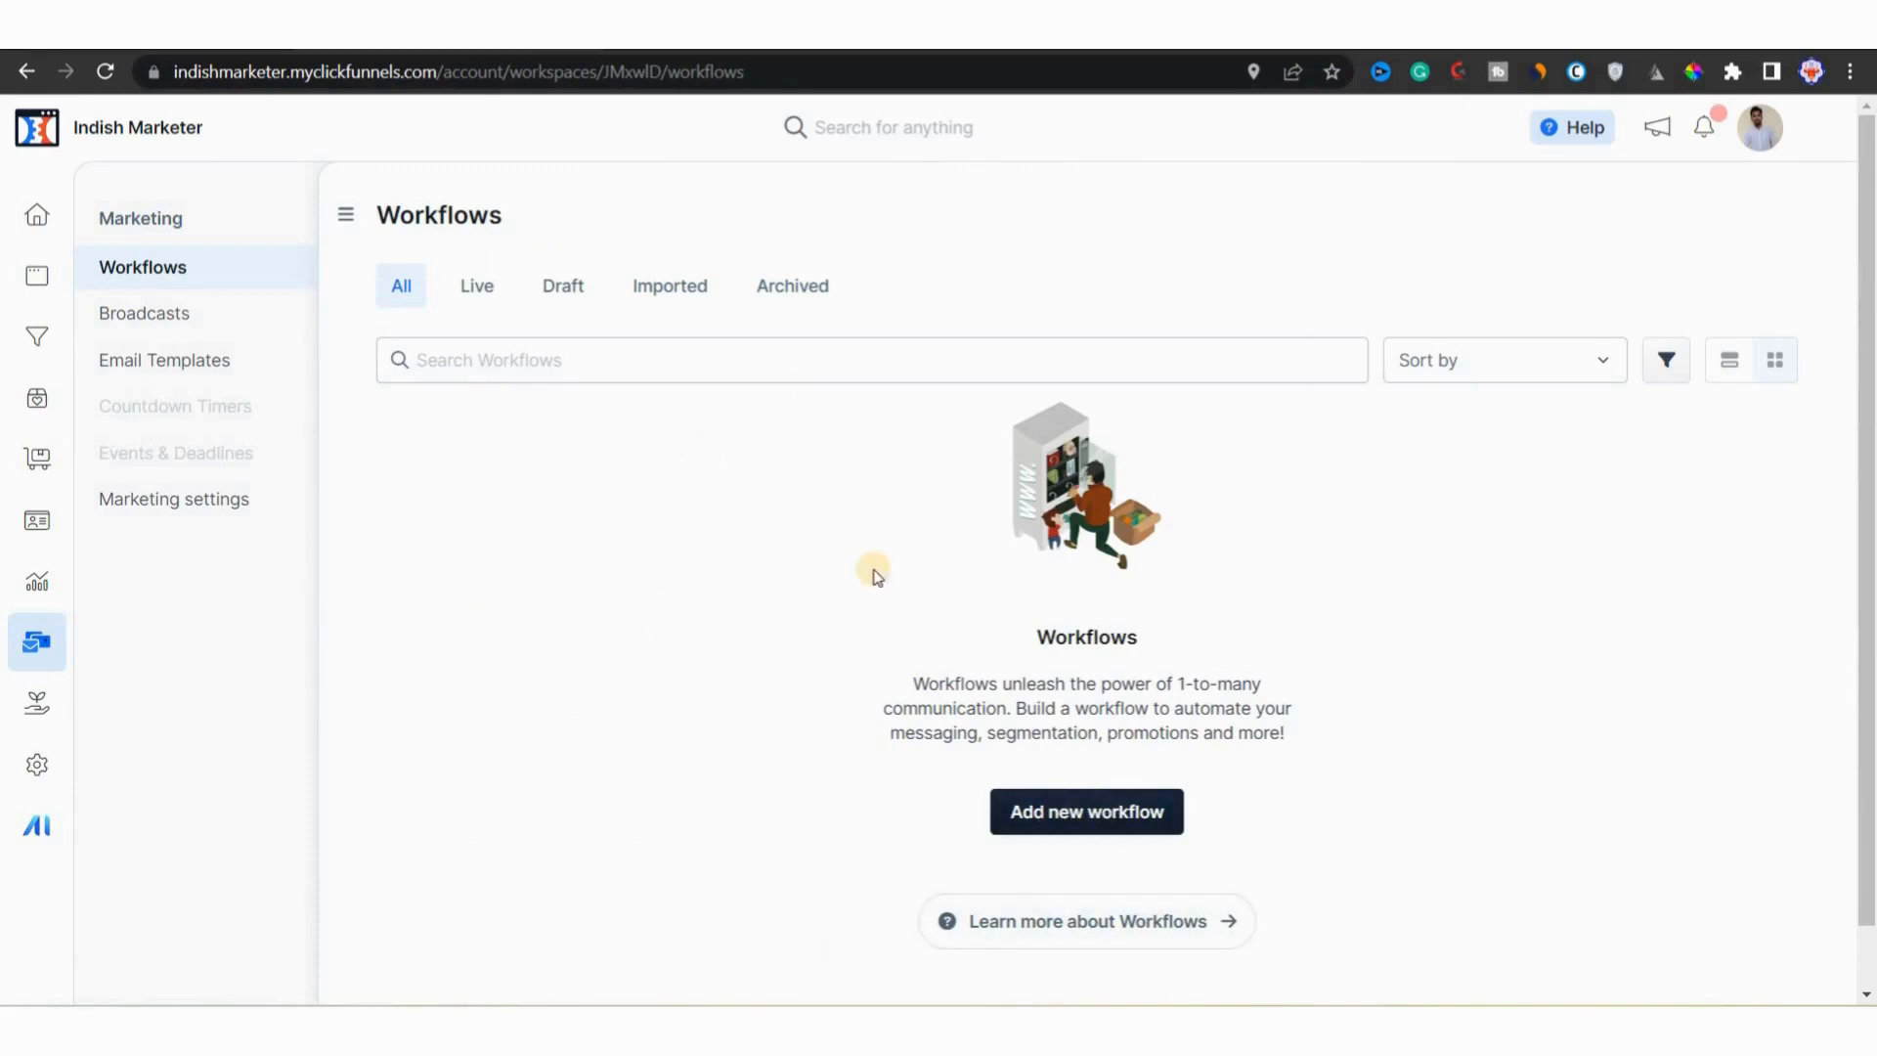
pyautogui.click(34, 336)
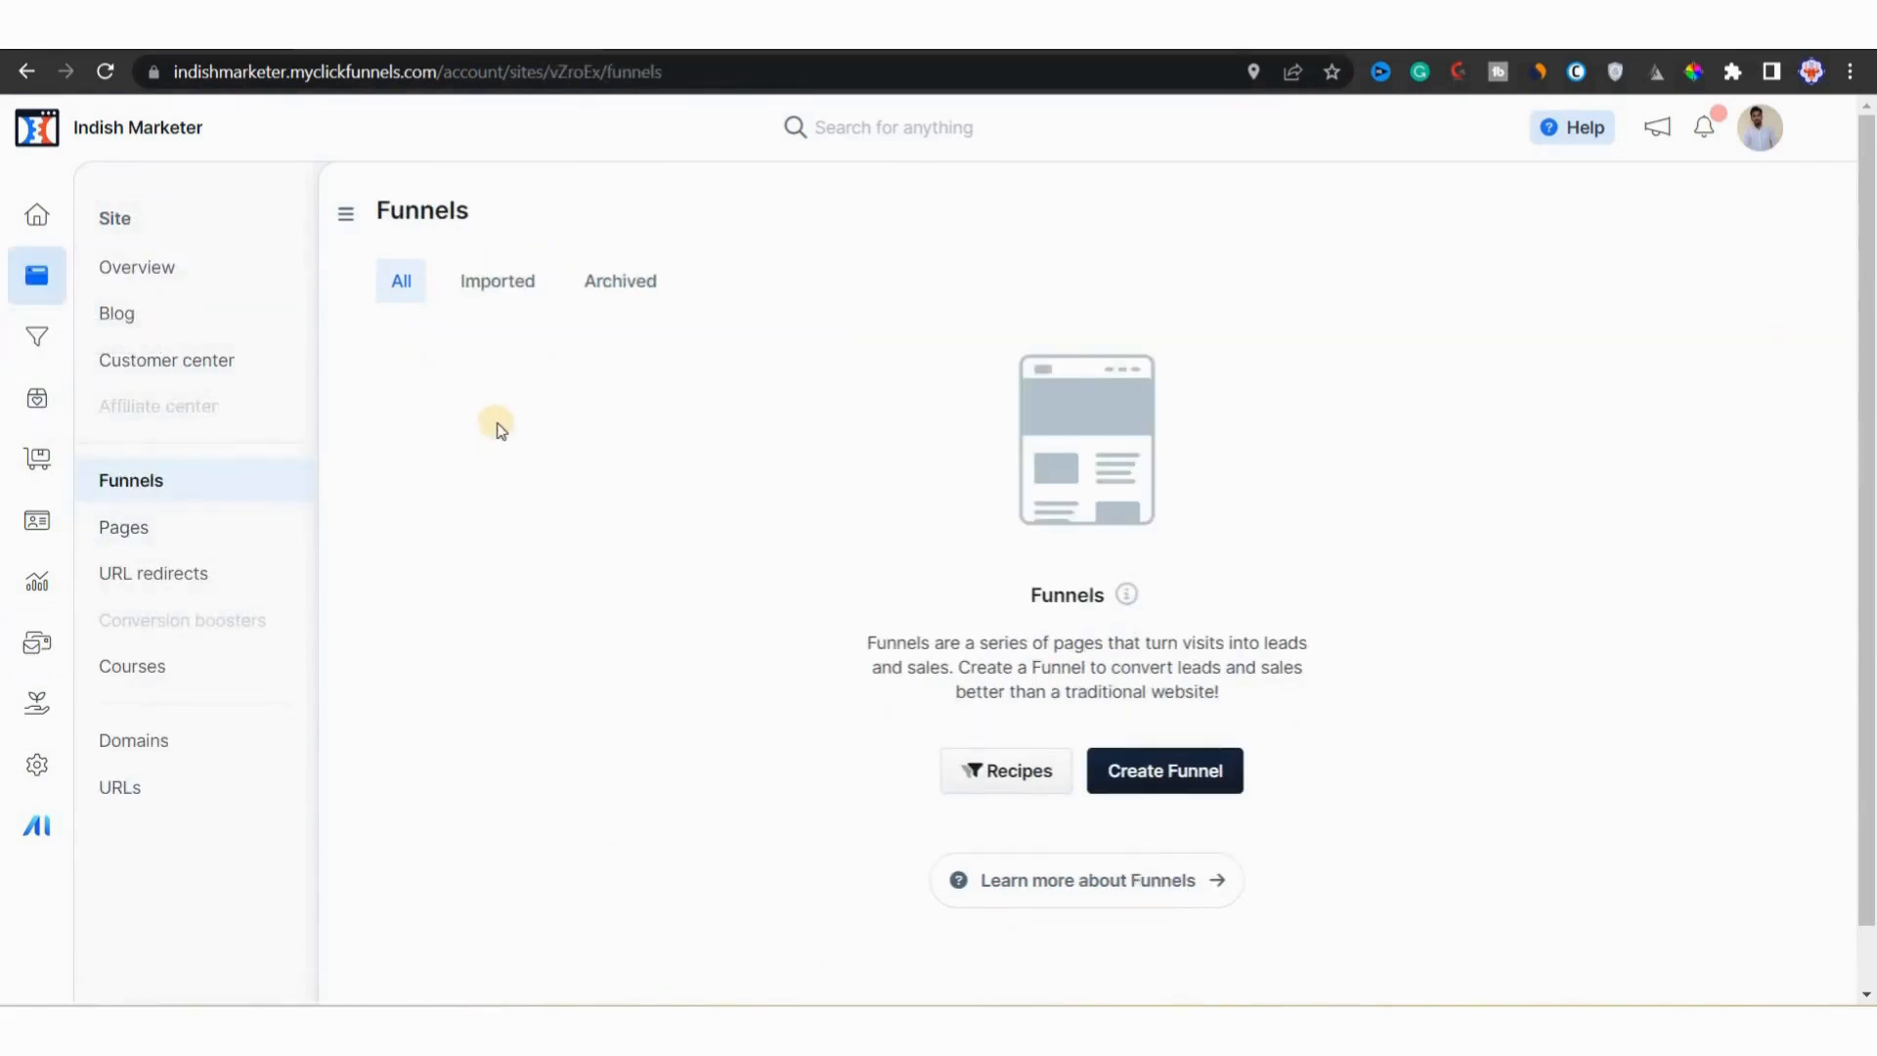
# Step: Create a blank funnel named 'Lead Funnel'
pyautogui.click(1178, 772)
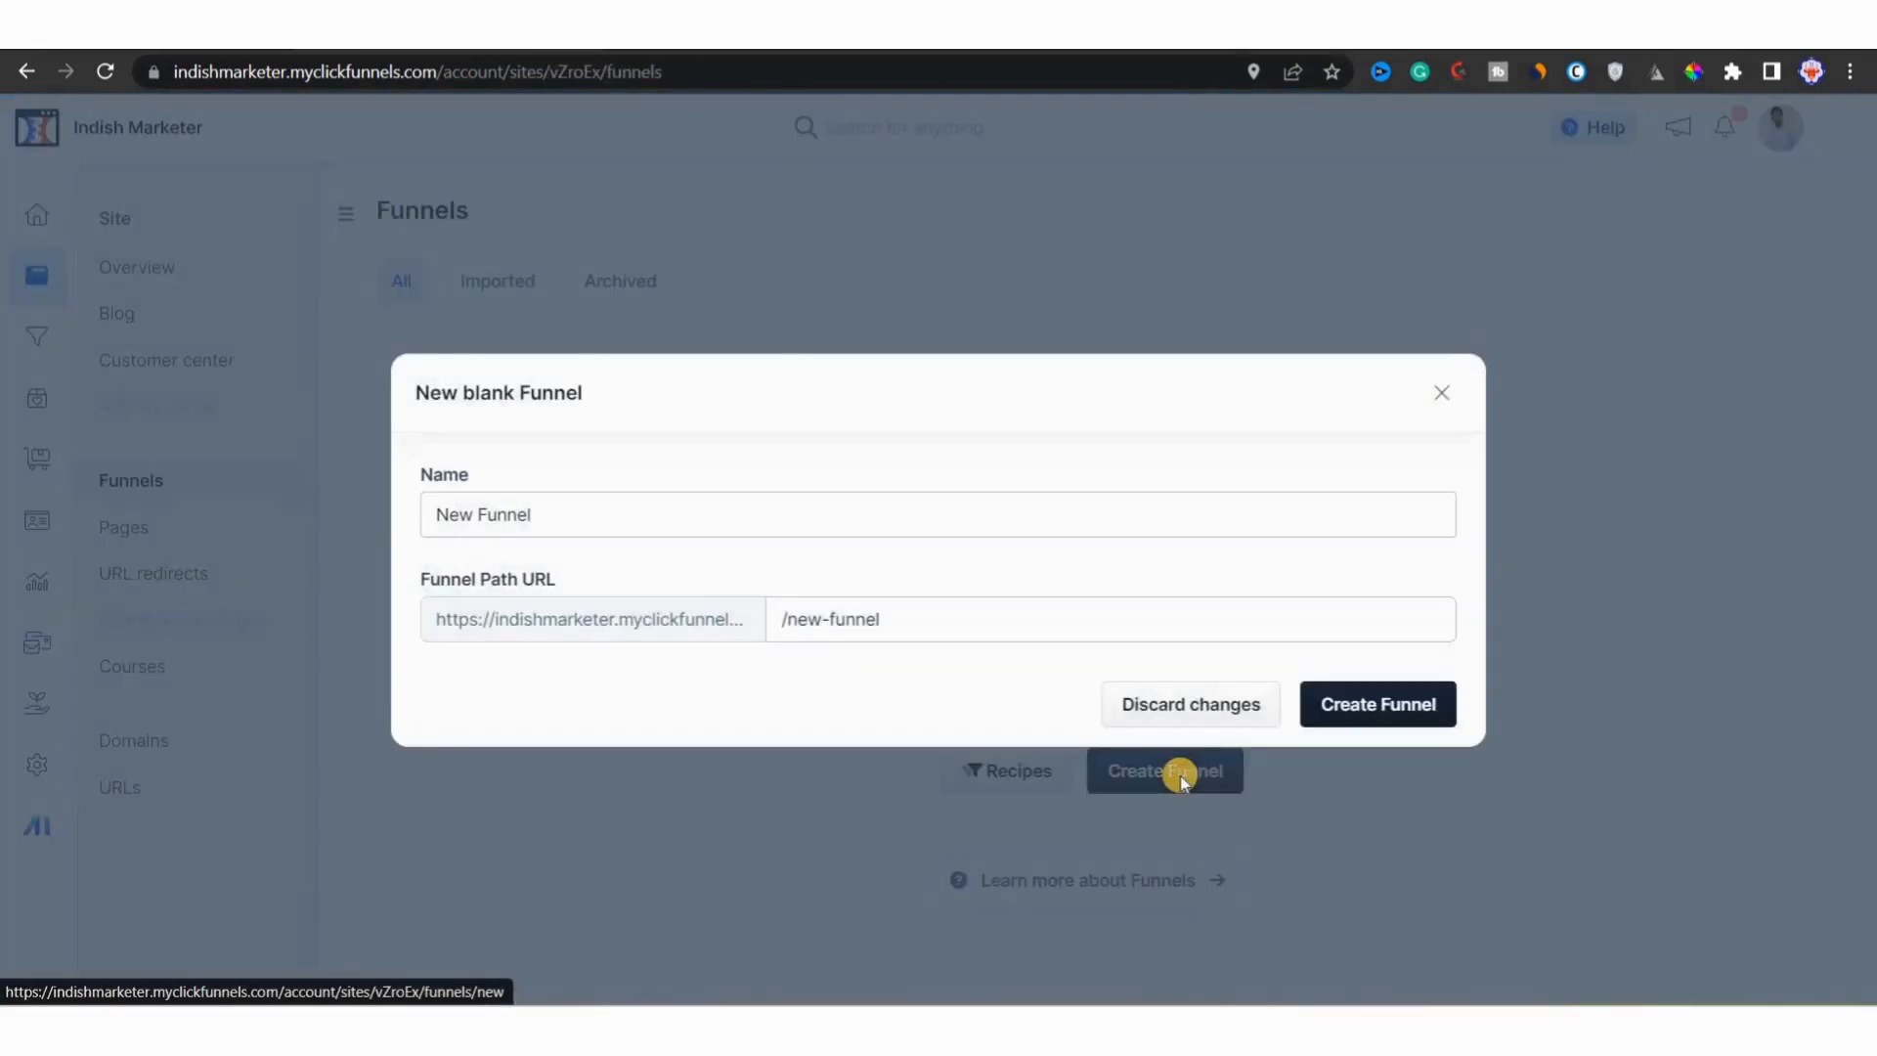
pyautogui.write('Lead Funnel')
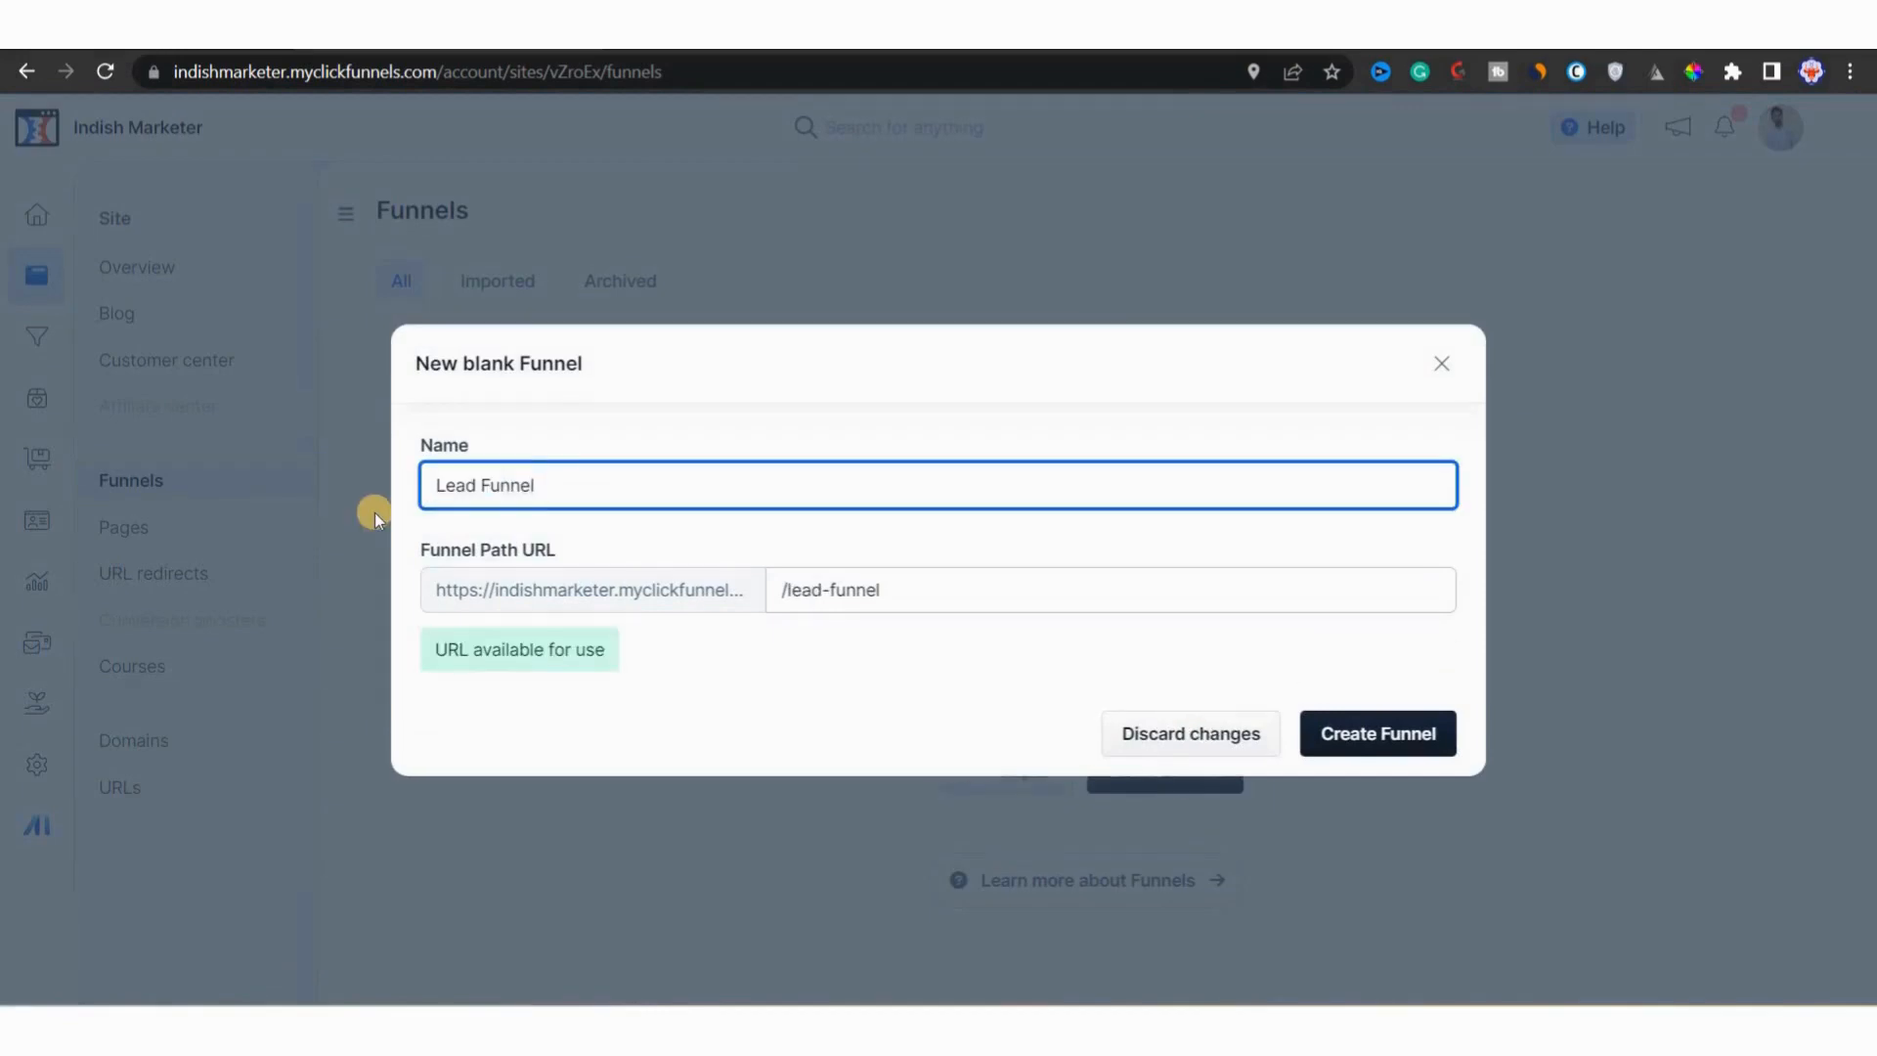
pyautogui.click(1351, 730)
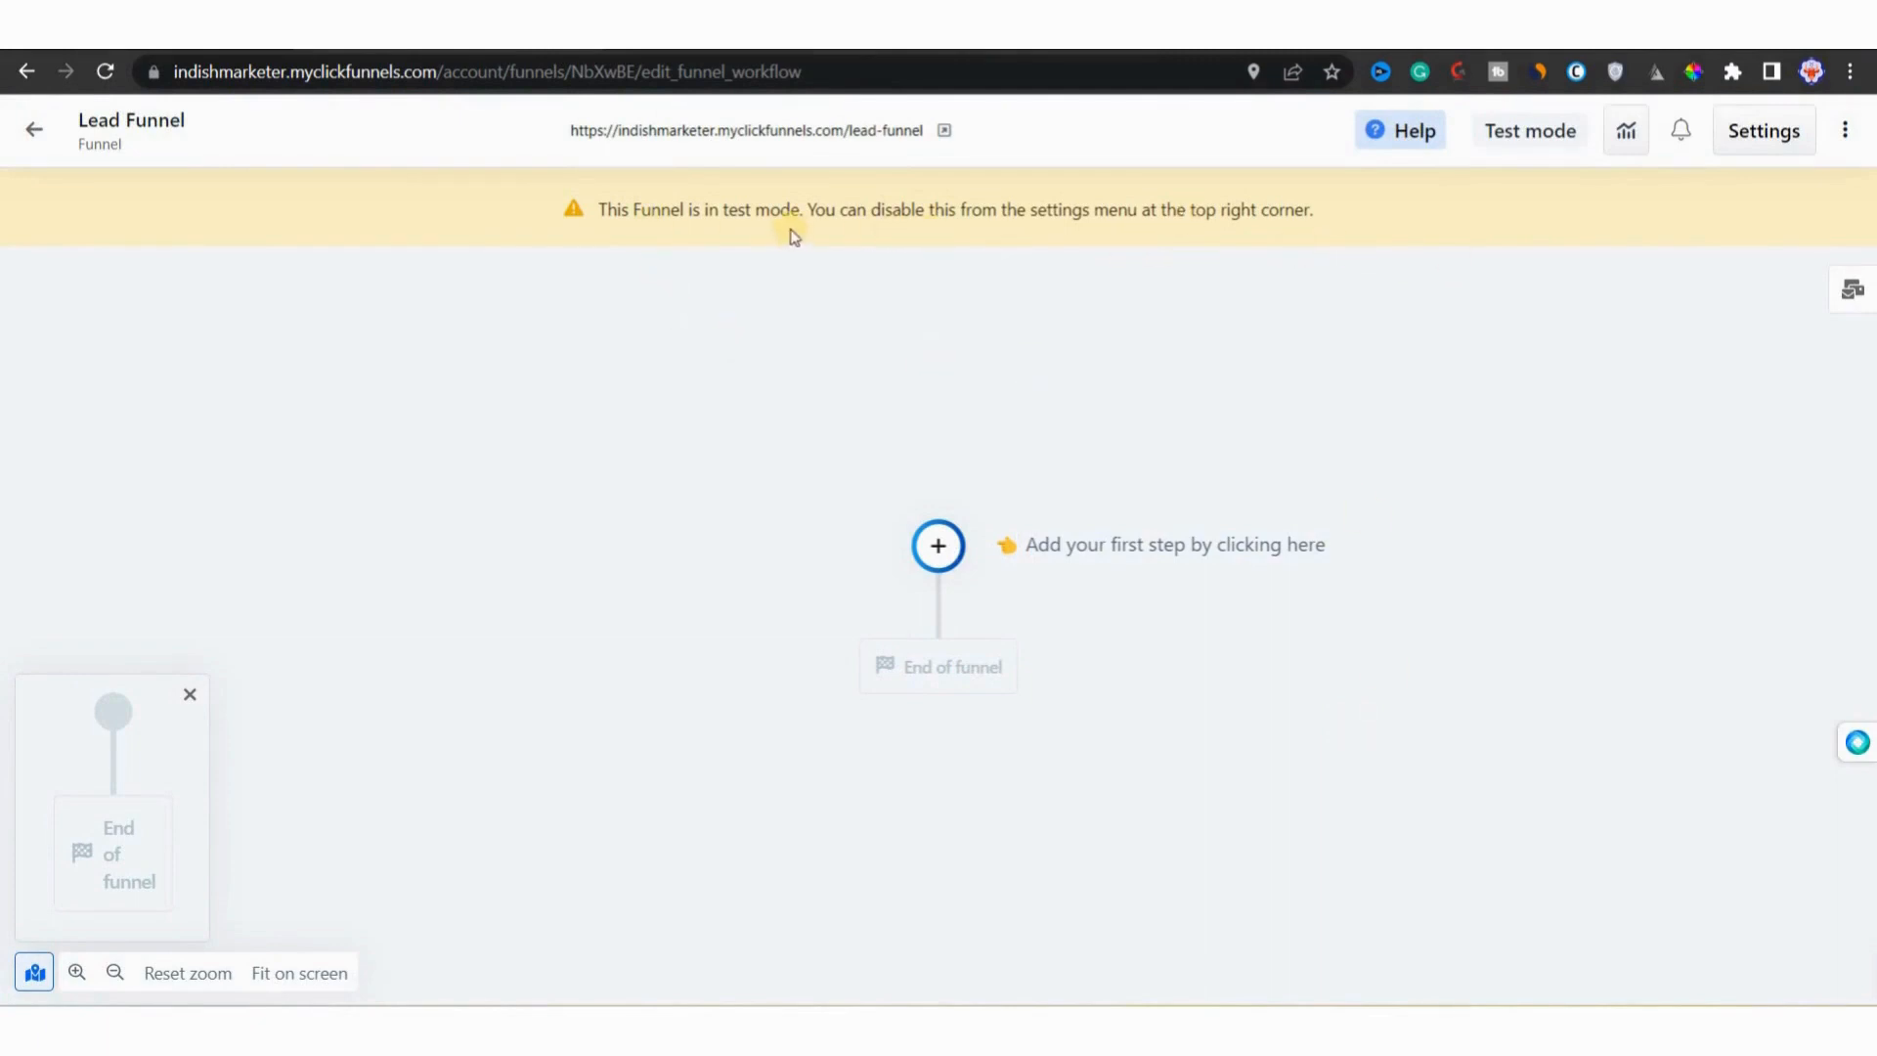
# Step: Add a page as the funnel's first step using the Blackbook Squeeze template
pyautogui.click(938, 546)
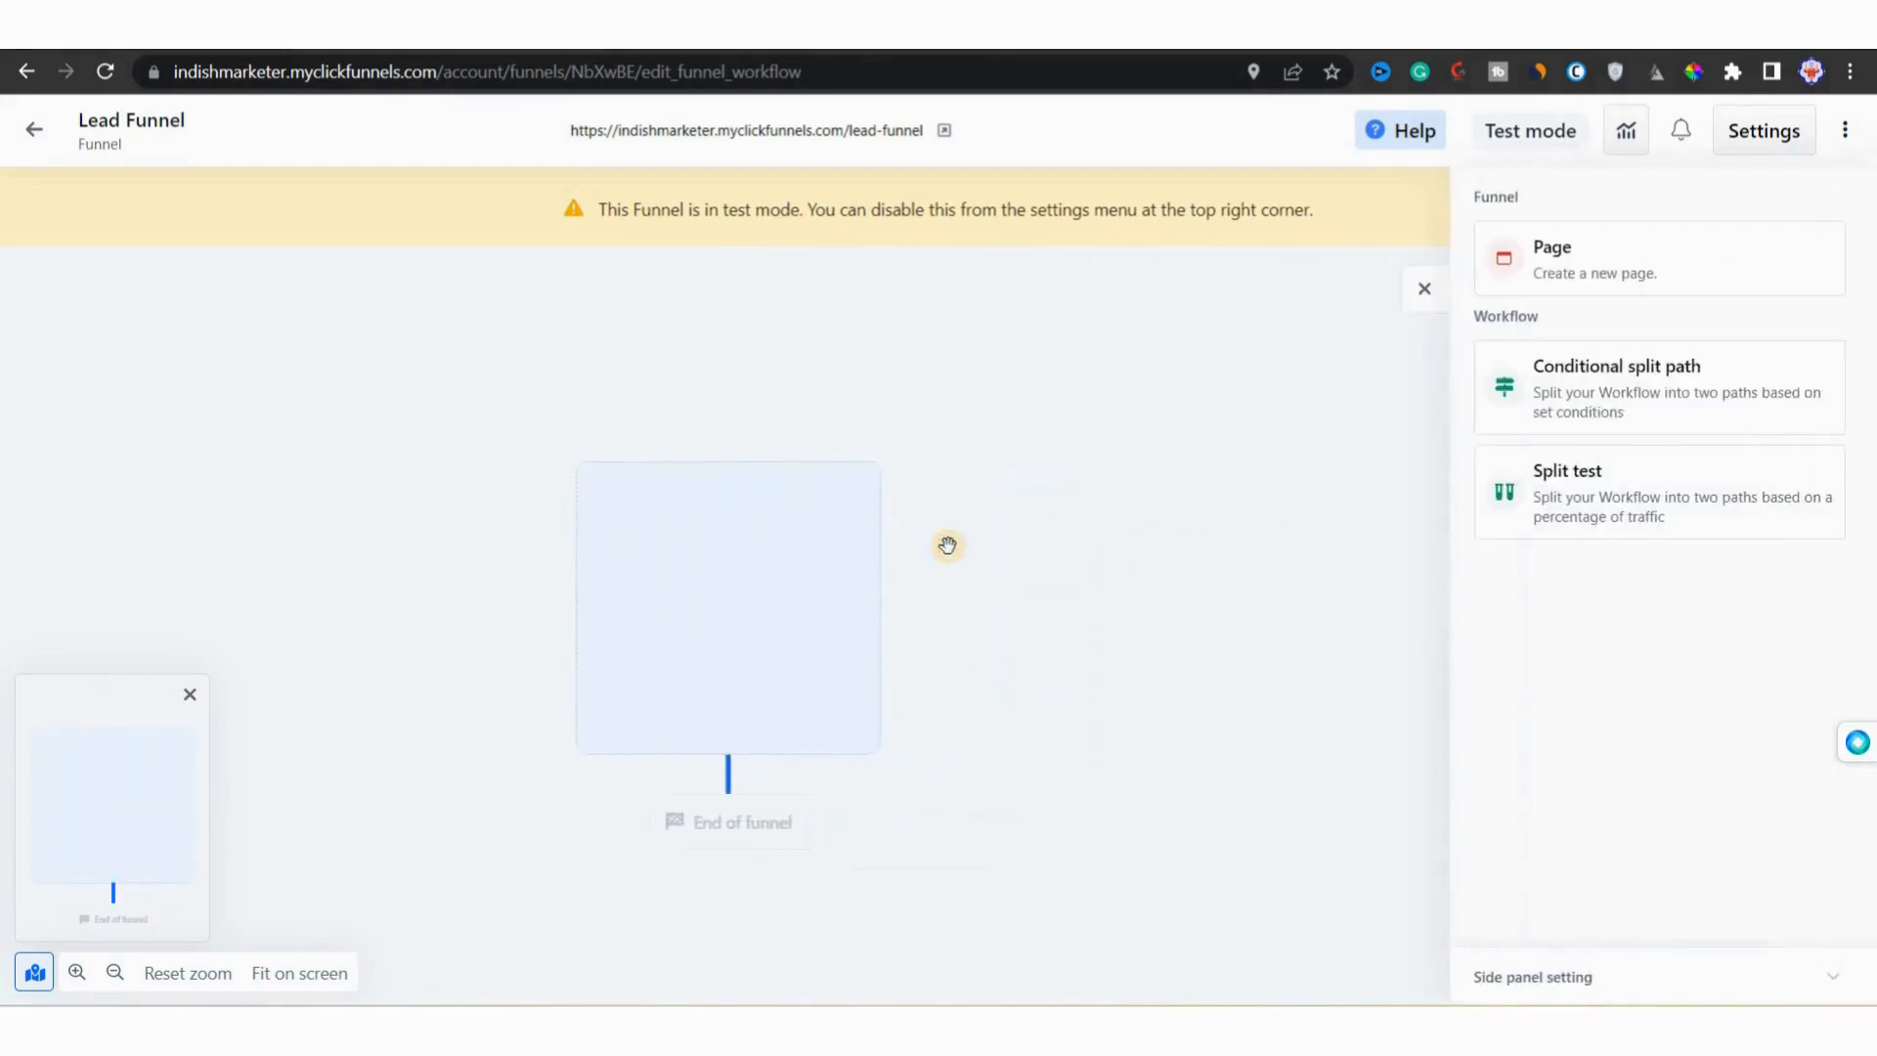
pyautogui.click(1591, 254)
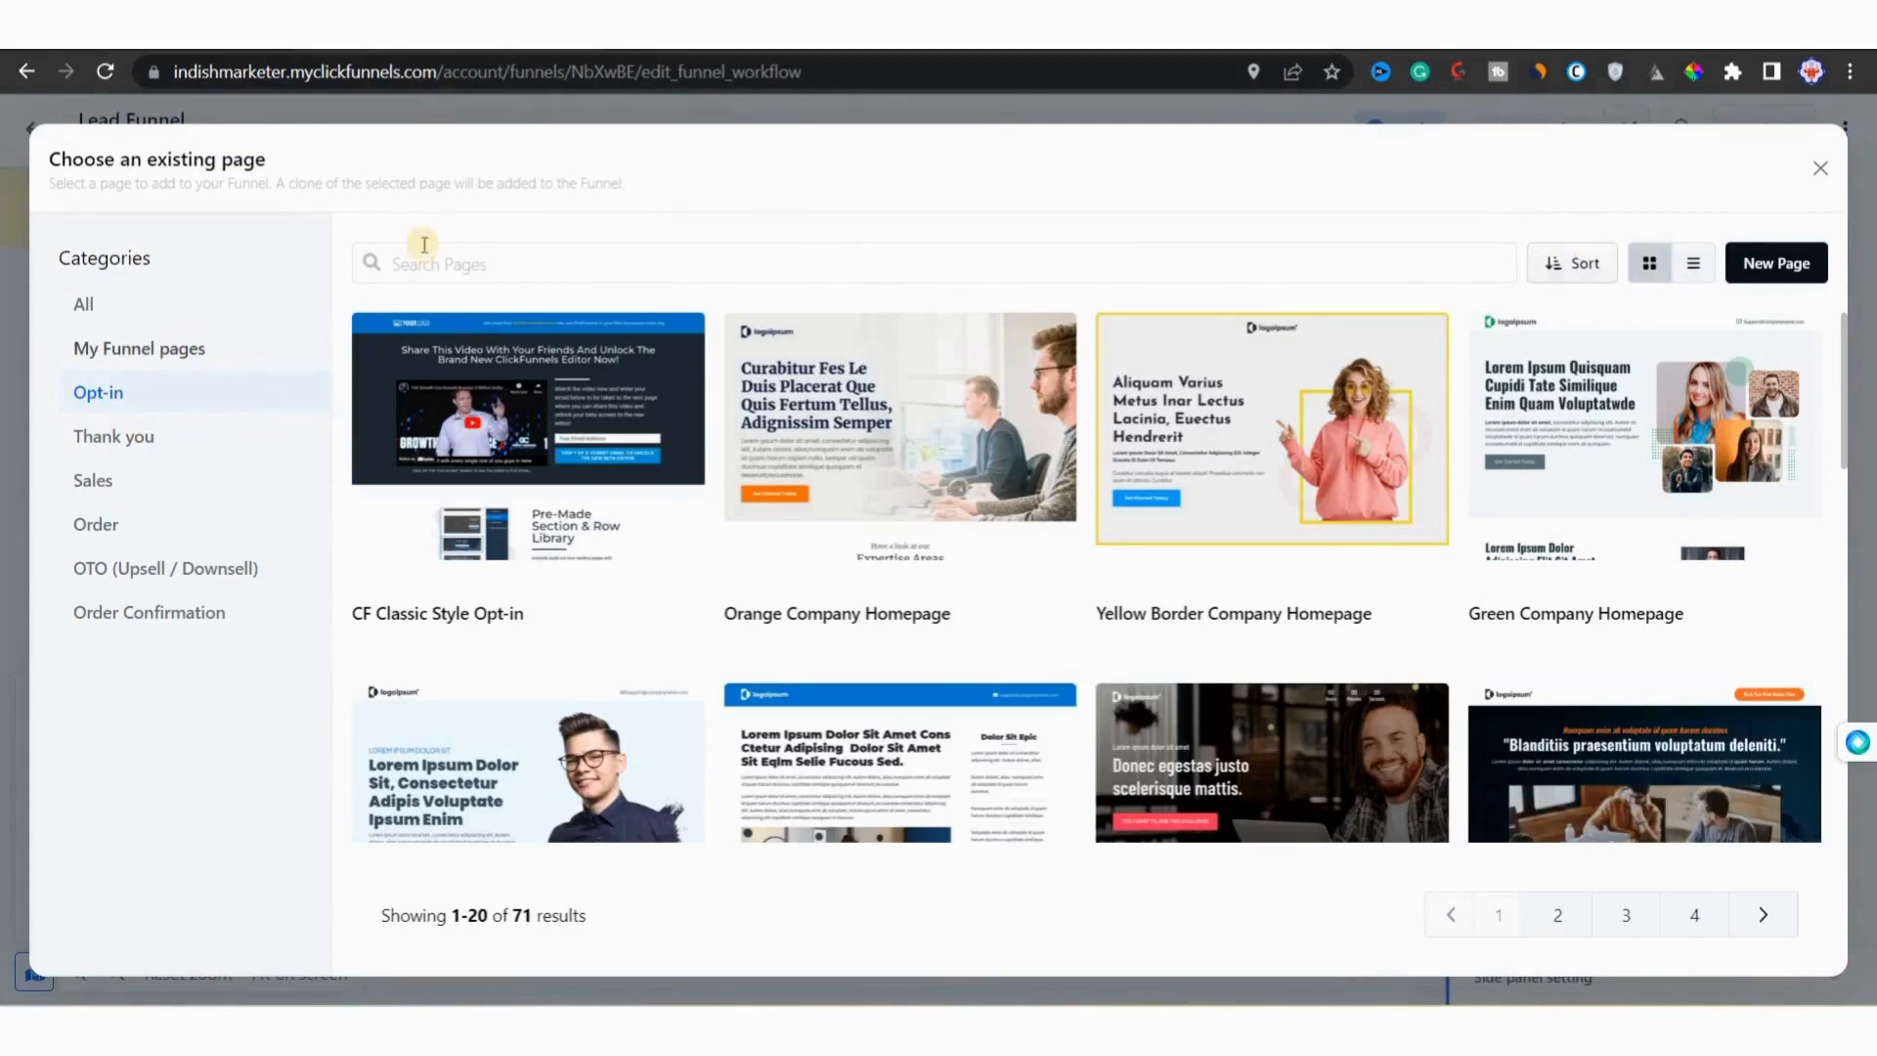
pyautogui.scroll(-10, 1119, 519)
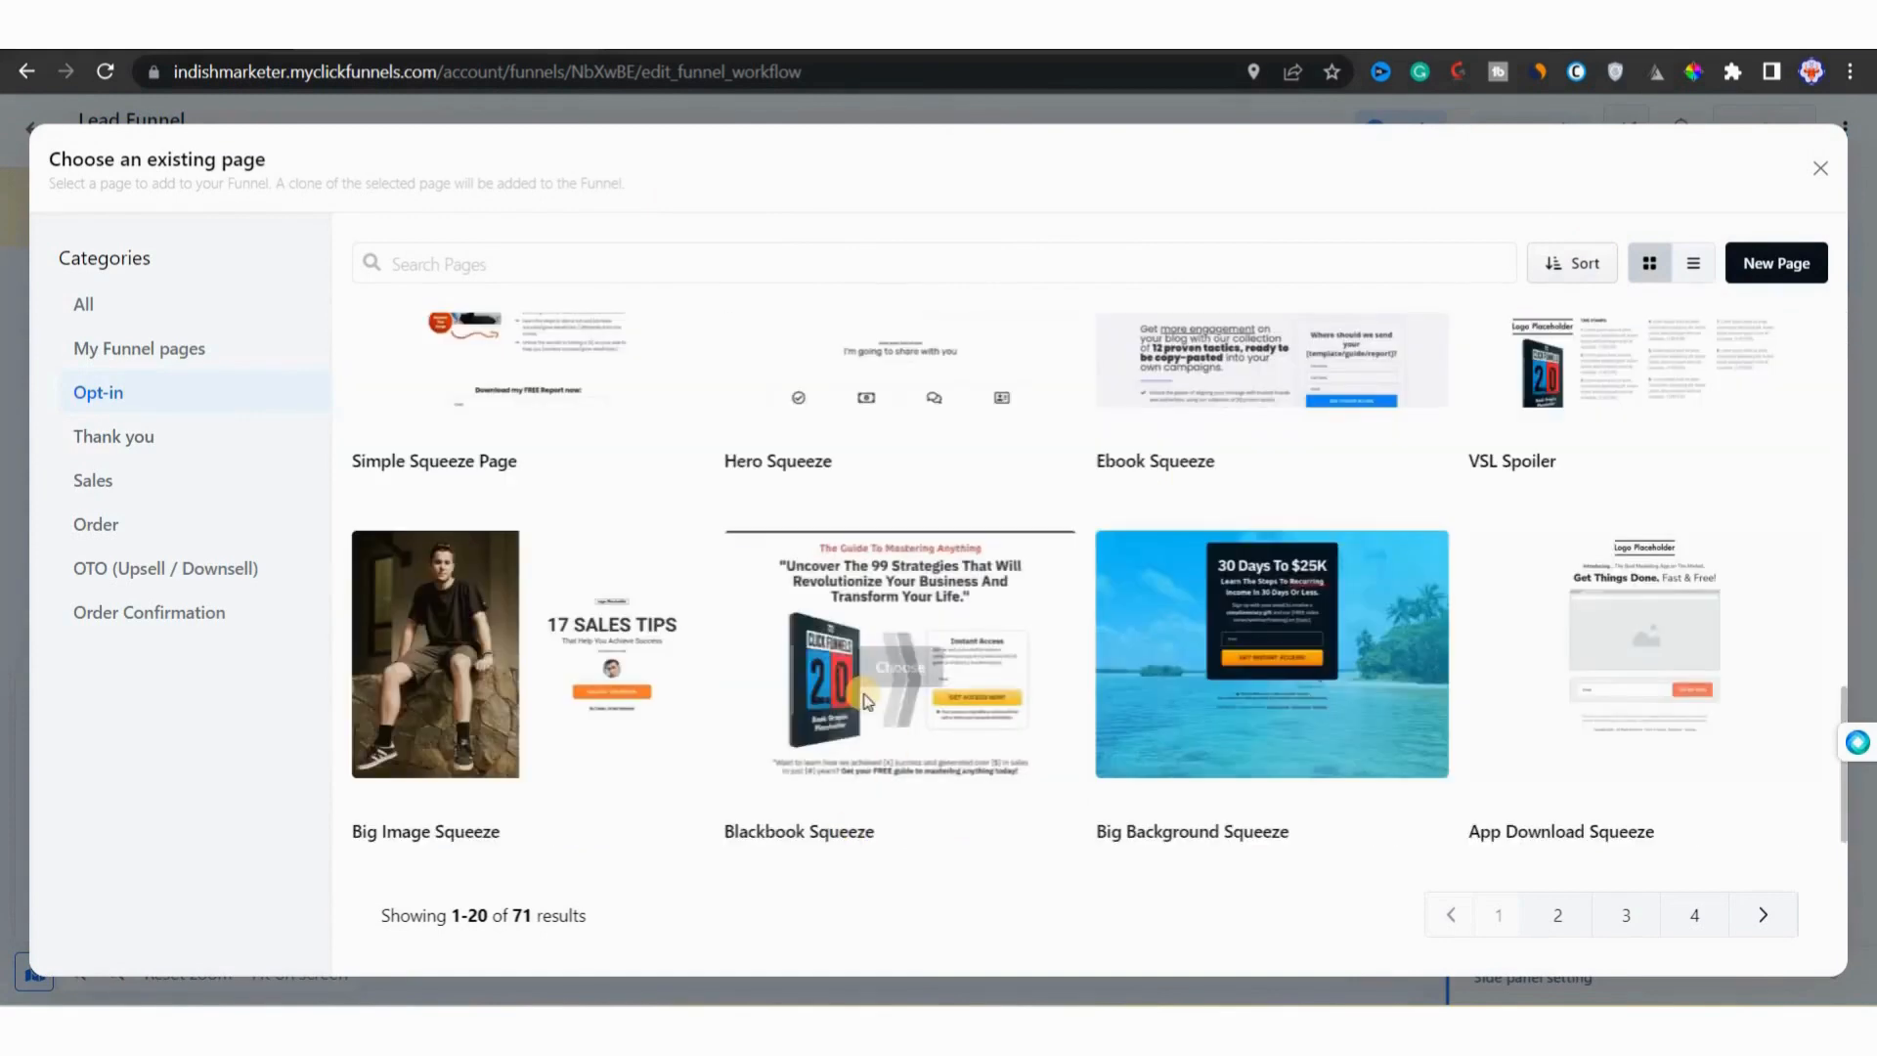
pyautogui.click(900, 673)
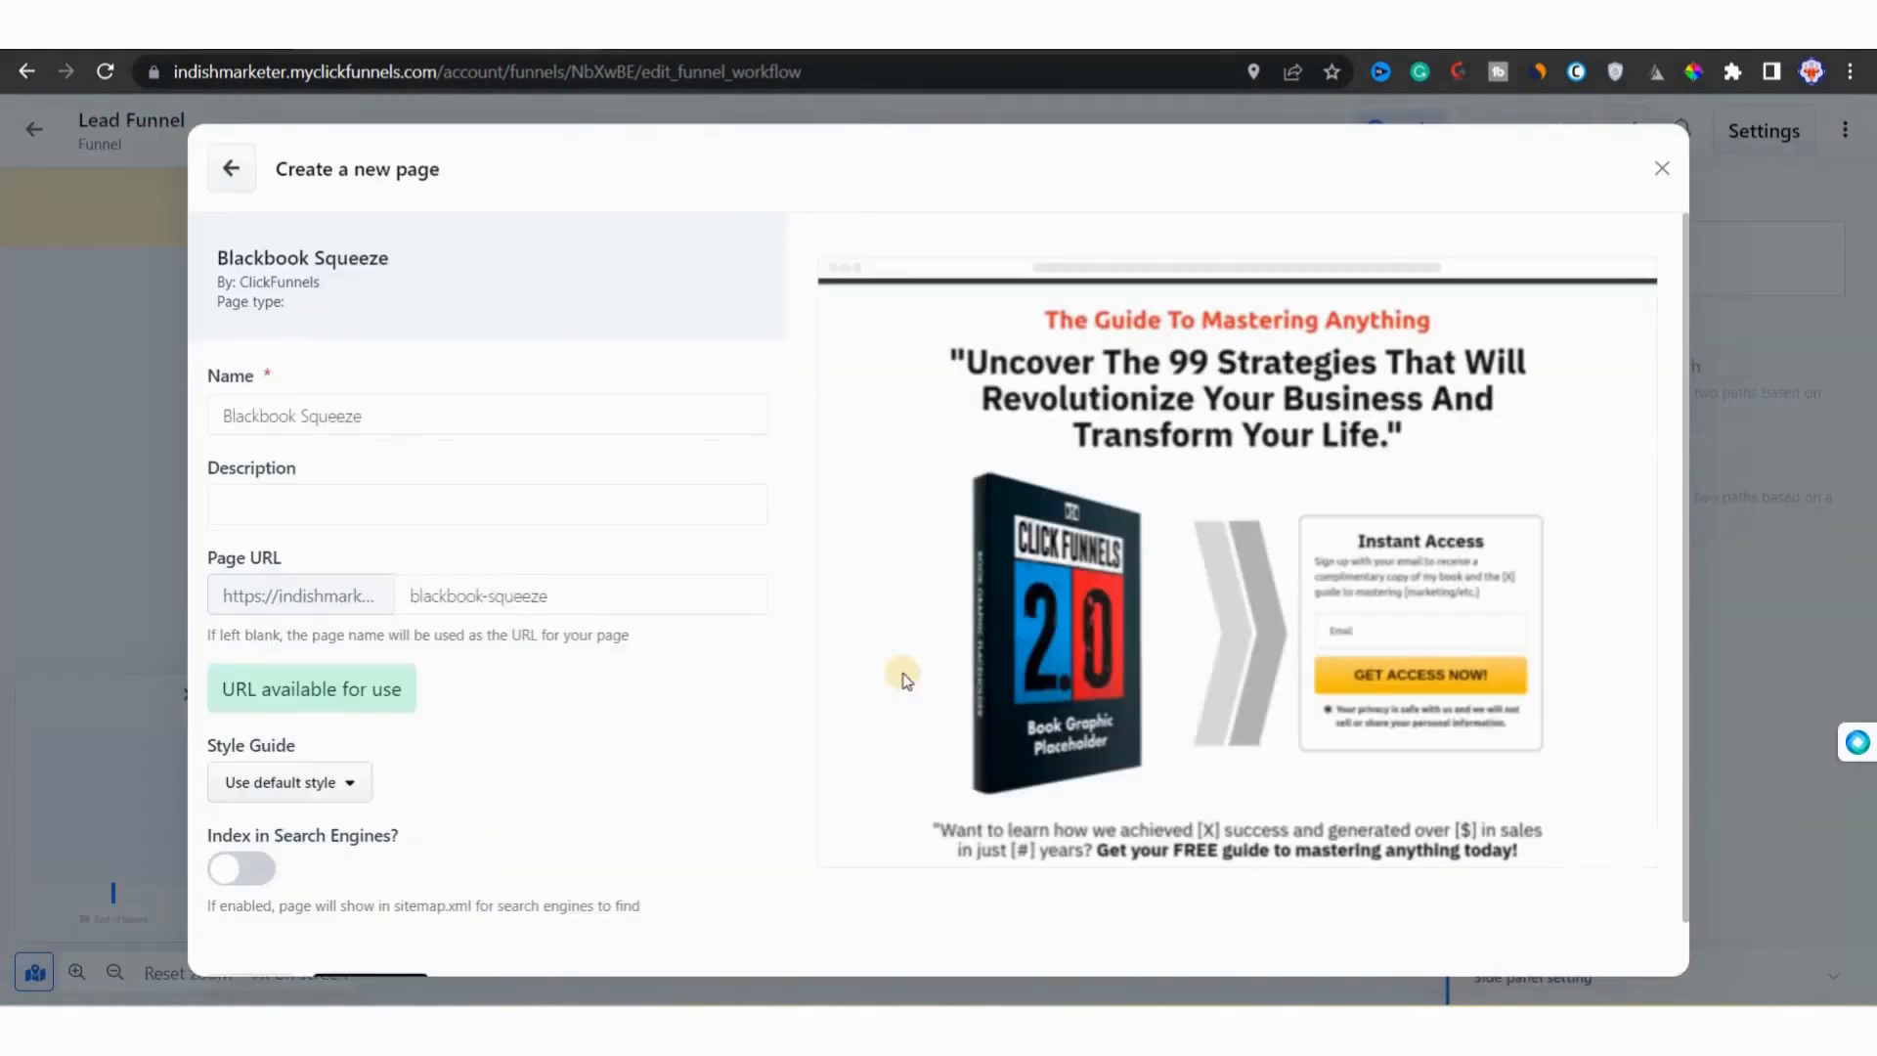
# Step: Review the page name and description, leave search engine indexing off, and create the page
pyautogui.click(236, 417)
pyautogui.moveTo(235, 416); pyautogui.dragTo(440, 421)
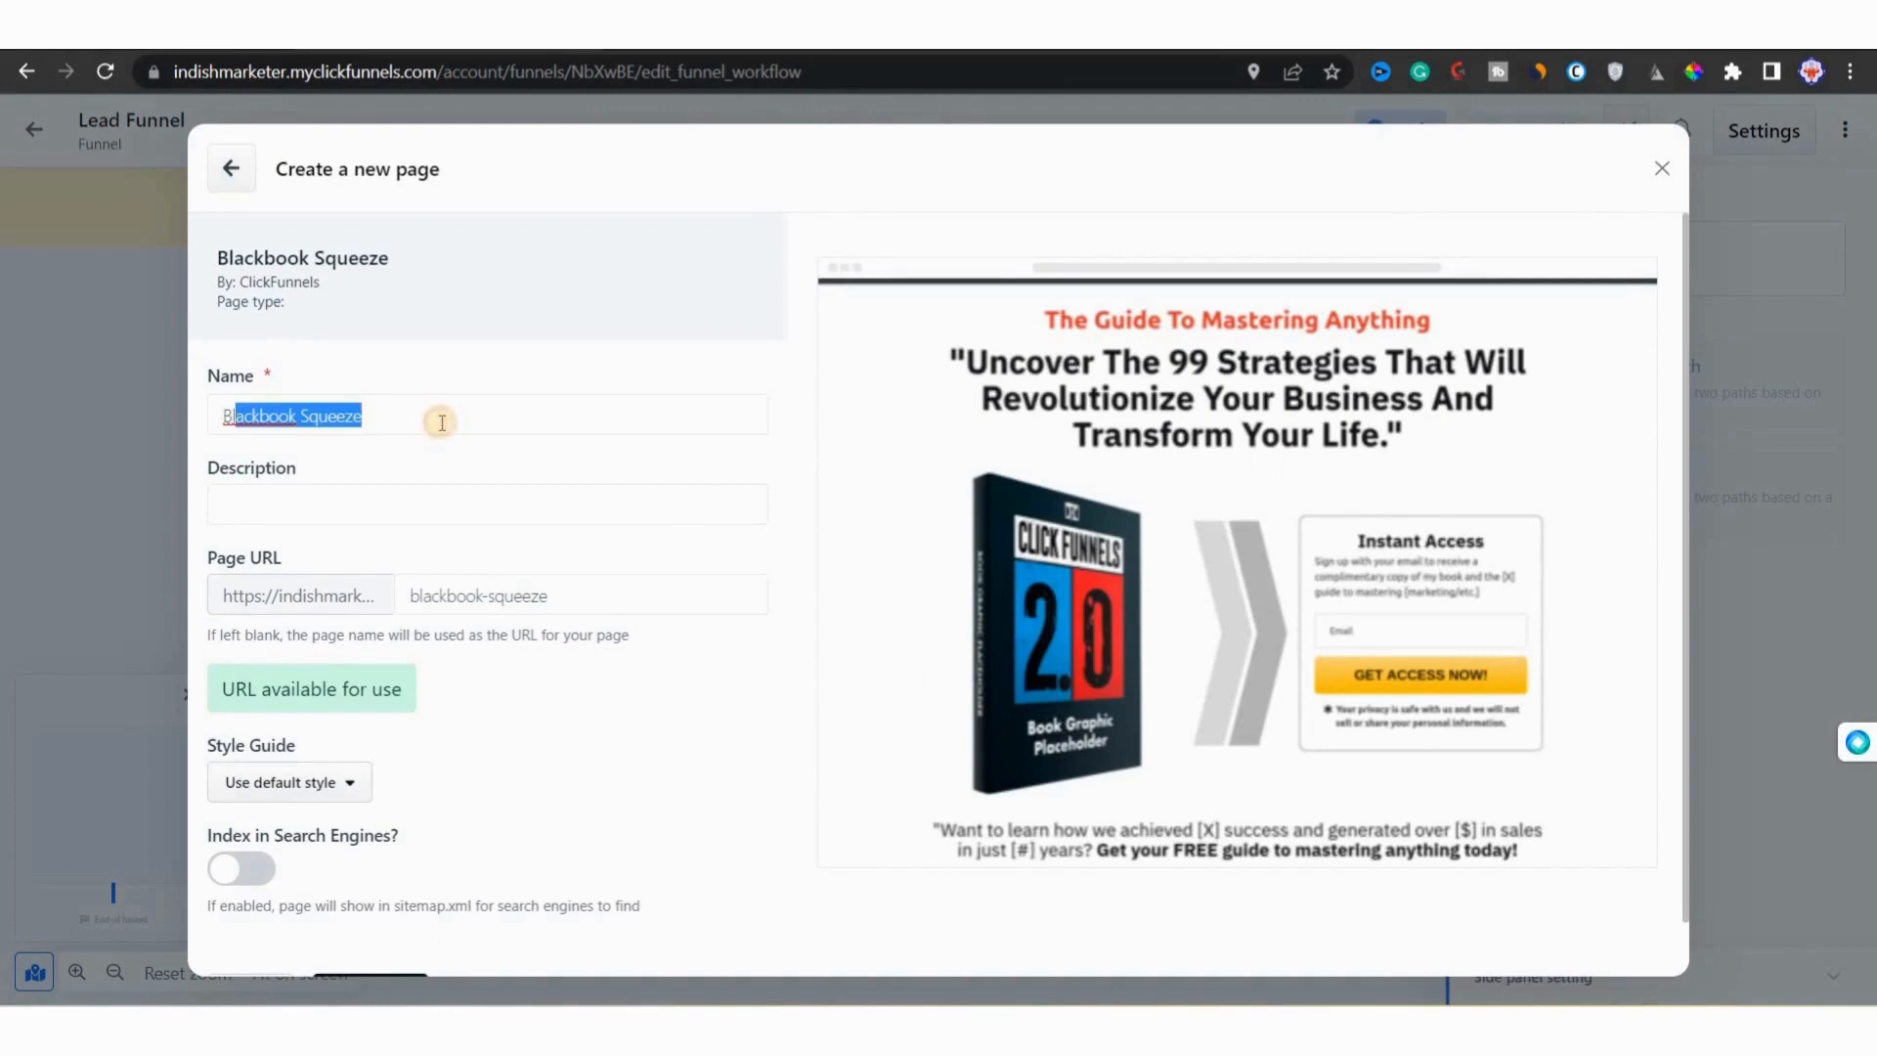
pyautogui.click(284, 501)
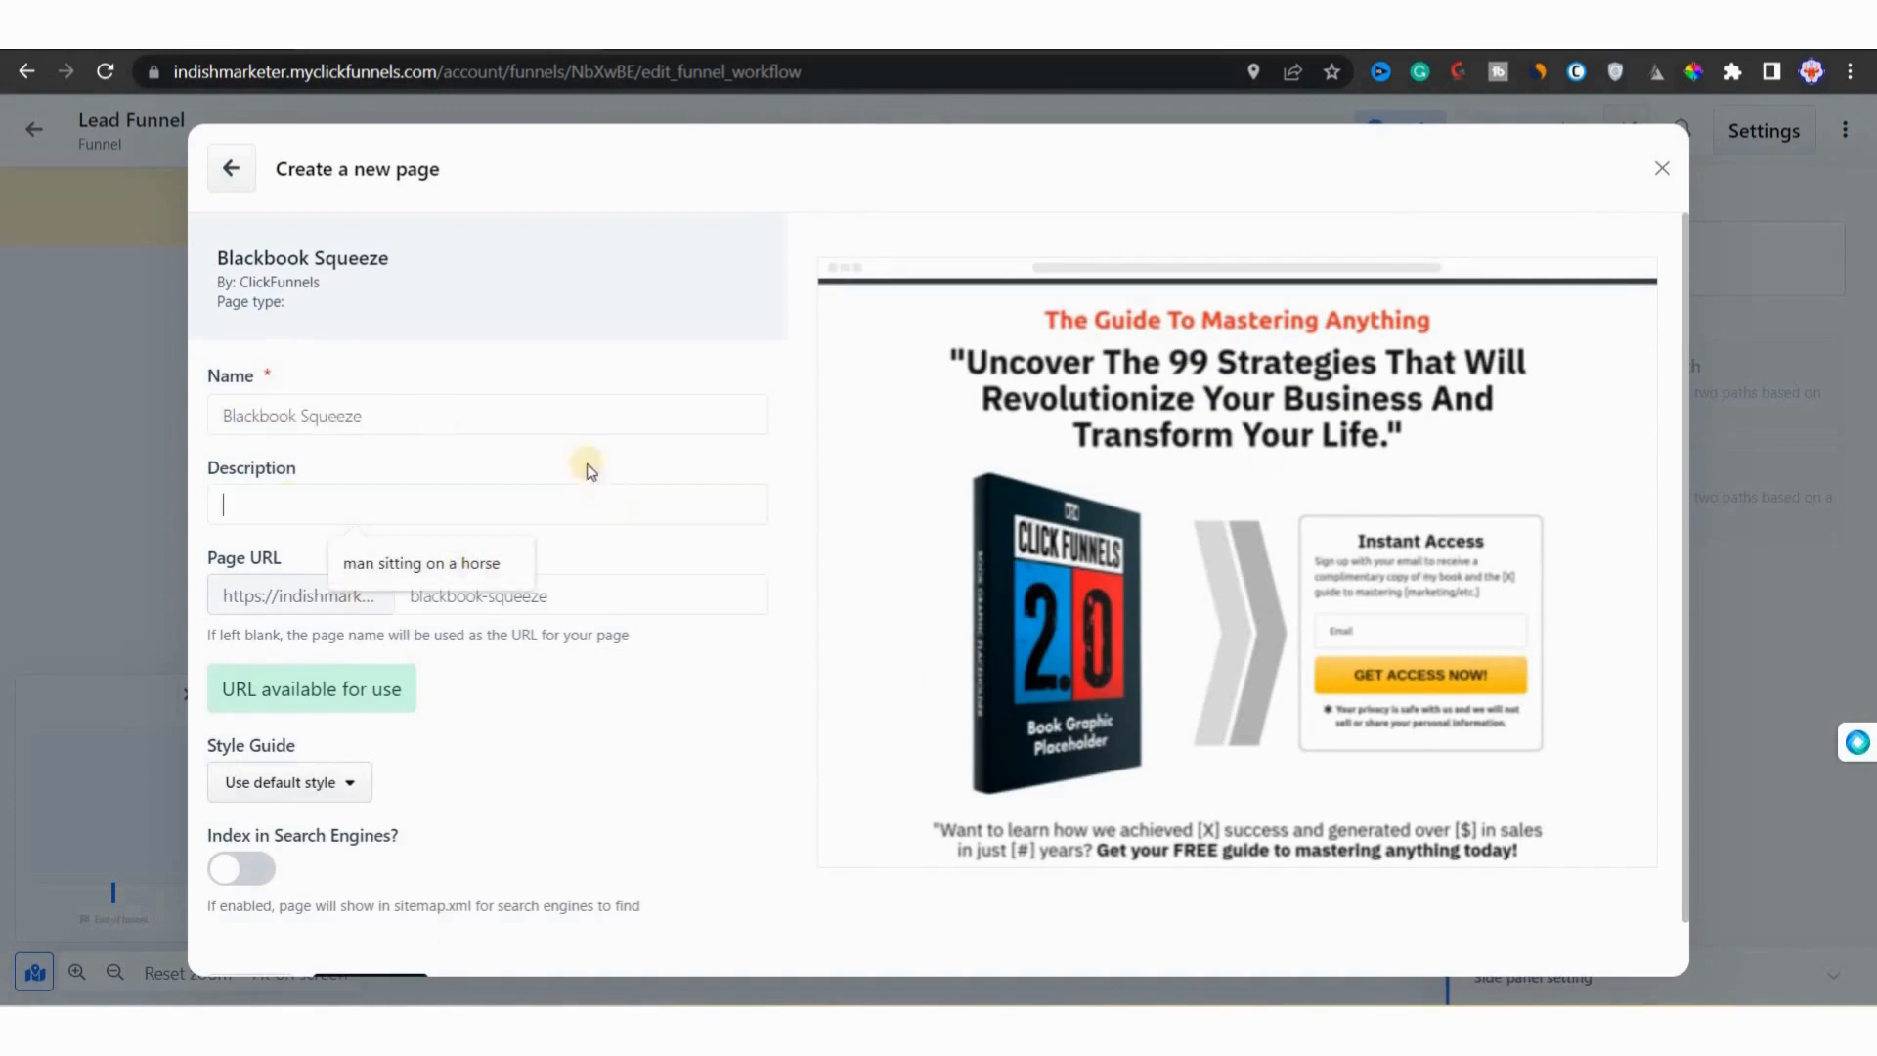
pyautogui.click(447, 657)
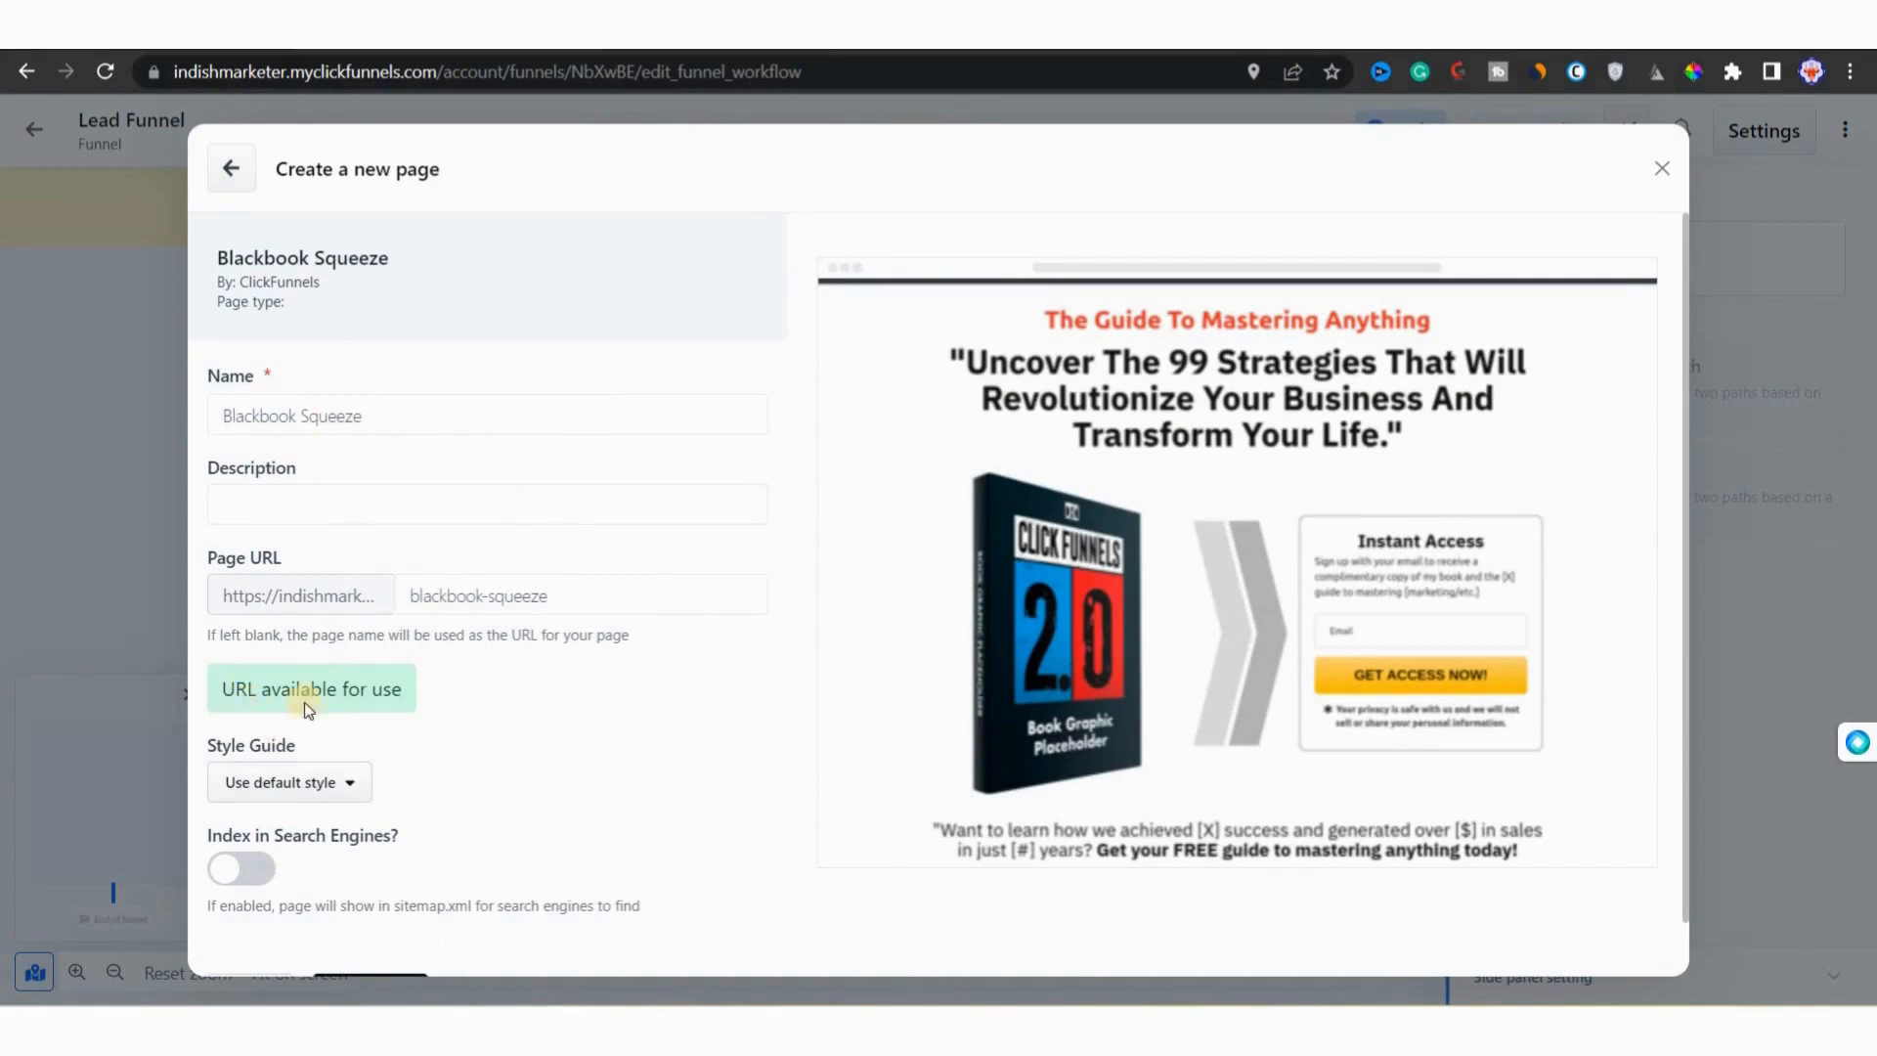
pyautogui.scroll(-1, 353, 750)
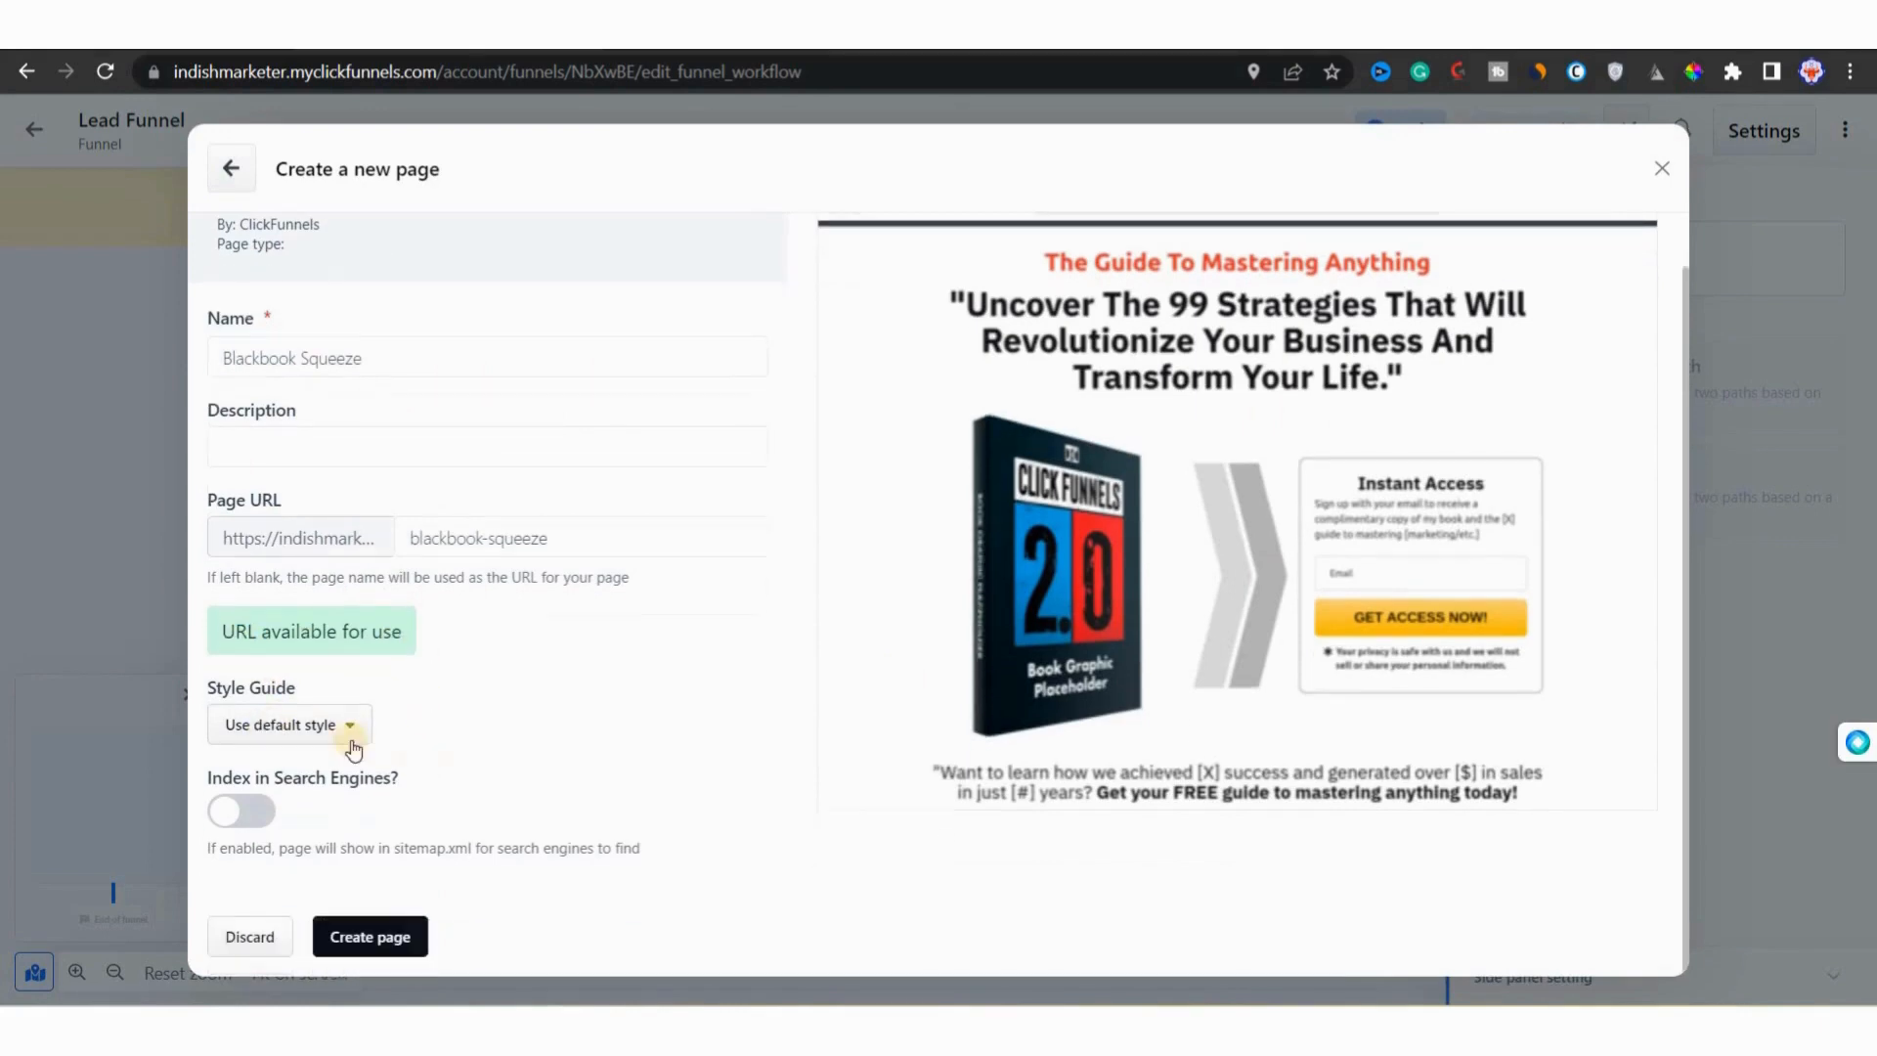
pyautogui.click(250, 815)
pyautogui.click(251, 815)
pyautogui.click(357, 936)
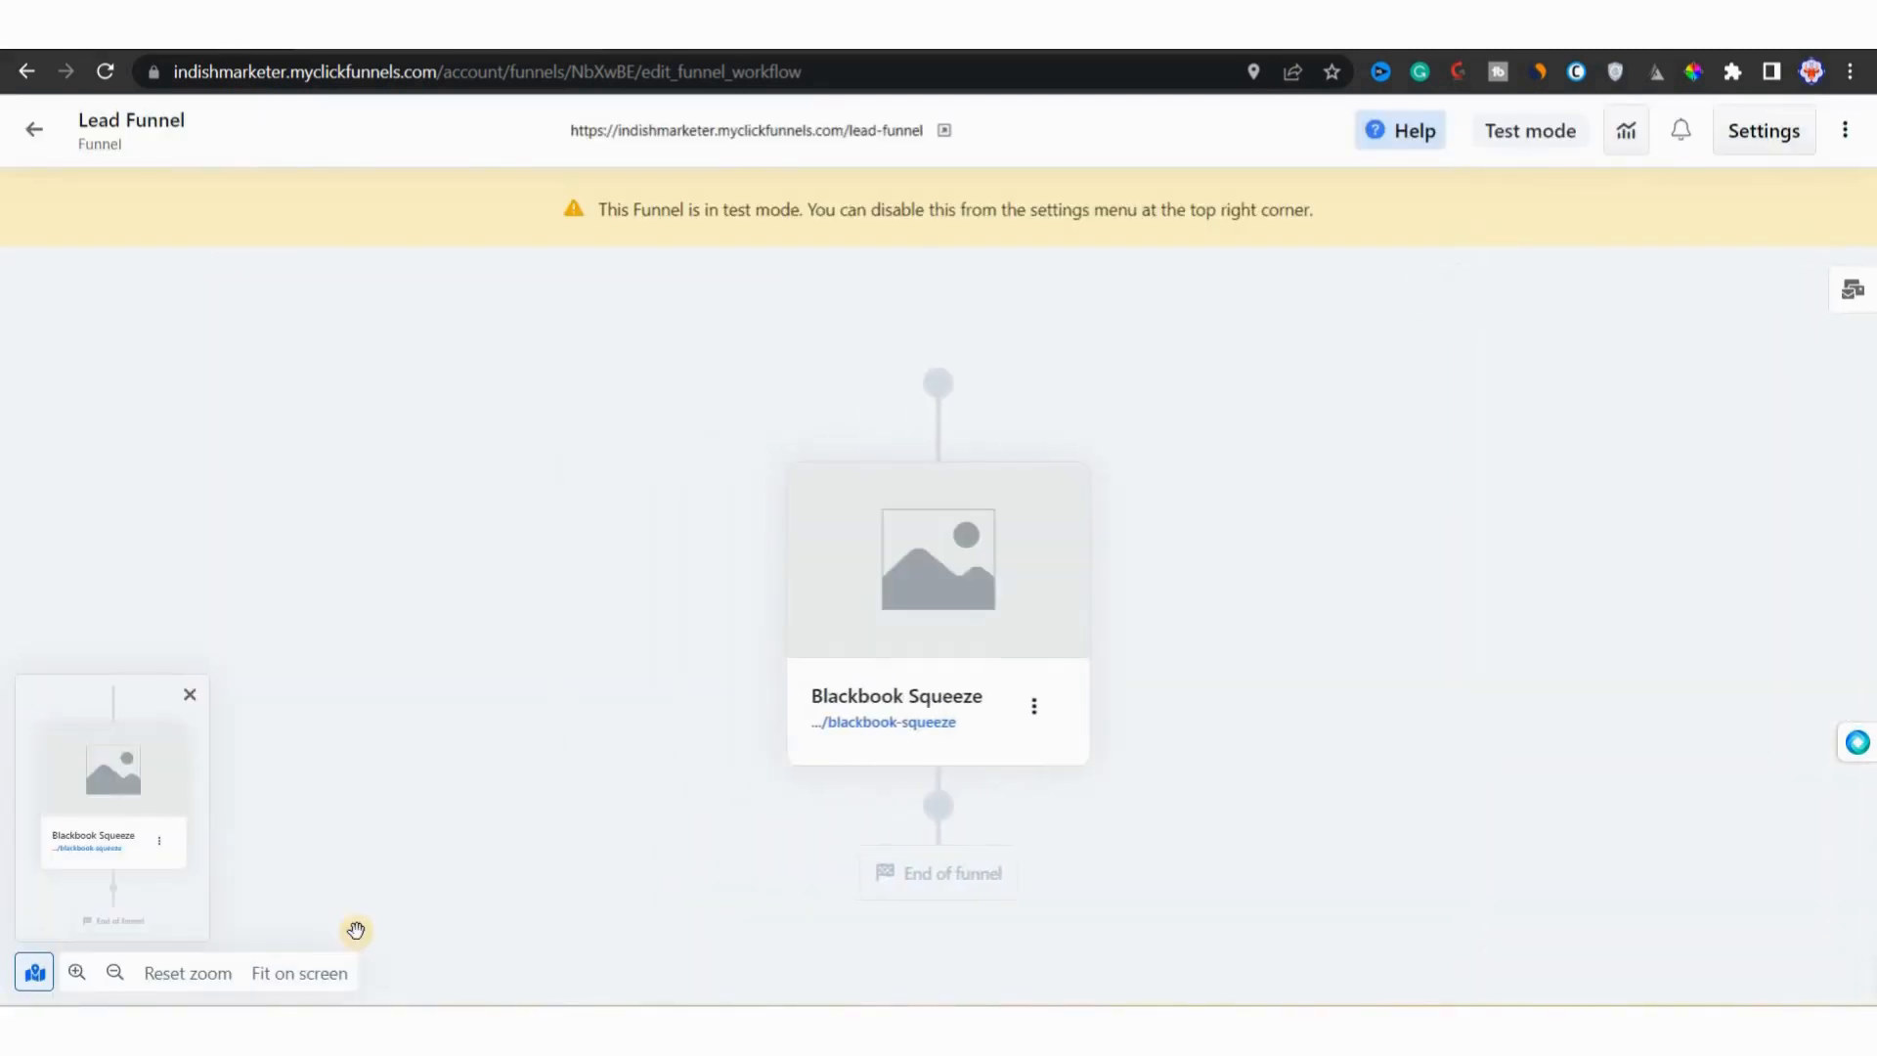
# Step: Add a second page after Blackbook Squeeze using the Thank You - Rebel template
pyautogui.click(941, 811)
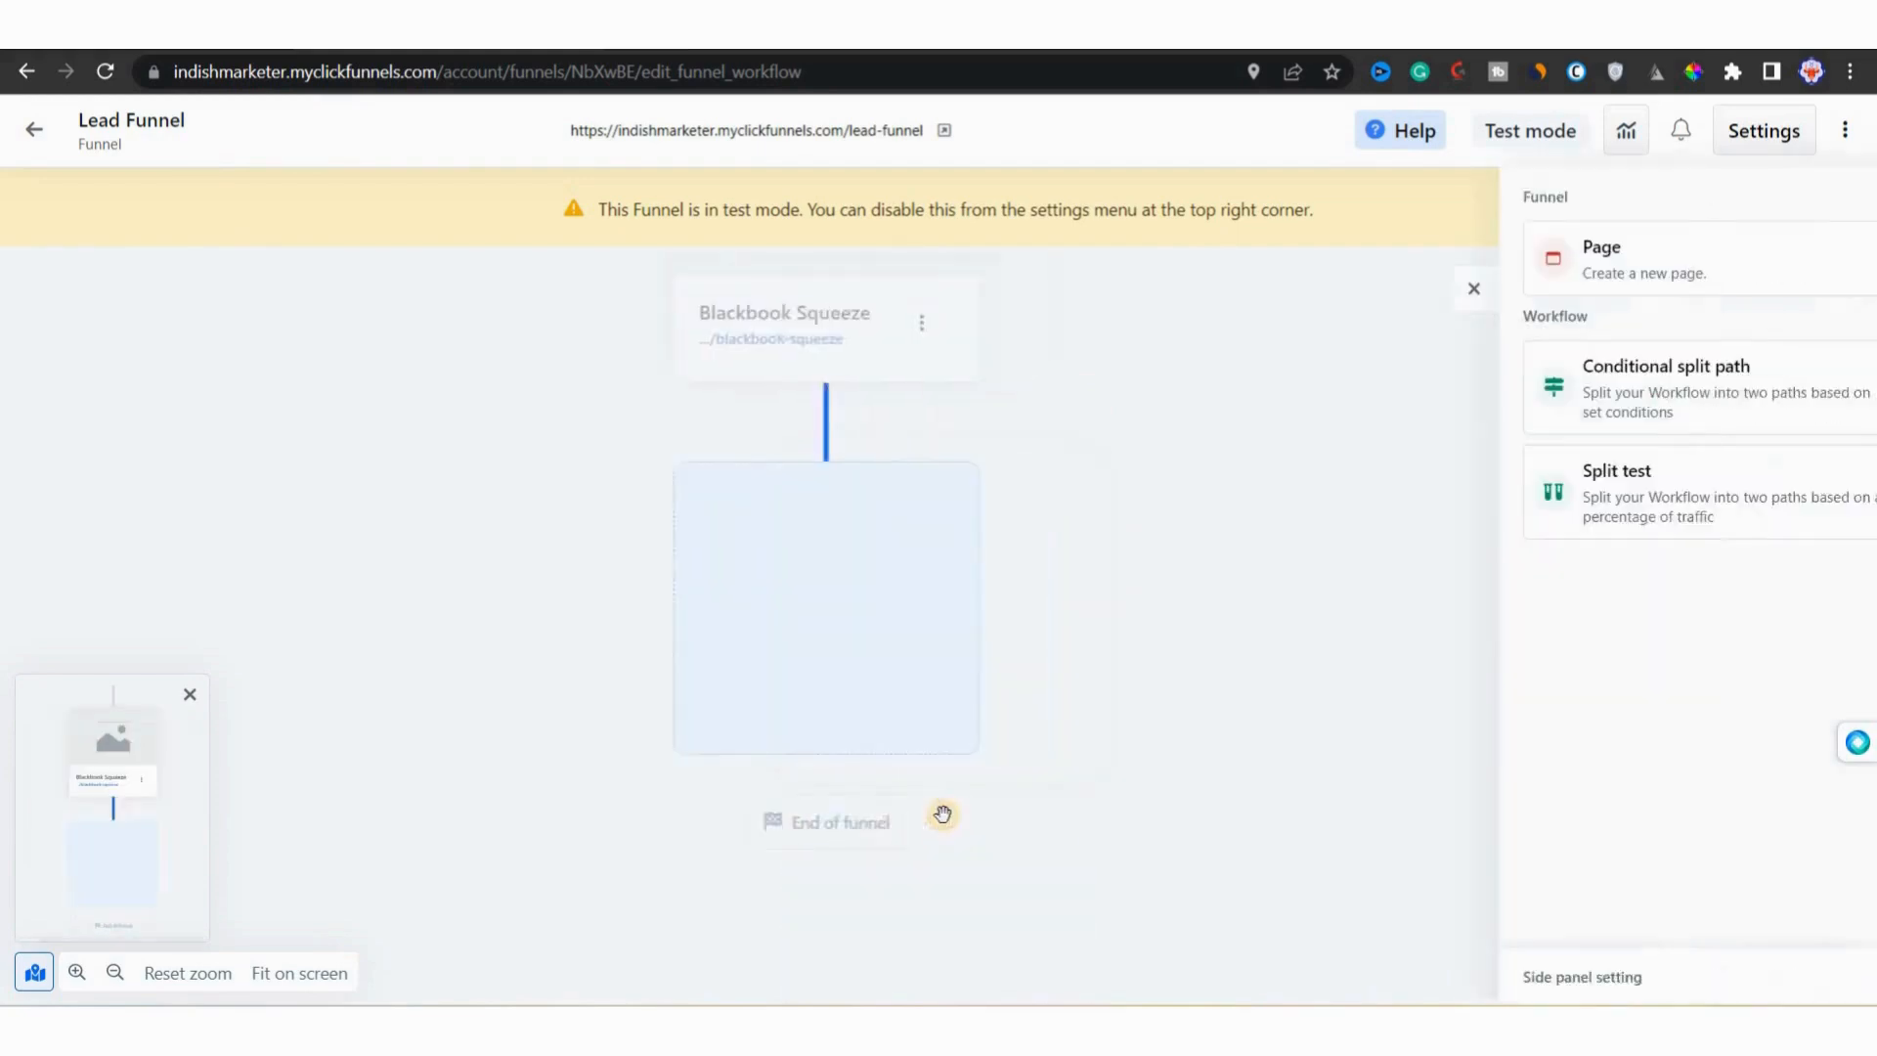
pyautogui.click(1556, 246)
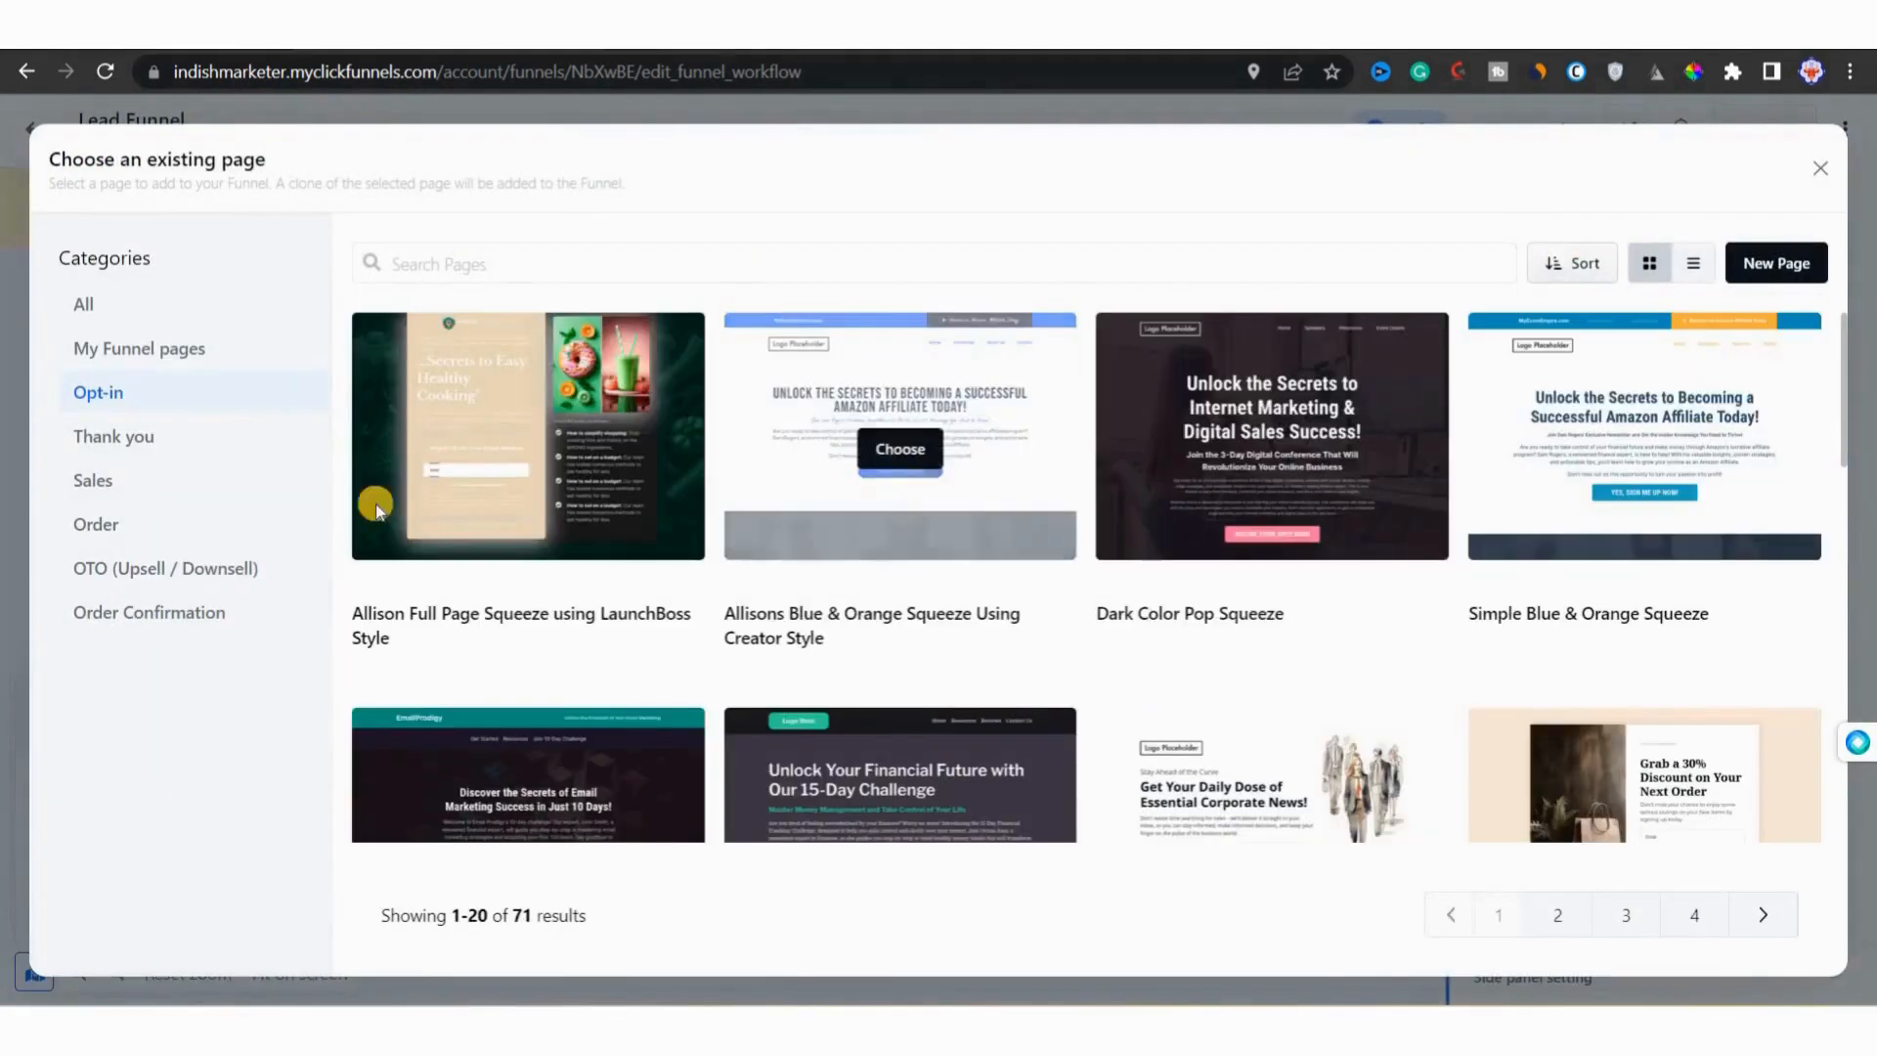
pyautogui.click(177, 453)
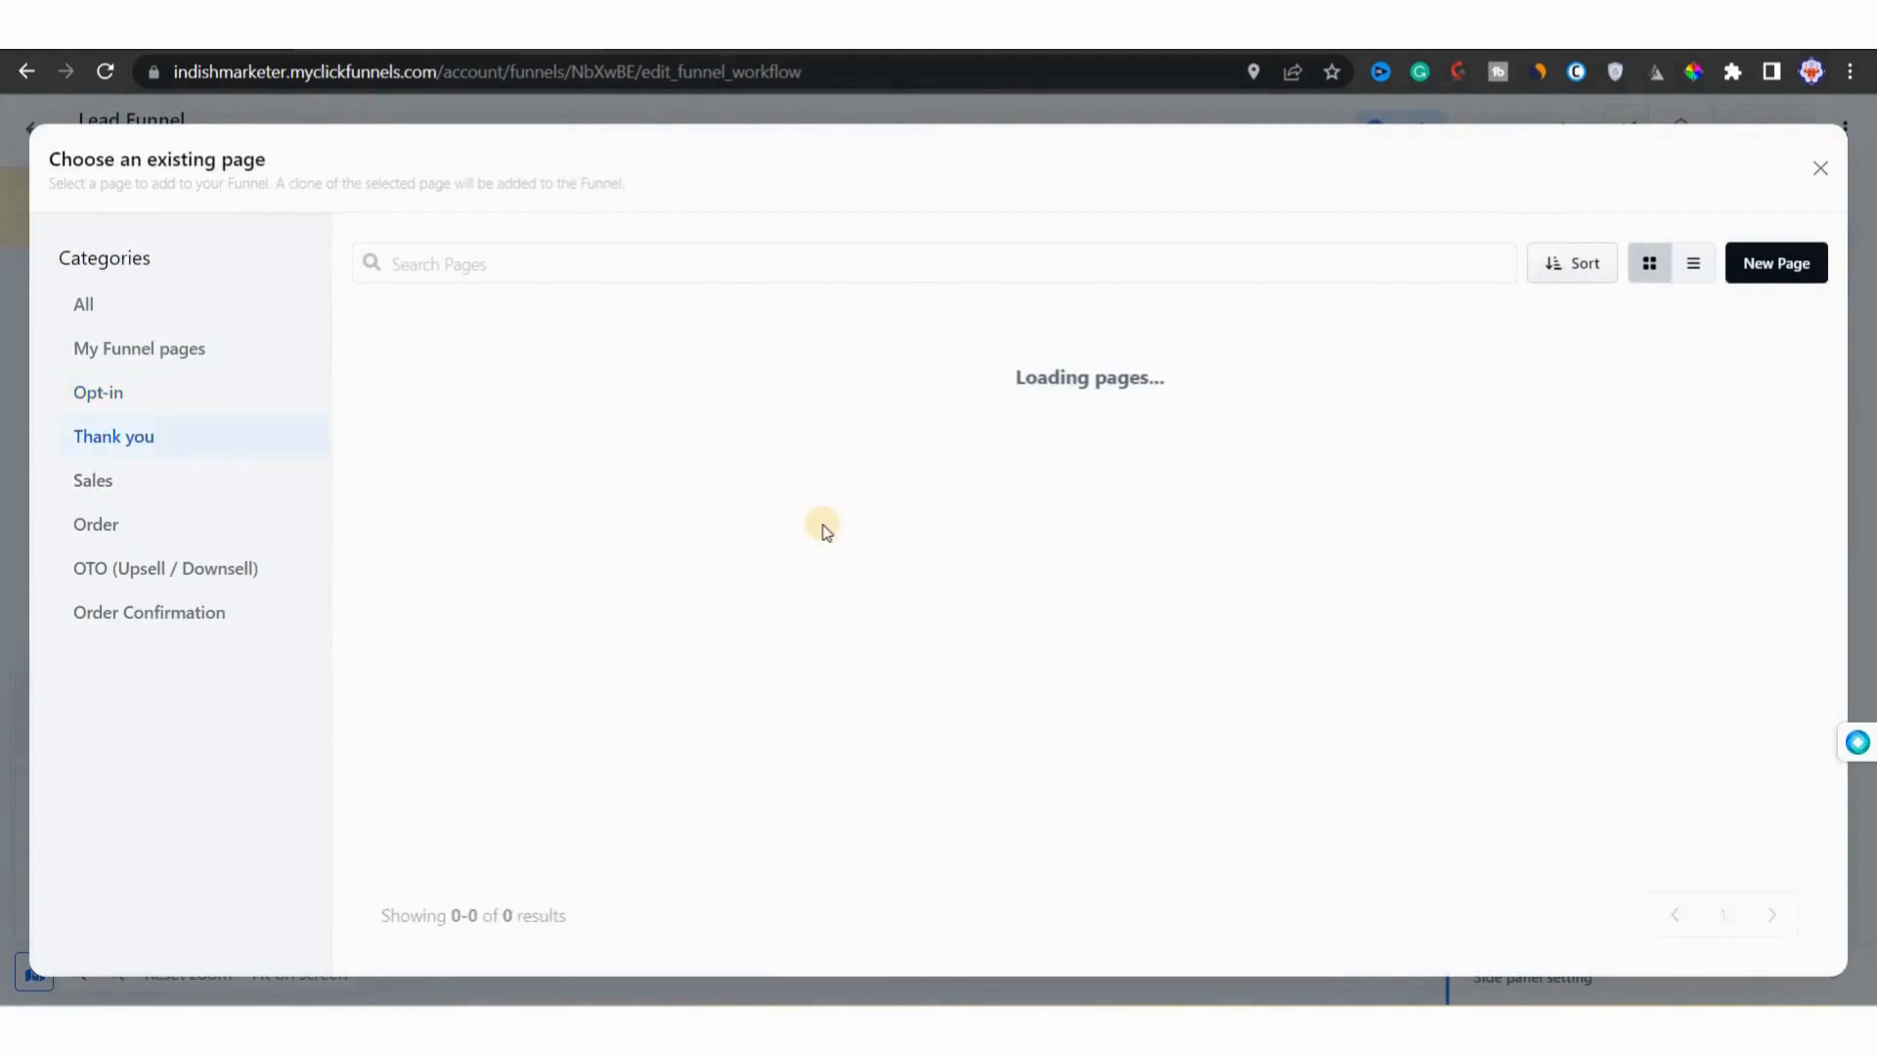
pyautogui.moveTo(825, 528)
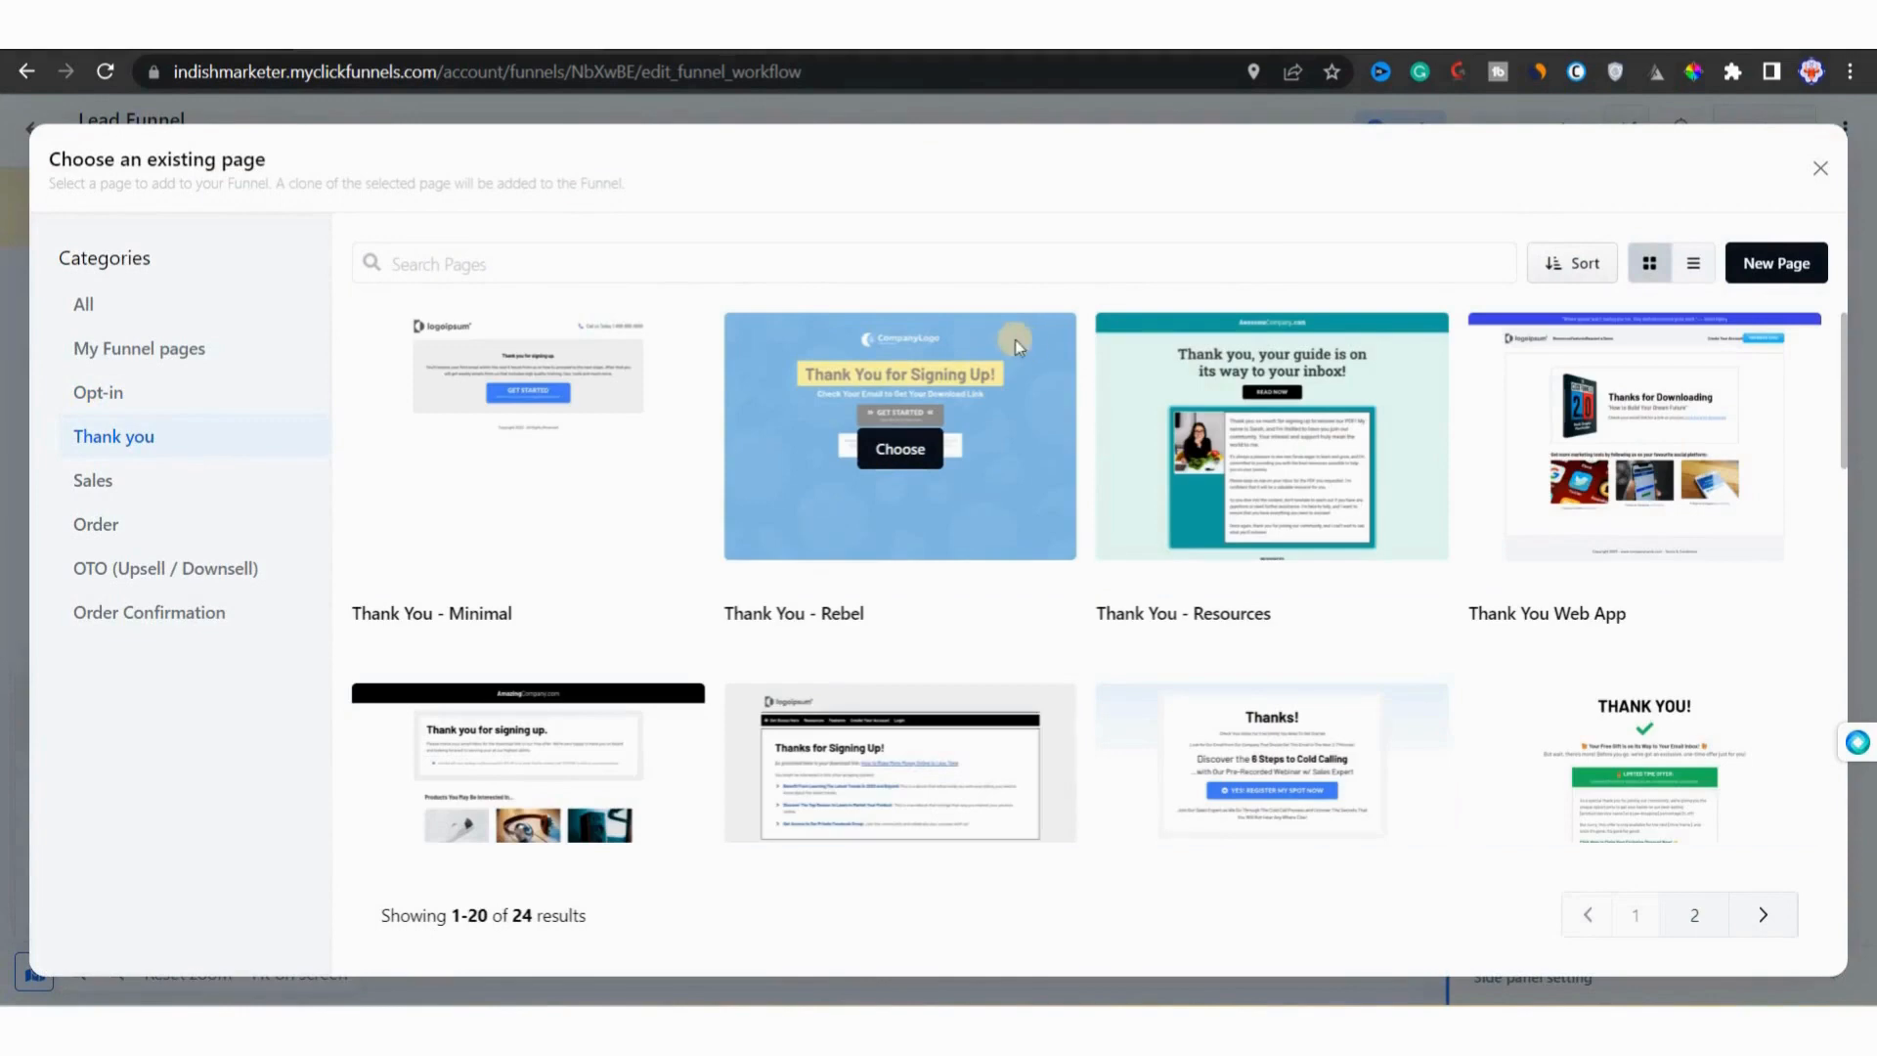
pyautogui.click(893, 449)
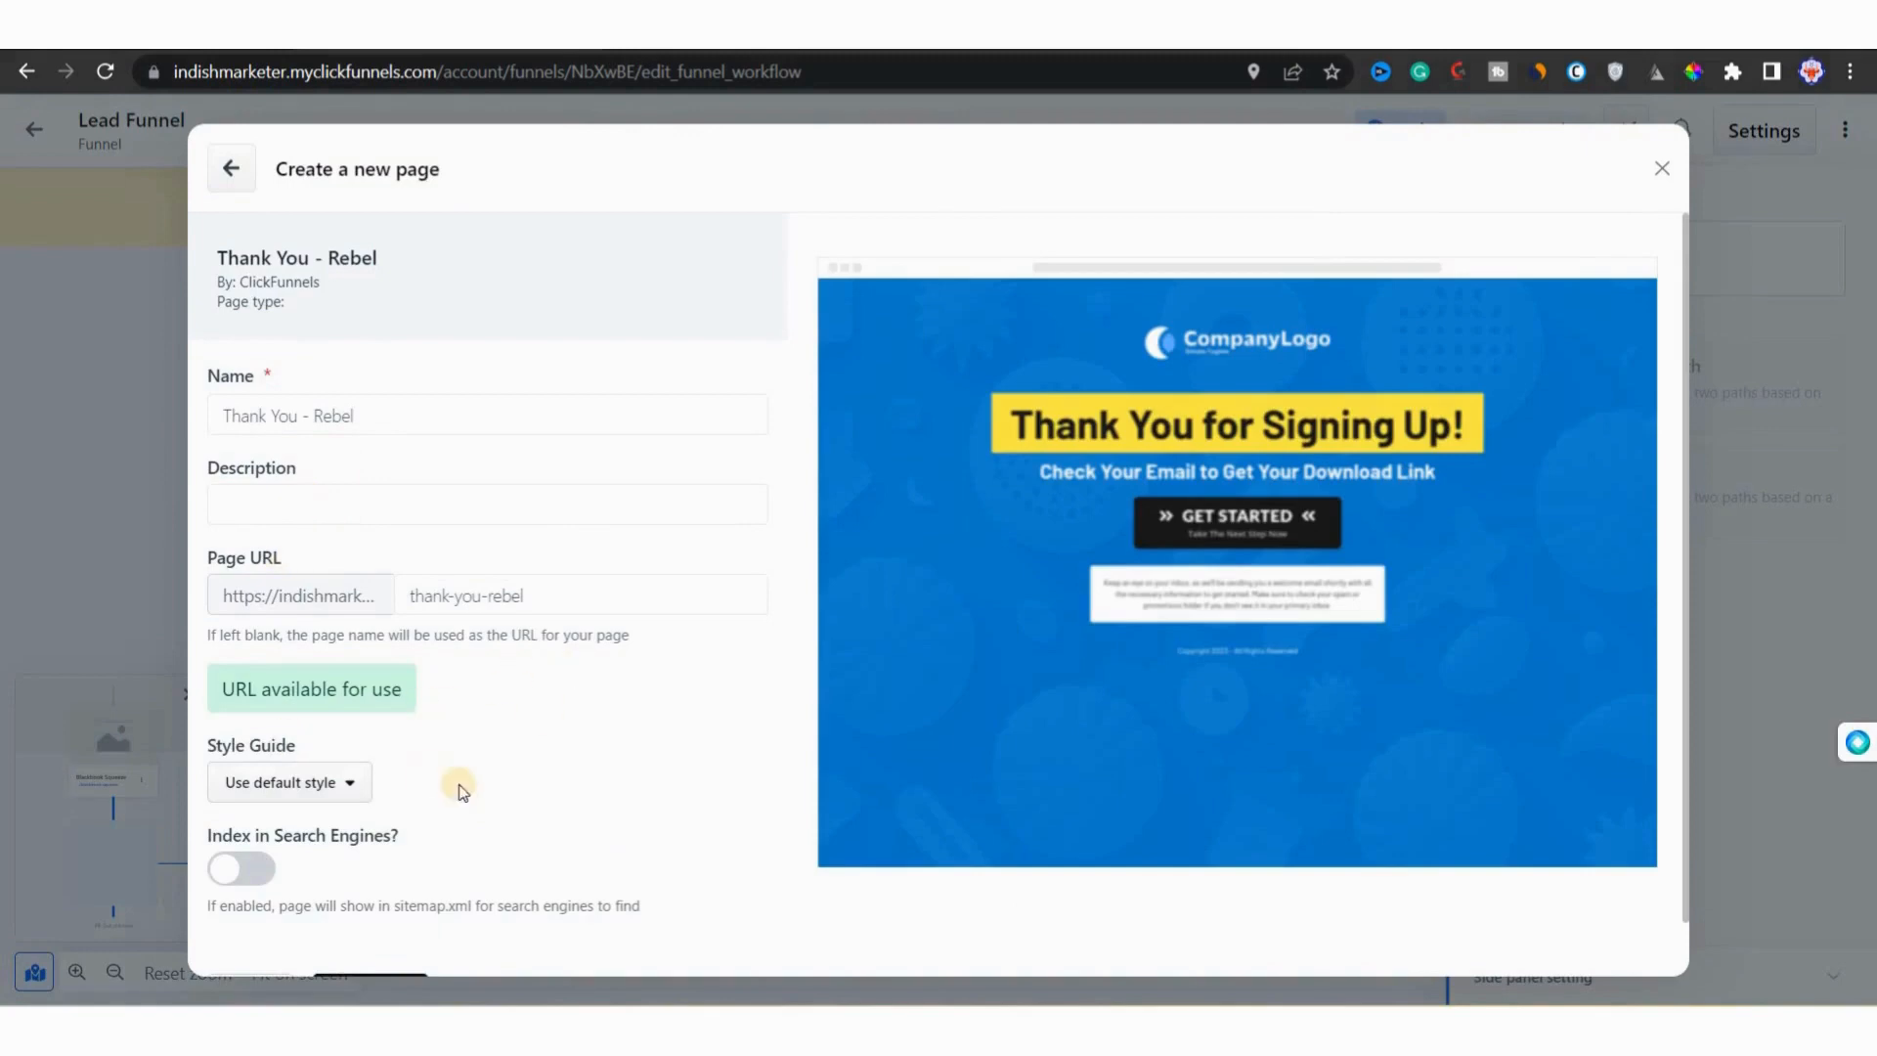
pyautogui.scroll(-1, 462, 792)
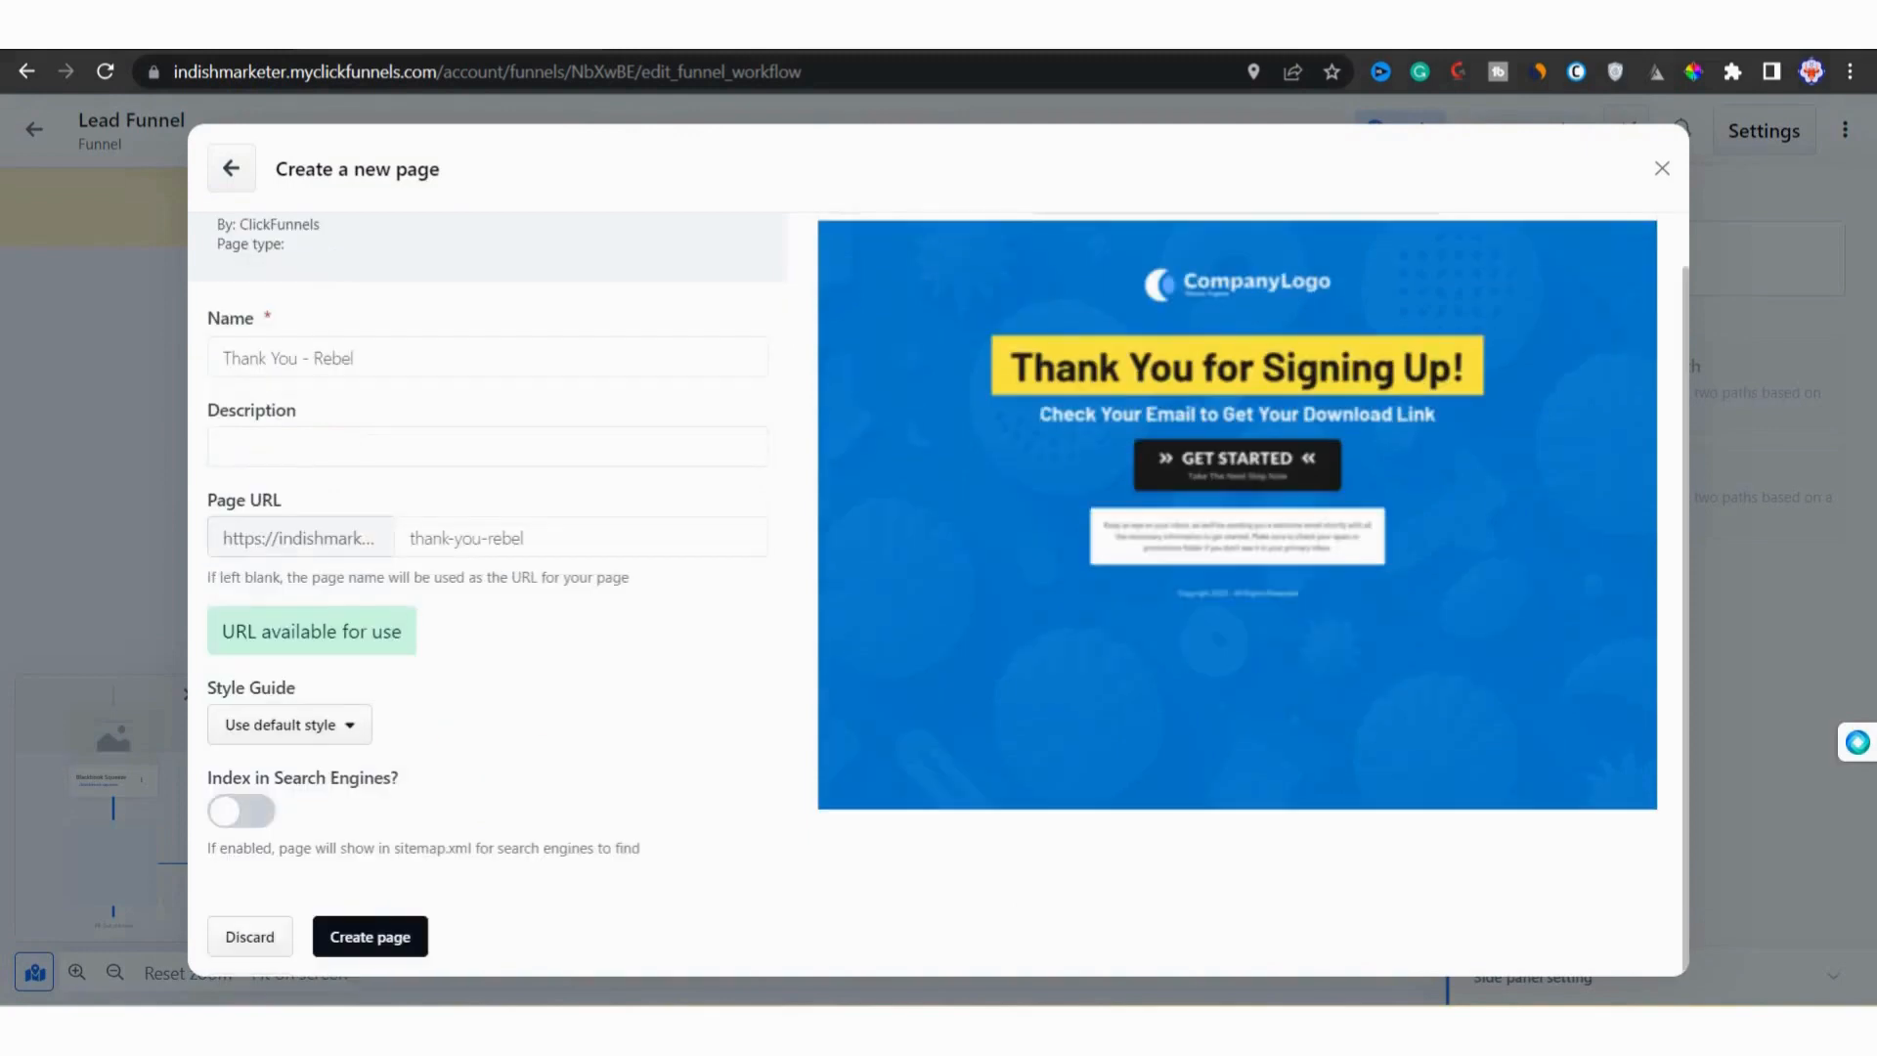
pyautogui.click(355, 939)
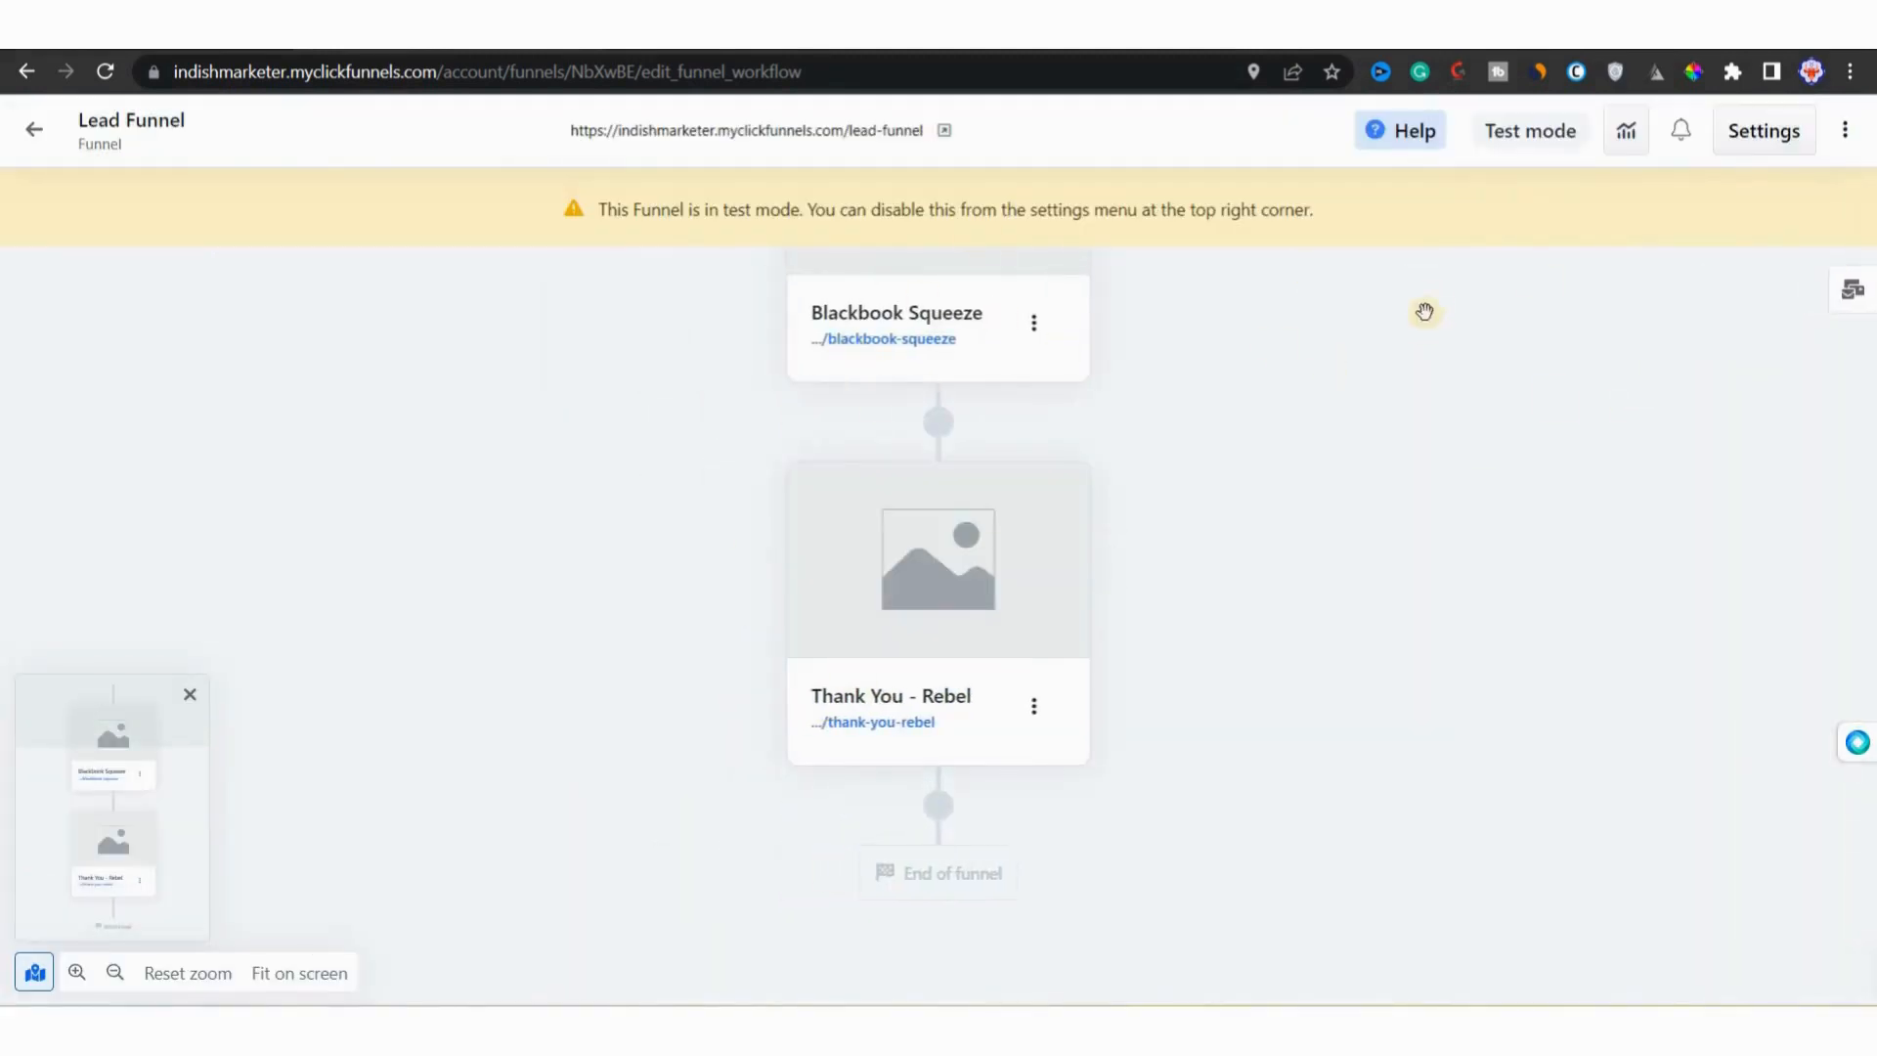
# Step: Assign indishmarketer.myclickfunnels.com as the Lead Funnel's domain and update the funnel settings
pyautogui.click(1739, 132)
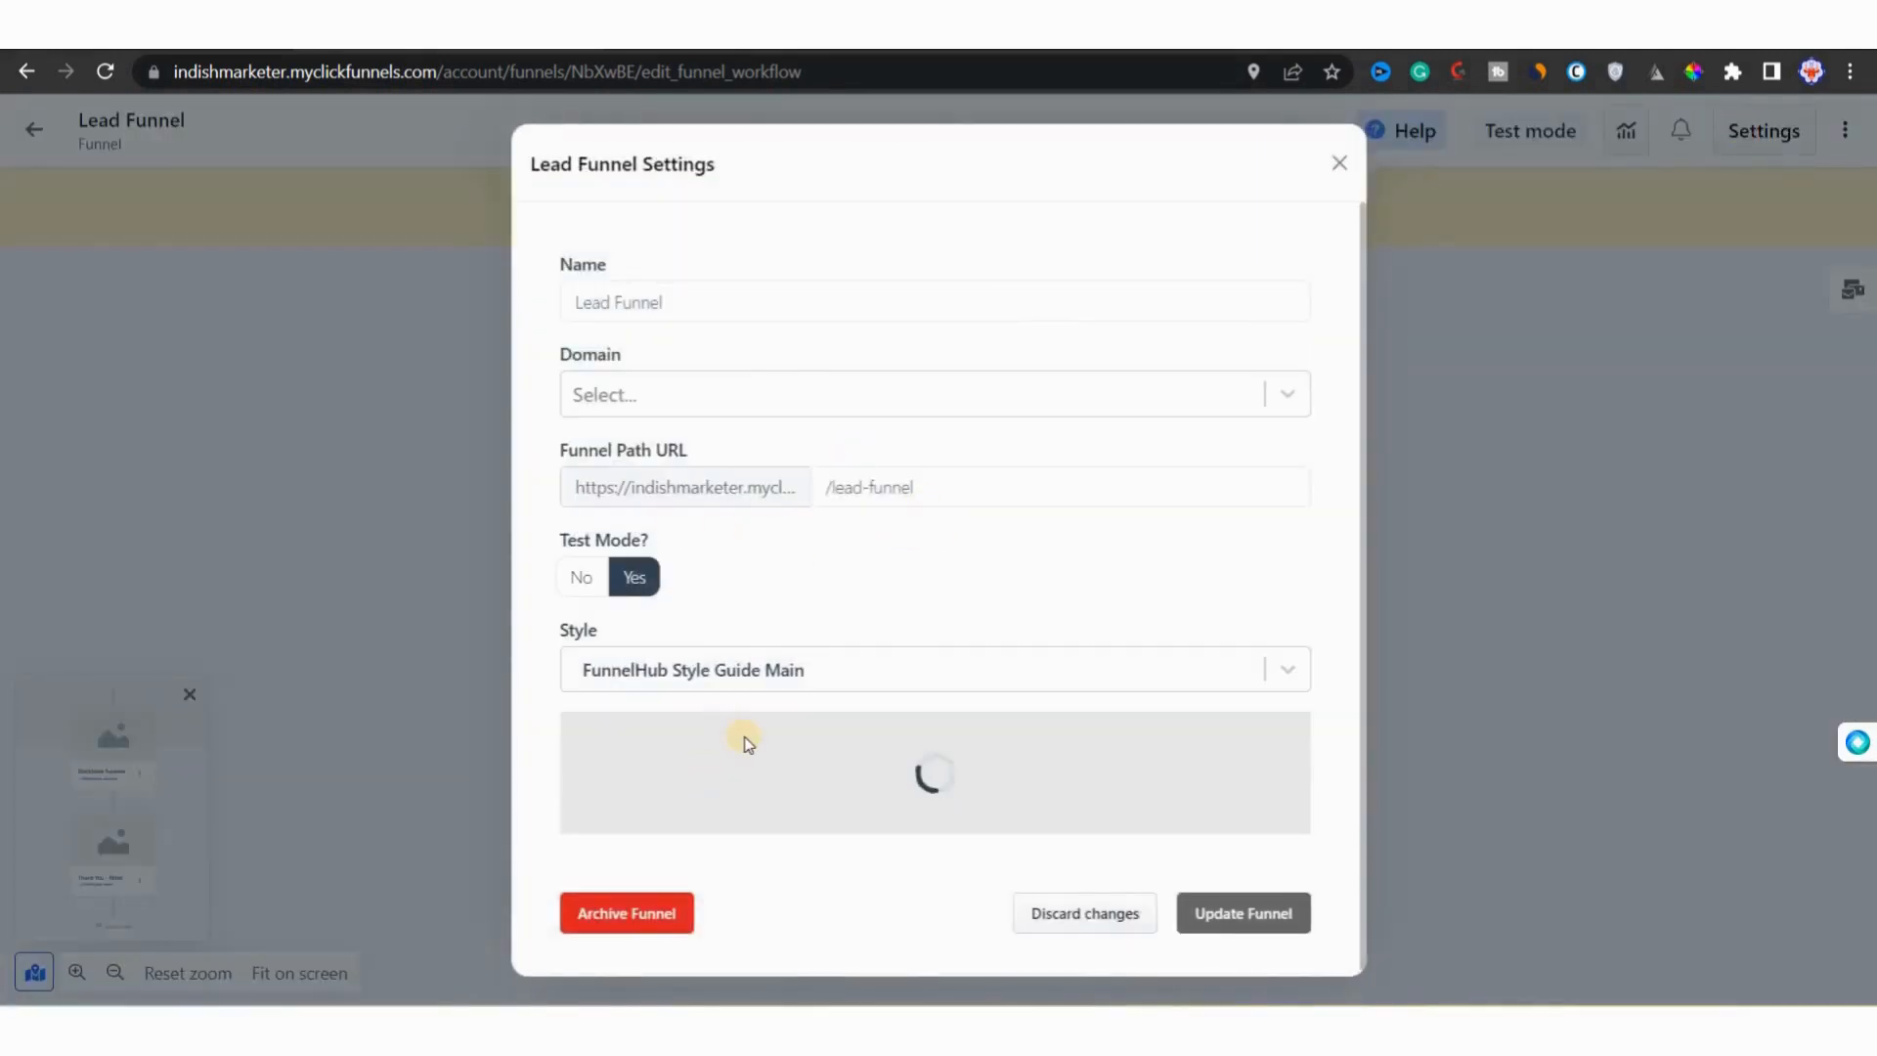
pyautogui.click(796, 388)
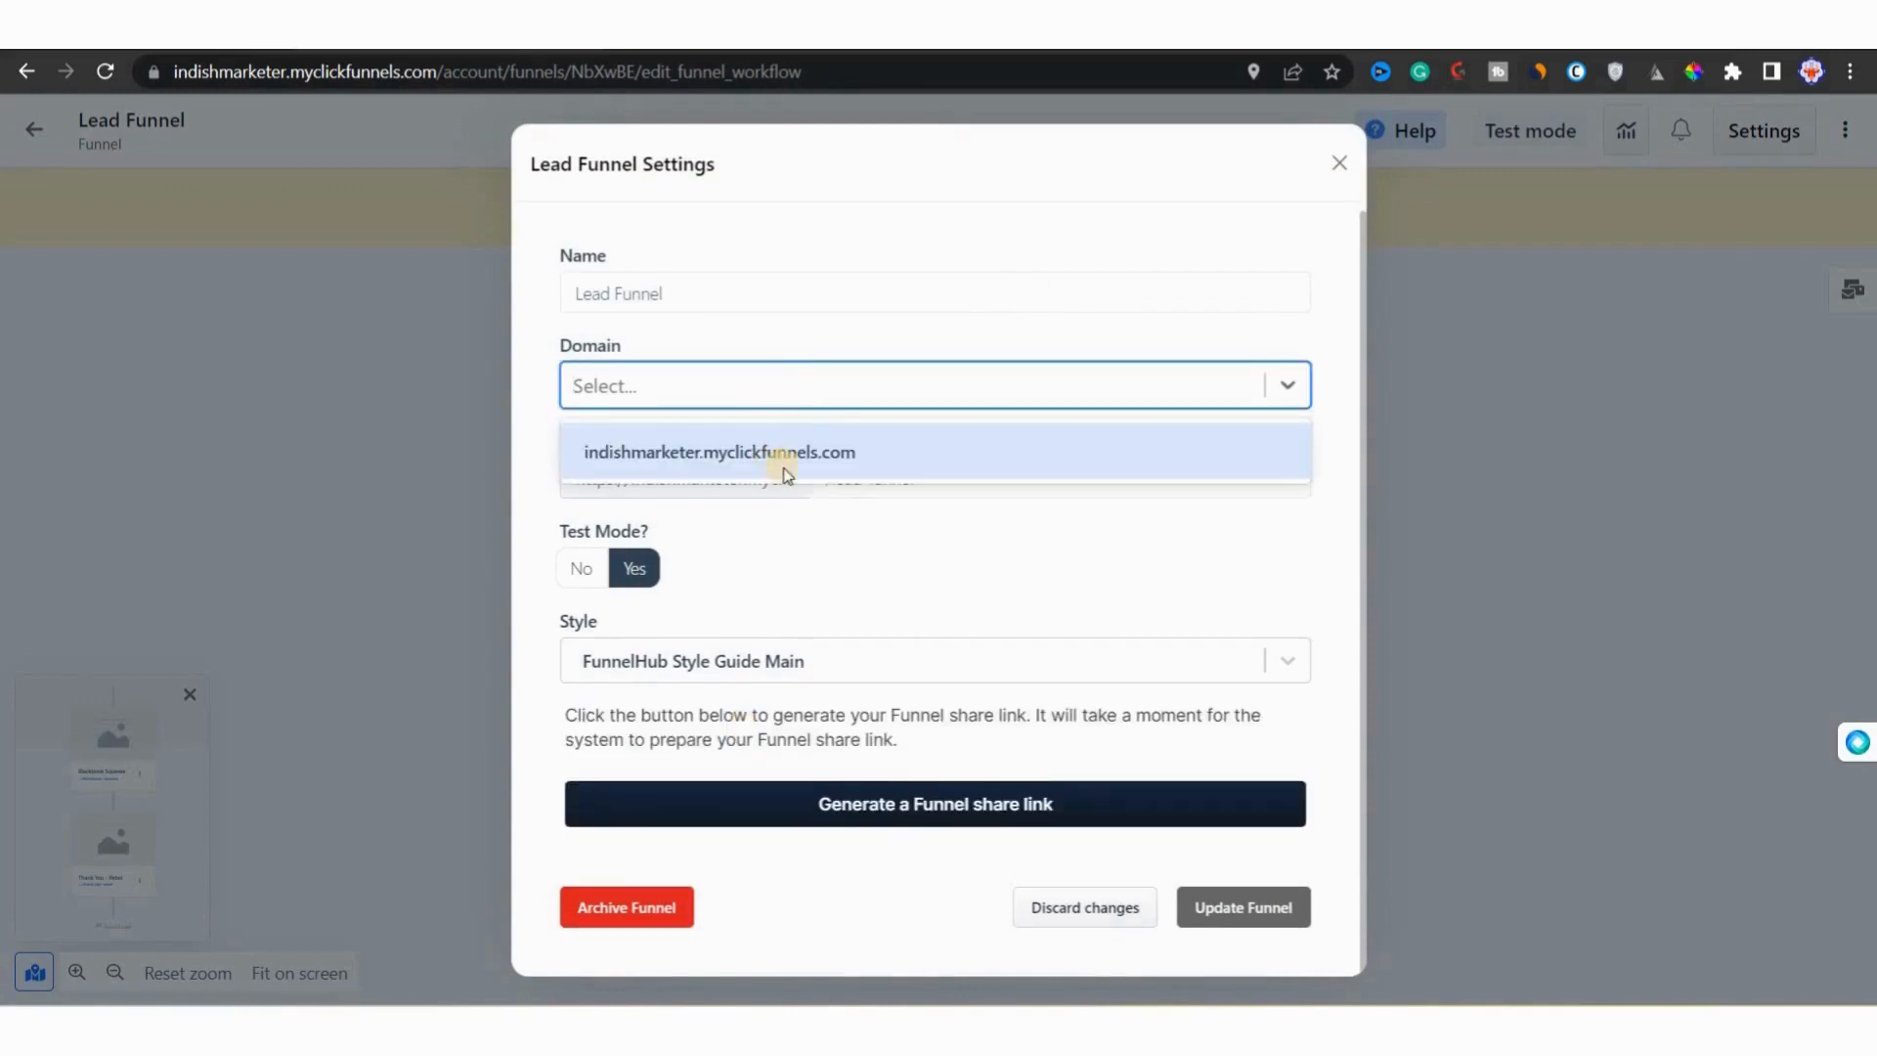
pyautogui.click(788, 455)
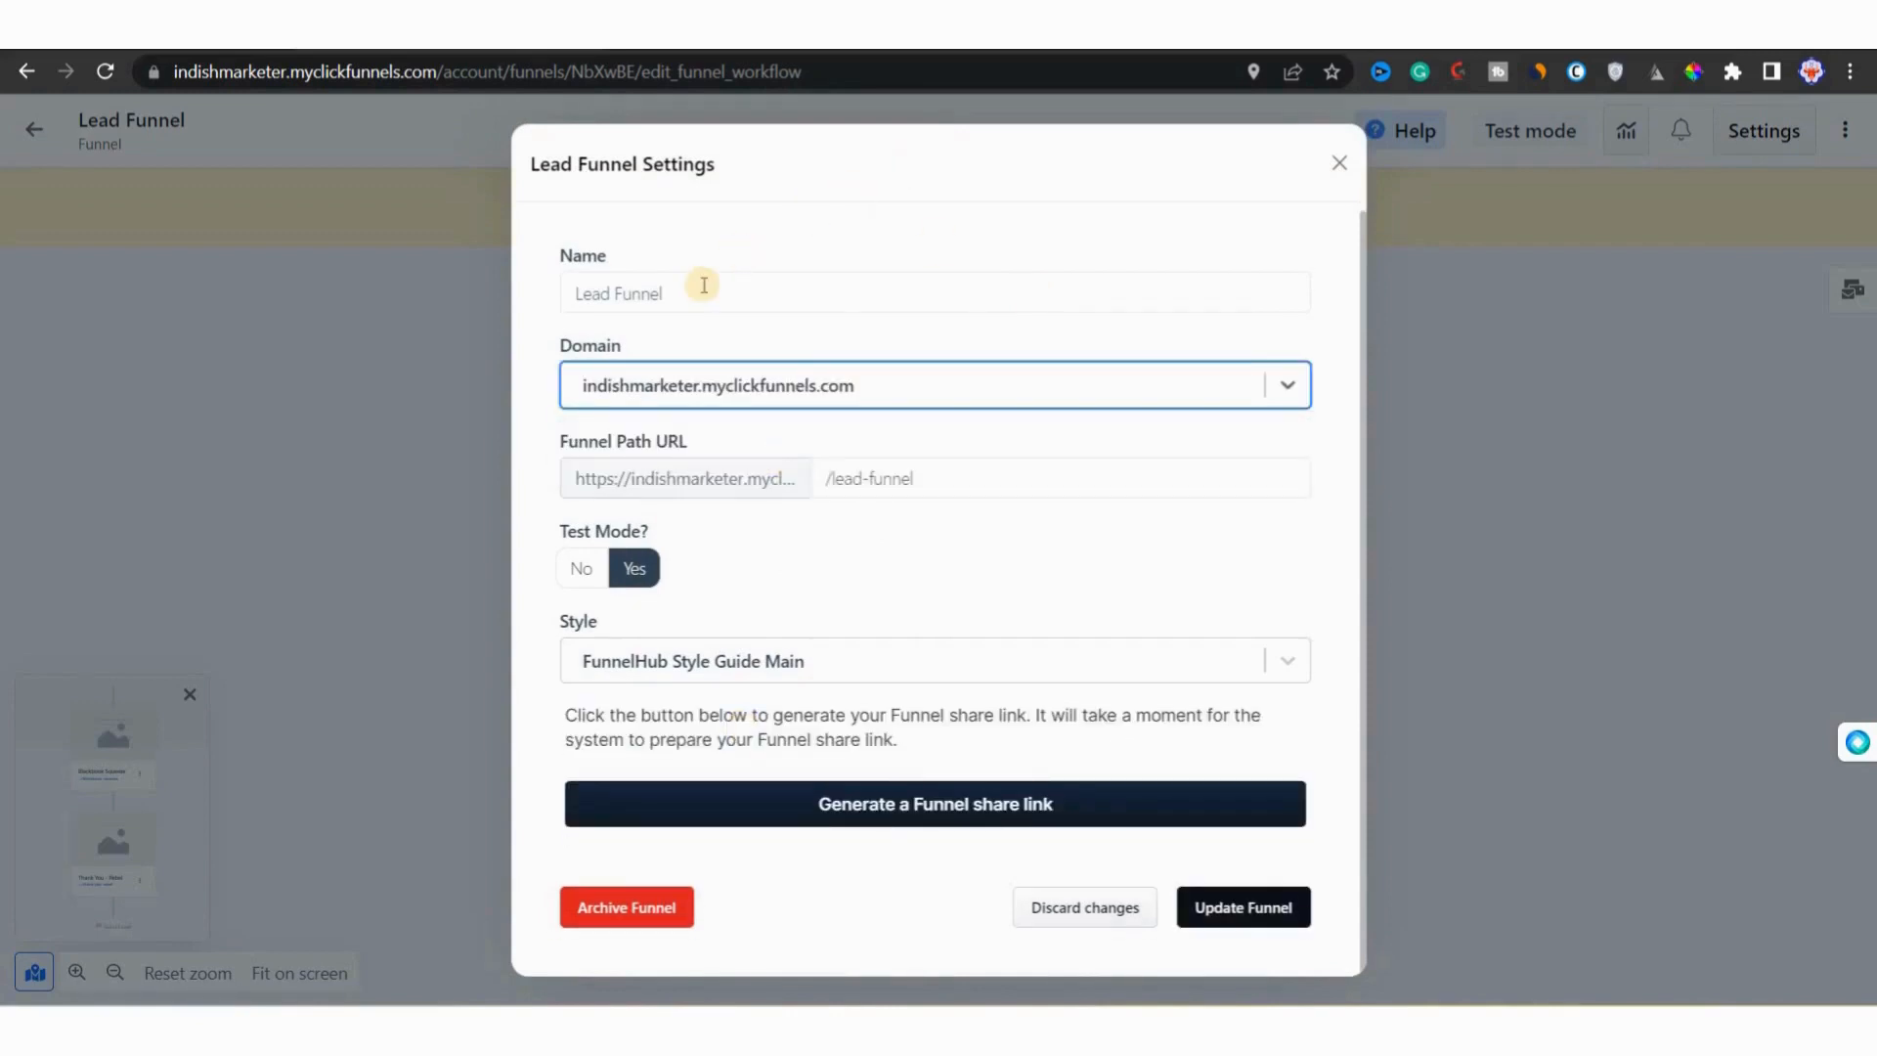
pyautogui.click(1240, 909)
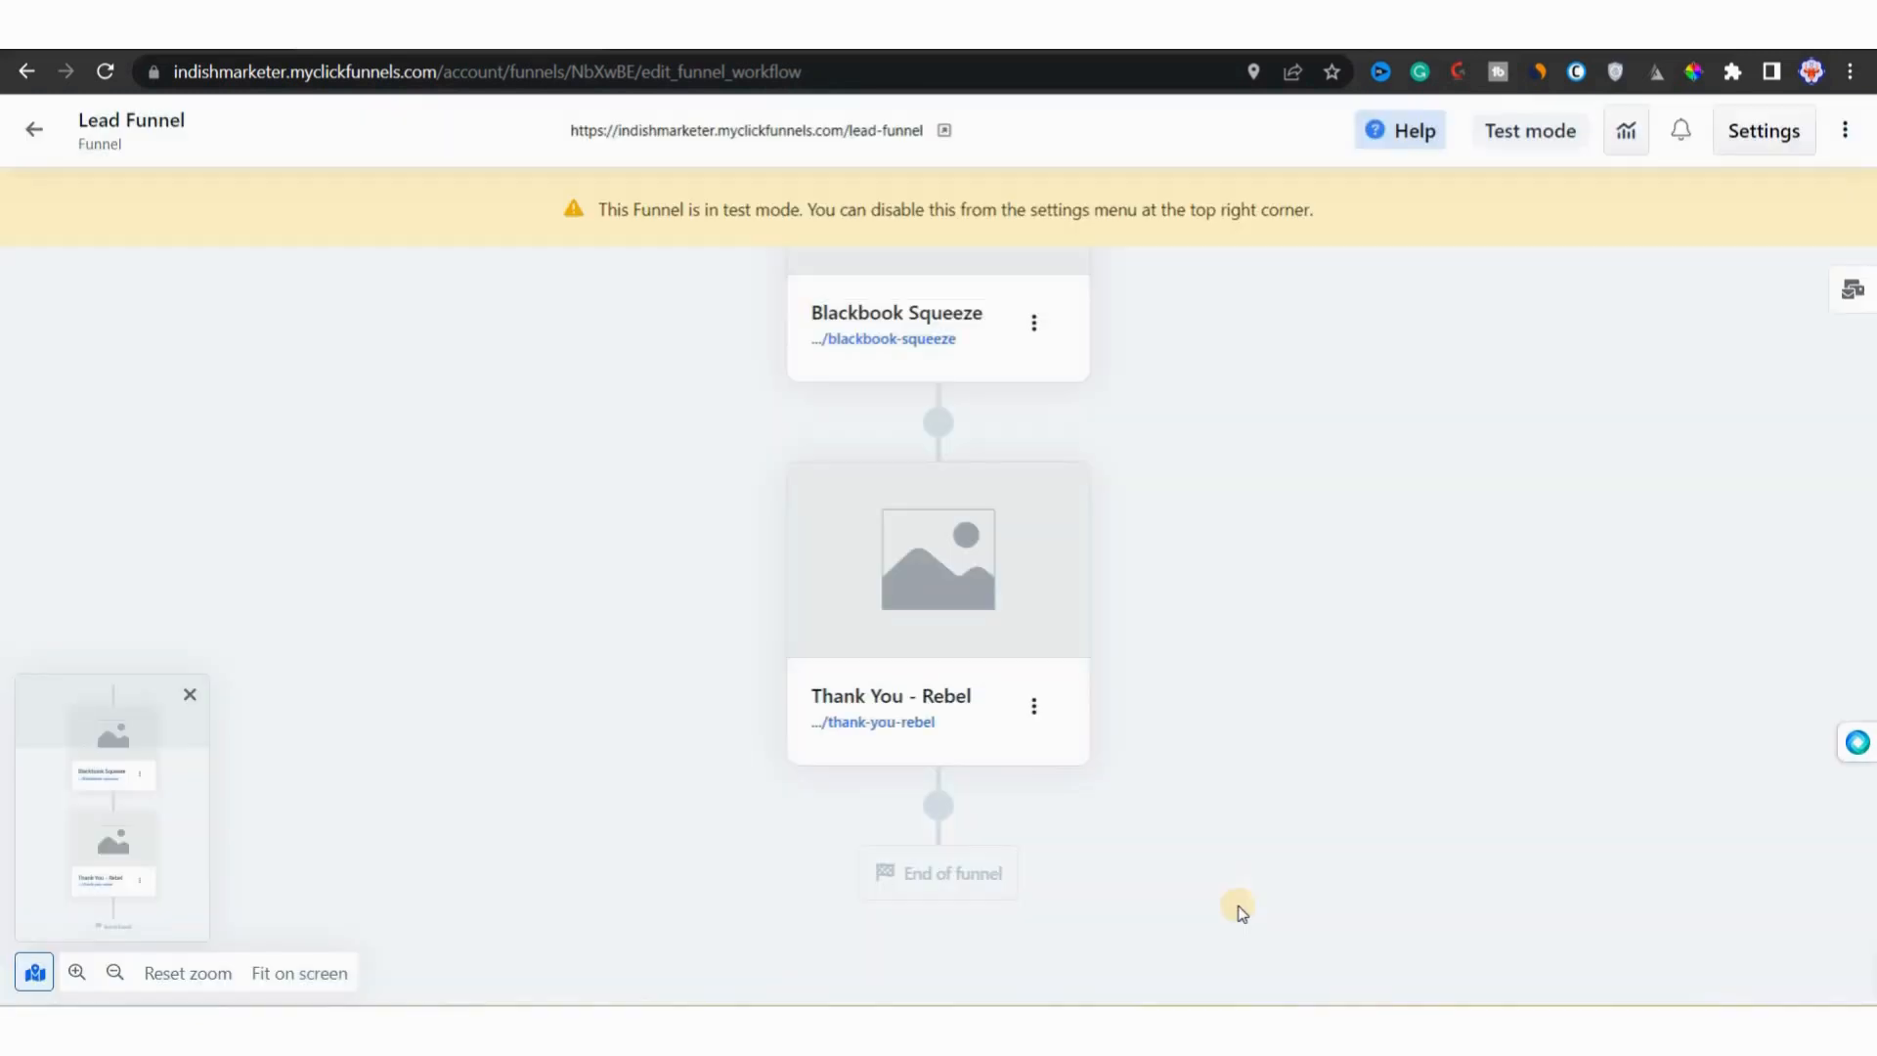
pyautogui.scroll(3, 1037, 587)
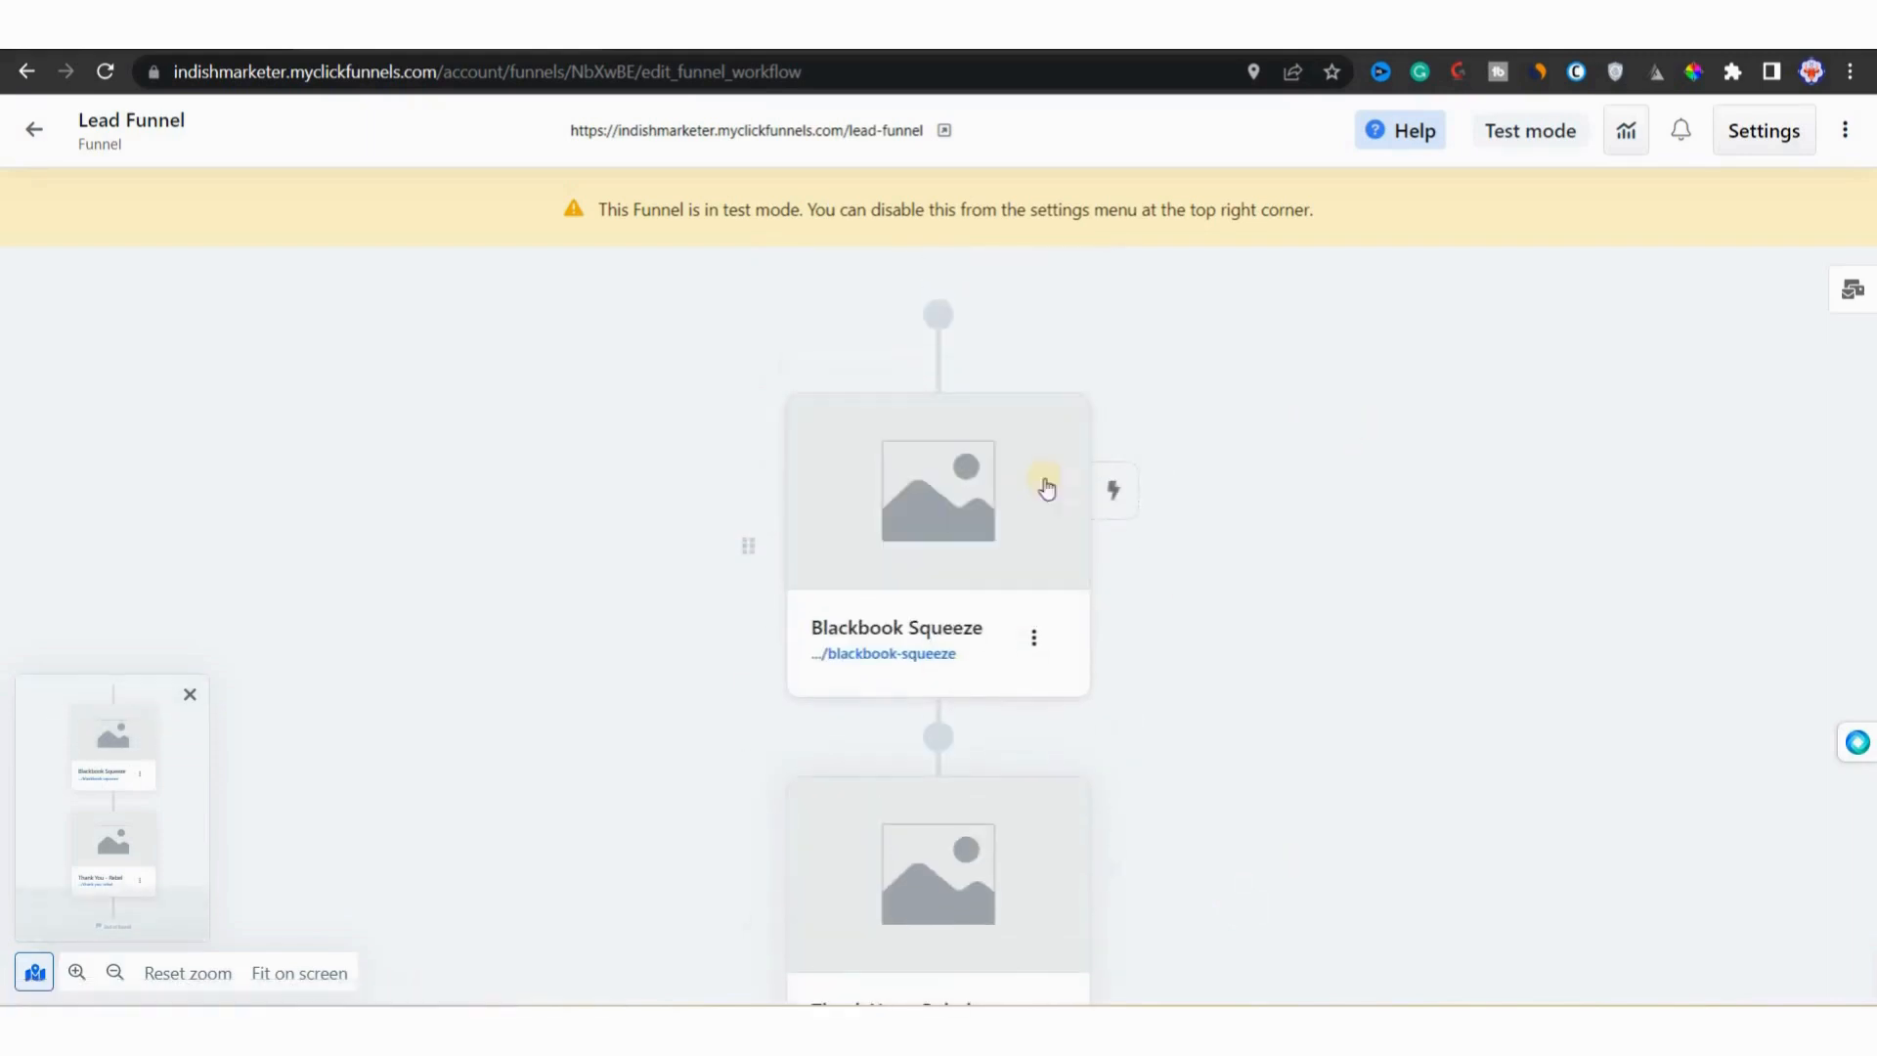
# Step: Open Blackbook Squeeze in the editor and rewrite the Instant Access paragraph to promote the OAC Framework guide
pyautogui.click(930, 462)
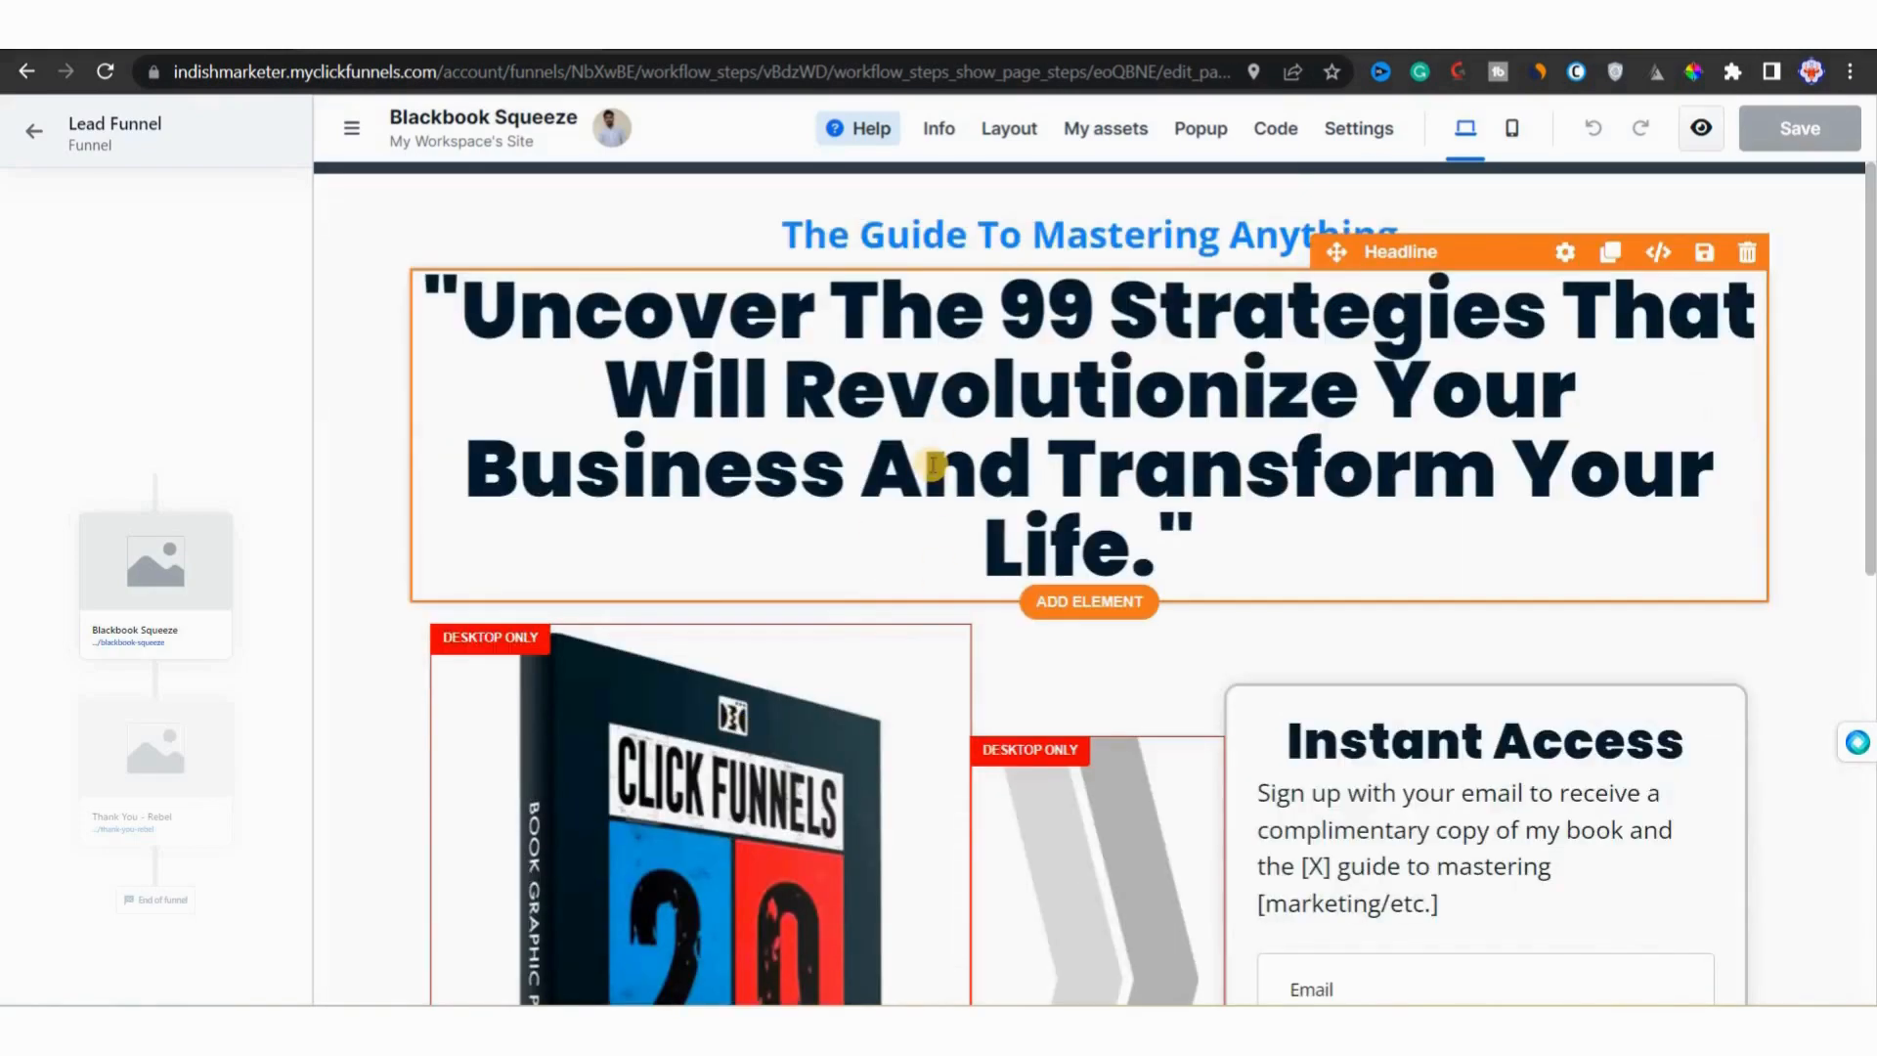
pyautogui.scroll(-4, 955, 513)
pyautogui.scroll(-5, 956, 514)
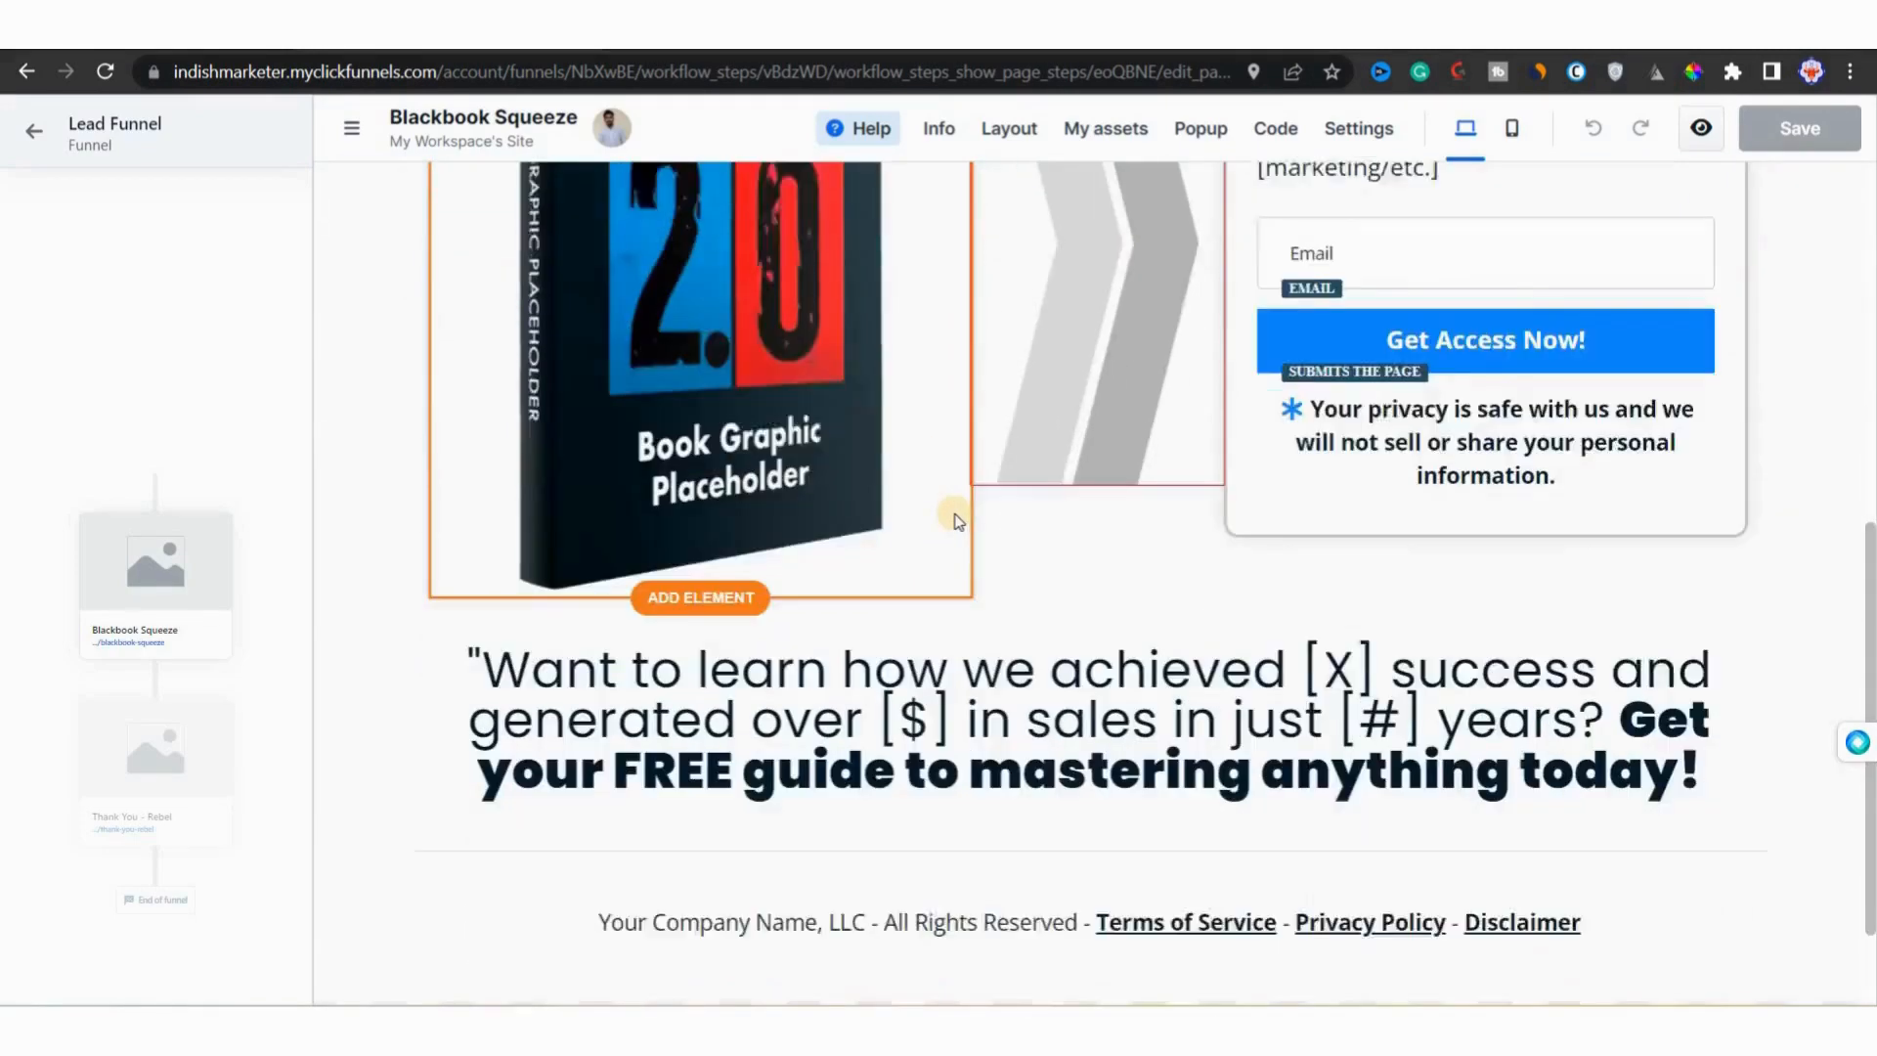
pyautogui.scroll(9, 955, 513)
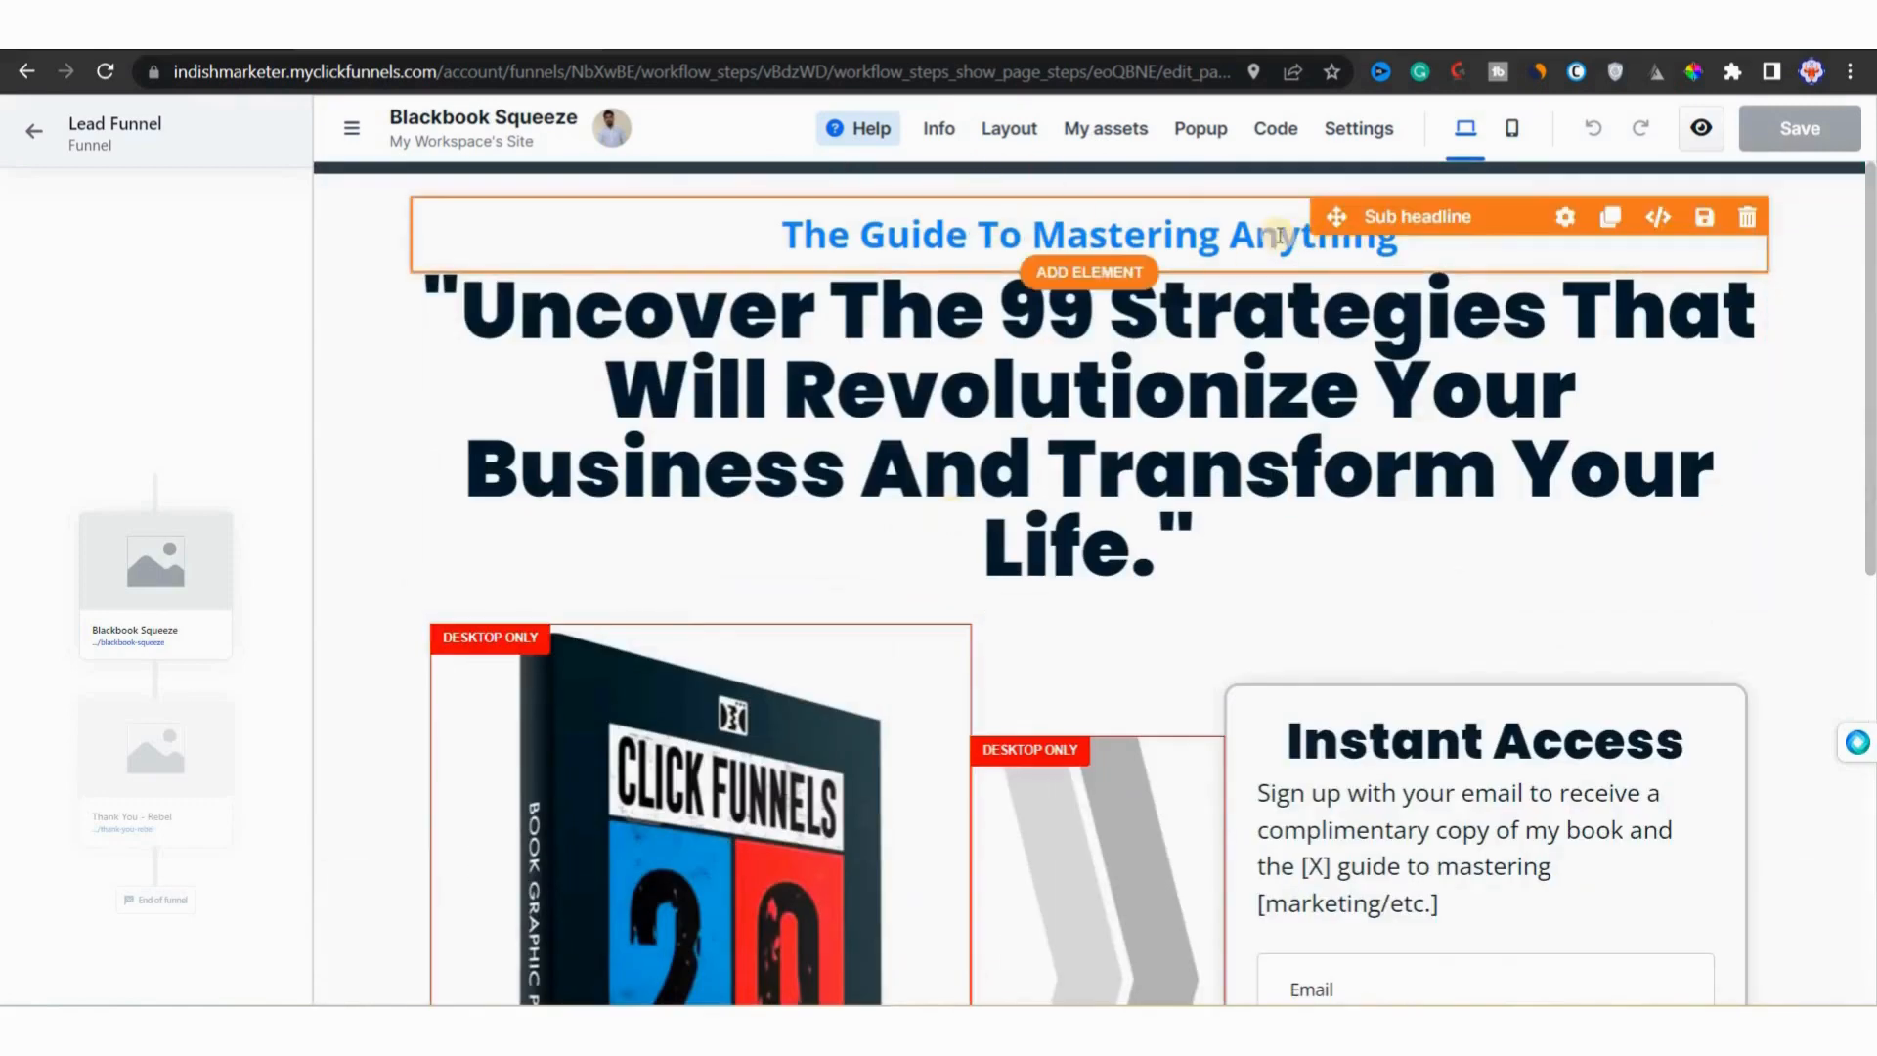
pyautogui.scroll(-7, 1002, 652)
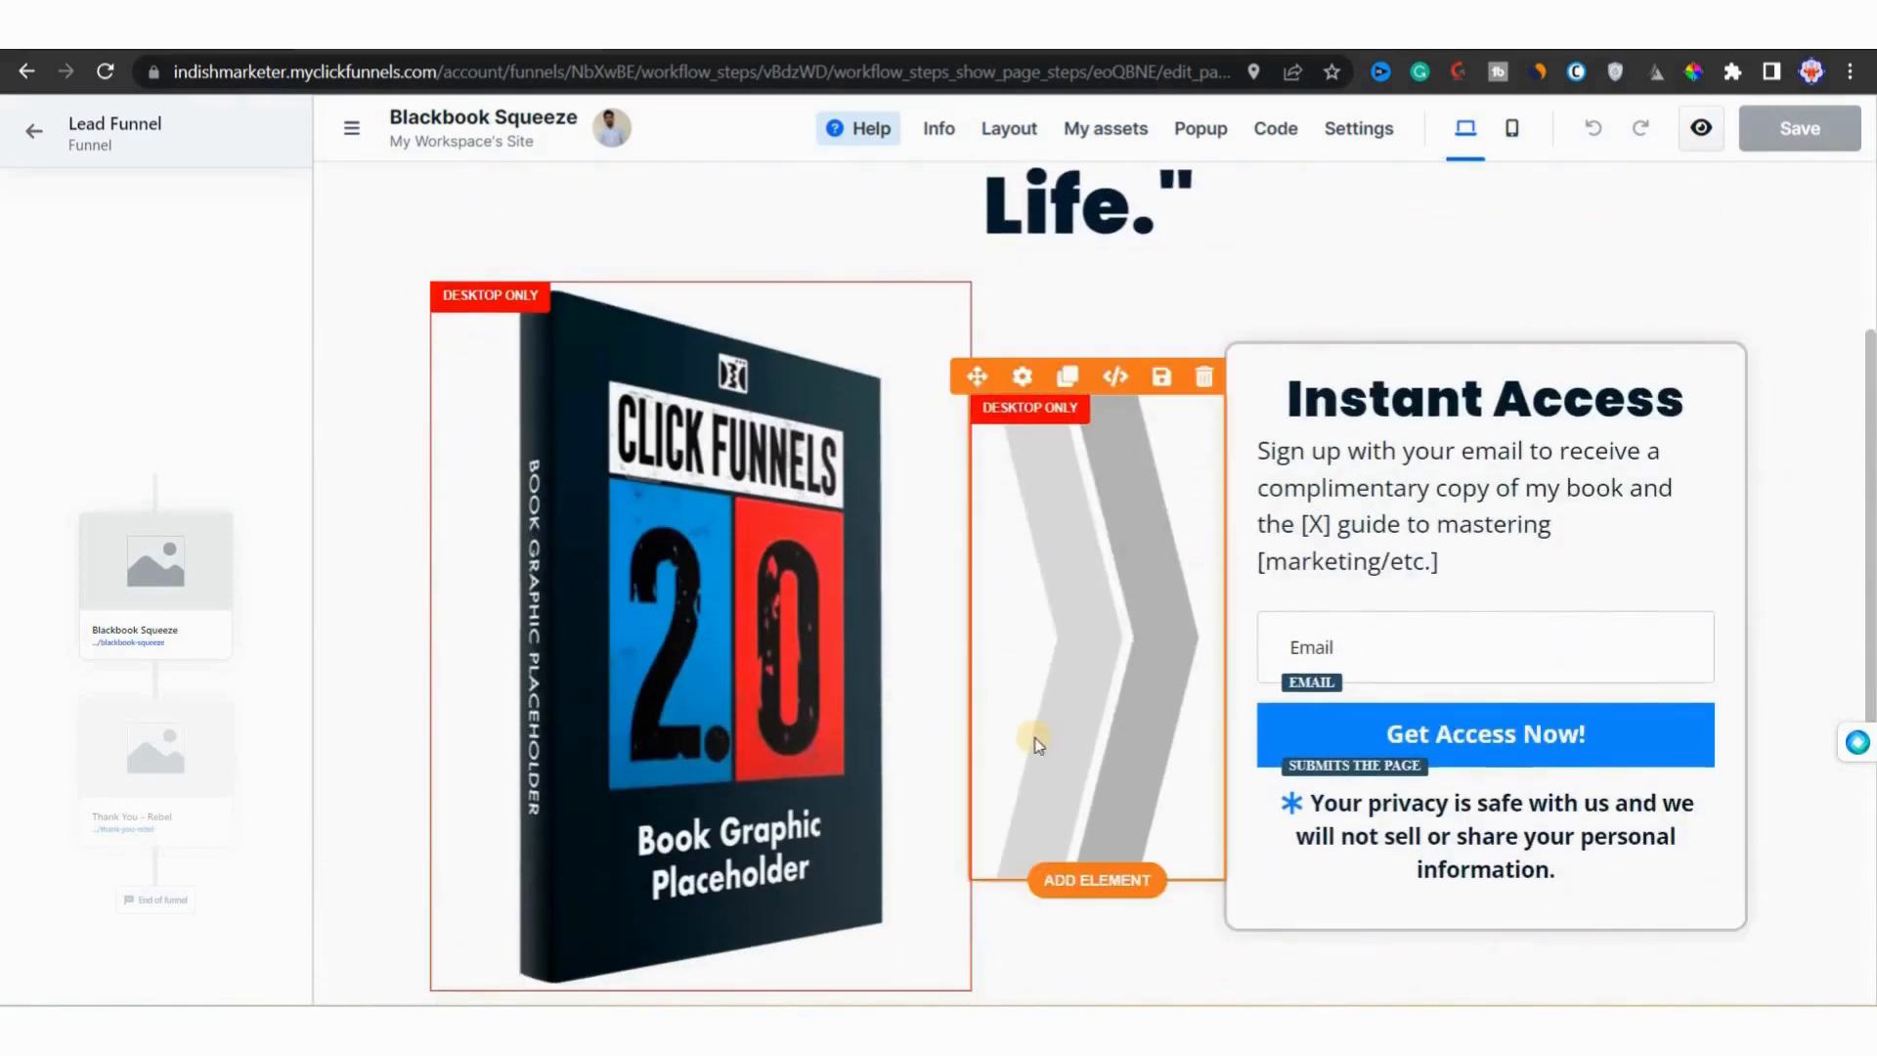
pyautogui.scroll(-1, 1037, 743)
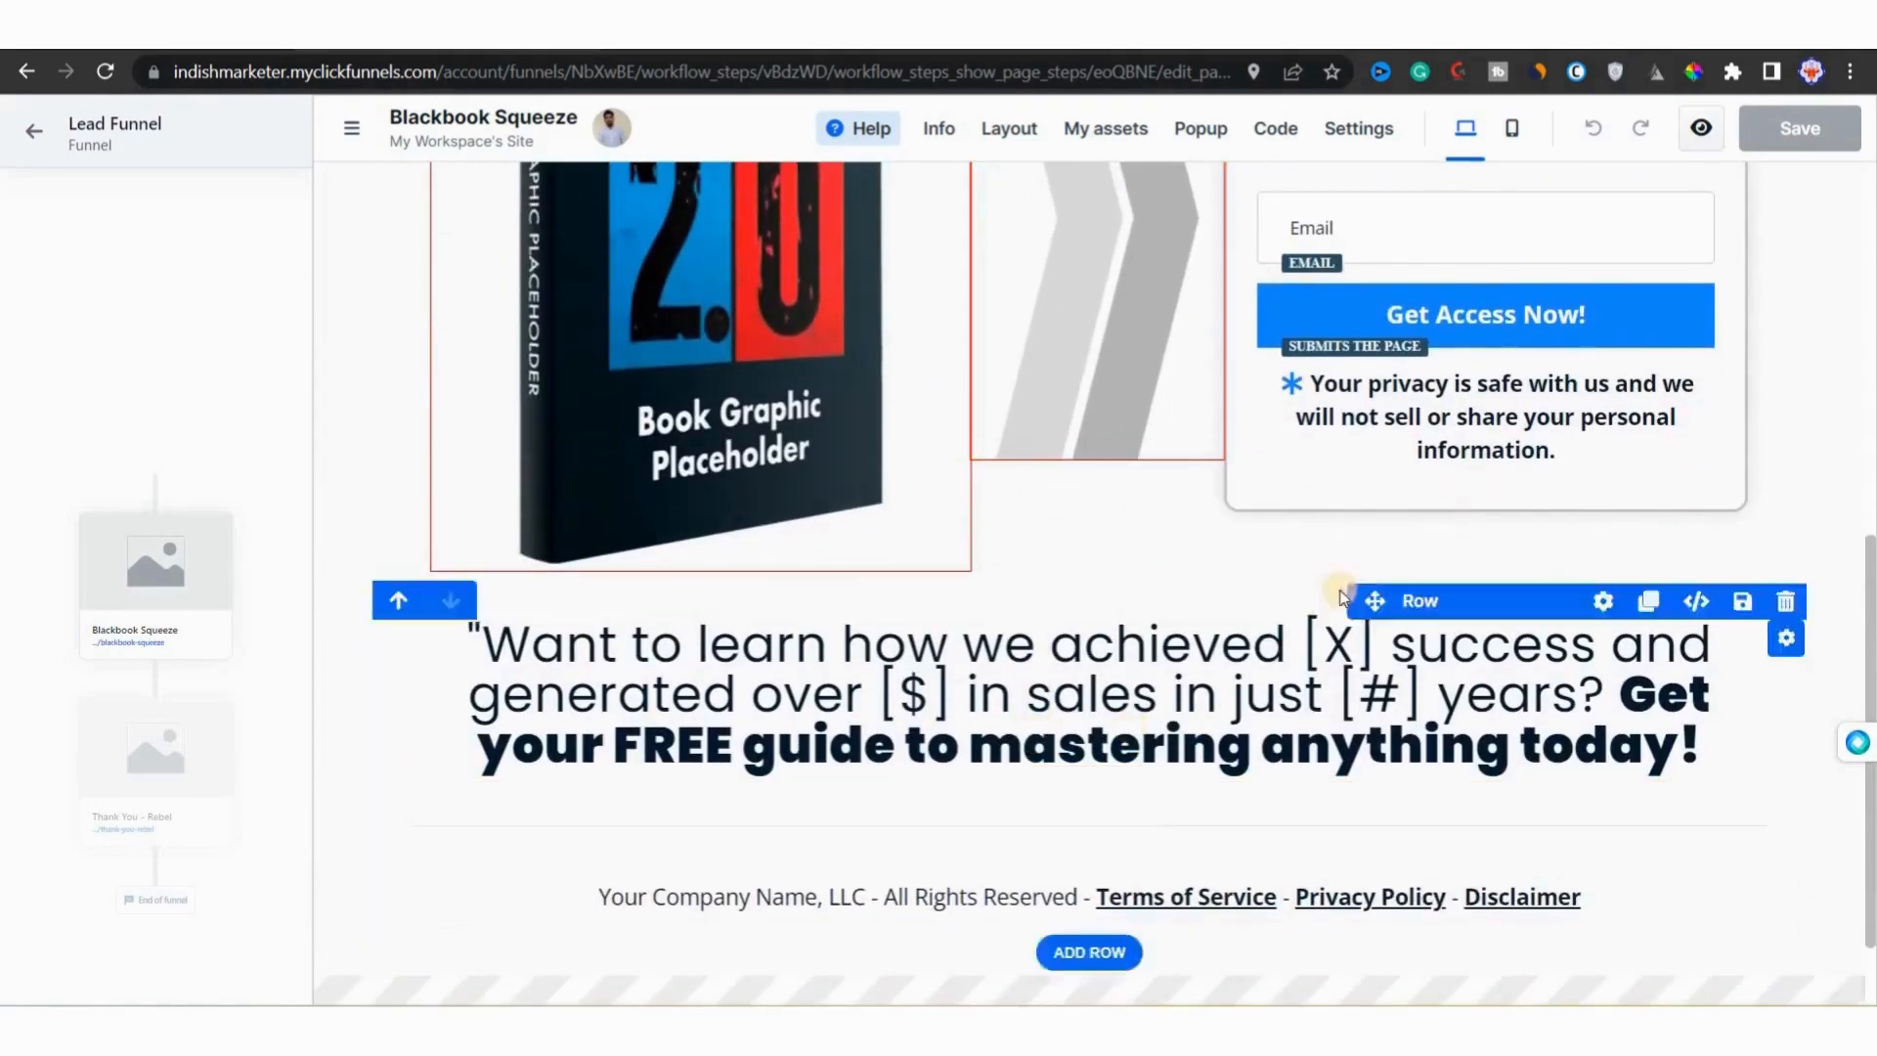
pyautogui.scroll(8, 1056, 655)
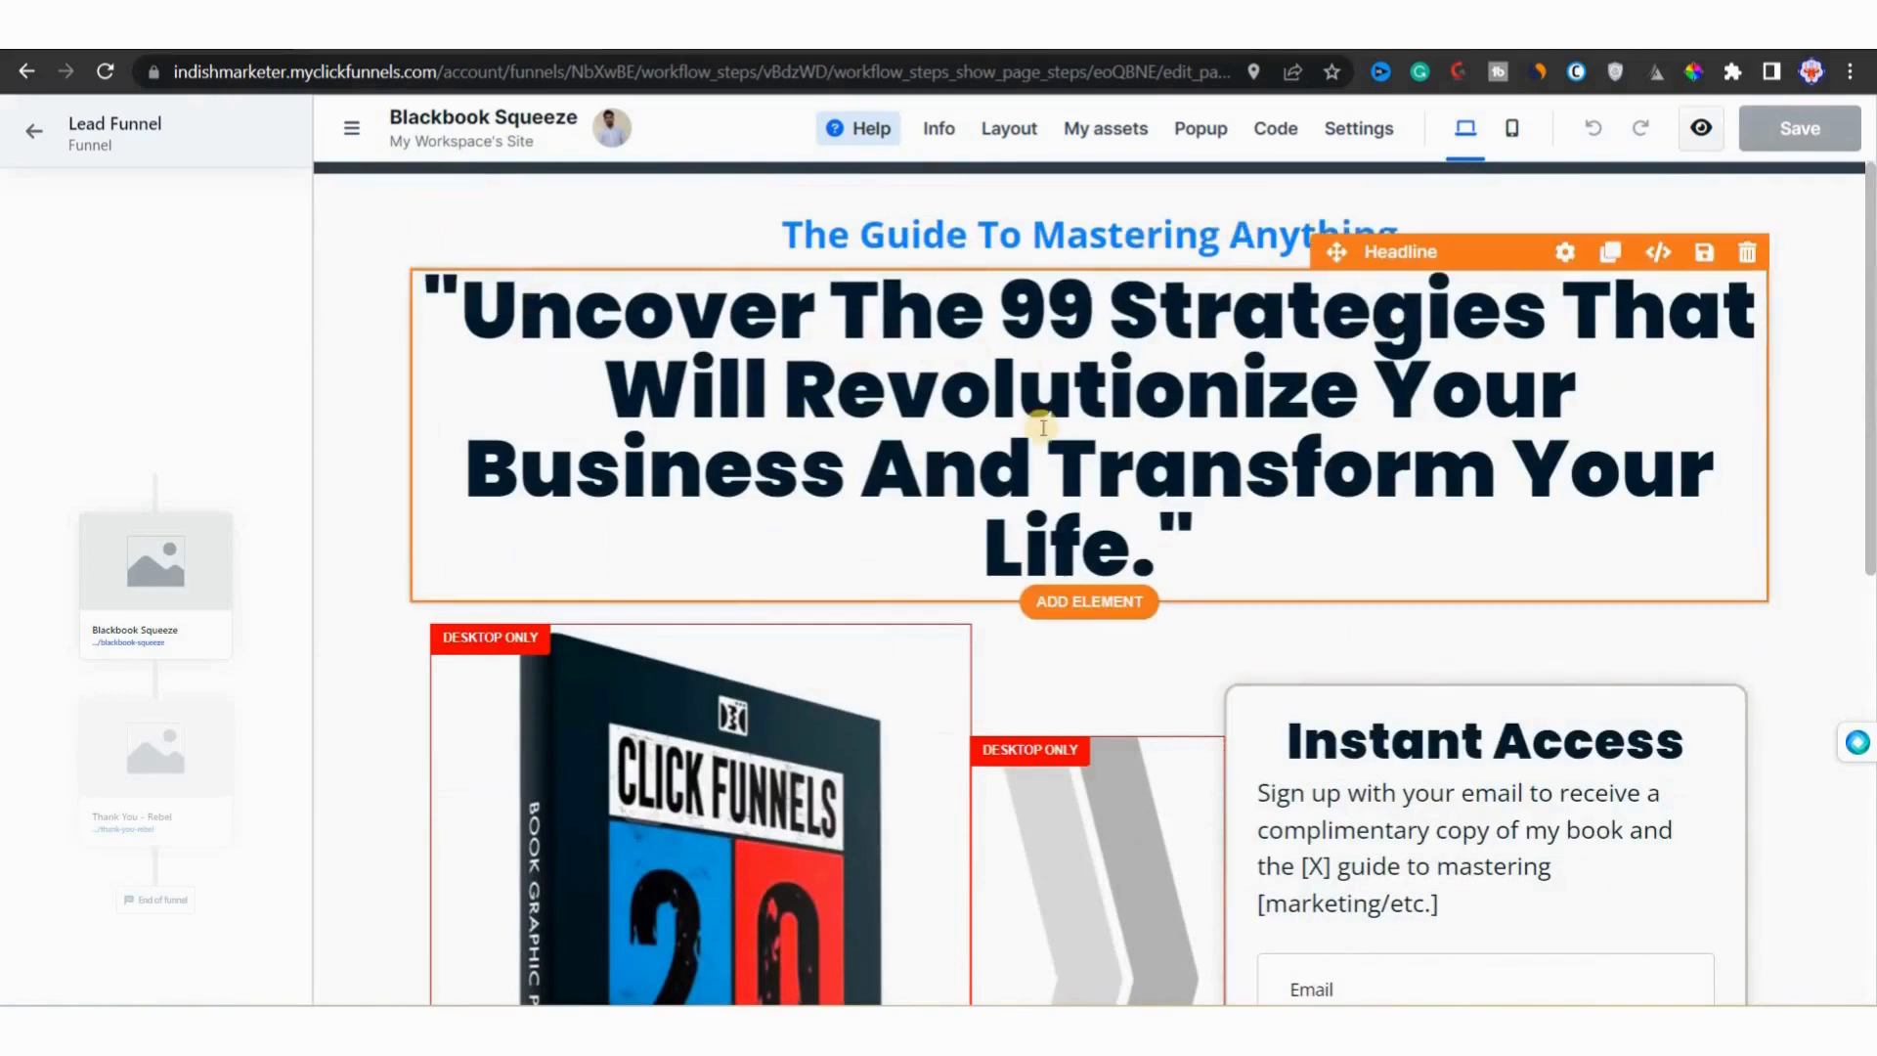
pyautogui.scroll(-4, 1043, 428)
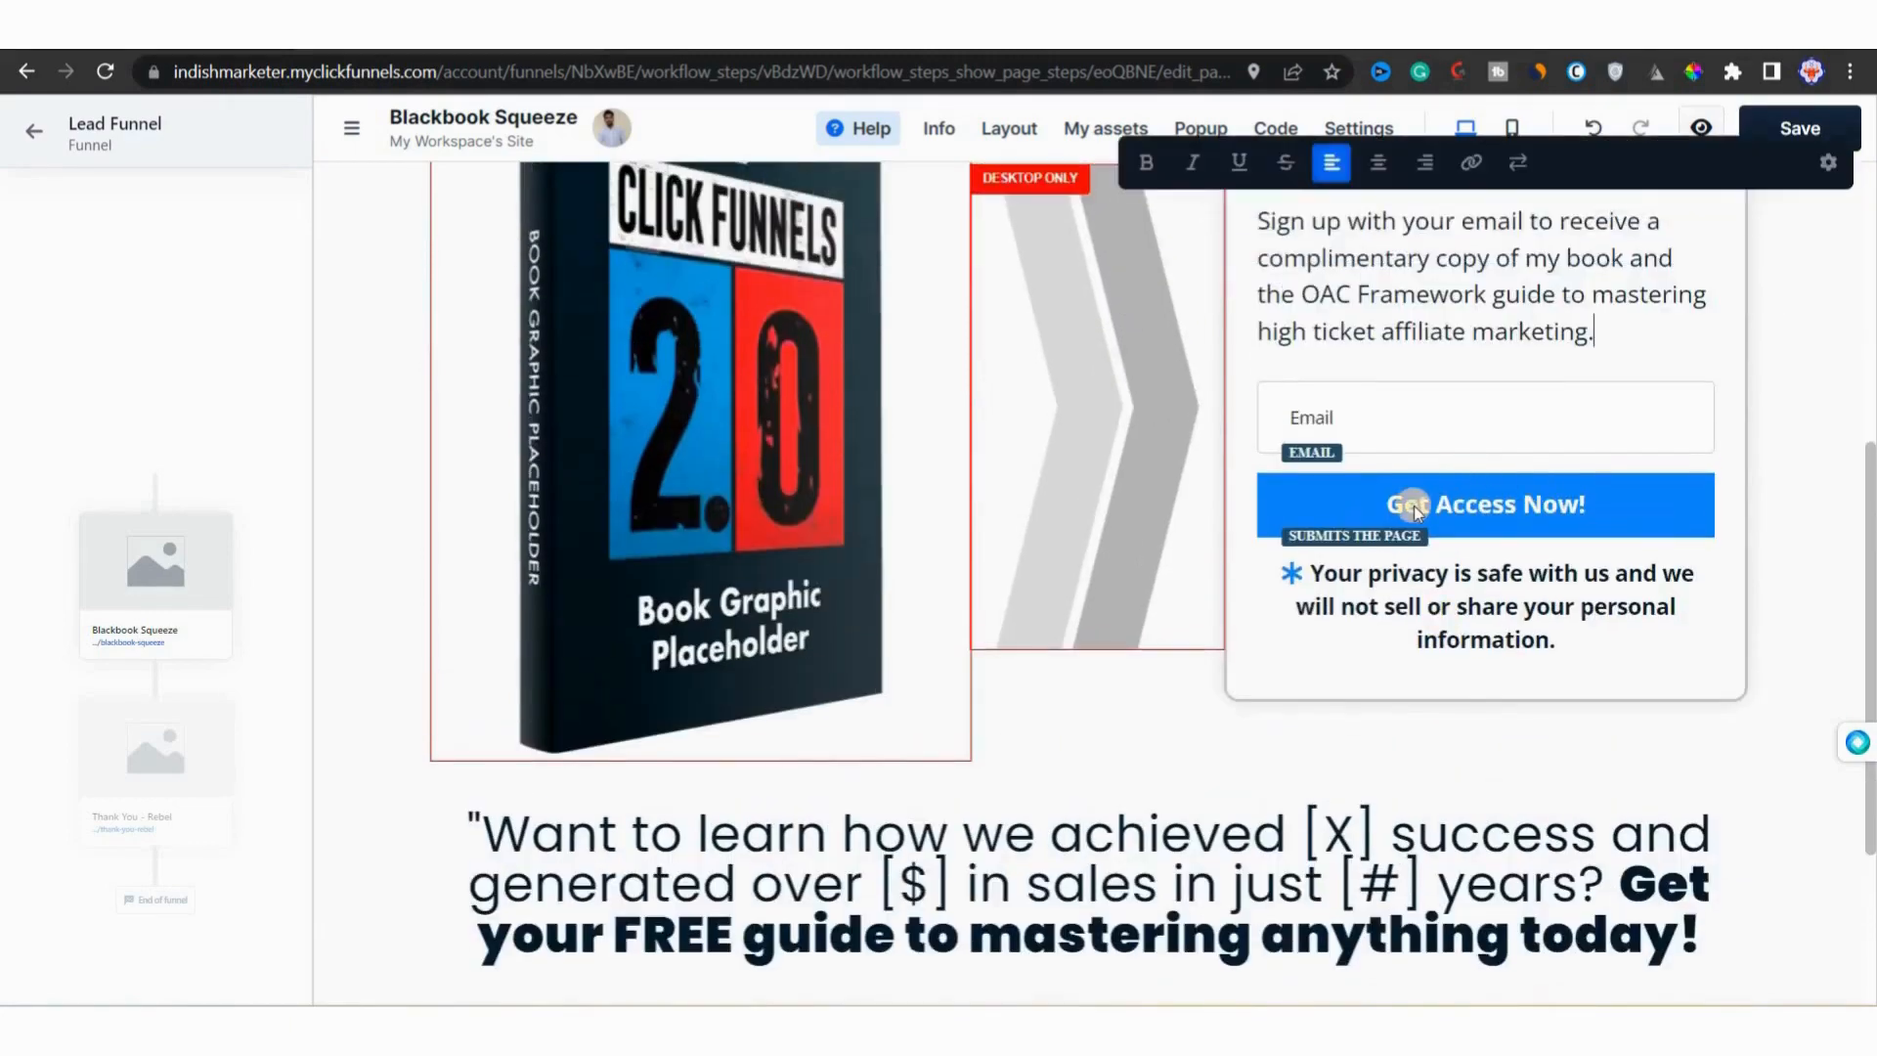
pyautogui.click(1414, 506)
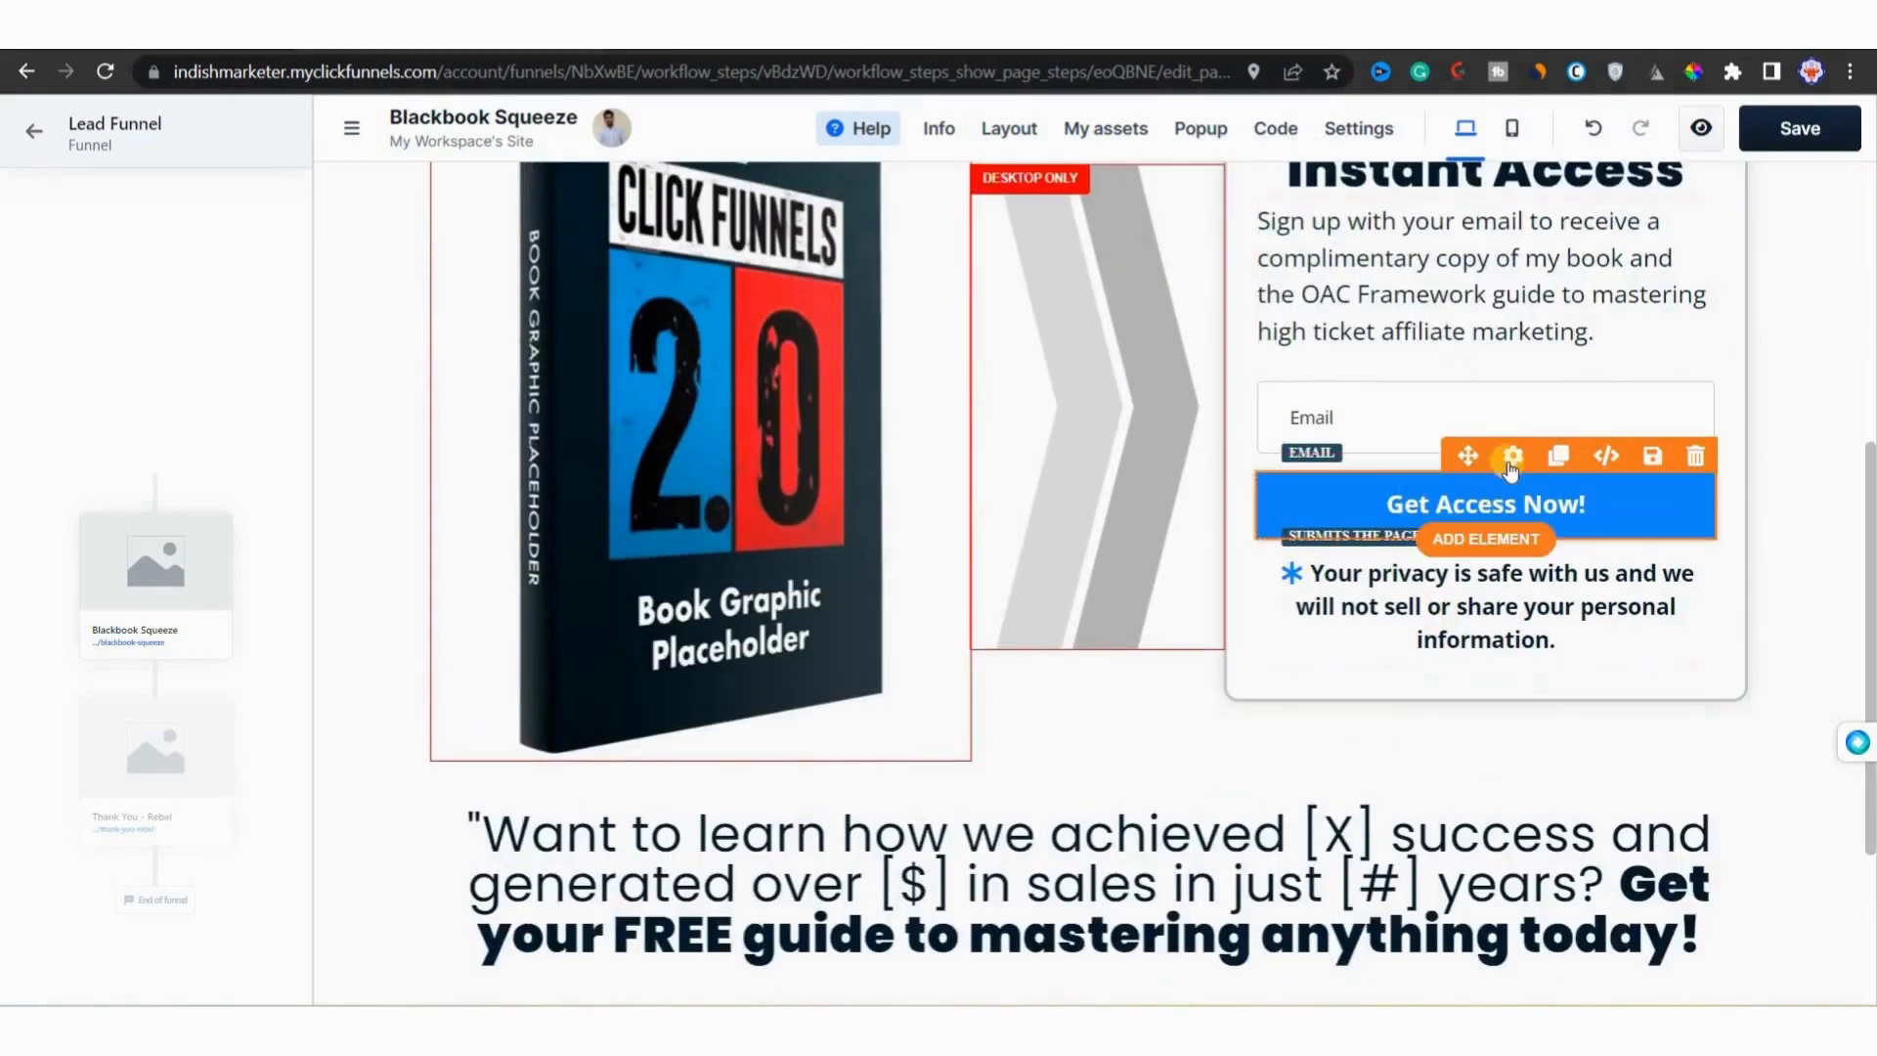
# Step: Review the Get Access Now button's settings, then close them
pyautogui.click(1513, 457)
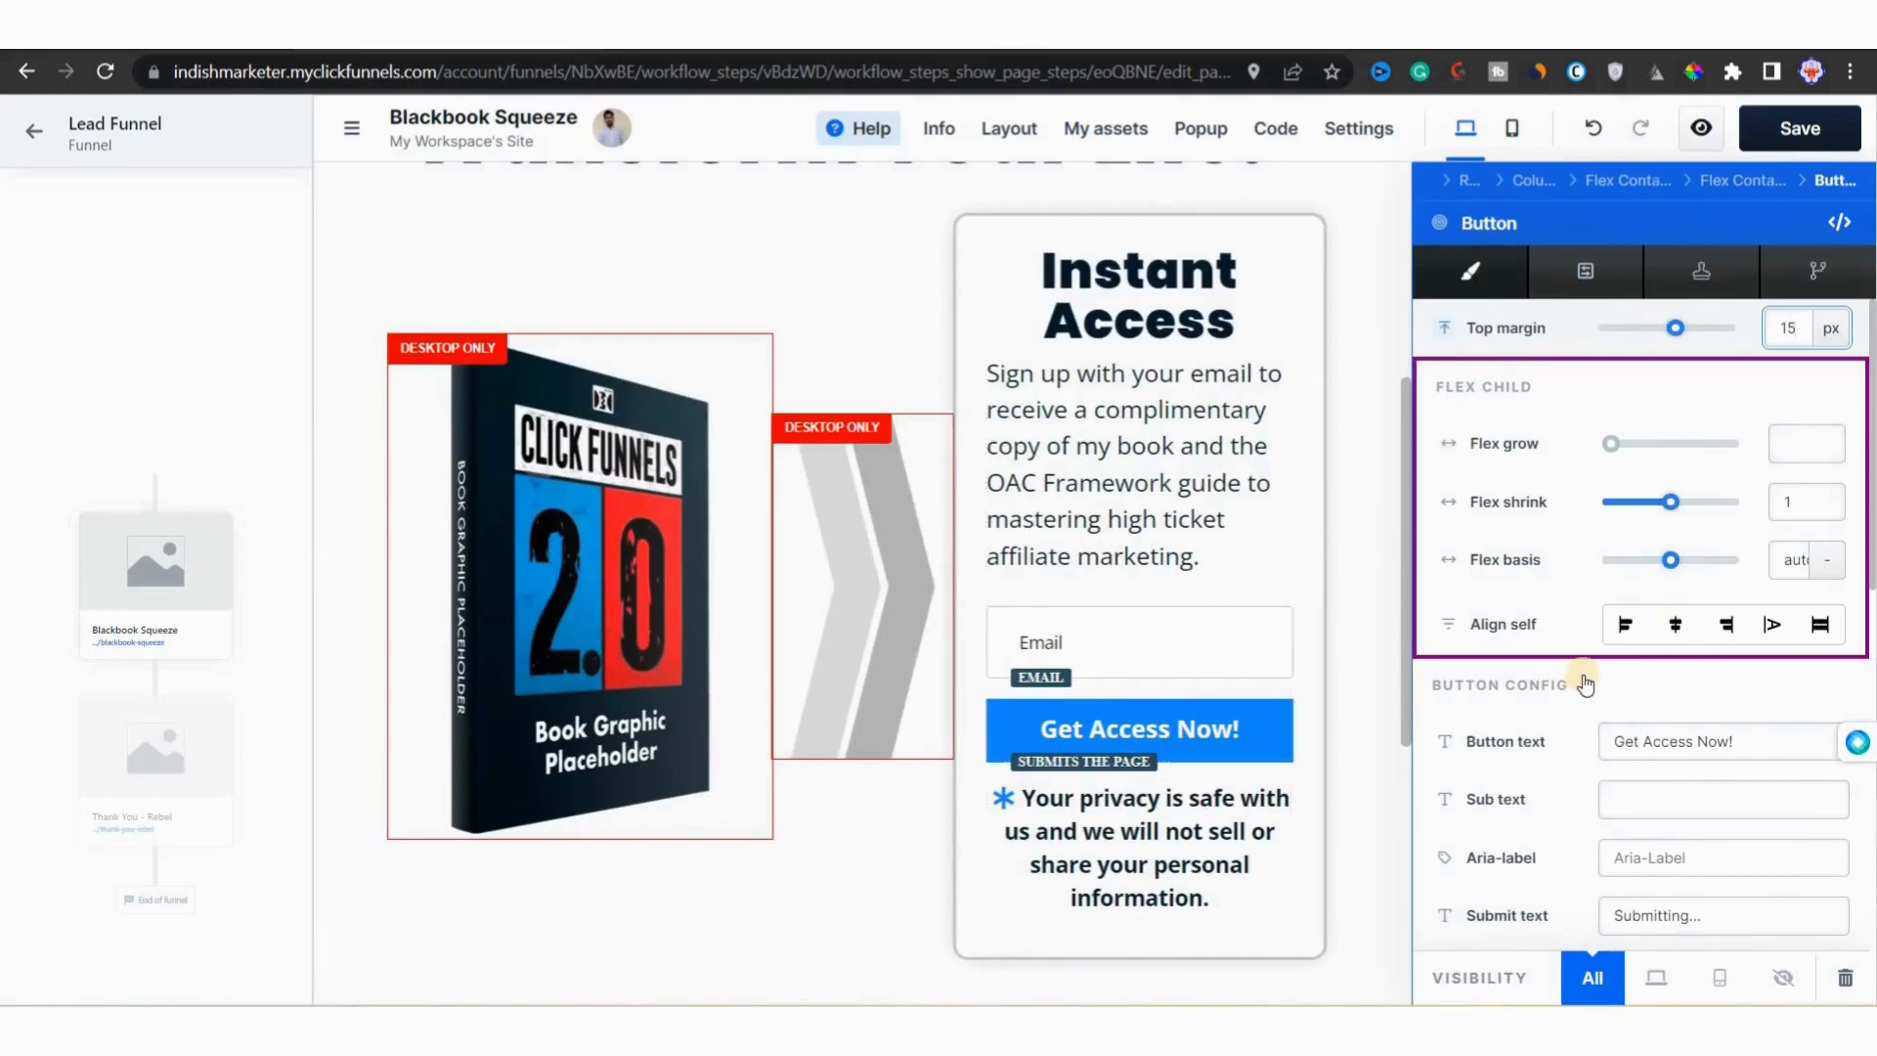
pyautogui.scroll(-3, 1586, 684)
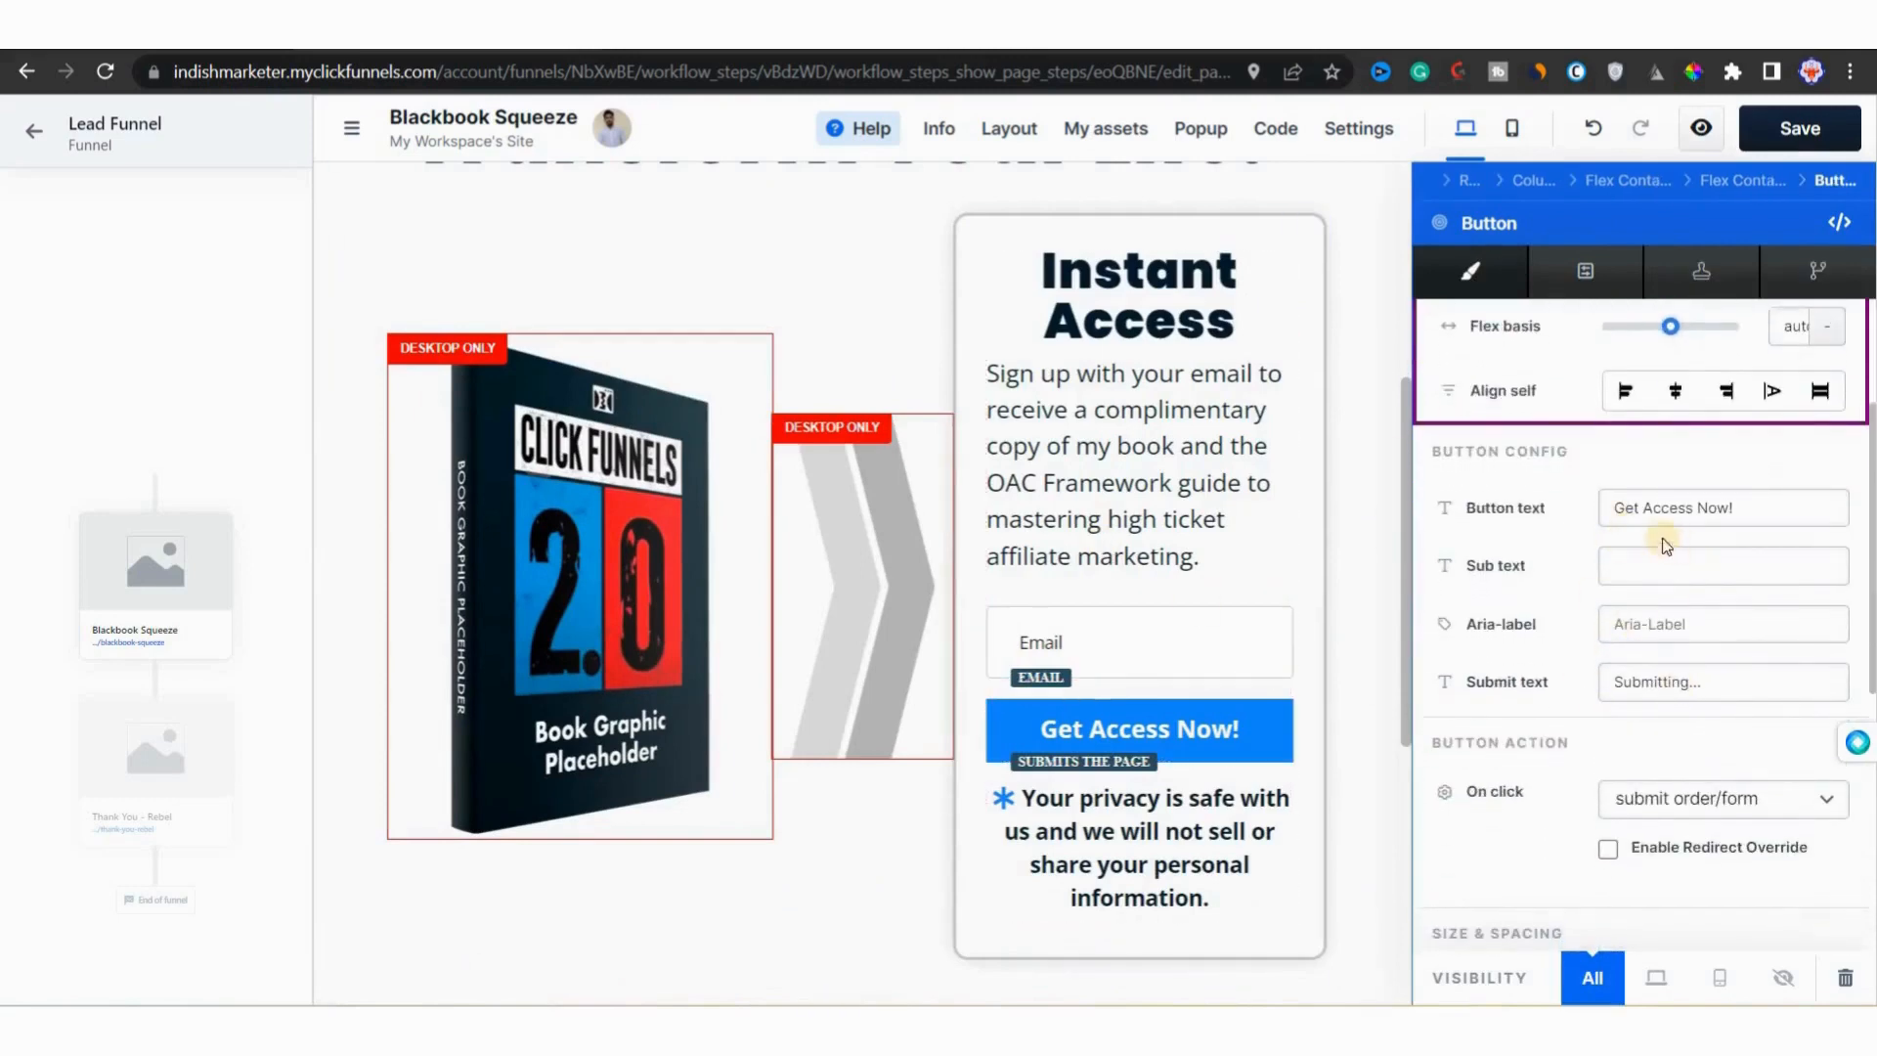
pyautogui.scroll(-3, 1628, 621)
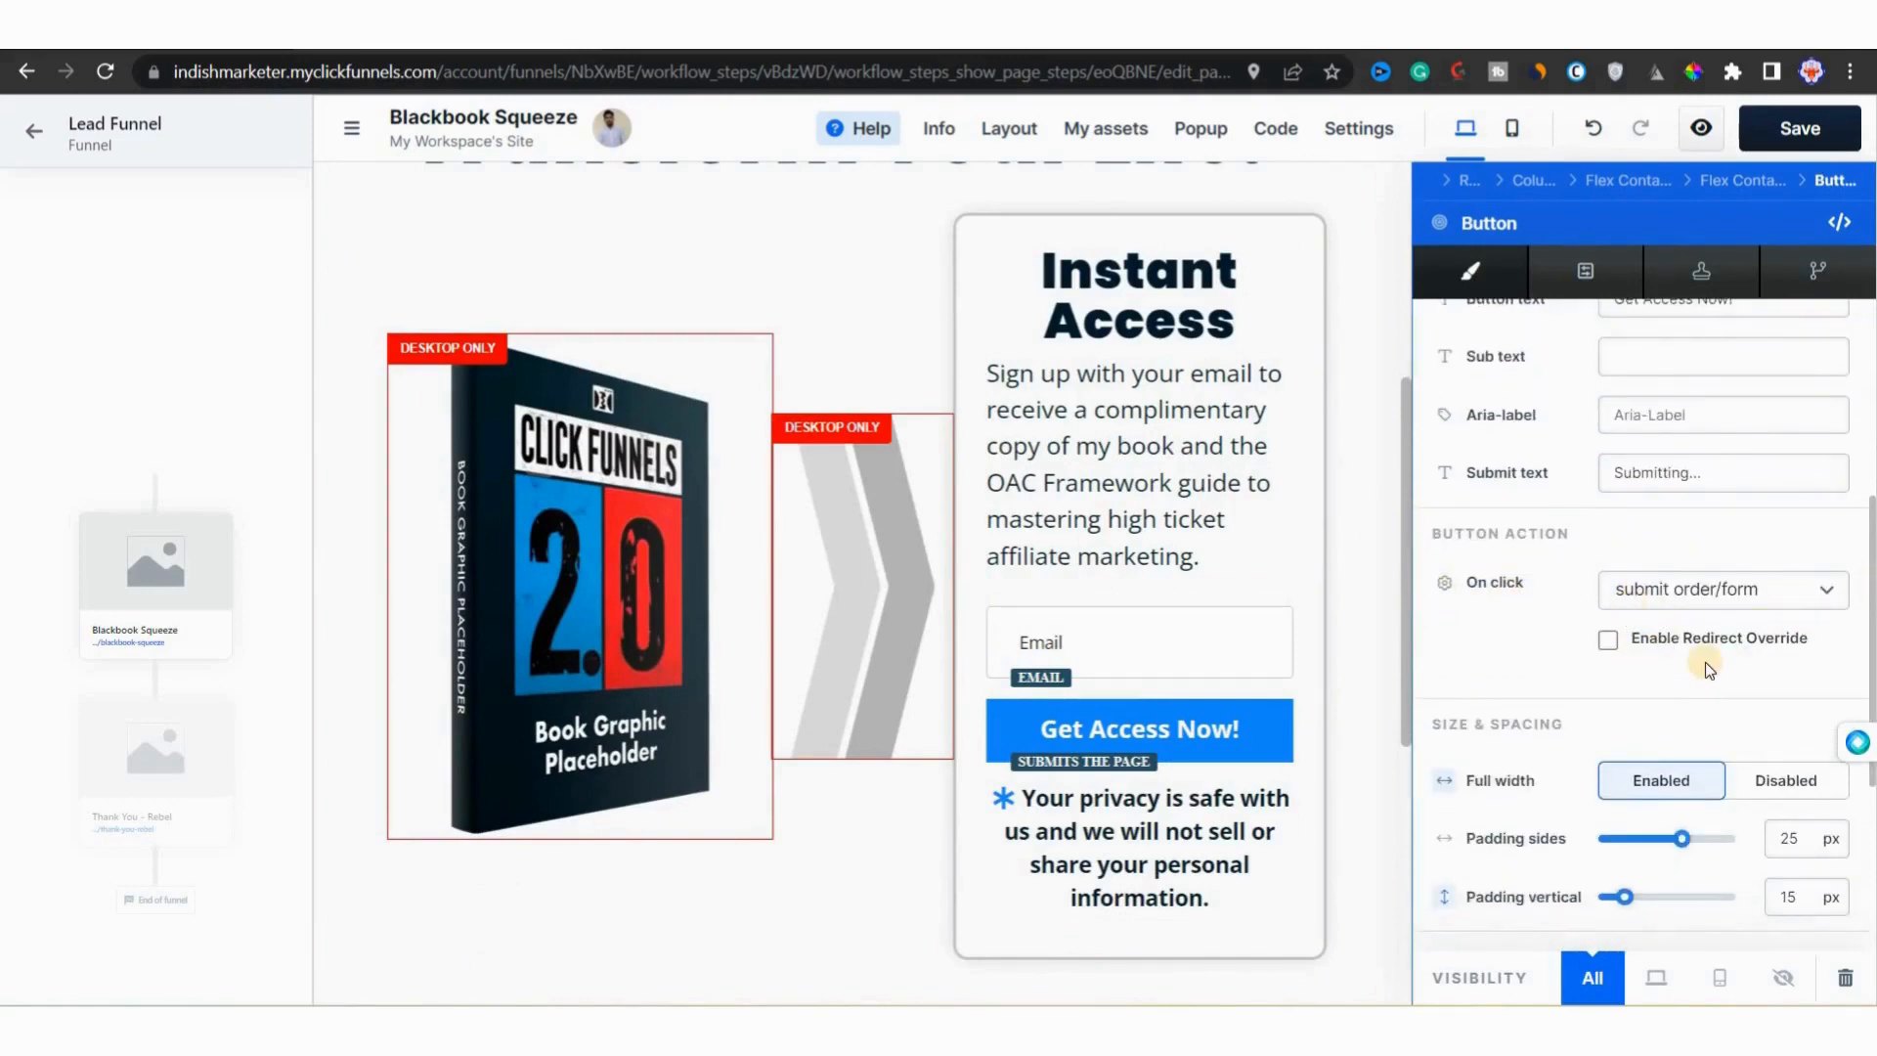
pyautogui.scroll(-2, 1706, 661)
pyautogui.scroll(-3, 1706, 661)
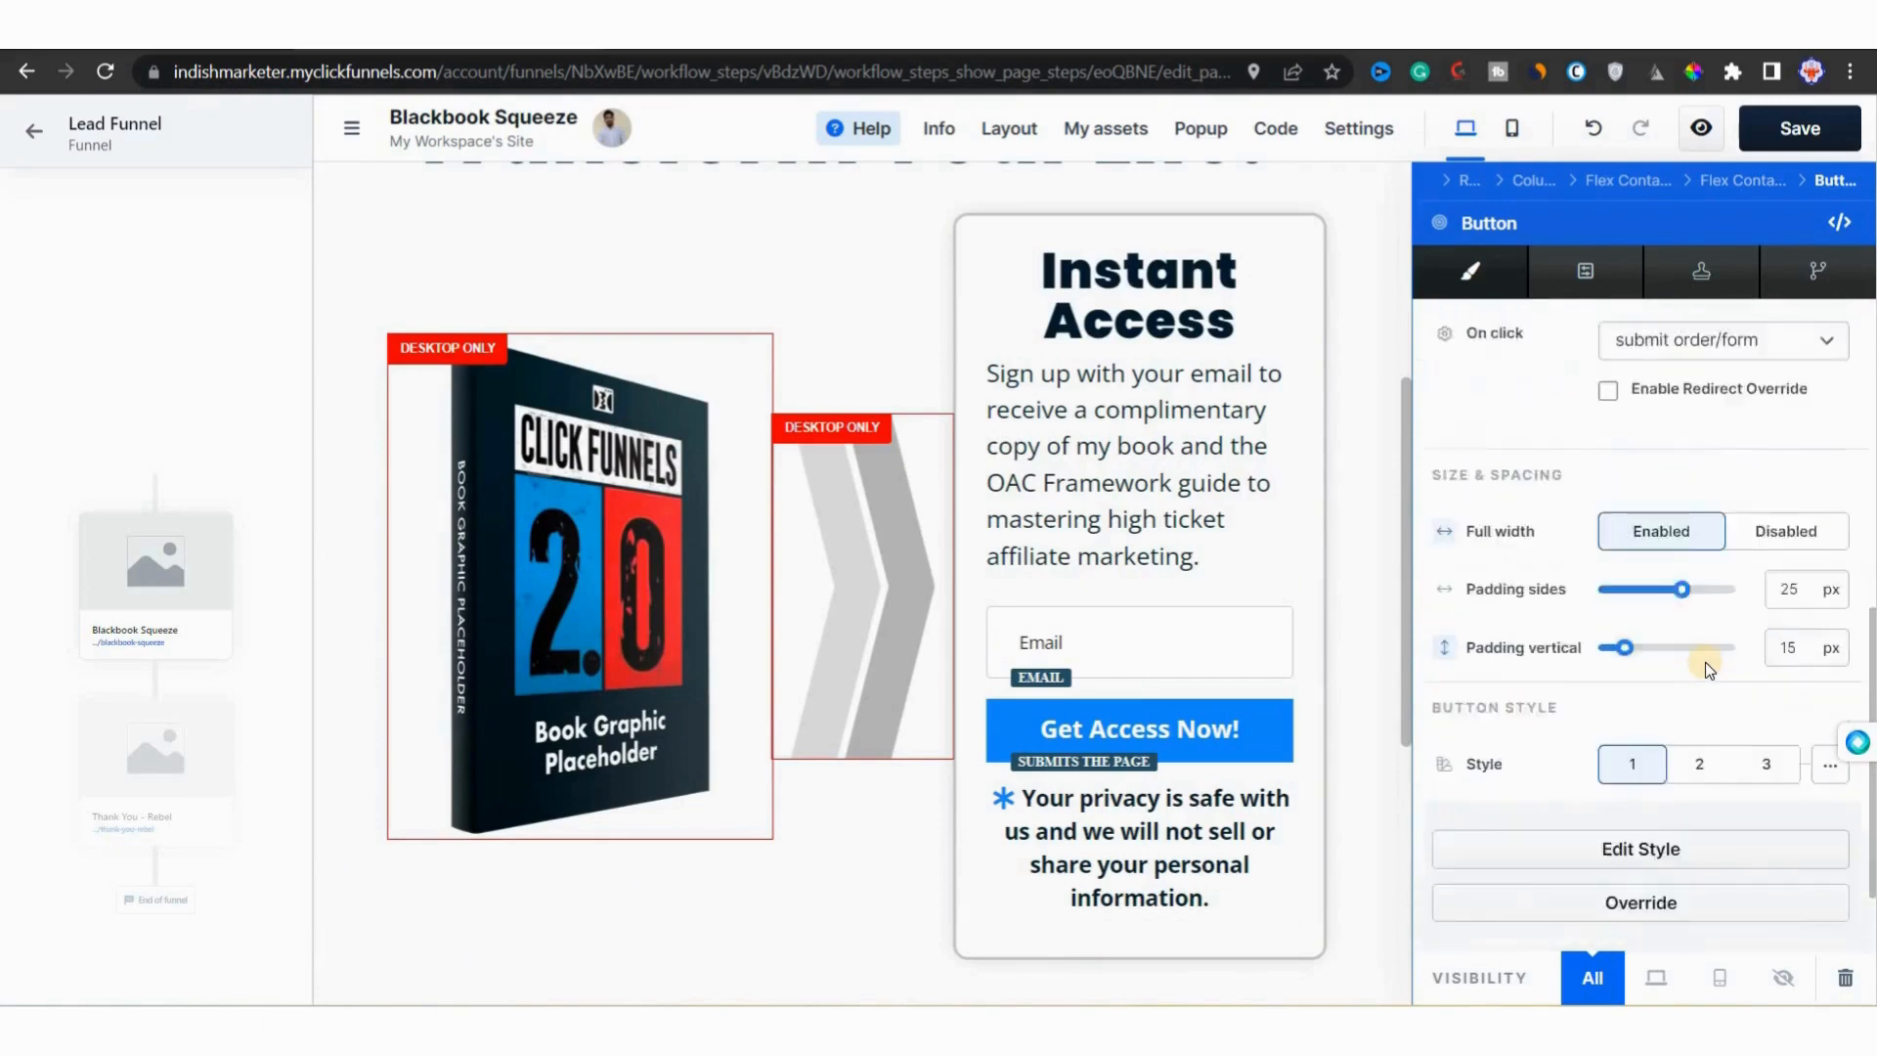
pyautogui.scroll(2, 1768, 712)
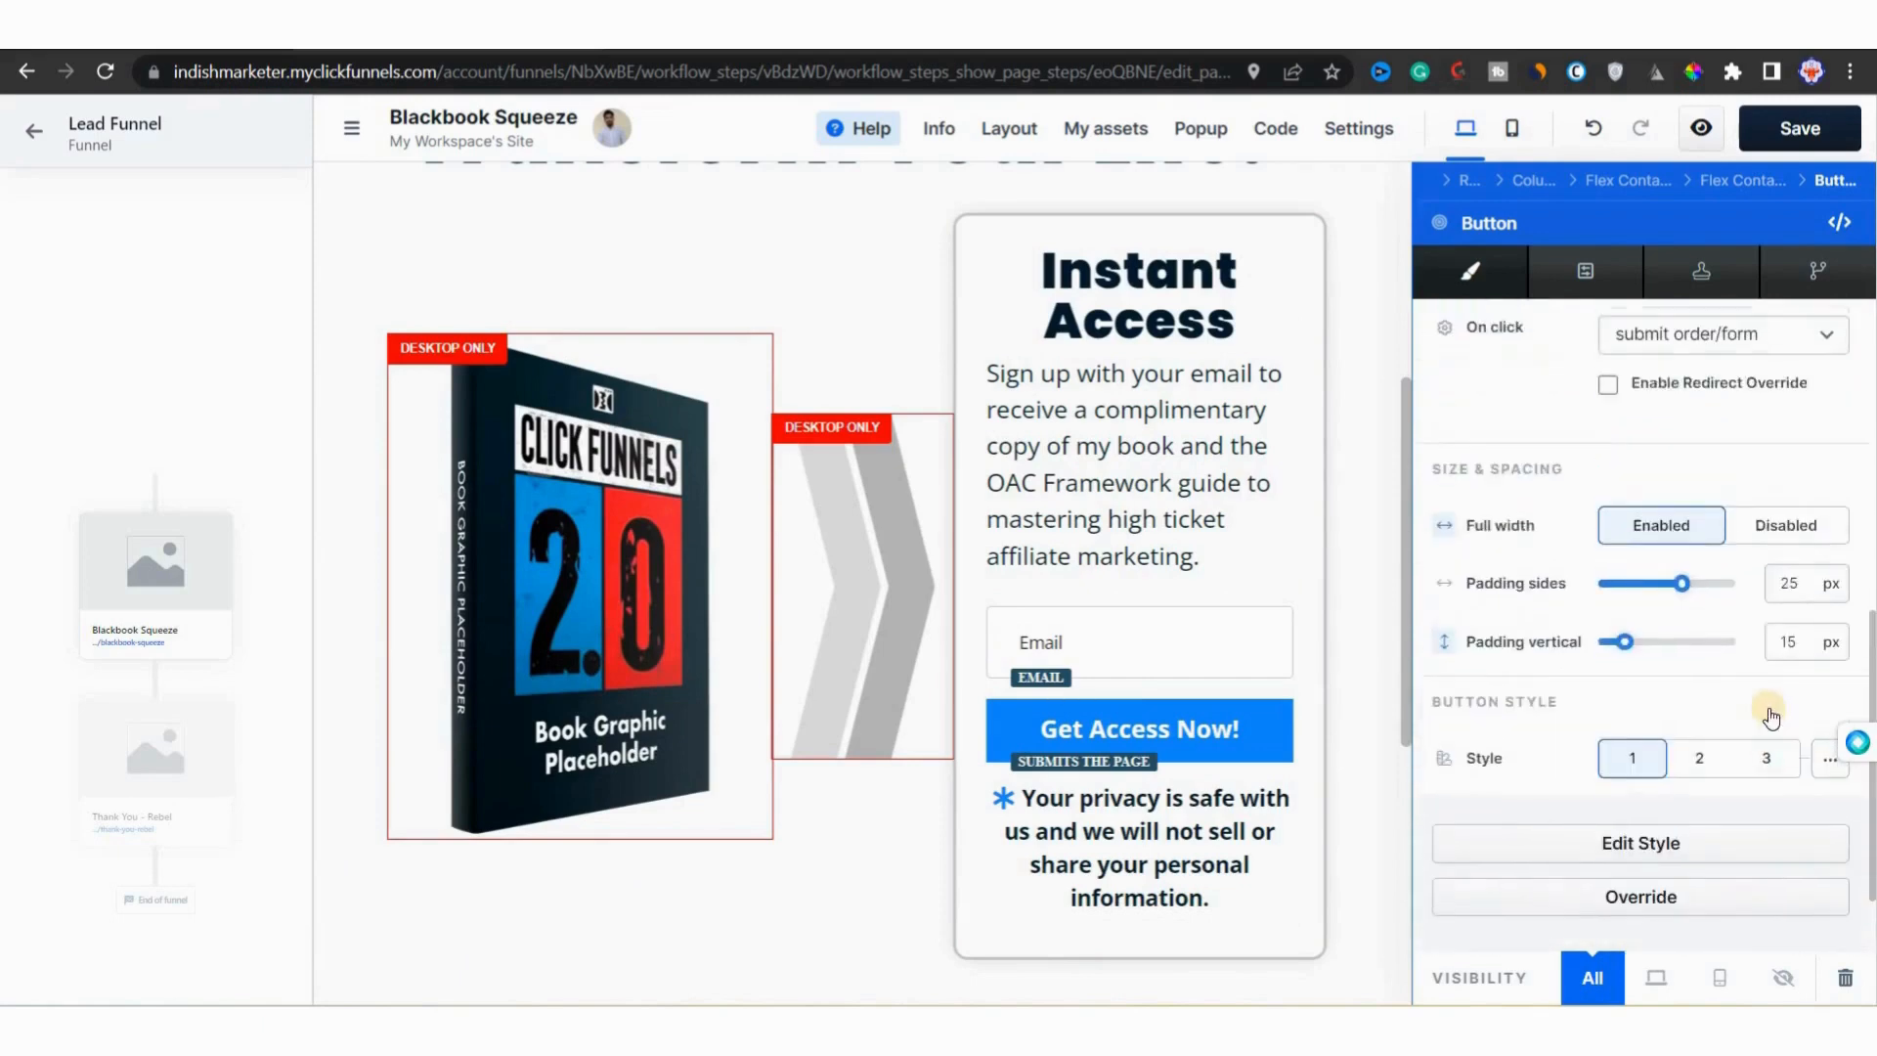
pyautogui.click(870, 675)
pyautogui.scroll(3, 870, 677)
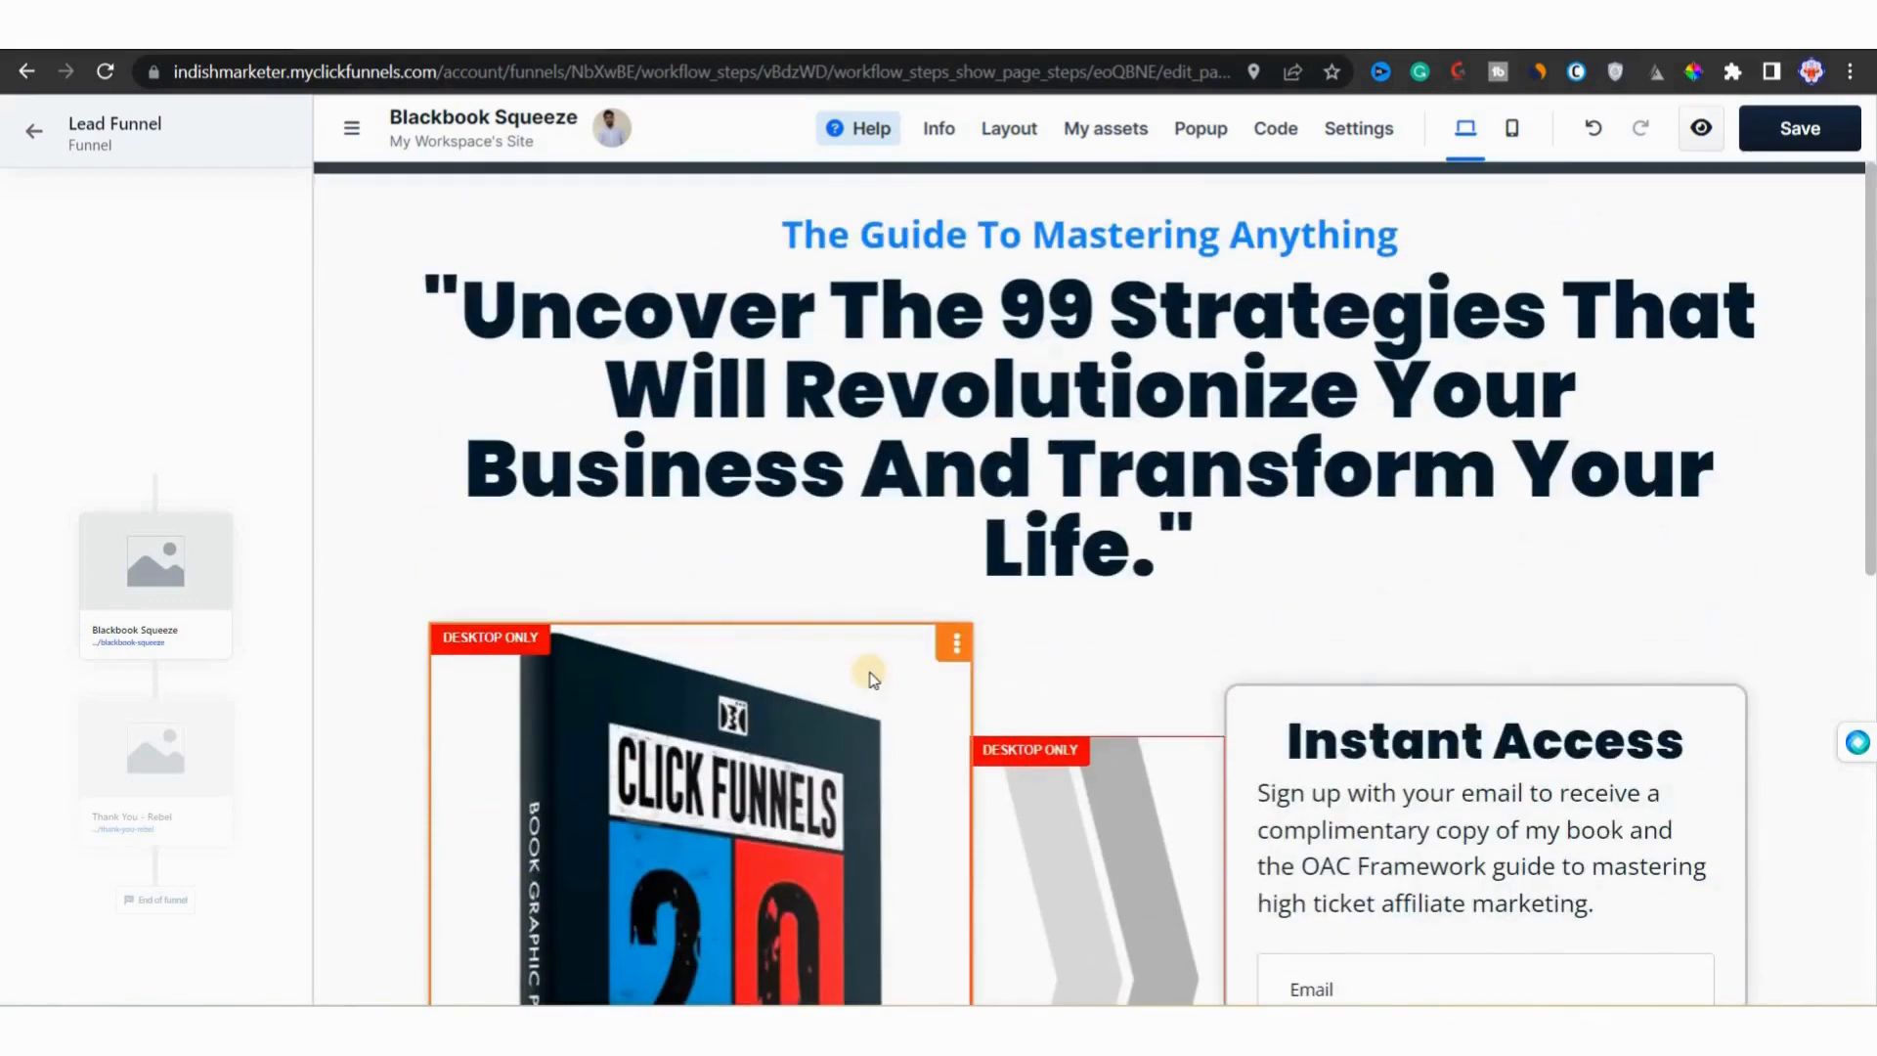
pyautogui.scroll(-4, 870, 677)
pyautogui.scroll(3, 870, 677)
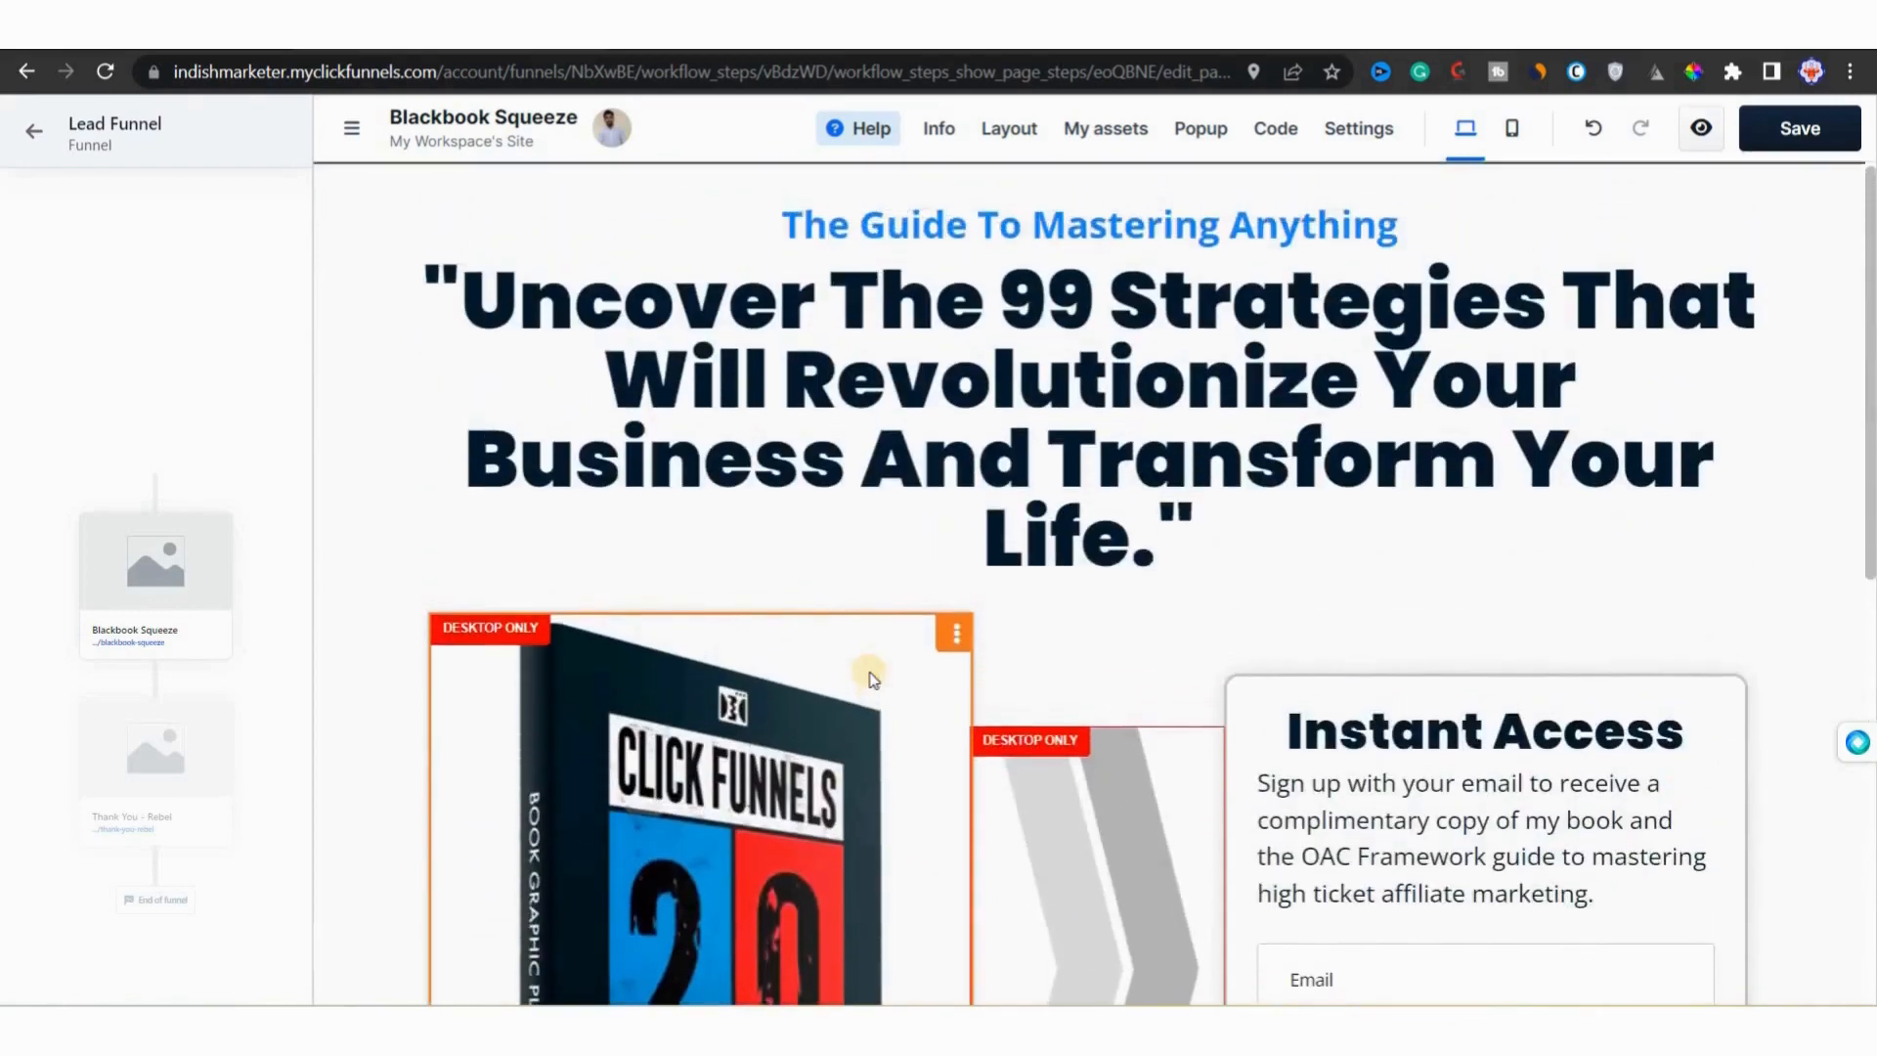
pyautogui.scroll(-9, 873, 679)
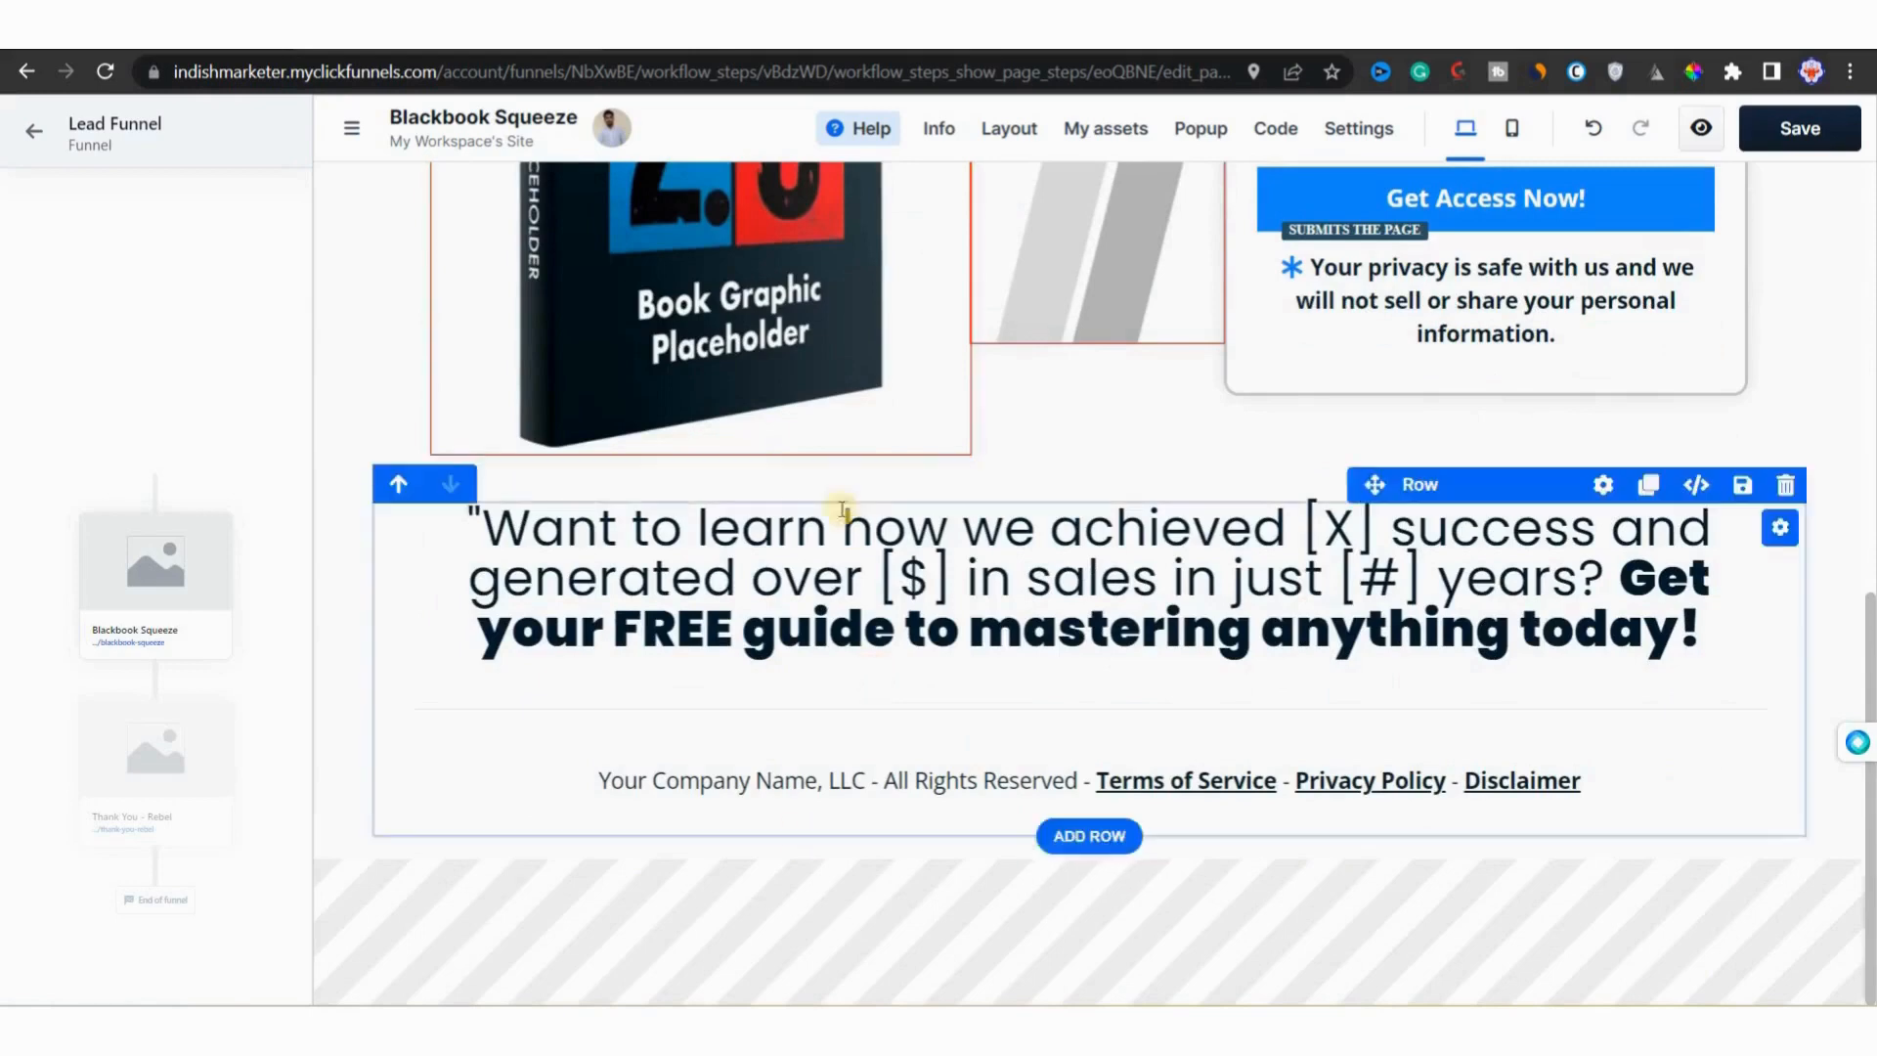
# Step: Save the Blackbook Squeeze edits and move to the Thank You - Rebel page in the editor
pyautogui.click(1097, 578)
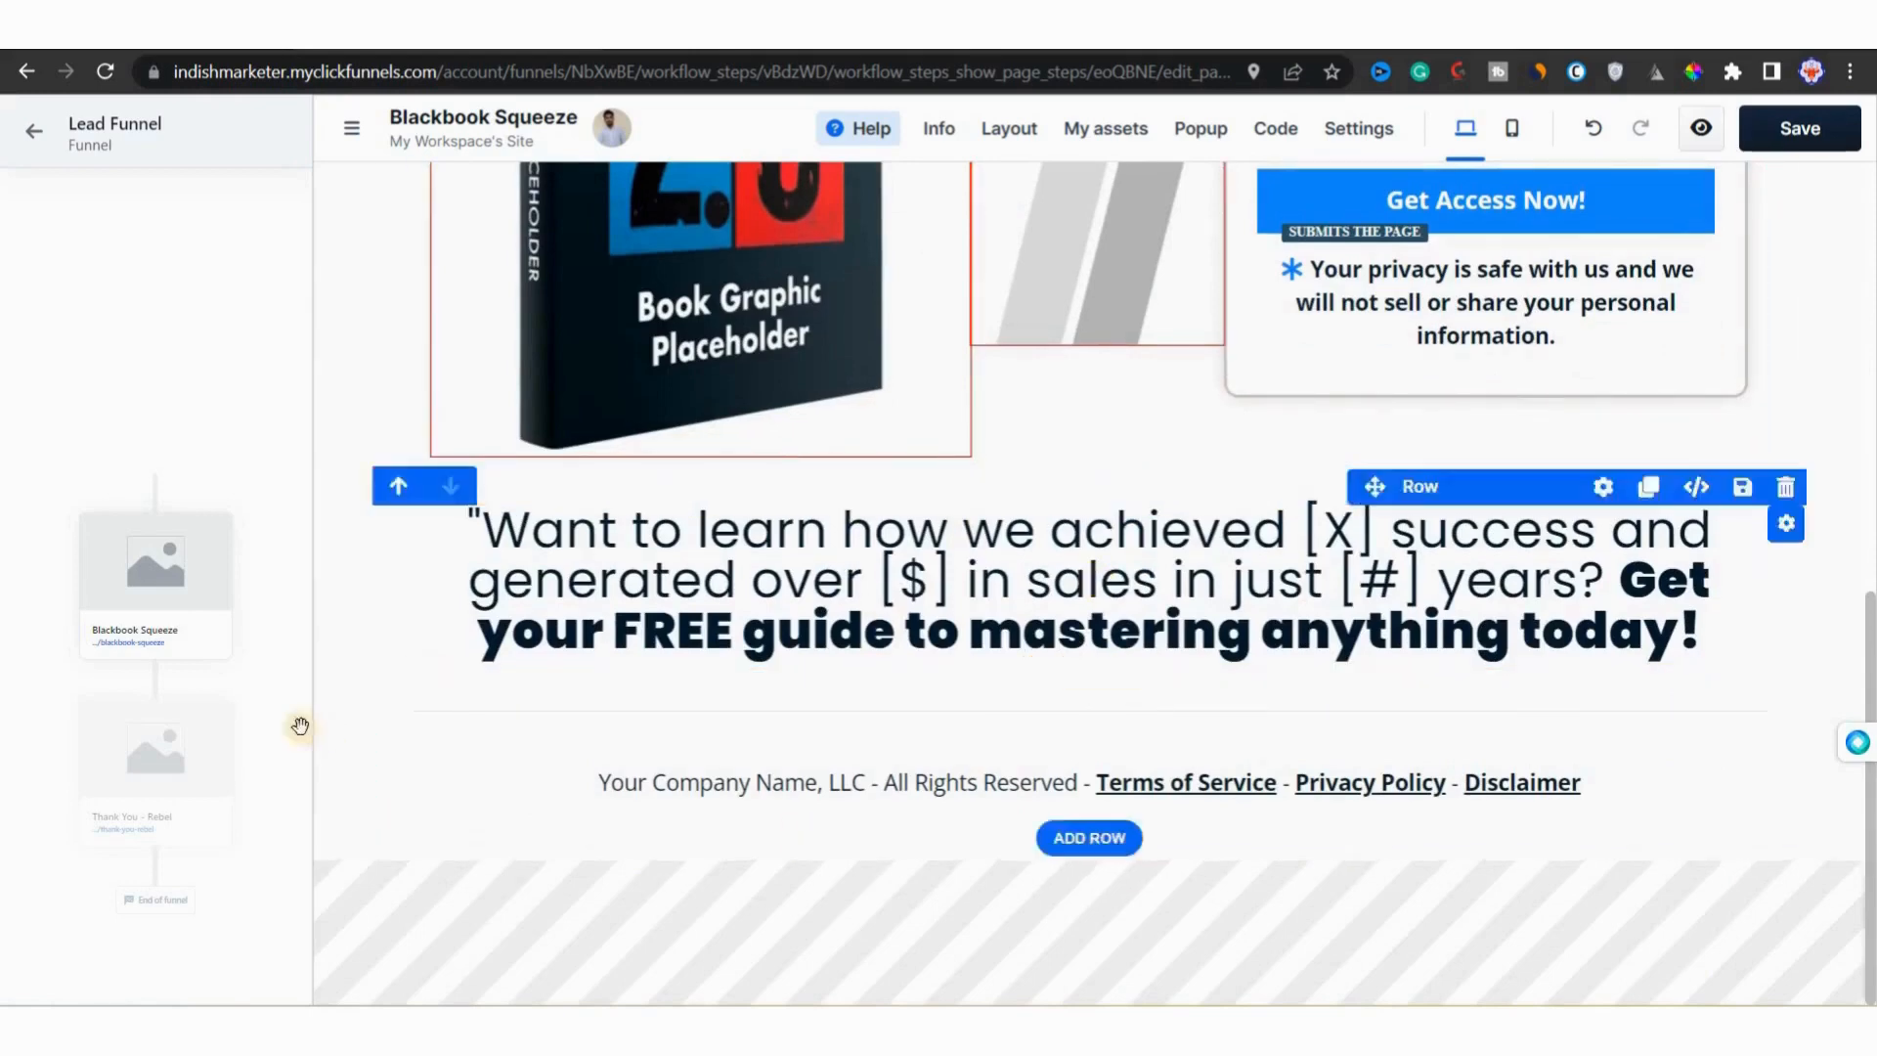
pyautogui.click(176, 771)
pyautogui.press('Escape')
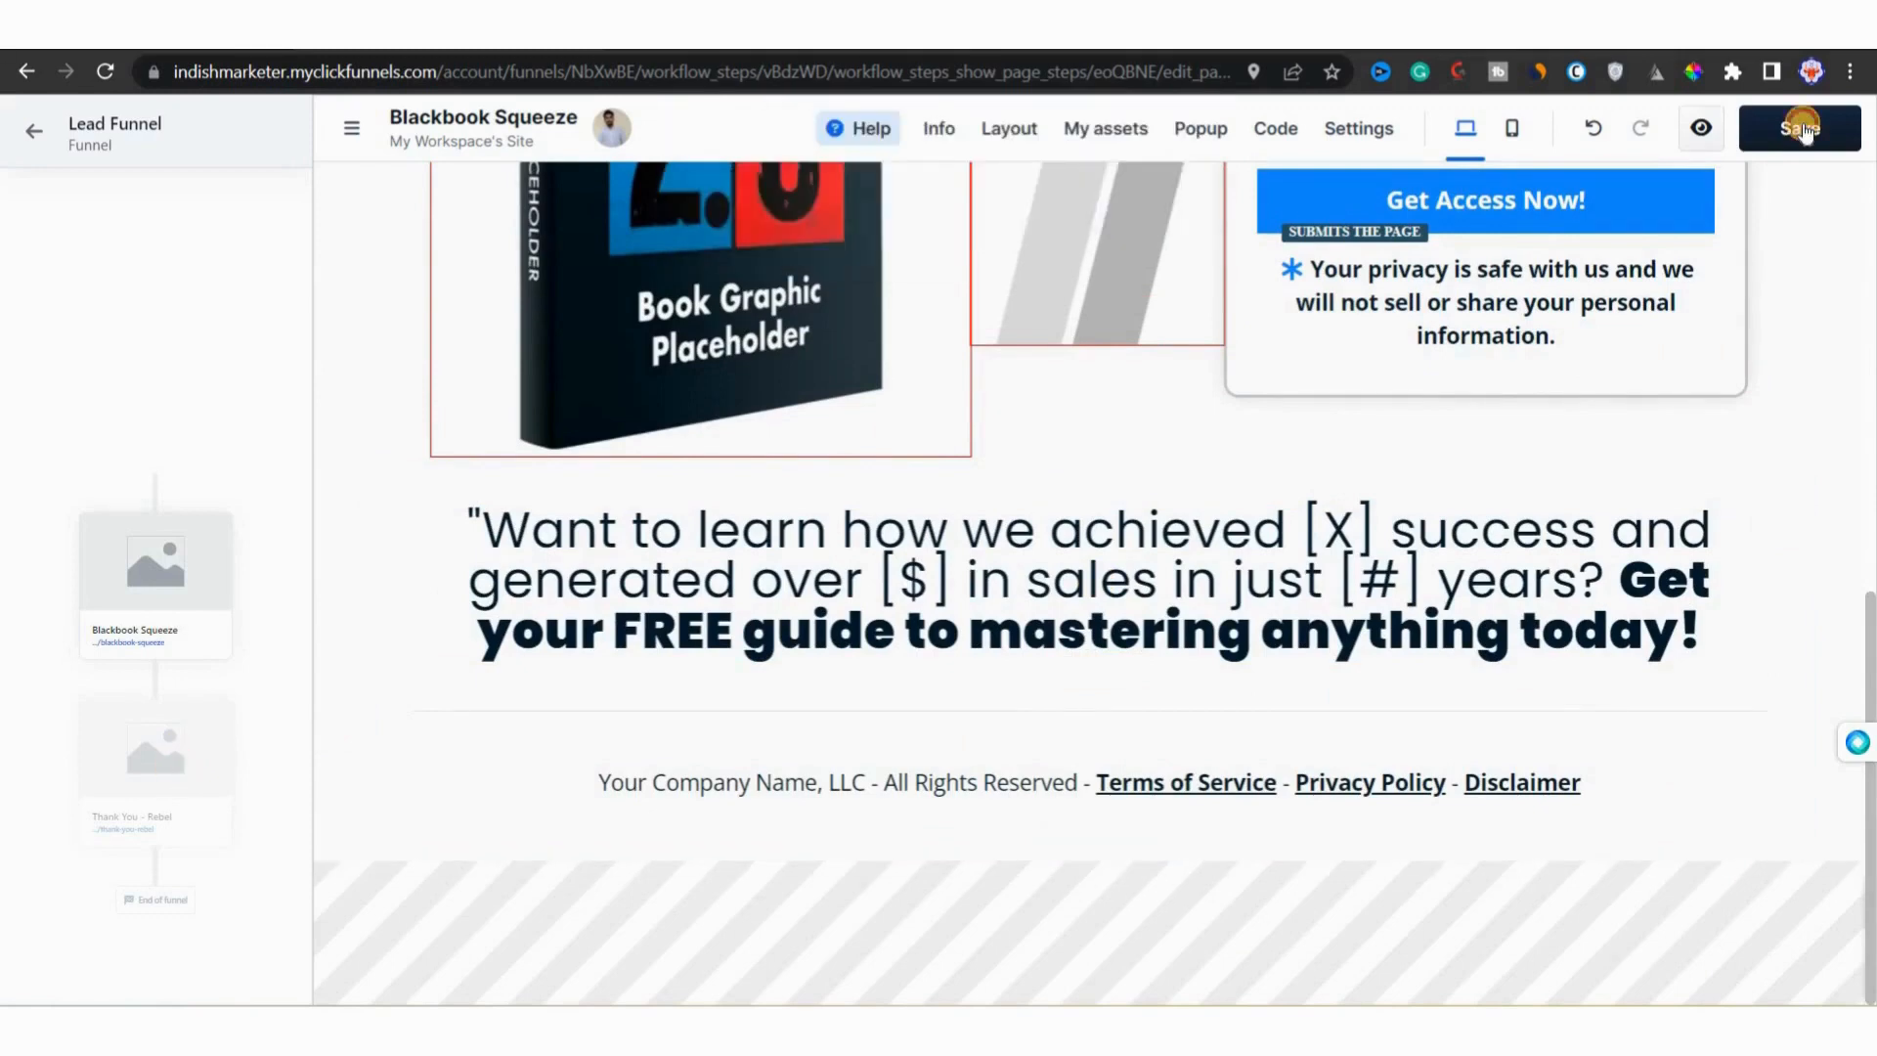
pyautogui.click(1805, 128)
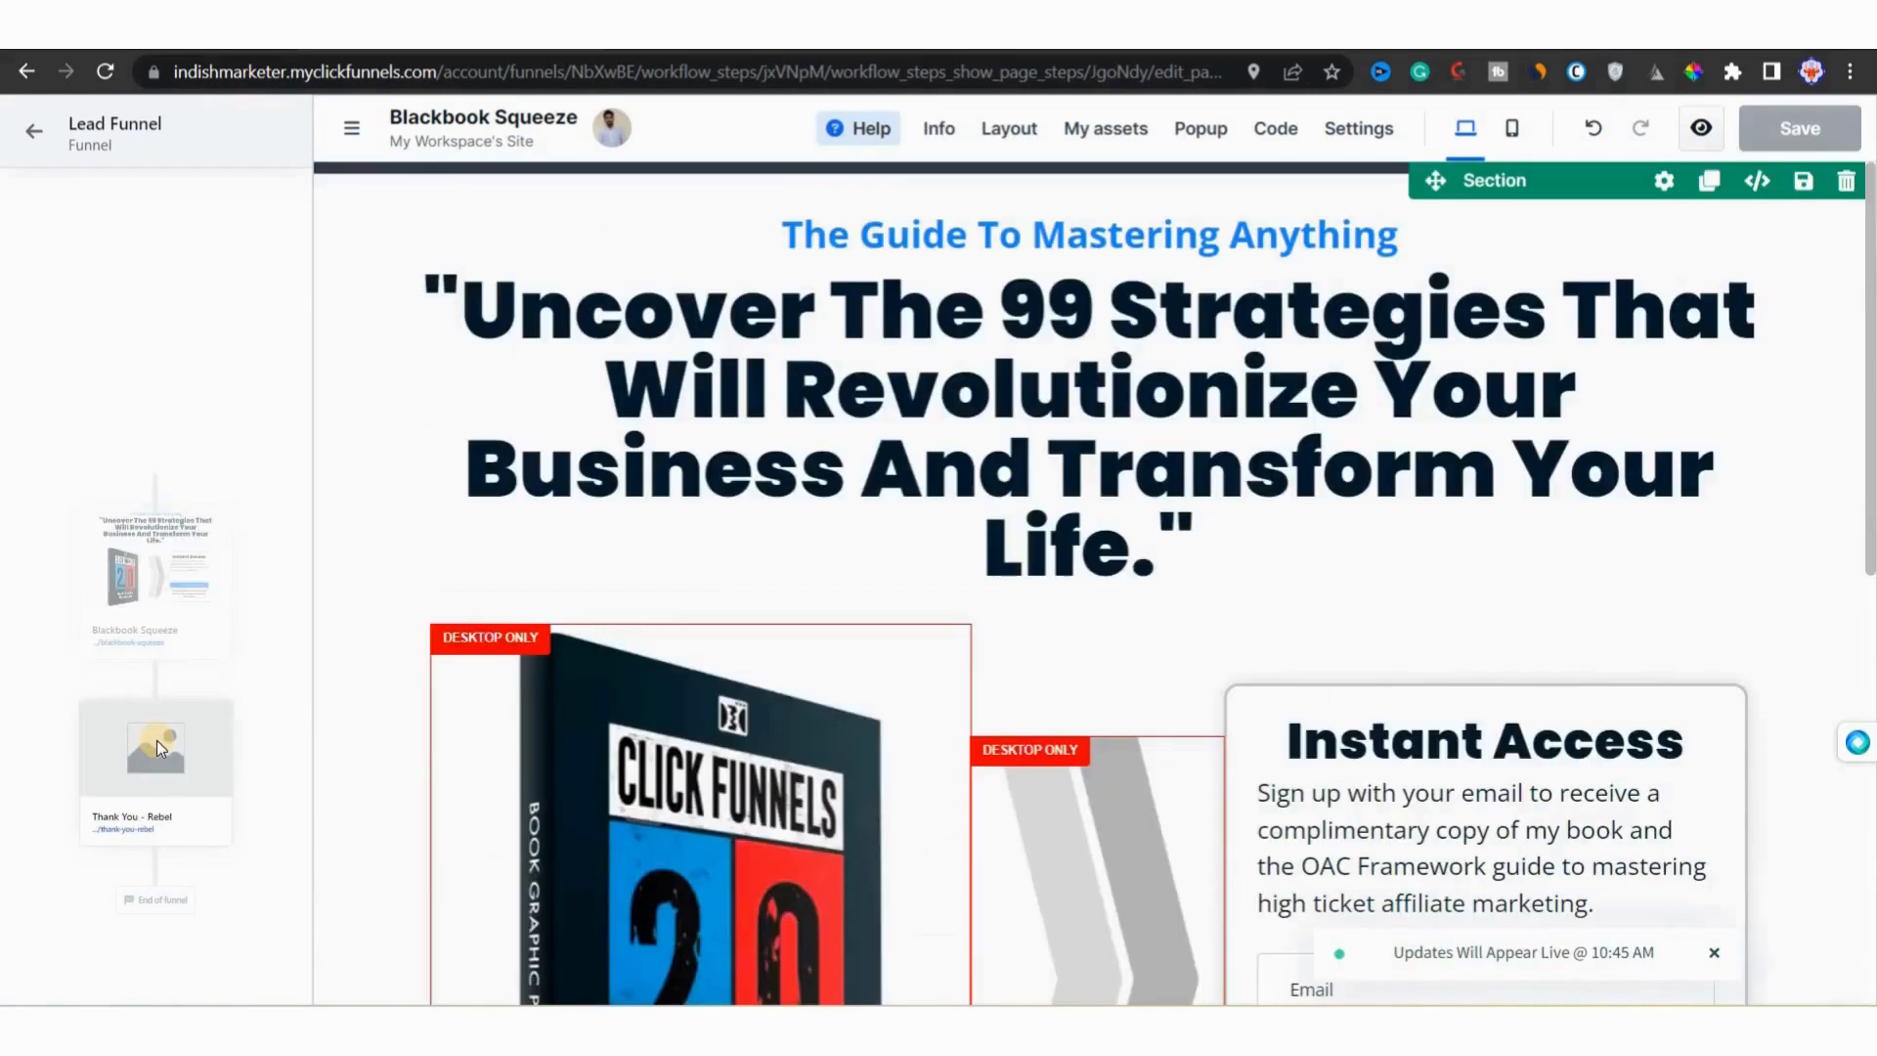
pyautogui.click(156, 742)
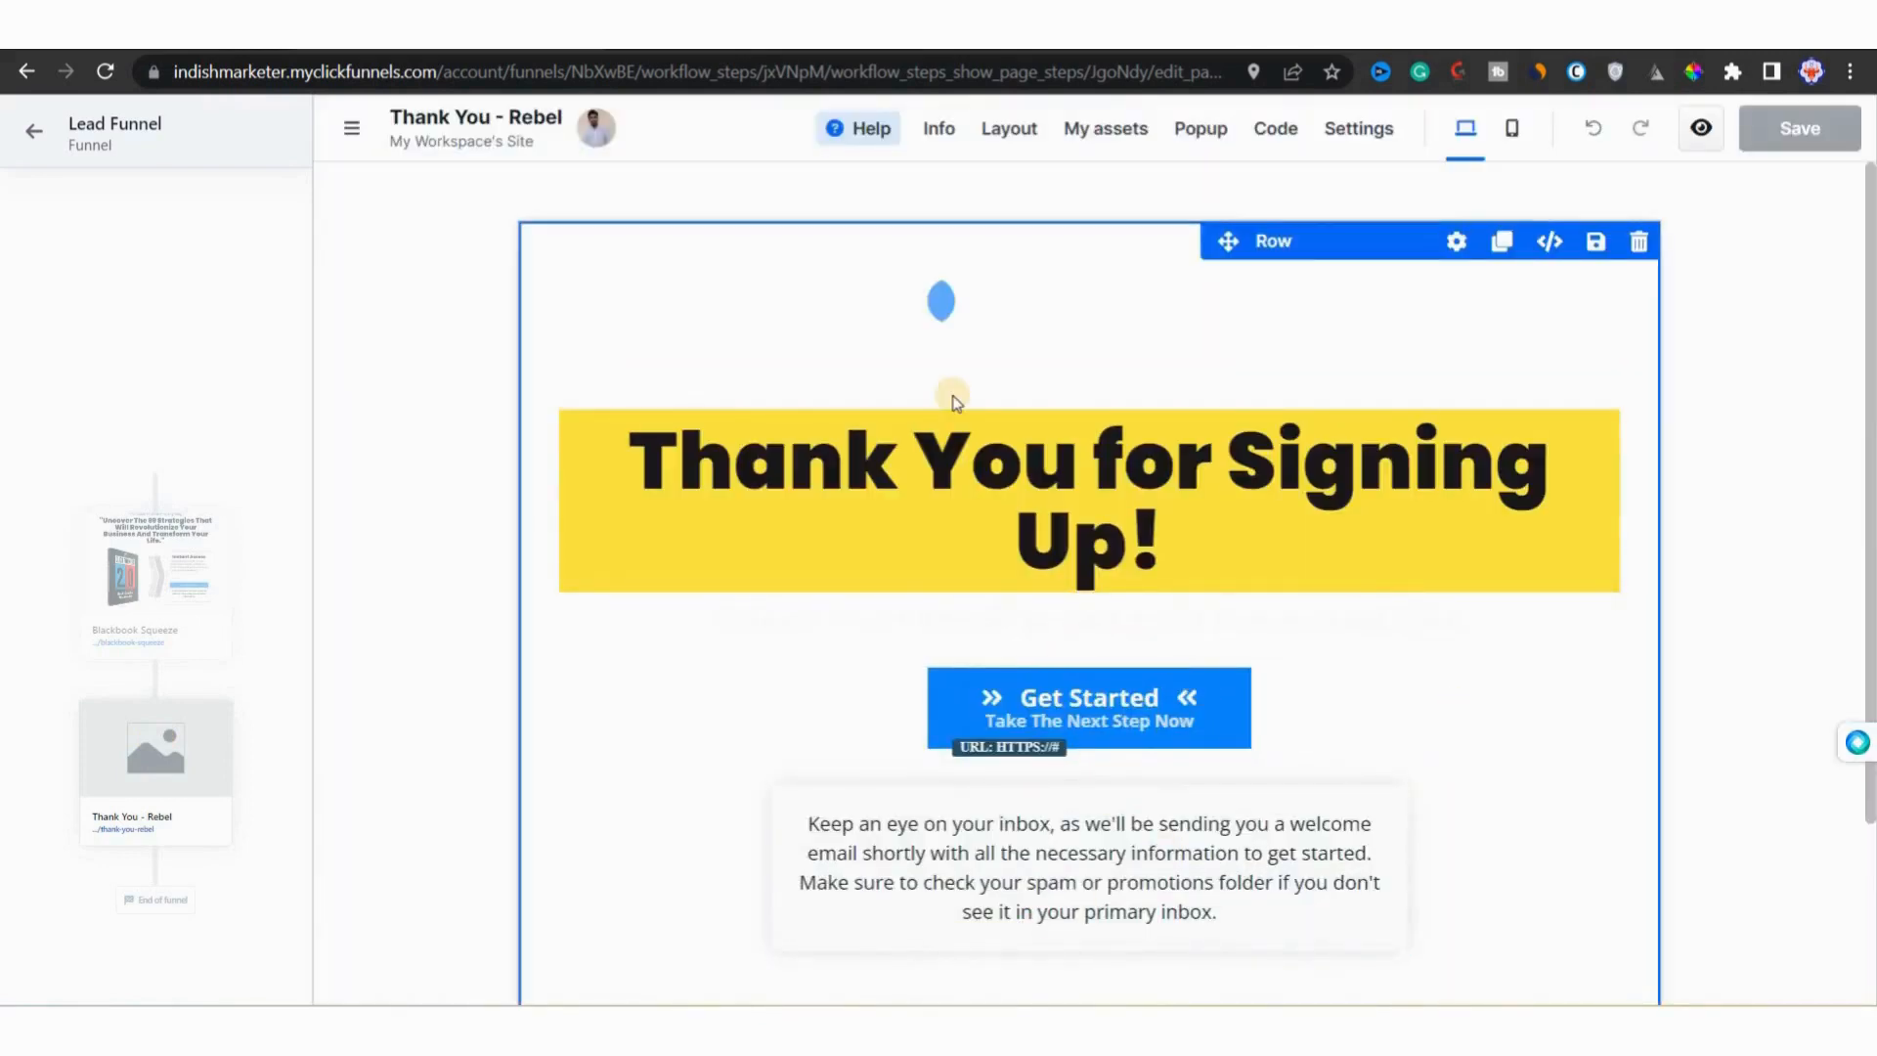
# Step: Replace the Get Started button's # link with the custom indishmarketer URL and save
pyautogui.scroll(-2, 957, 400)
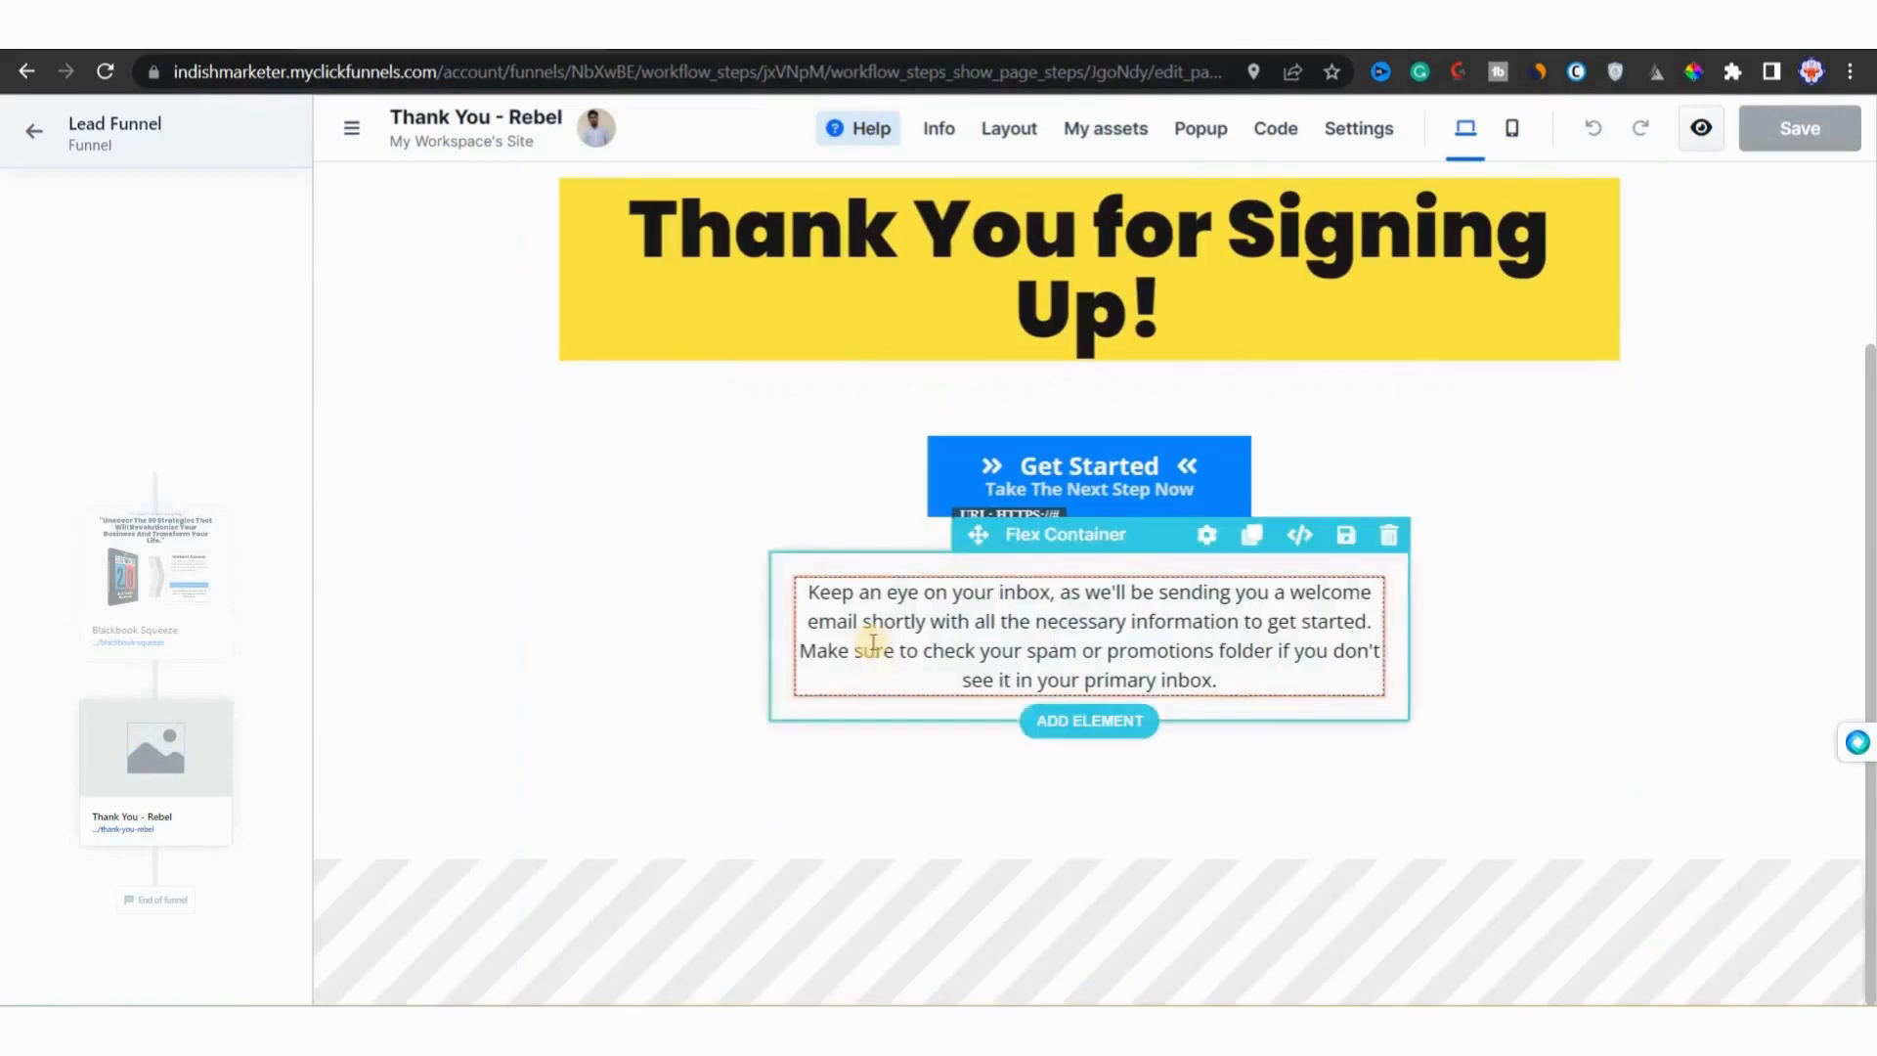
pyautogui.scroll(2, 870, 642)
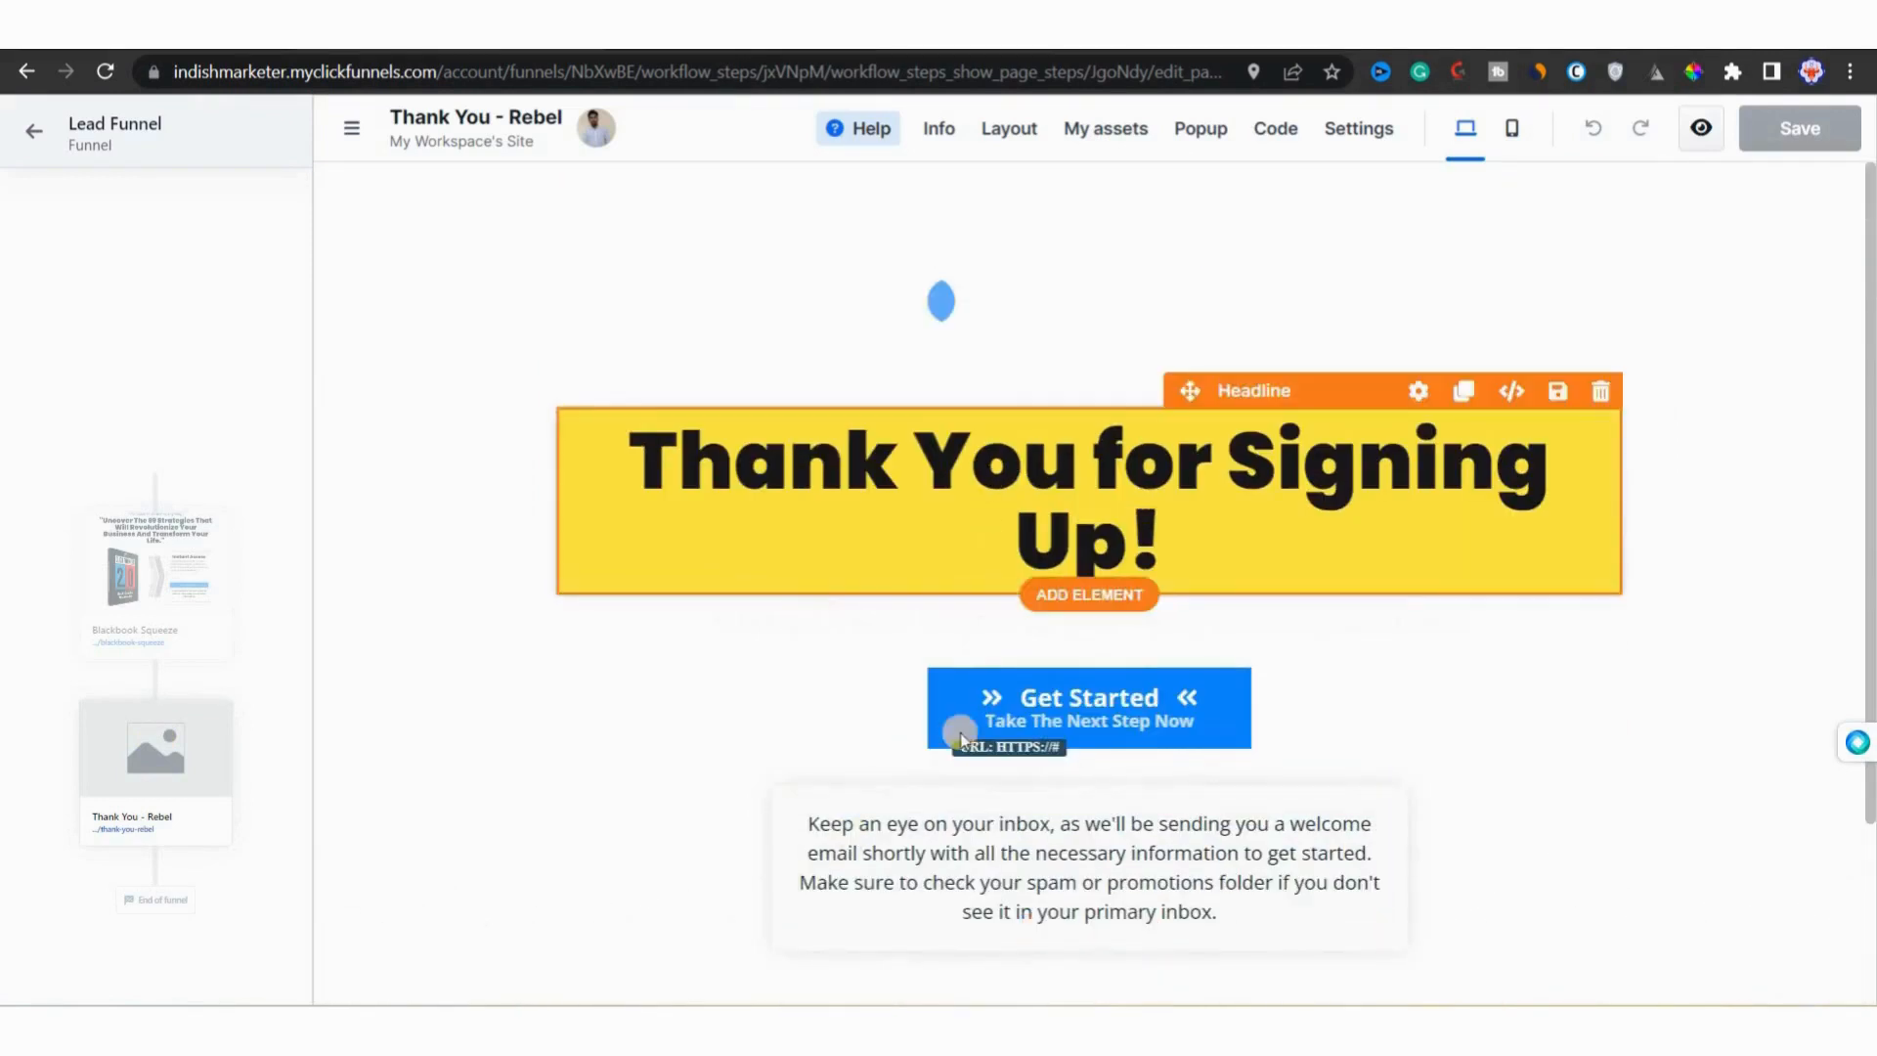
pyautogui.click(1075, 711)
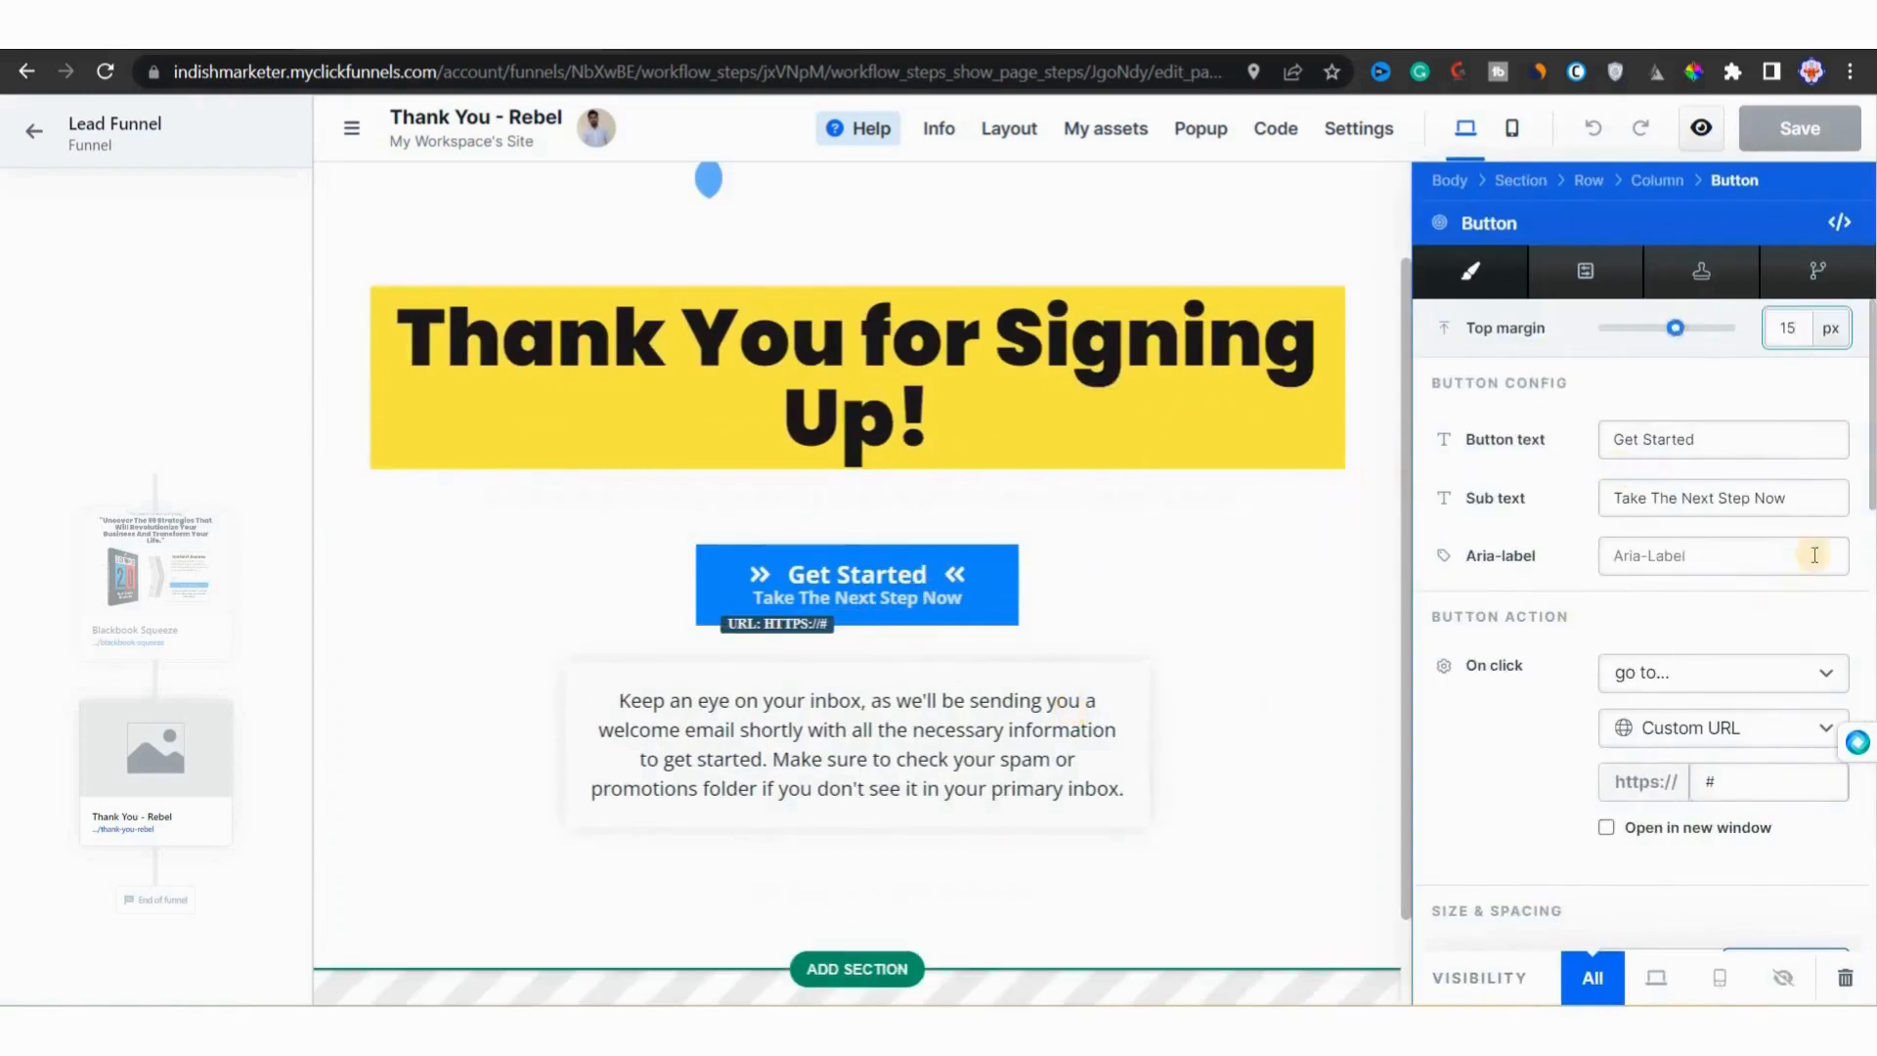
pyautogui.click(1721, 781)
pyautogui.hotkey('ctrl', 'a')
pyautogui.hotkey('ctrl', 'v')
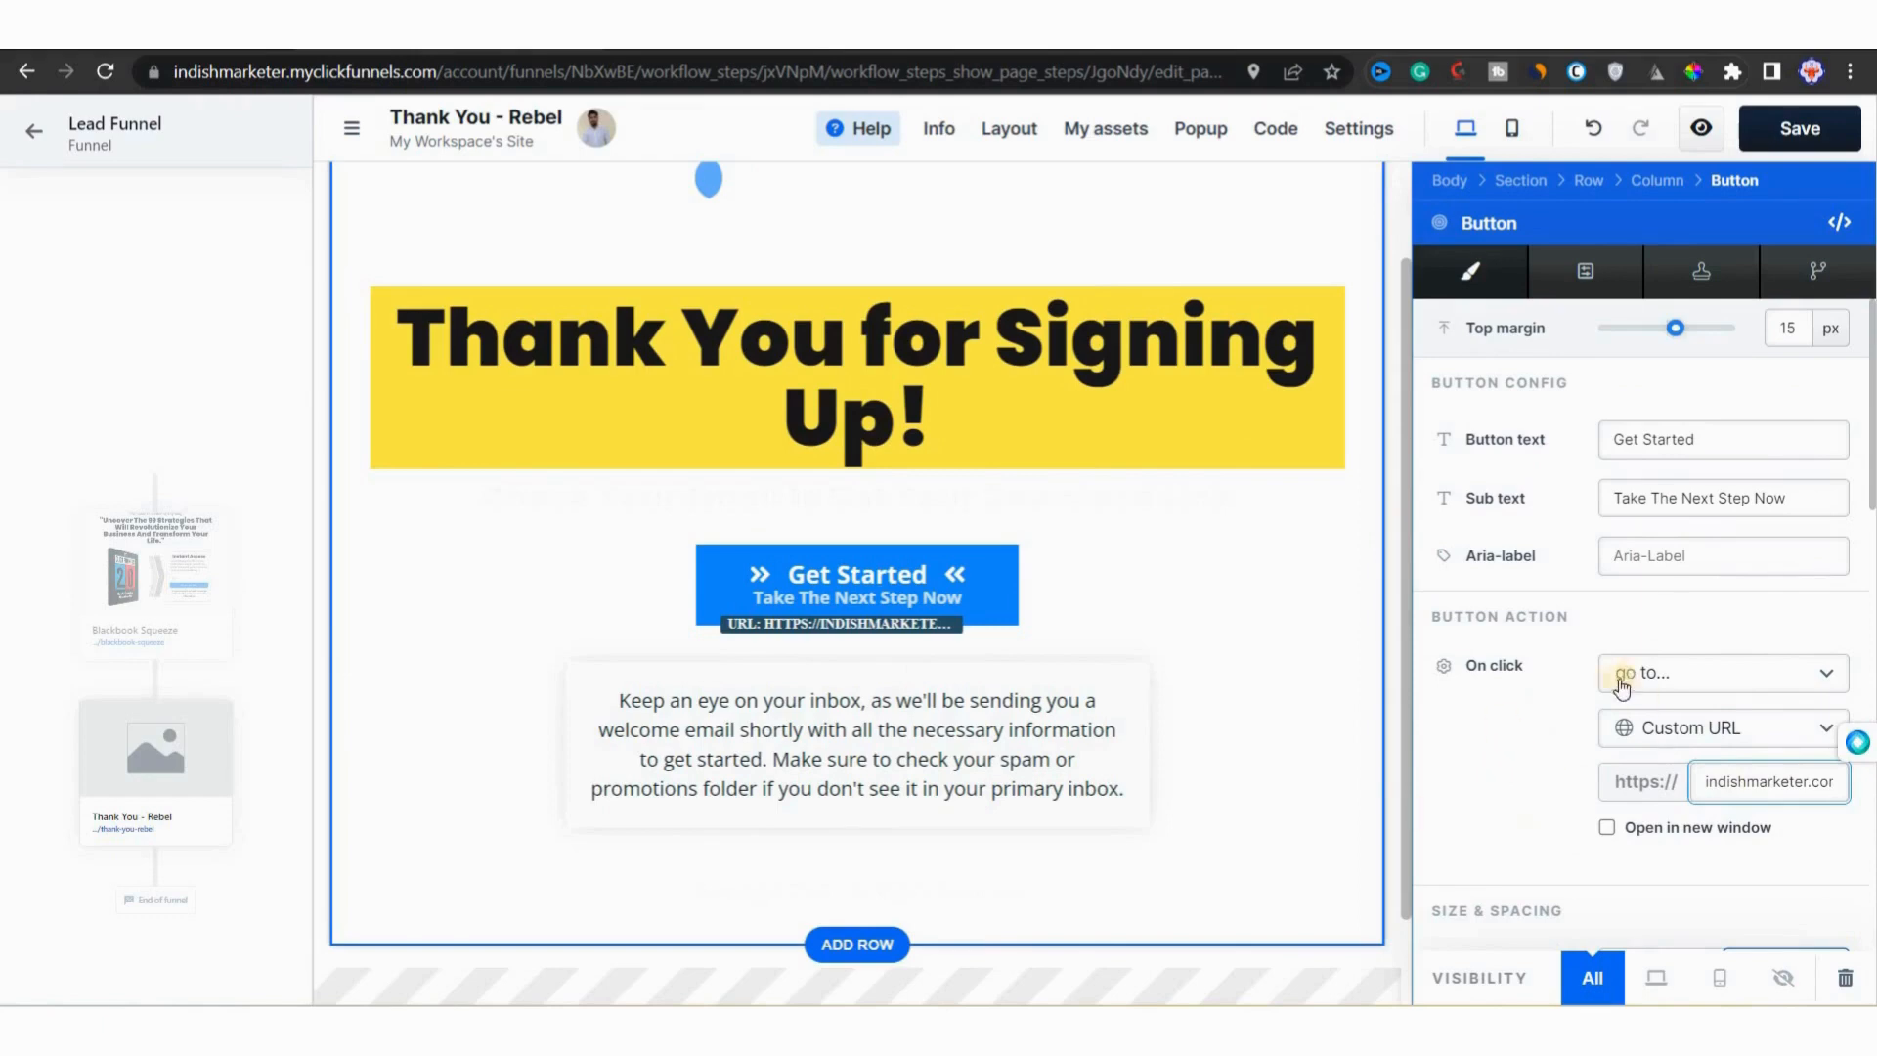
pyautogui.click(1787, 130)
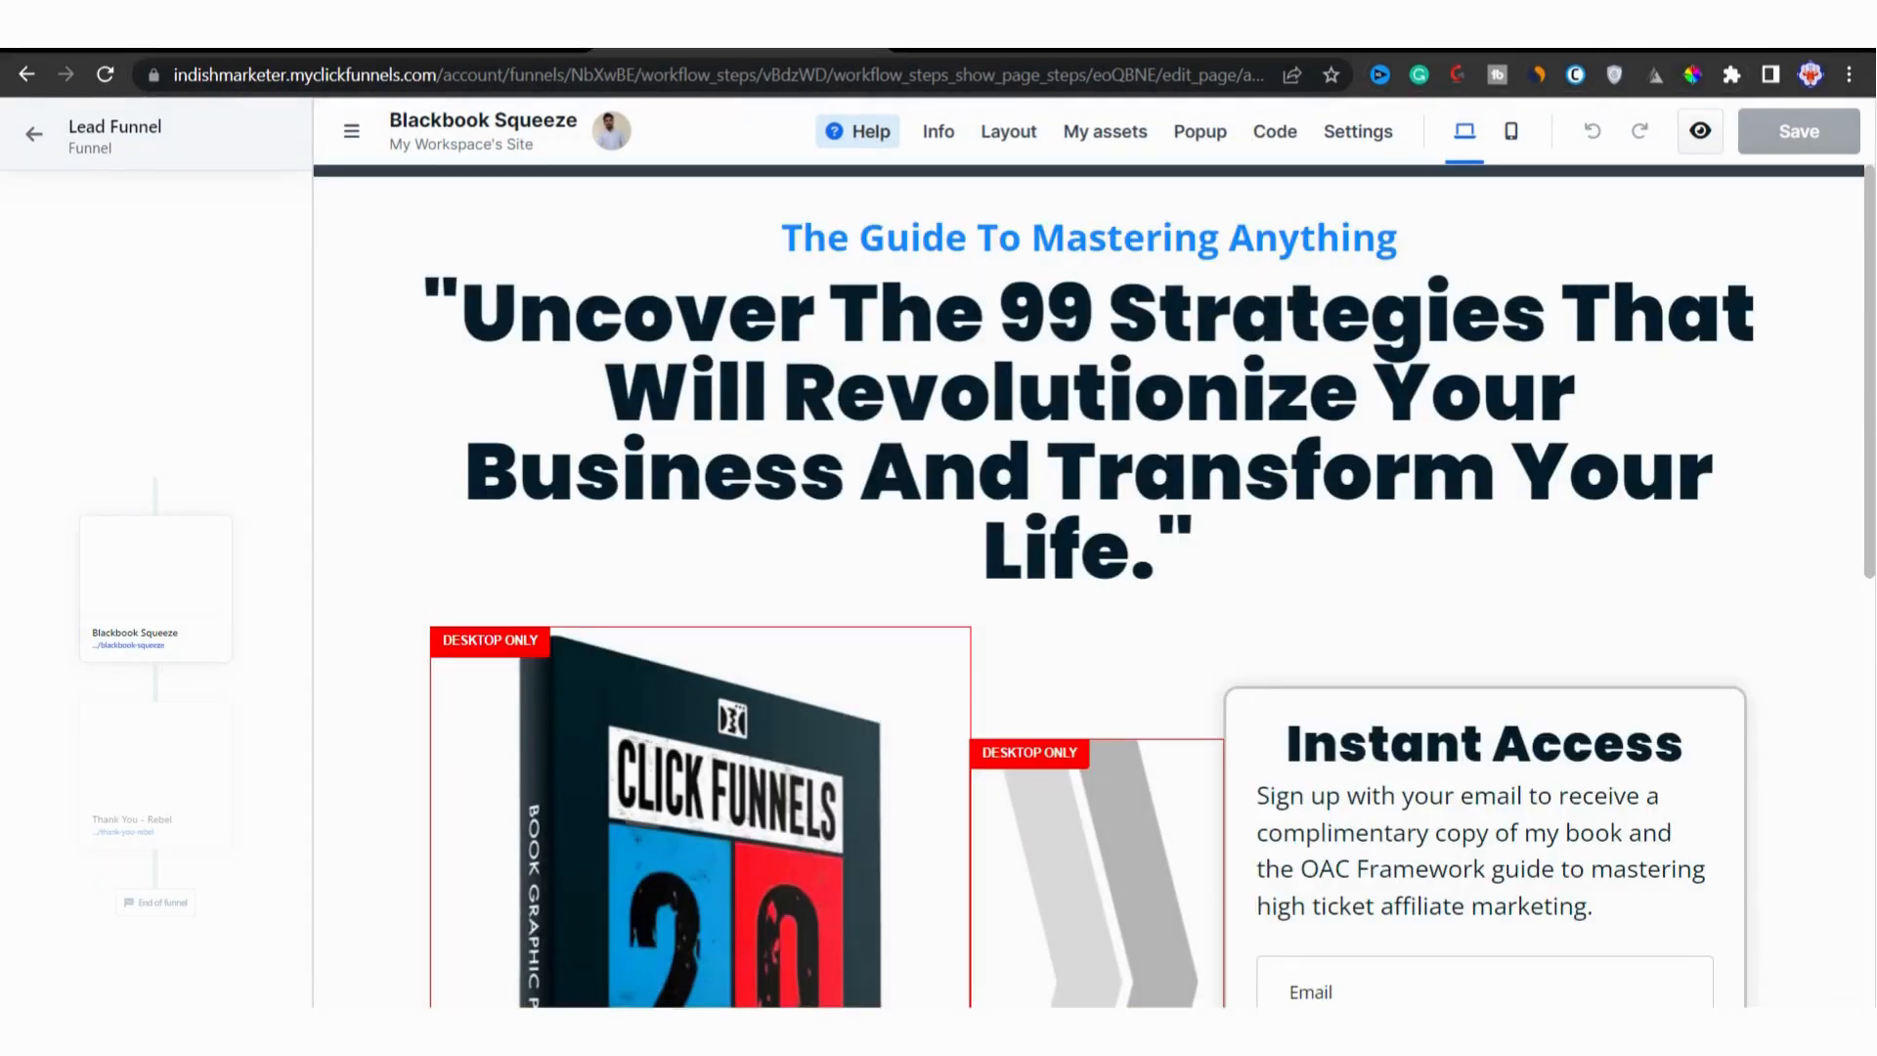
# Step: Show the popup and add a small one-column section headed "Limited time offer. Don't miss this opportunity."
pyautogui.click(1200, 130)
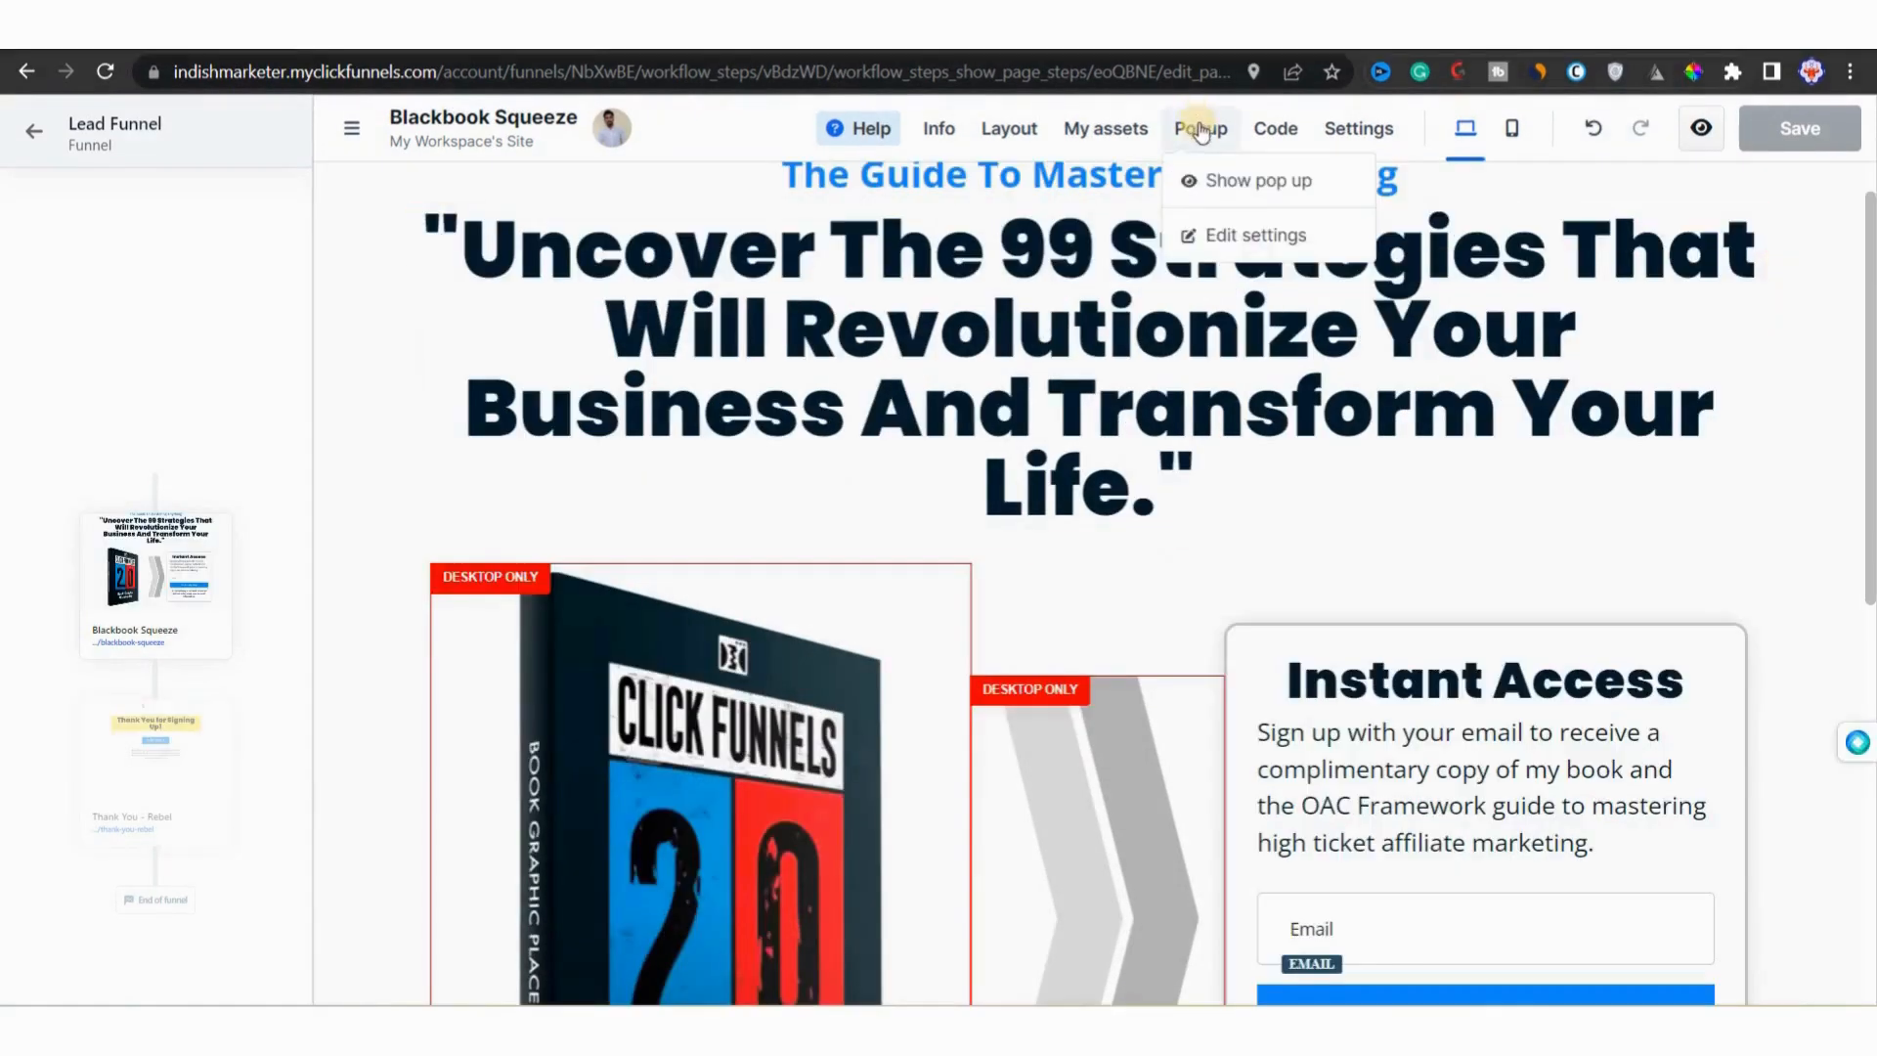
pyautogui.click(1215, 182)
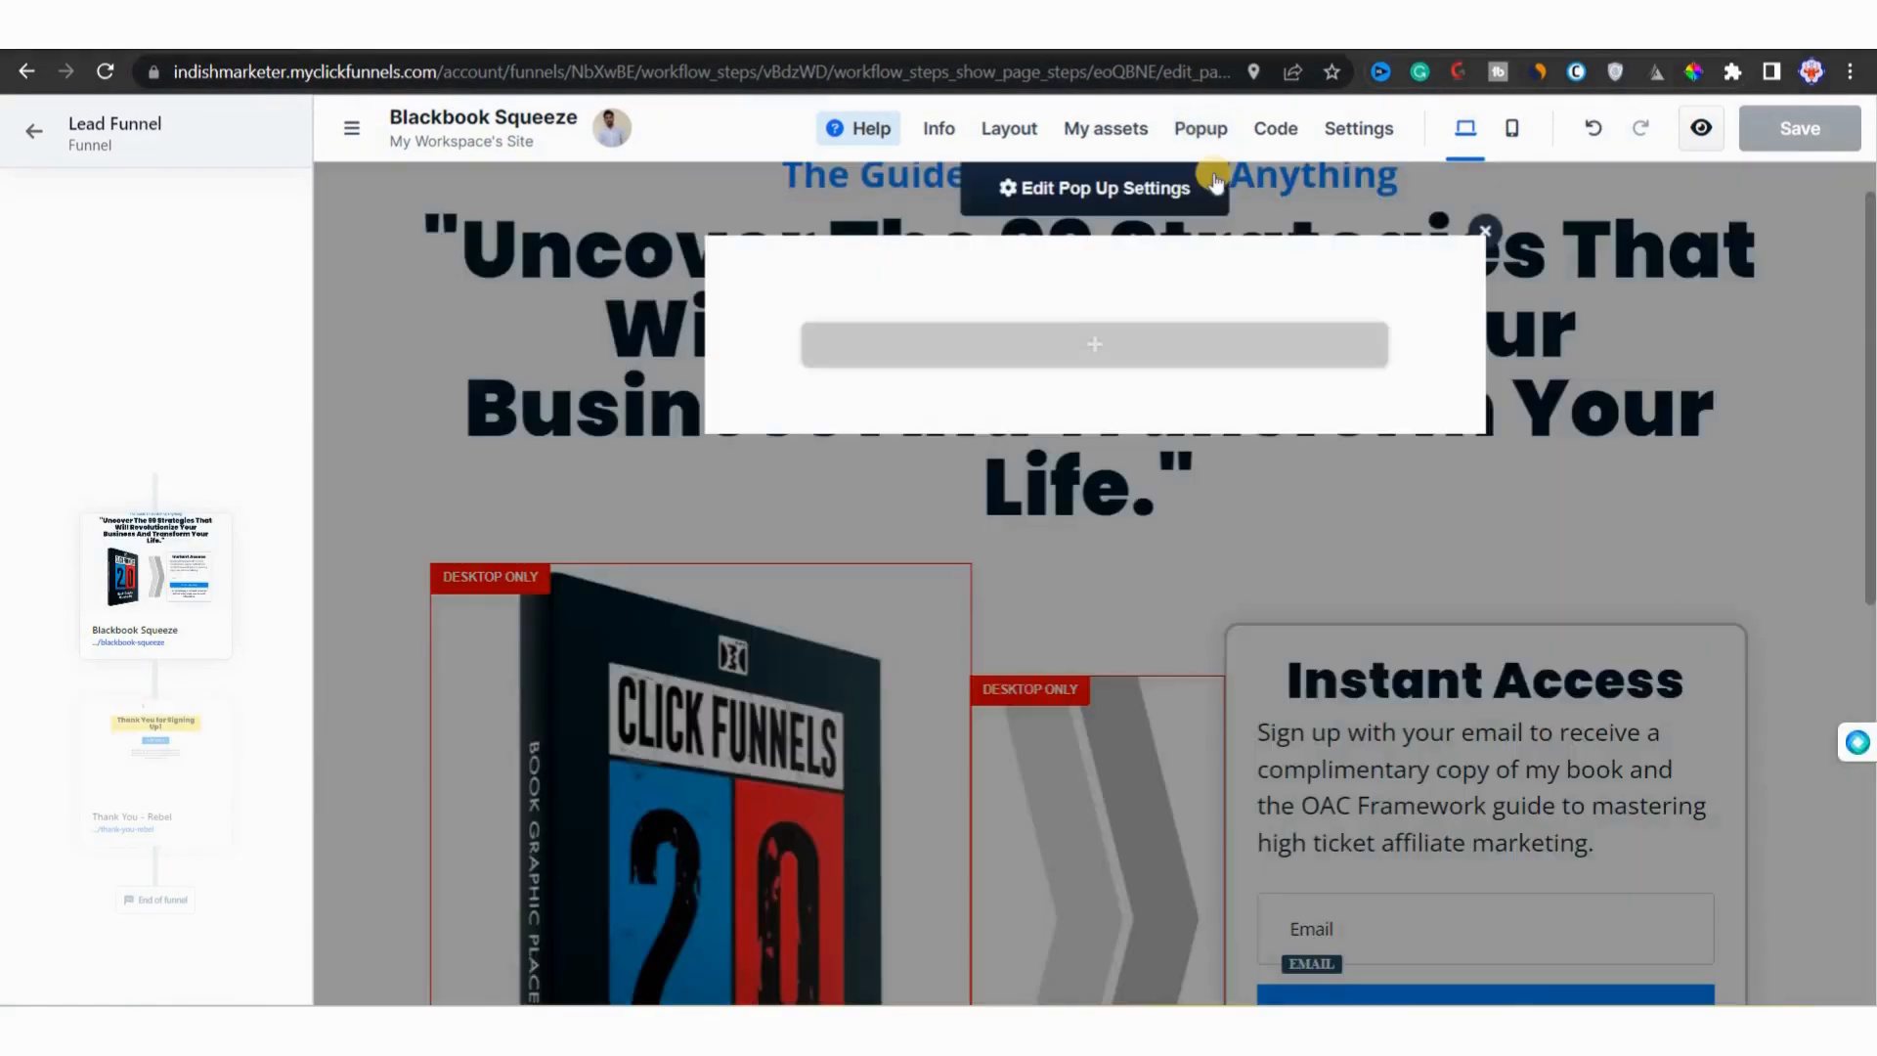
pyautogui.click(1087, 341)
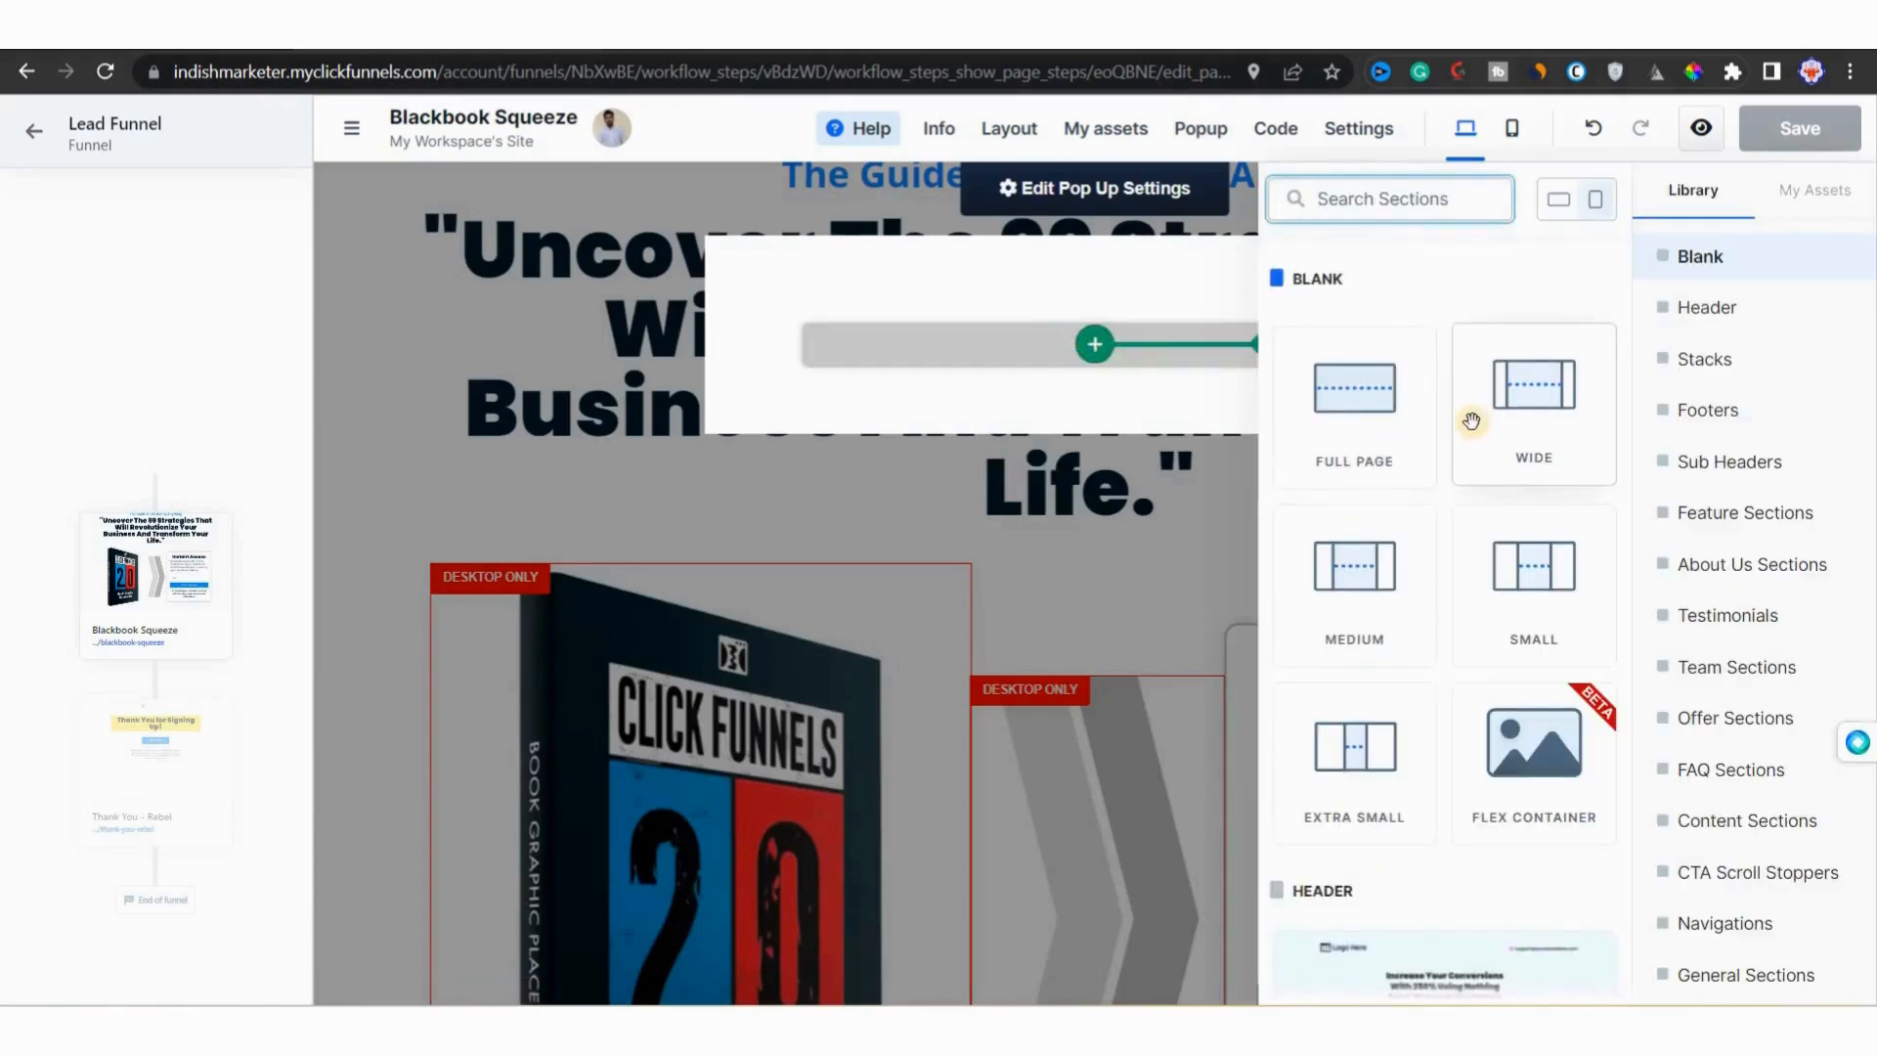
pyautogui.click(1534, 570)
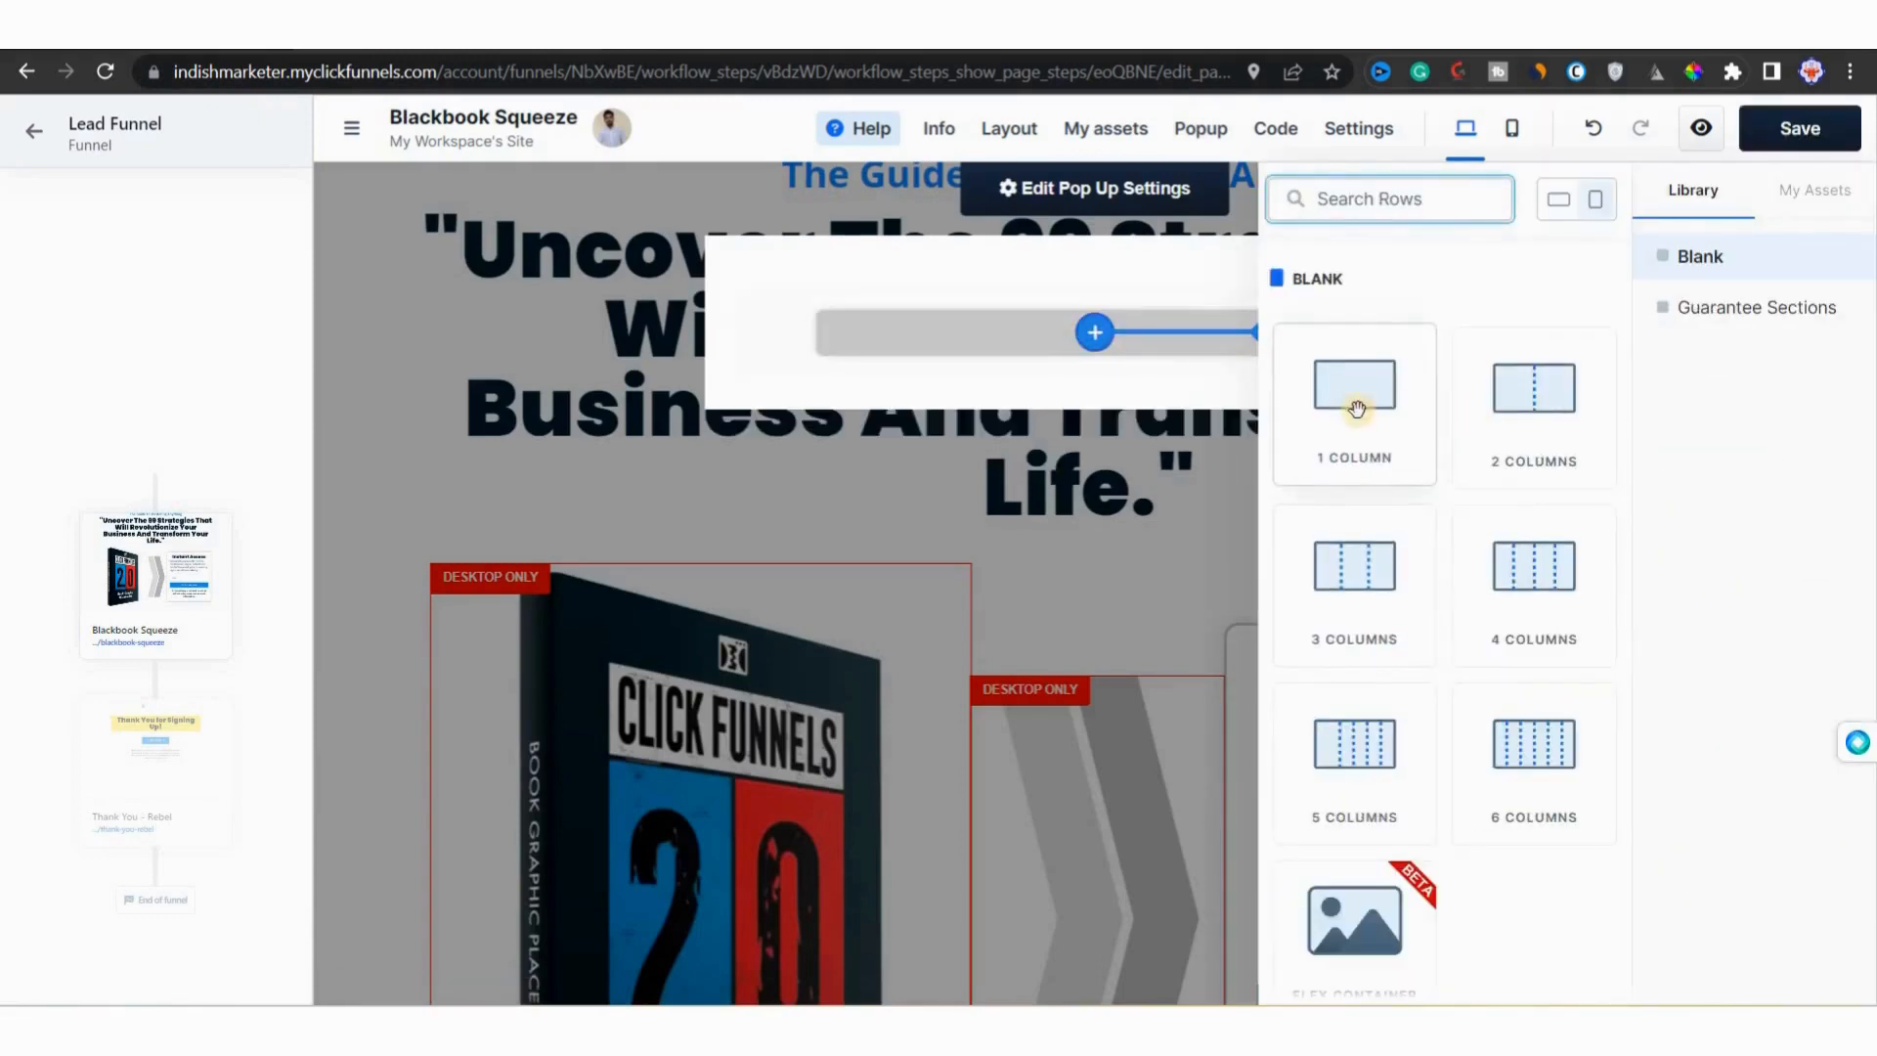
pyautogui.click(1357, 409)
pyautogui.click(1340, 411)
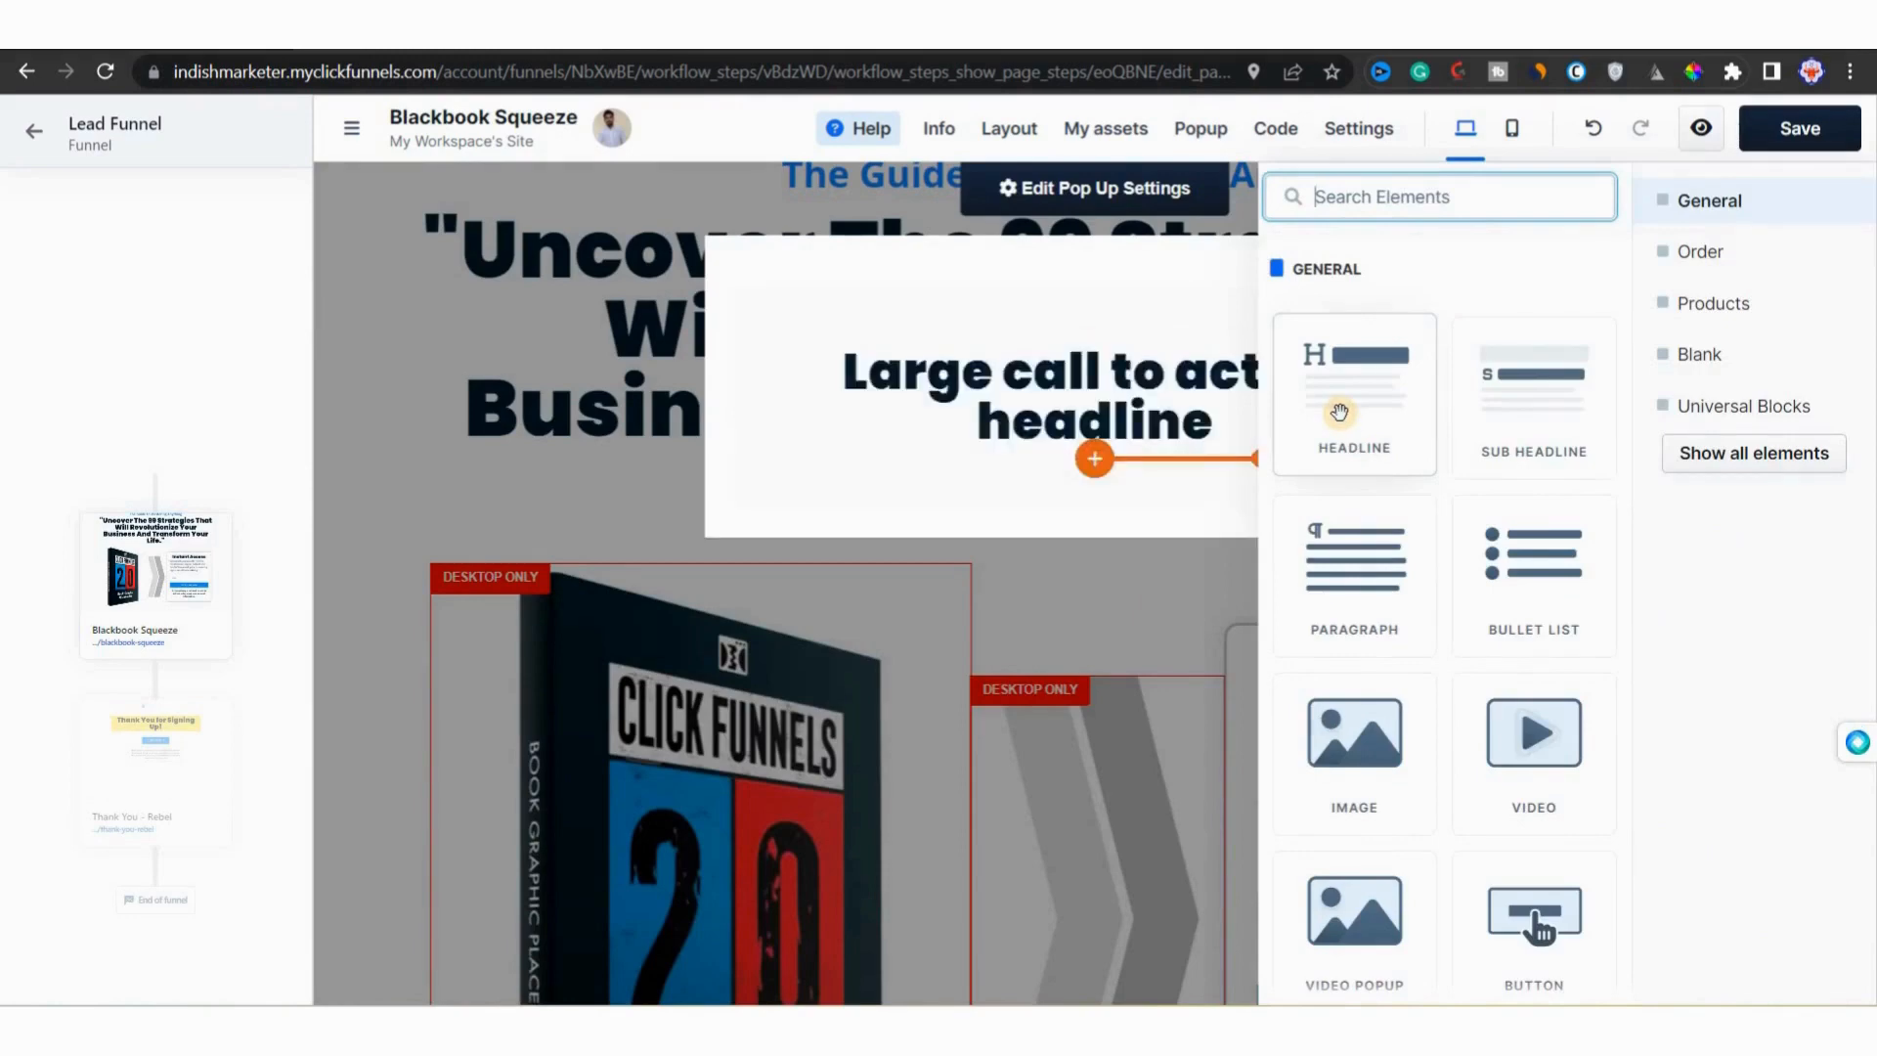
pyautogui.click(1056, 423)
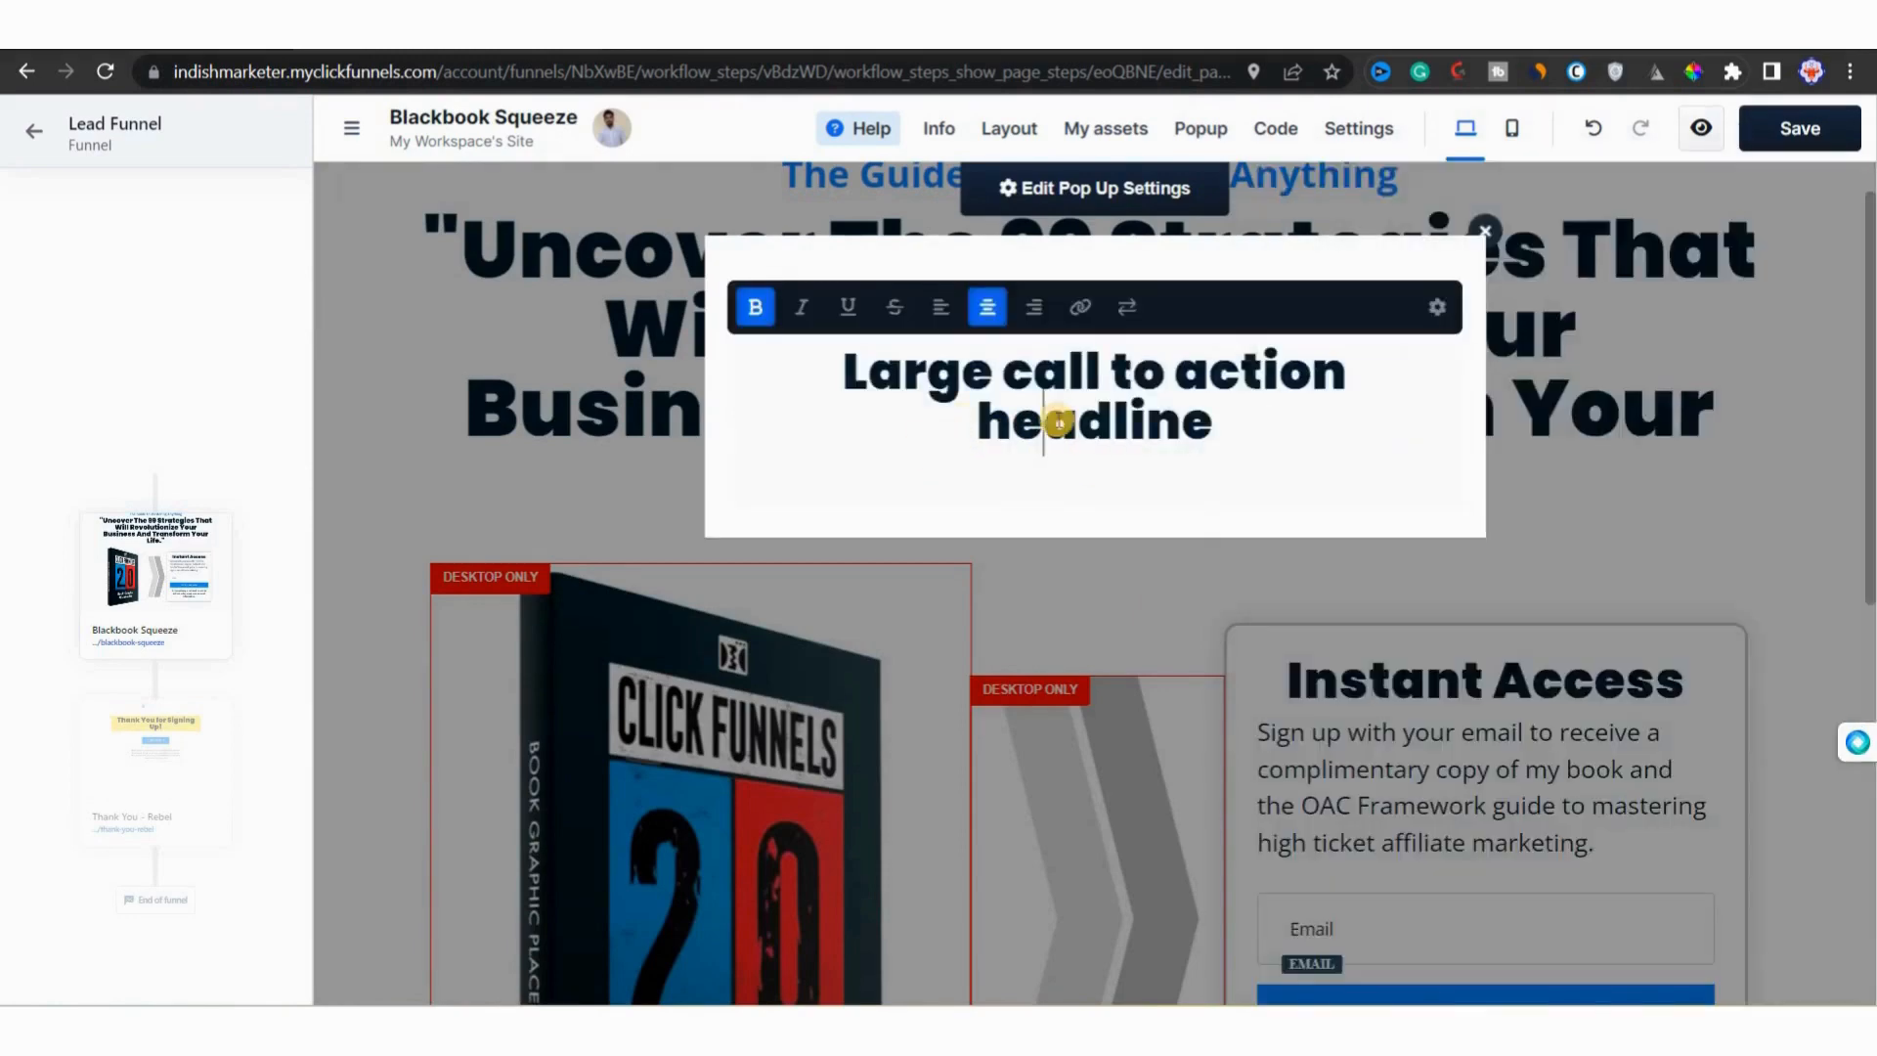
pyautogui.tripleClick(1059, 423)
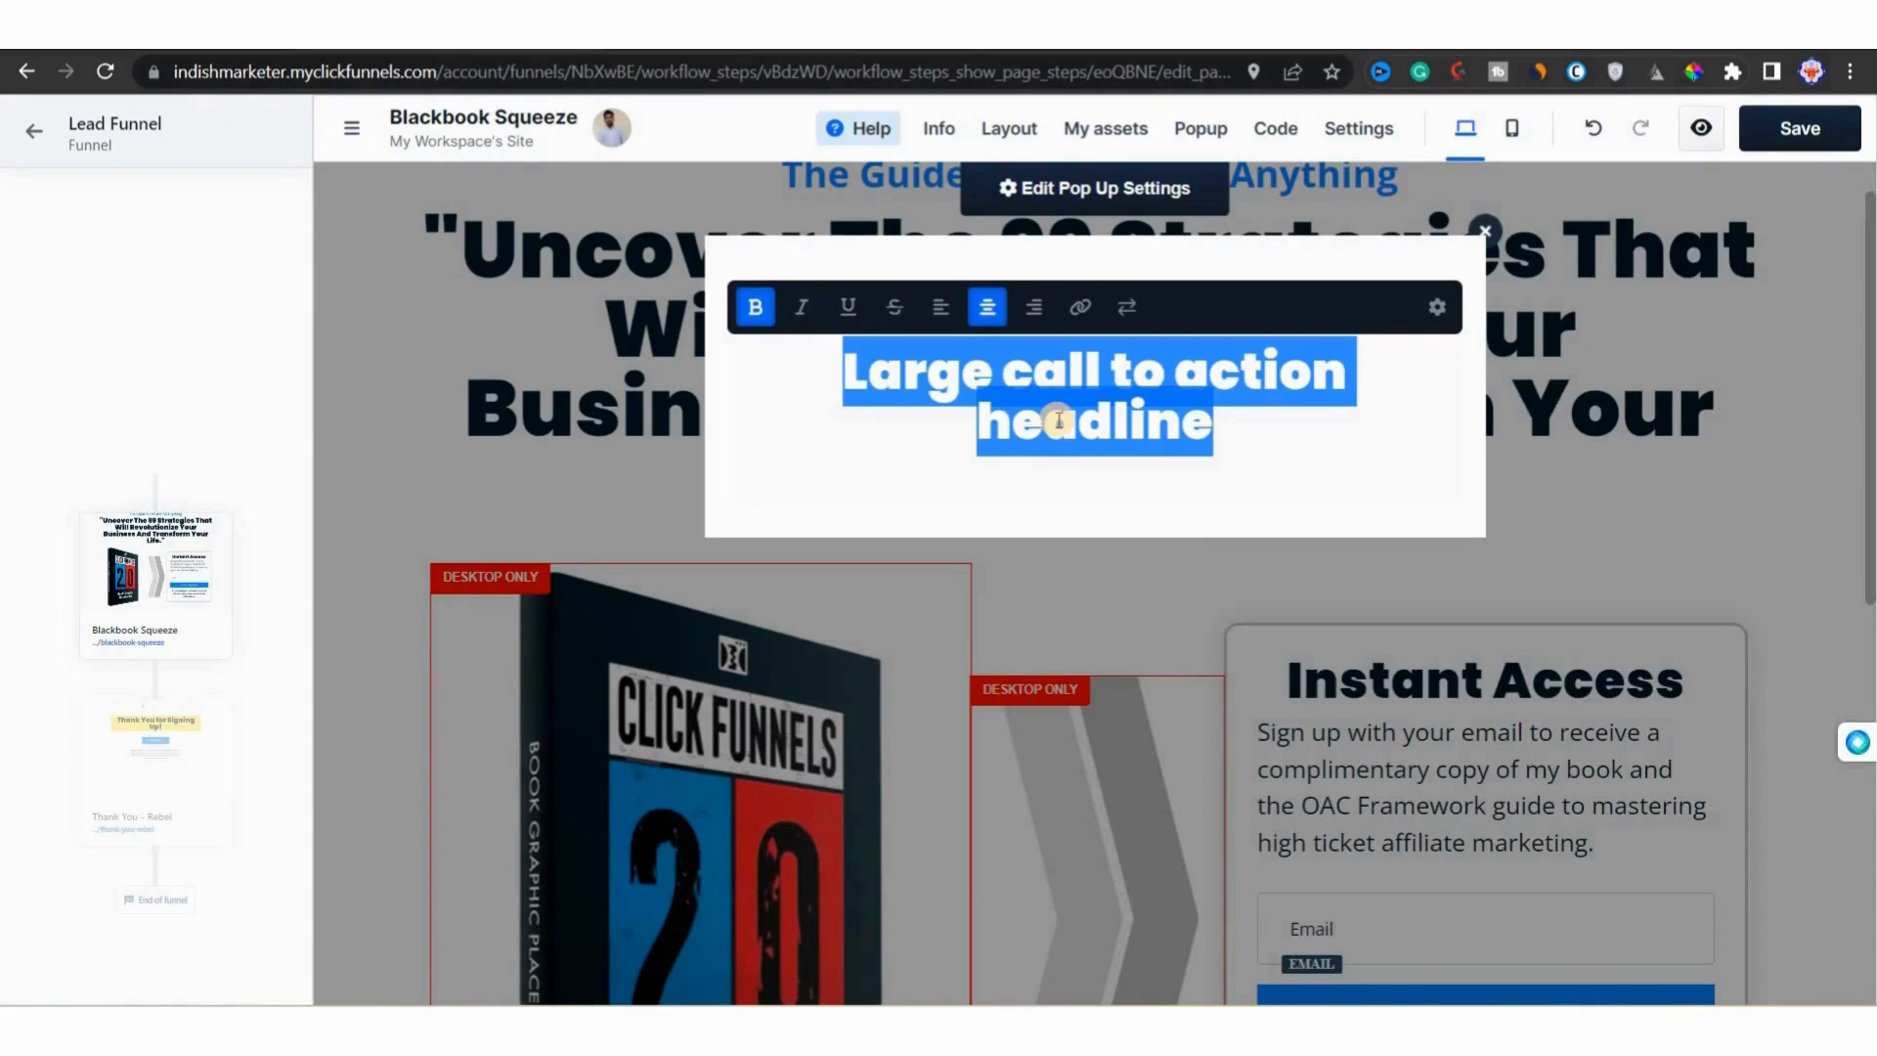
pyautogui.write("Limited time offer. Don't miss this opportunity.")
# Step: Add a second small section holding an Email input field and a Click to Sign Up button
pyautogui.click(1072, 559)
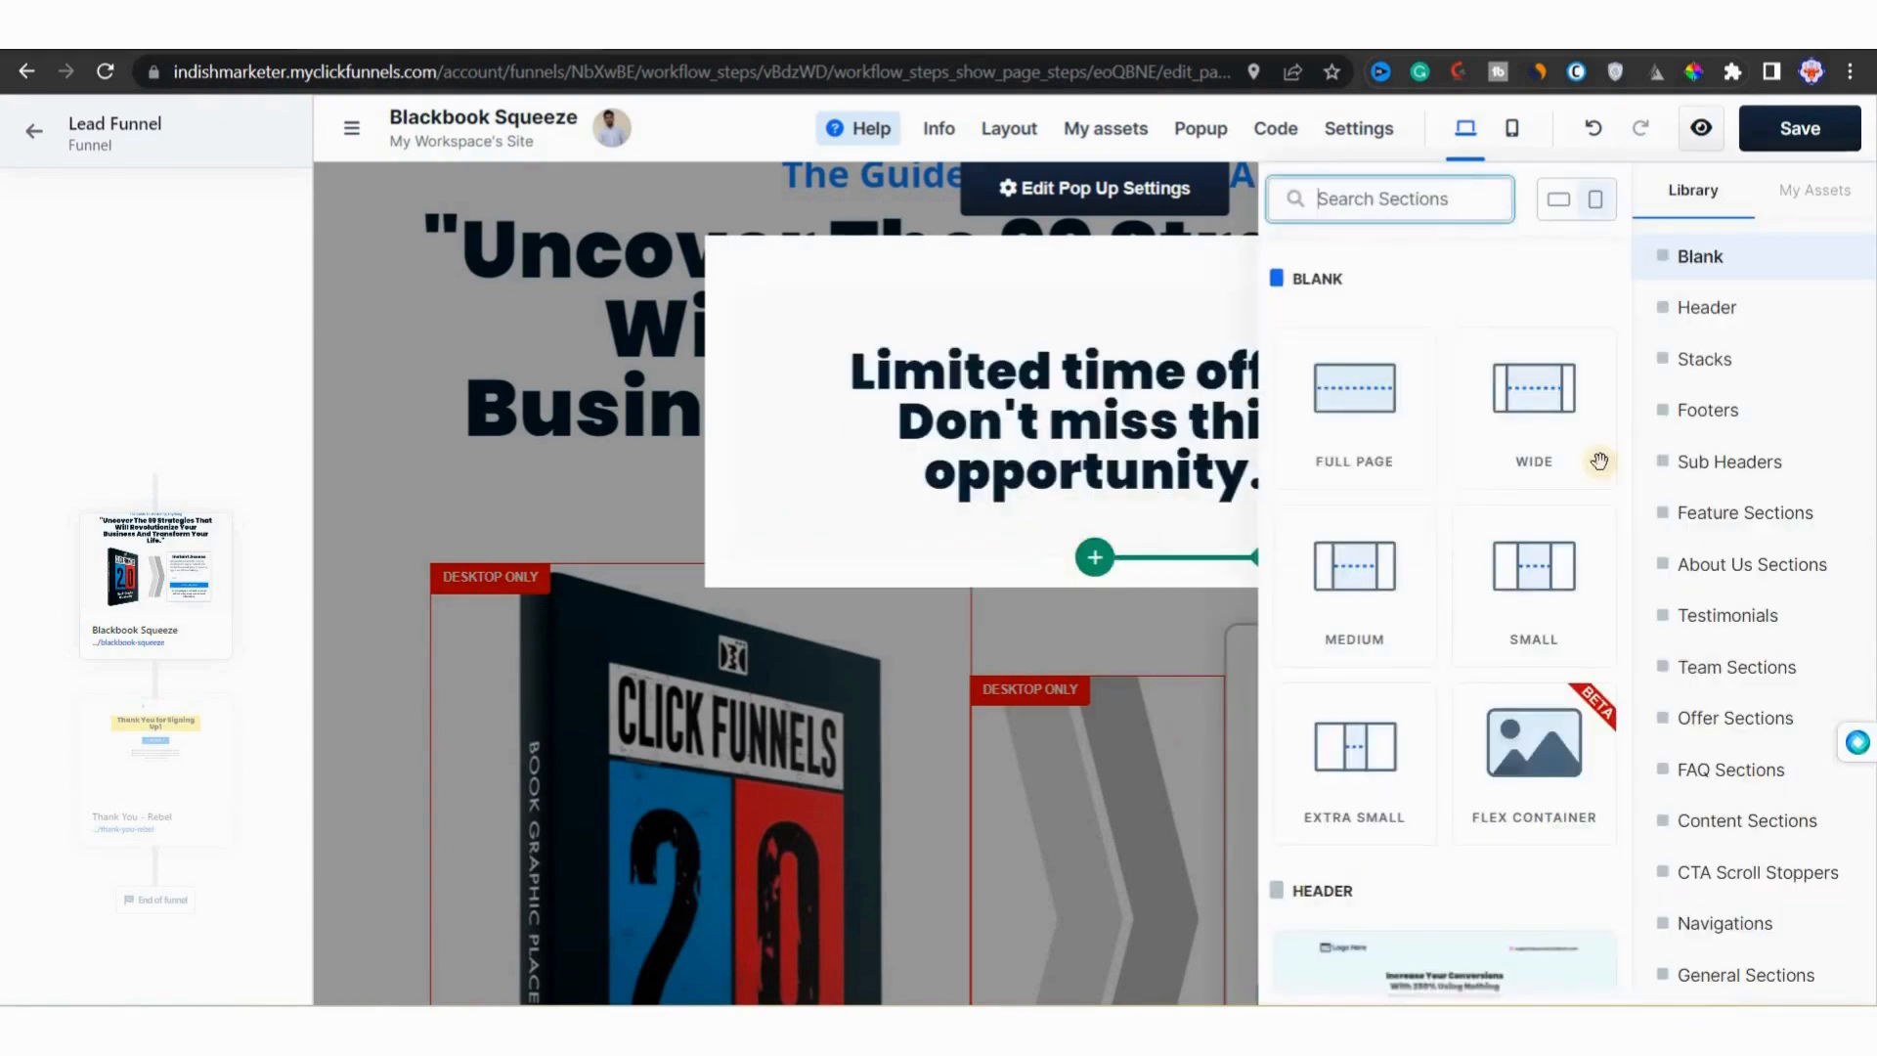
pyautogui.click(1509, 592)
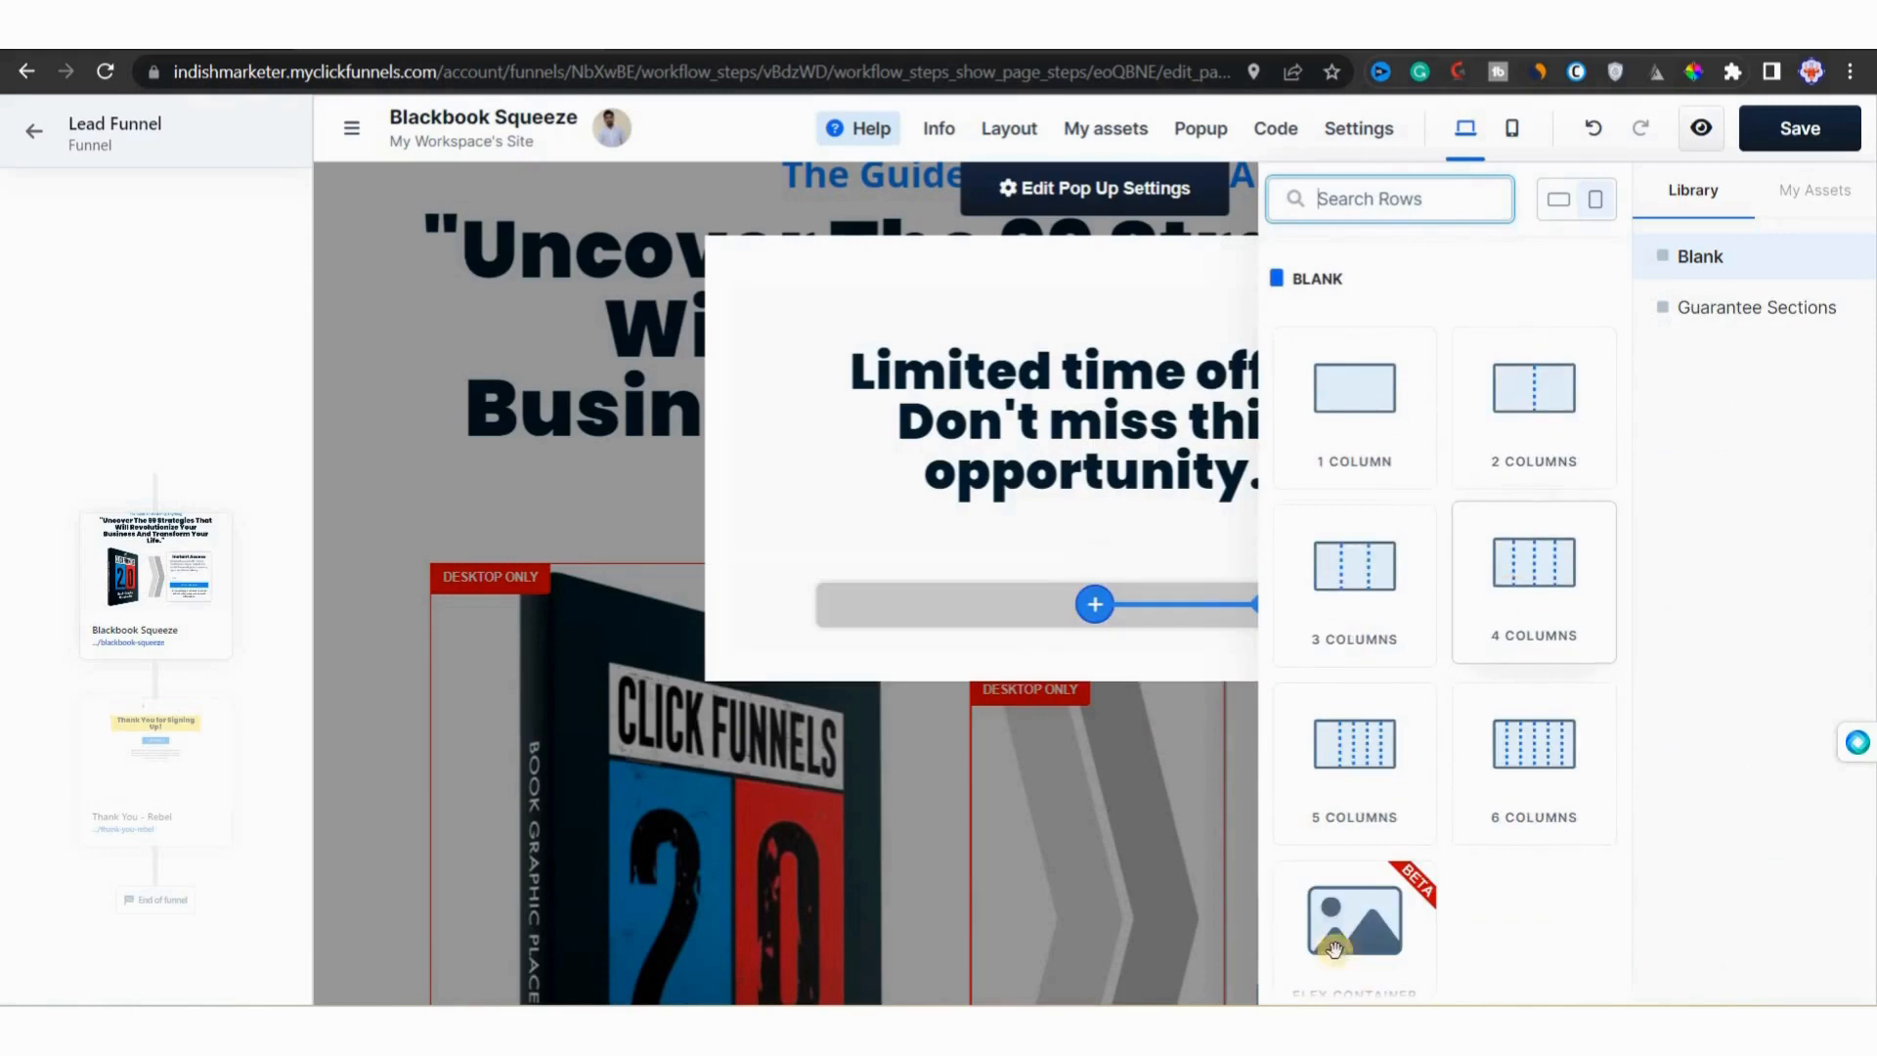
pyautogui.click(1353, 386)
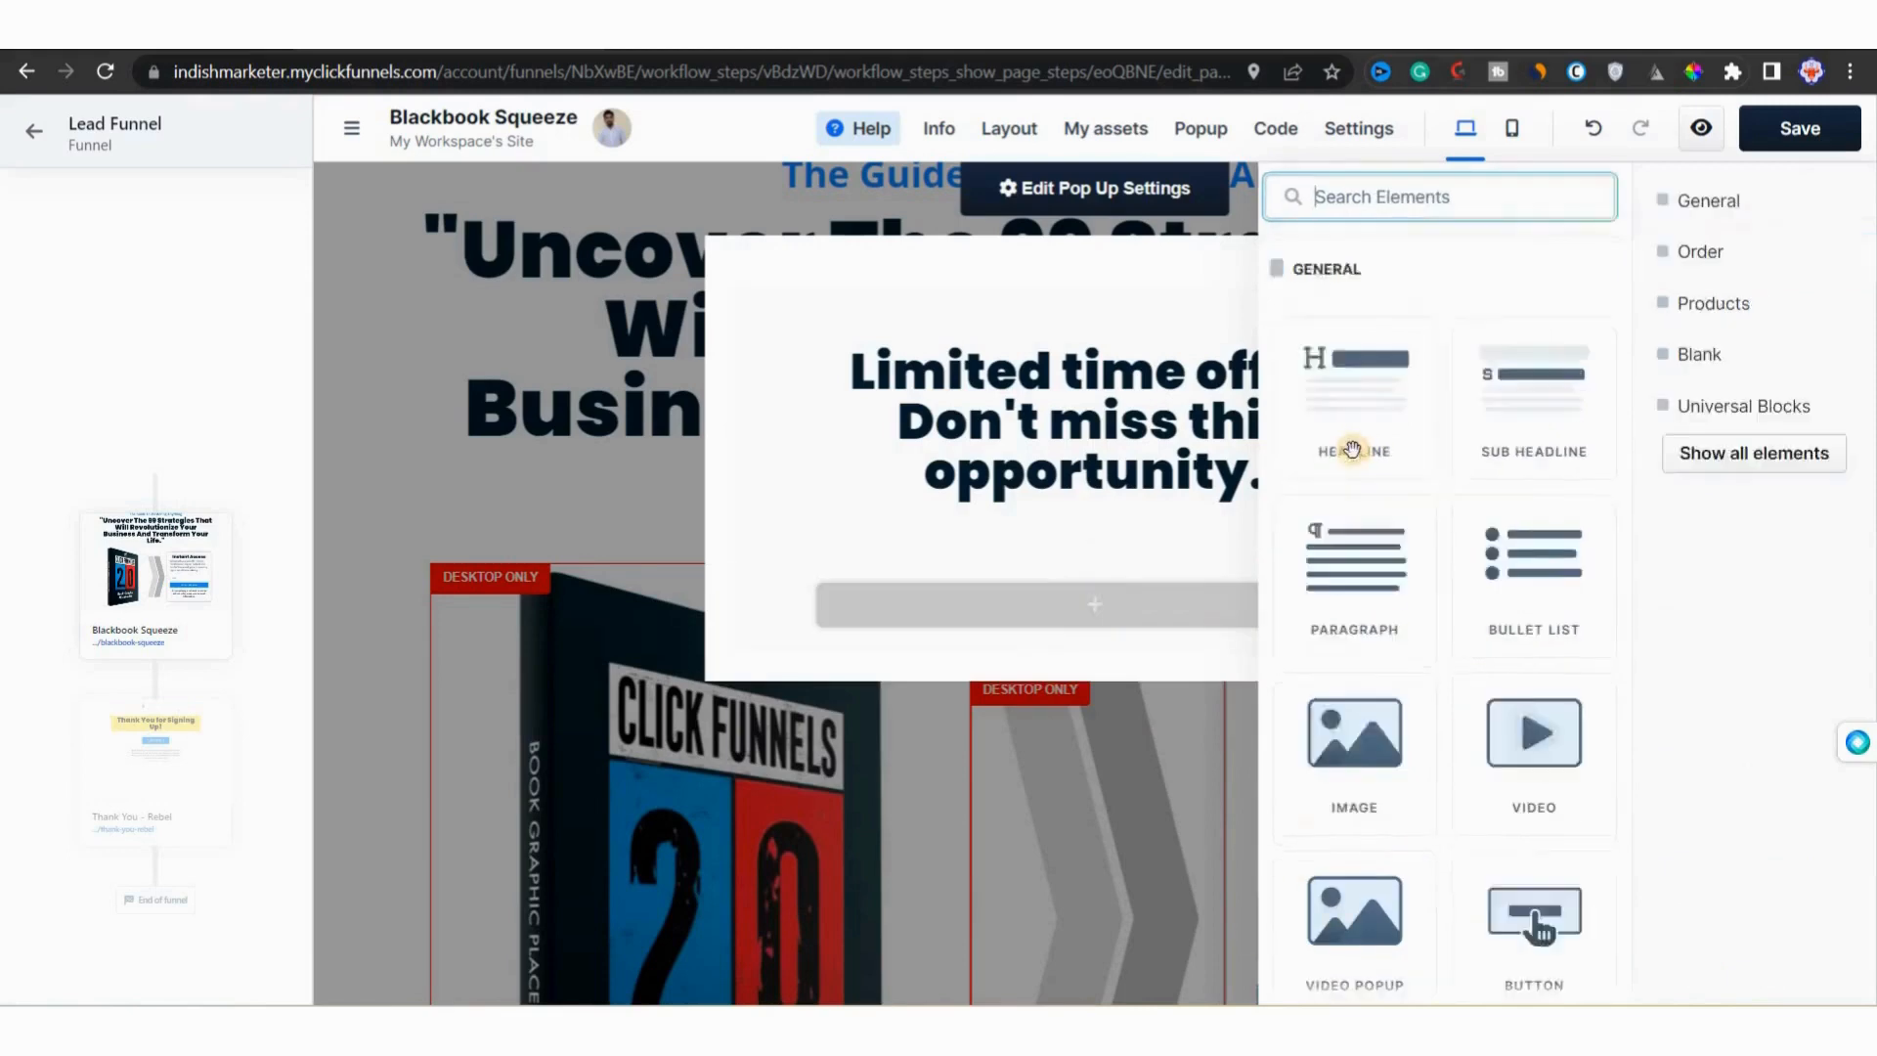
pyautogui.scroll(-5, 1419, 621)
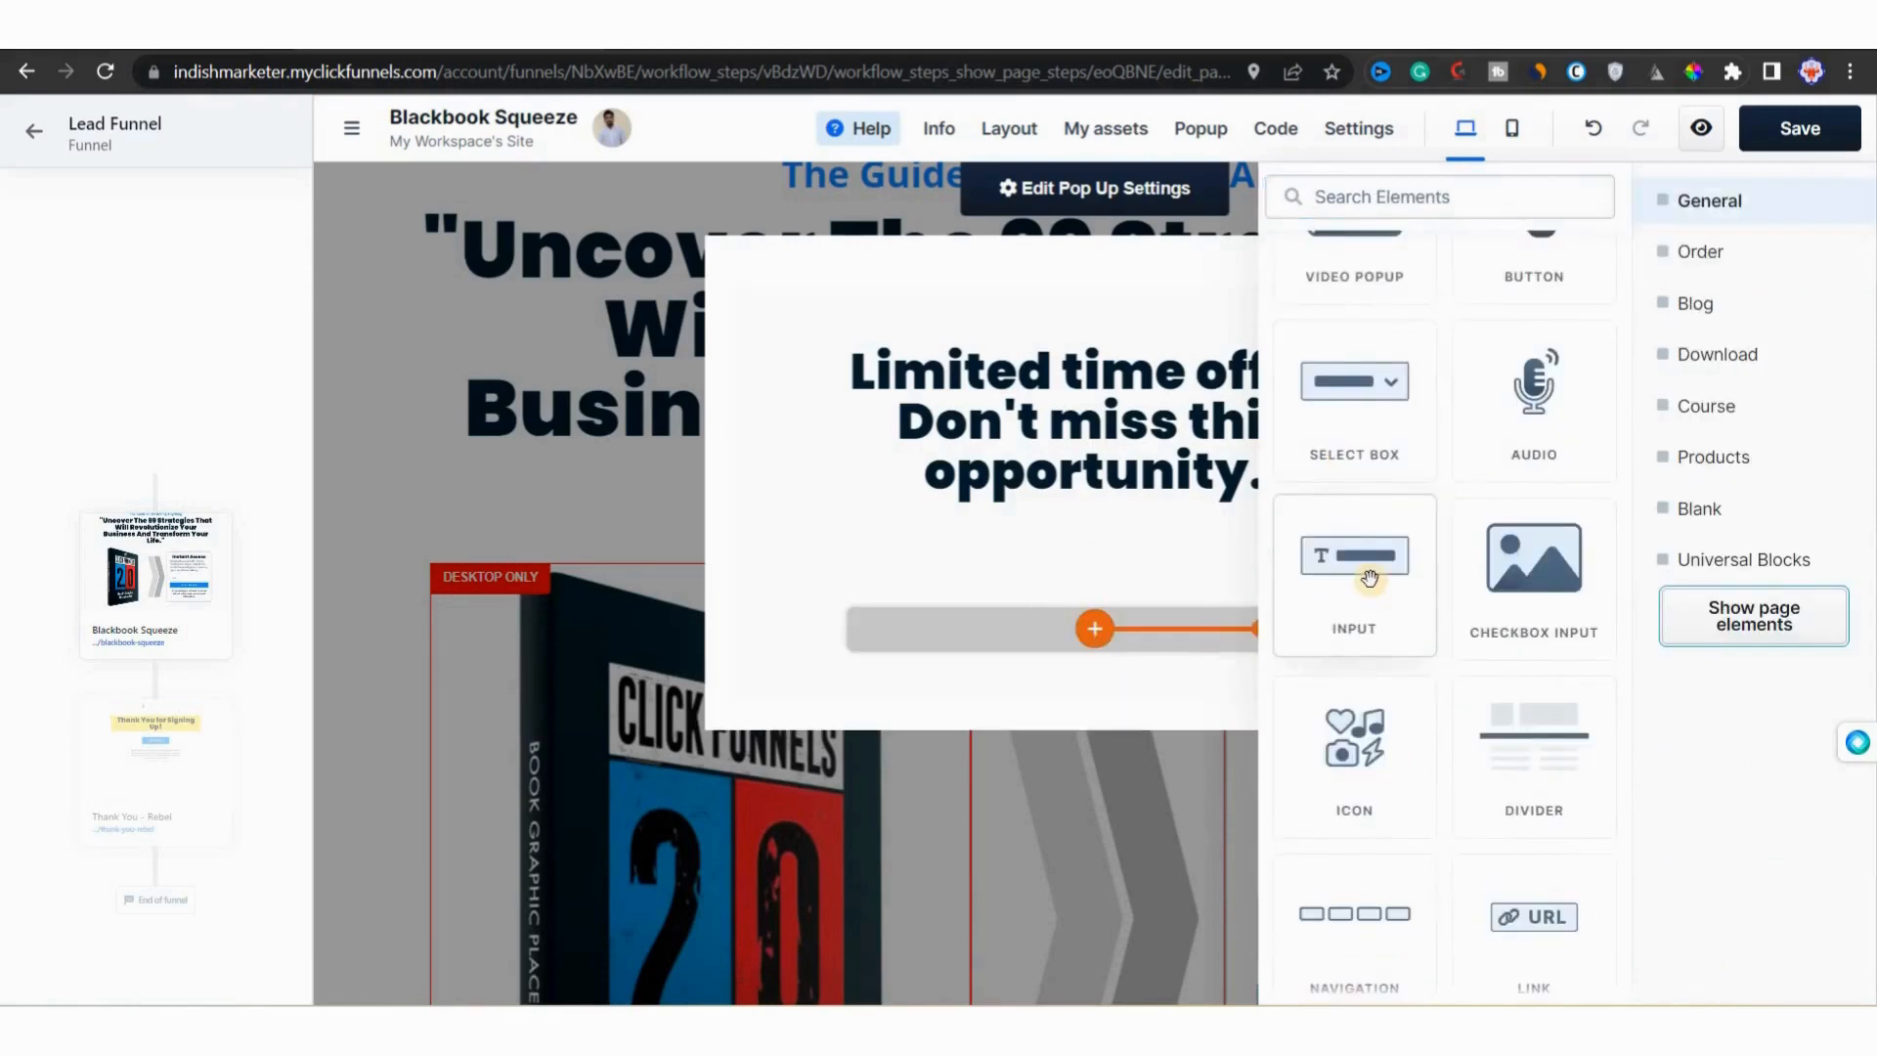
pyautogui.moveTo(1370, 579); pyautogui.dragTo(1039, 567)
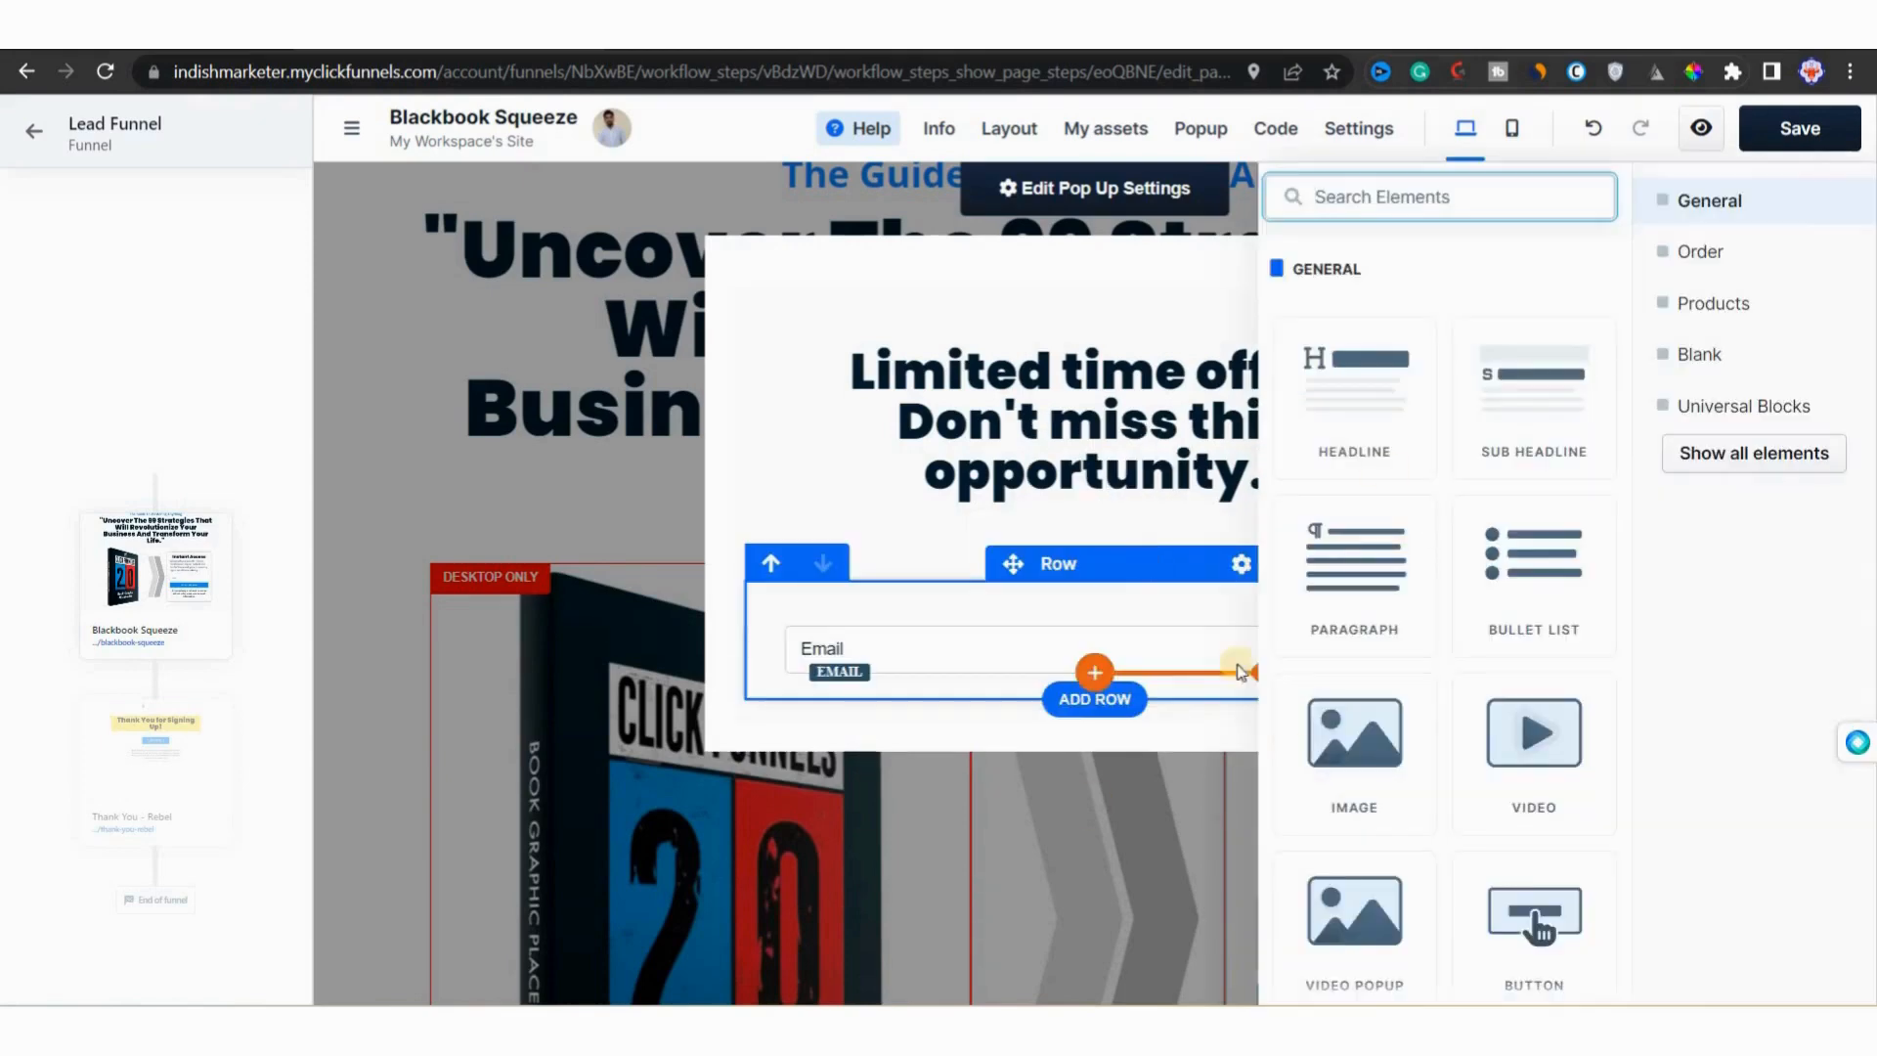
pyautogui.click(1096, 698)
pyautogui.click(1525, 683)
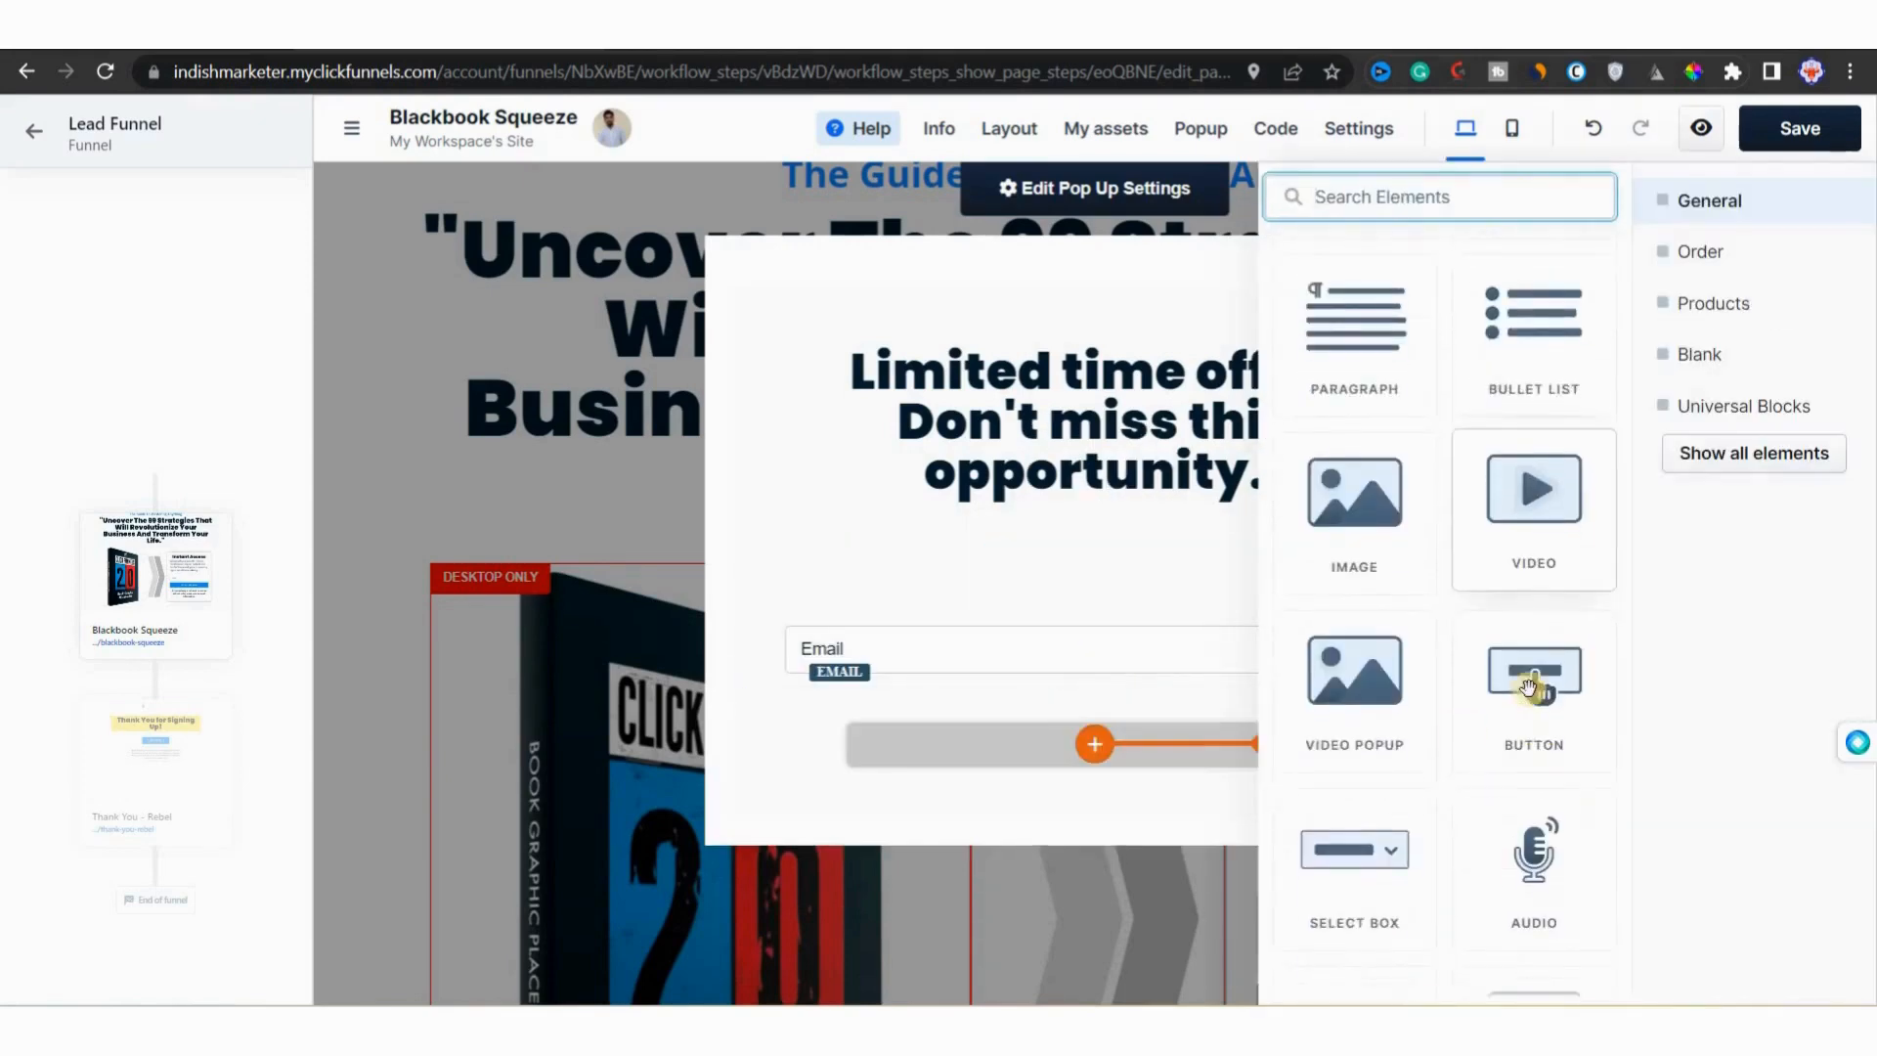
pyautogui.click(1528, 685)
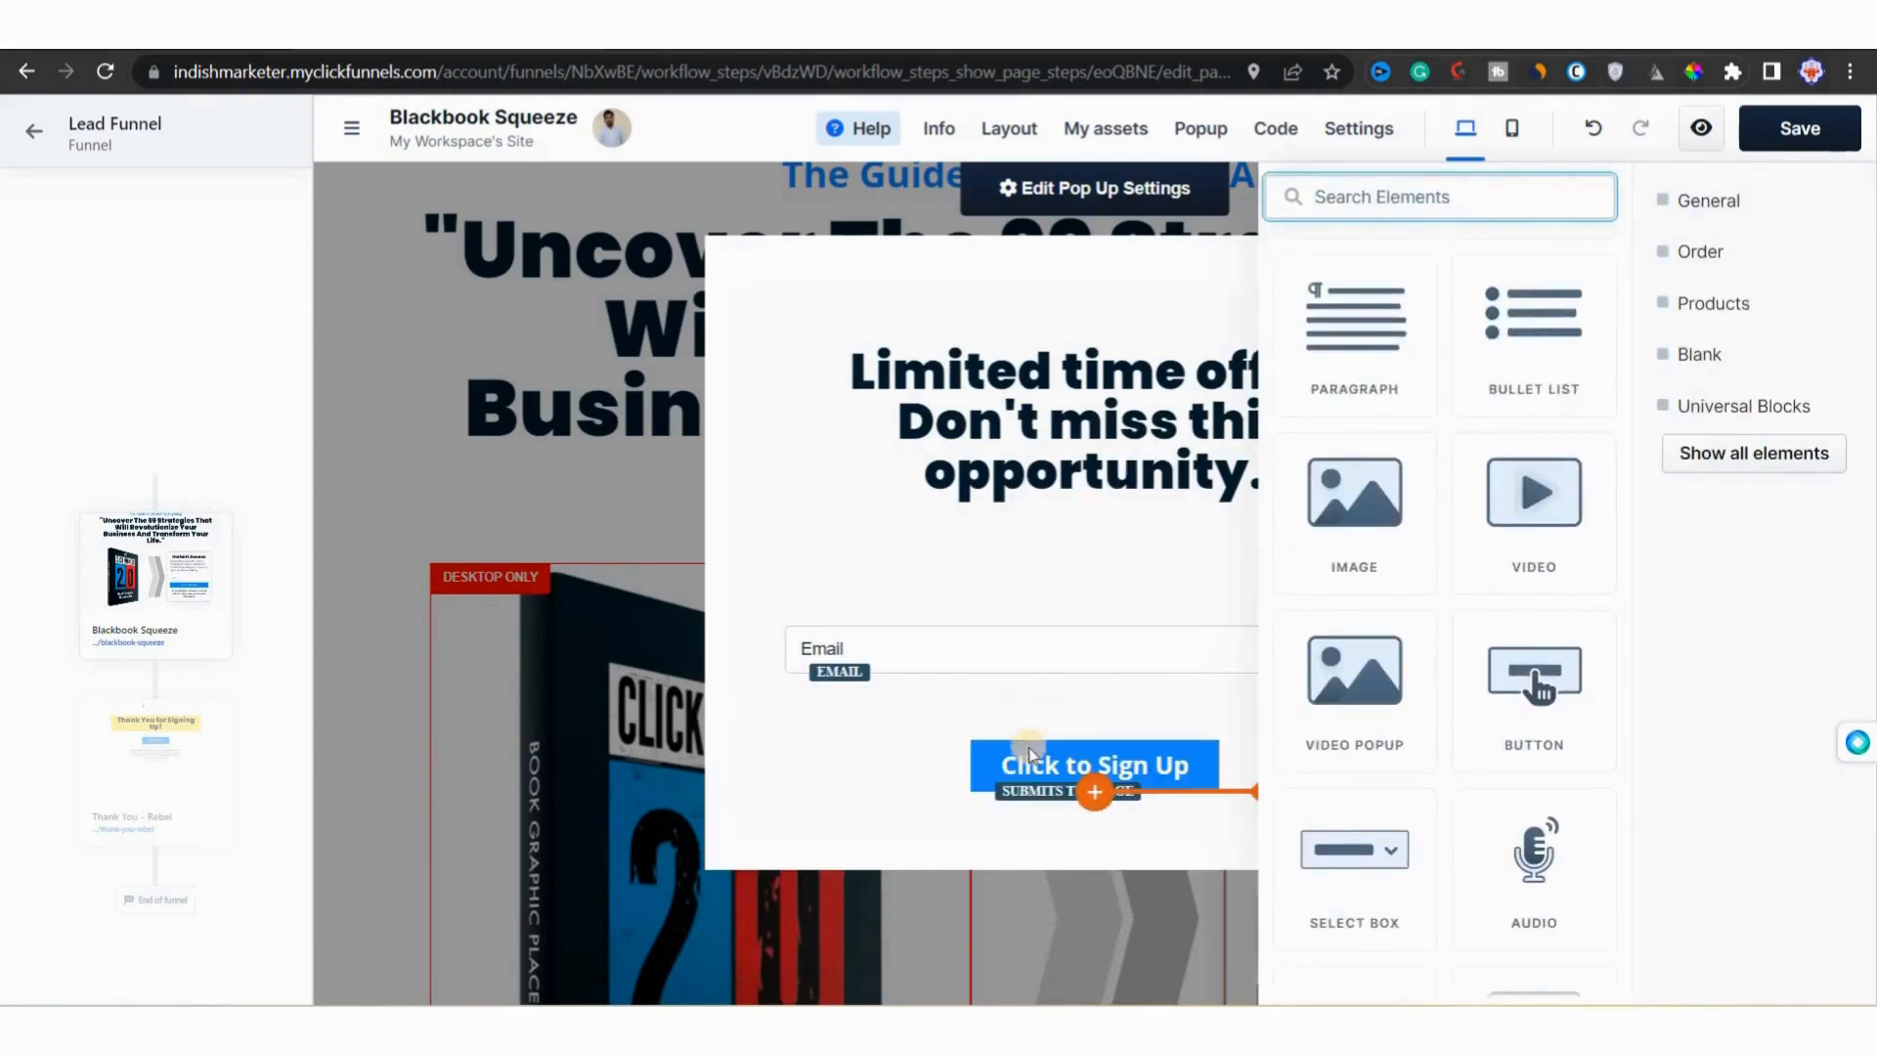
pyautogui.scroll(-2, 1040, 750)
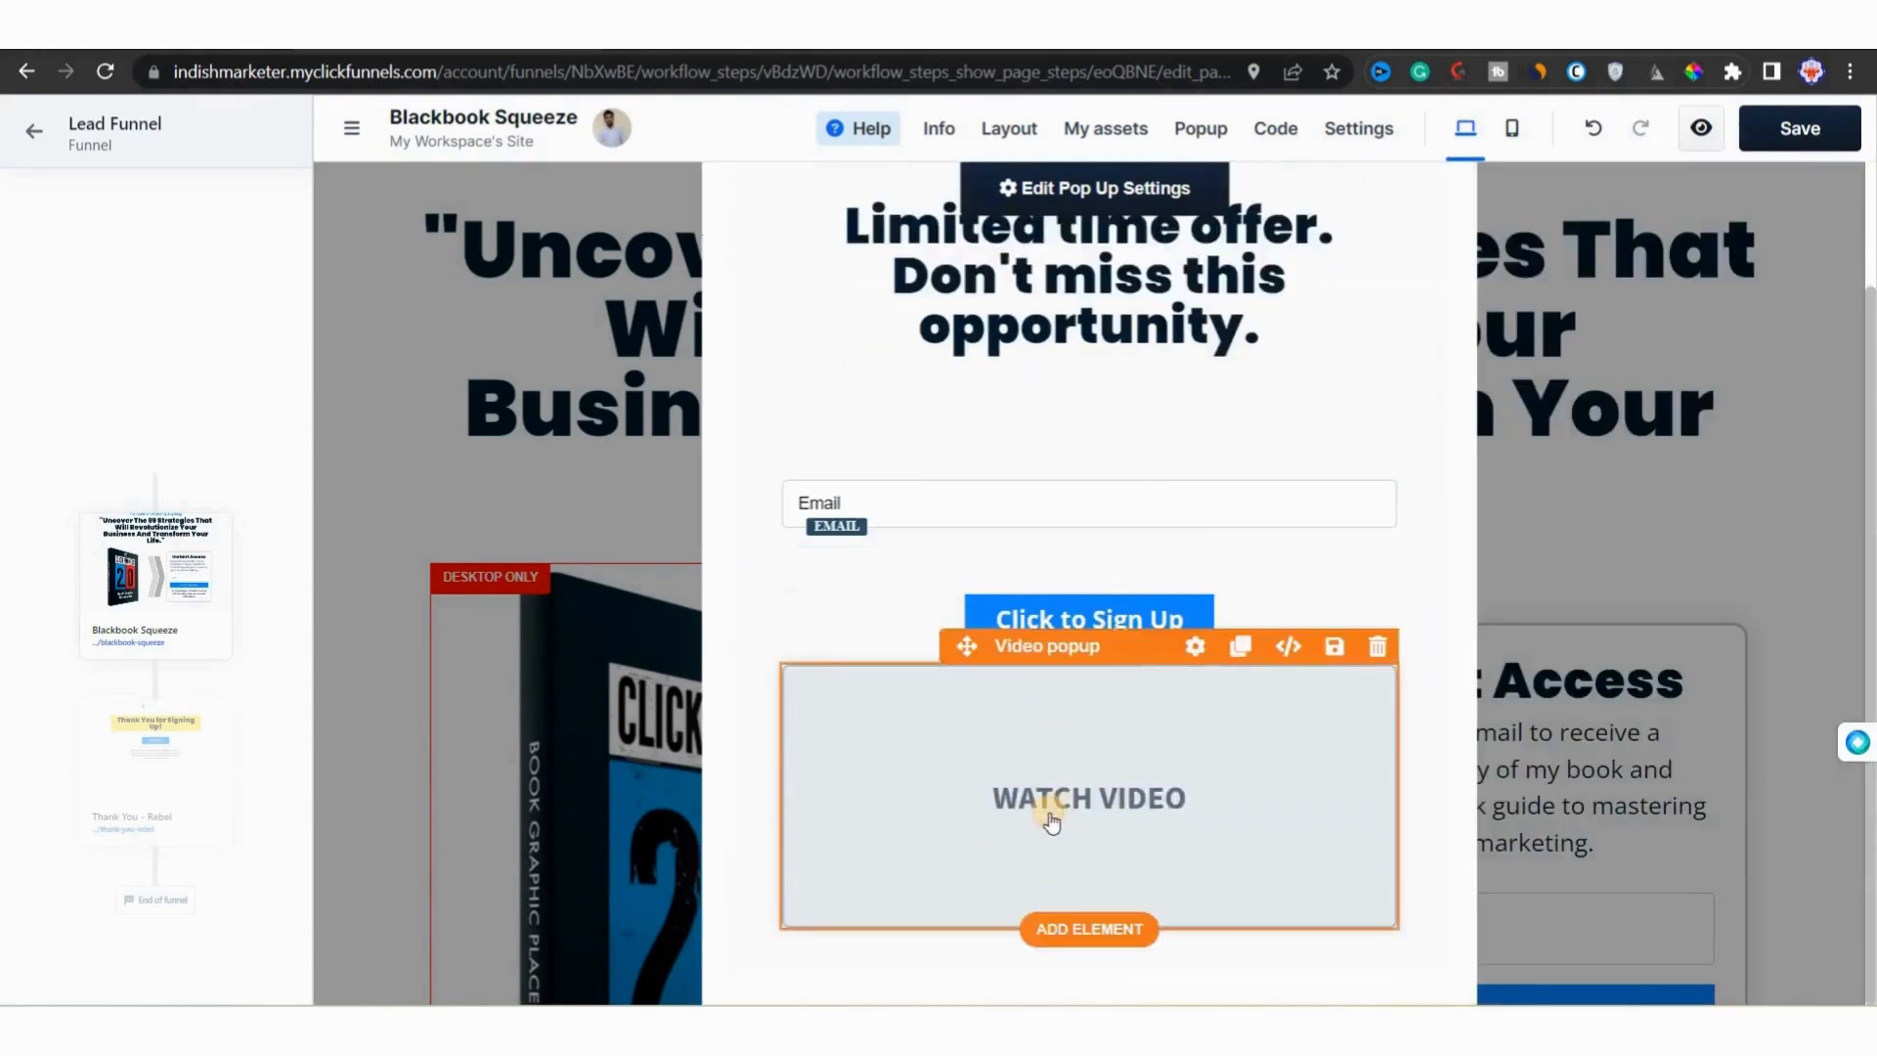
# Step: Save the sign-up button changes and bring up the popup's Modal settings panel
pyautogui.click(1197, 647)
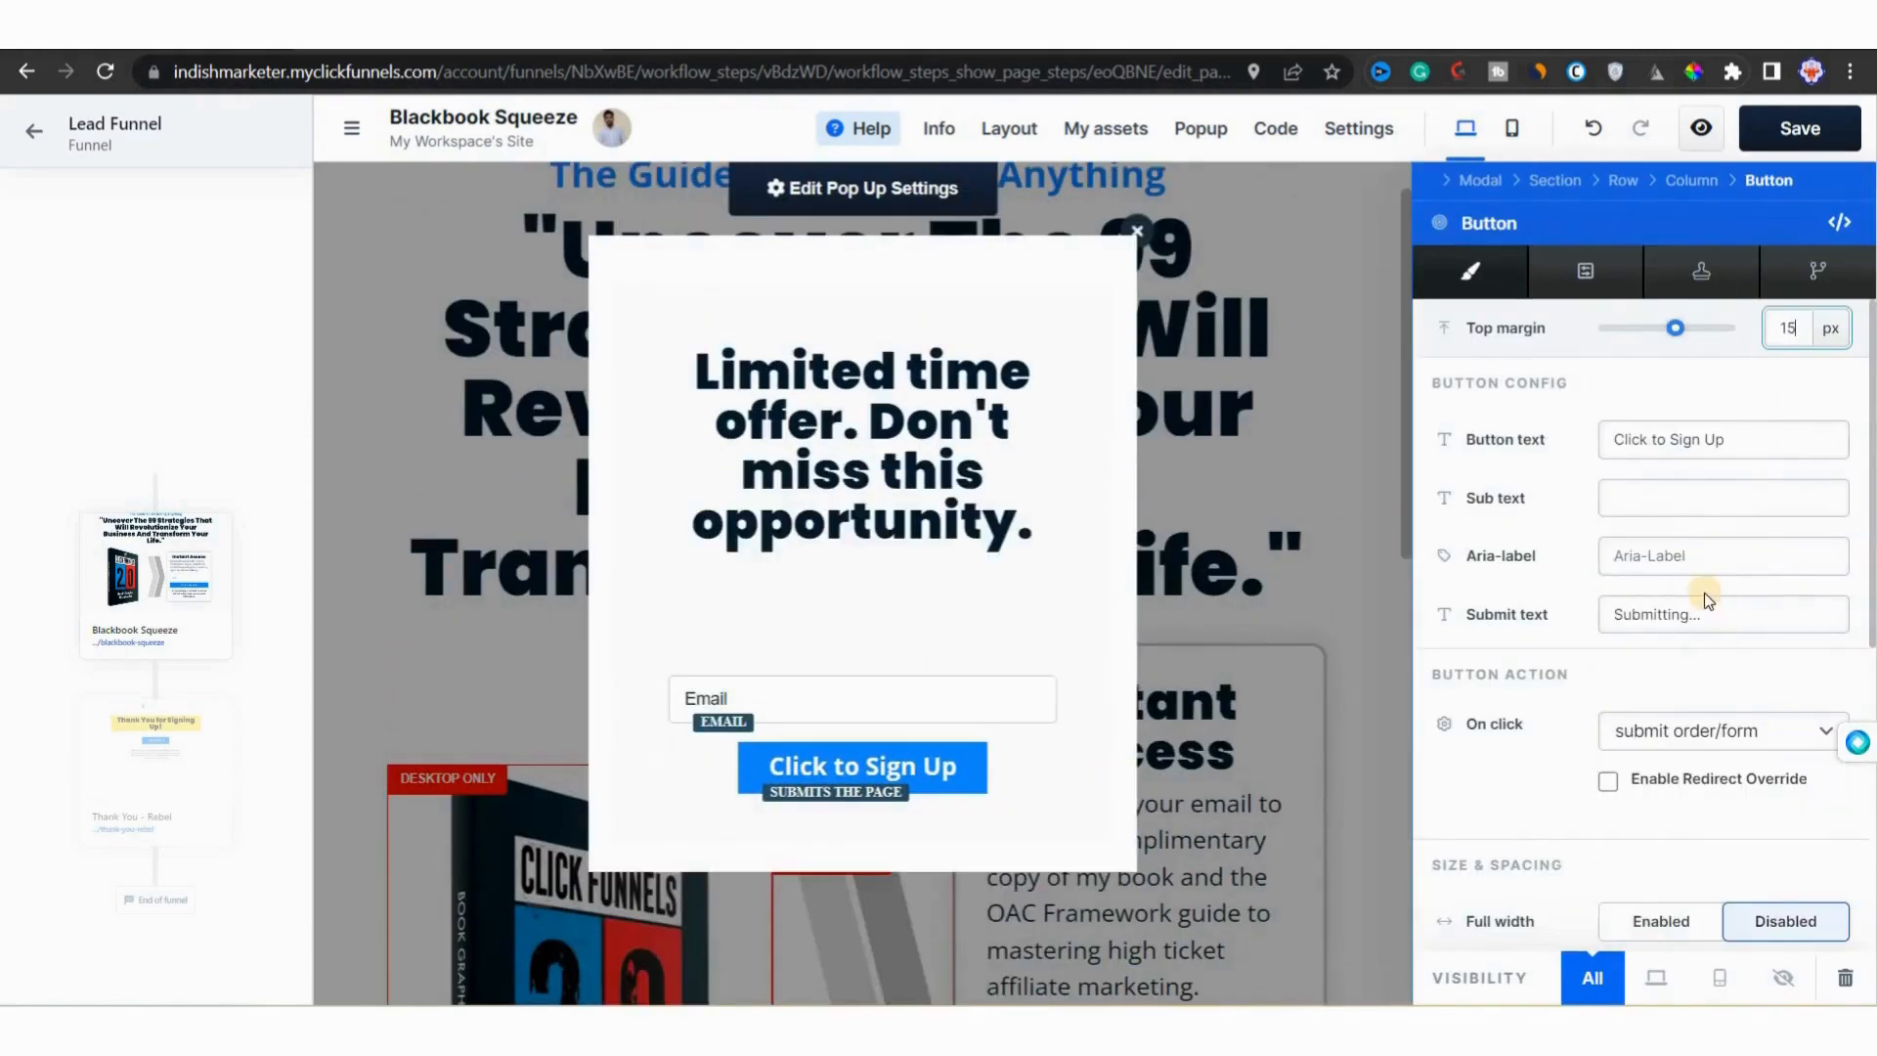
pyautogui.scroll(-2, 1704, 593)
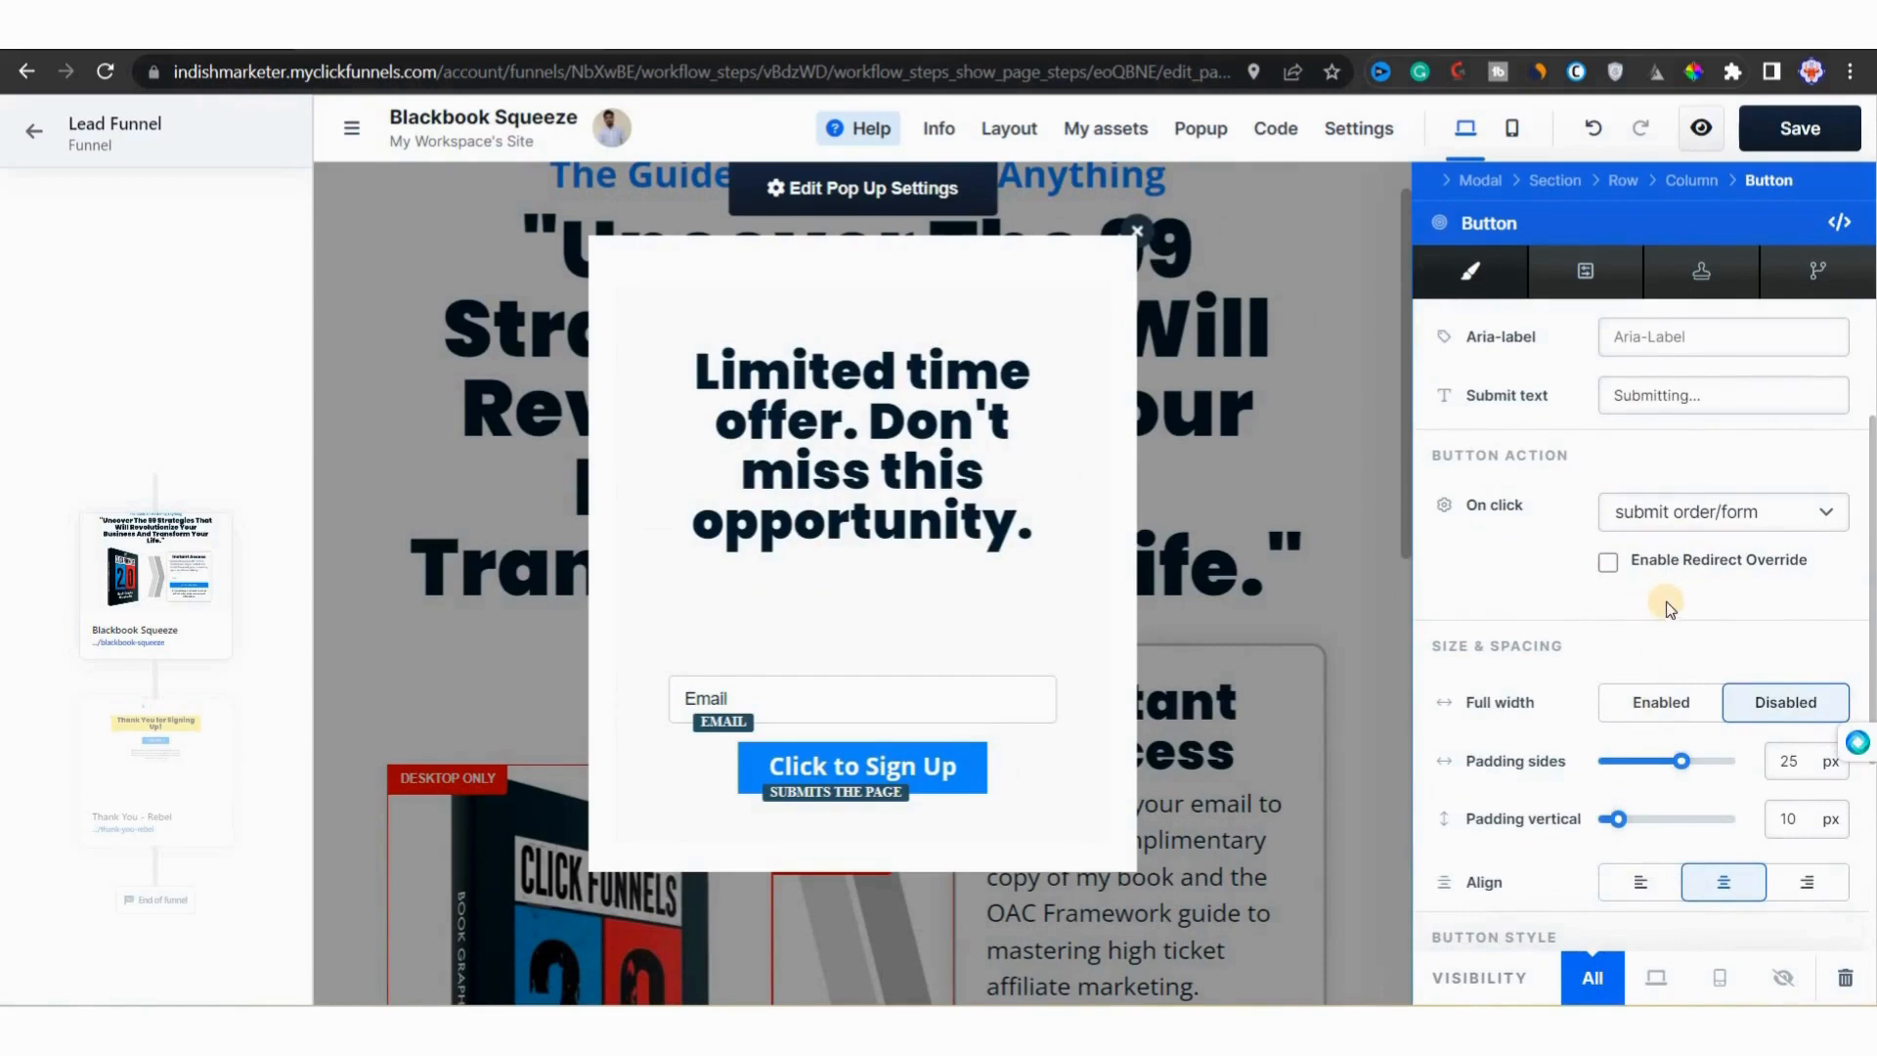
pyautogui.scroll(-3, 1666, 604)
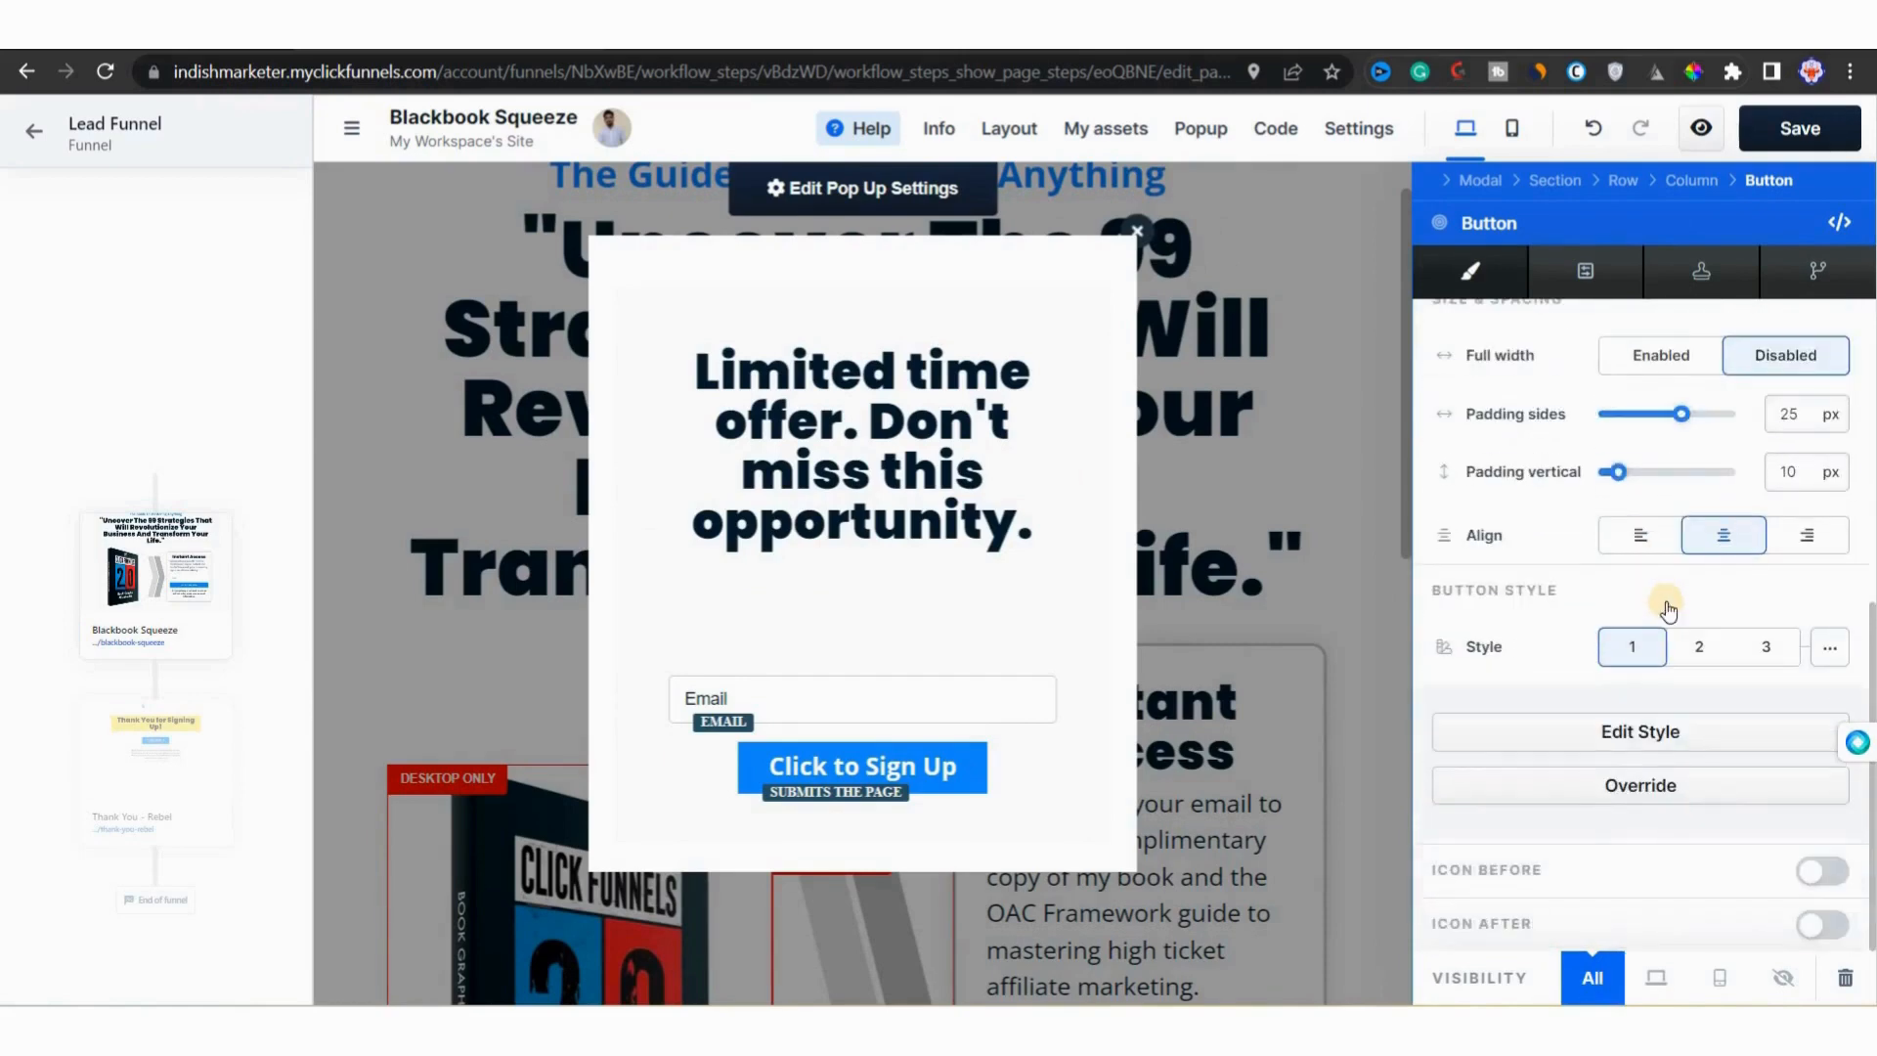
pyautogui.click(1789, 147)
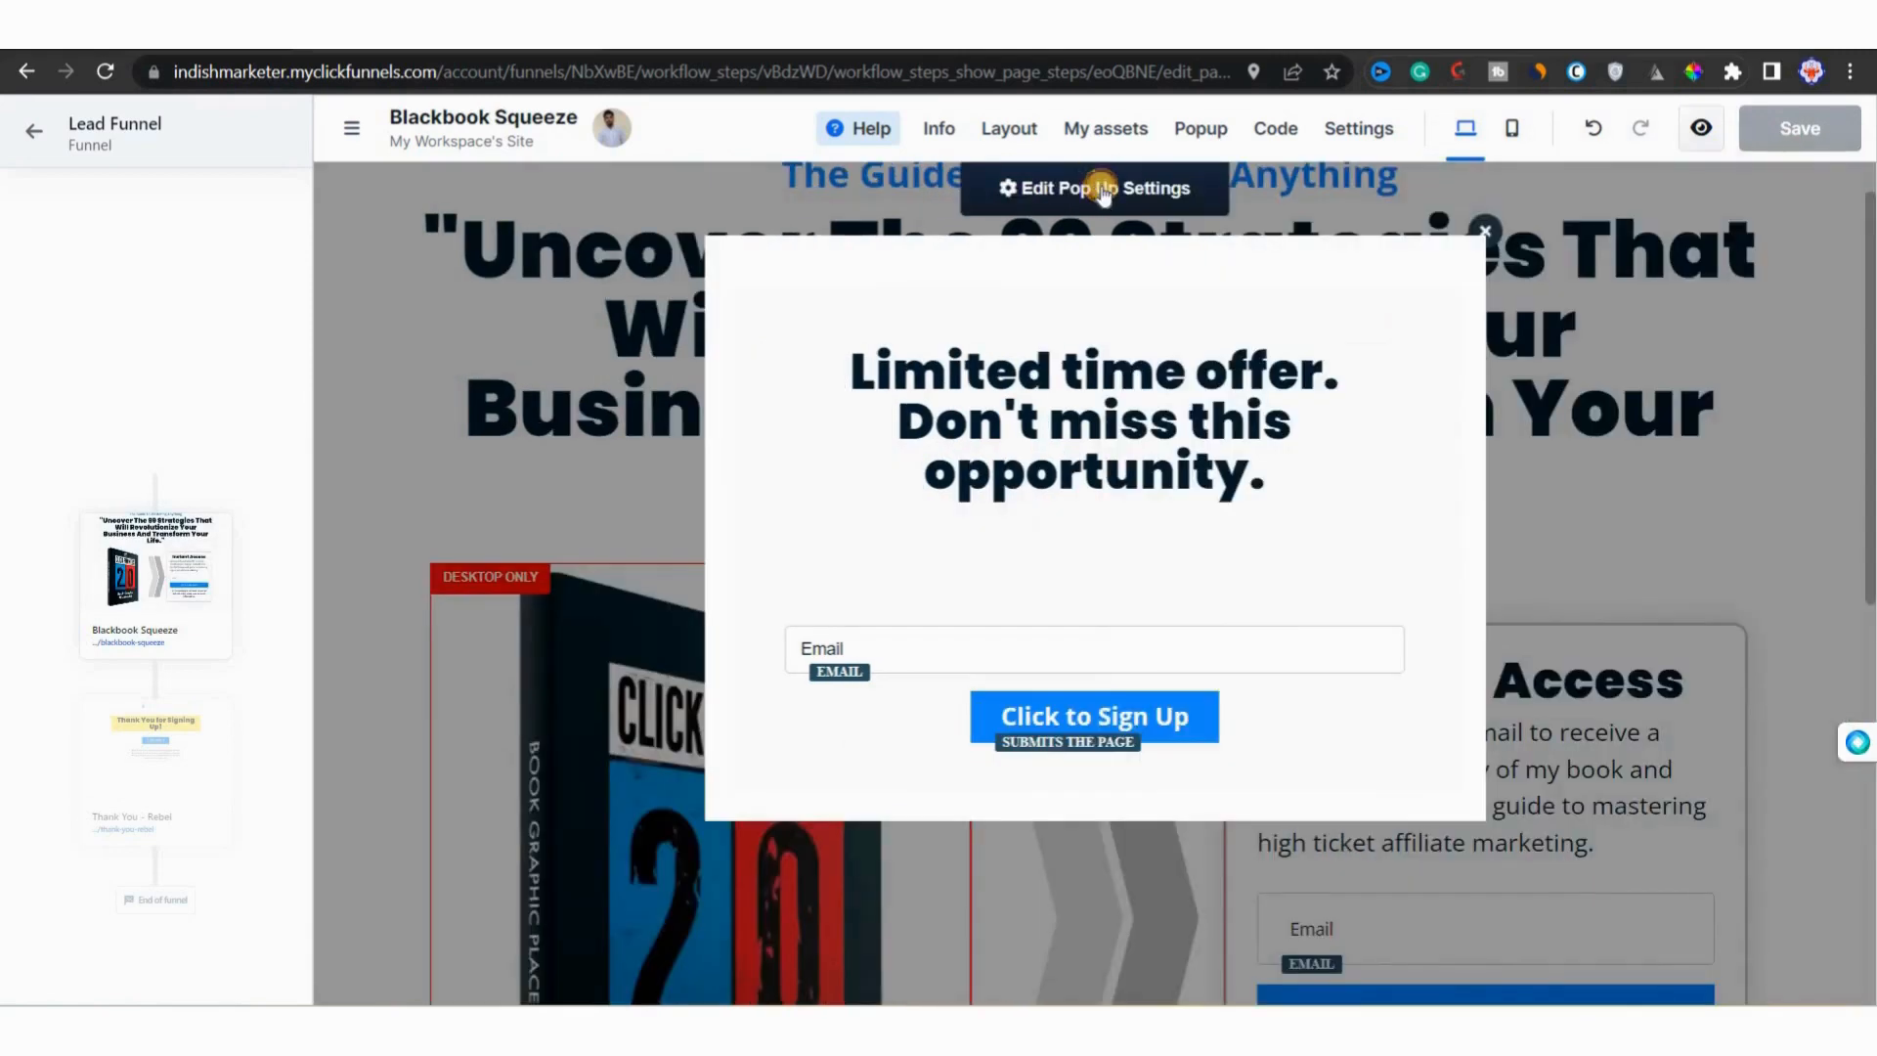
pyautogui.click(1098, 186)
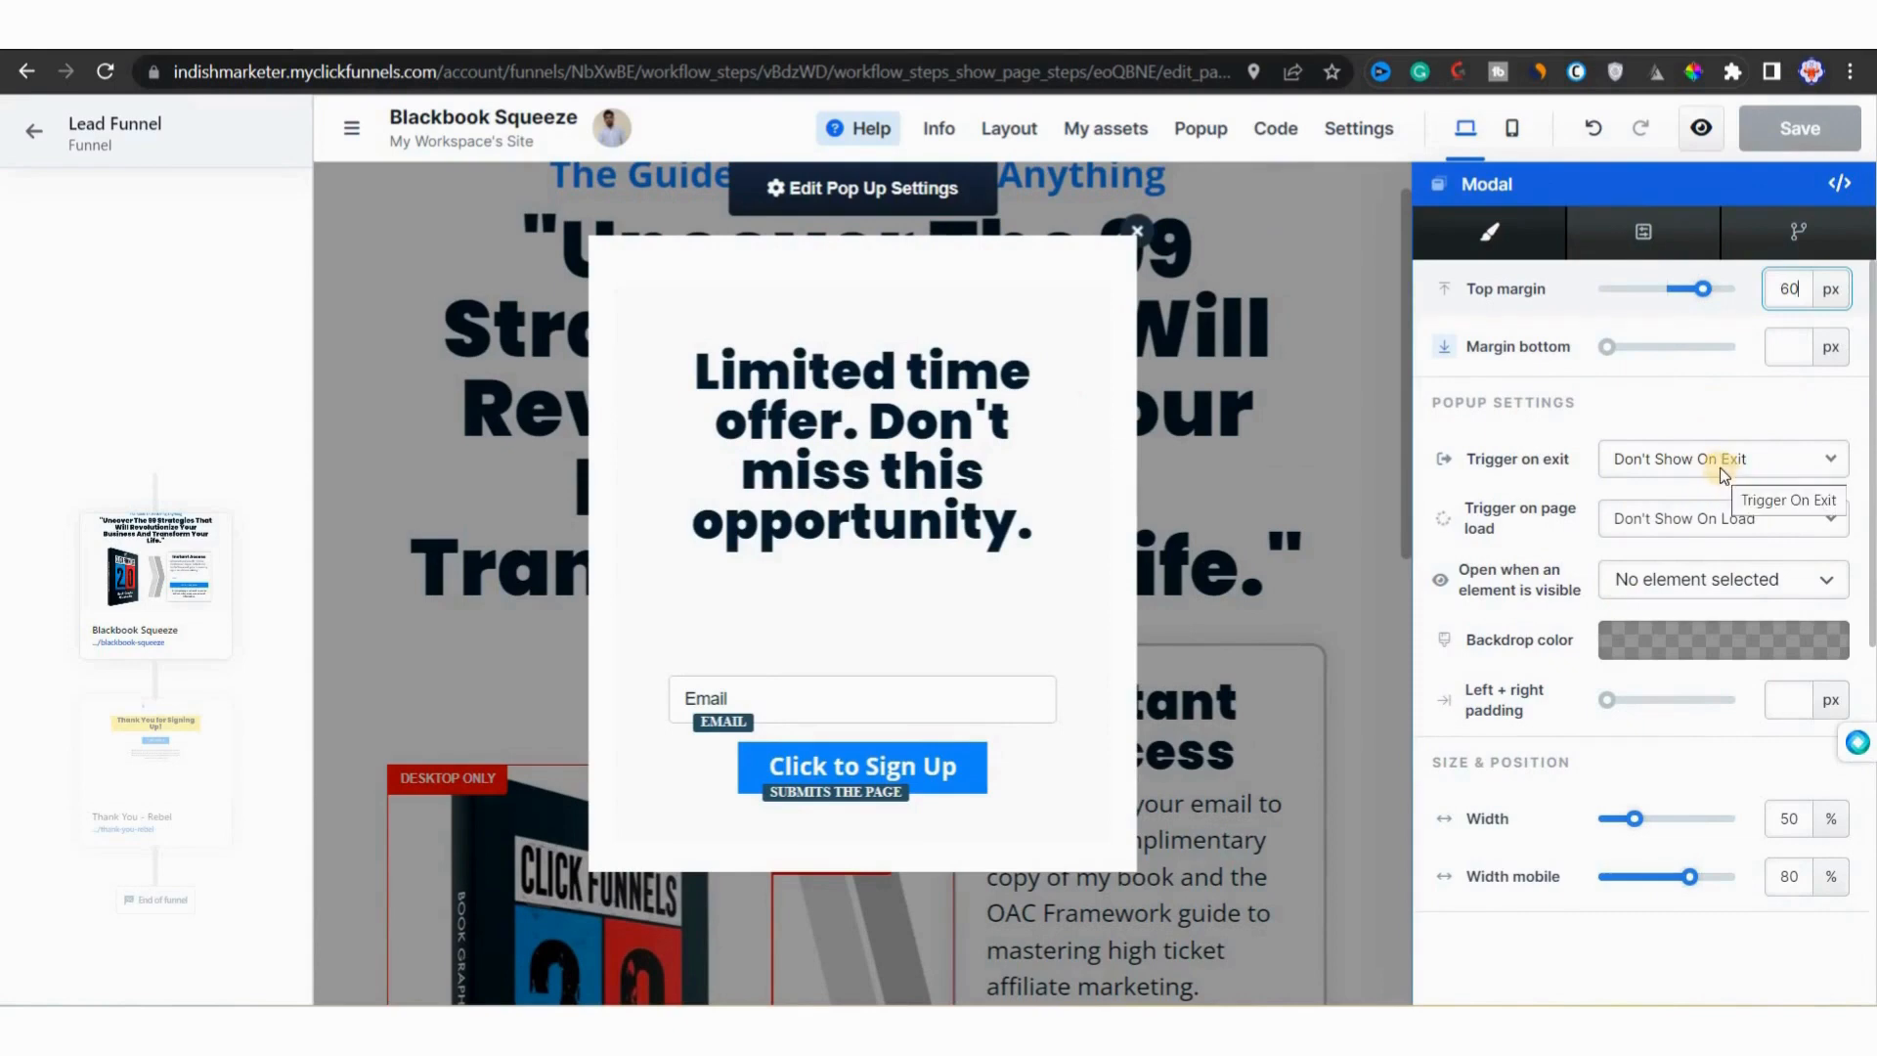
# Step: Set the popup's Trigger on exit to 'Show When User Tries To Exits' and save
pyautogui.click(1750, 449)
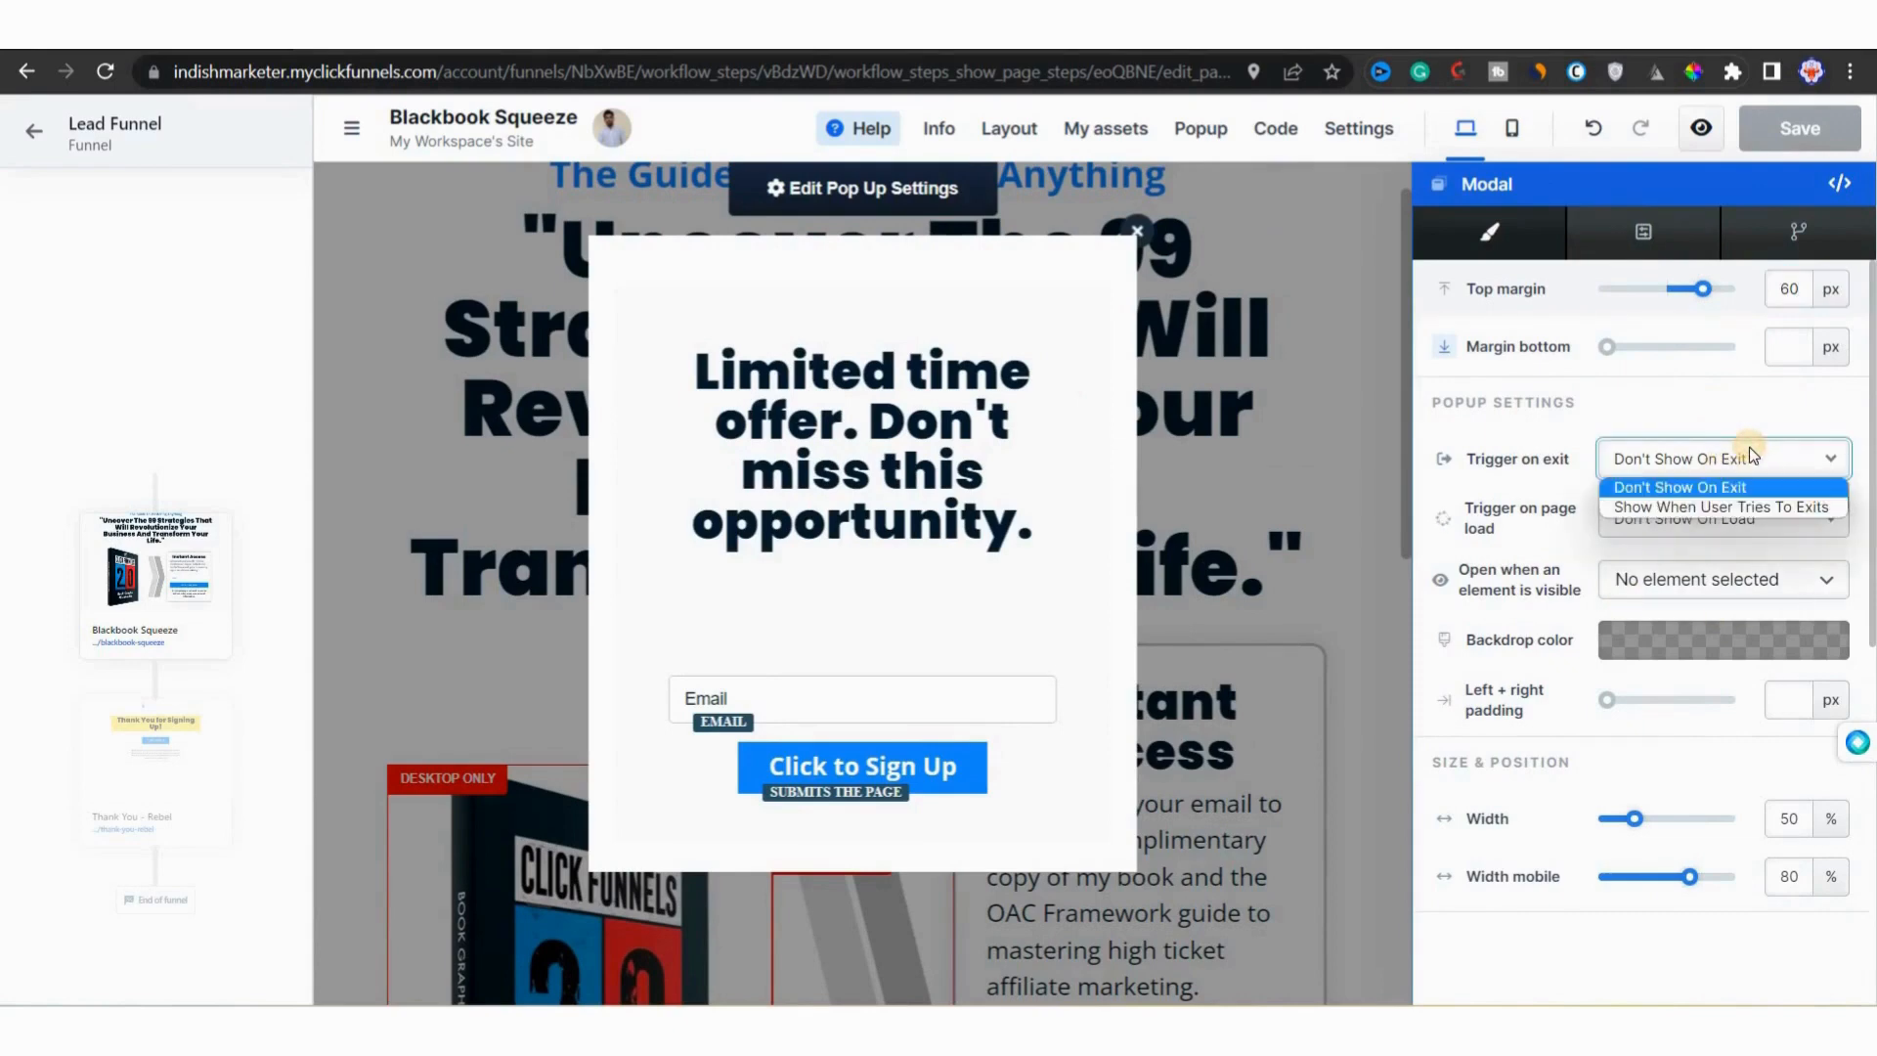
pyautogui.click(1740, 505)
pyautogui.click(1795, 134)
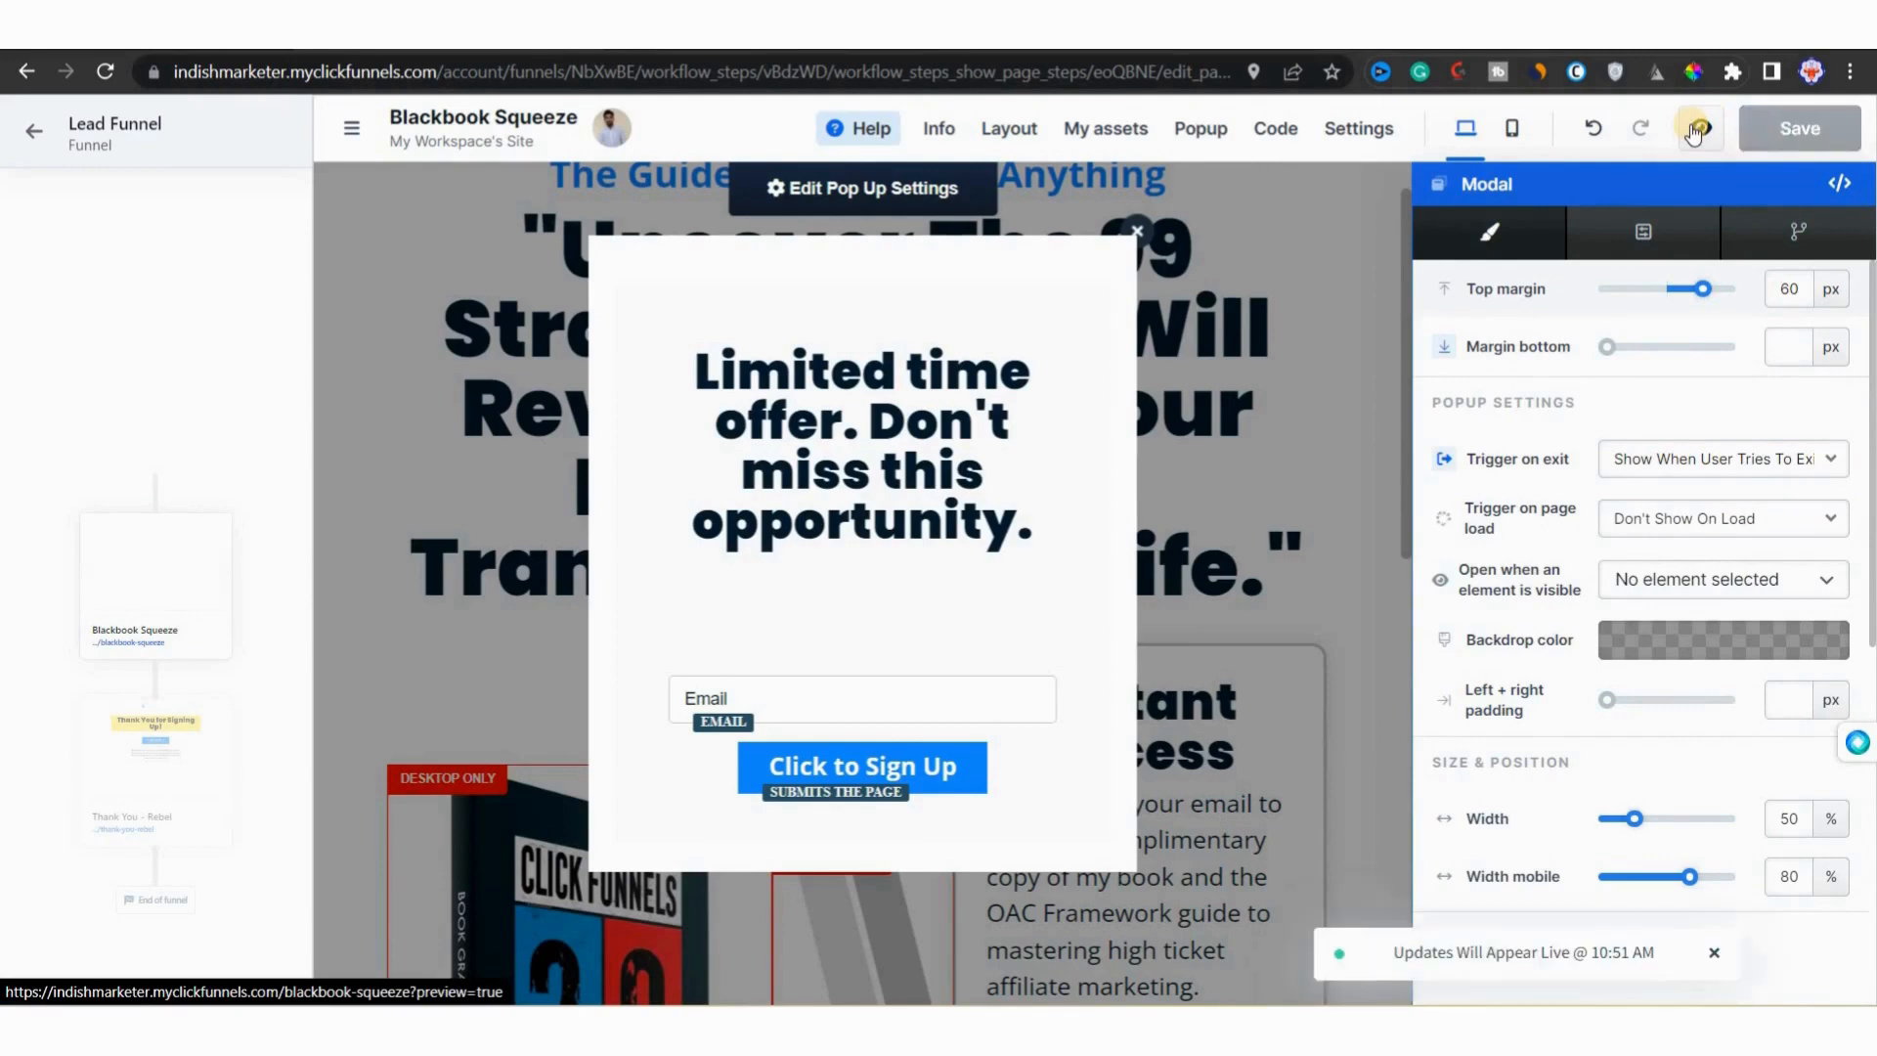
# Step: Submit a test email on the live squeeze page and follow the Thank You page's Get Started link
pyautogui.click(1695, 129)
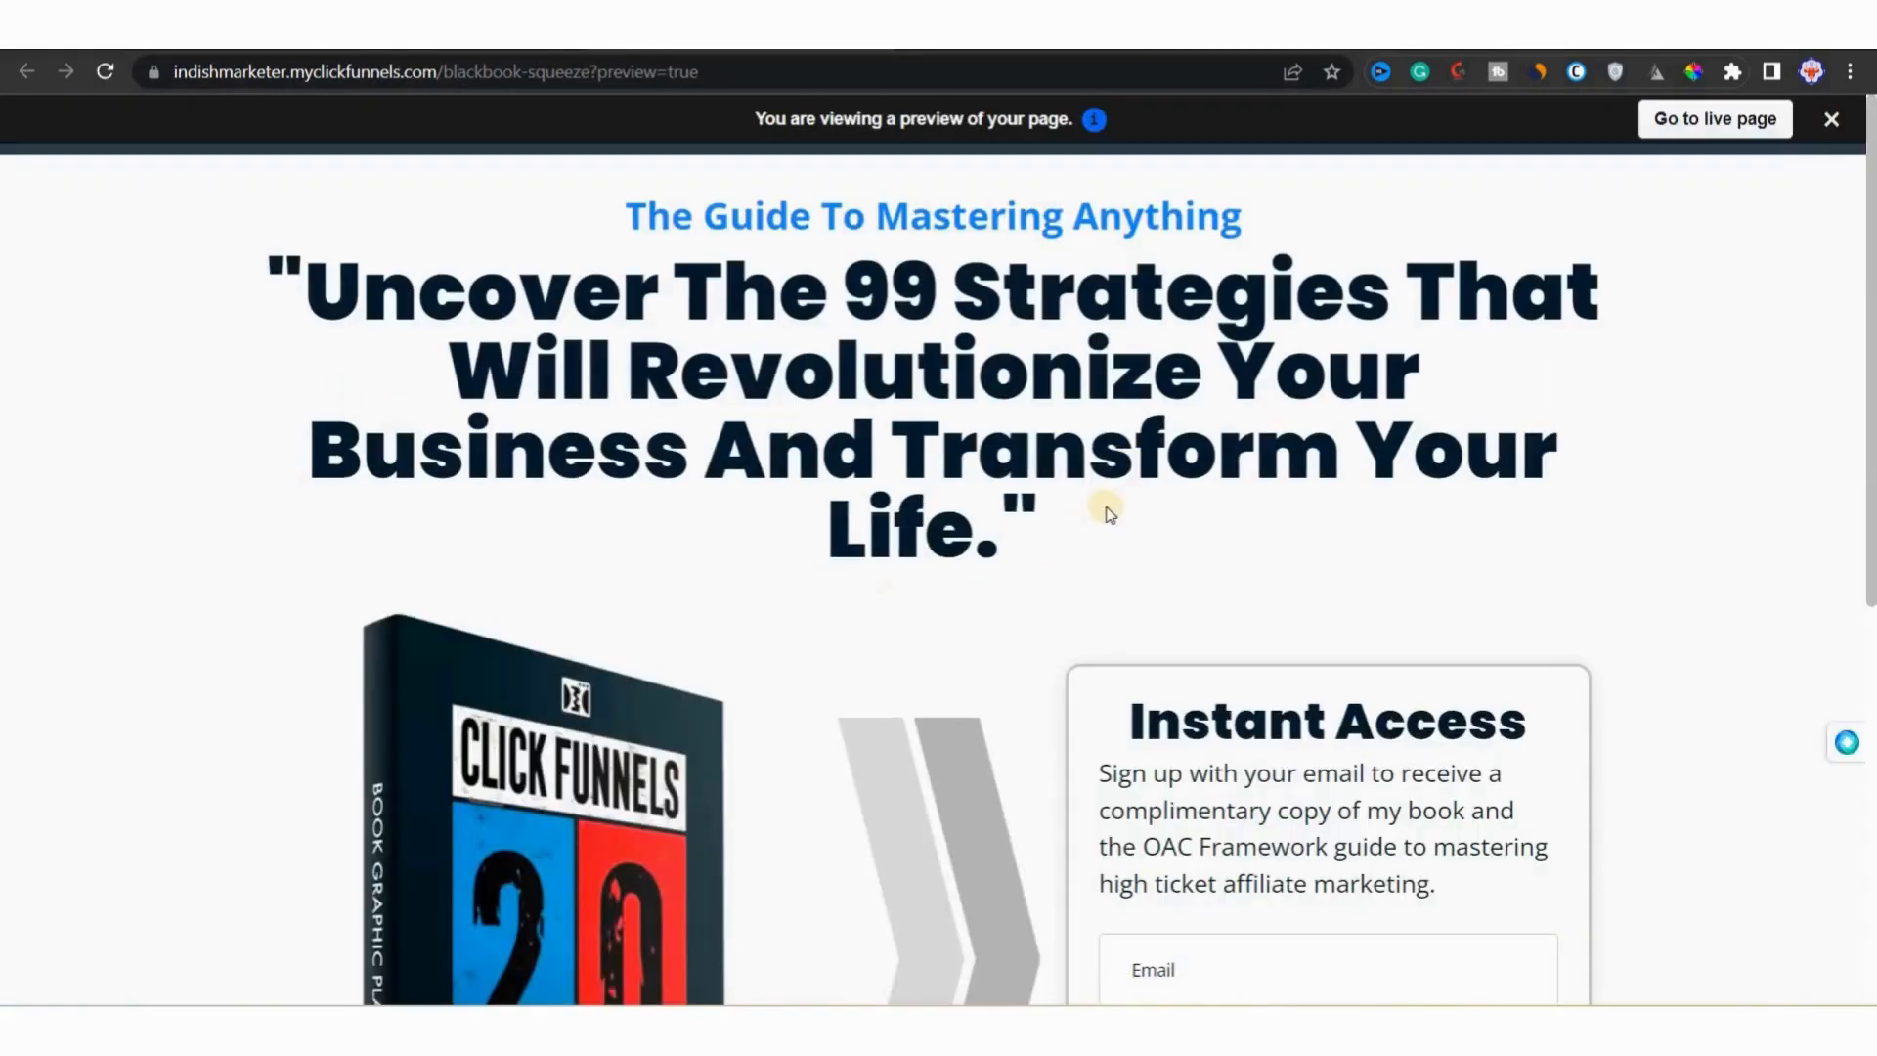
pyautogui.click(1742, 124)
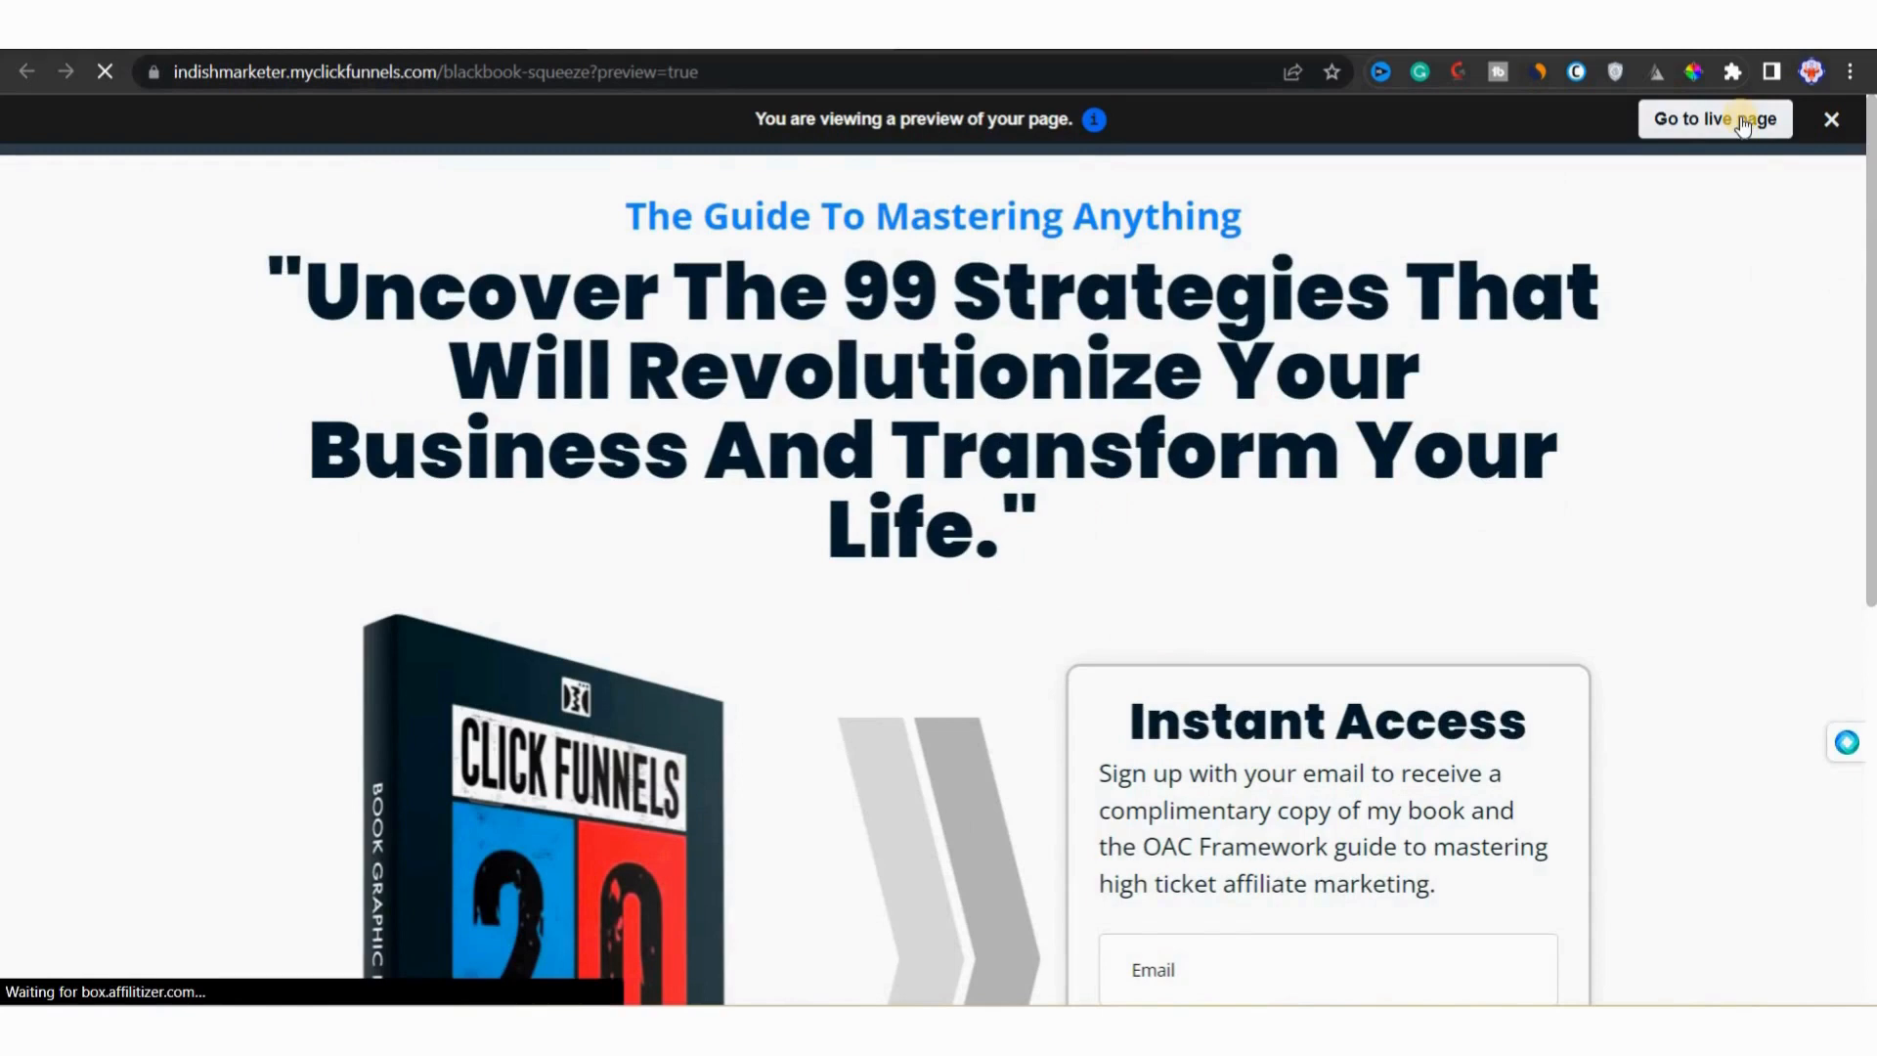
pyautogui.scroll(-5, 1213, 509)
pyautogui.click(1212, 486)
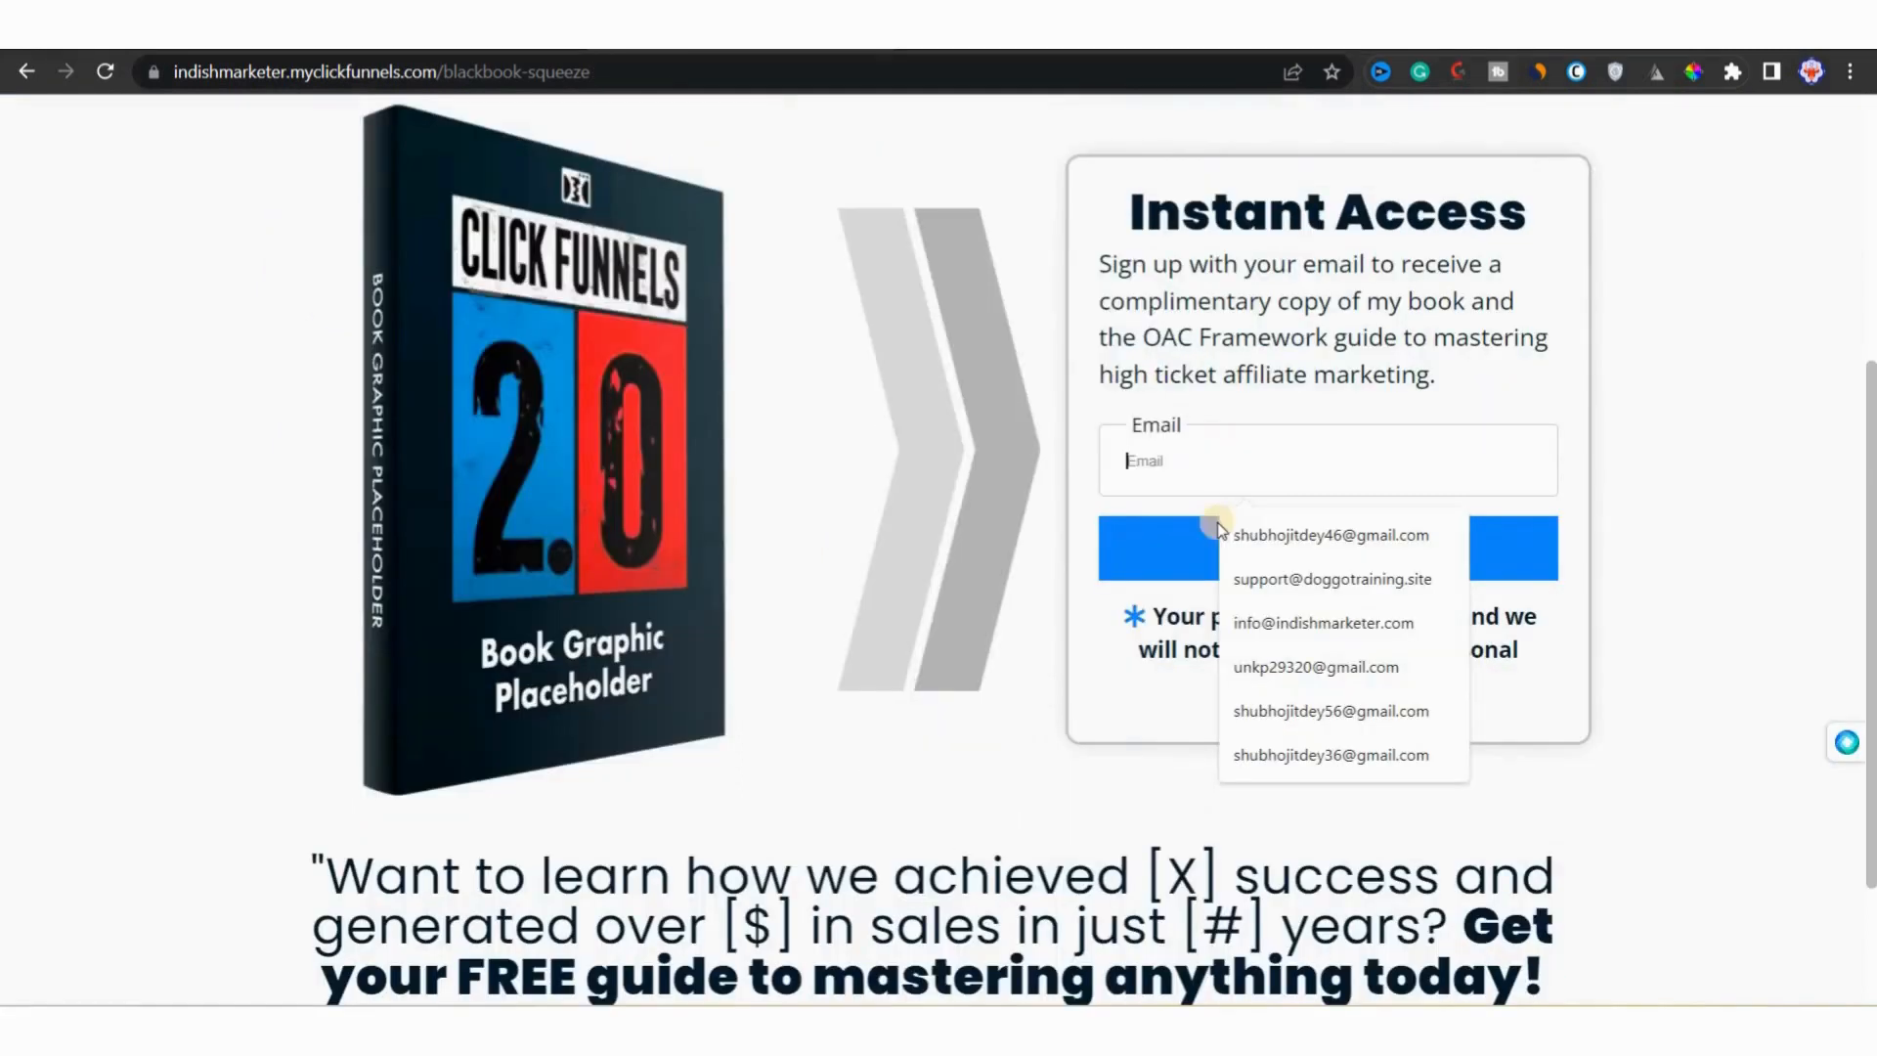
pyautogui.click(1334, 577)
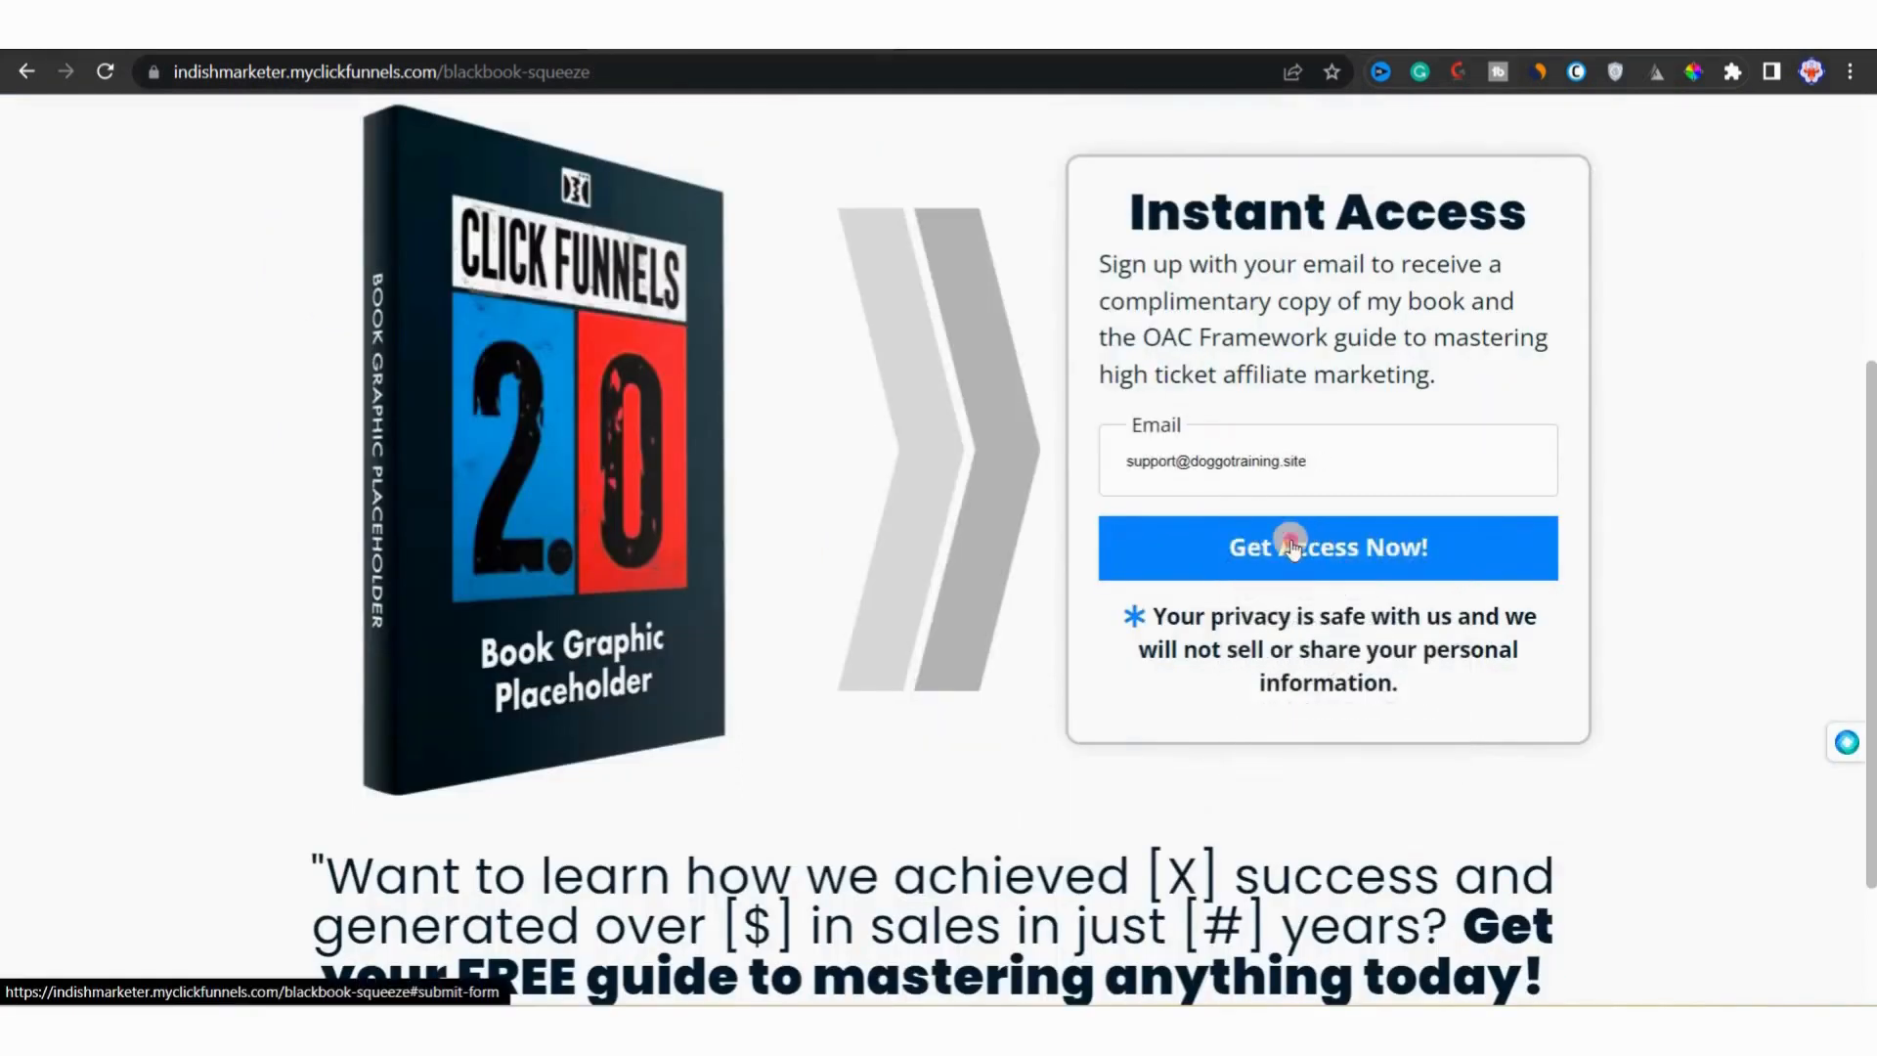
pyautogui.click(1290, 539)
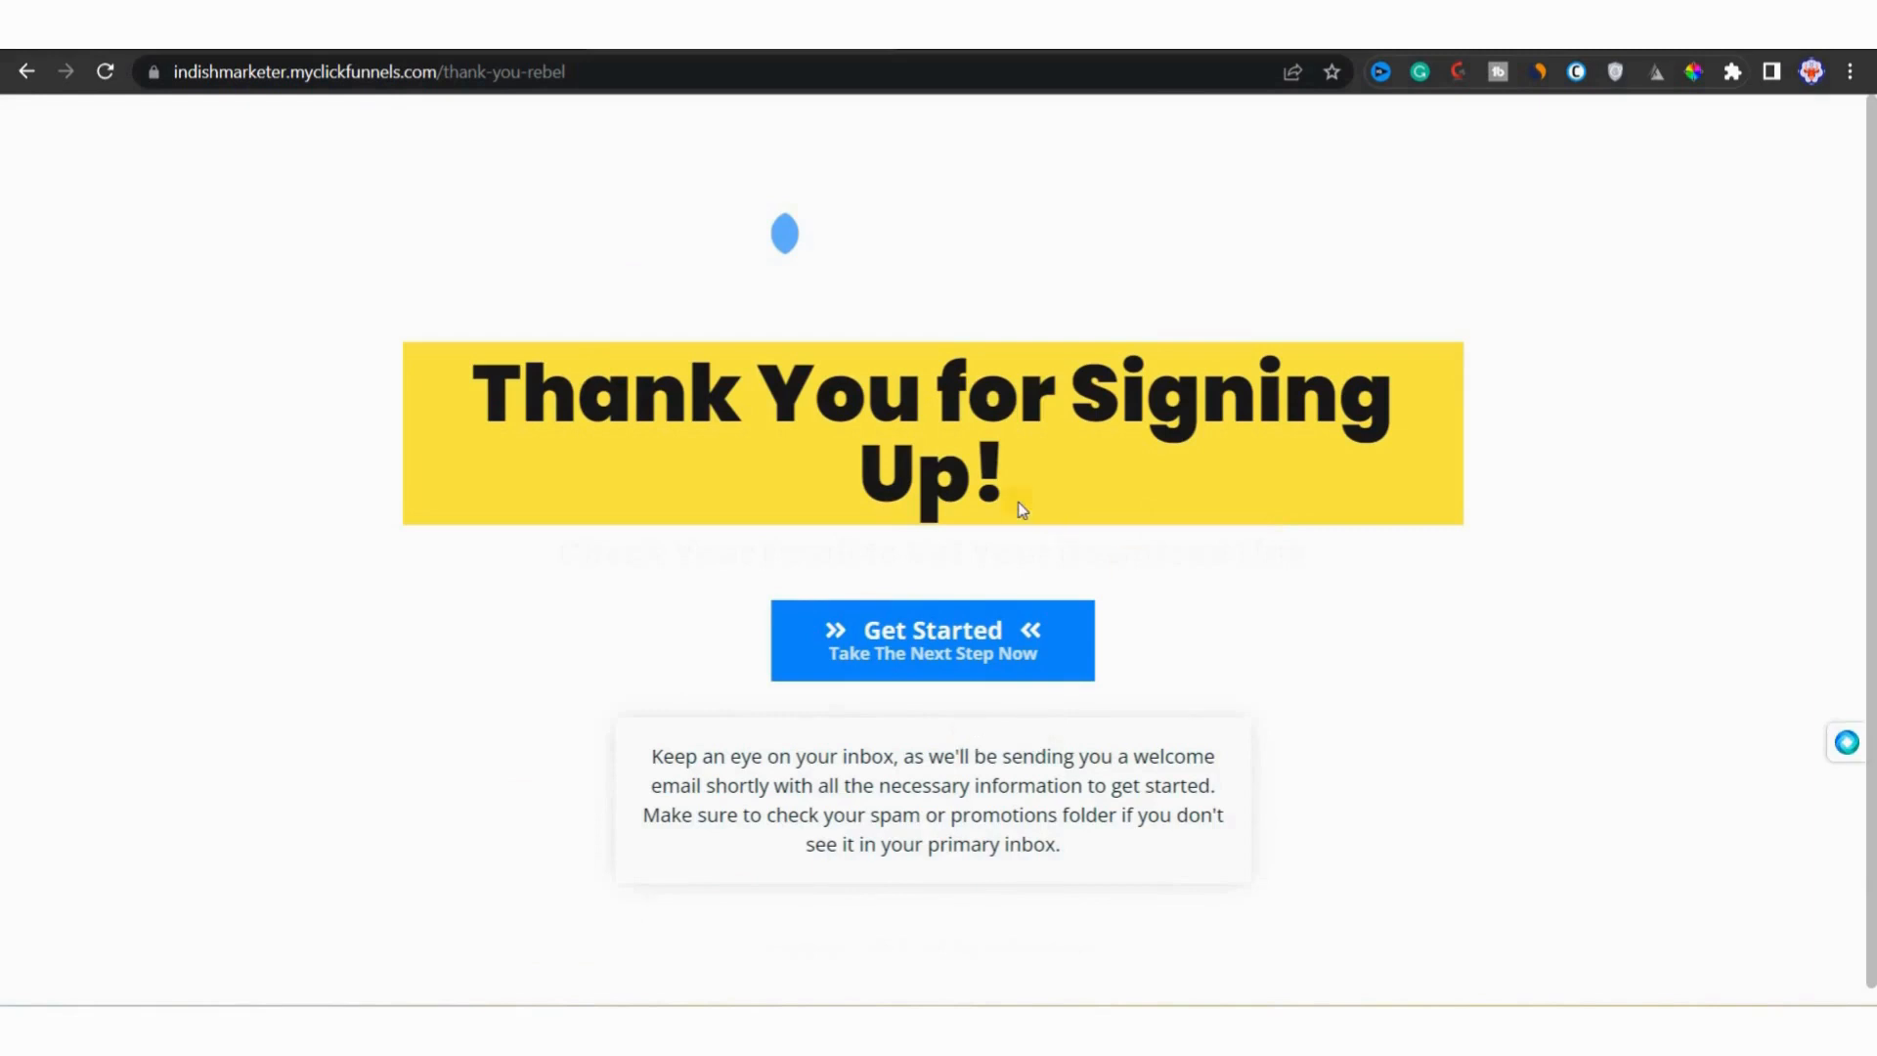
pyautogui.click(957, 661)
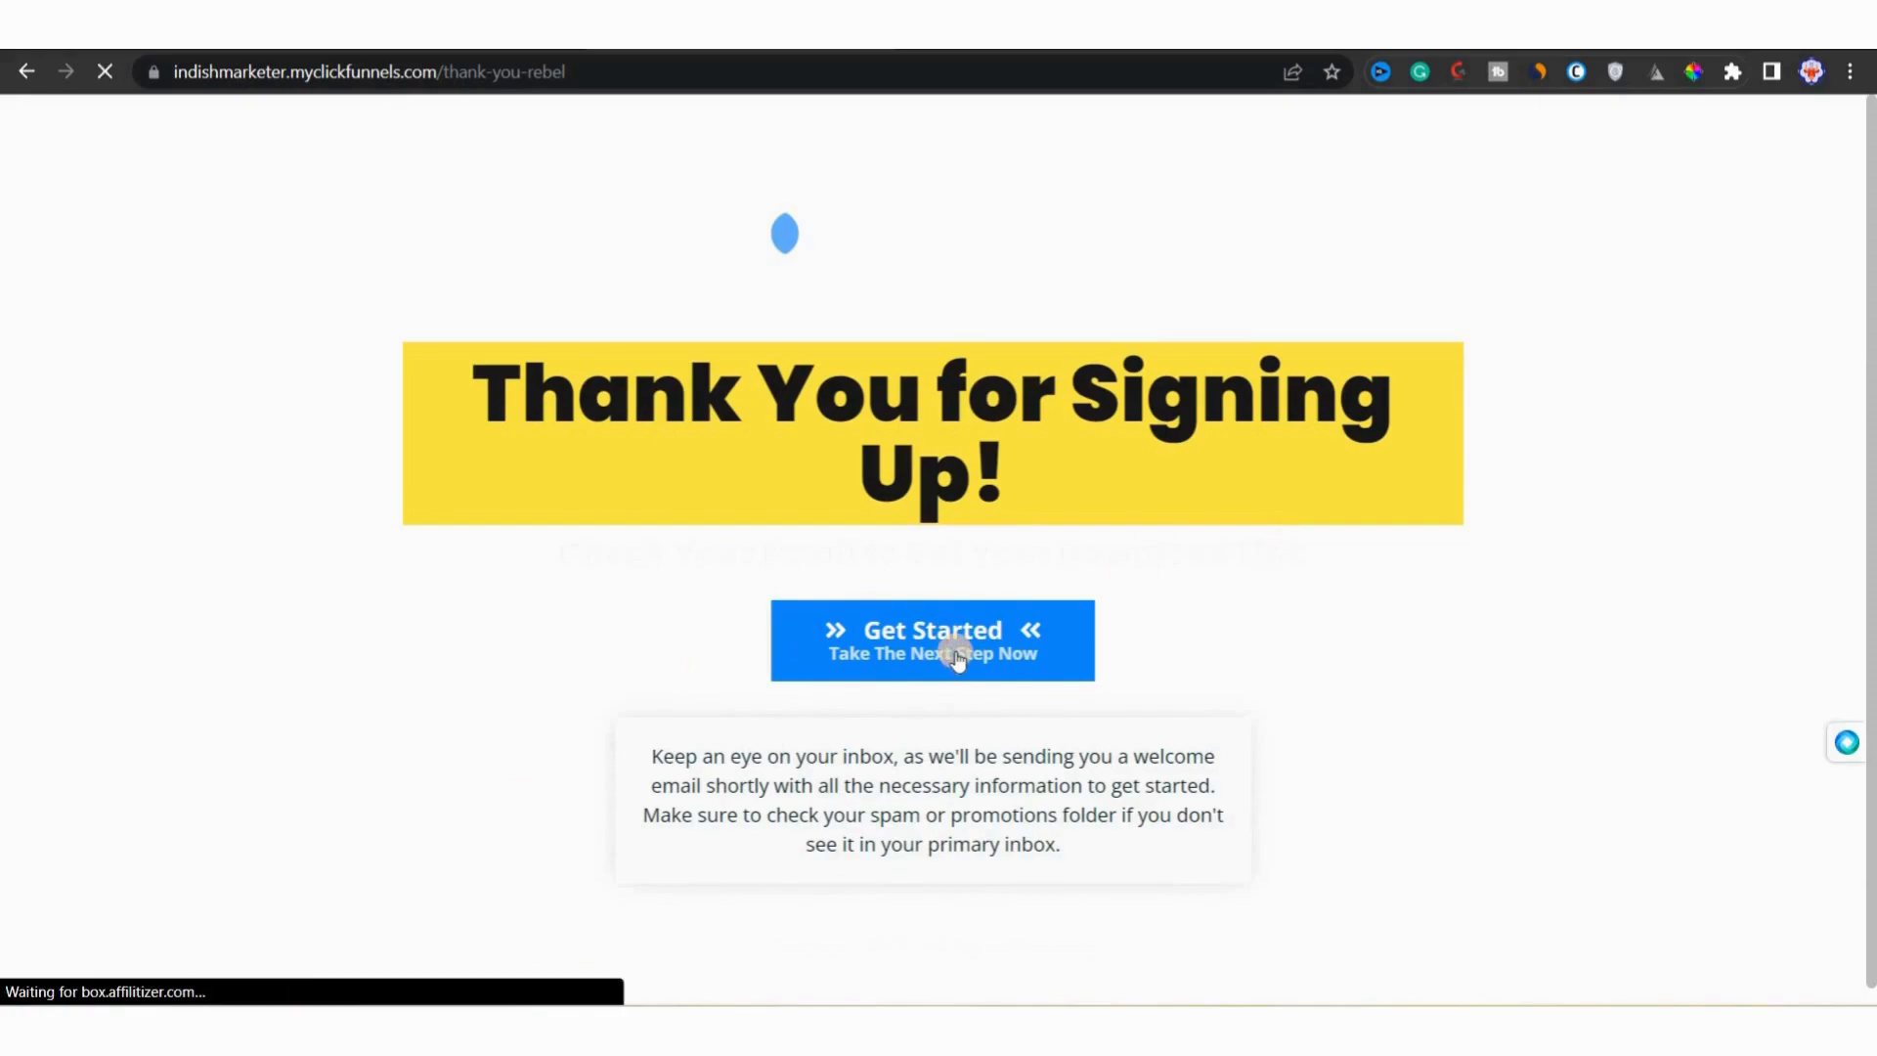
pyautogui.scroll(-12, 782, 551)
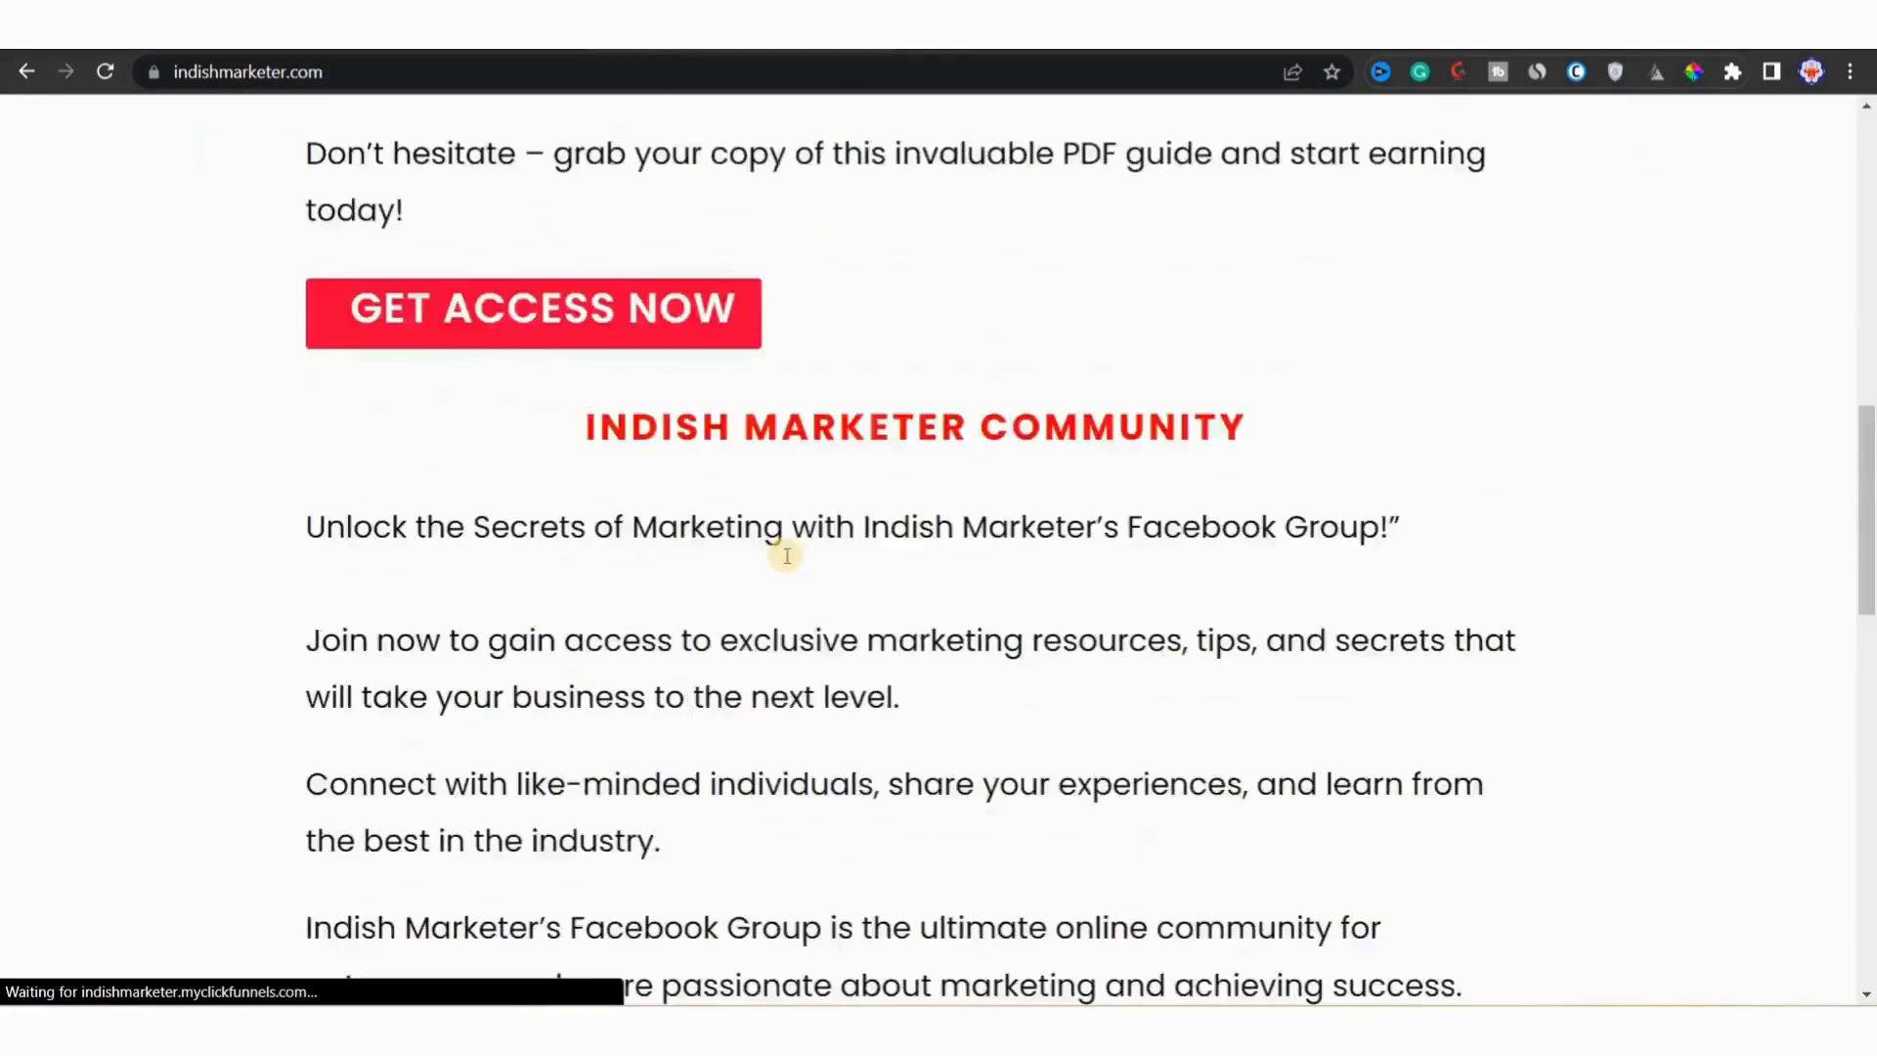
pyautogui.scroll(7, 782, 552)
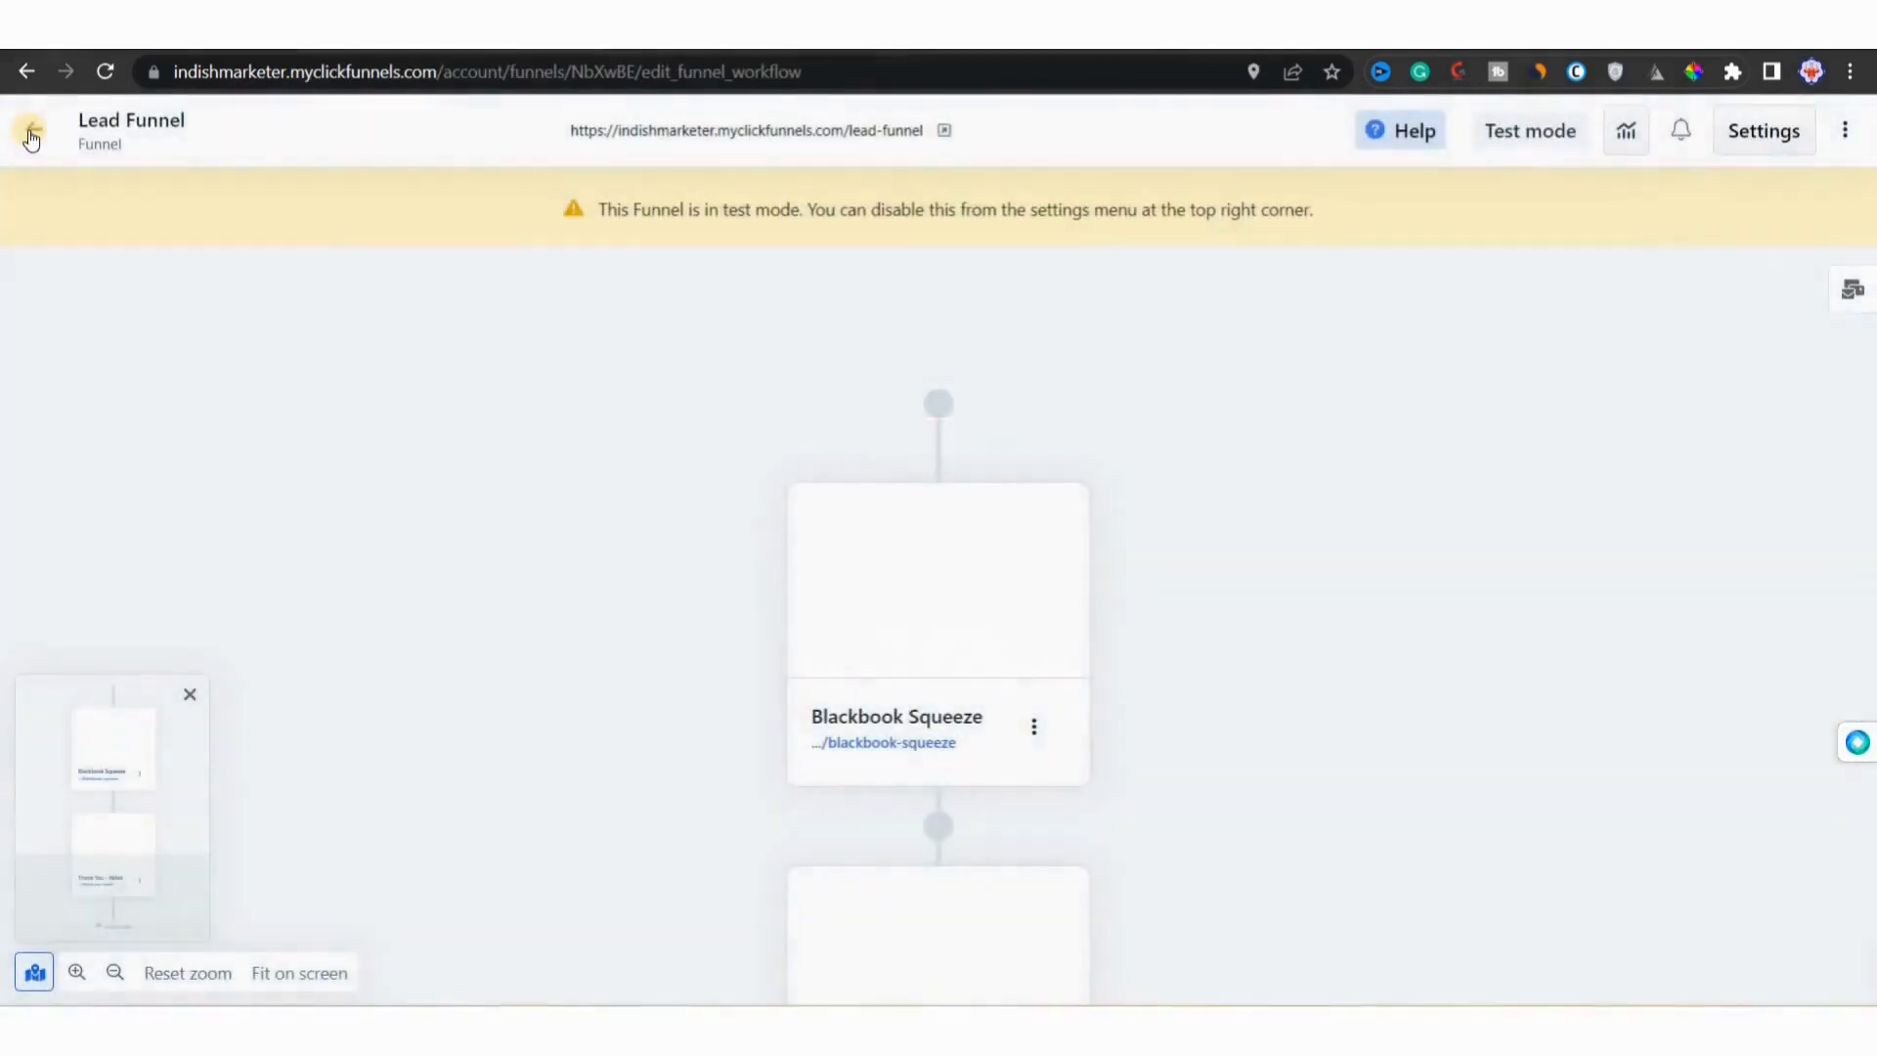
# Step: Set Lead Funnel's Test Mode to No, update the funnel, and return to the Funnels list
pyautogui.click(1758, 132)
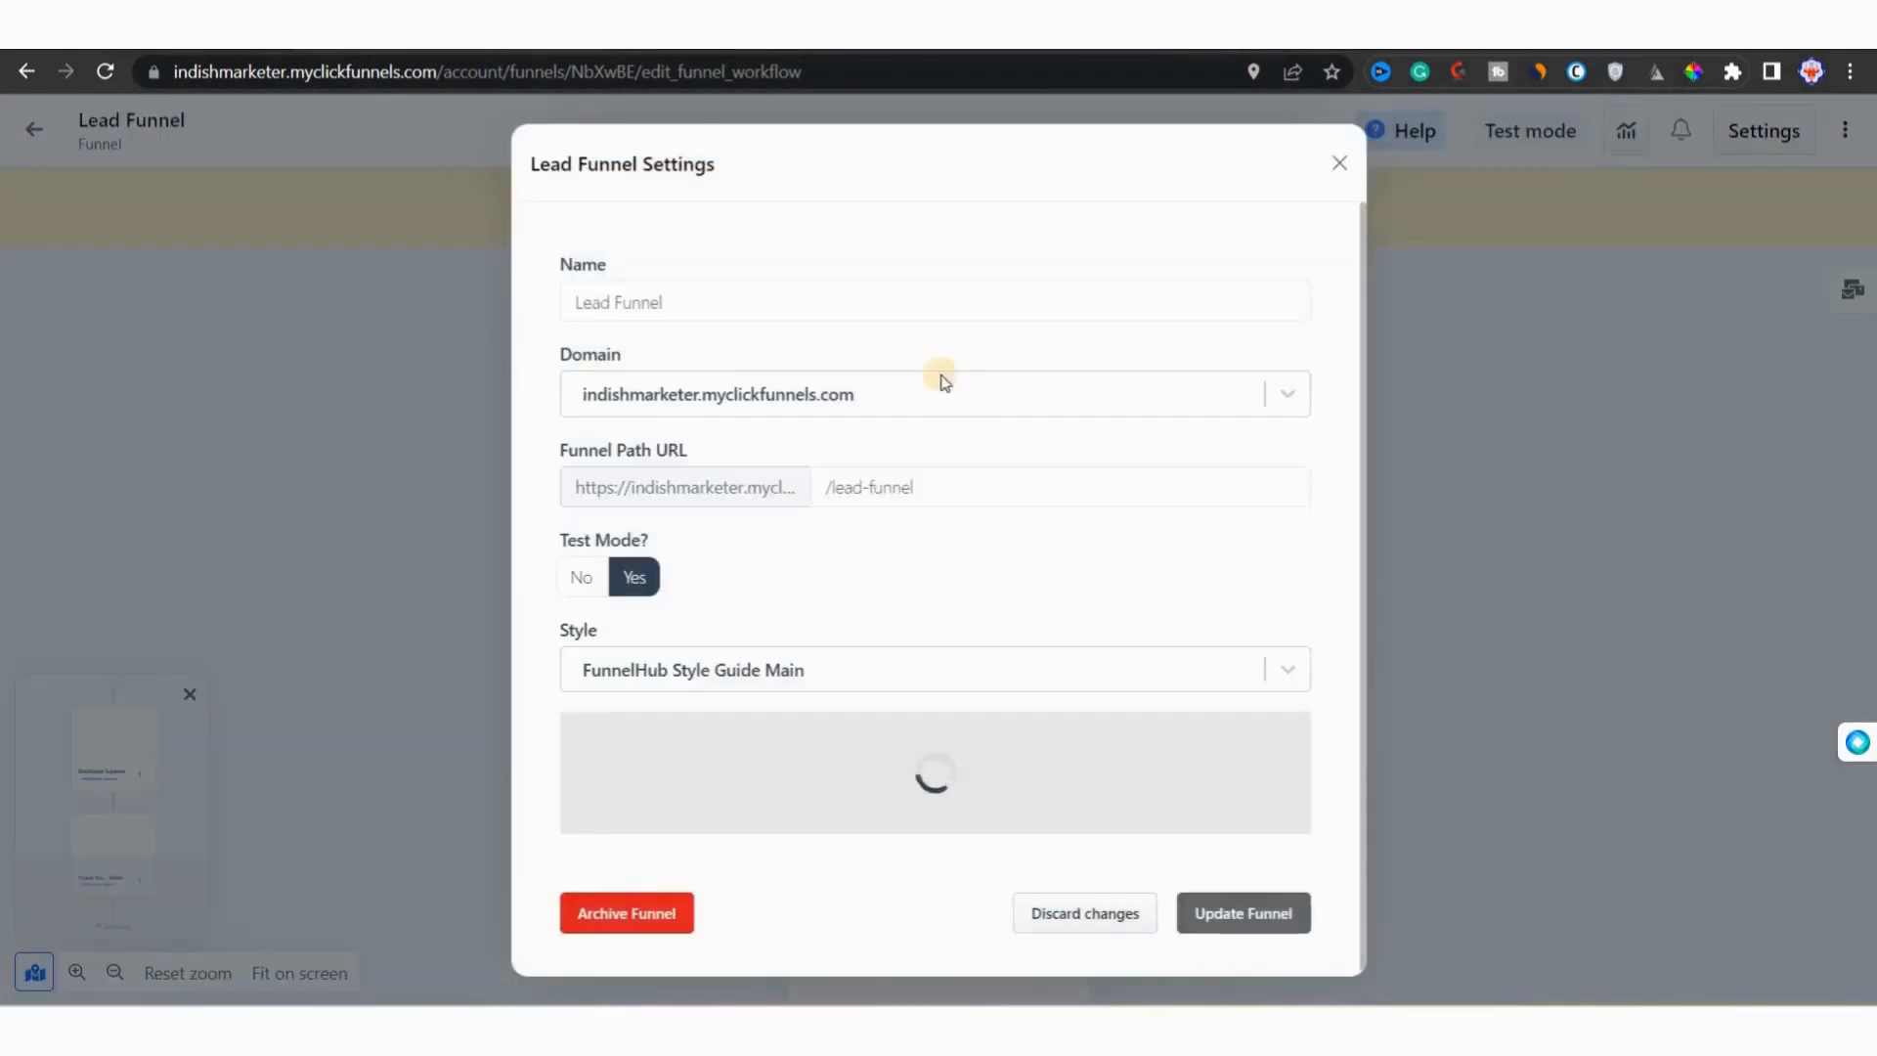
pyautogui.click(582, 579)
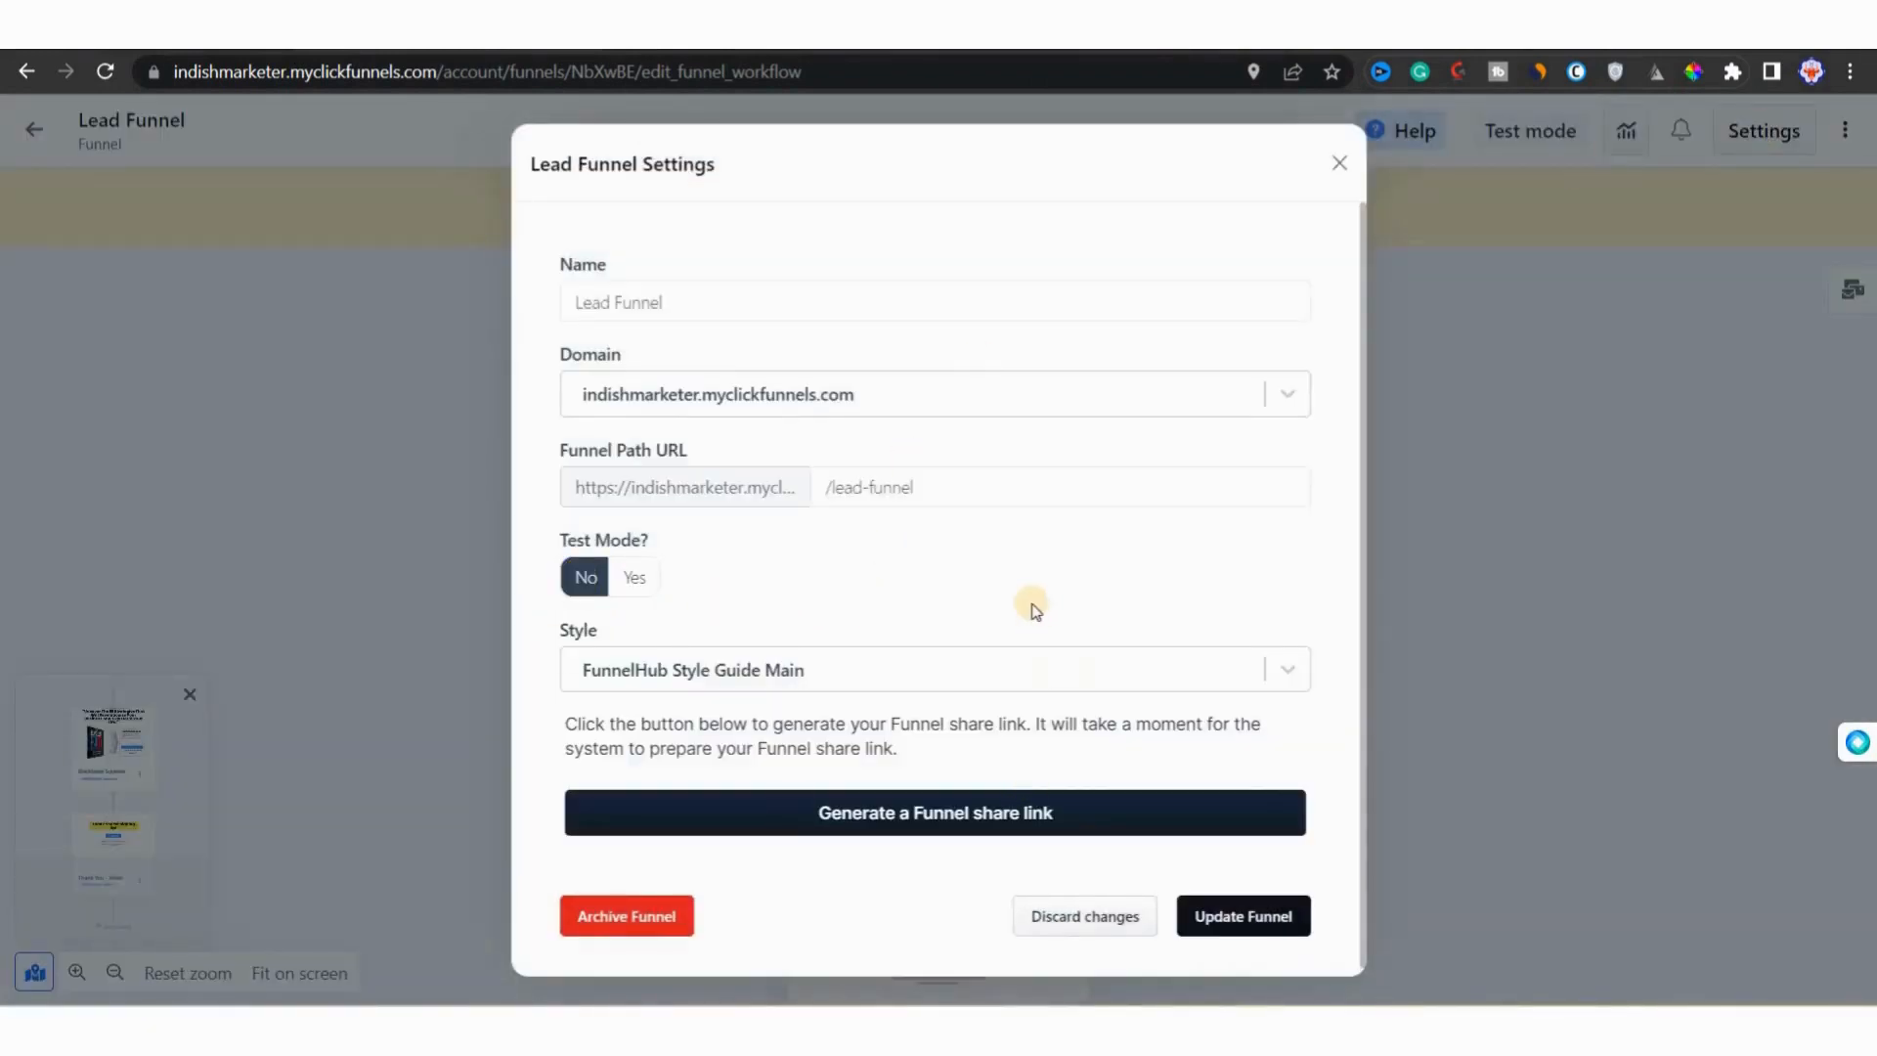
pyautogui.click(1220, 904)
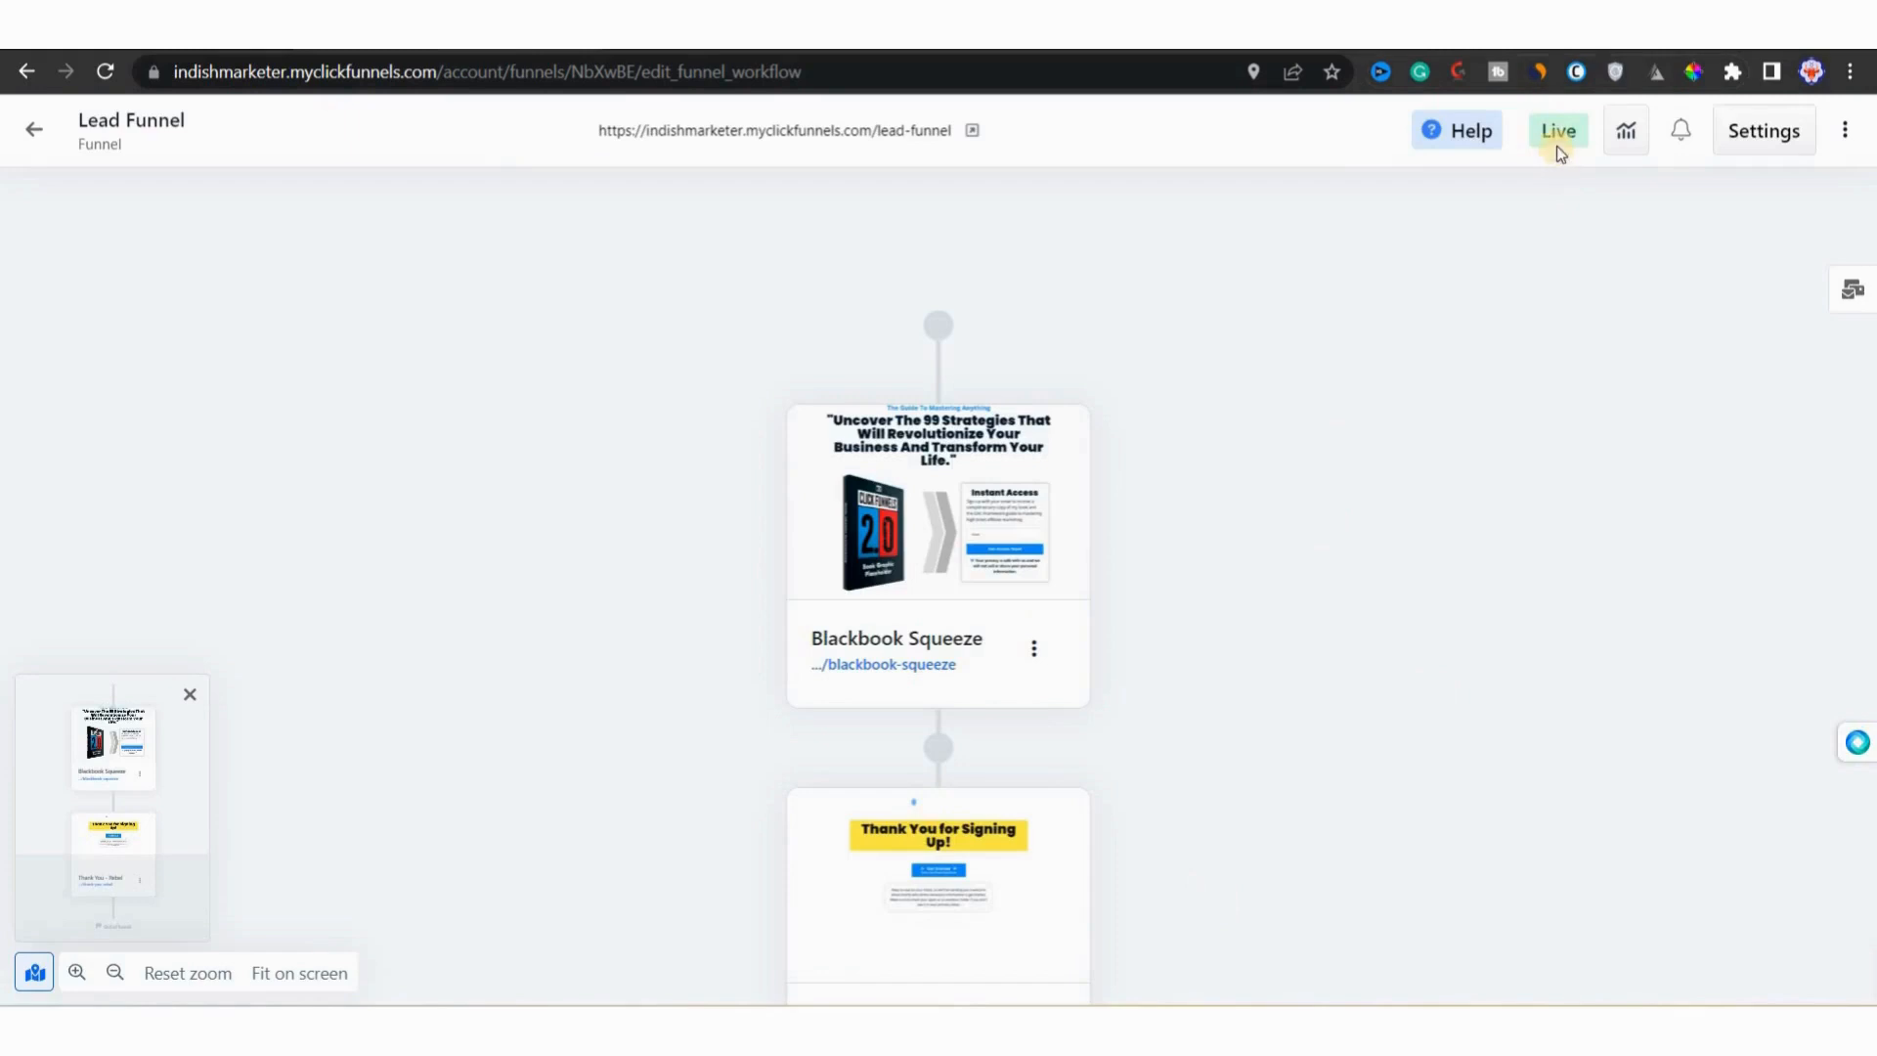
pyautogui.click(35, 130)
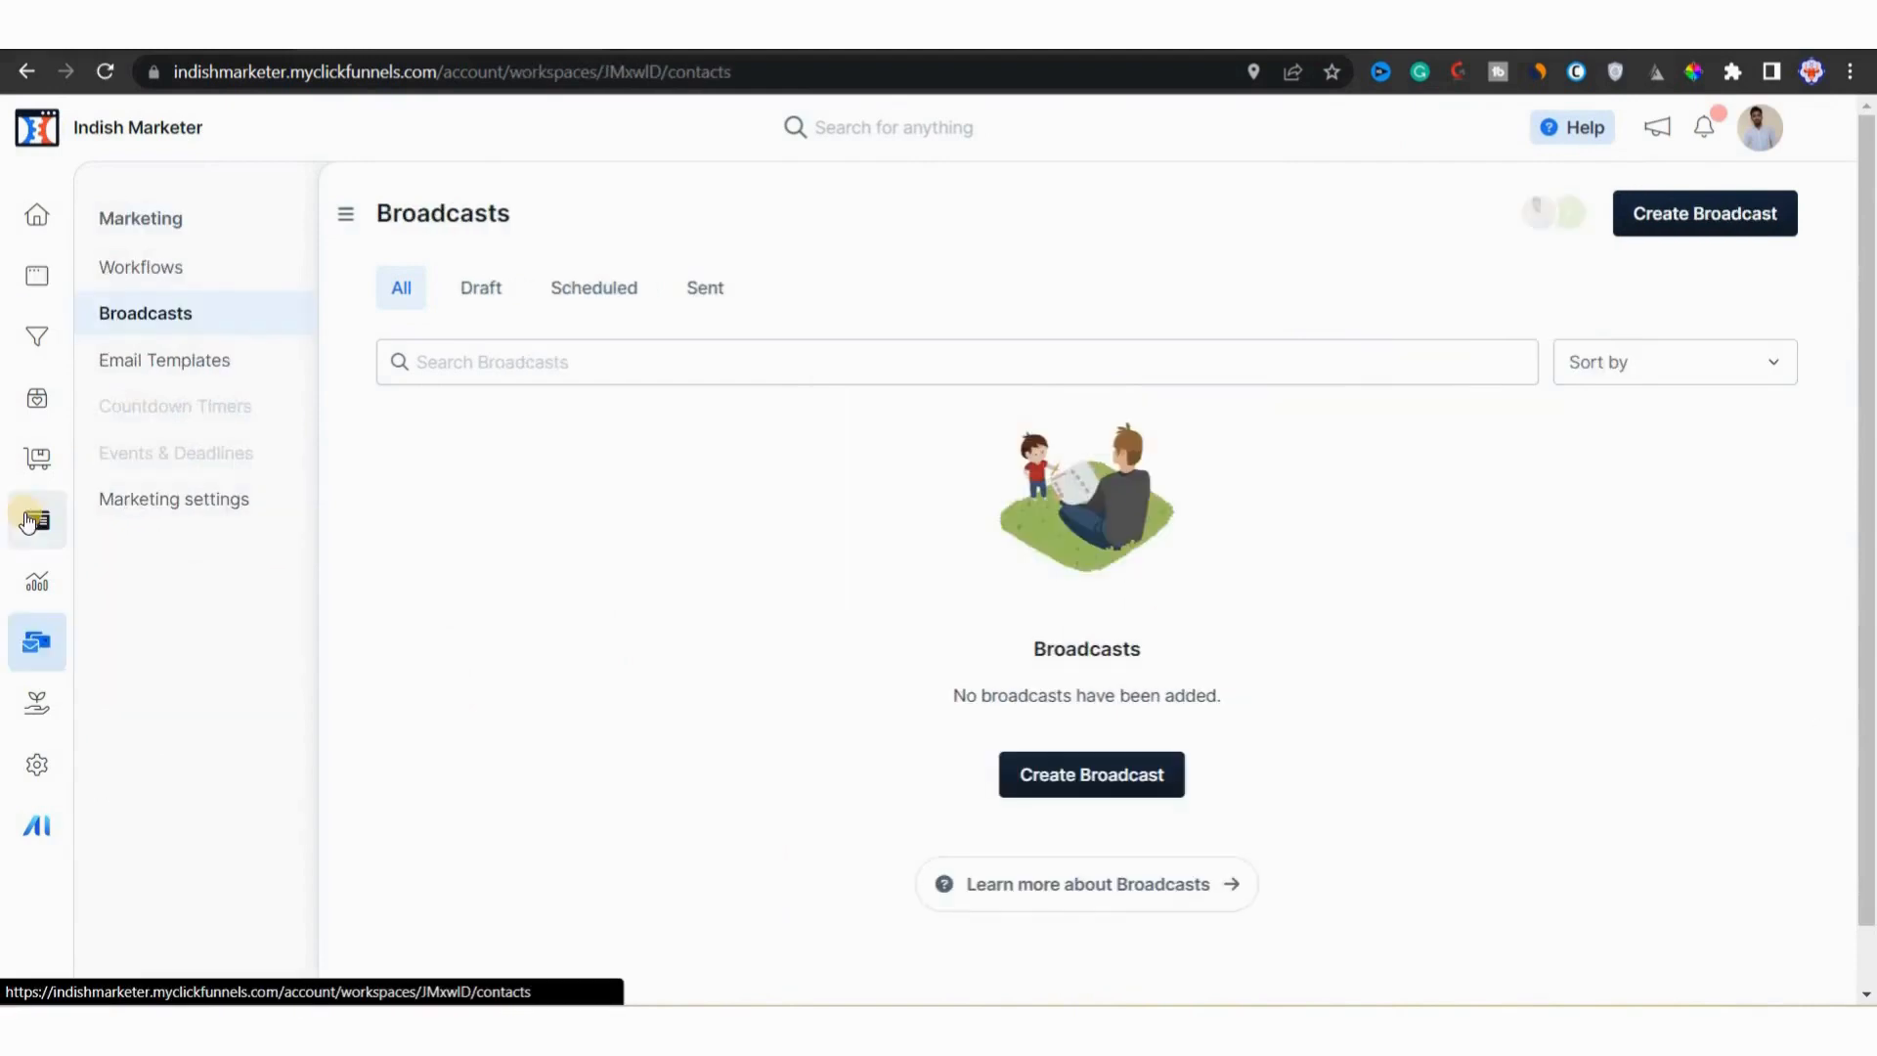
# Step: Go to the Contacts list and dismiss the browser's download notice
pyautogui.click(37, 520)
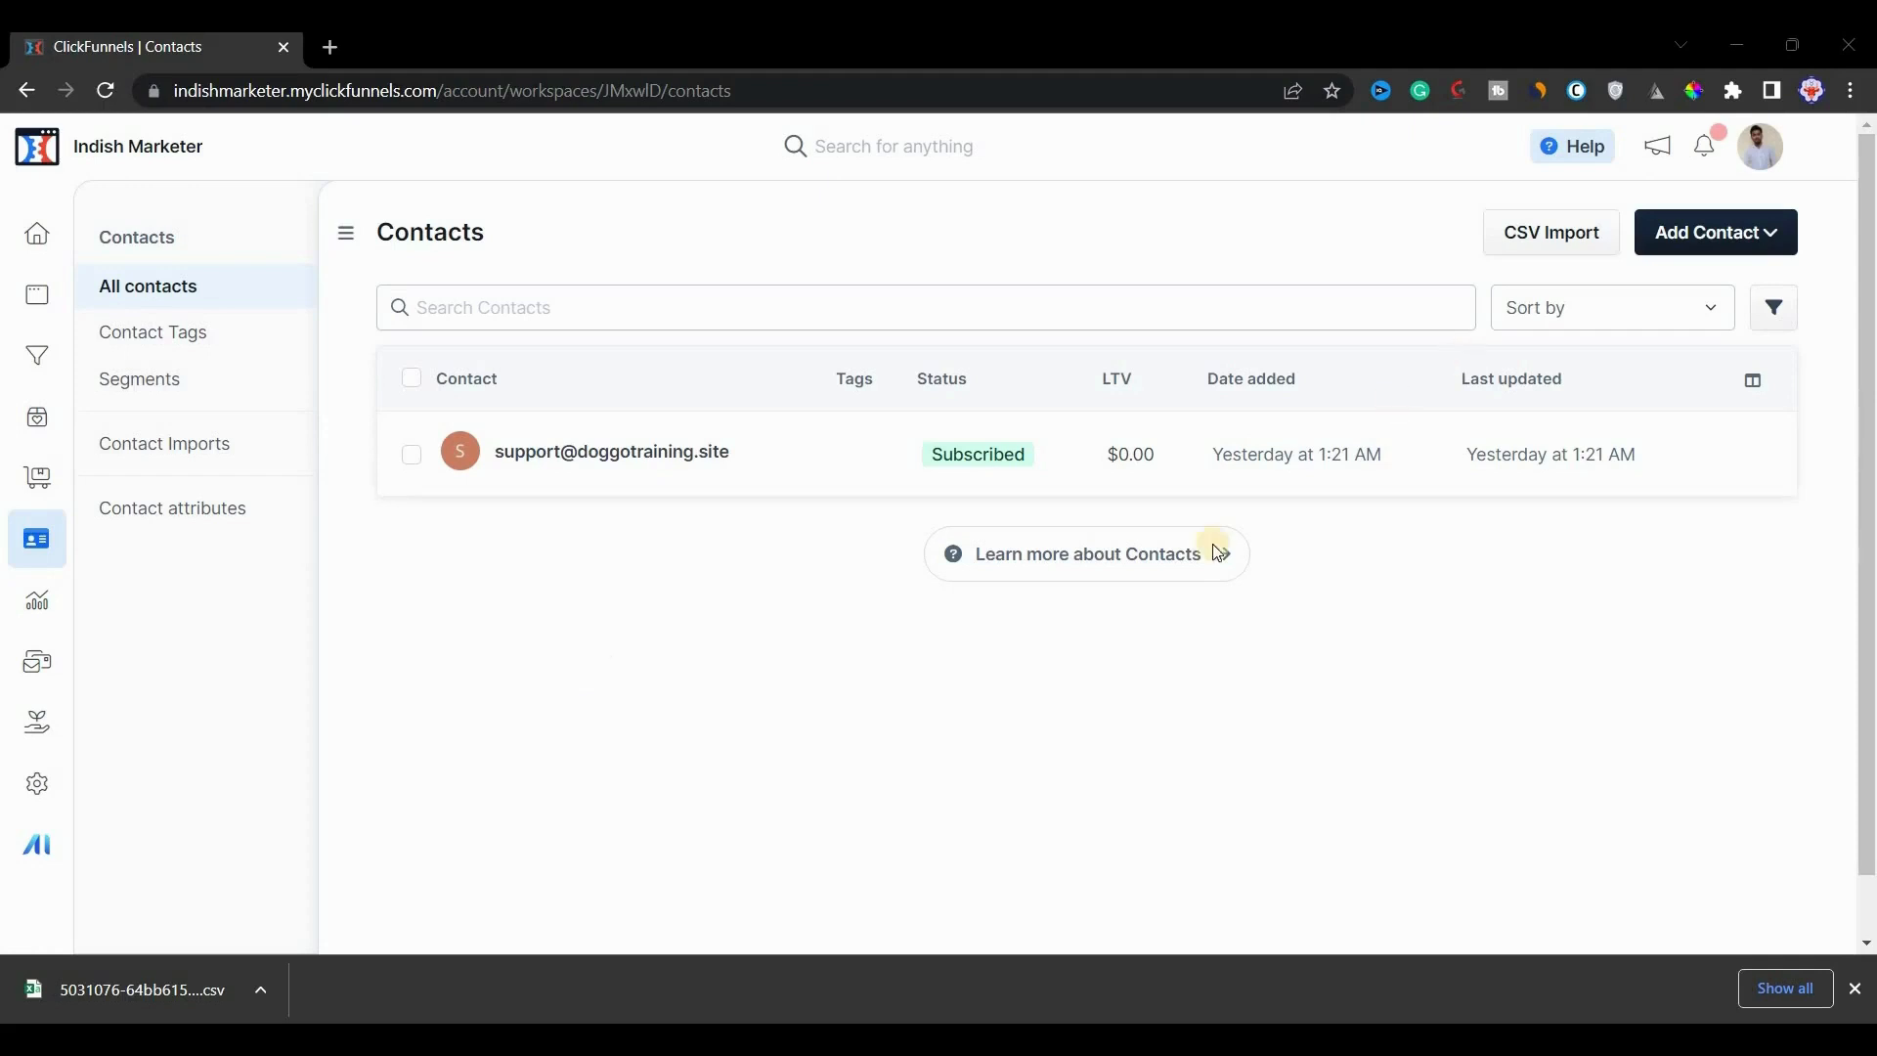
pyautogui.click(1857, 987)
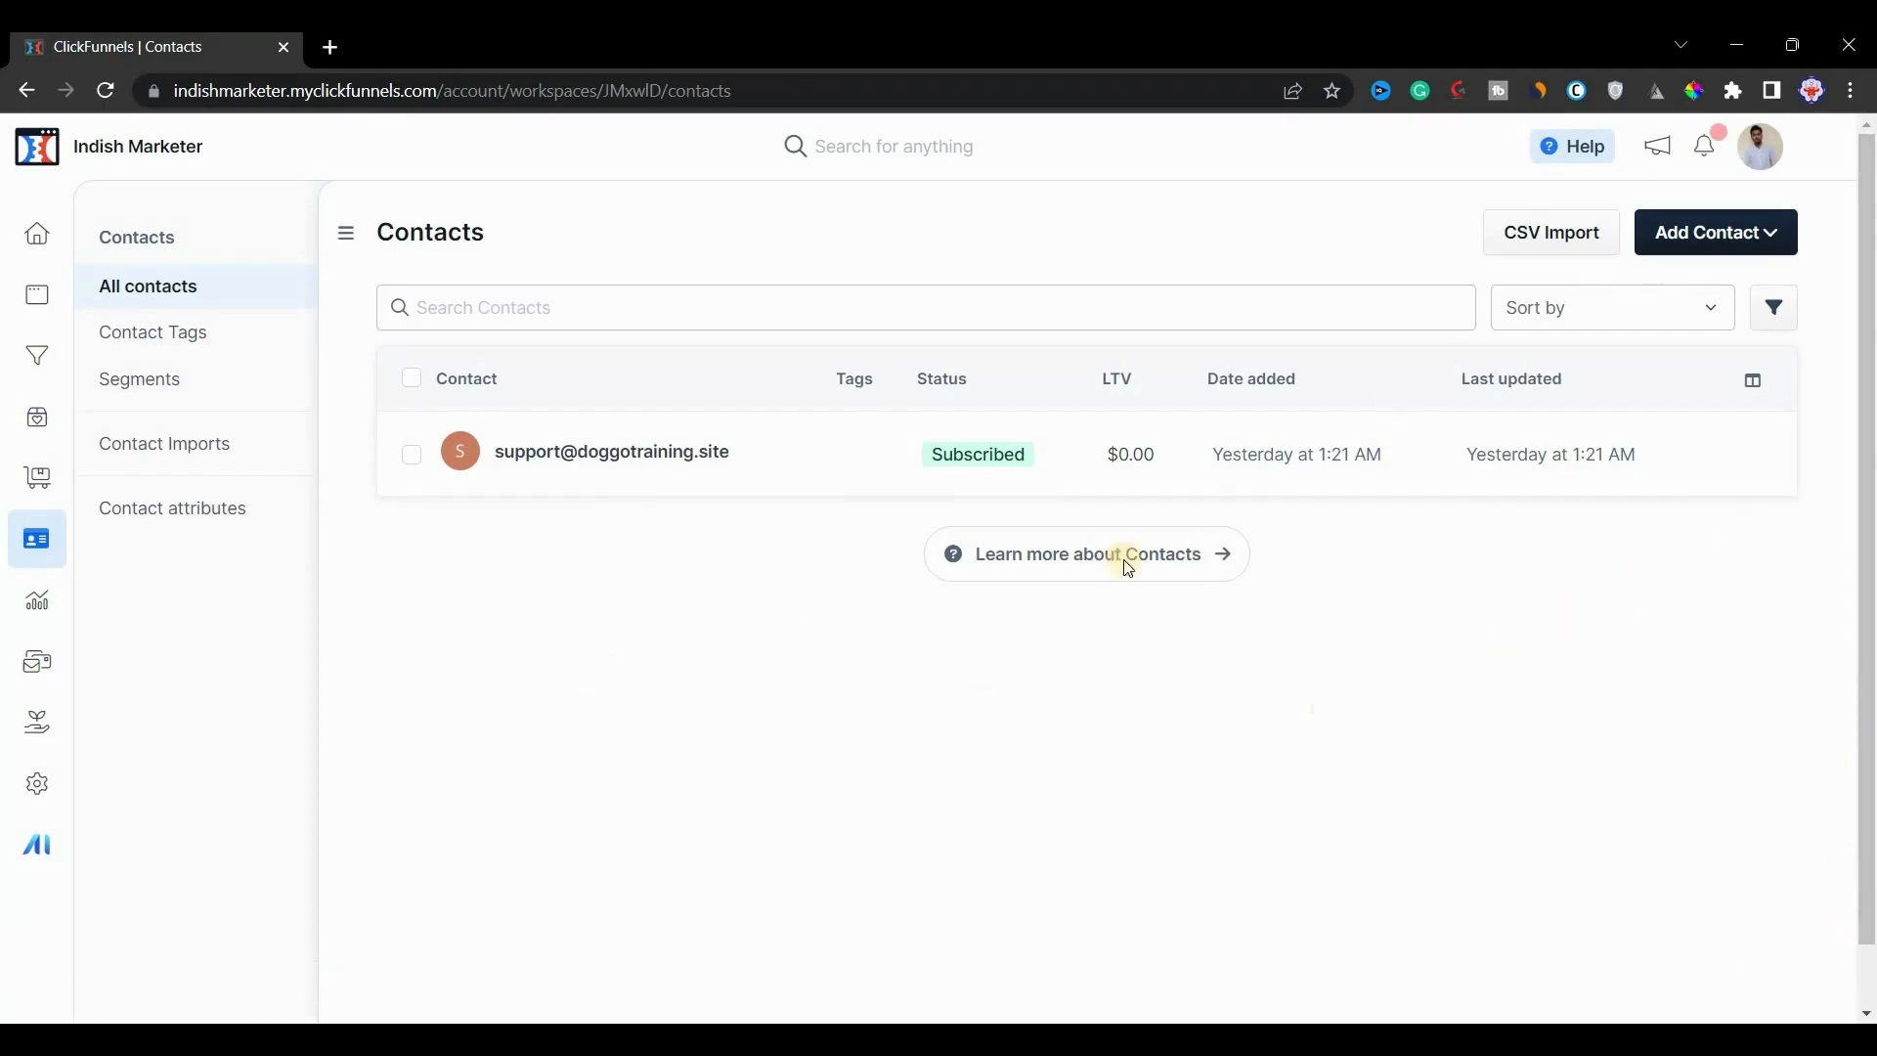
# Step: Upload the downloaded contacts CSV as a CSV Import with New Mapping and continue
pyautogui.click(1537, 244)
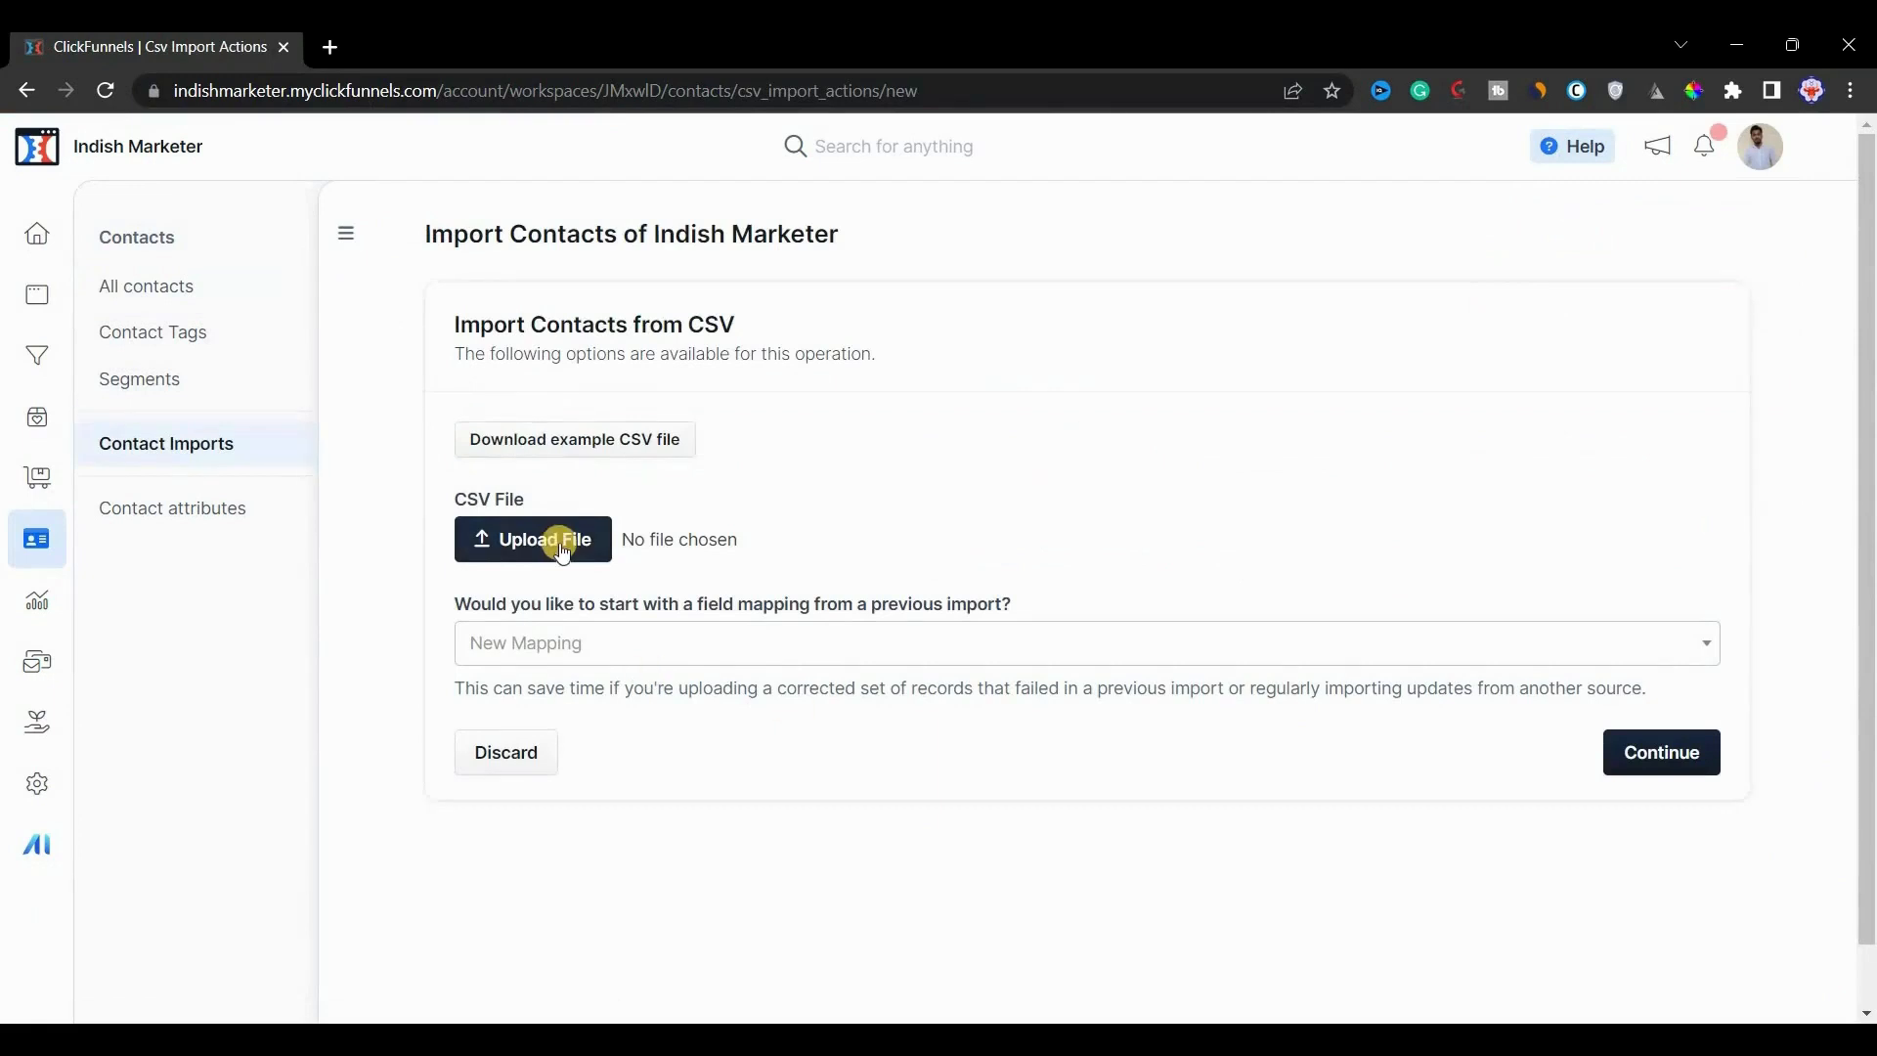
pyautogui.click(563, 549)
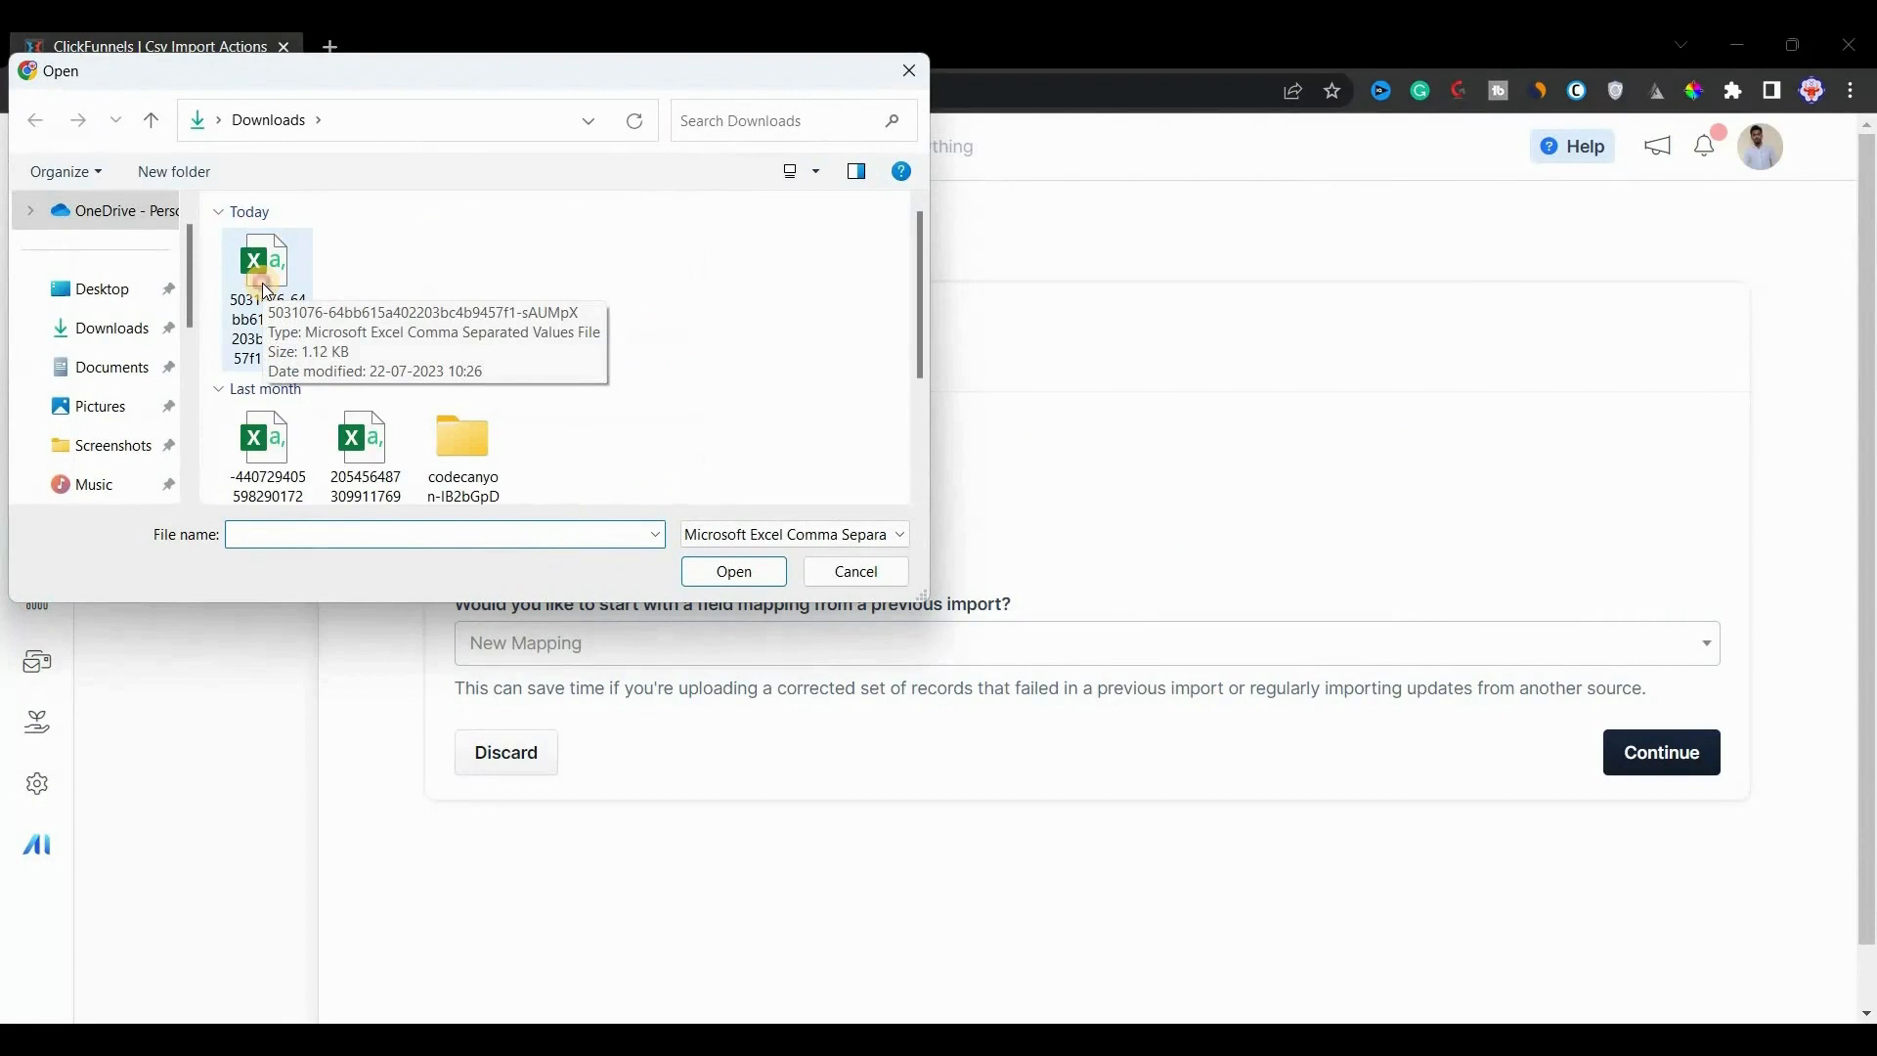
pyautogui.click(262, 284)
pyautogui.click(734, 571)
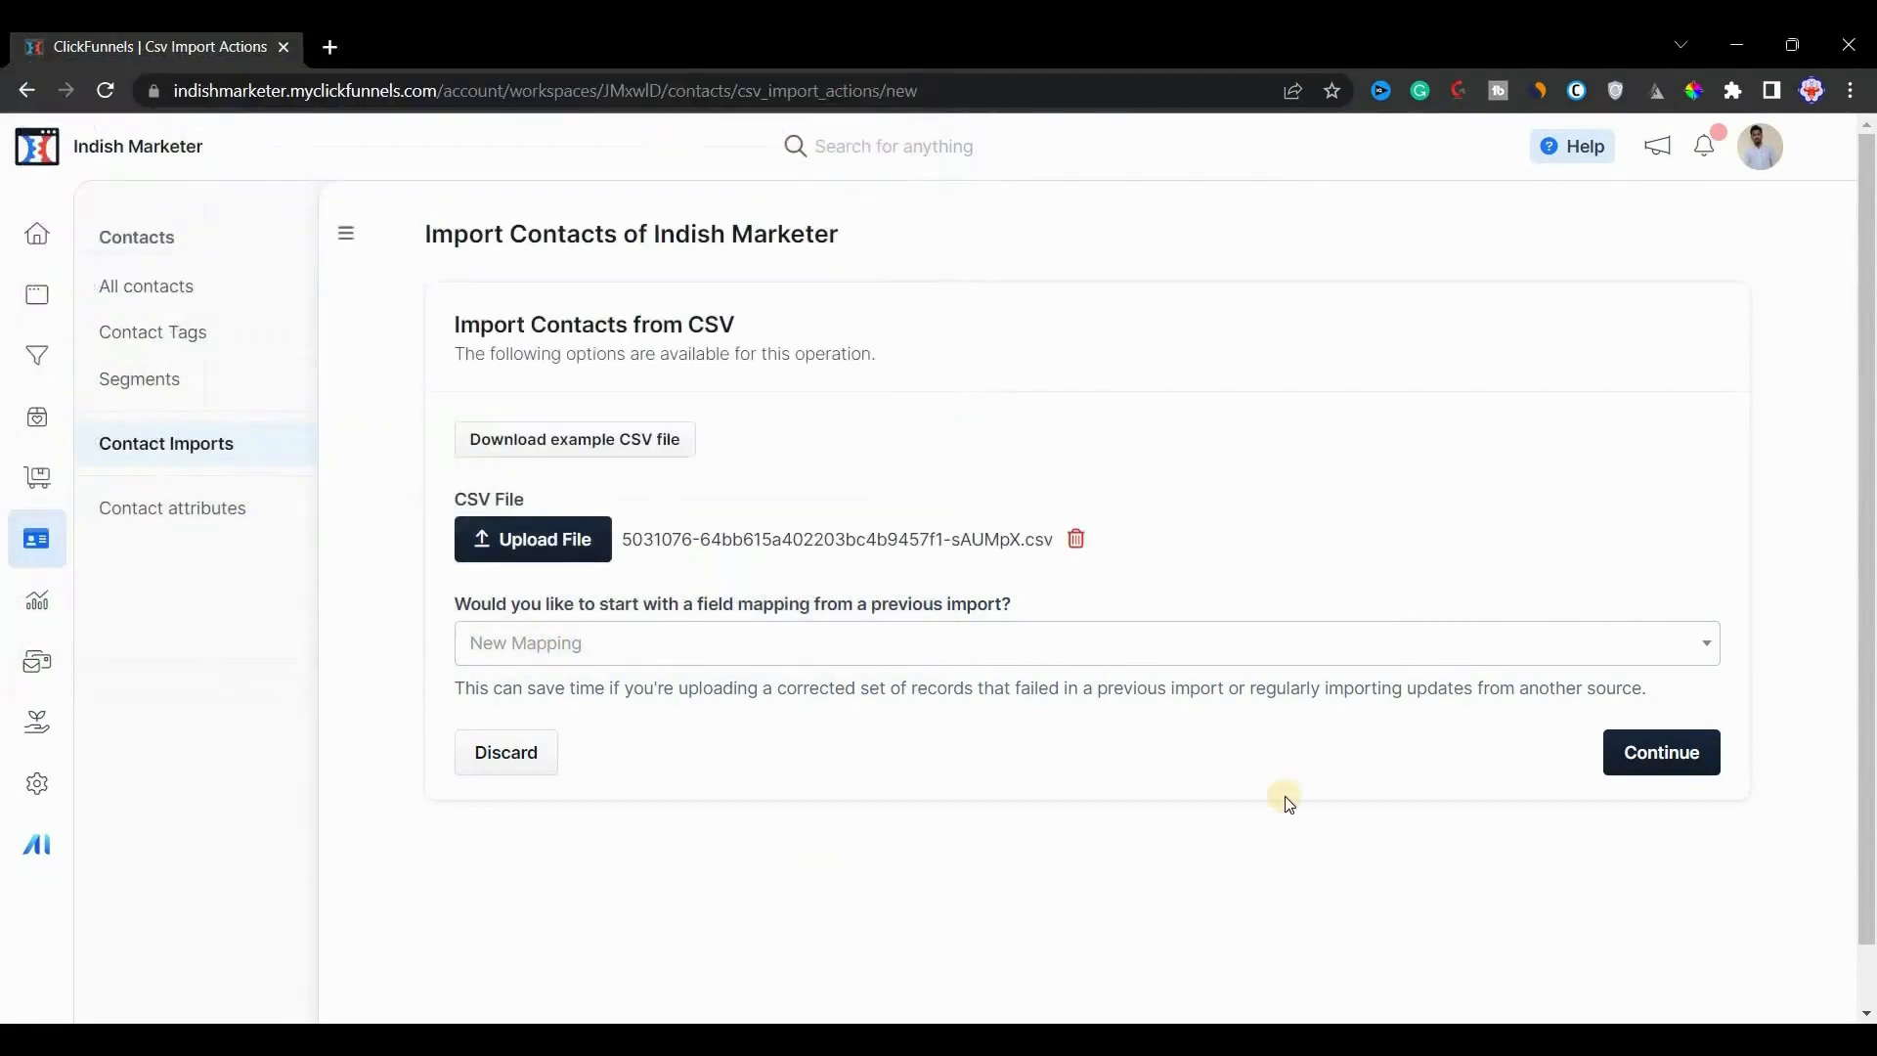
pyautogui.click(1238, 667)
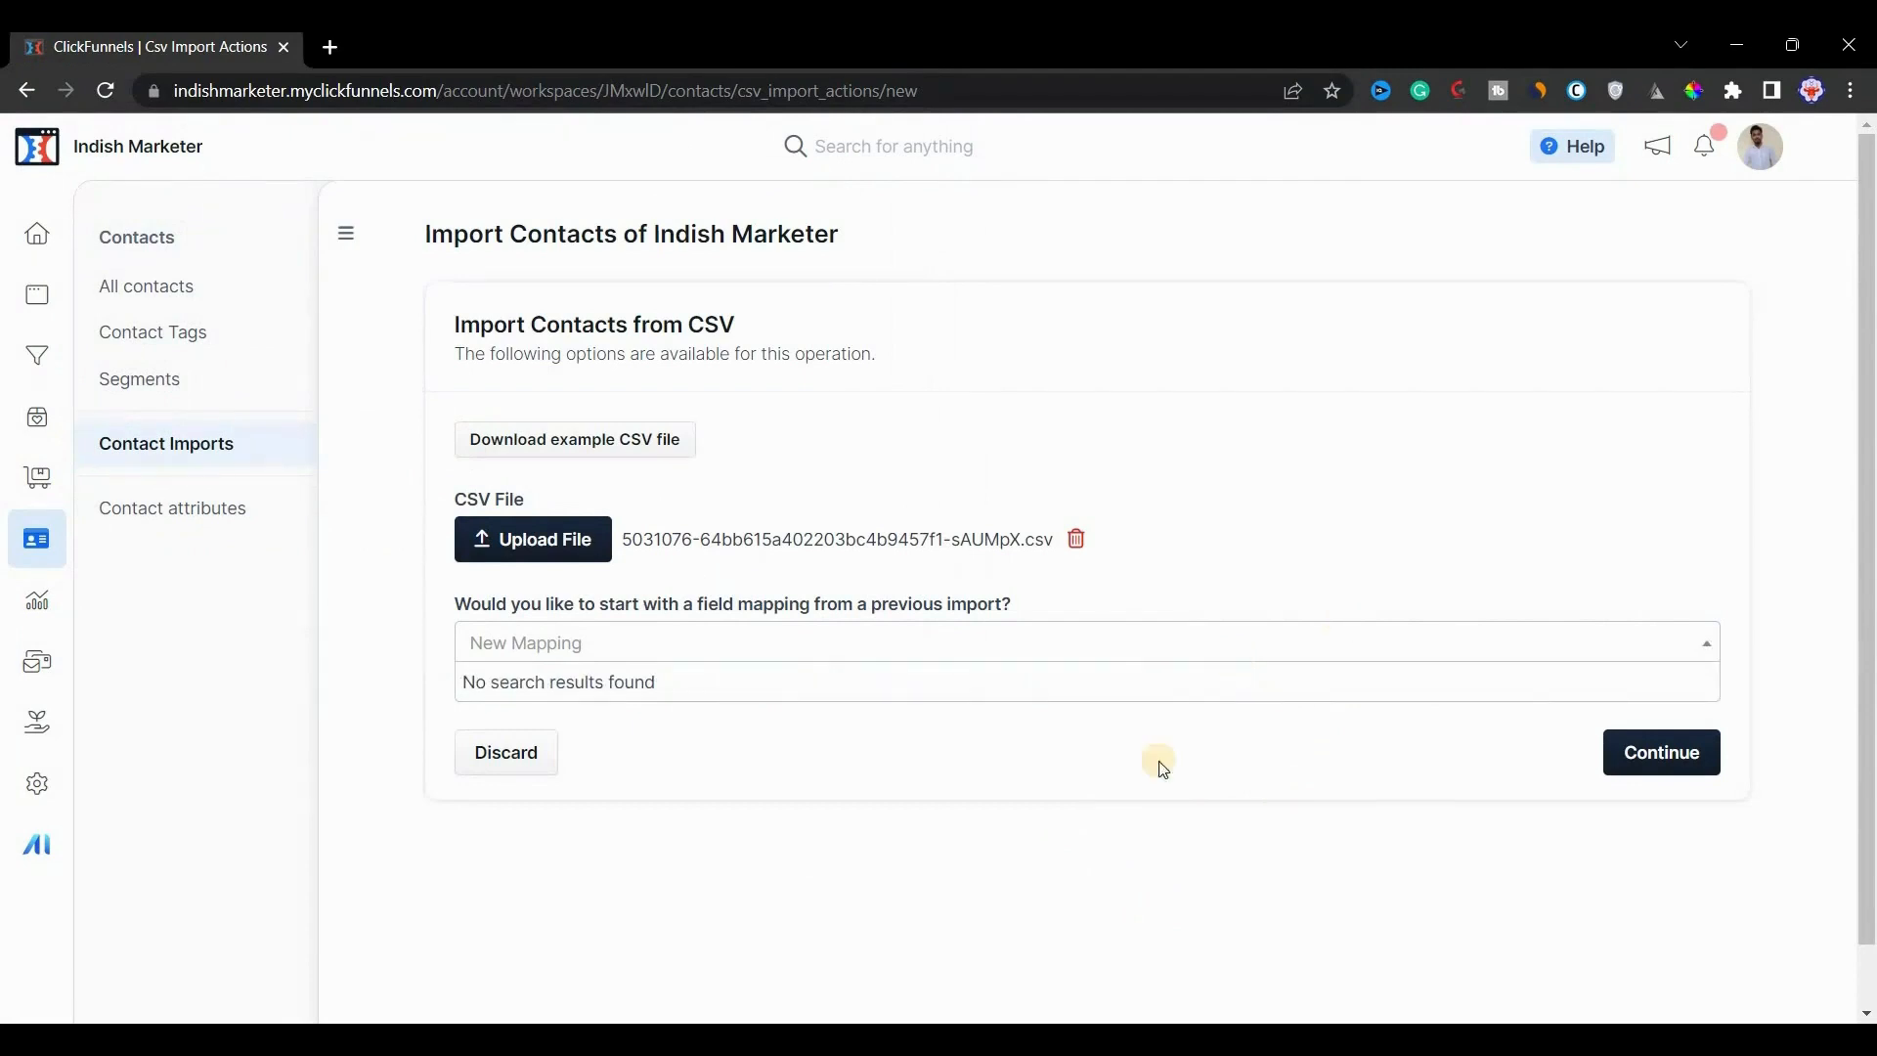
pyautogui.click(1195, 758)
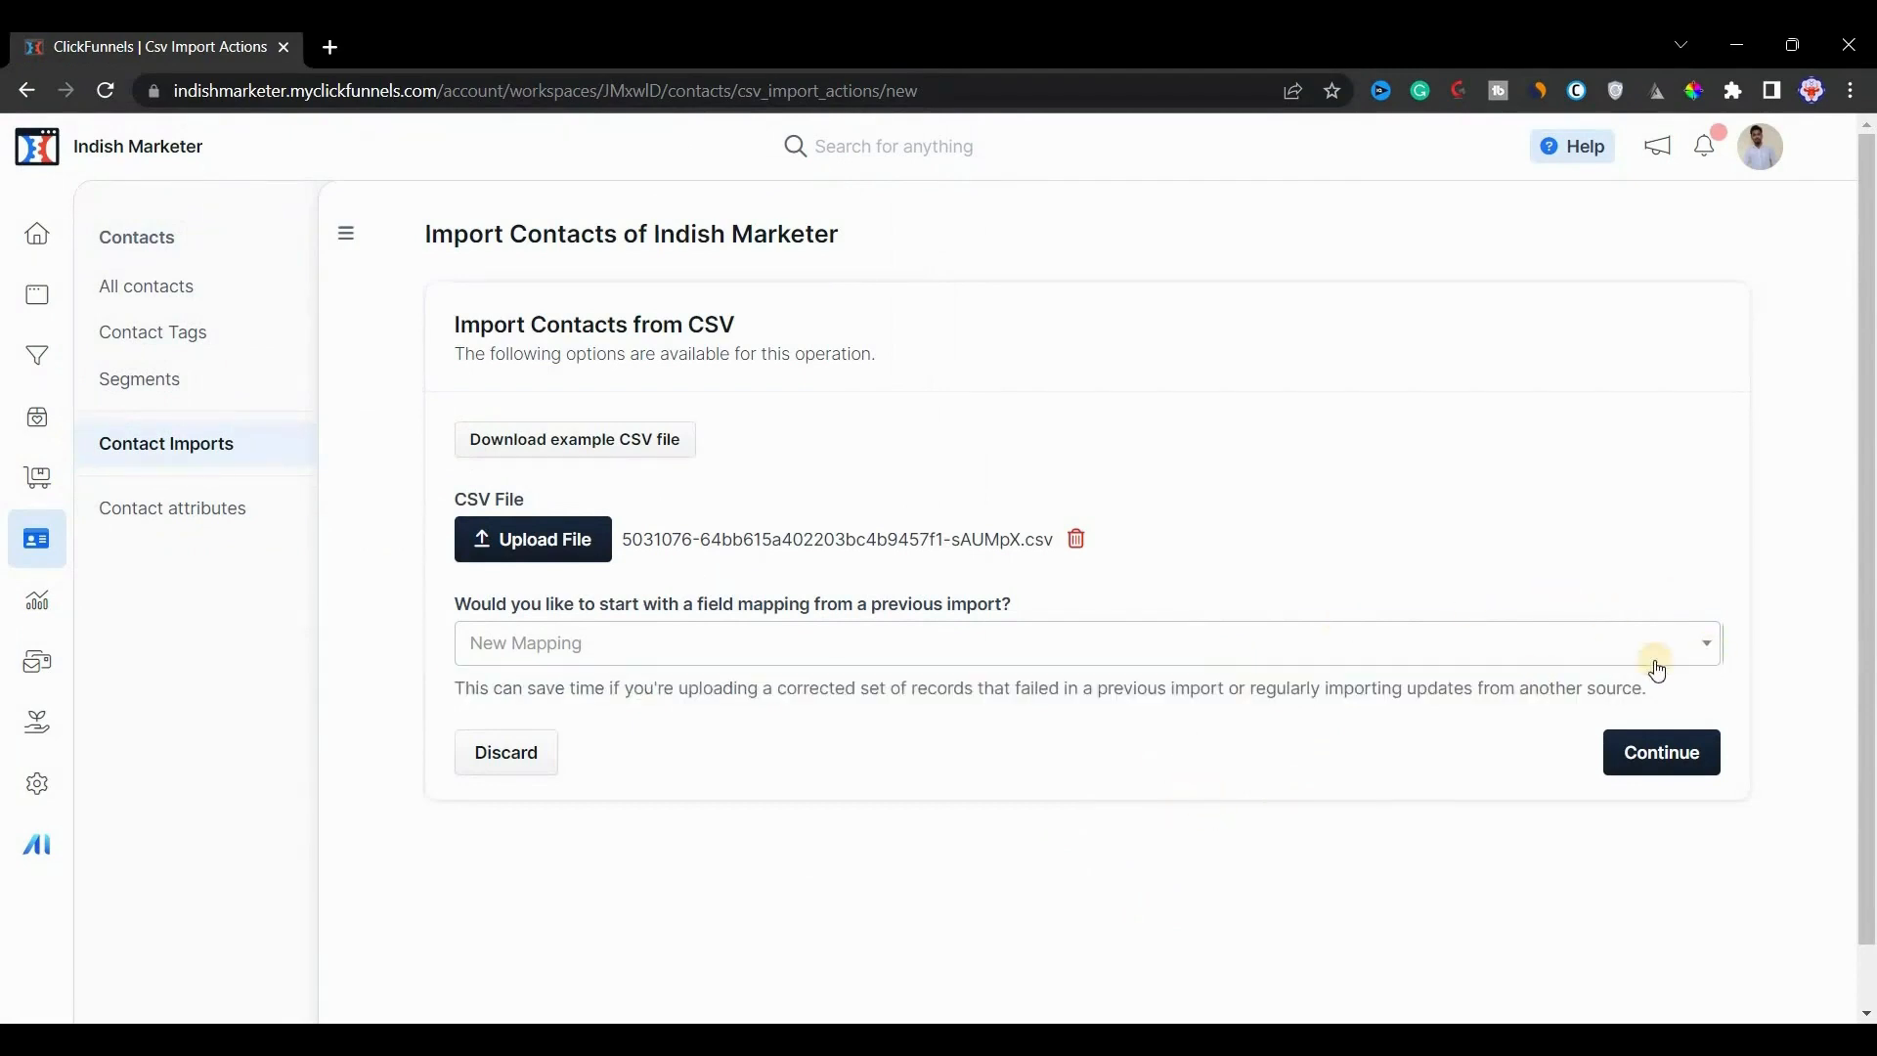
pyautogui.click(1659, 753)
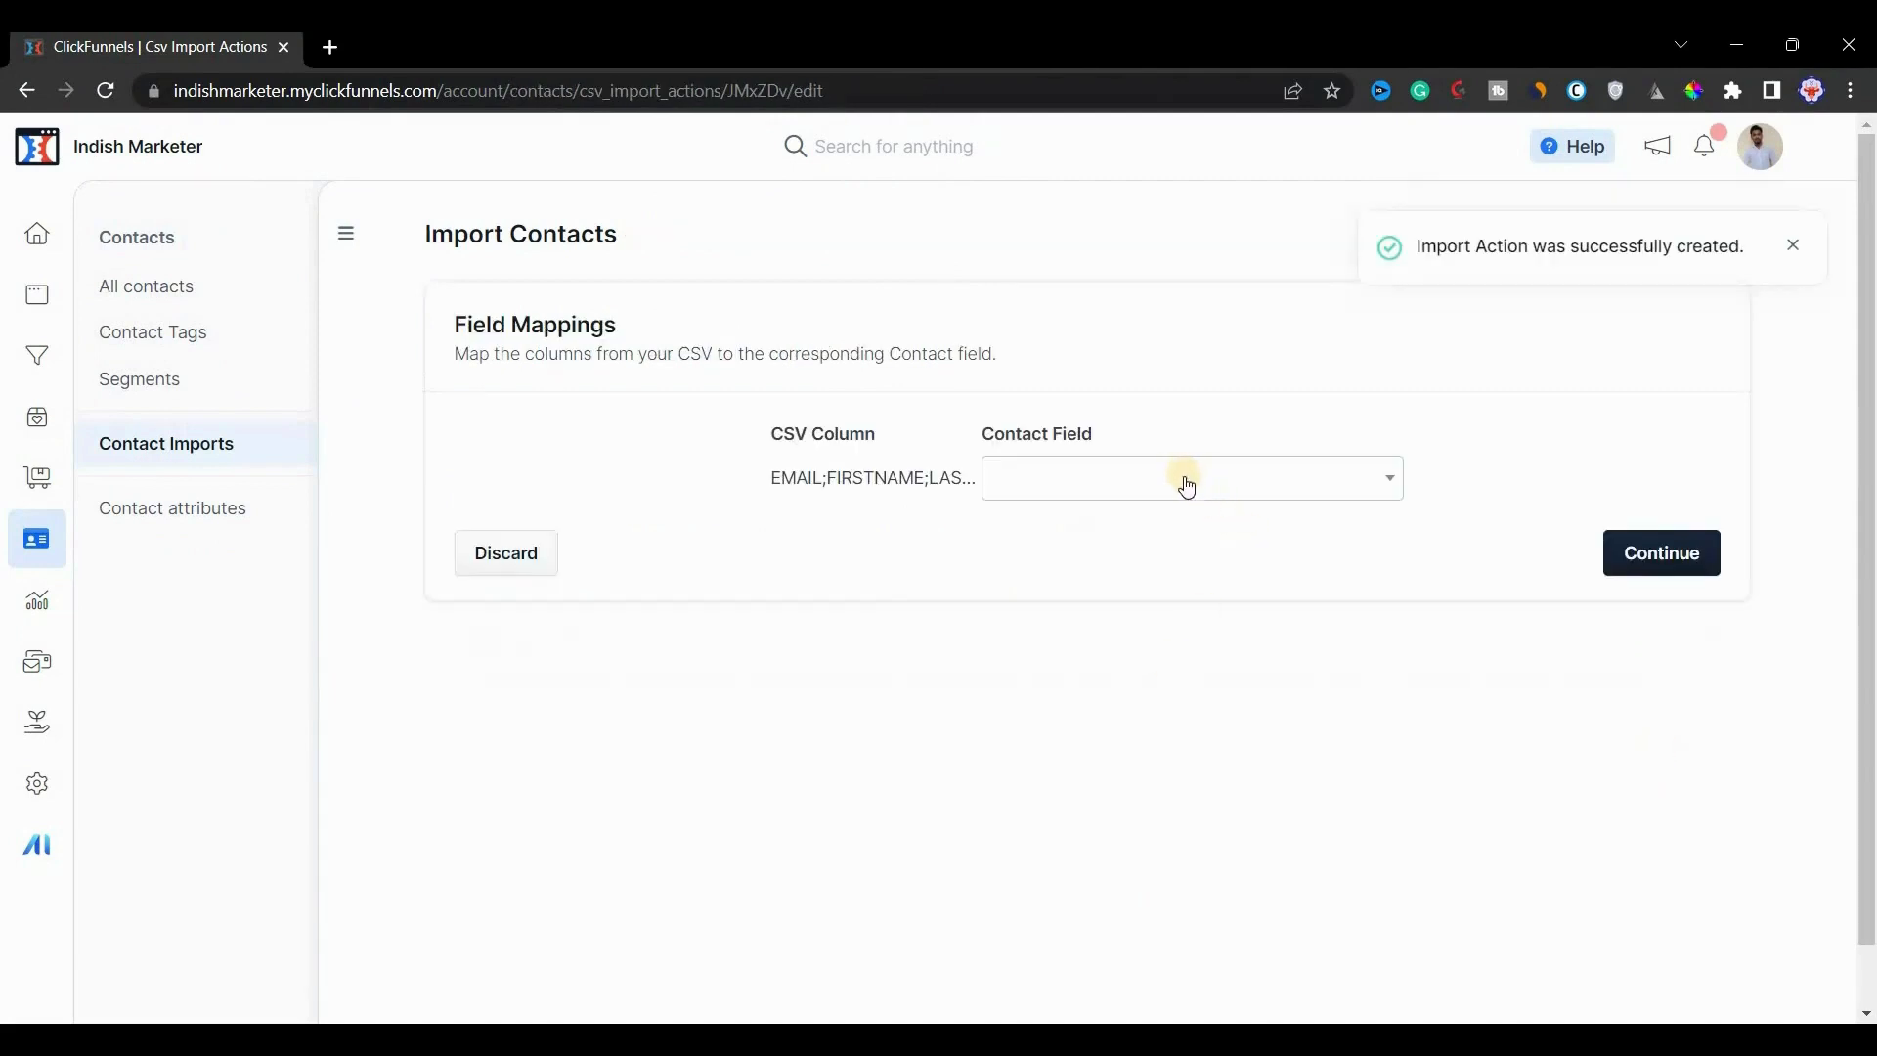
# Step: Remap the single CSV column from First name to Email address and continue to the import preview
pyautogui.click(1187, 482)
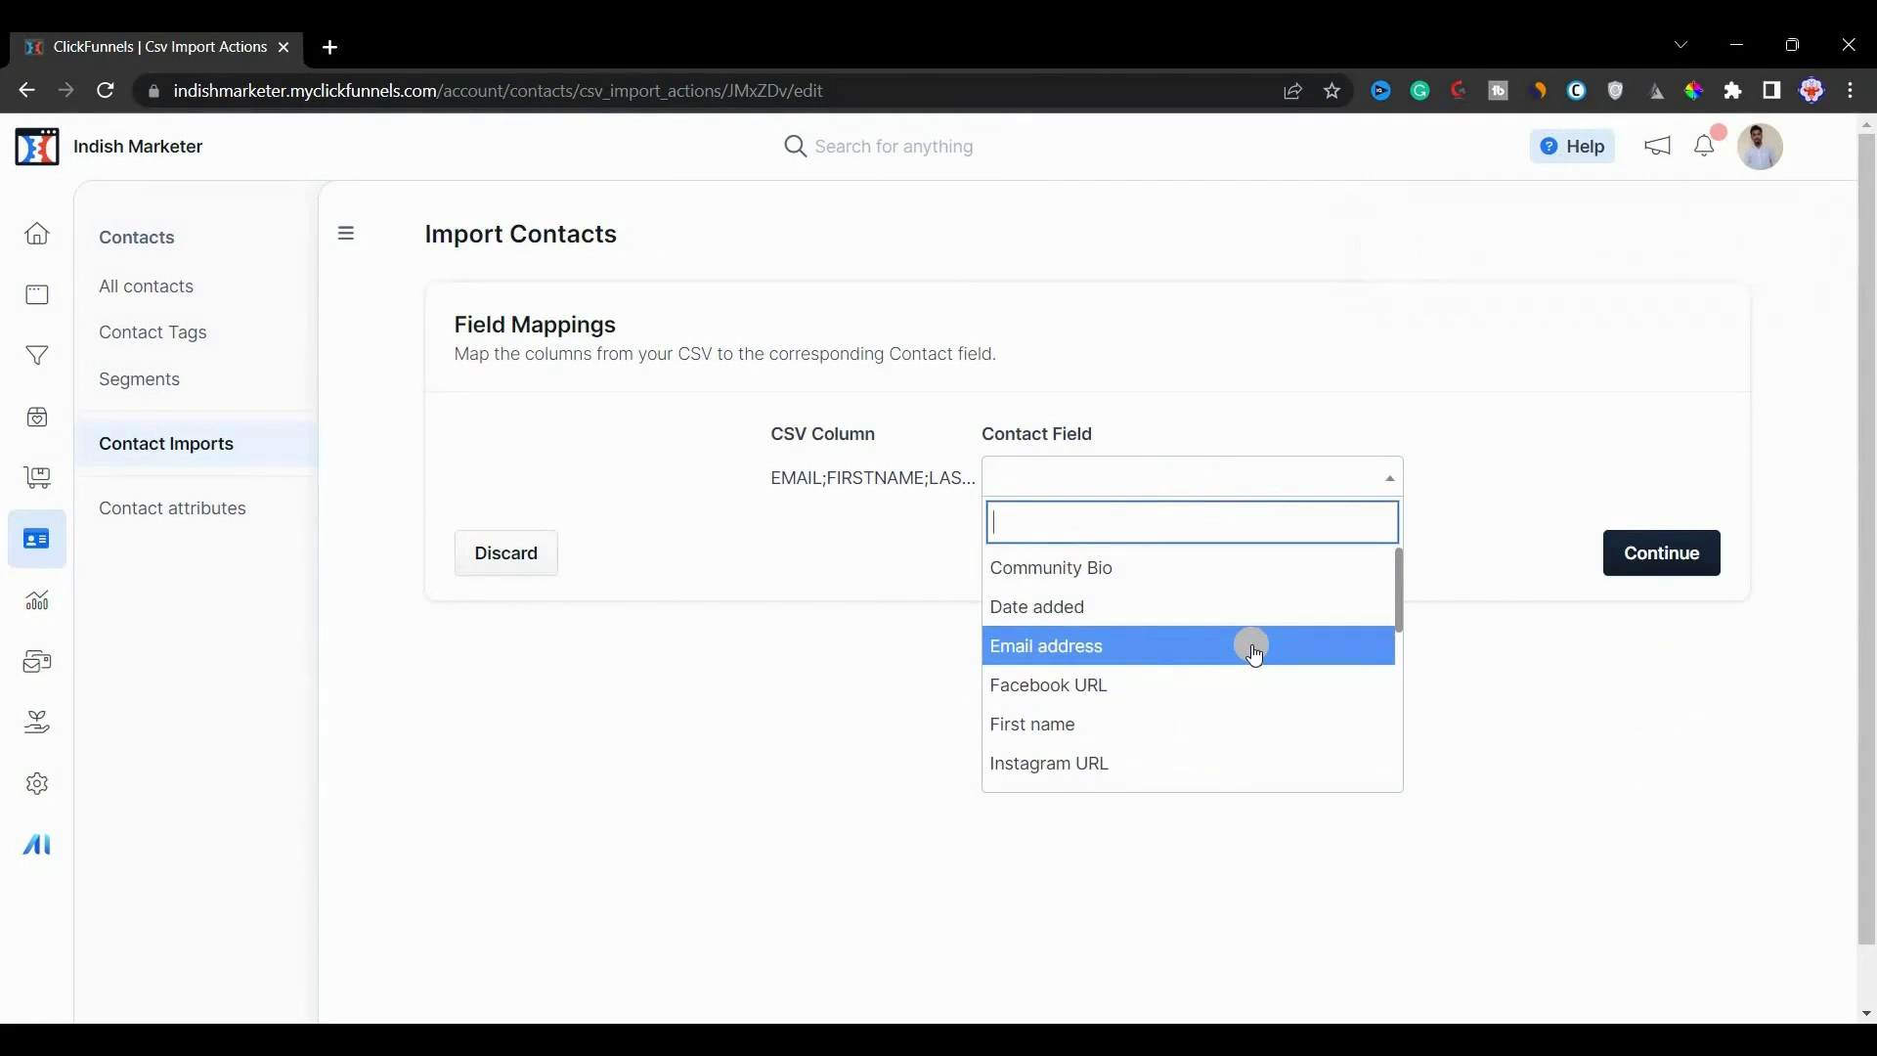
pyautogui.click(1256, 647)
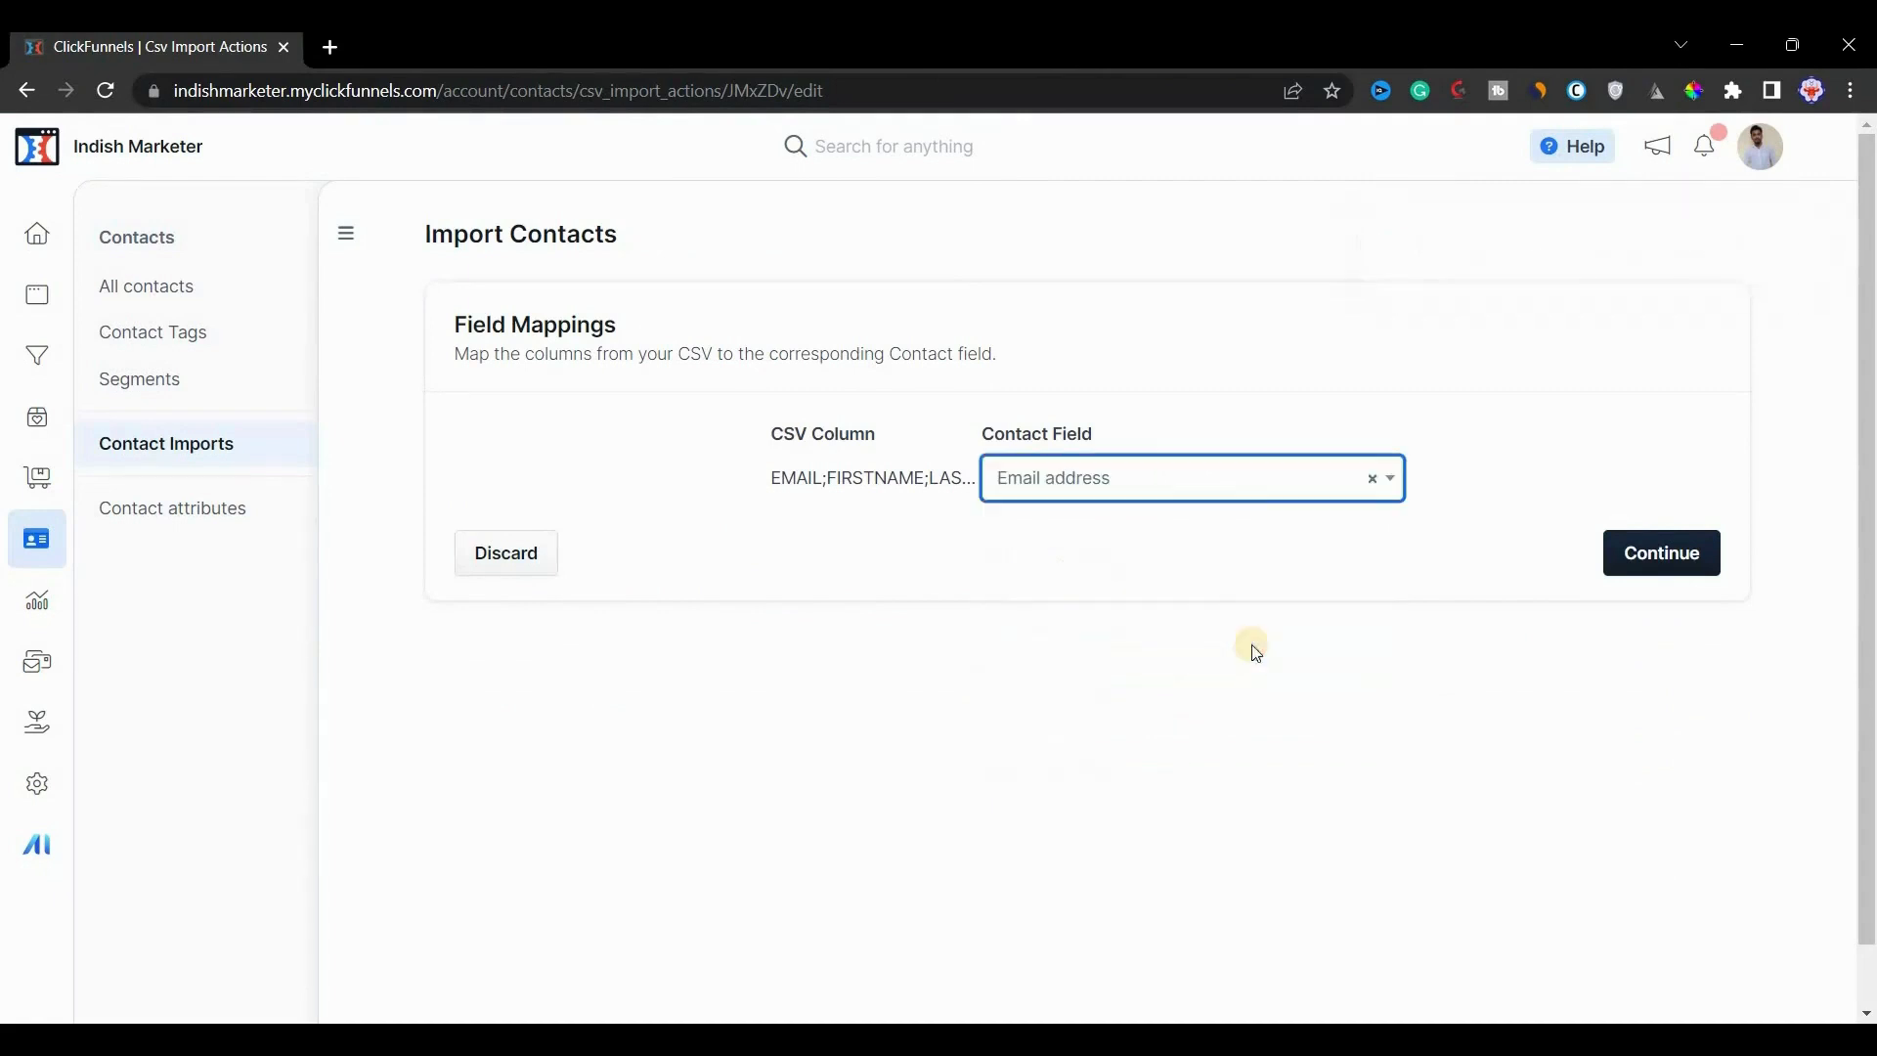
pyautogui.click(1230, 501)
pyautogui.scroll(-1, 1181, 731)
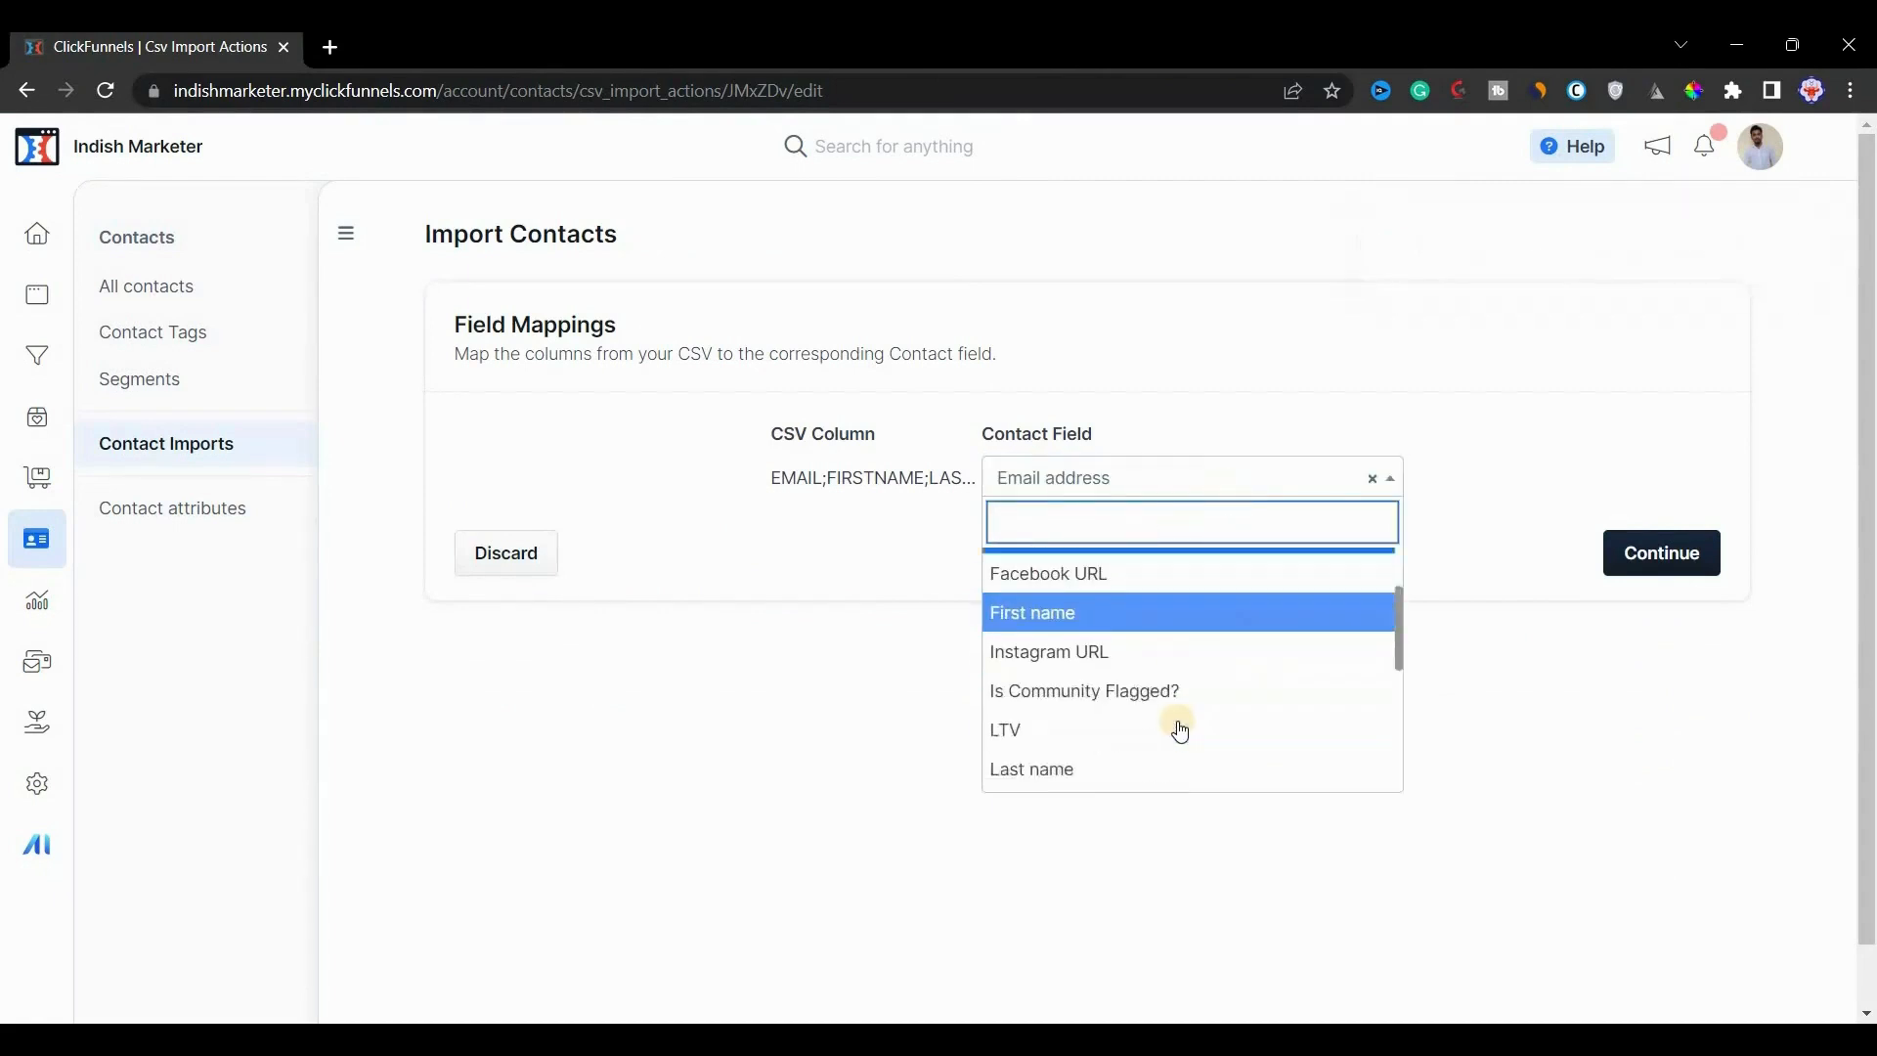
pyautogui.scroll(1, 1178, 724)
pyautogui.click(1123, 661)
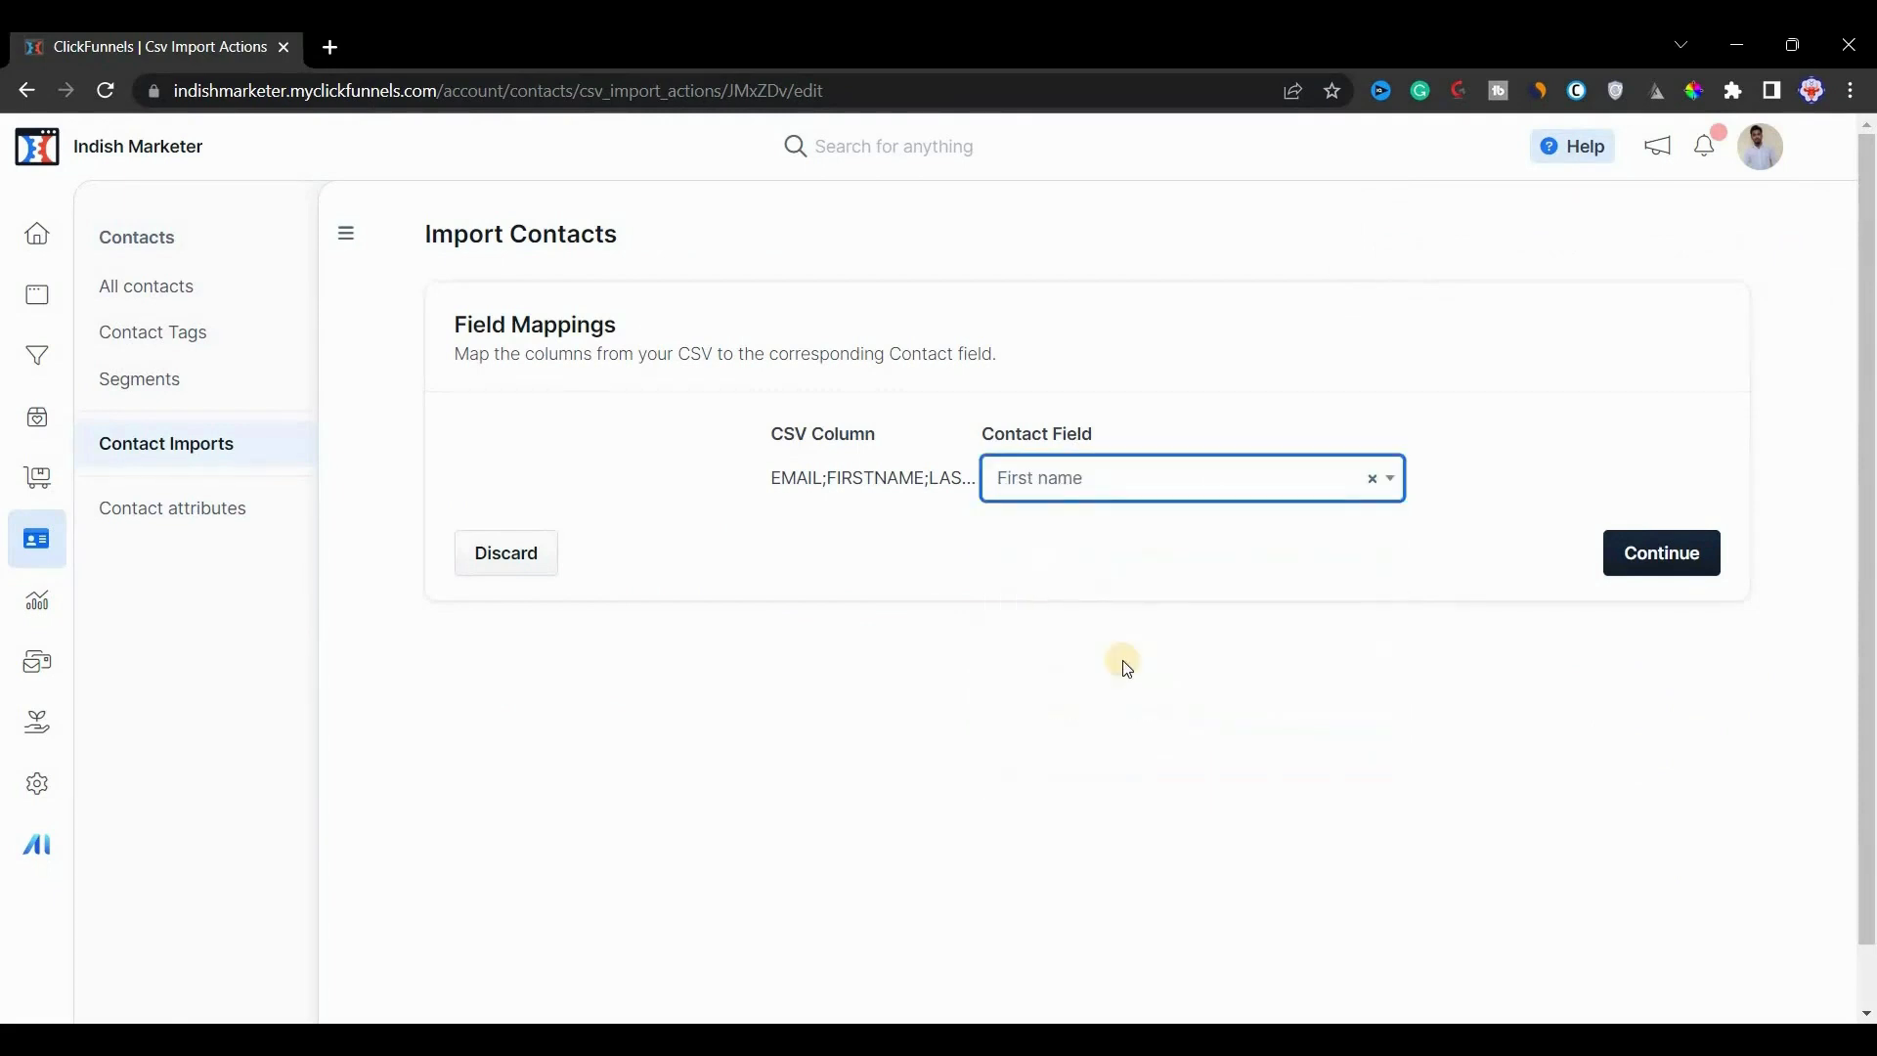
pyautogui.click(1335, 481)
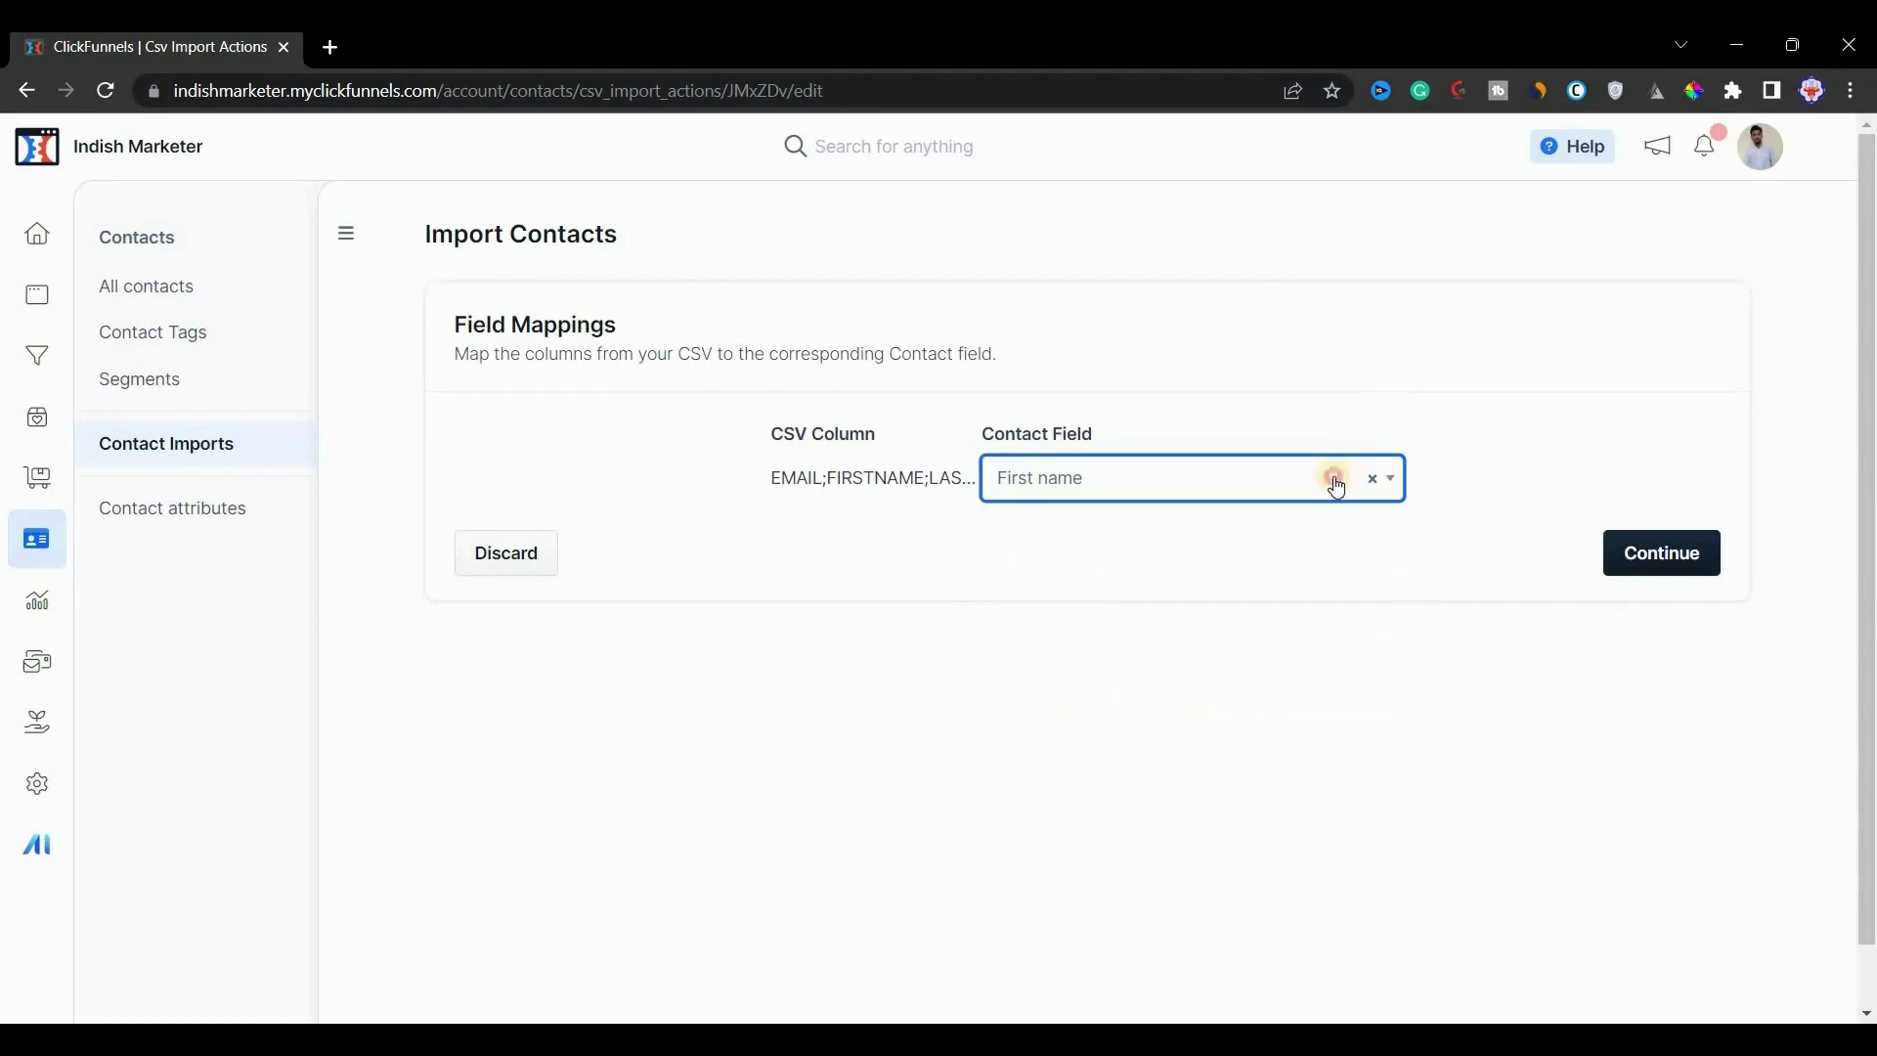
pyautogui.click(1334, 478)
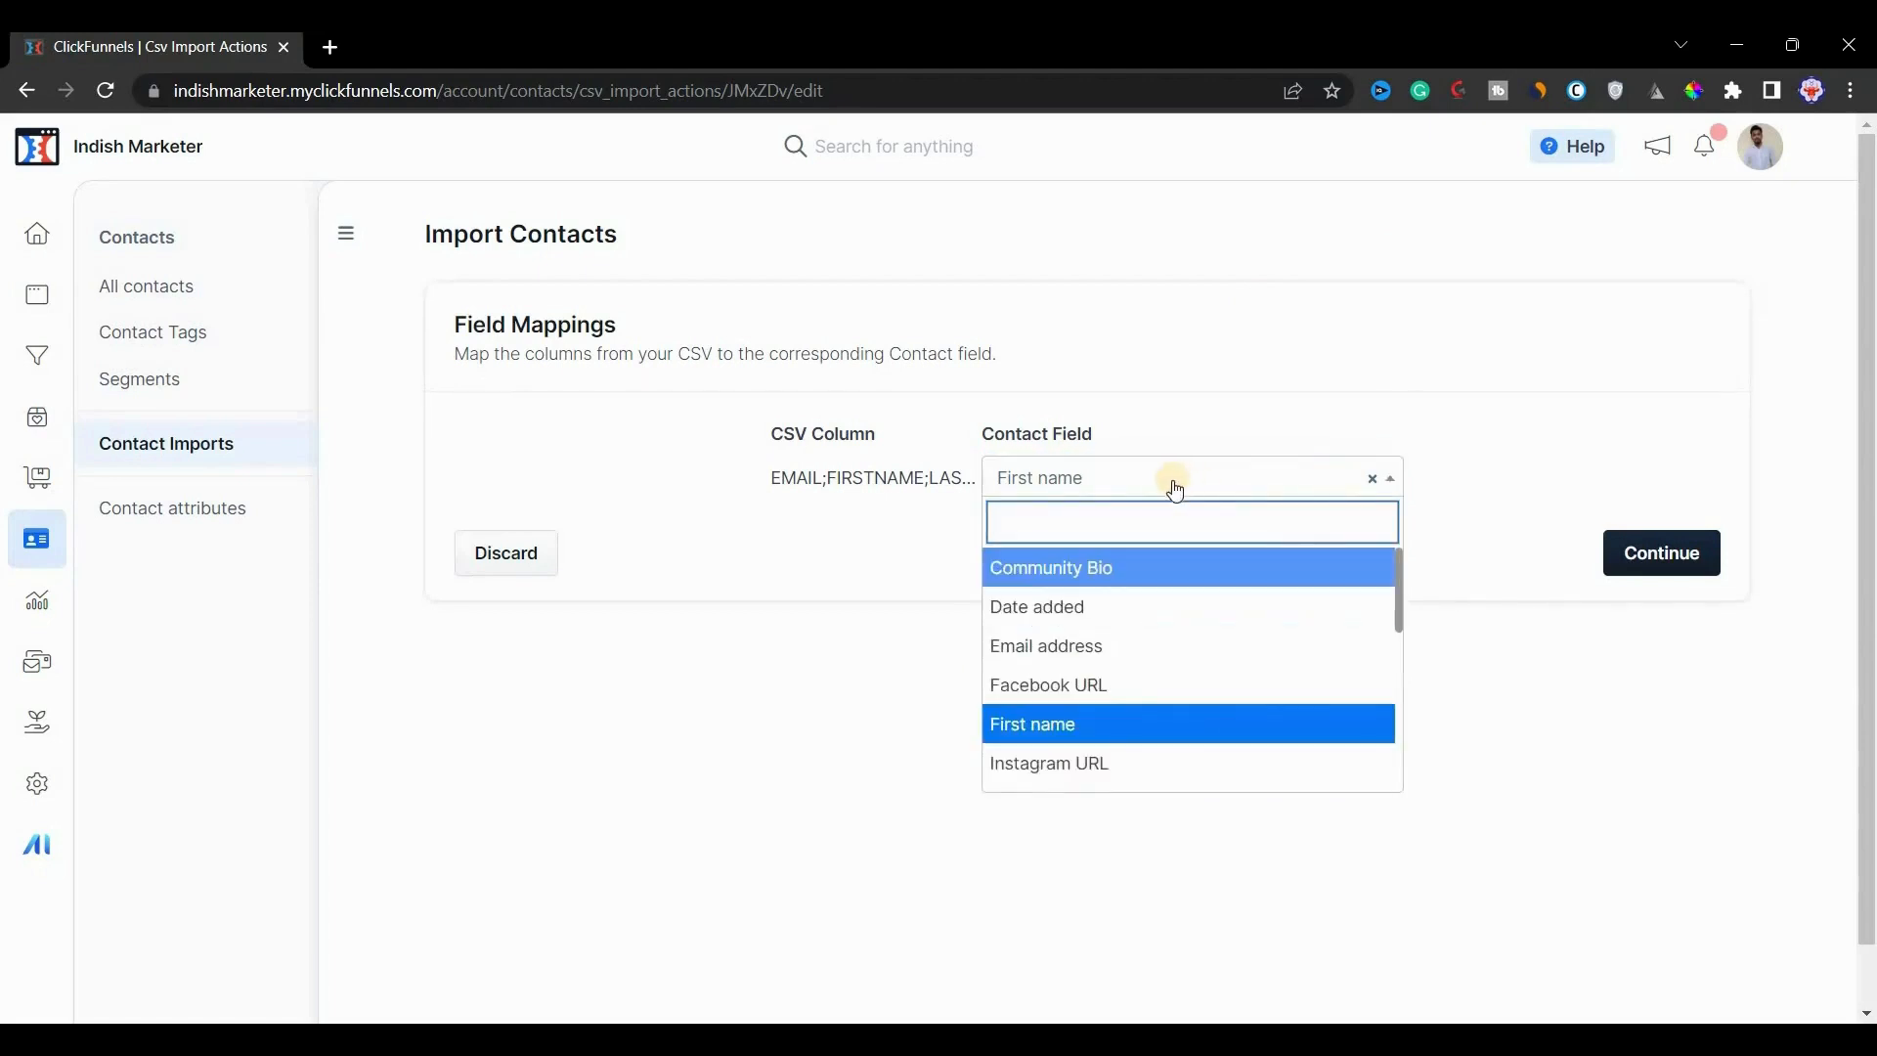
pyautogui.click(1373, 483)
pyautogui.click(1389, 488)
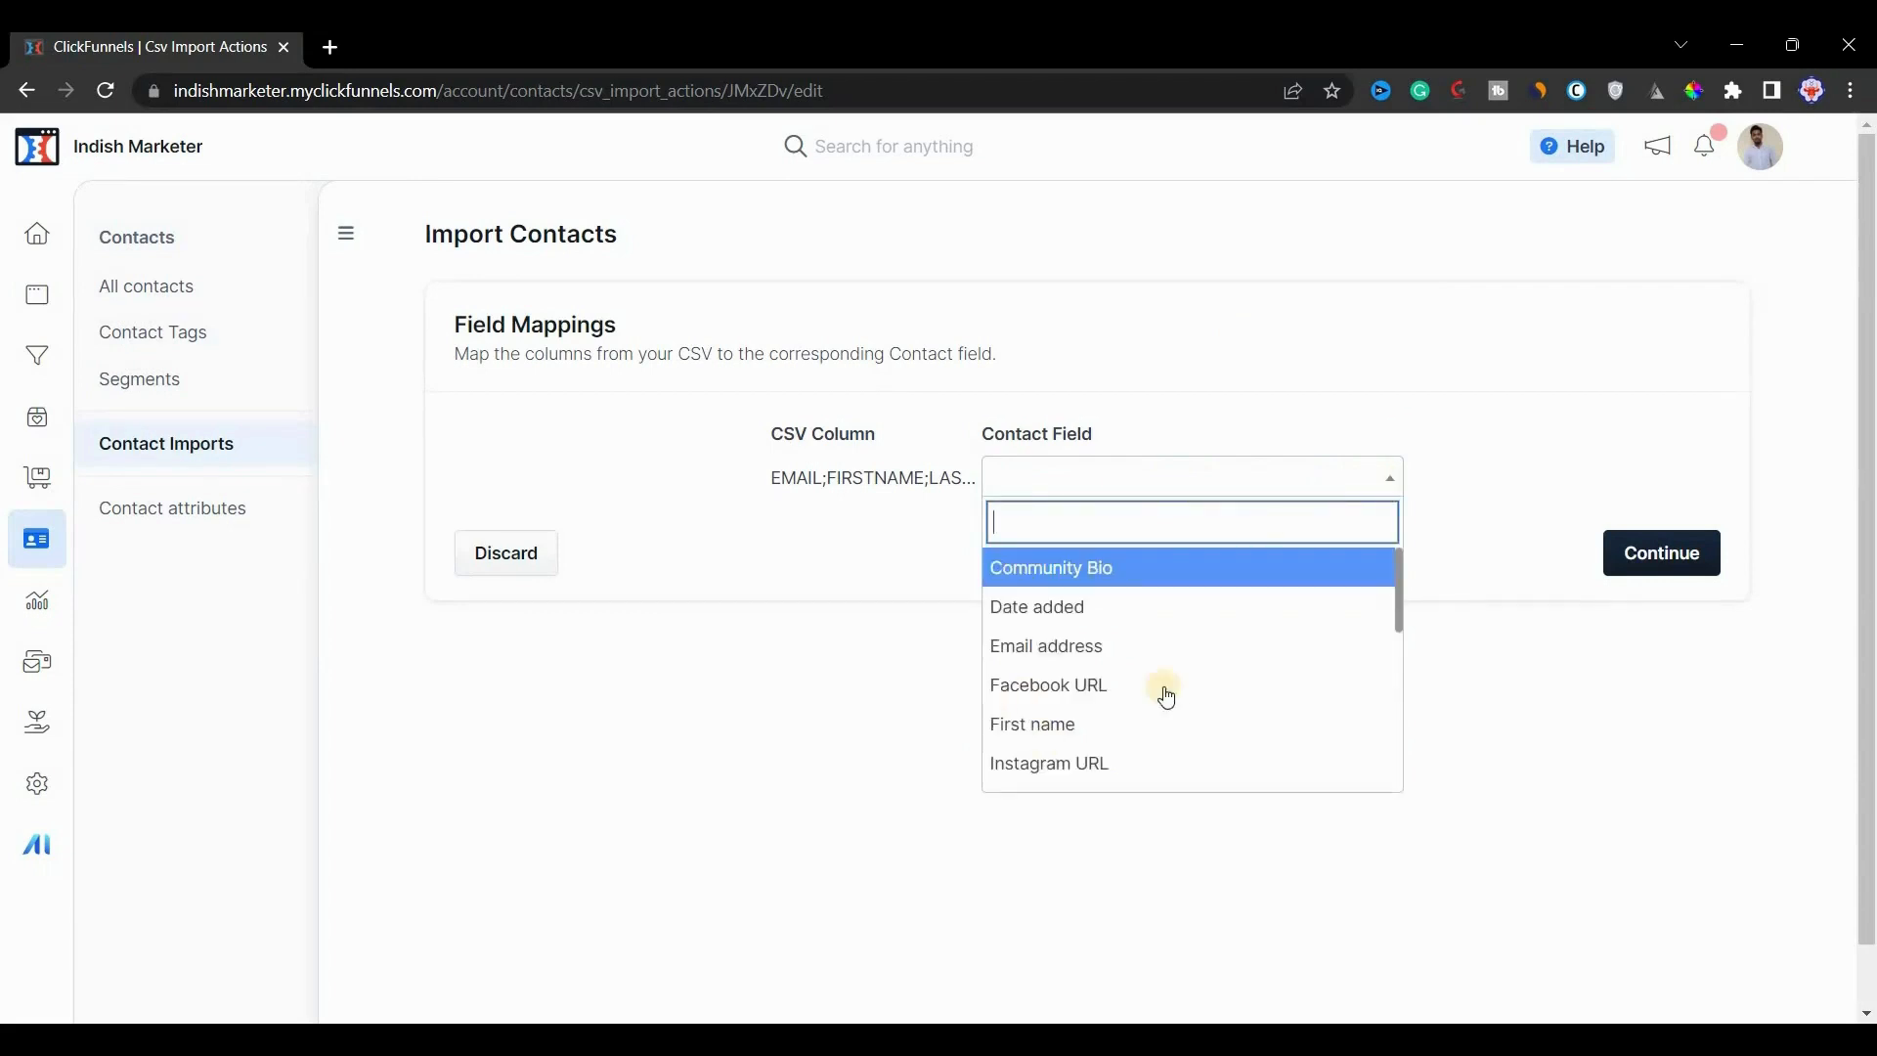
pyautogui.click(1098, 657)
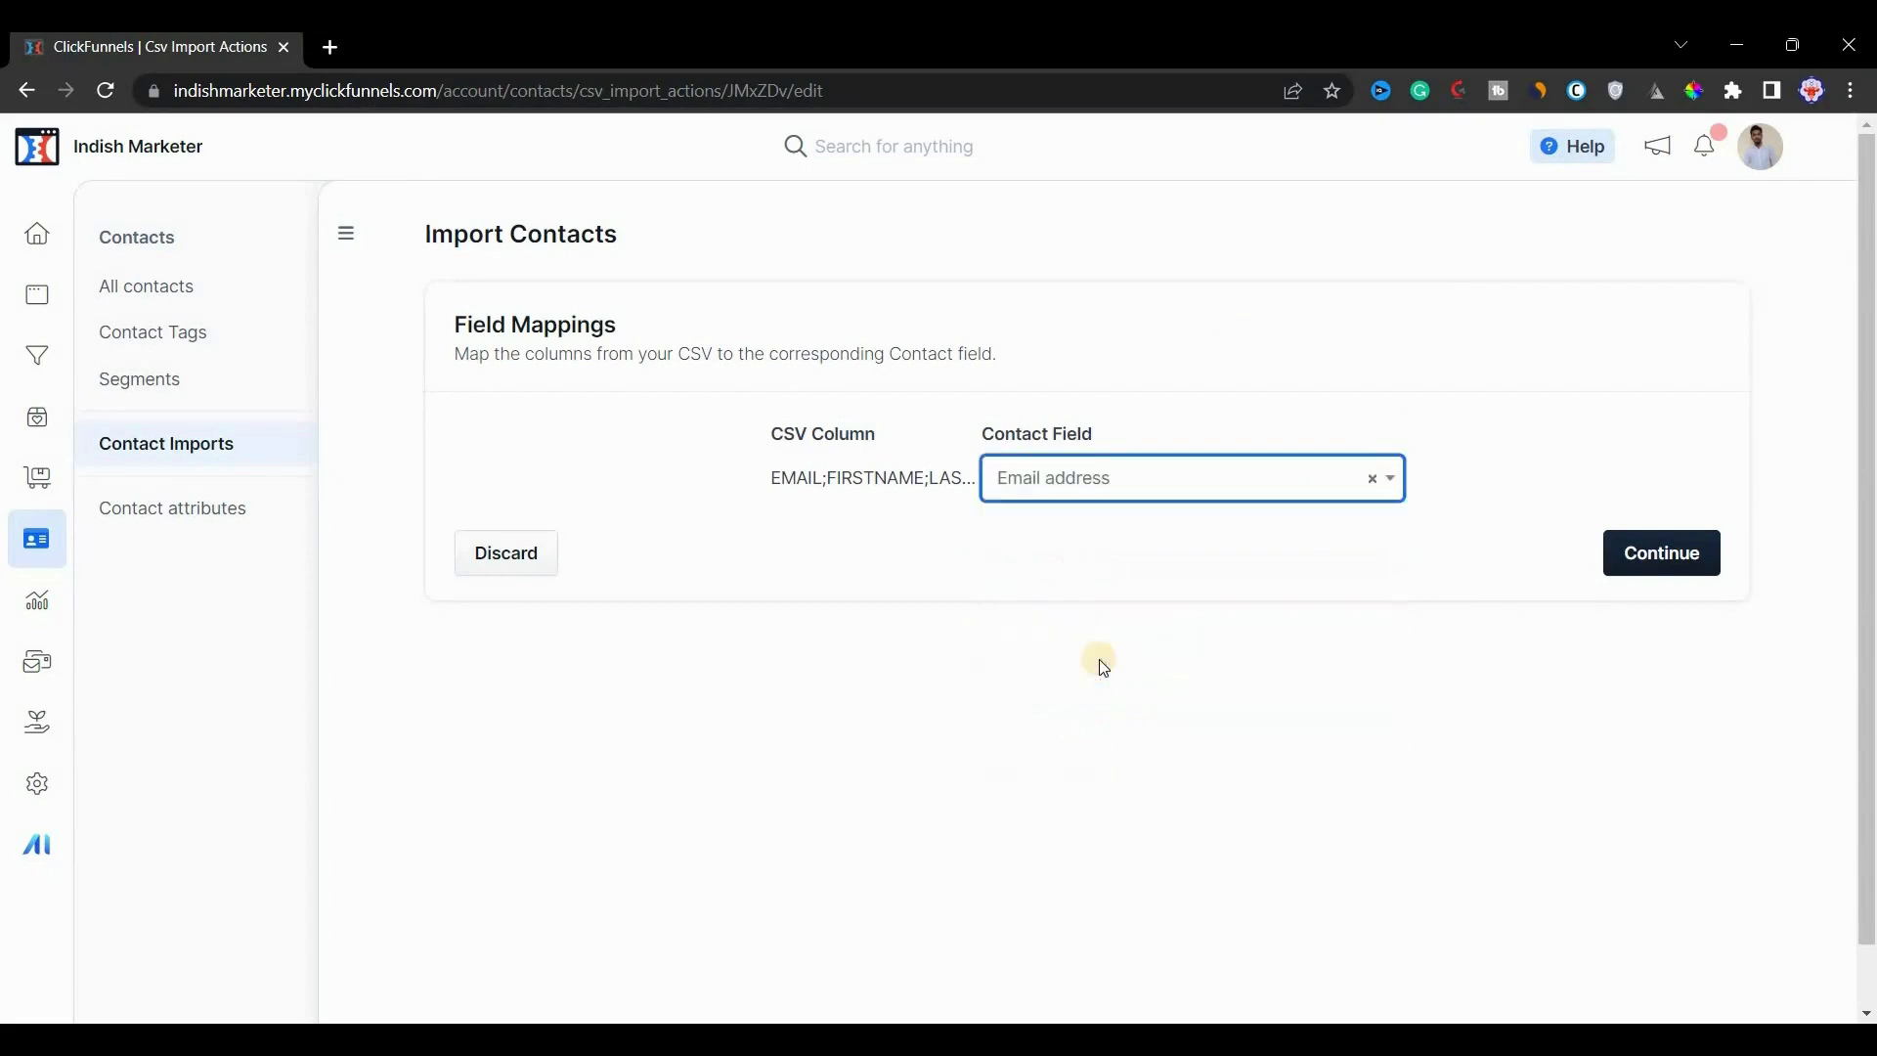
pyautogui.click(1661, 550)
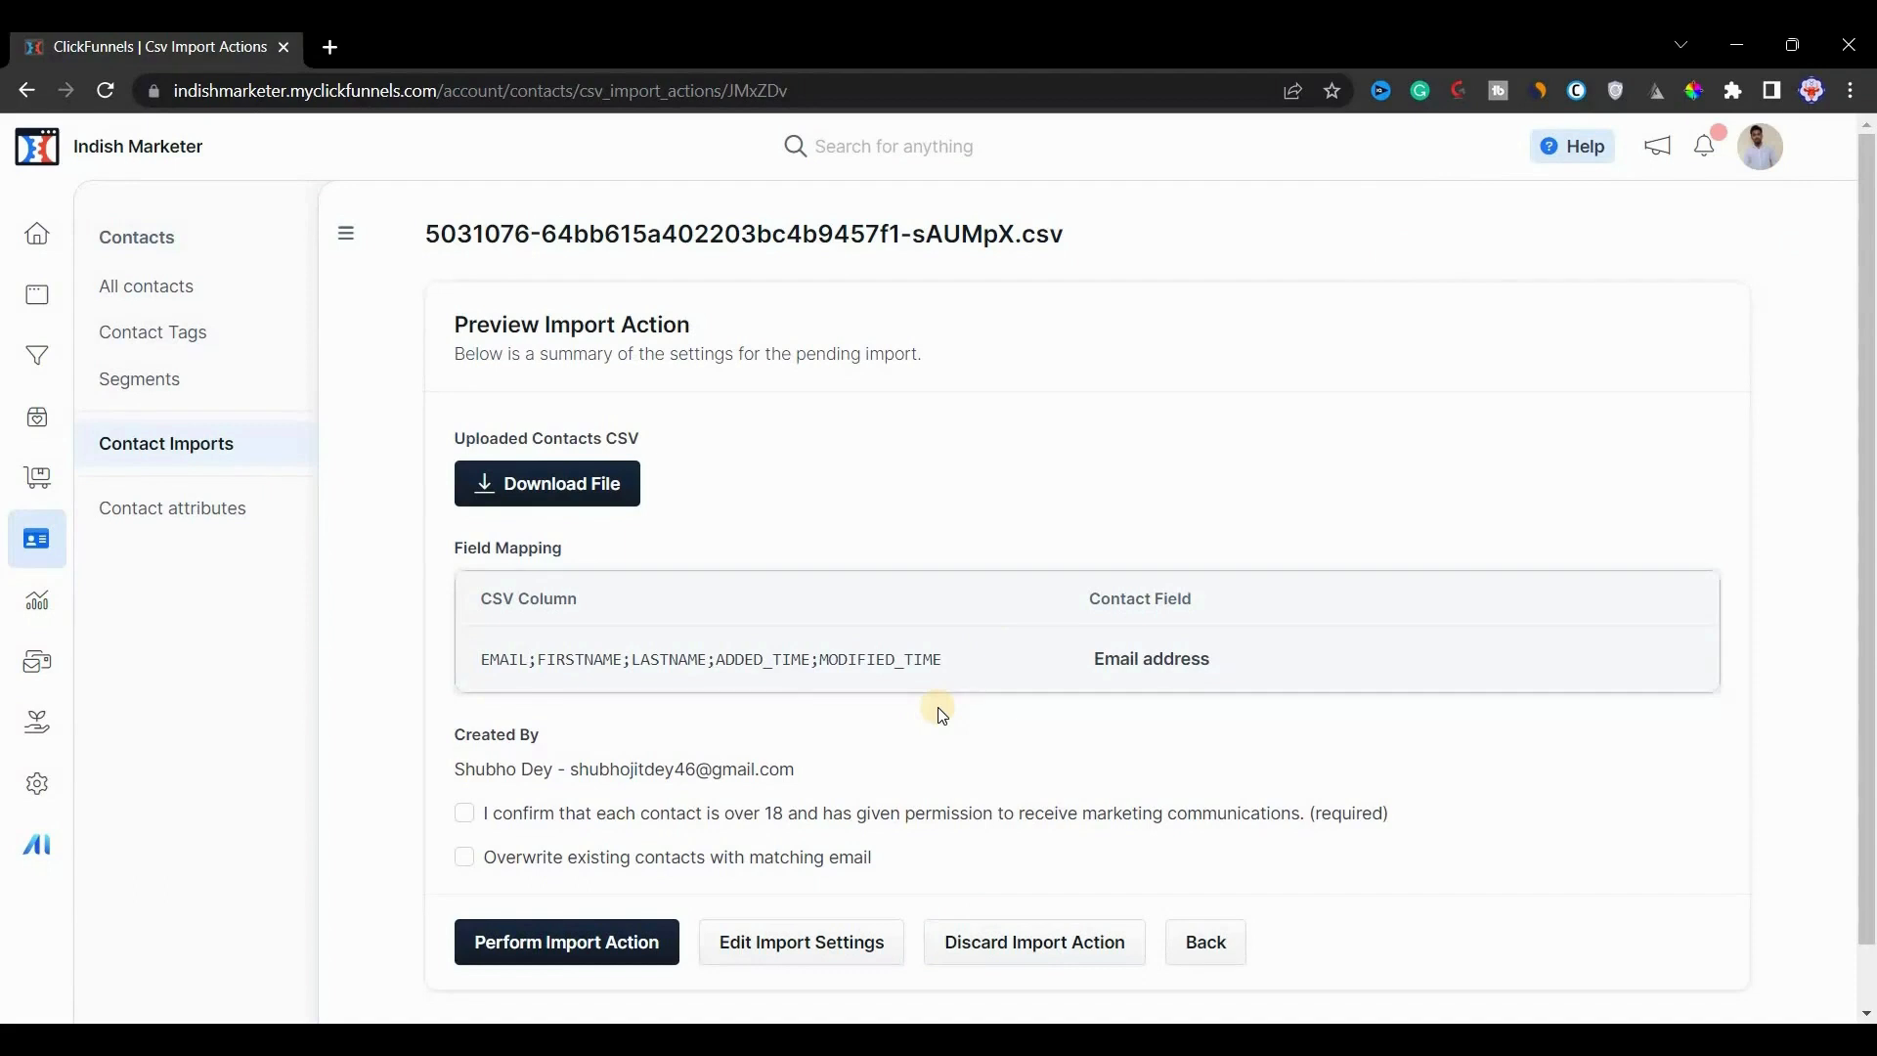
# Step: Confirm the contacts are consenting adults, allow overwriting matches by email, and run the import
pyautogui.scroll(-1, 939, 715)
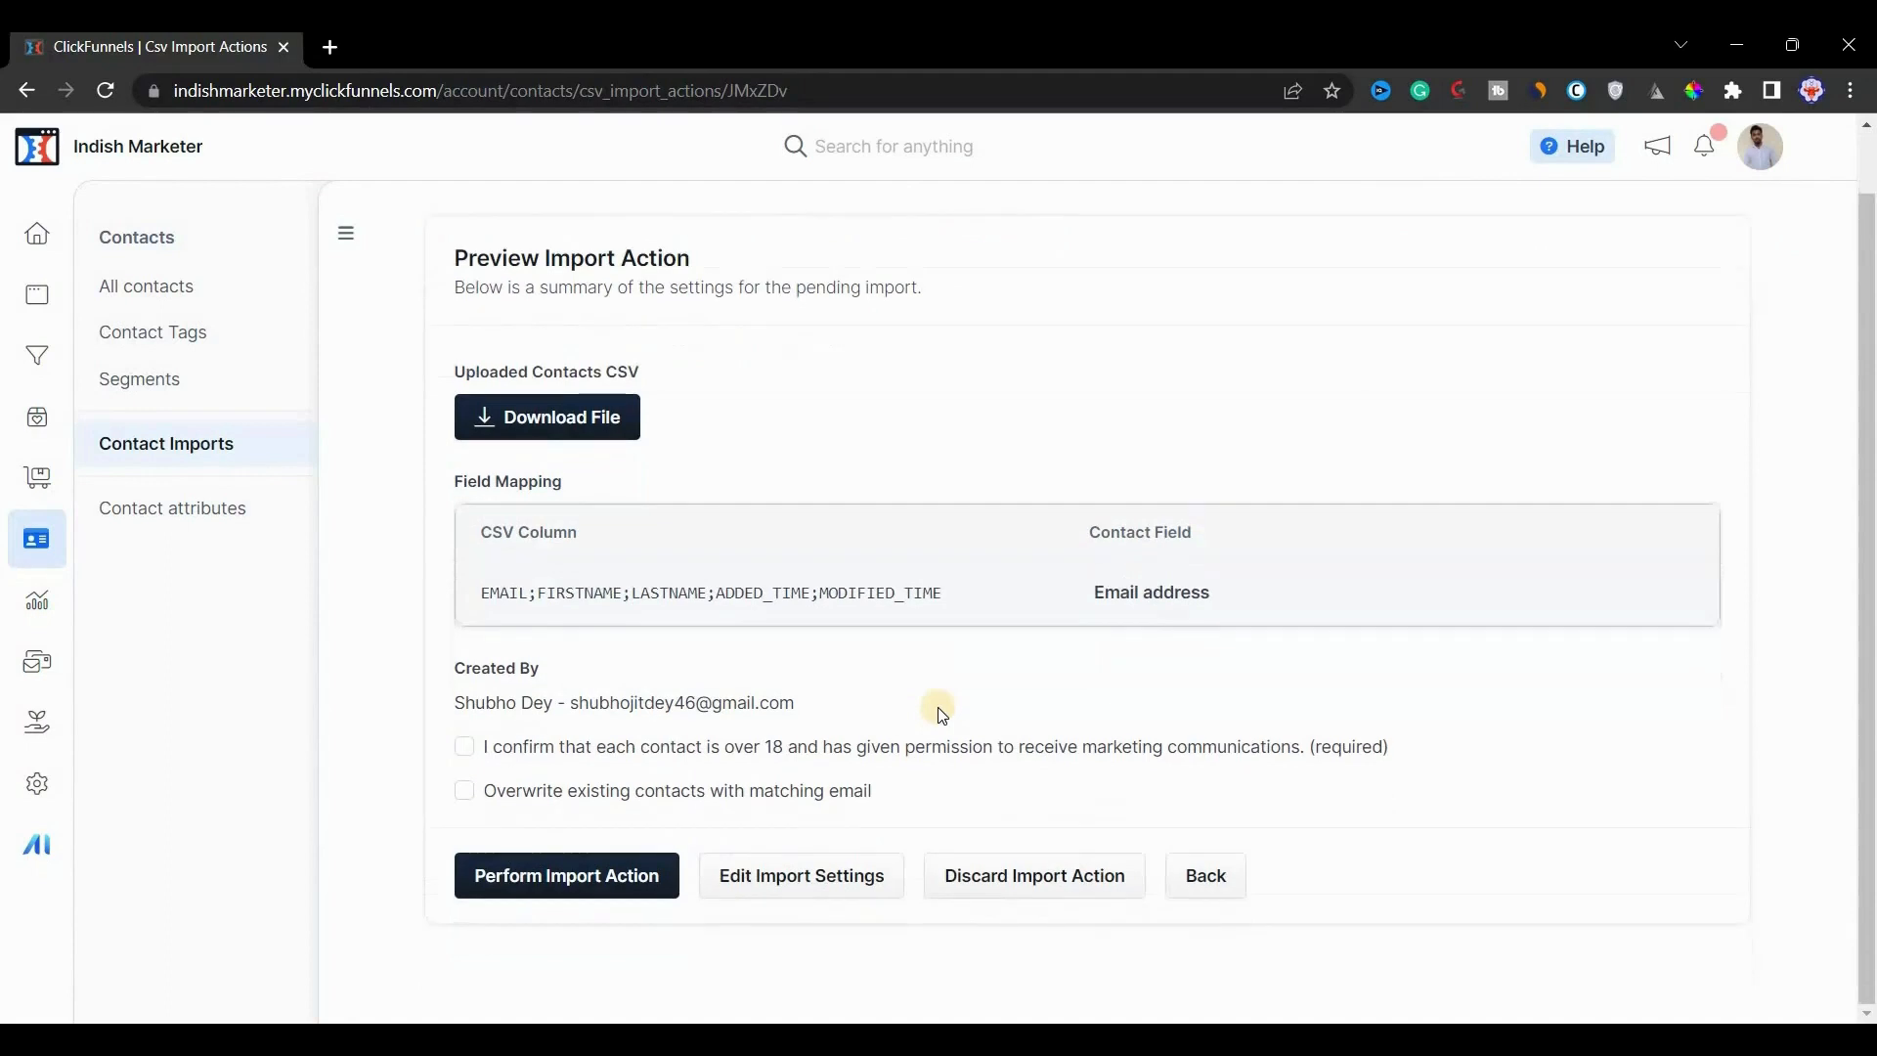
pyautogui.click(468, 748)
pyautogui.click(465, 791)
pyautogui.click(546, 874)
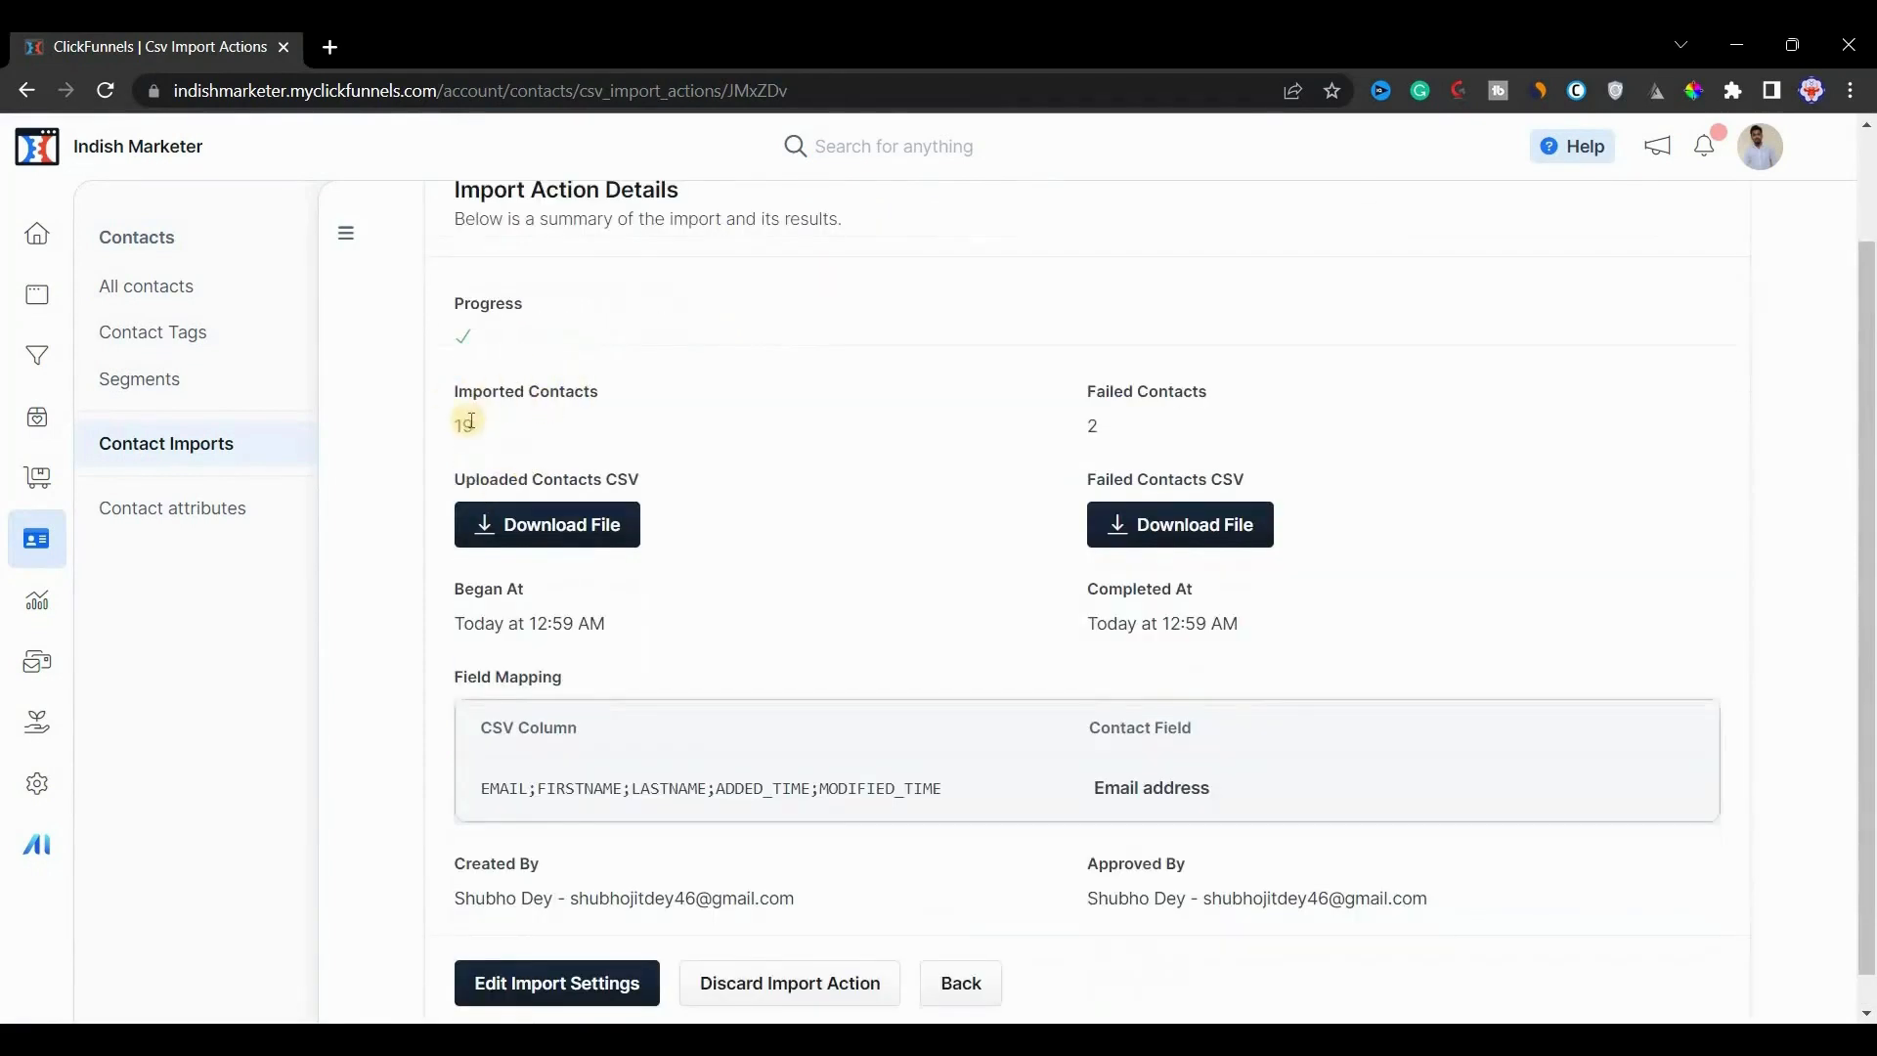
# Step: Highlight the results showing 19 imported contacts
pyautogui.moveTo(475, 423); pyautogui.dragTo(393, 403)
pyautogui.moveTo(1055, 428); pyautogui.dragTo(1199, 429)
pyautogui.scroll(-1, 964, 713)
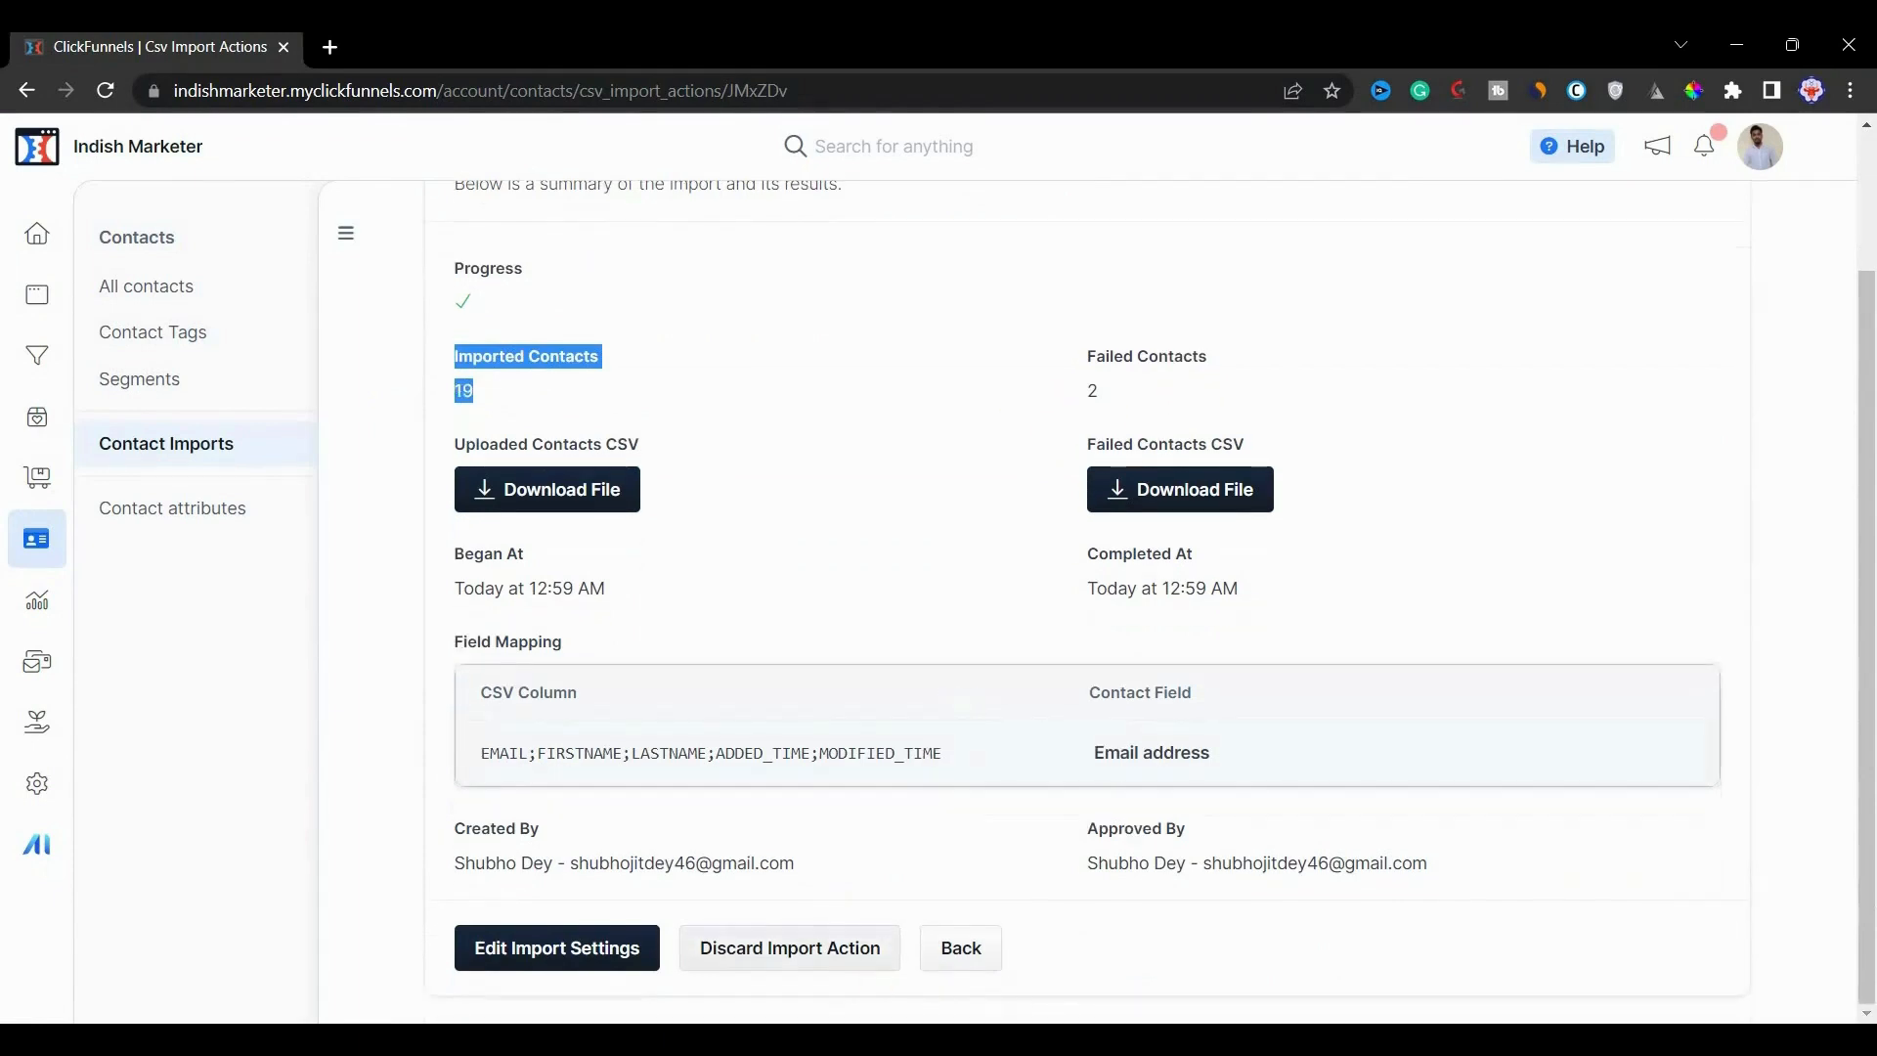
pyautogui.scroll(2, 871, 946)
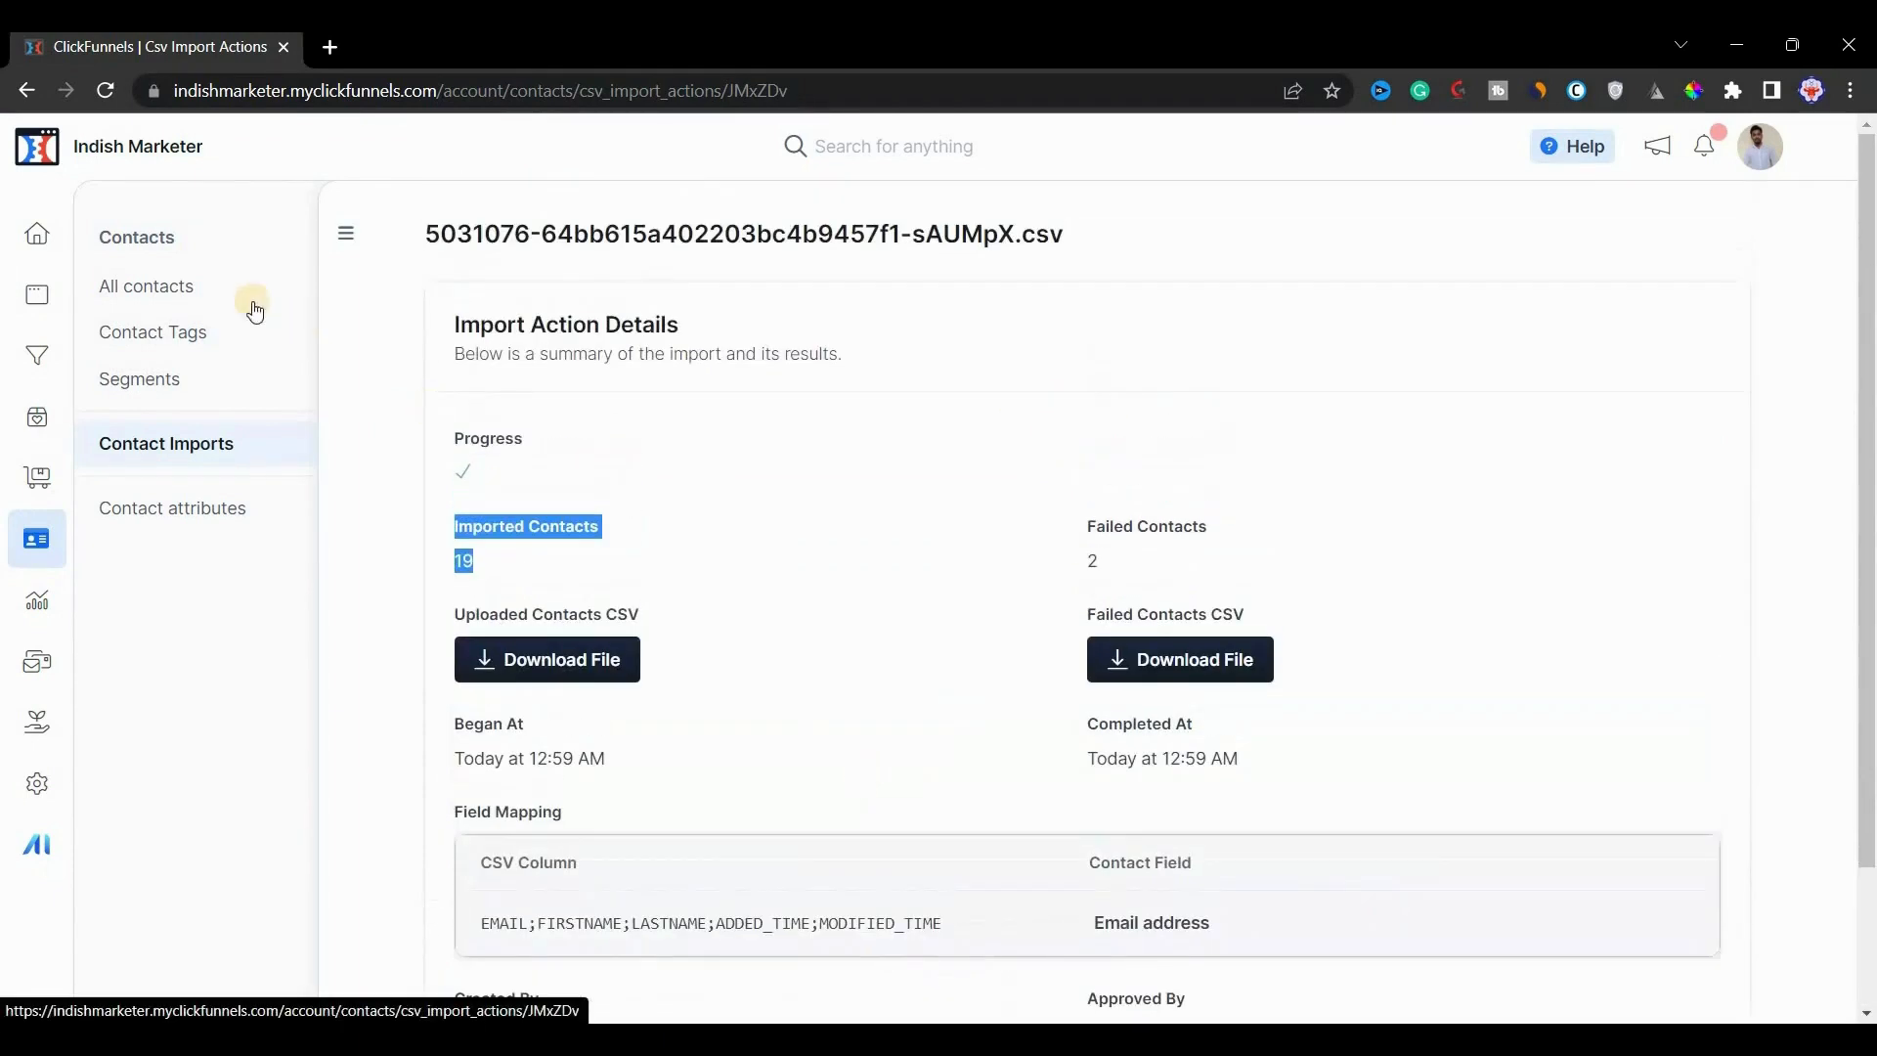
# Step: Browse the All contacts list to review the imported contacts
pyautogui.click(202, 295)
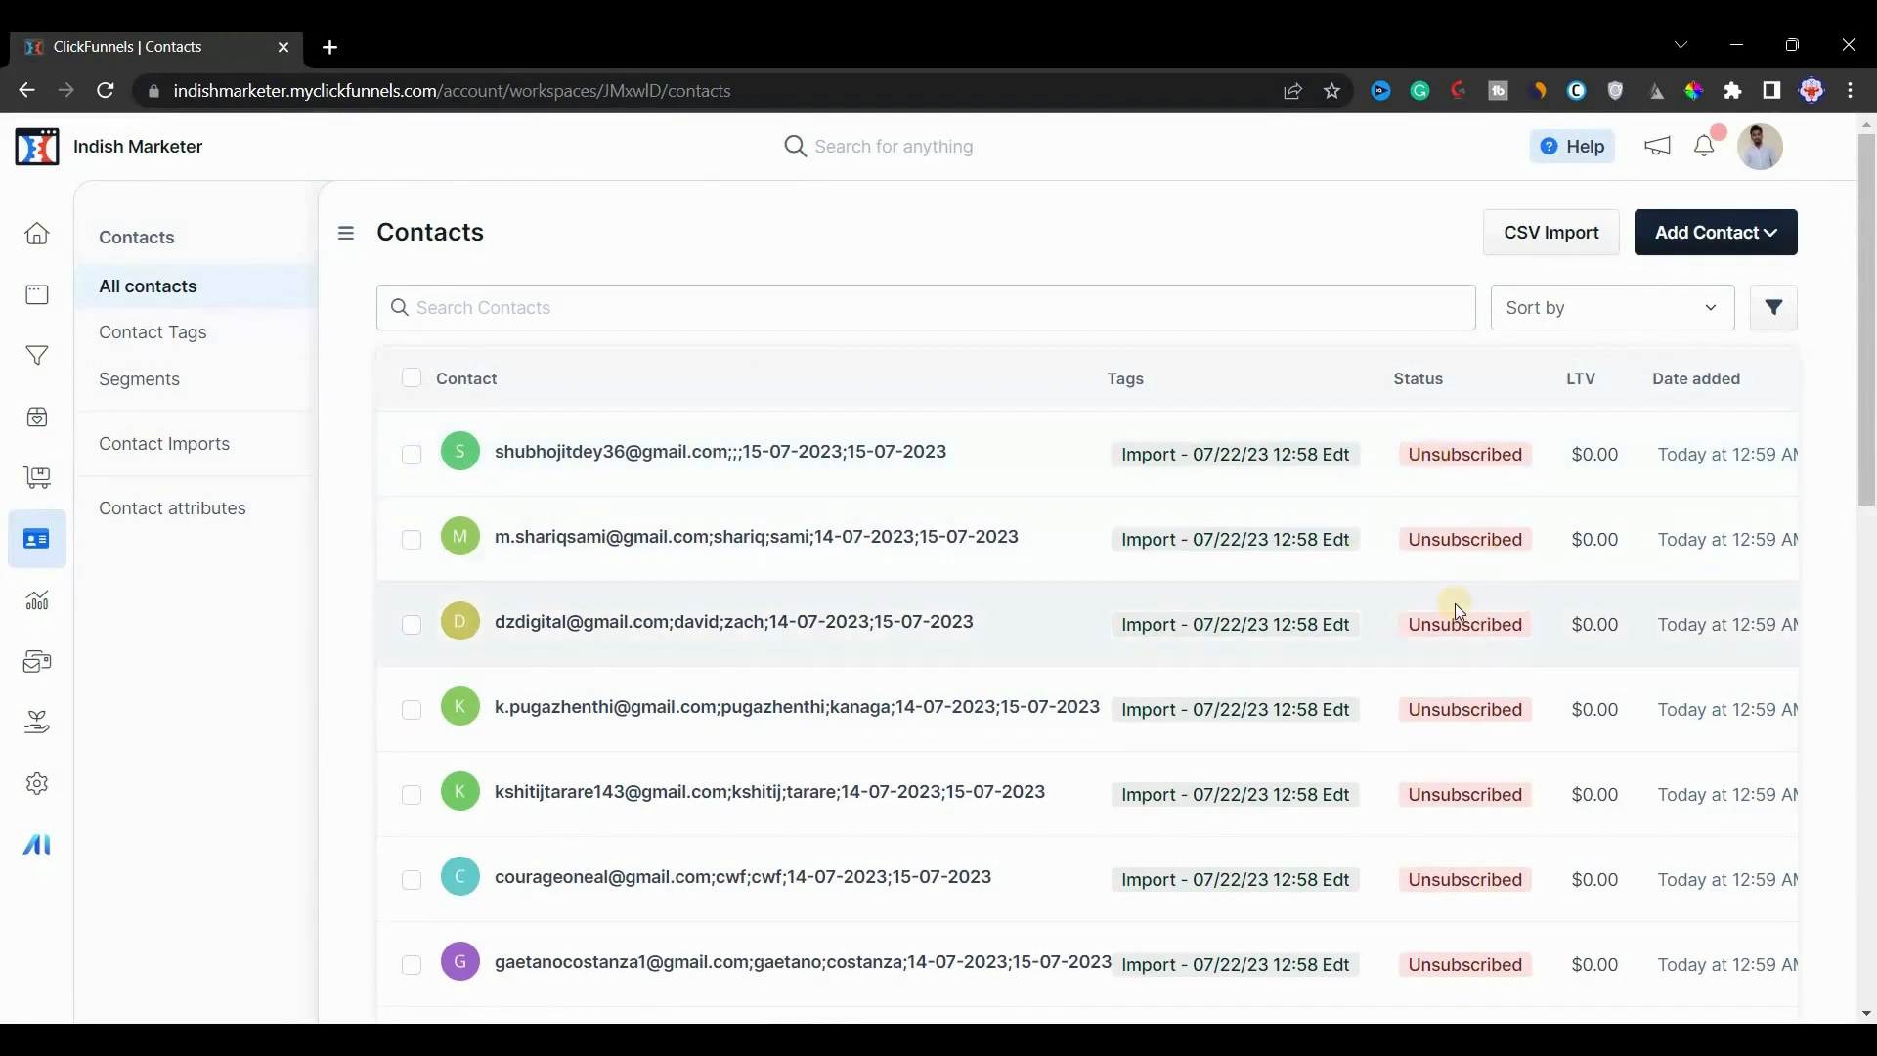
pyautogui.scroll(-2, 1455, 602)
pyautogui.scroll(-5, 1455, 602)
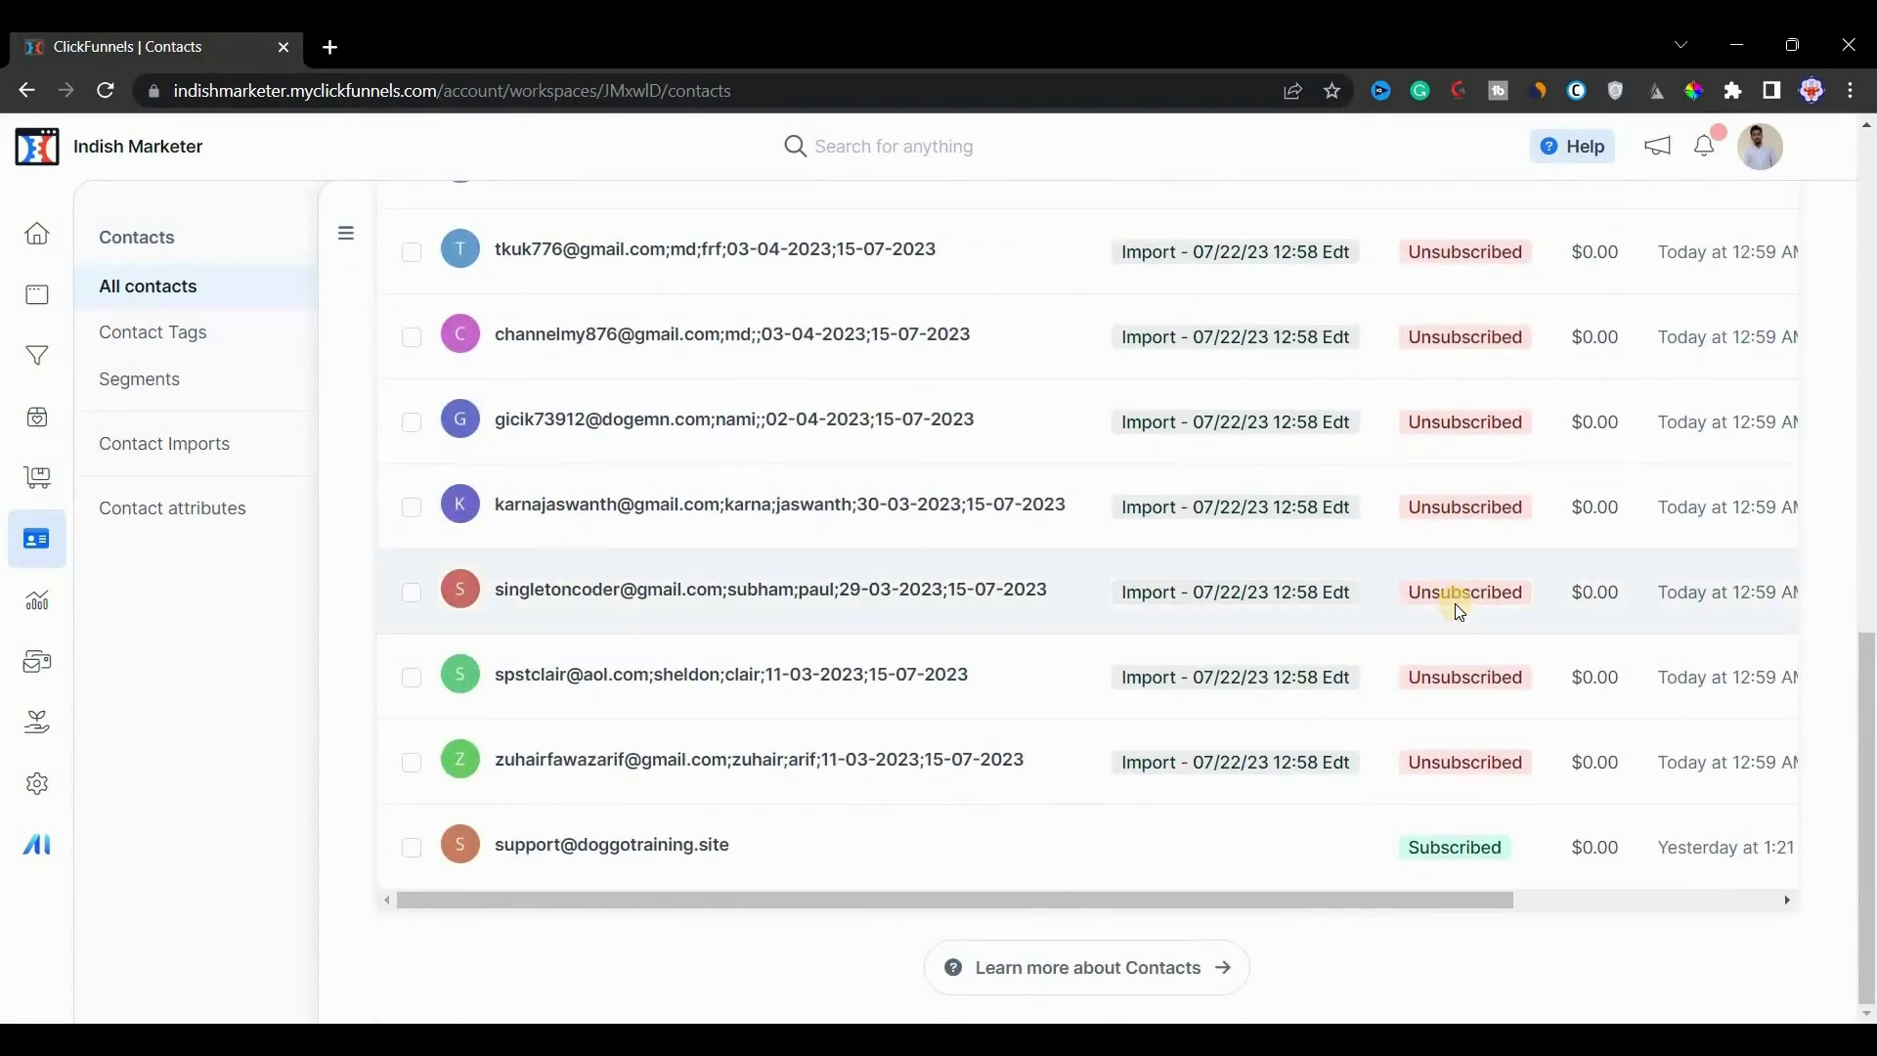
pyautogui.scroll(10, 1455, 603)
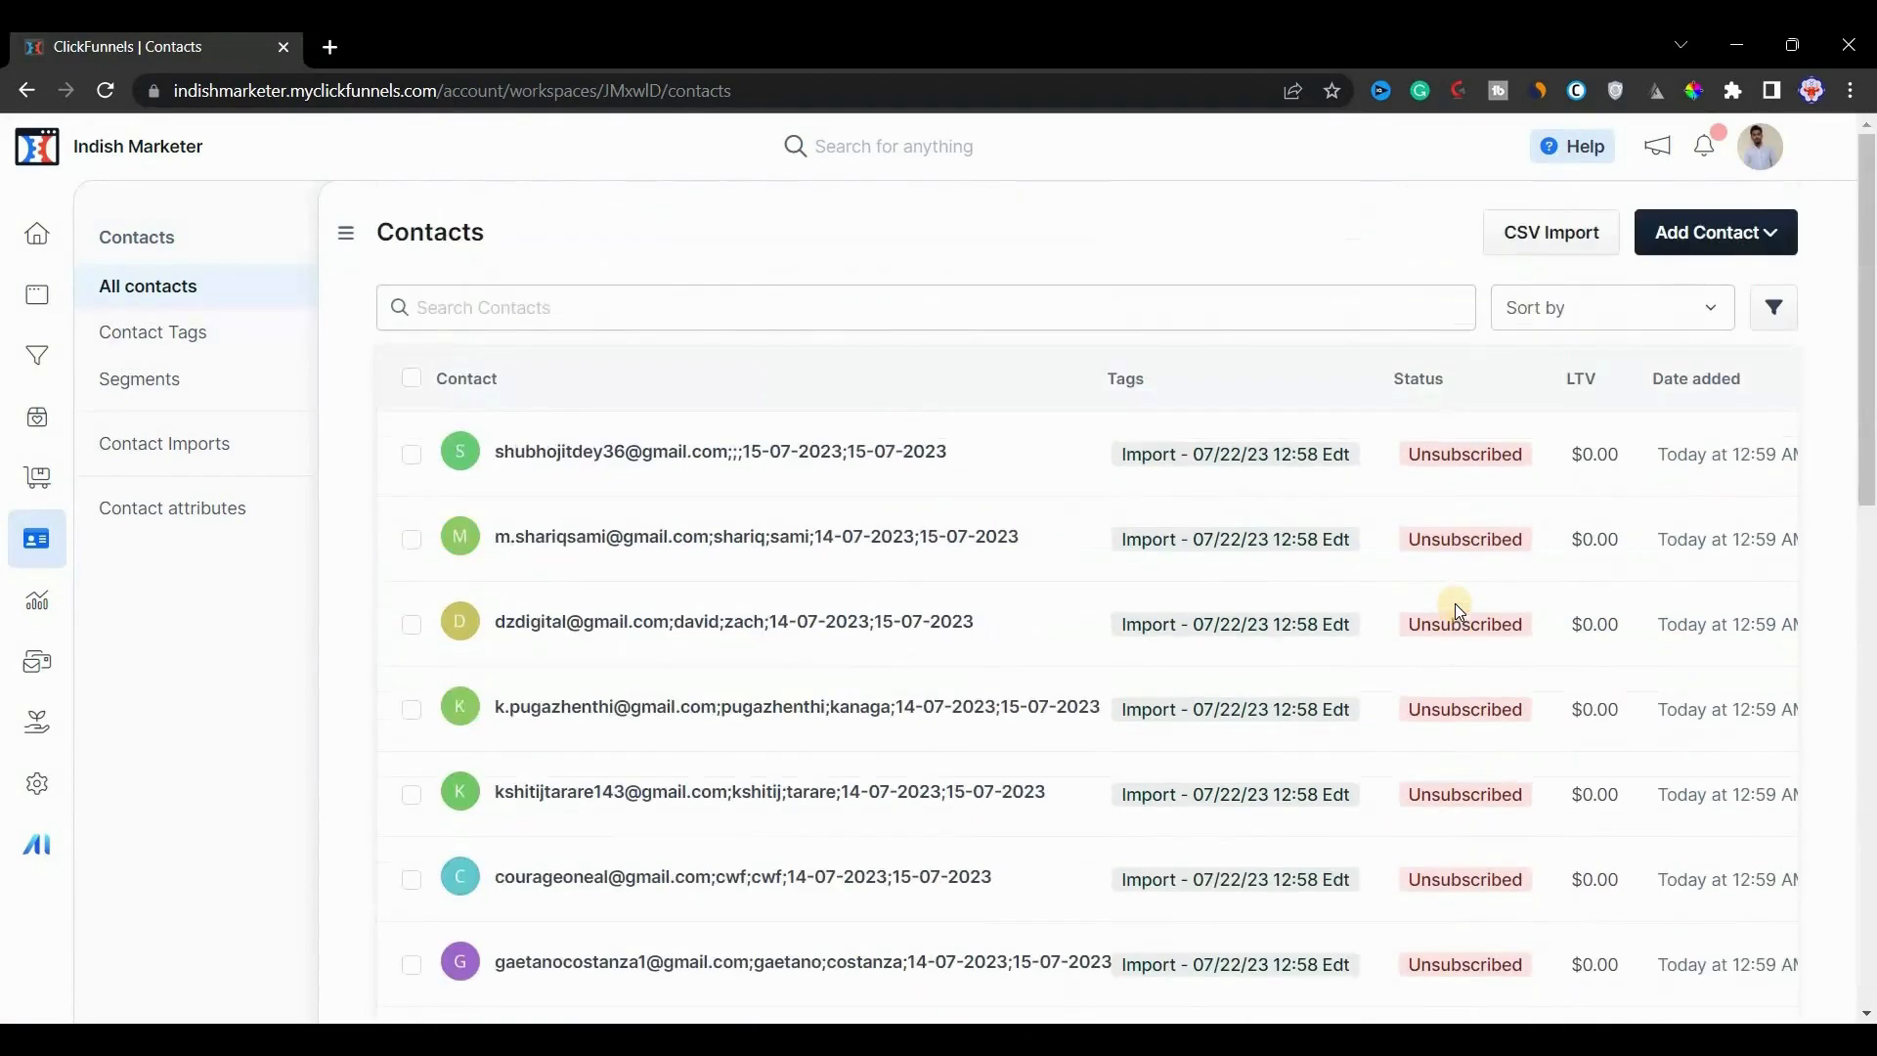
pyautogui.click(1457, 458)
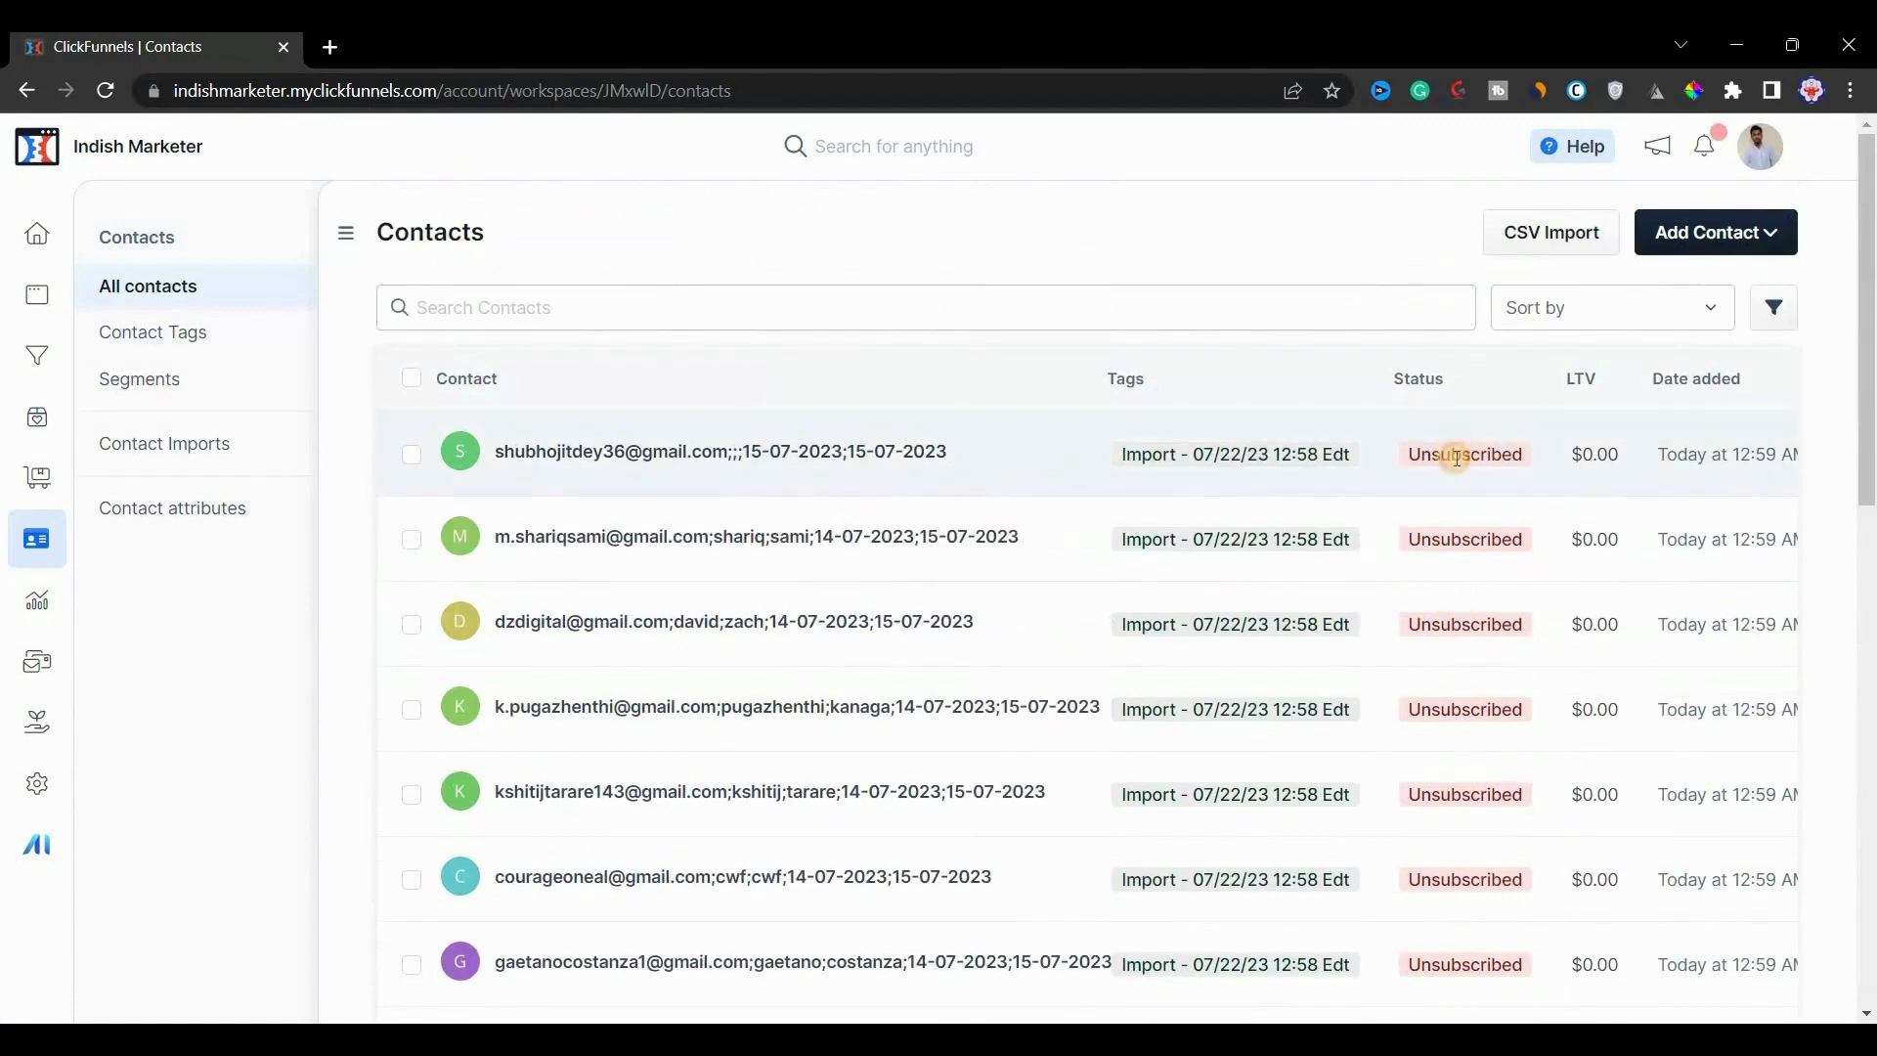
# Step: Select the first contact, view its bulk actions, then go to Marketing Workflows
pyautogui.click(407, 456)
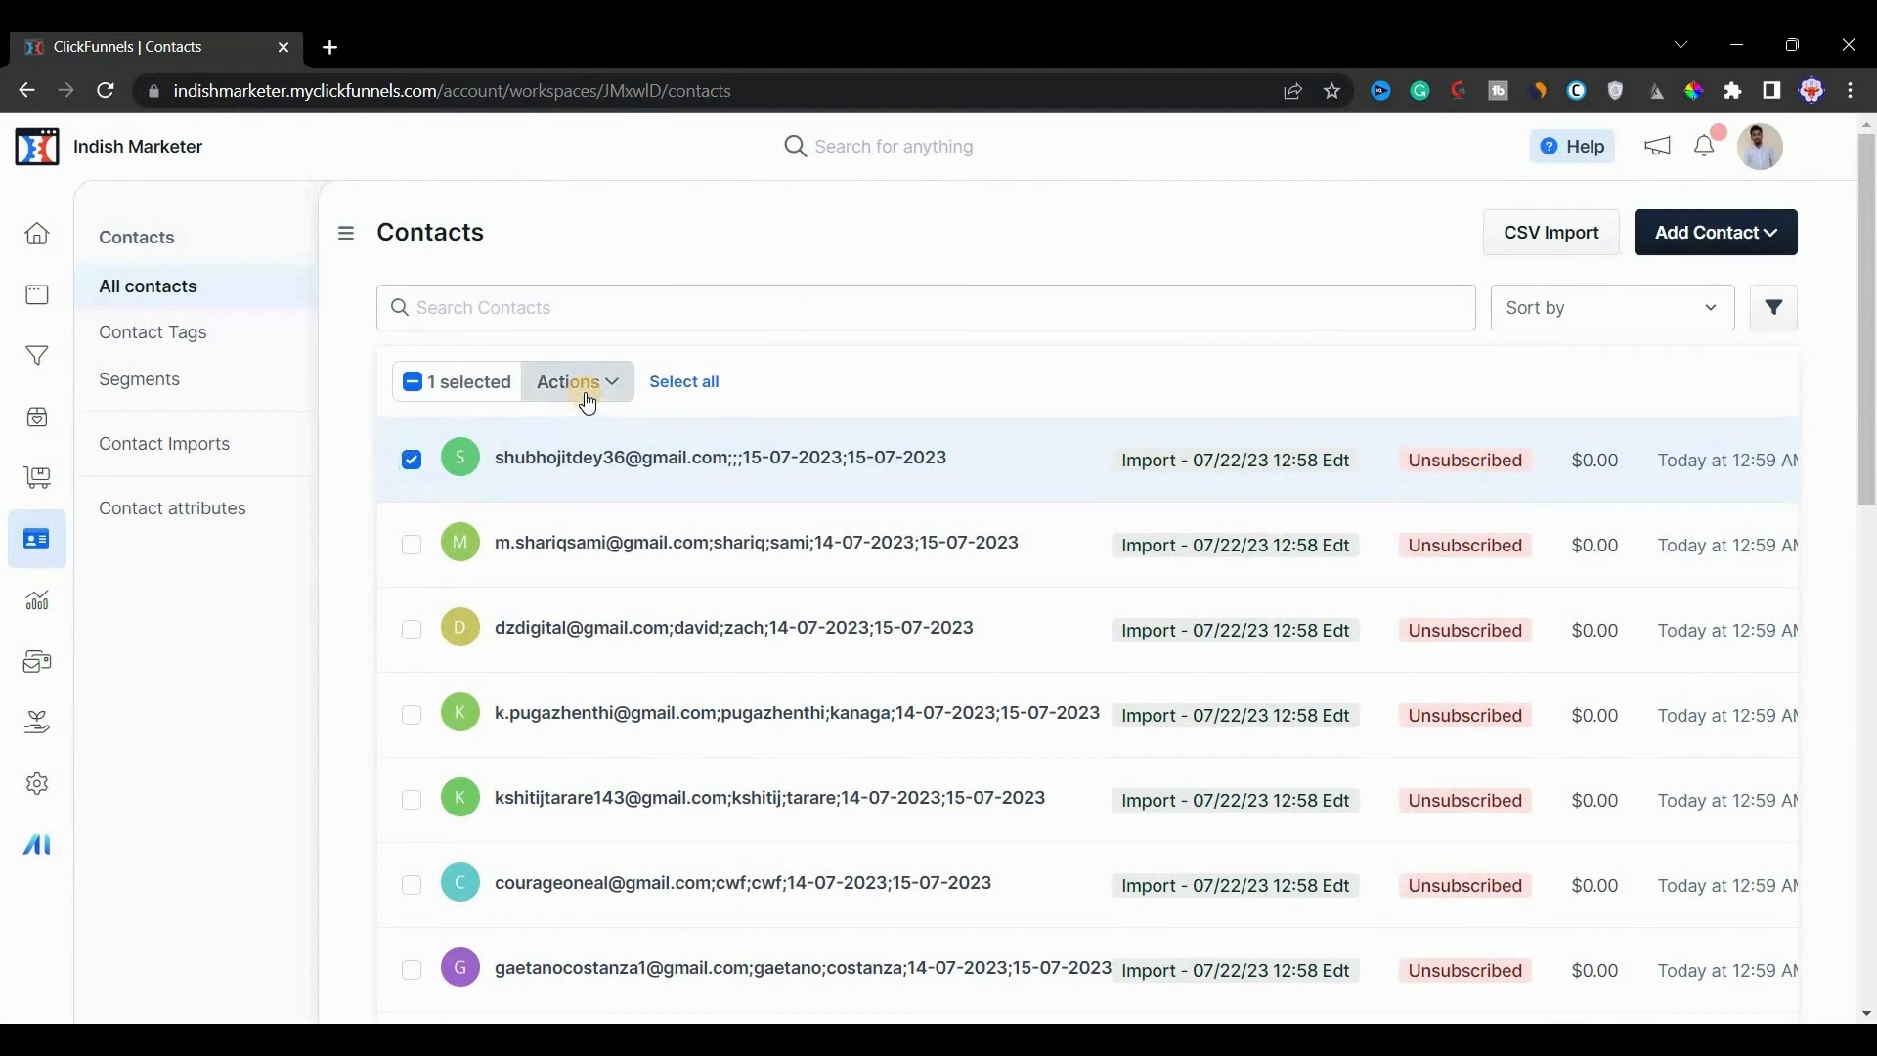
pyautogui.click(579, 383)
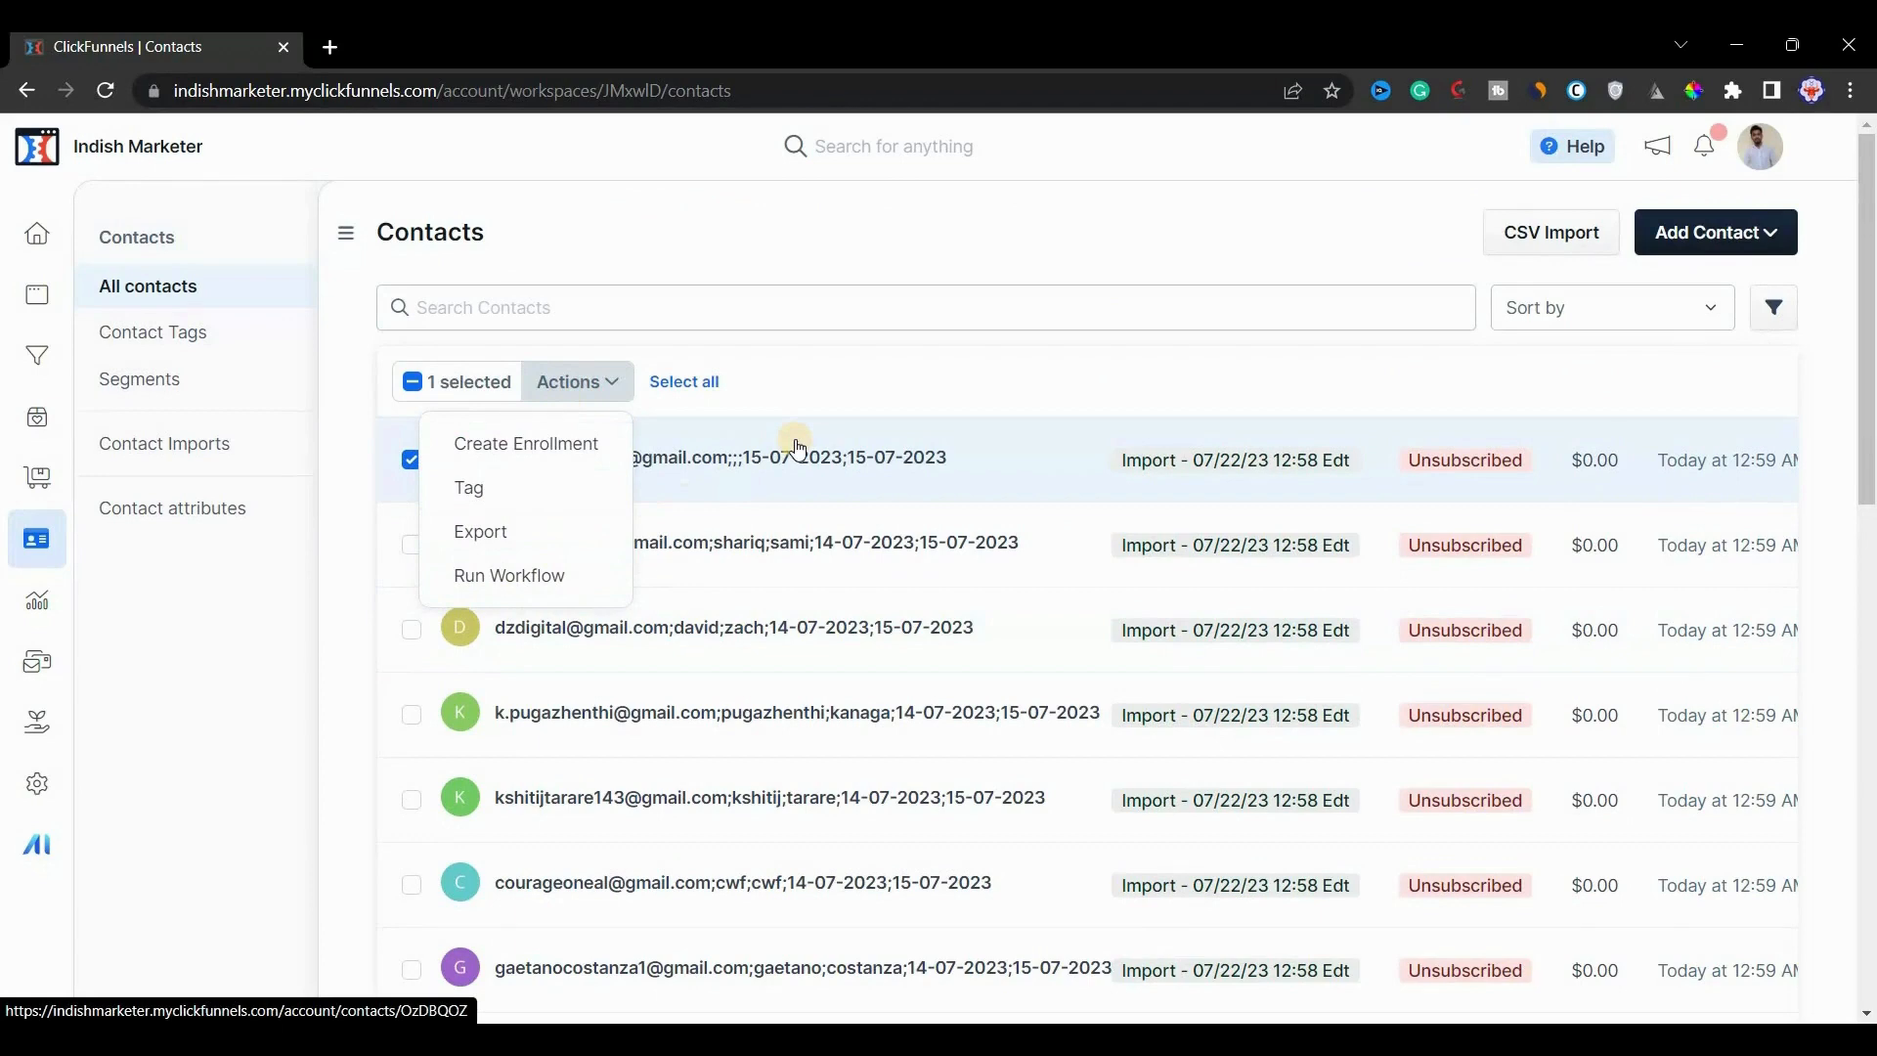
pyautogui.click(36, 662)
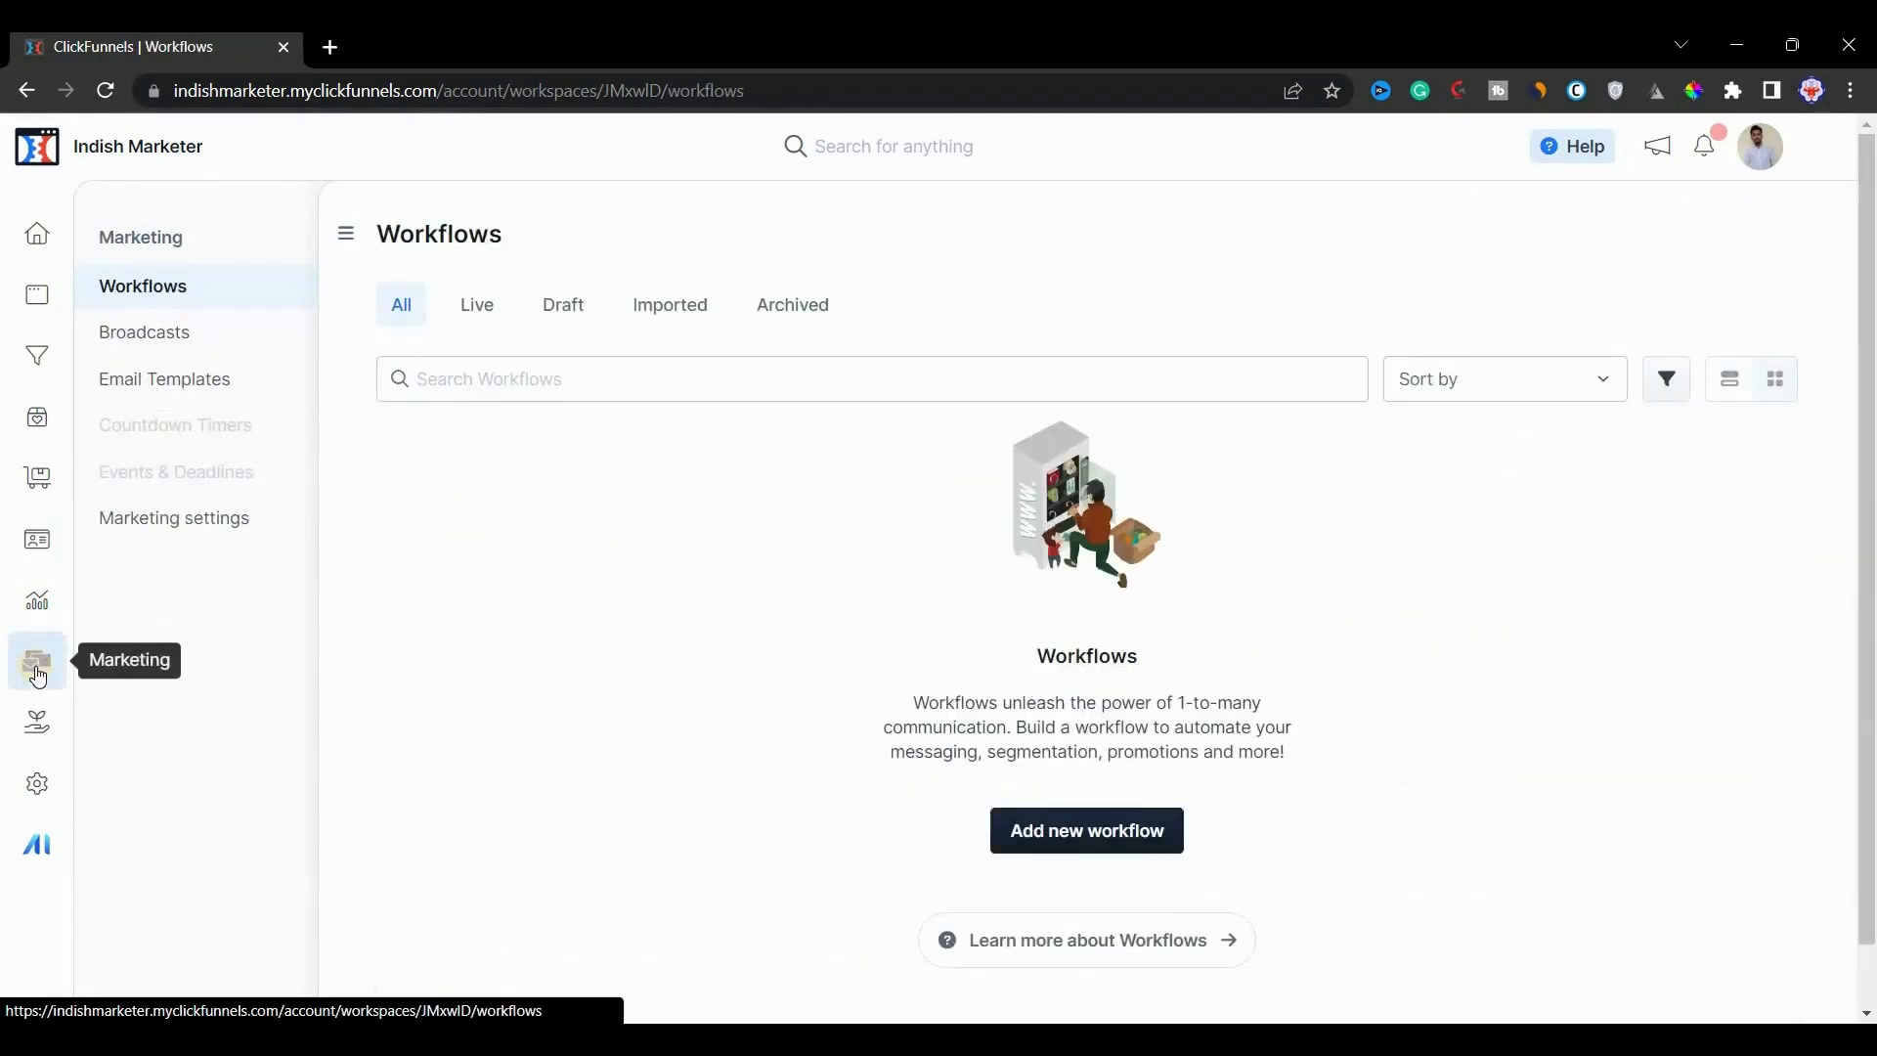
# Step: Create a workflow named 'Welcome Series' with the back-to-back run type
pyautogui.click(1057, 826)
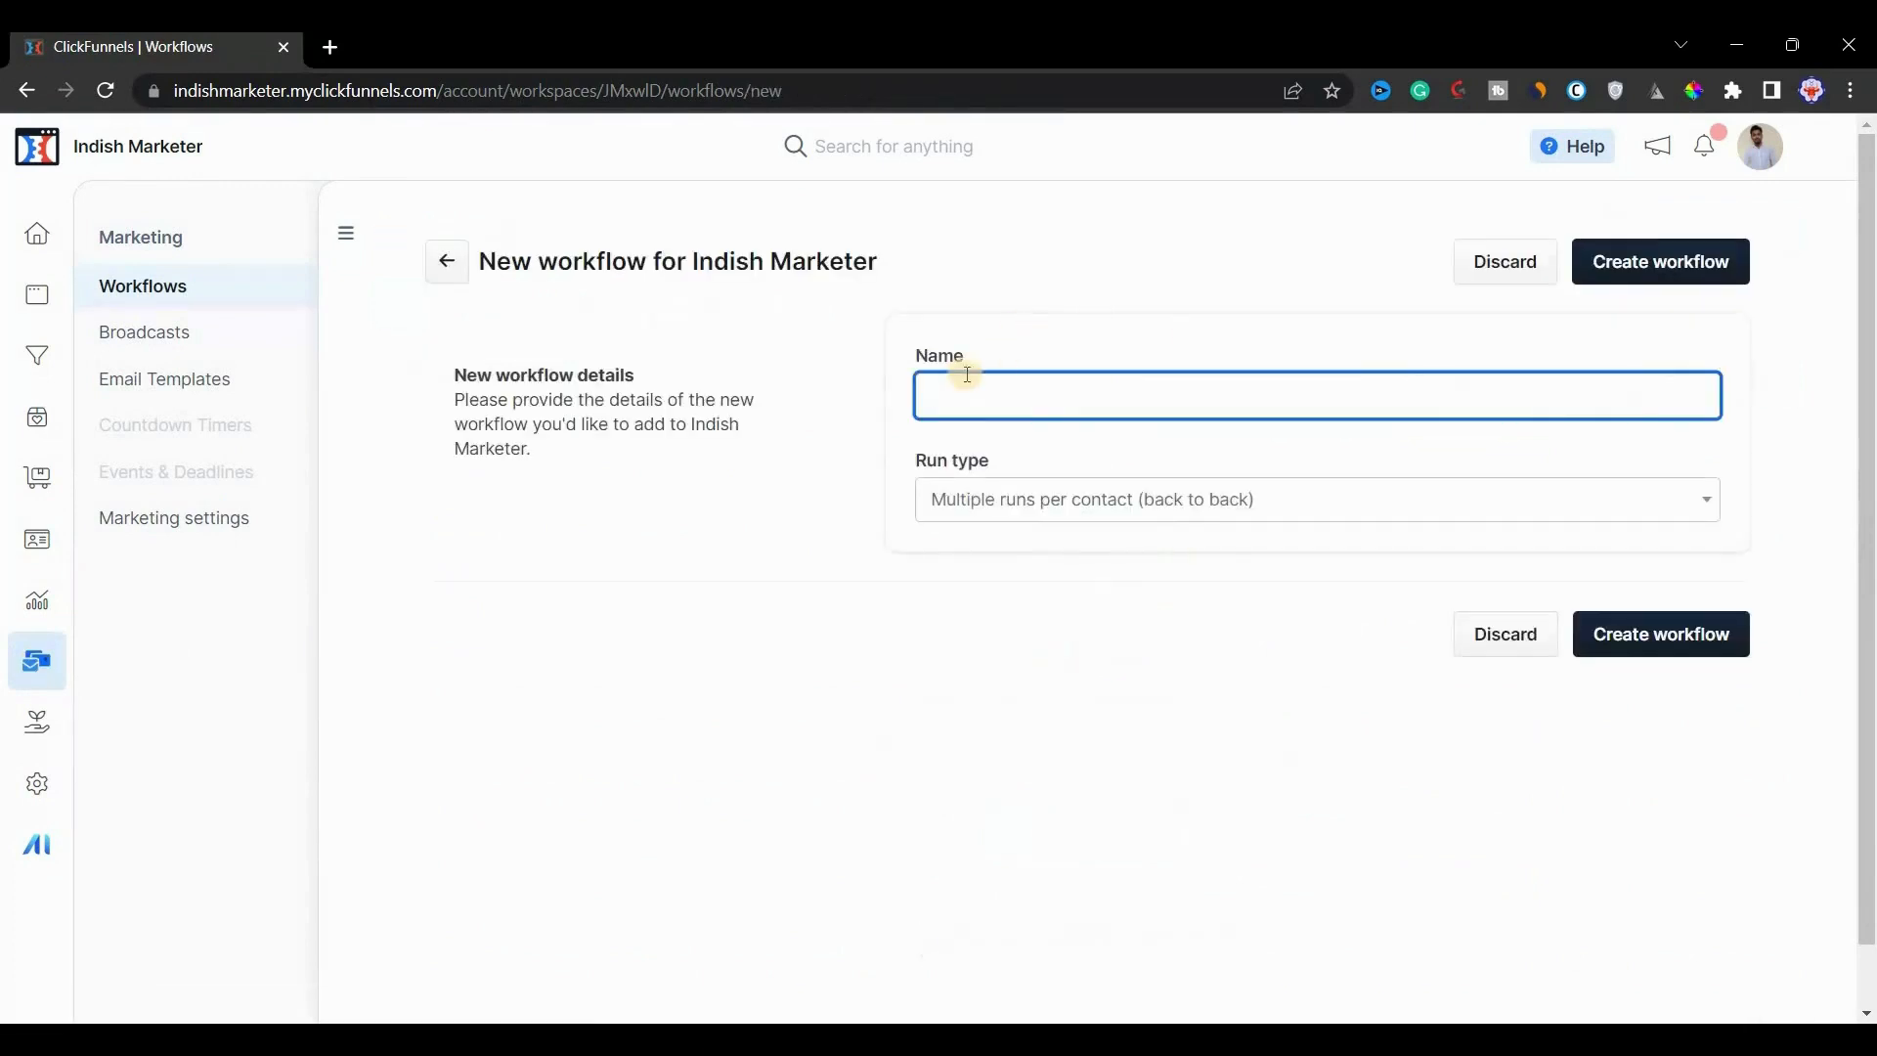
pyautogui.write('Welcome Series')
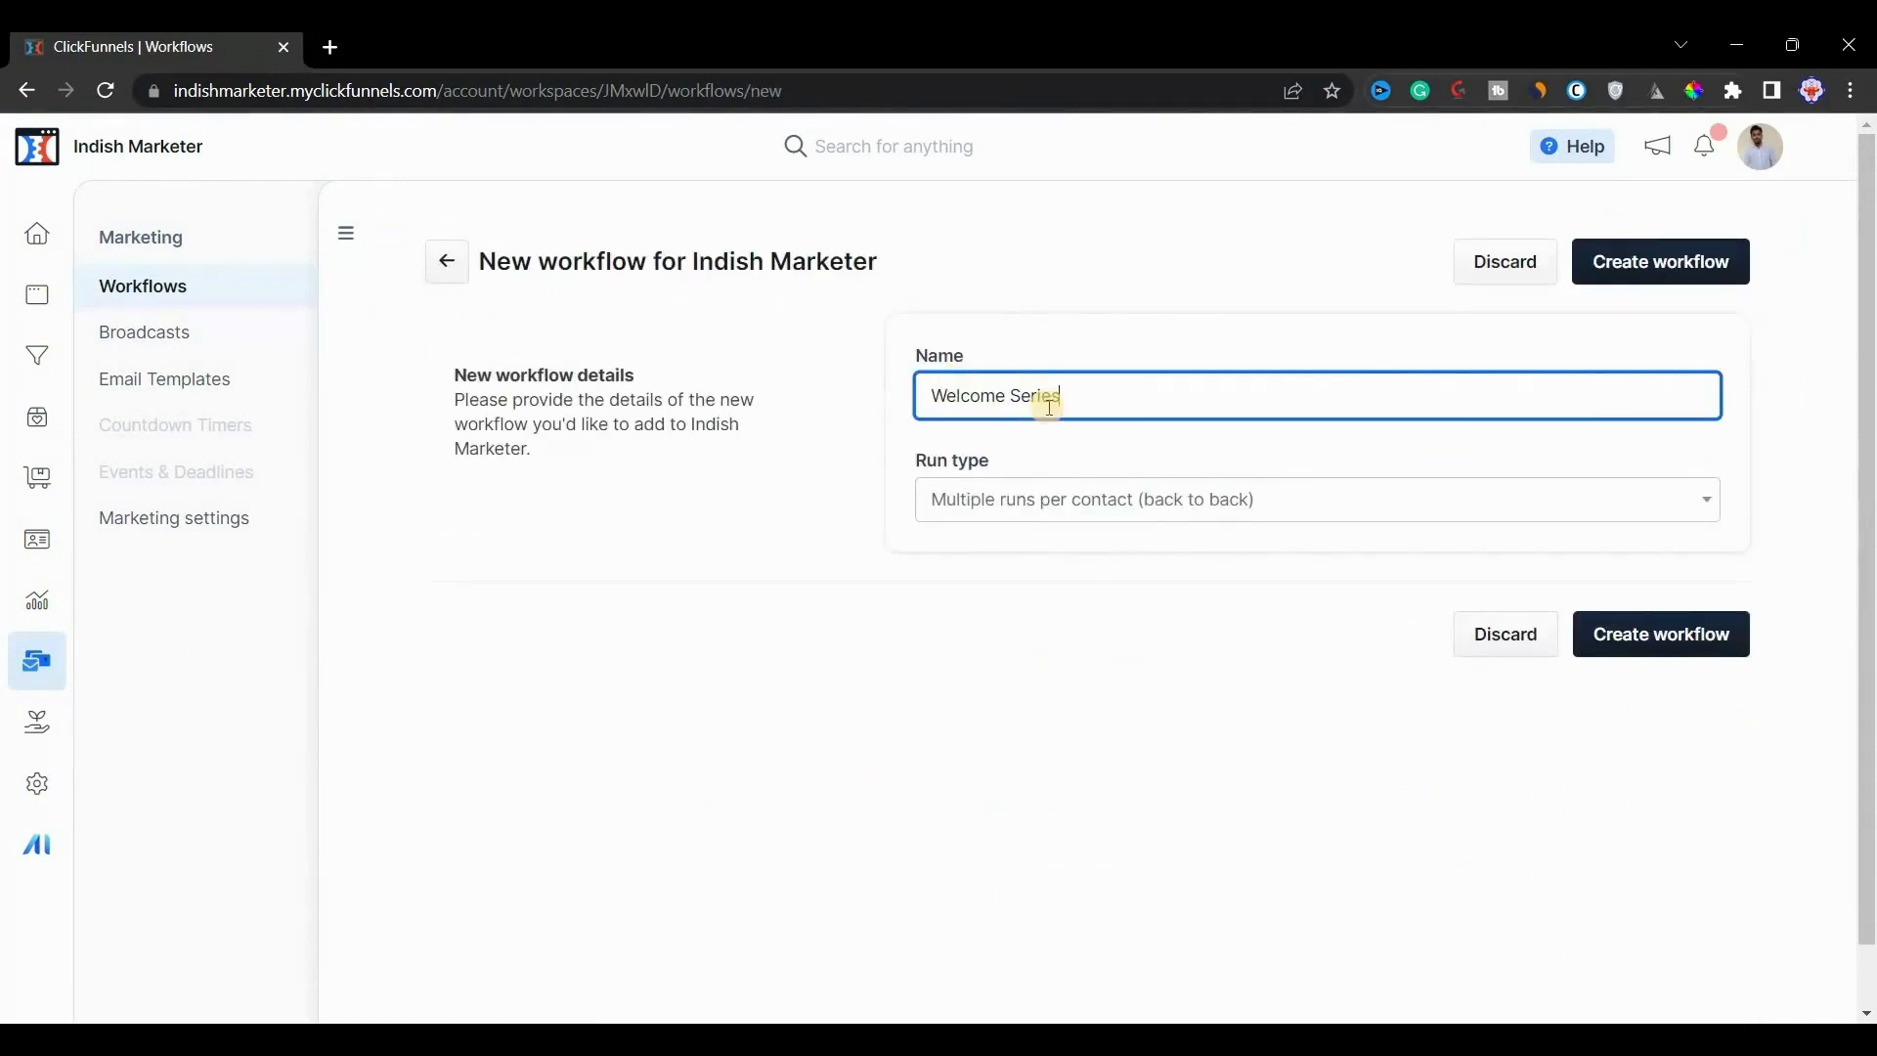
pyautogui.click(1048, 514)
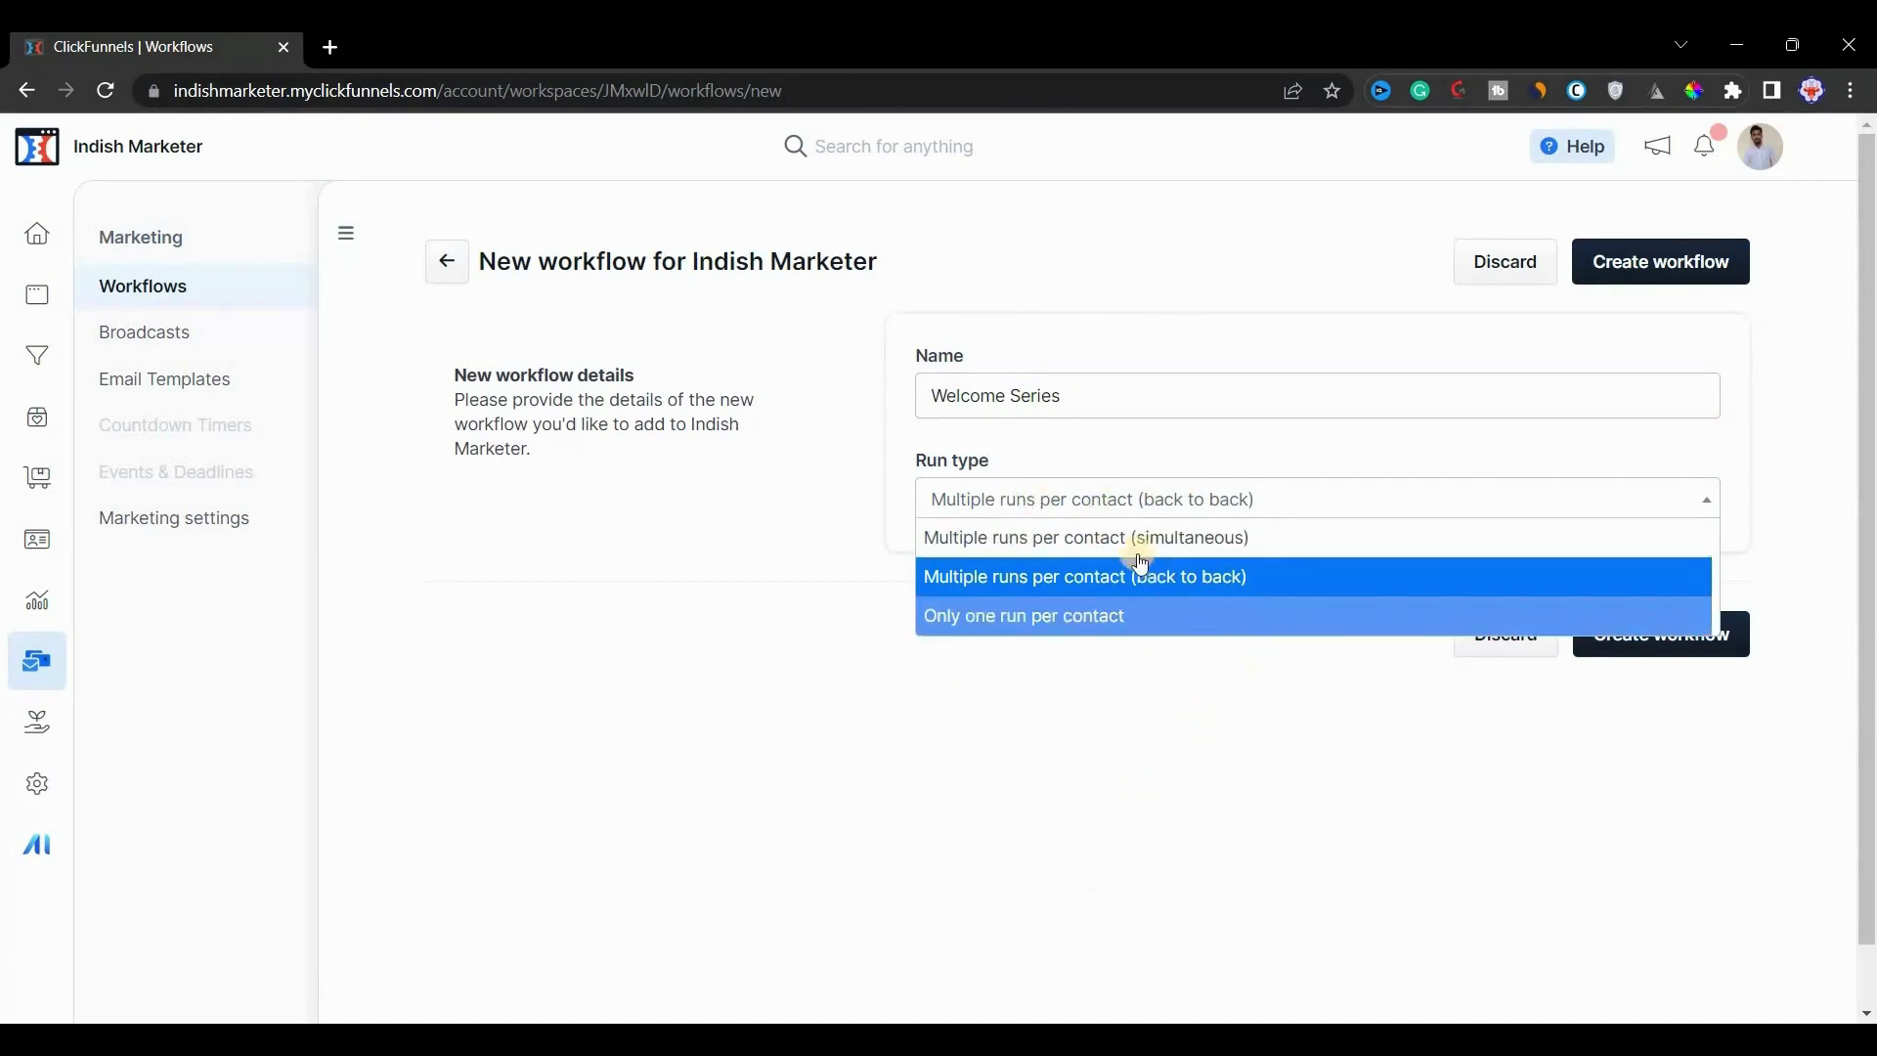
pyautogui.click(1634, 634)
pyautogui.click(1639, 636)
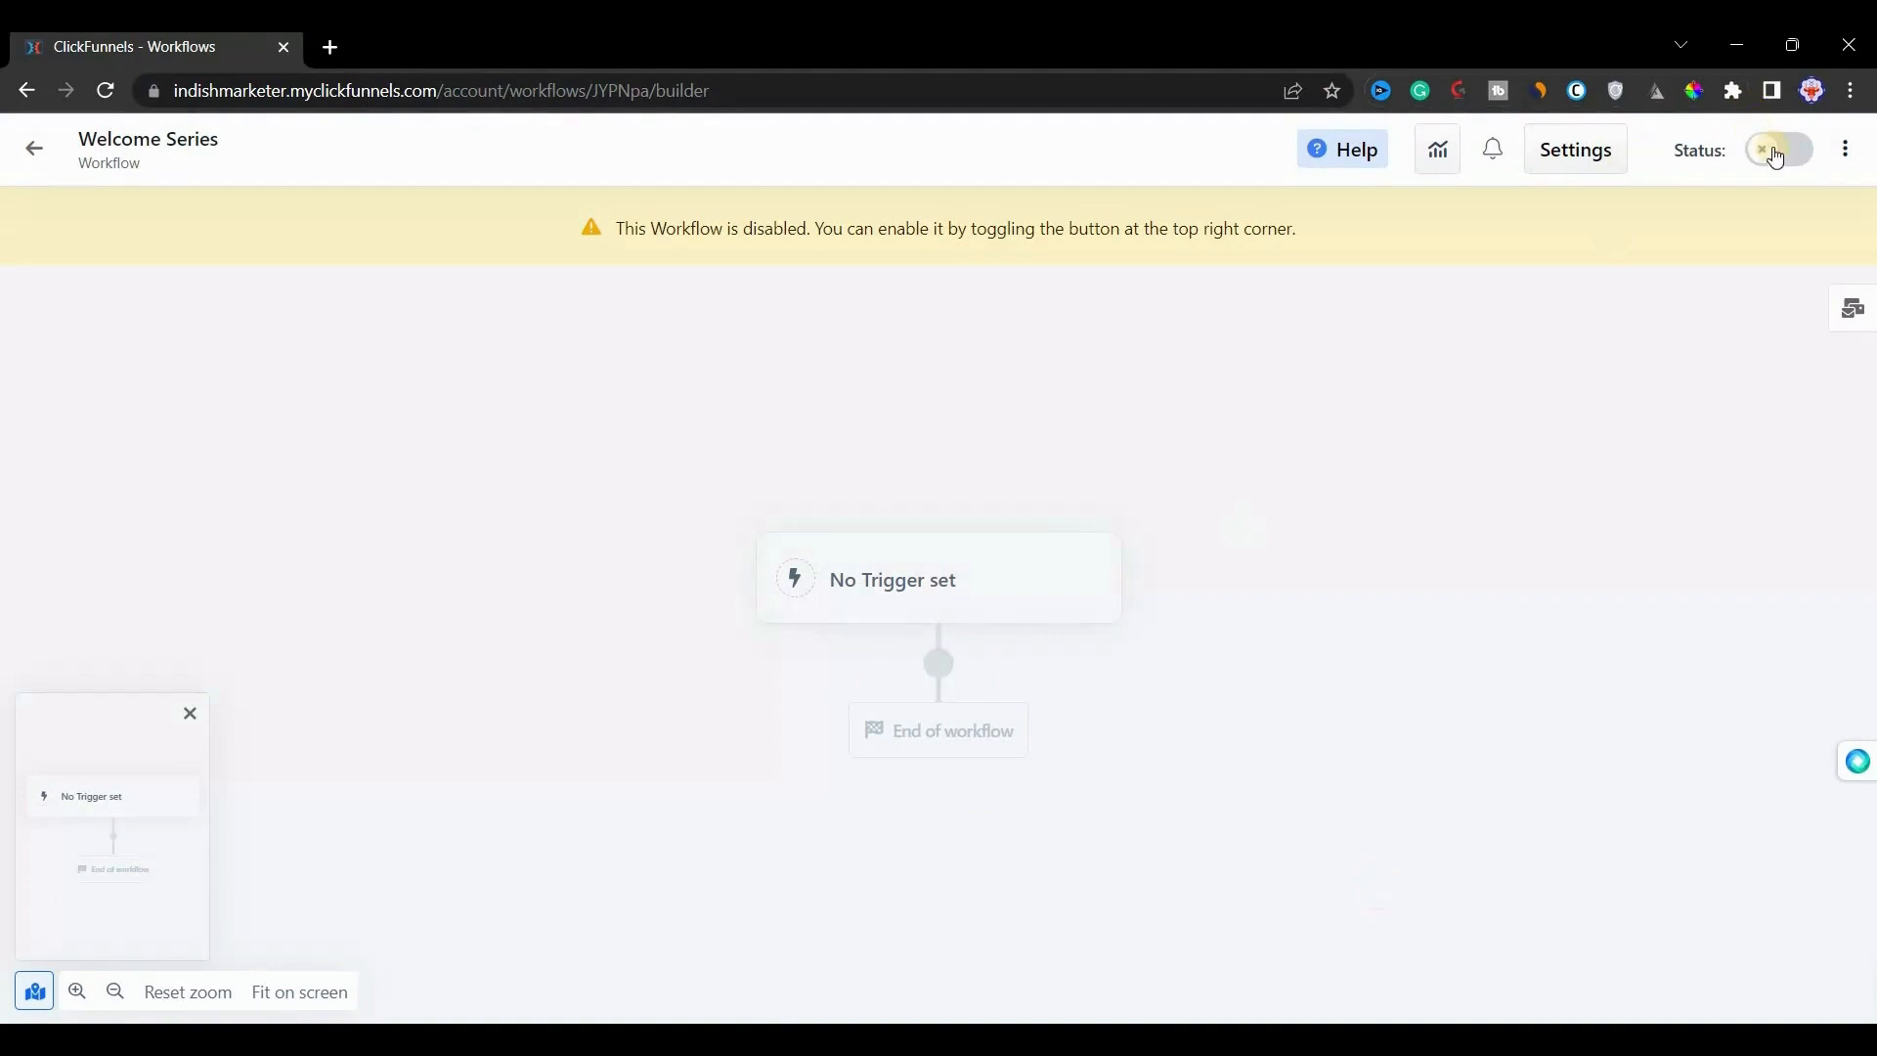
# Step: Add an Opt-In trigger limited to the Lead Funnel's Blackbook Squeeze page
pyautogui.click(865, 596)
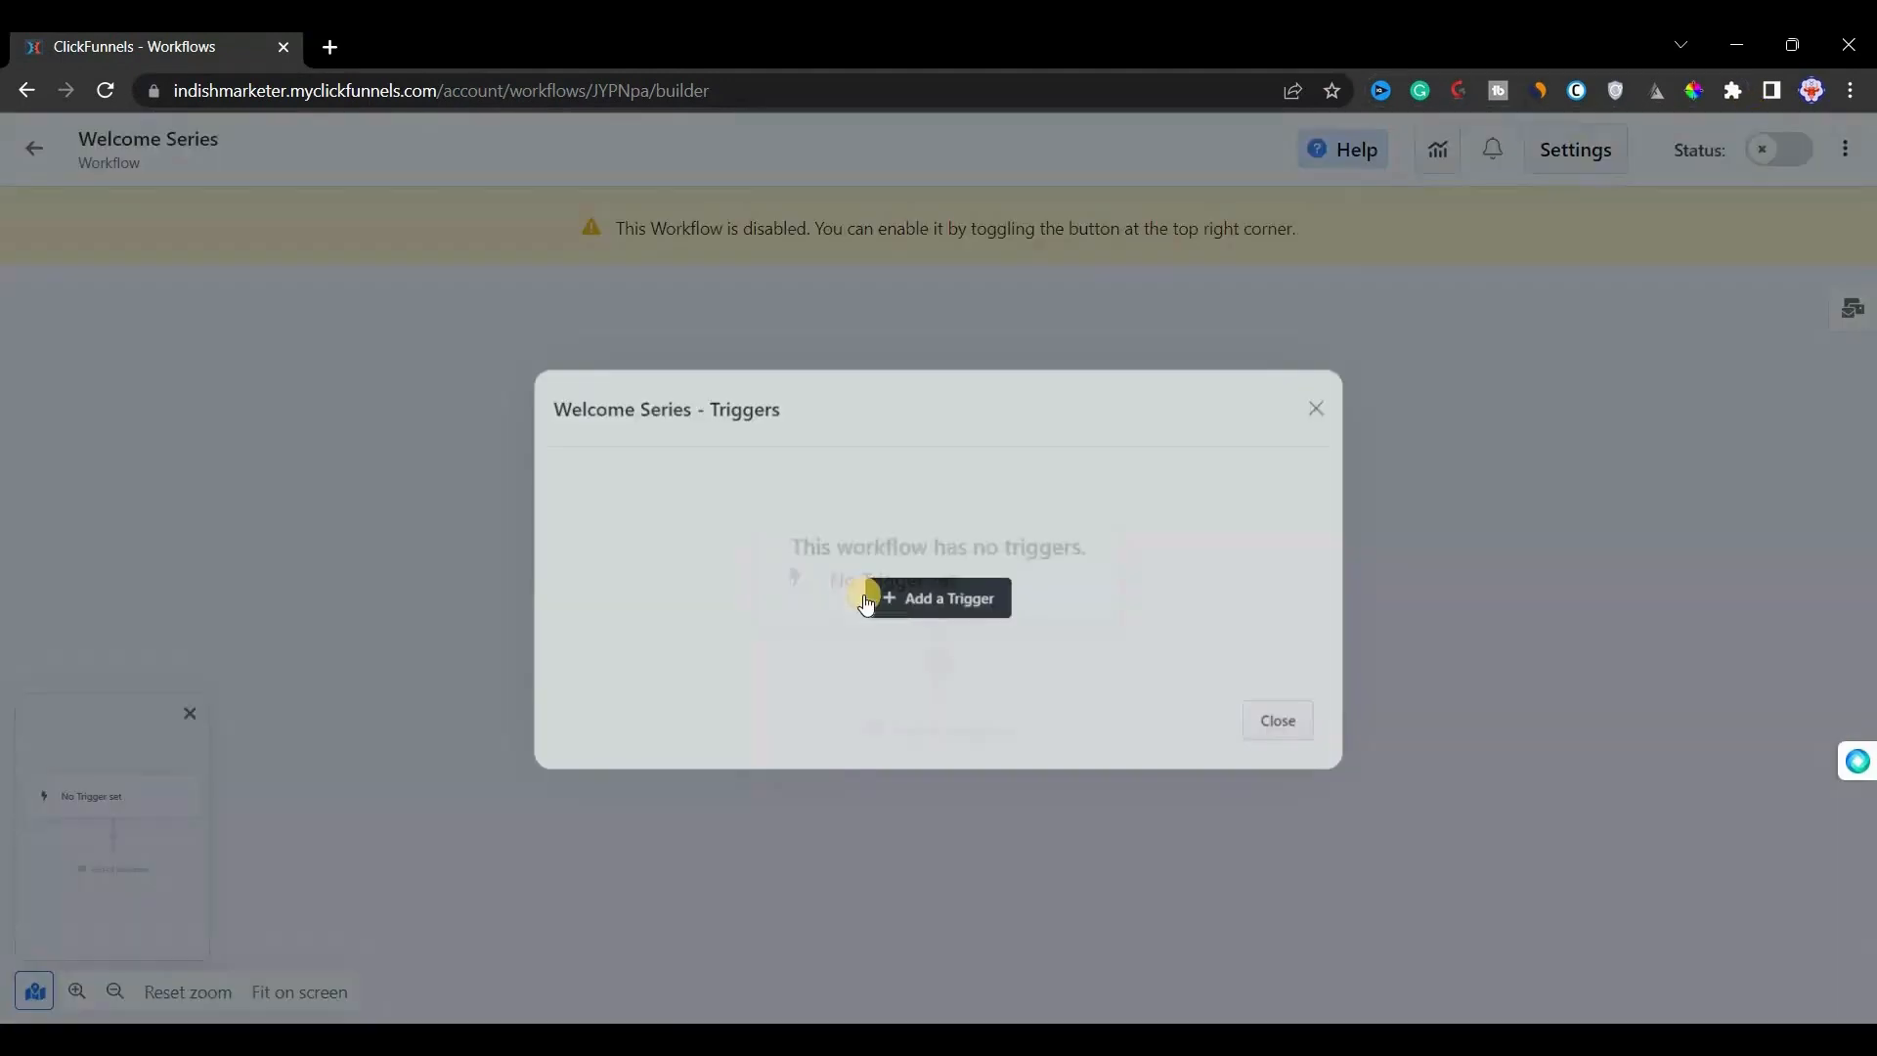
pyautogui.click(917, 599)
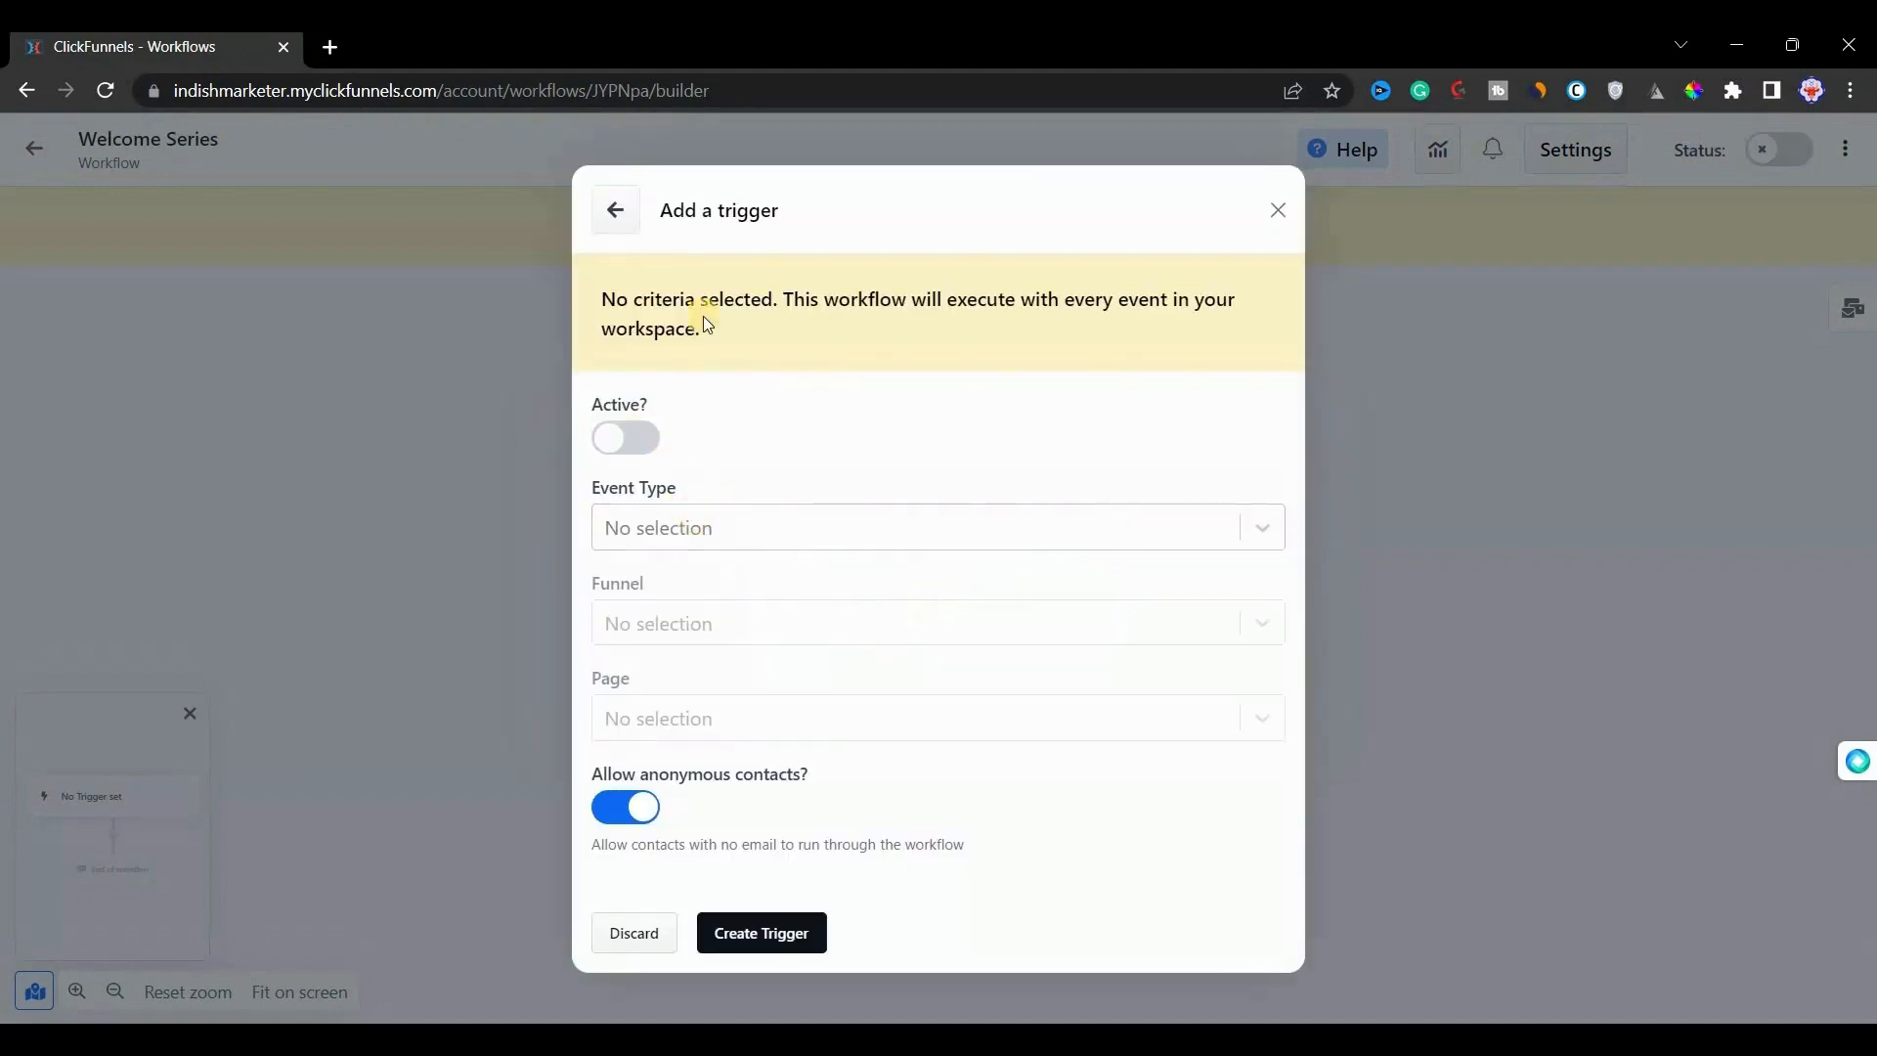
pyautogui.click(851, 528)
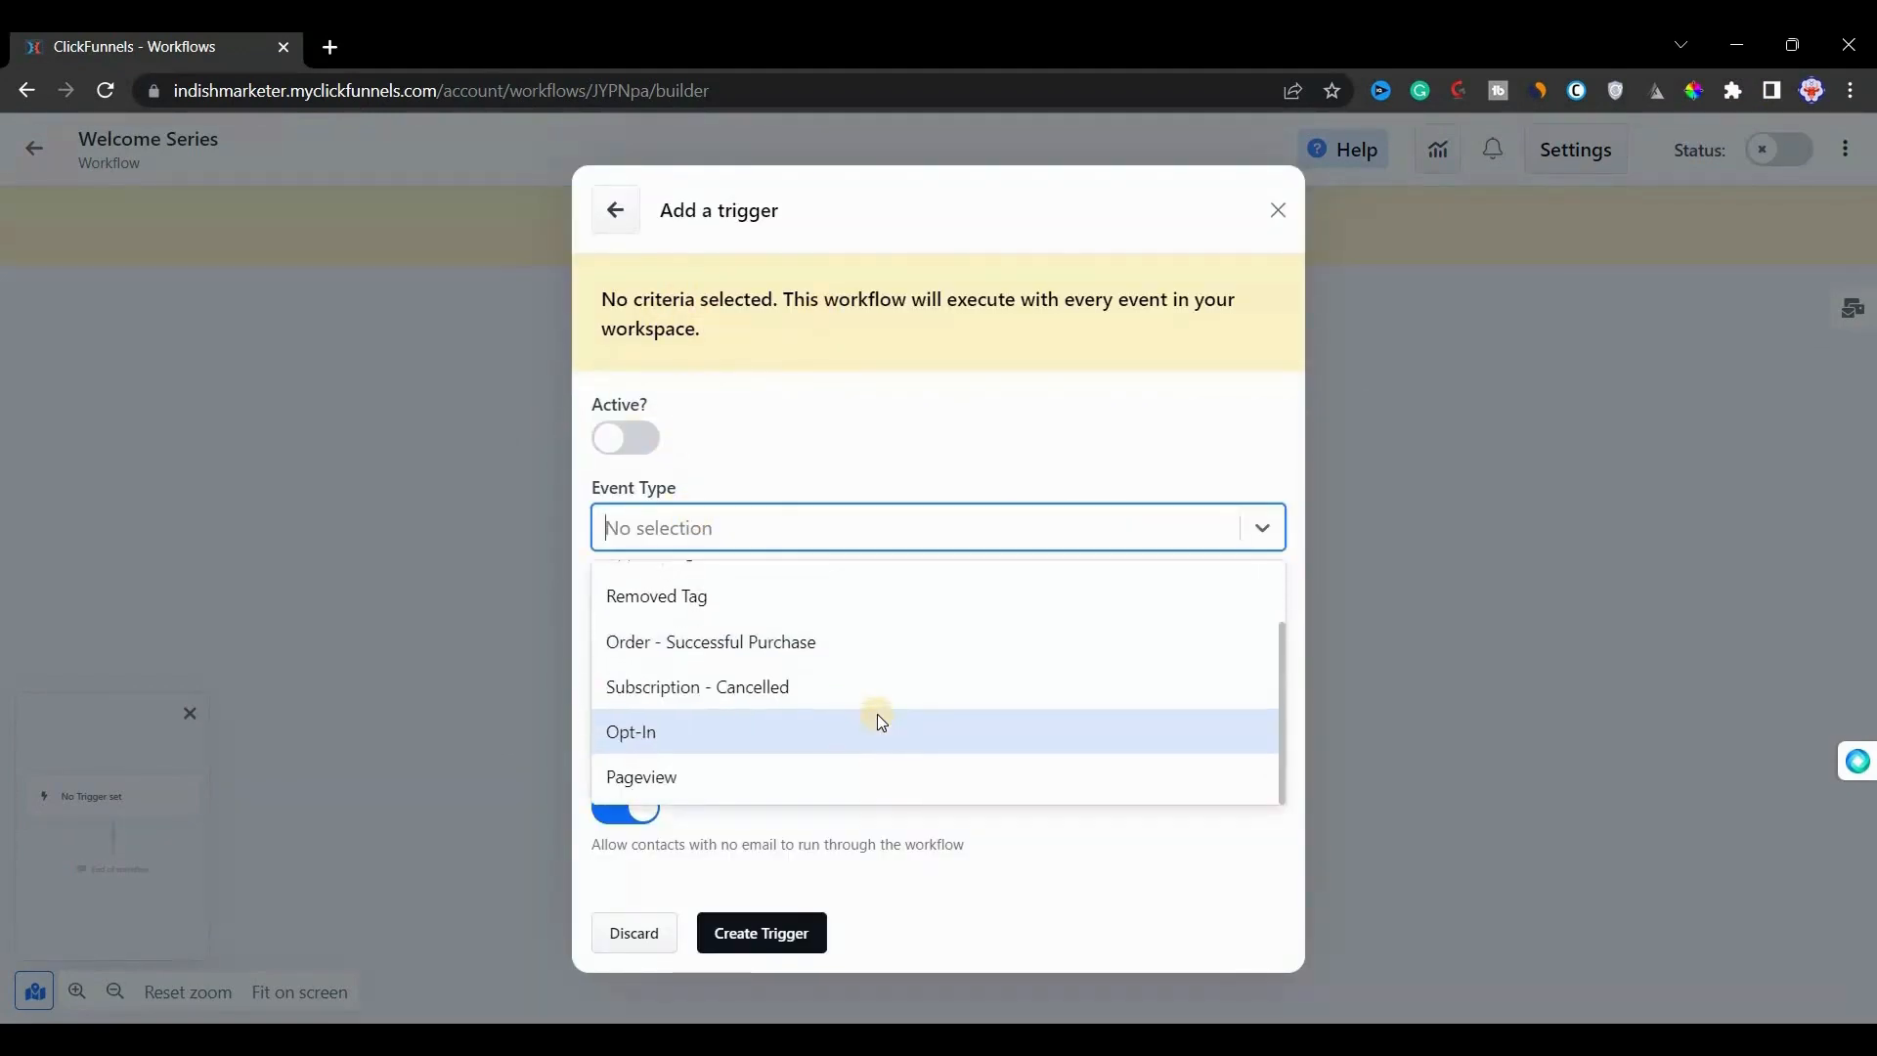
pyautogui.click(657, 732)
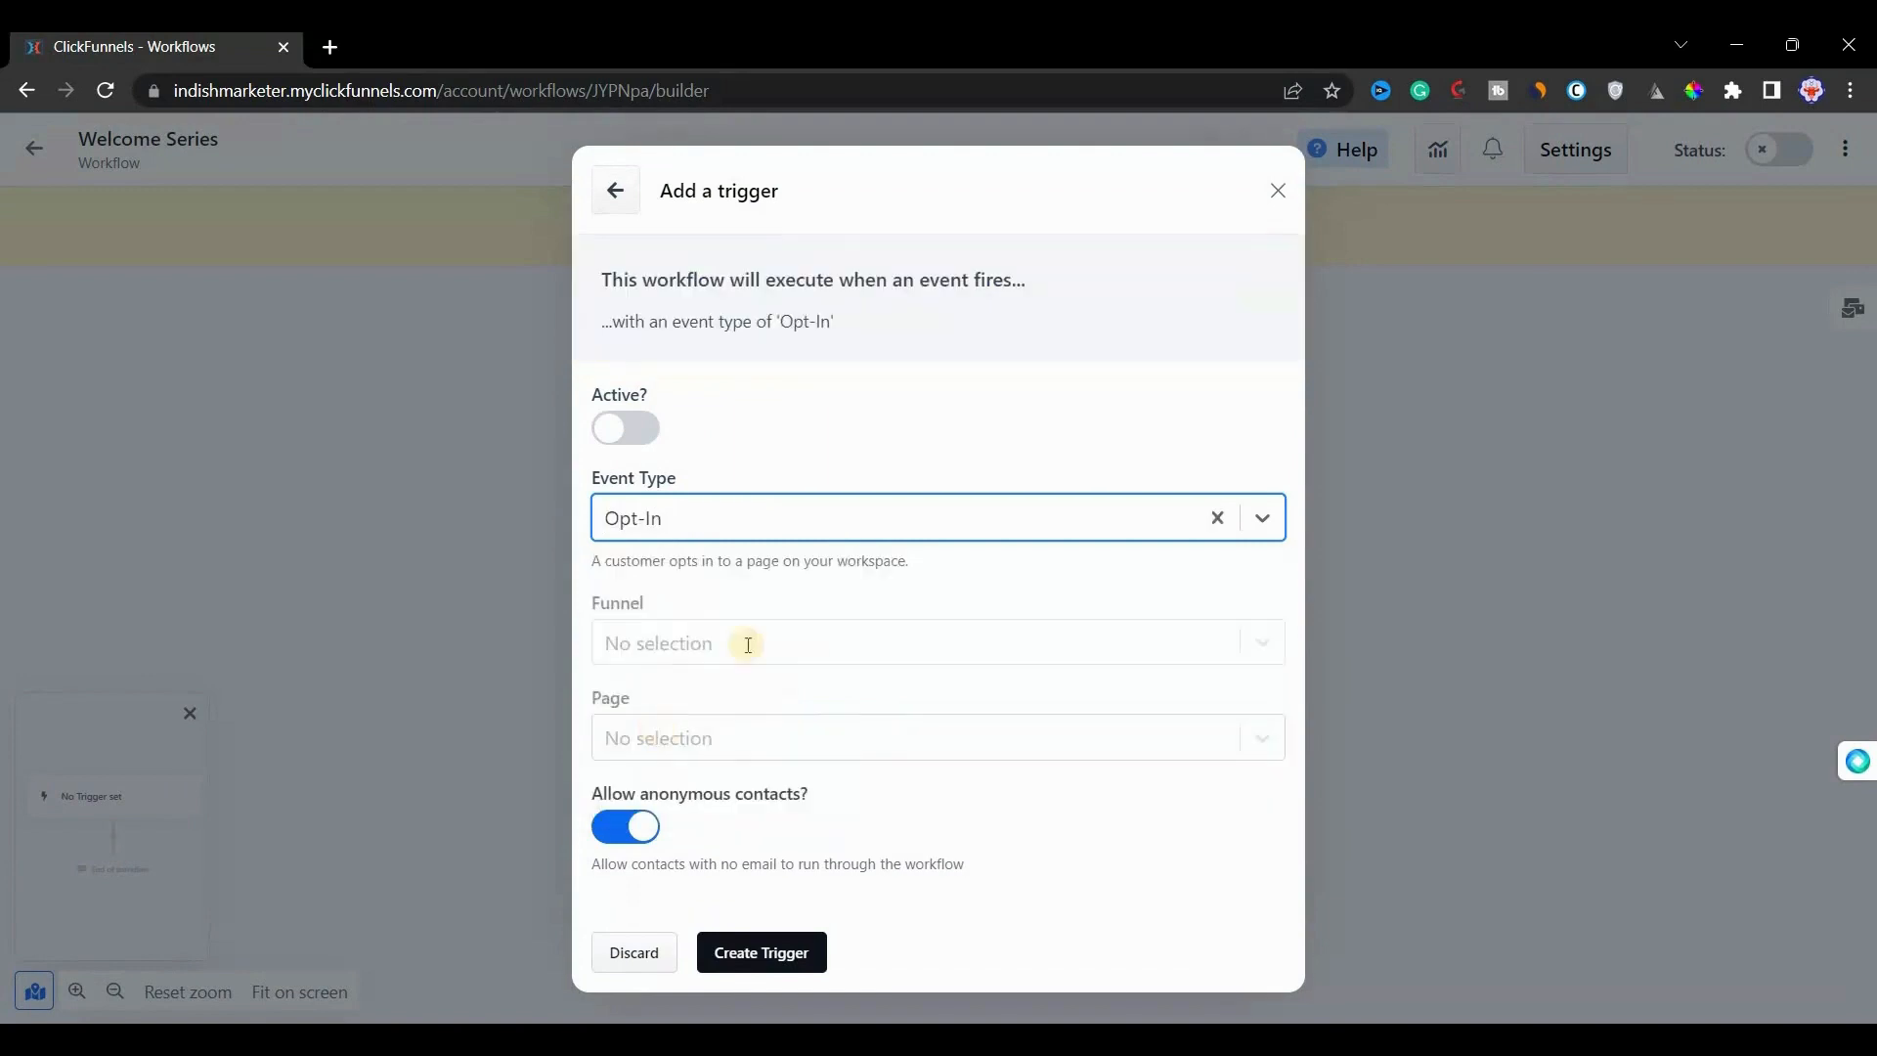
pyautogui.click(656, 644)
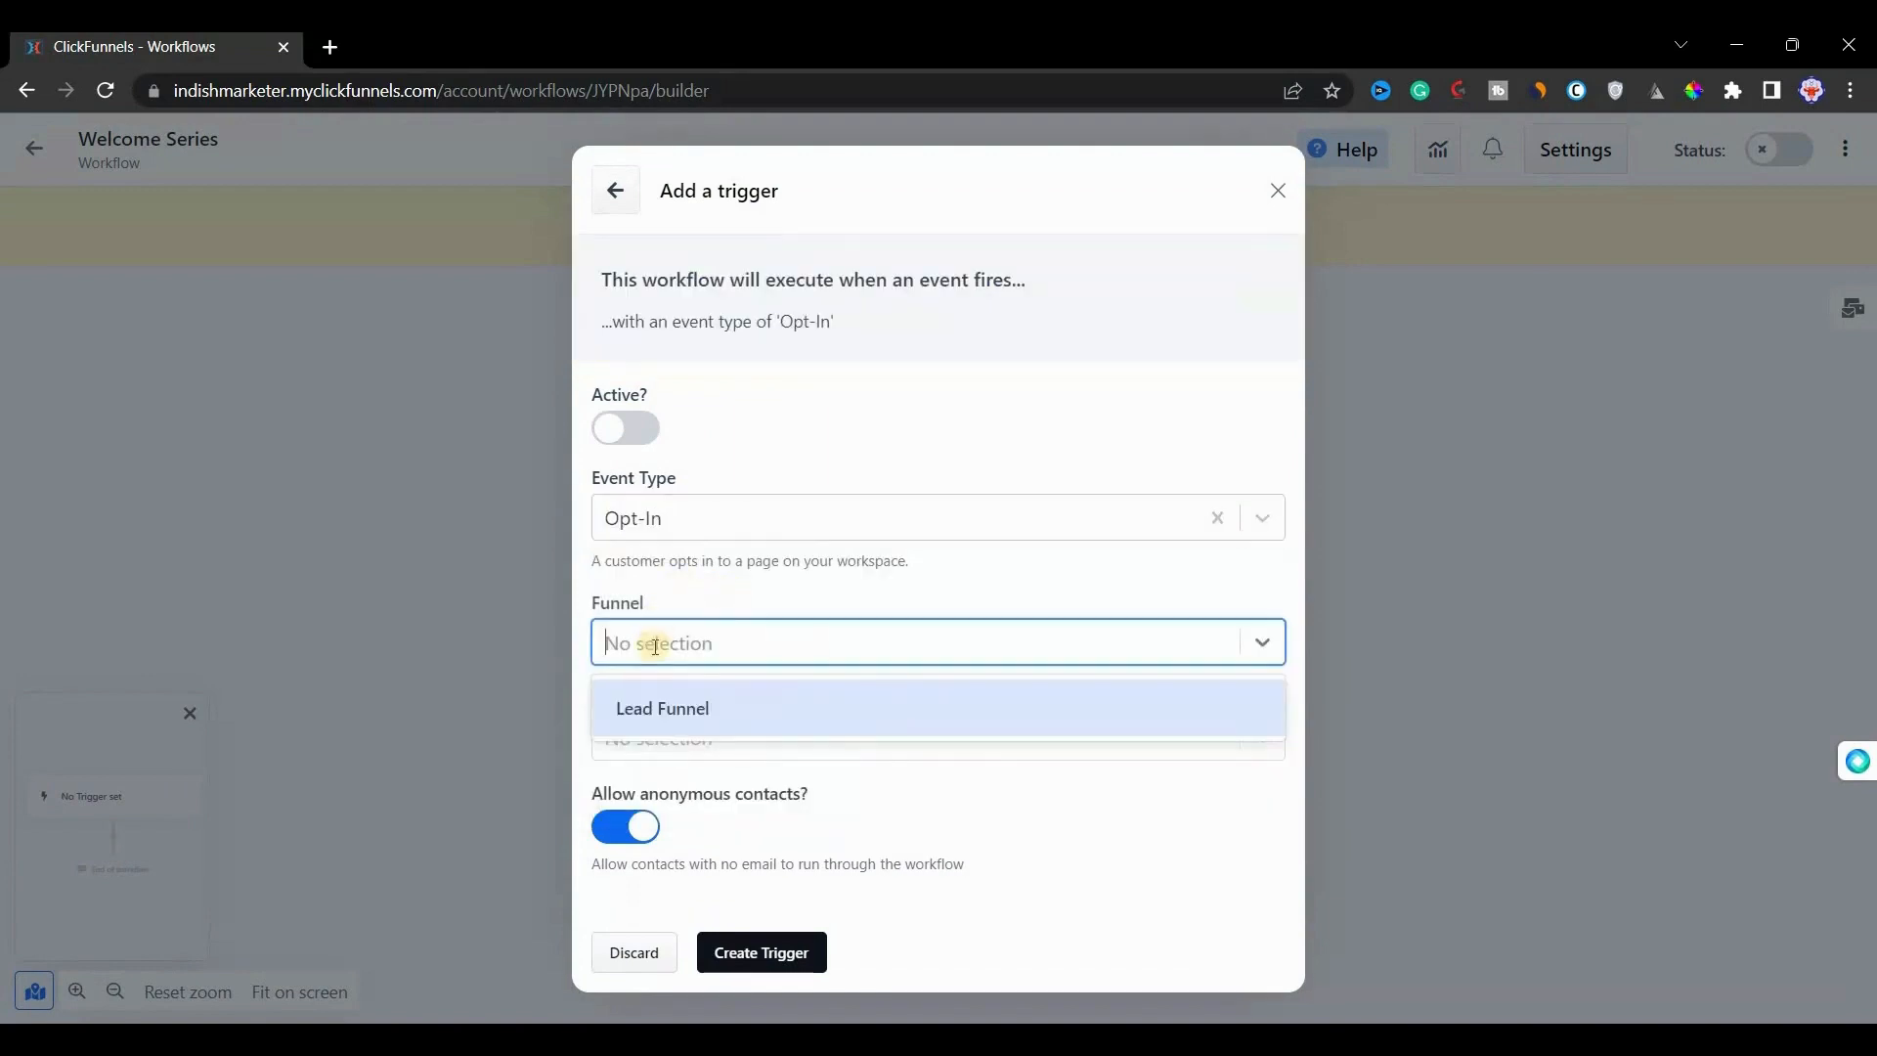
pyautogui.click(682, 700)
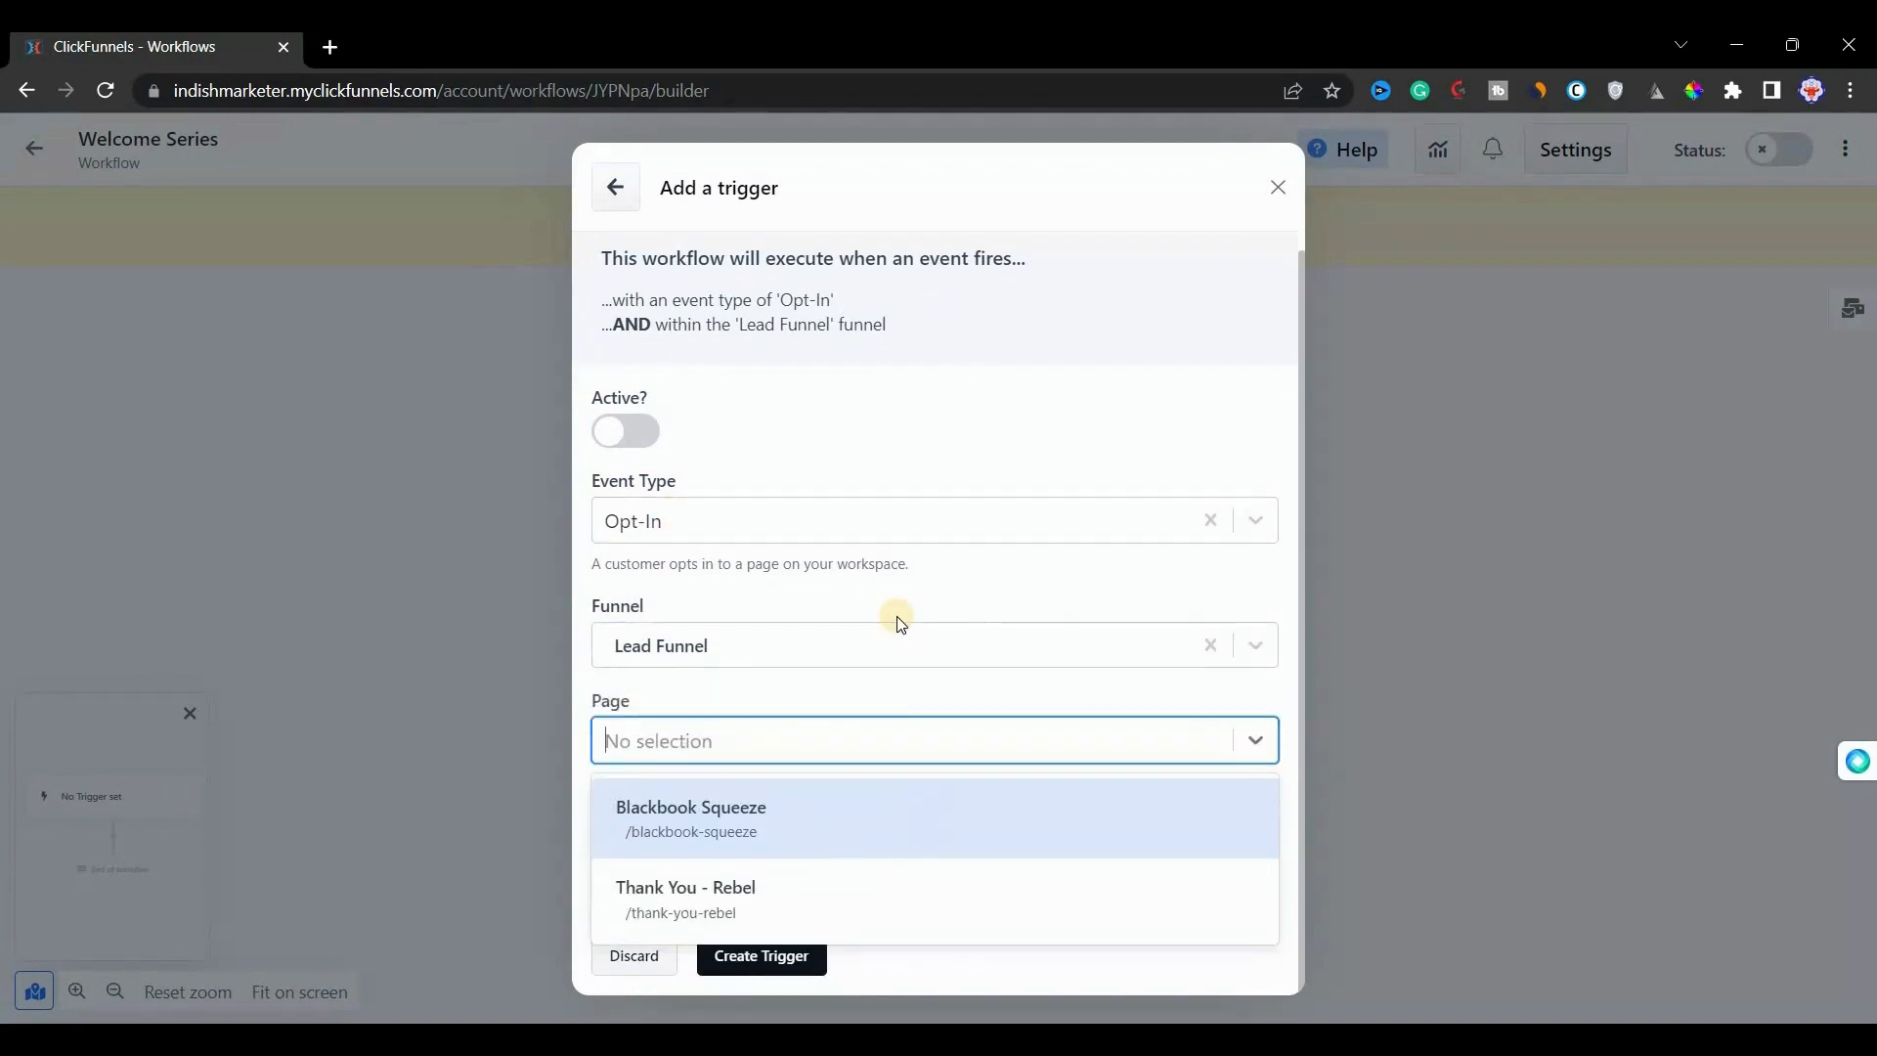
pyautogui.click(784, 821)
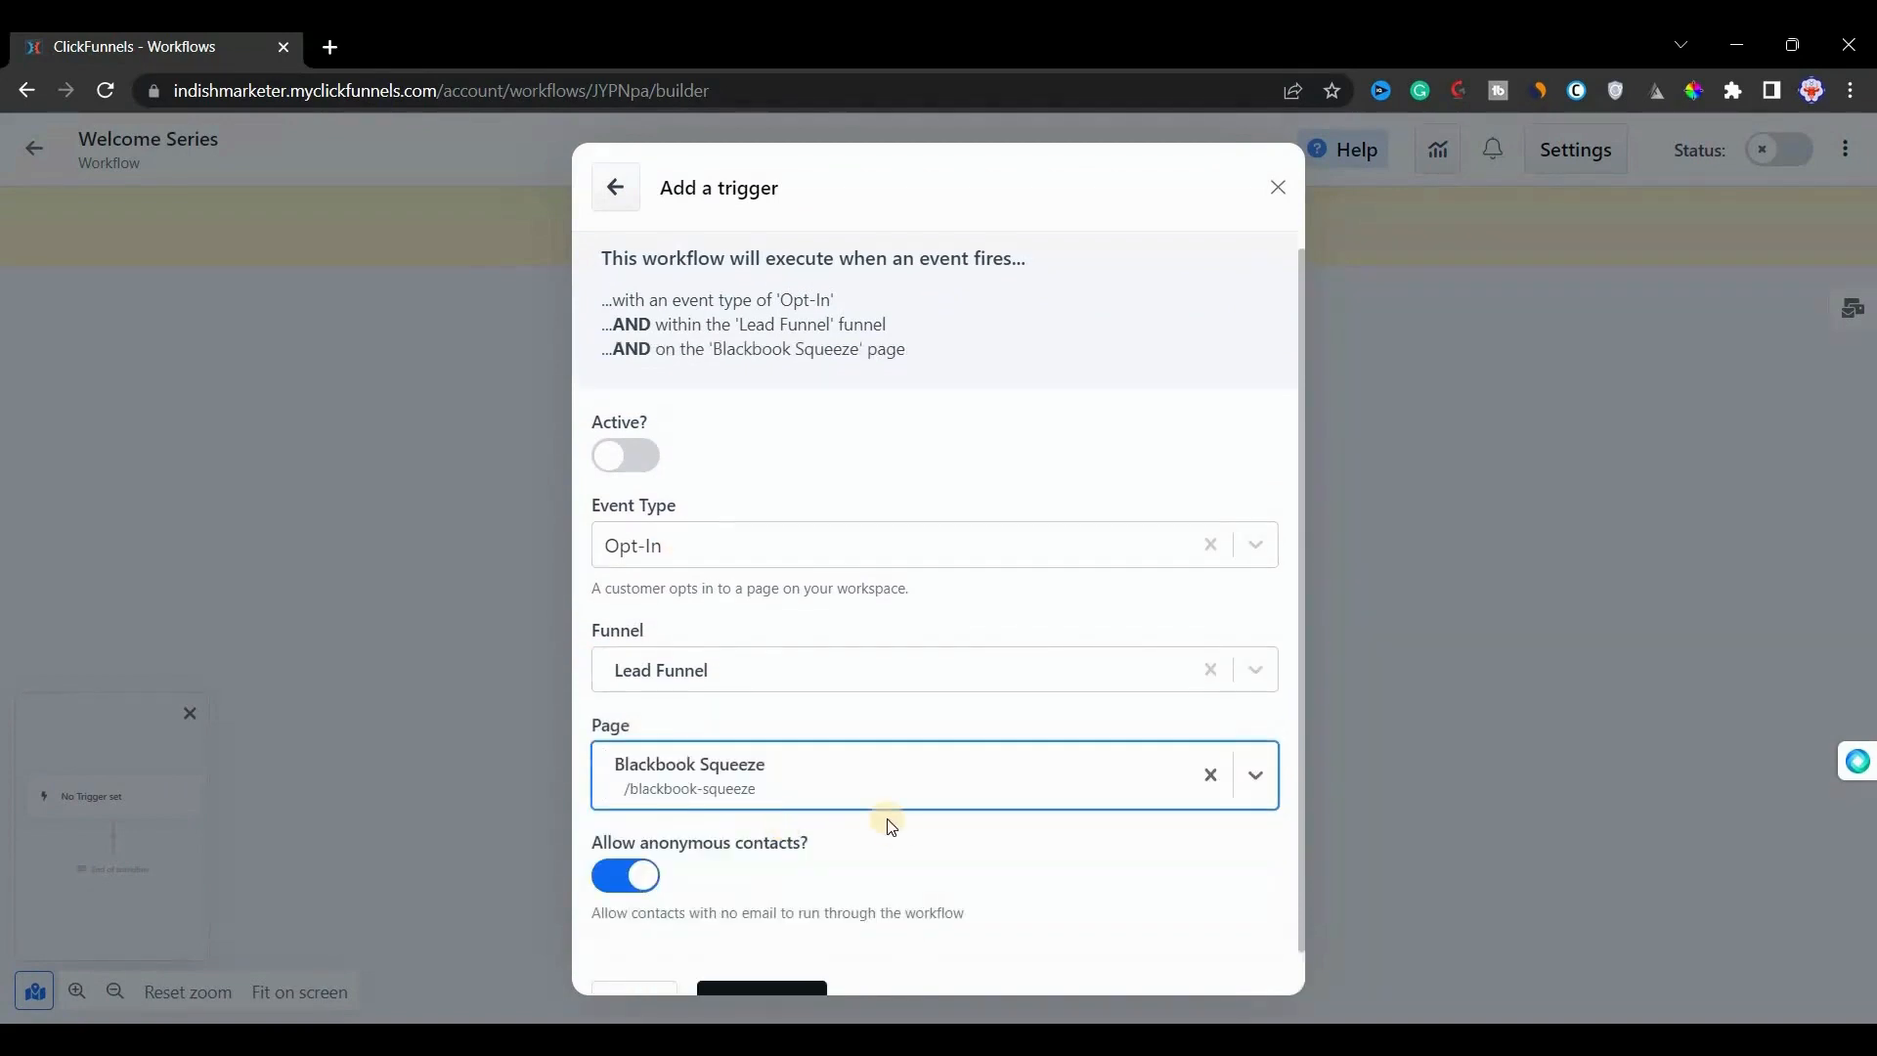
# Step: Make the trigger active, save it, and close the triggers overview
pyautogui.scroll(1, 891, 827)
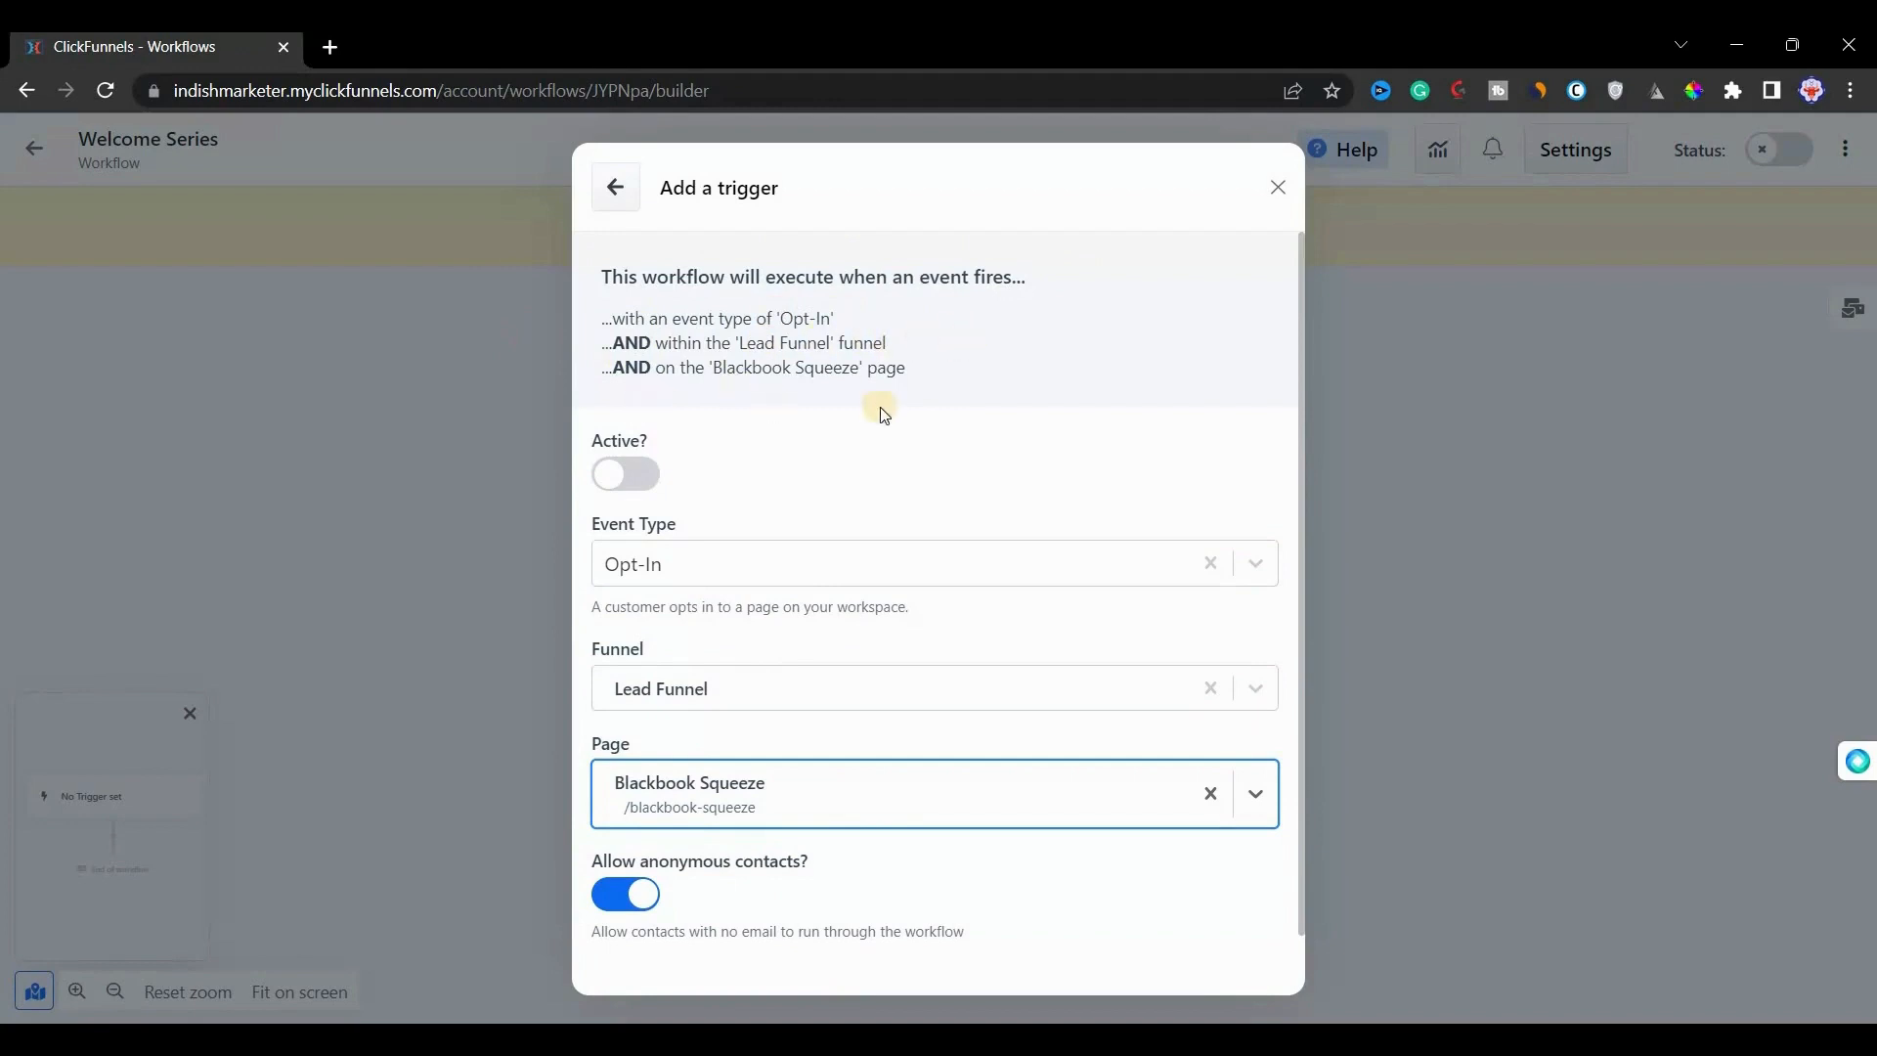
pyautogui.click(624, 477)
pyautogui.scroll(-1, 791, 682)
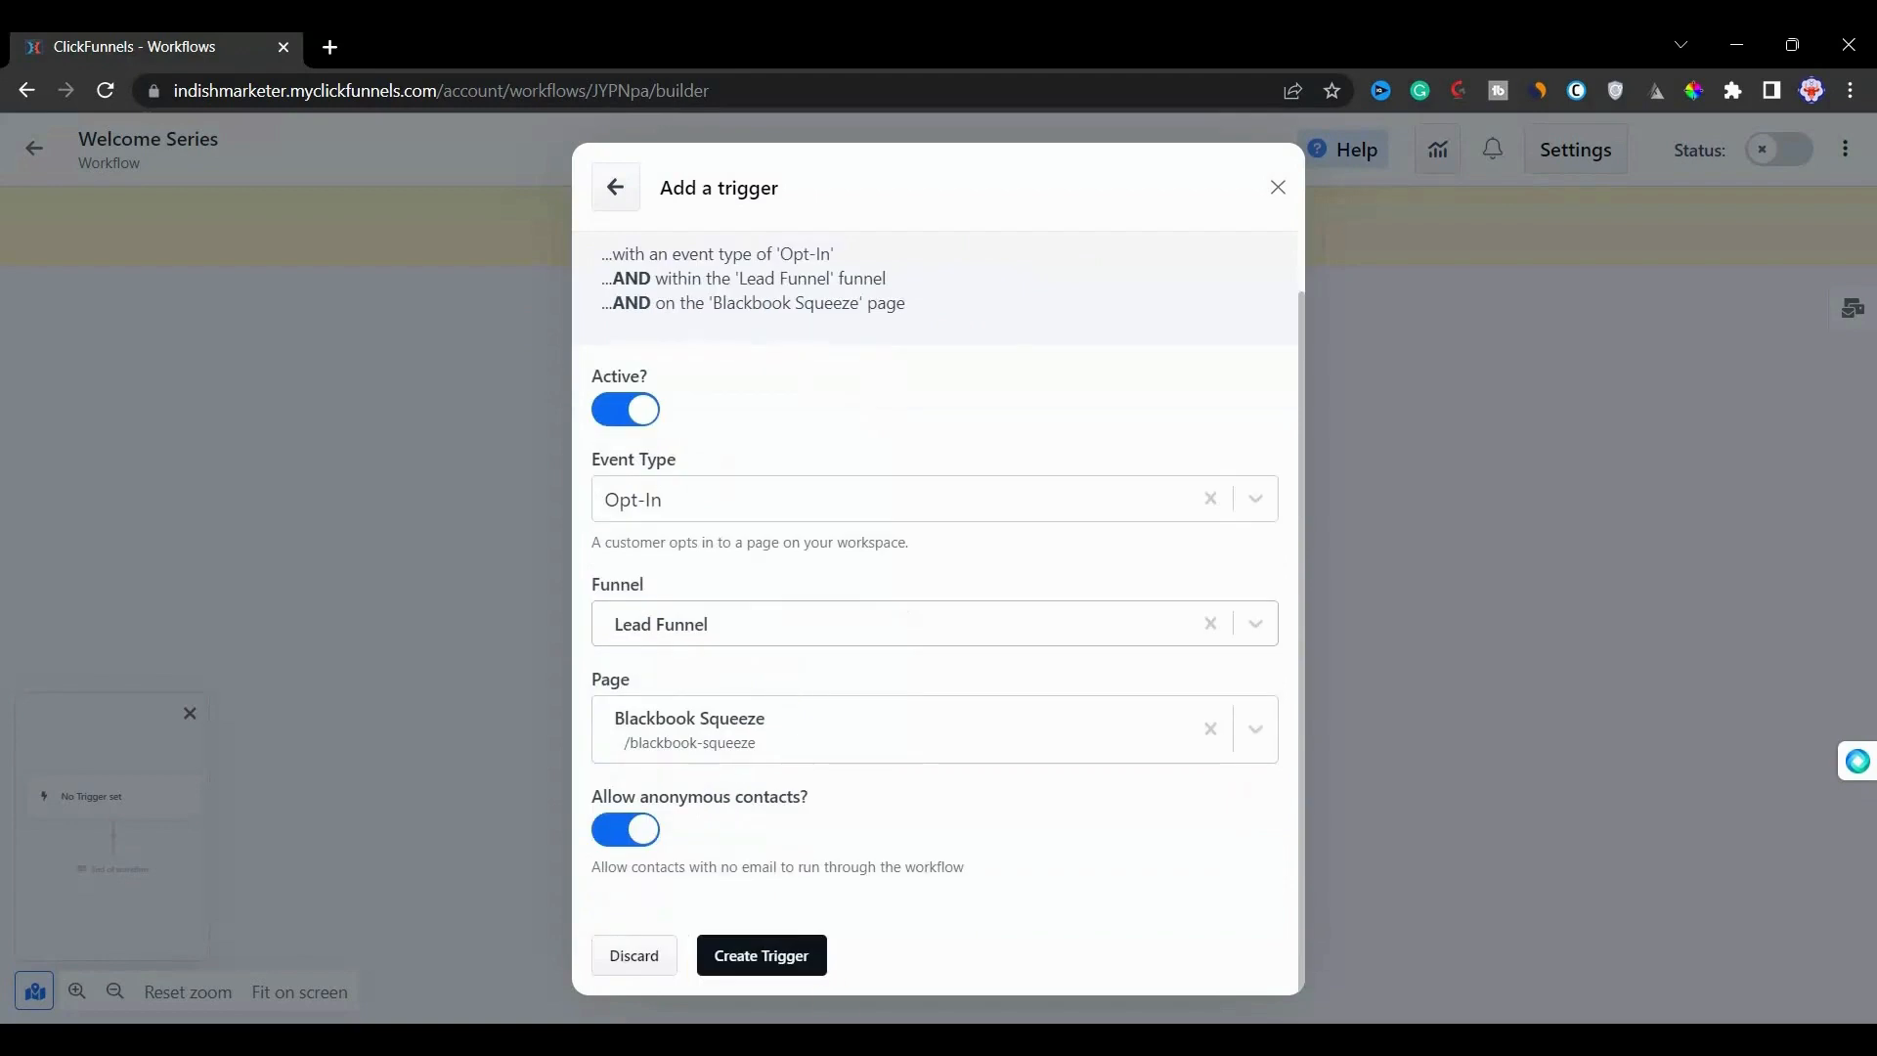
pyautogui.click(758, 953)
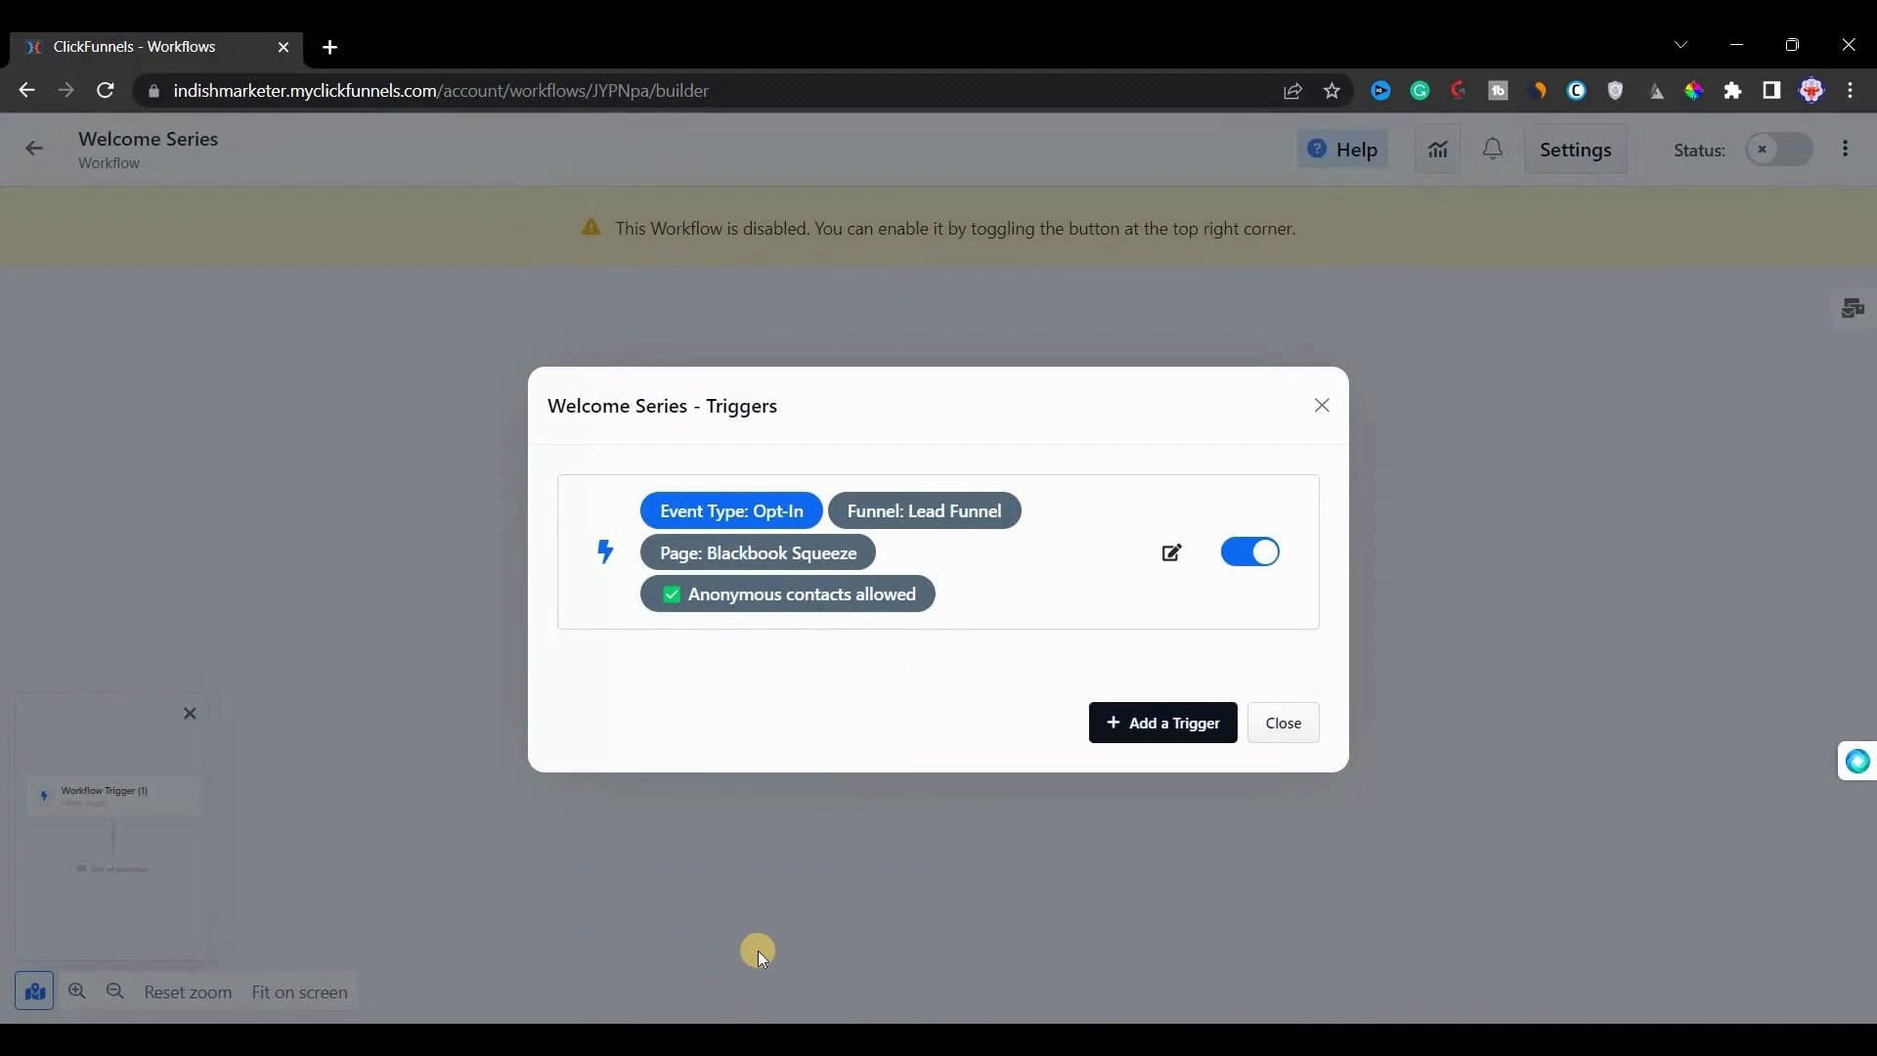
pyautogui.click(1276, 723)
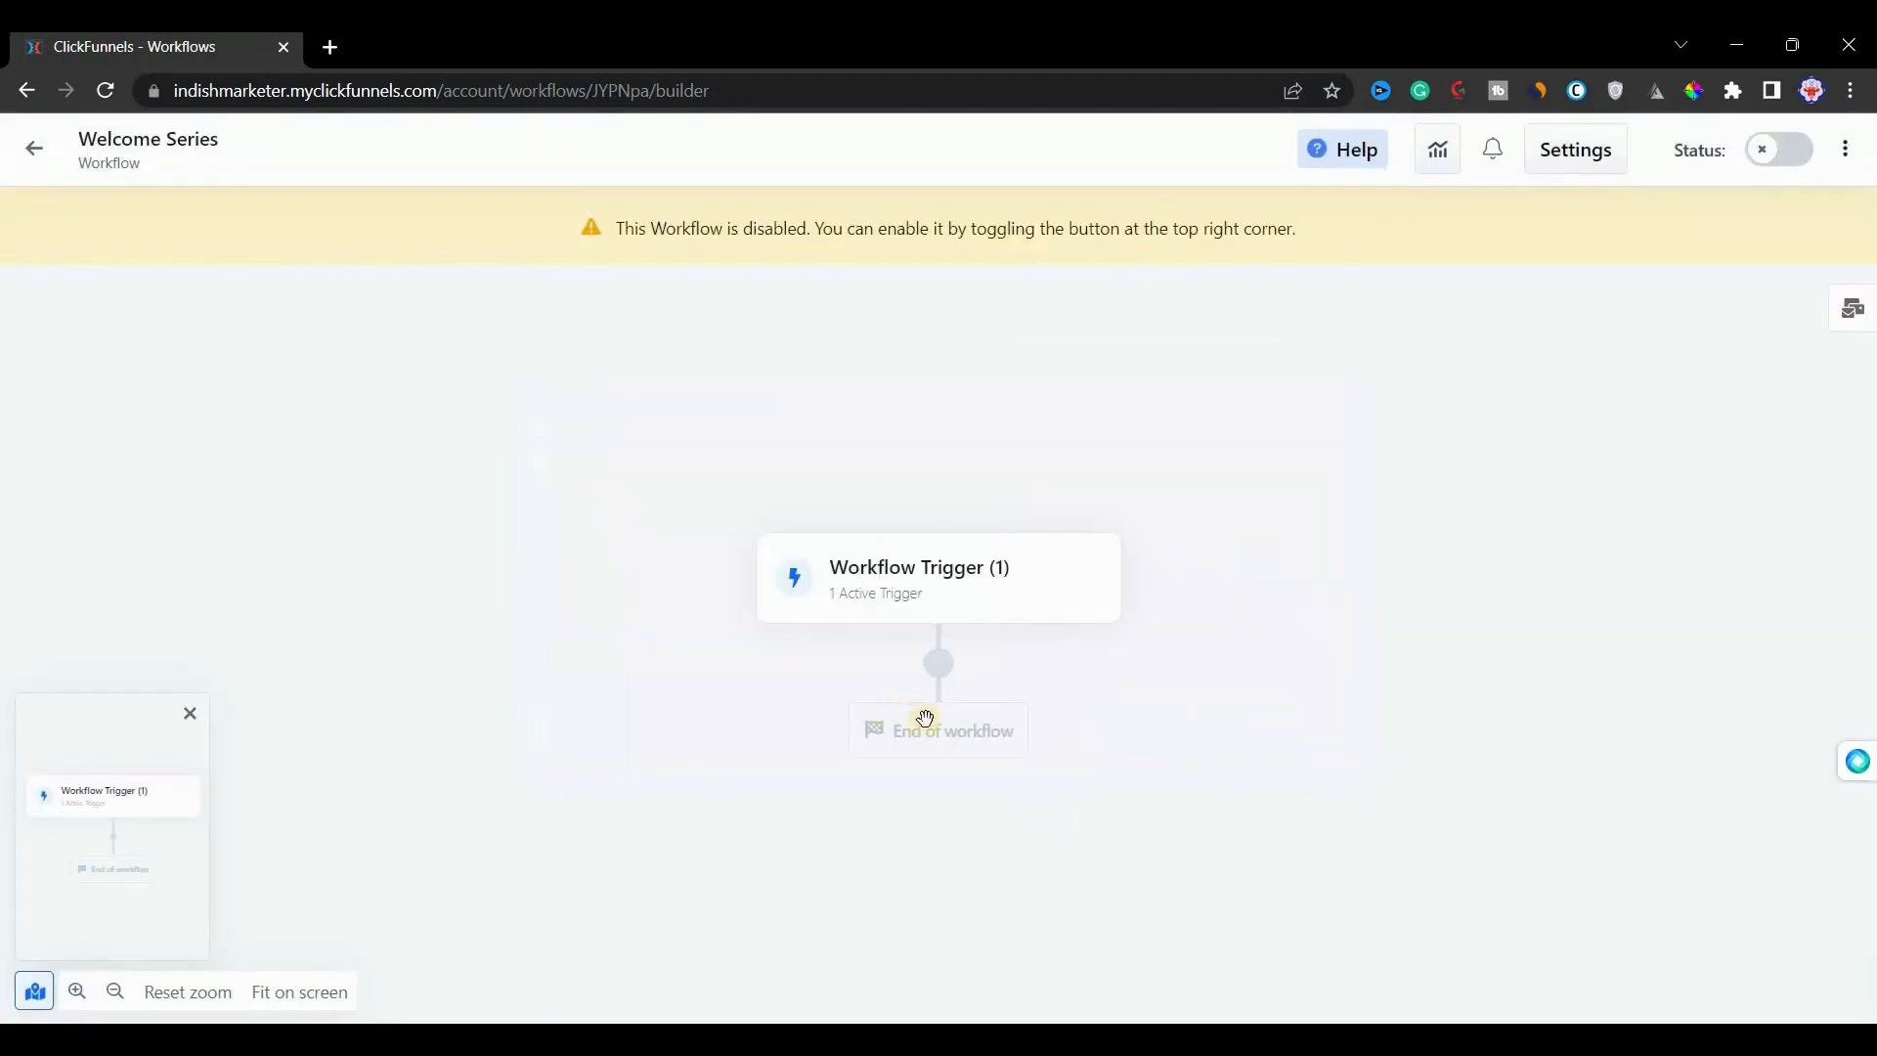
# Step: Add a Tag contact step after the trigger that adds the 'Initial Leads' tag
pyautogui.click(939, 661)
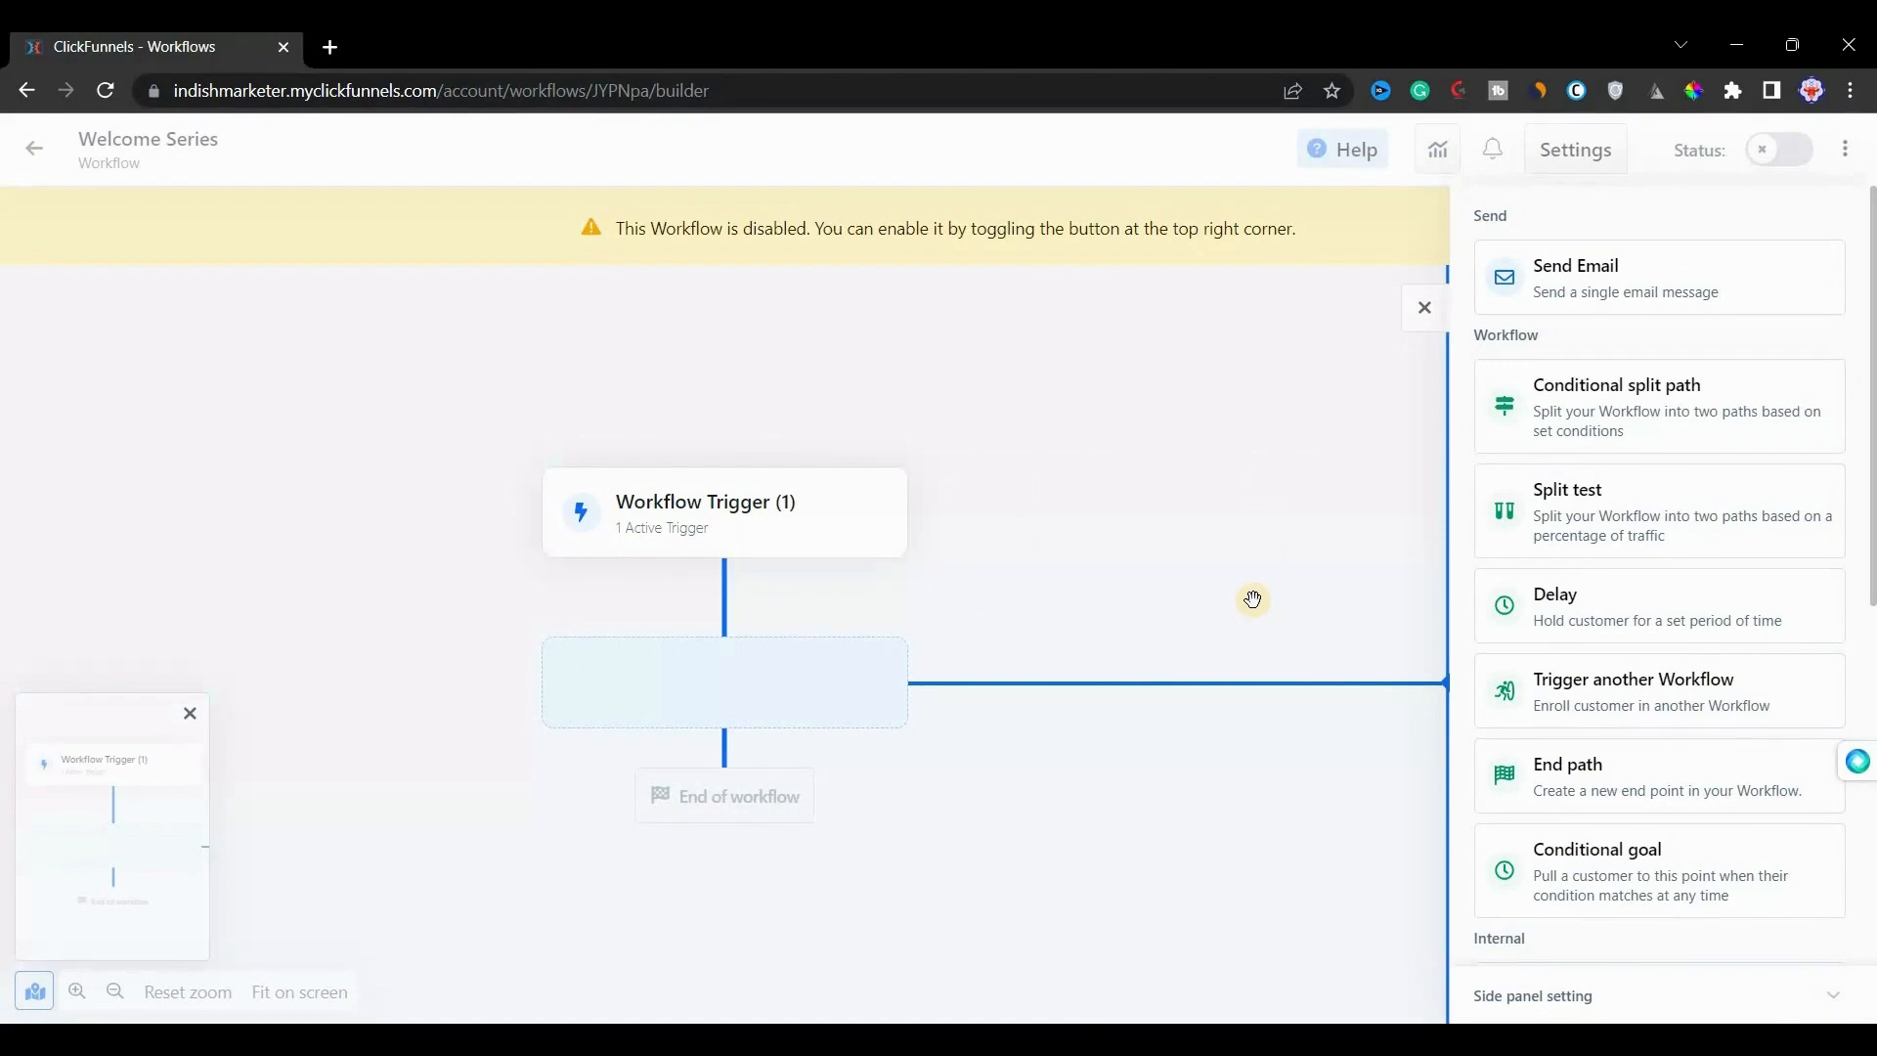
pyautogui.scroll(-5, 1565, 549)
pyautogui.click(1564, 550)
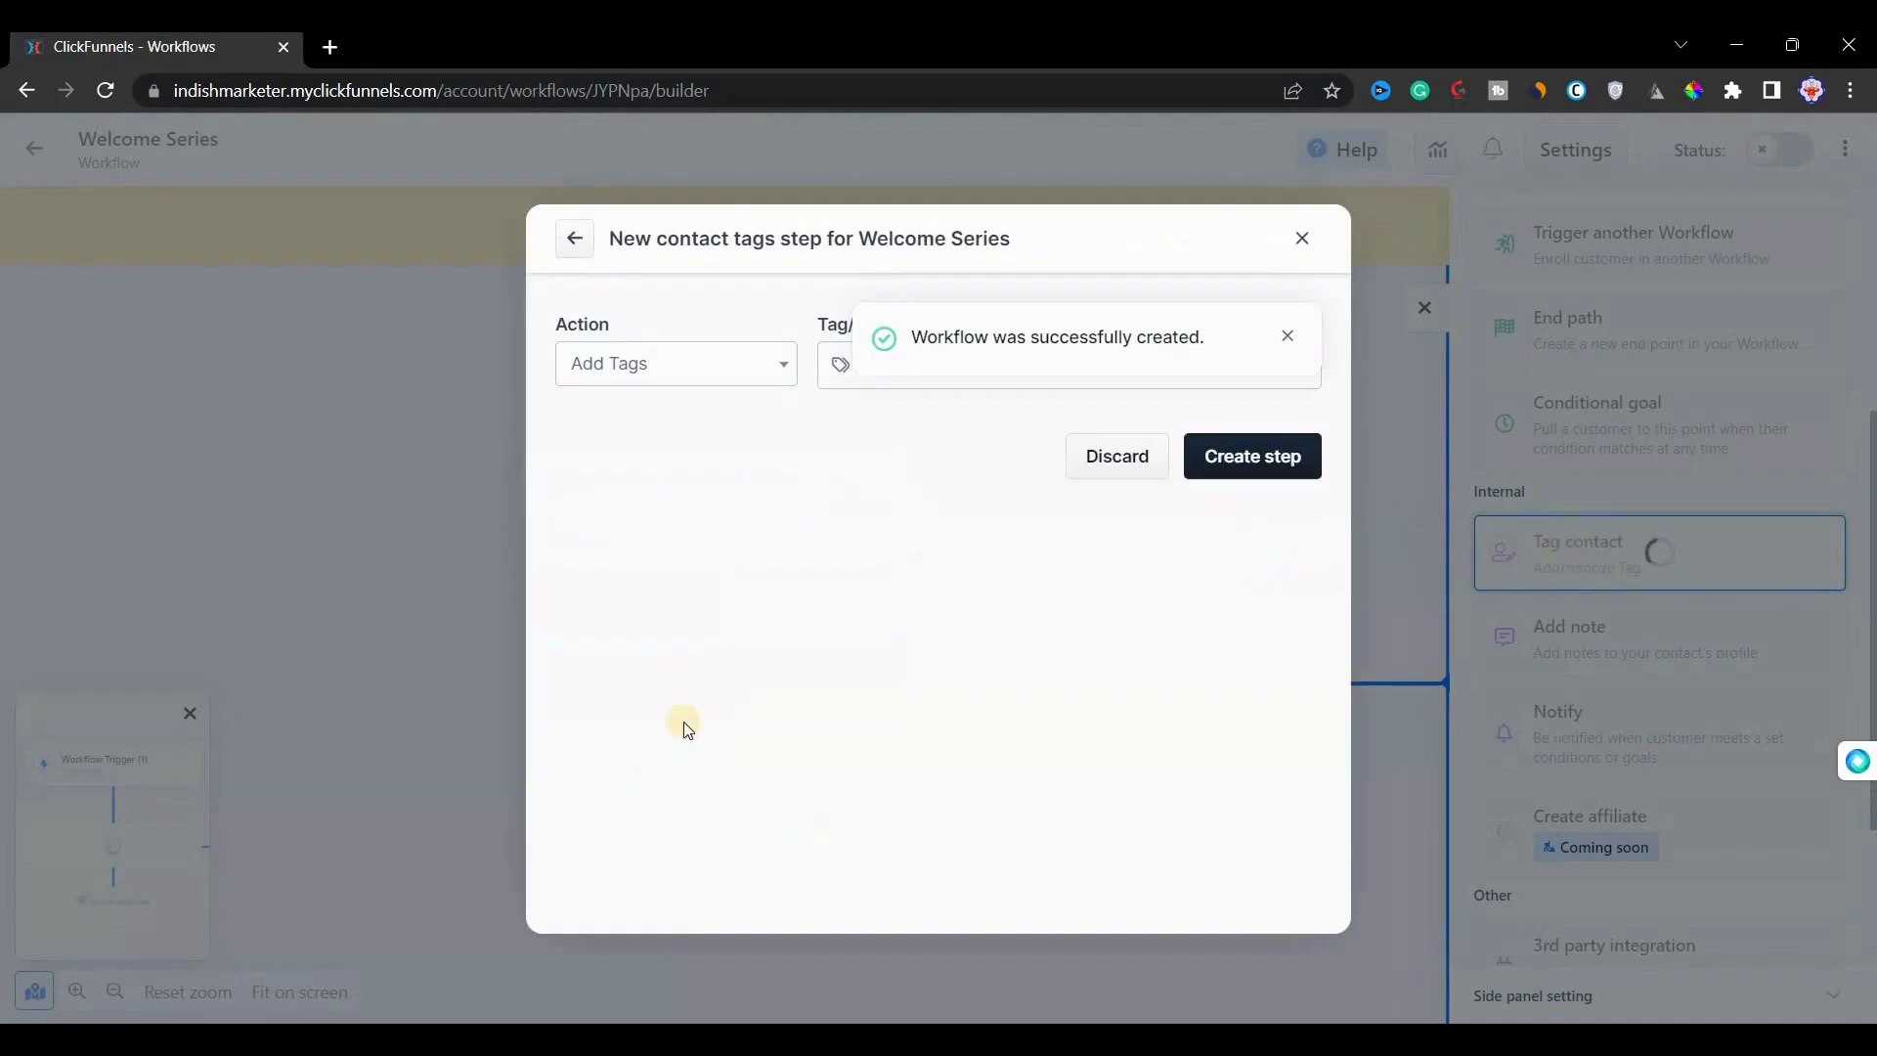
pyautogui.click(773, 381)
pyautogui.click(918, 360)
pyautogui.write('Initial Leads')
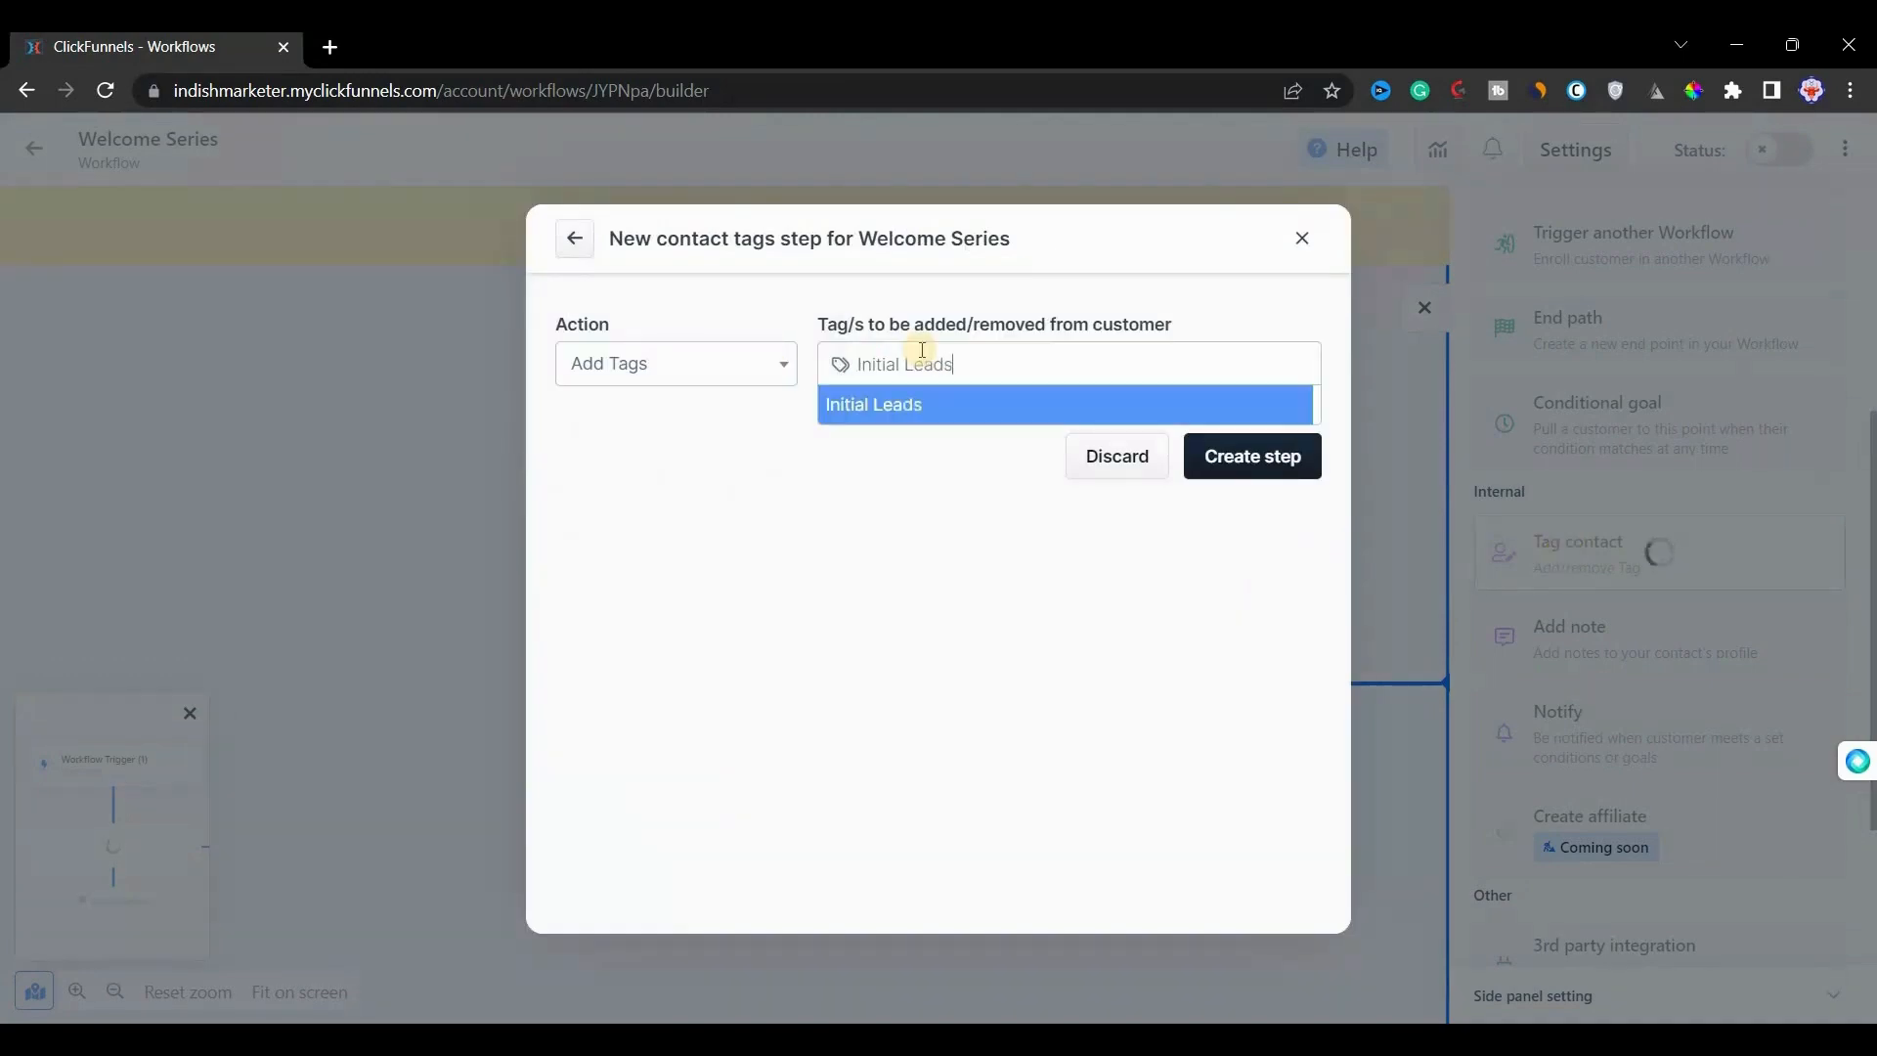
pyautogui.click(913, 404)
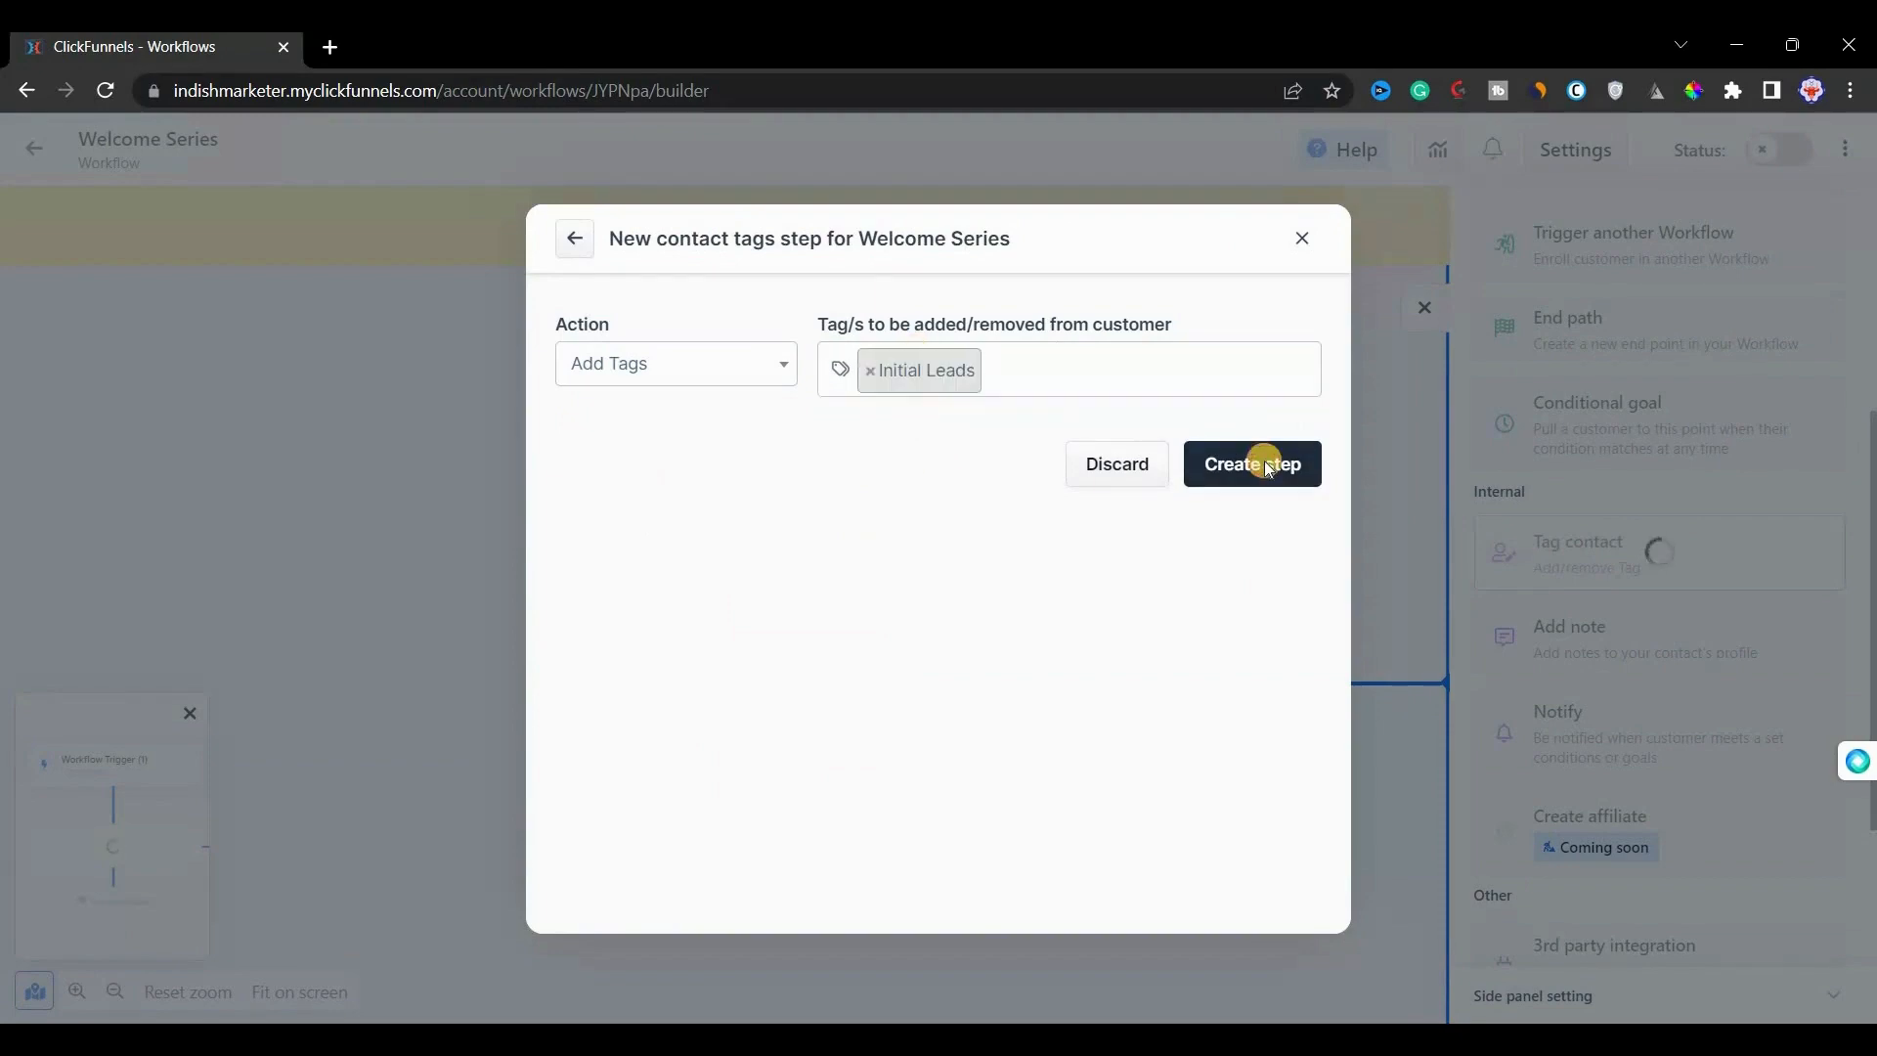
pyautogui.click(1265, 460)
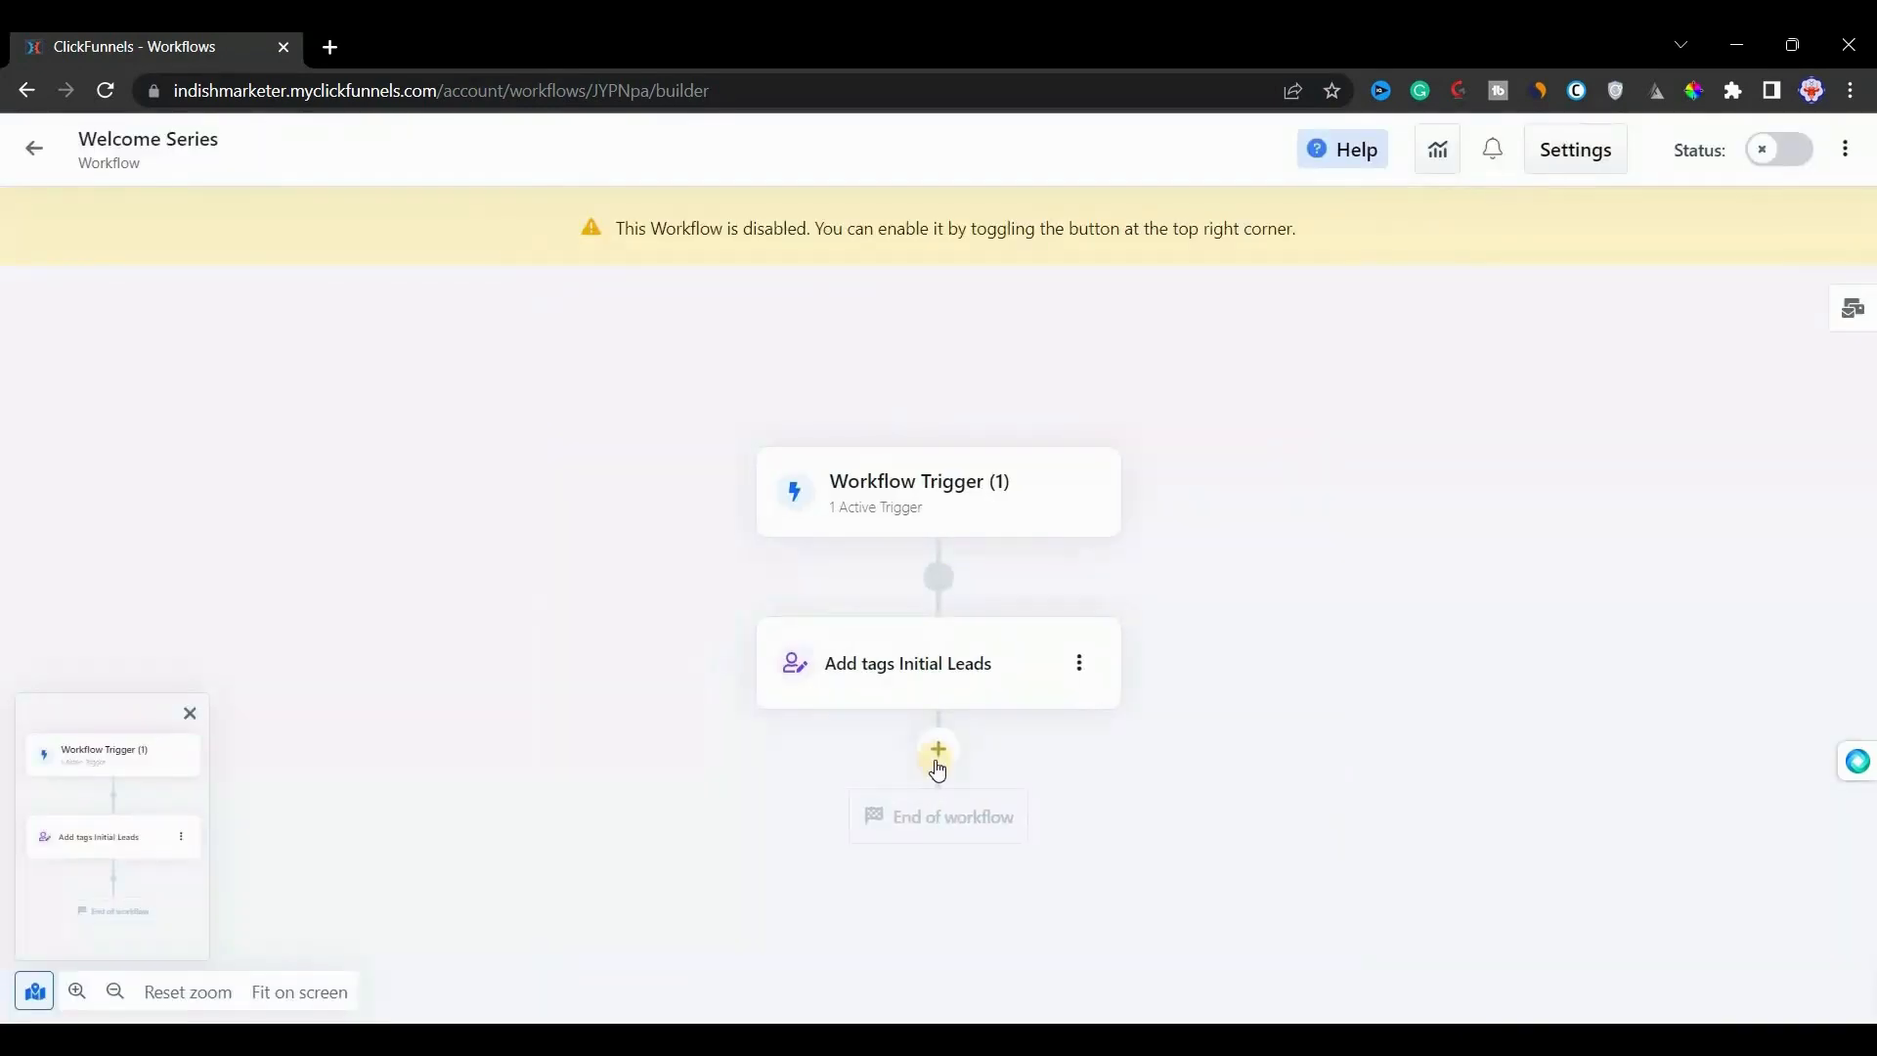
pyautogui.click(938, 750)
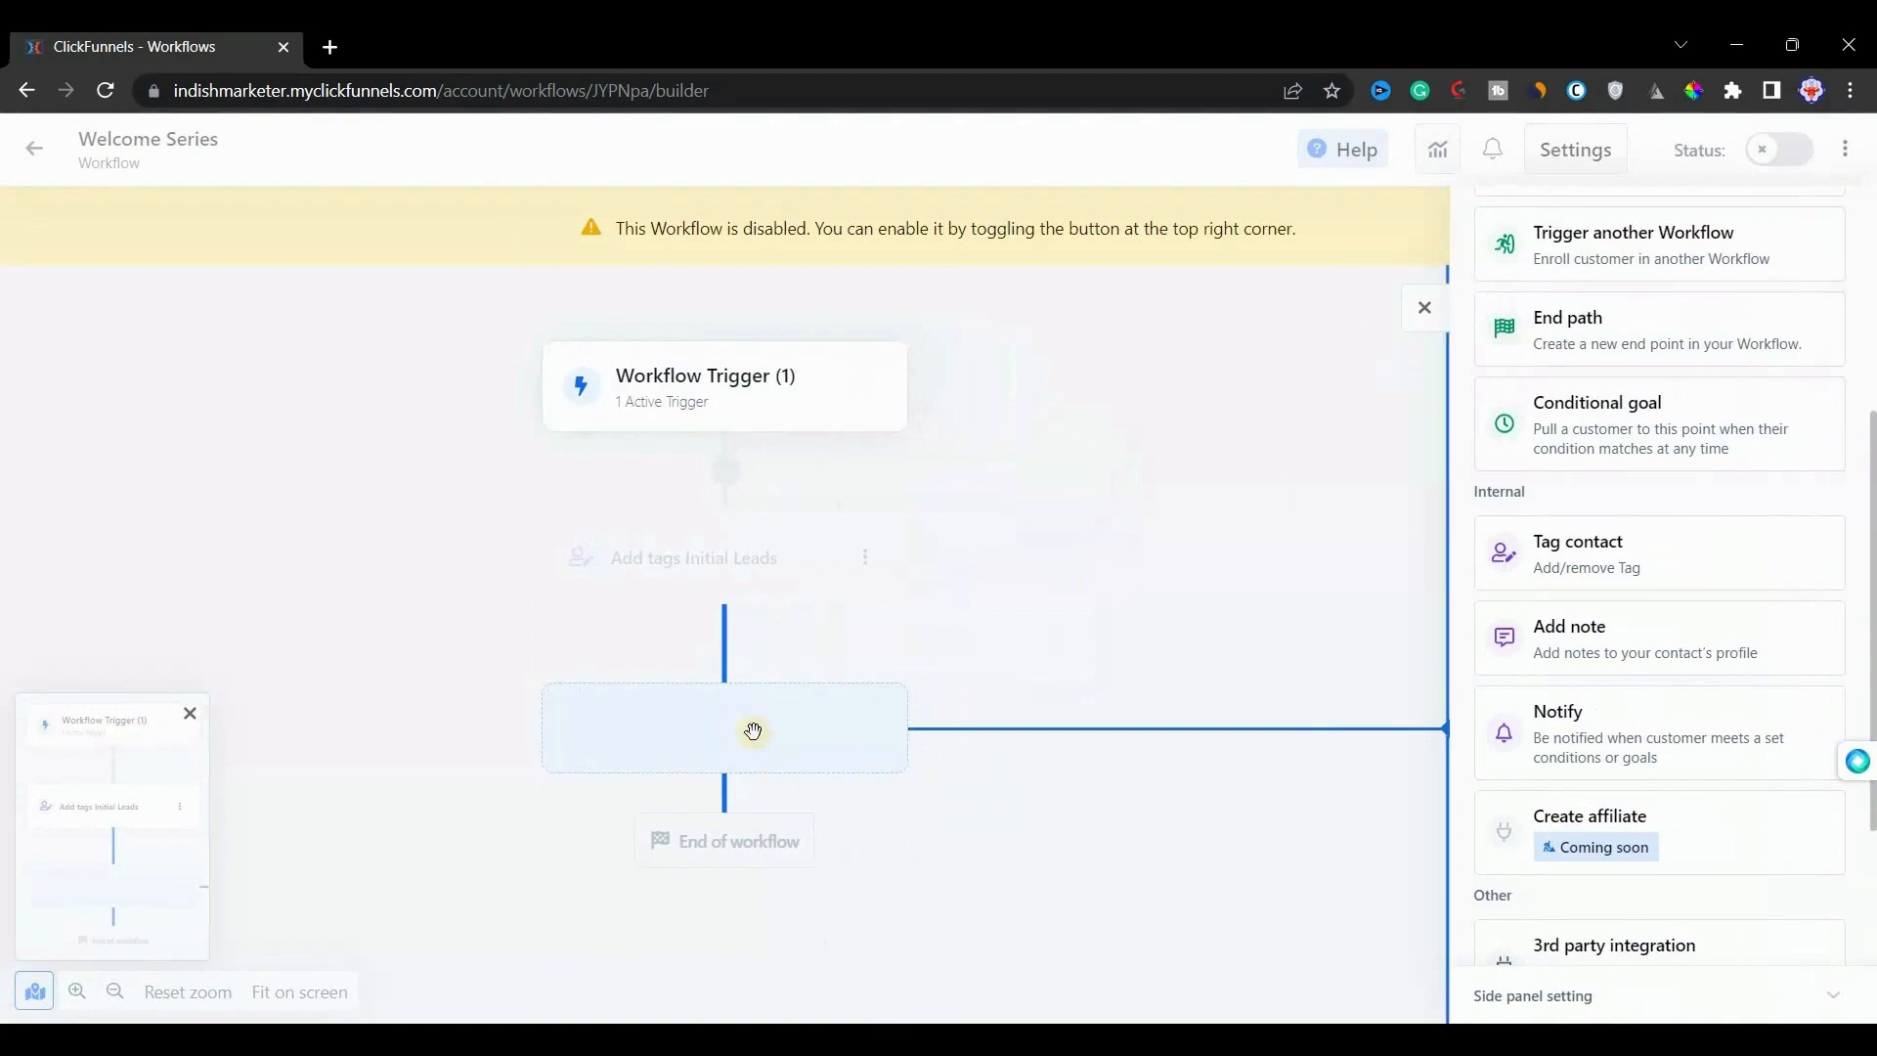
# Step: Make the new step a Send Email step using the Russell Brunson Style template
pyautogui.scroll(5, 1579, 376)
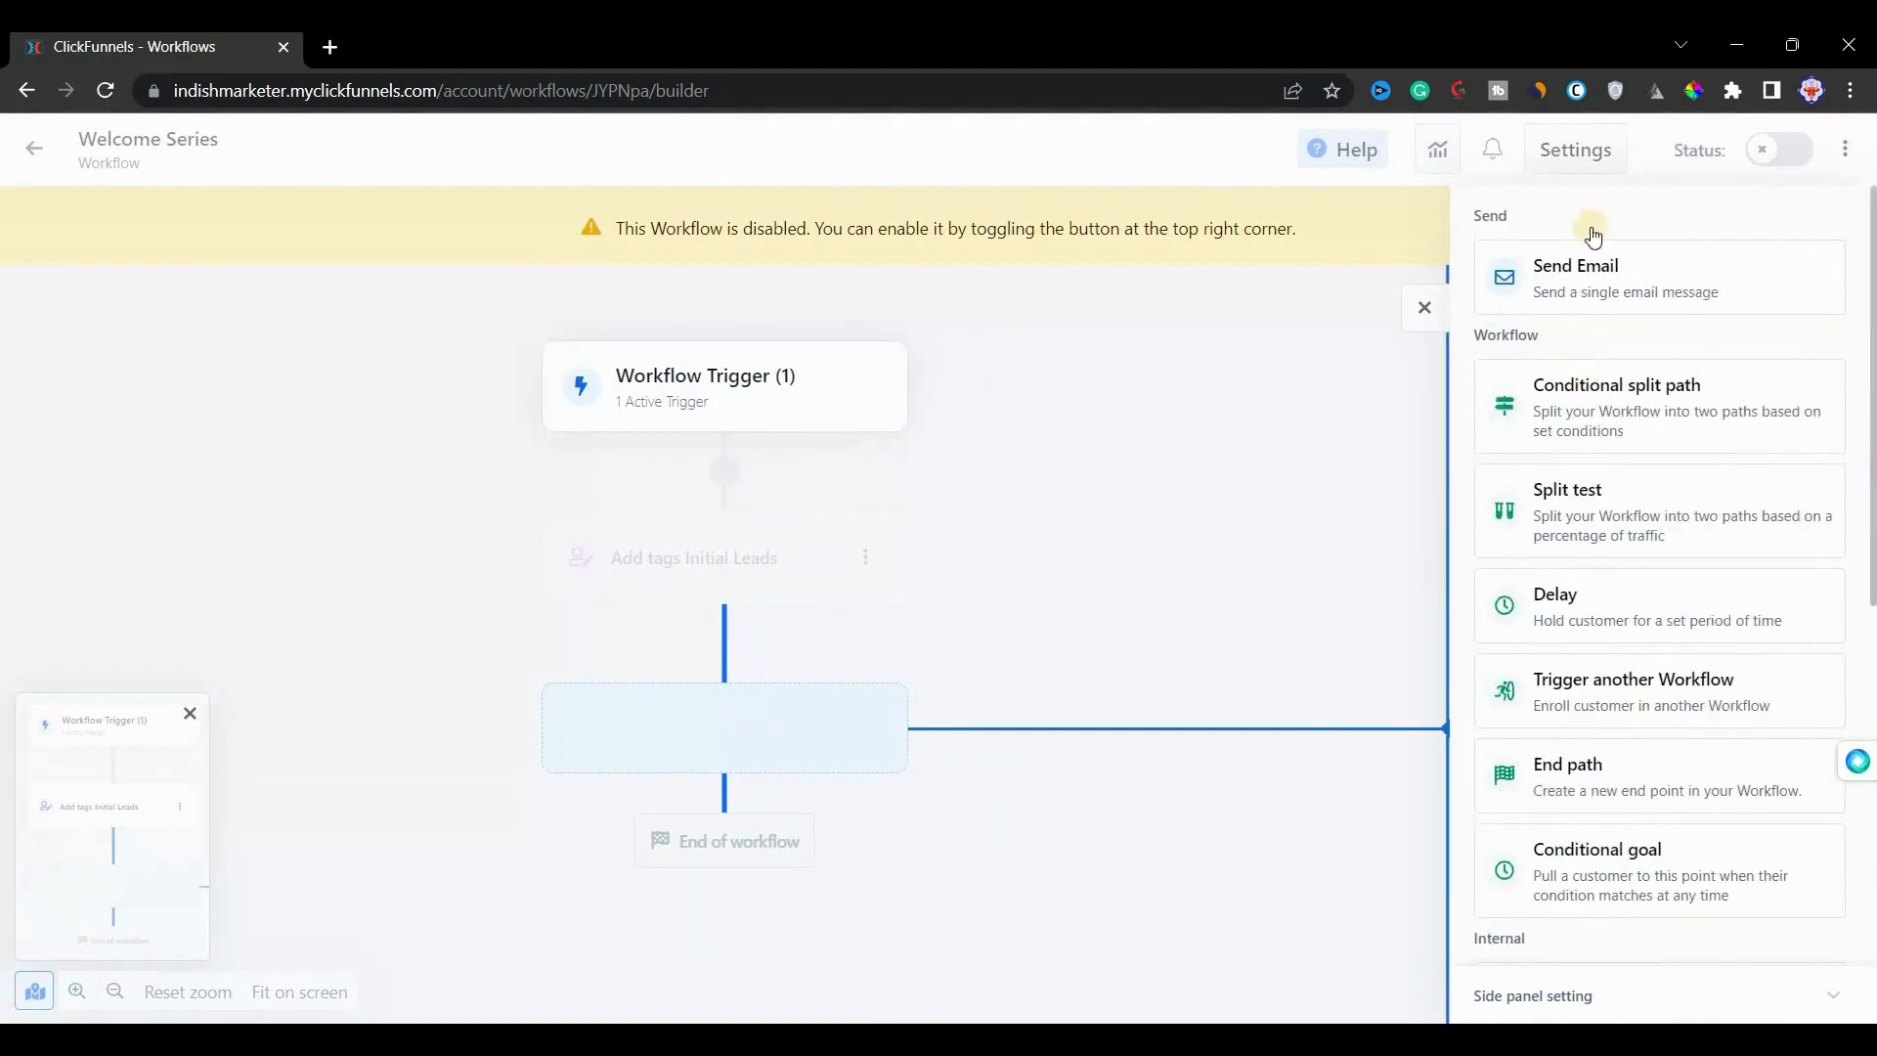
pyautogui.click(1561, 272)
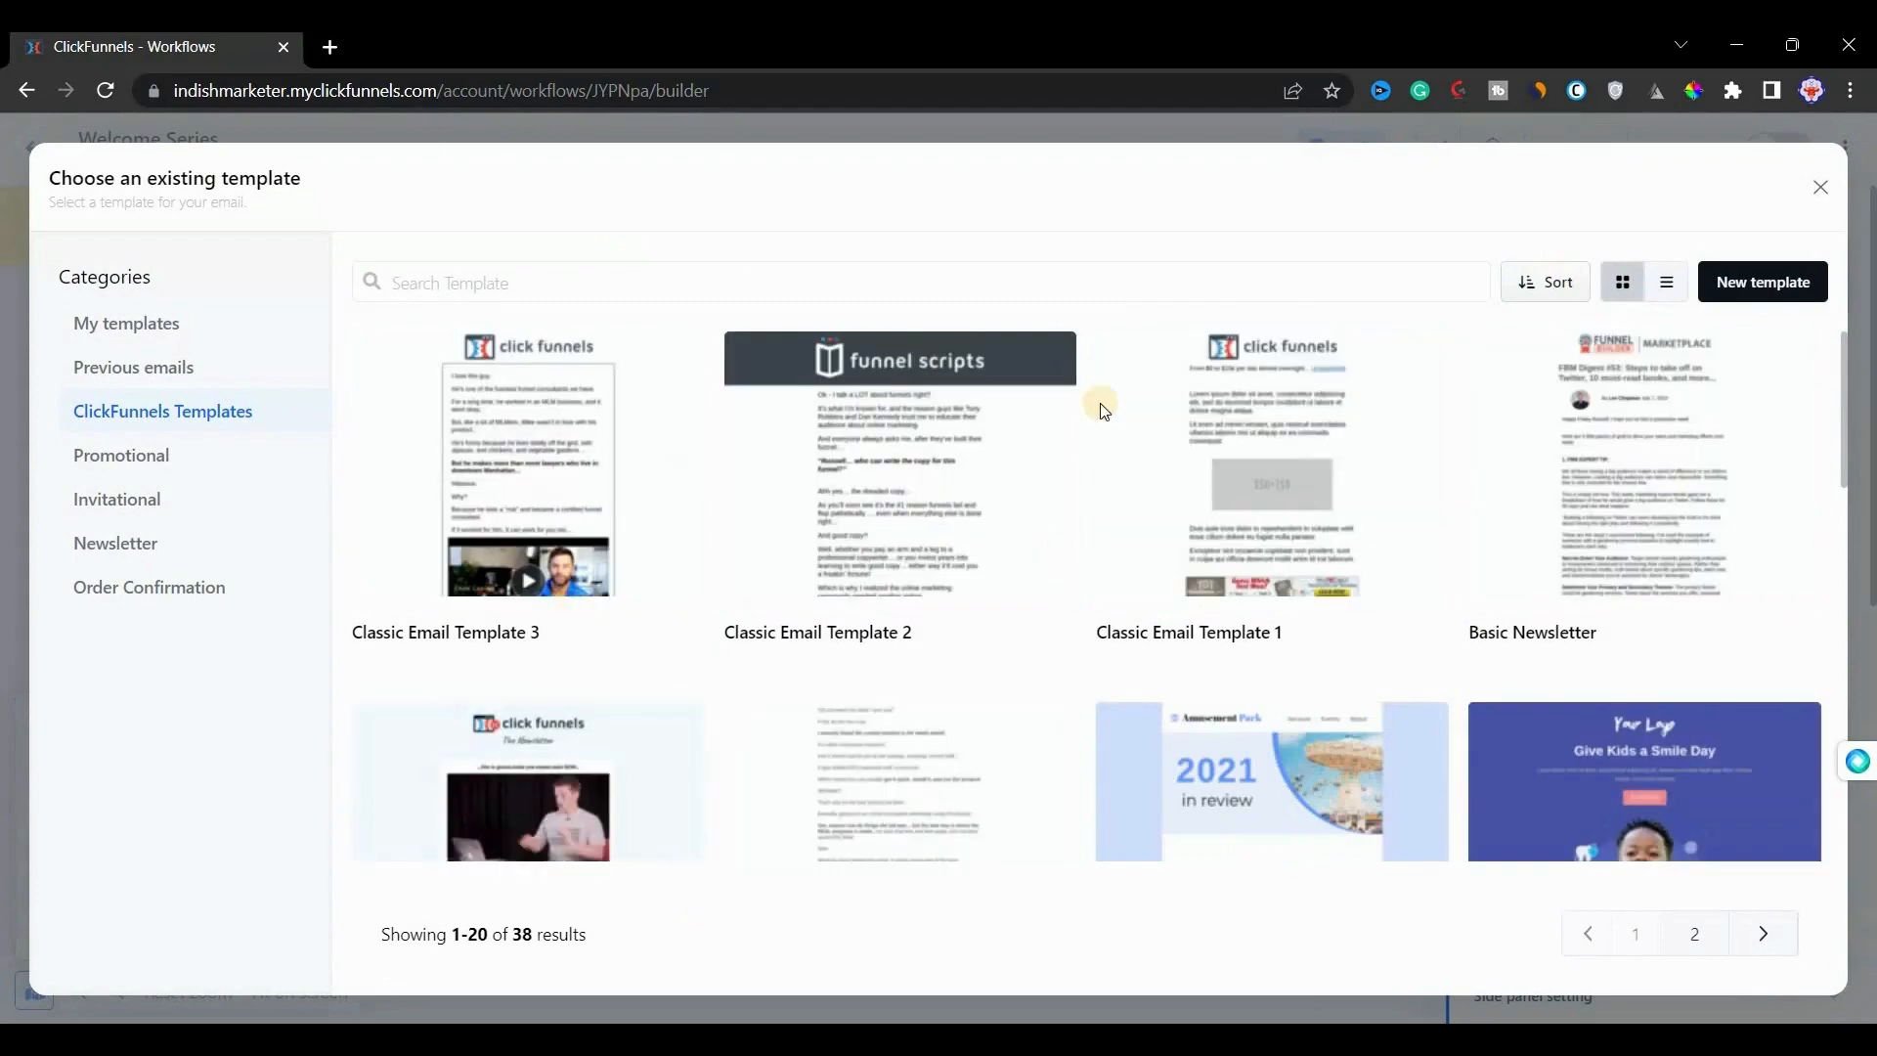
pyautogui.moveTo(1101, 409)
pyautogui.moveTo(574, 457)
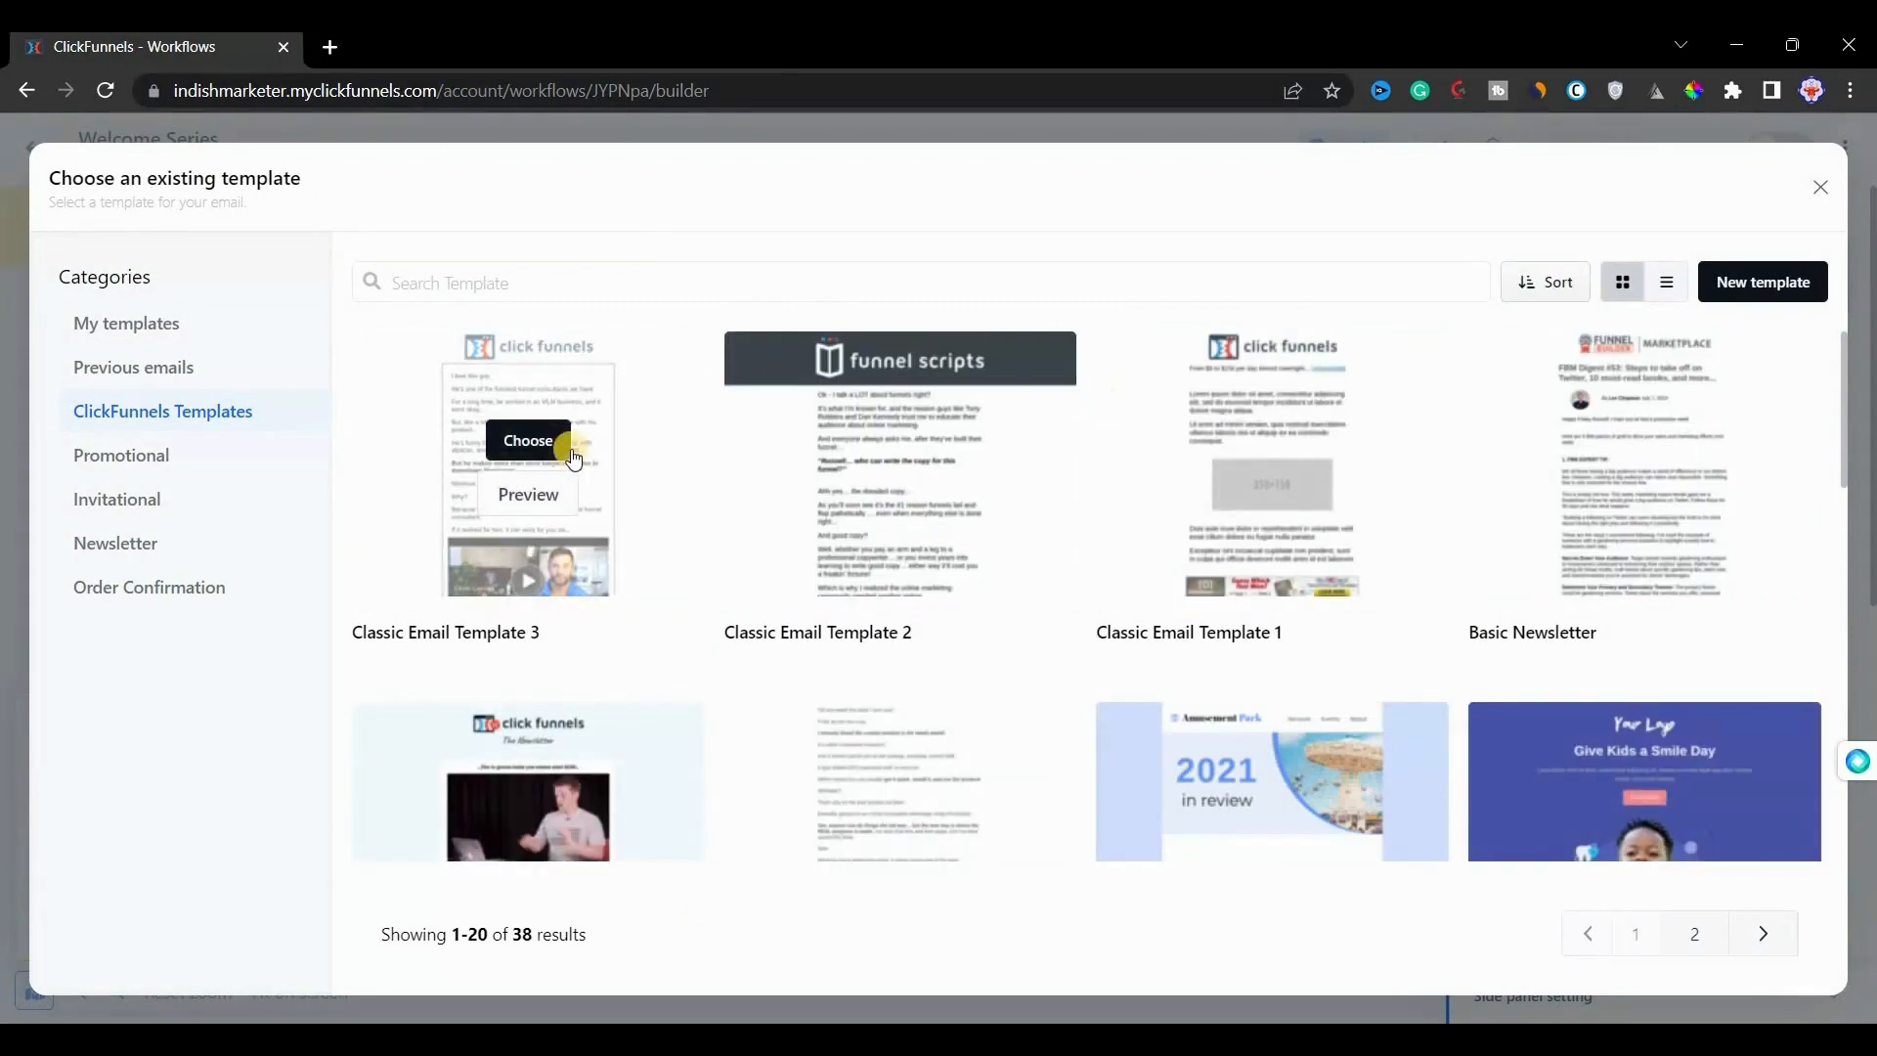
pyautogui.scroll(-3, 901, 481)
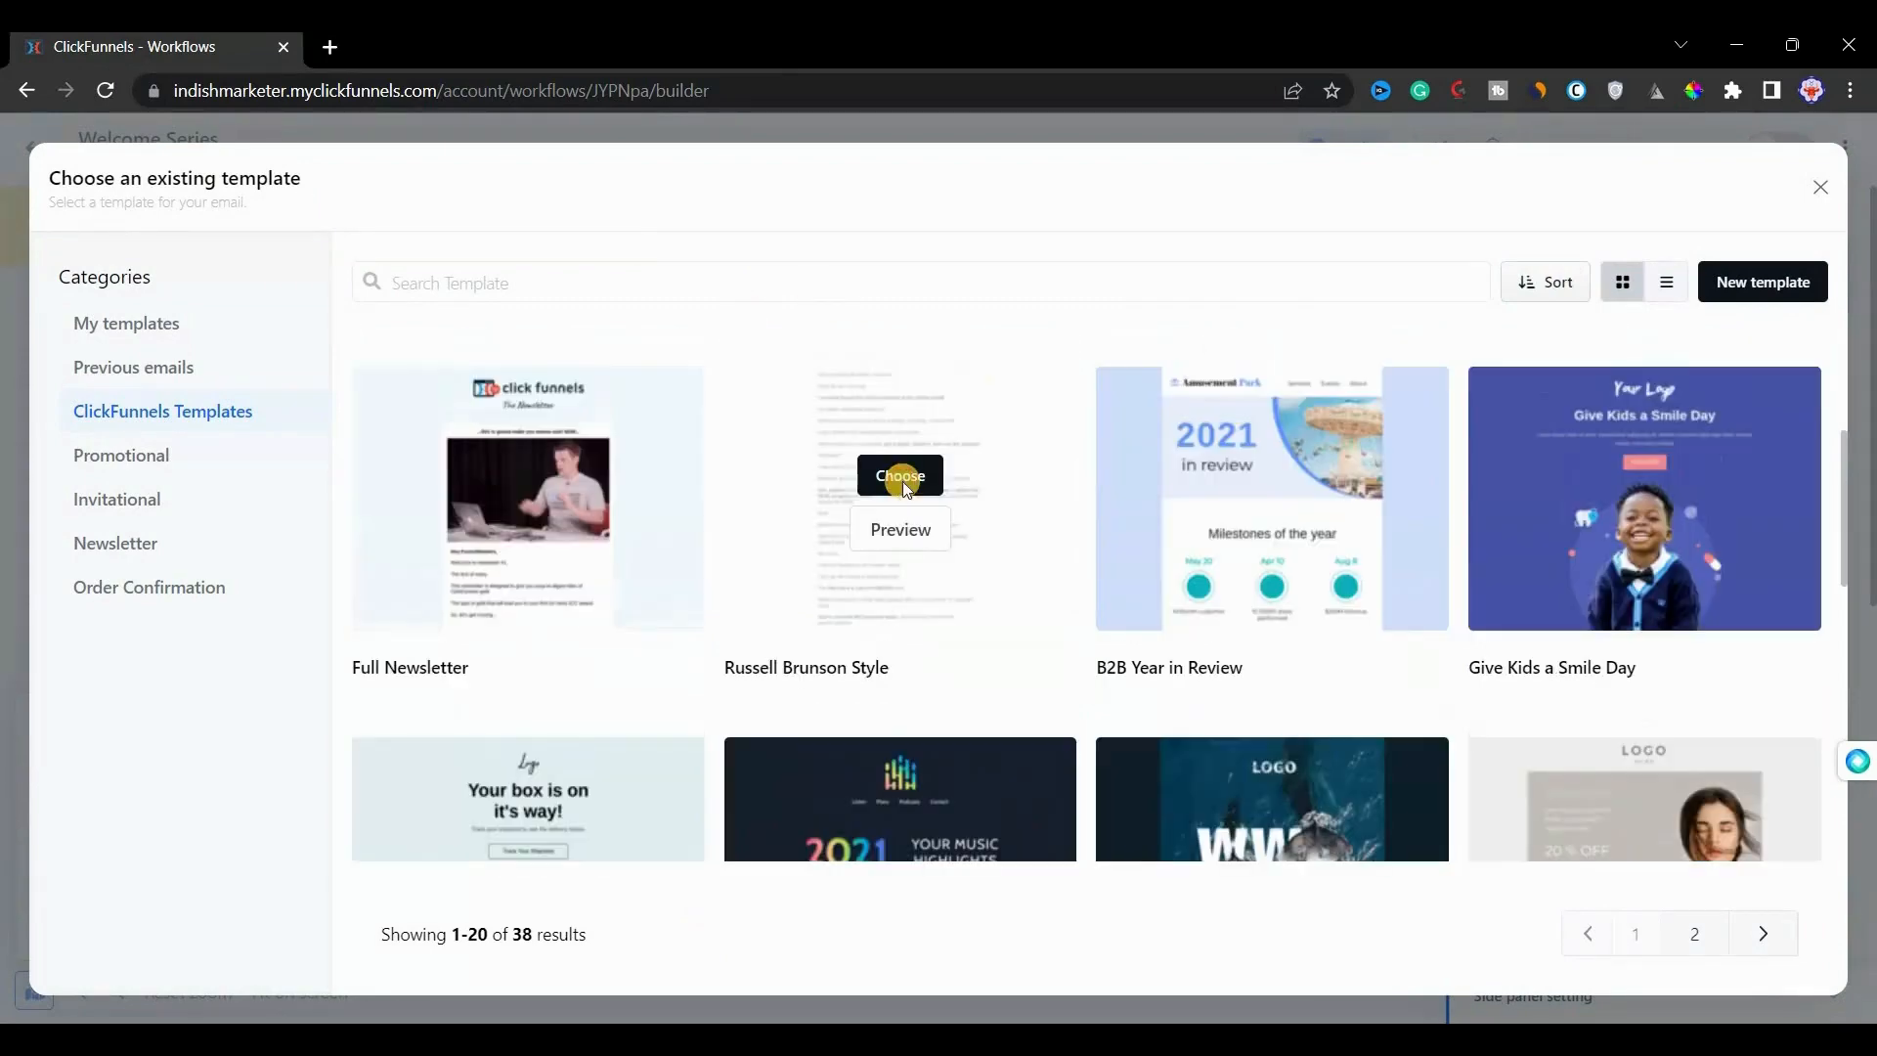
pyautogui.click(901, 481)
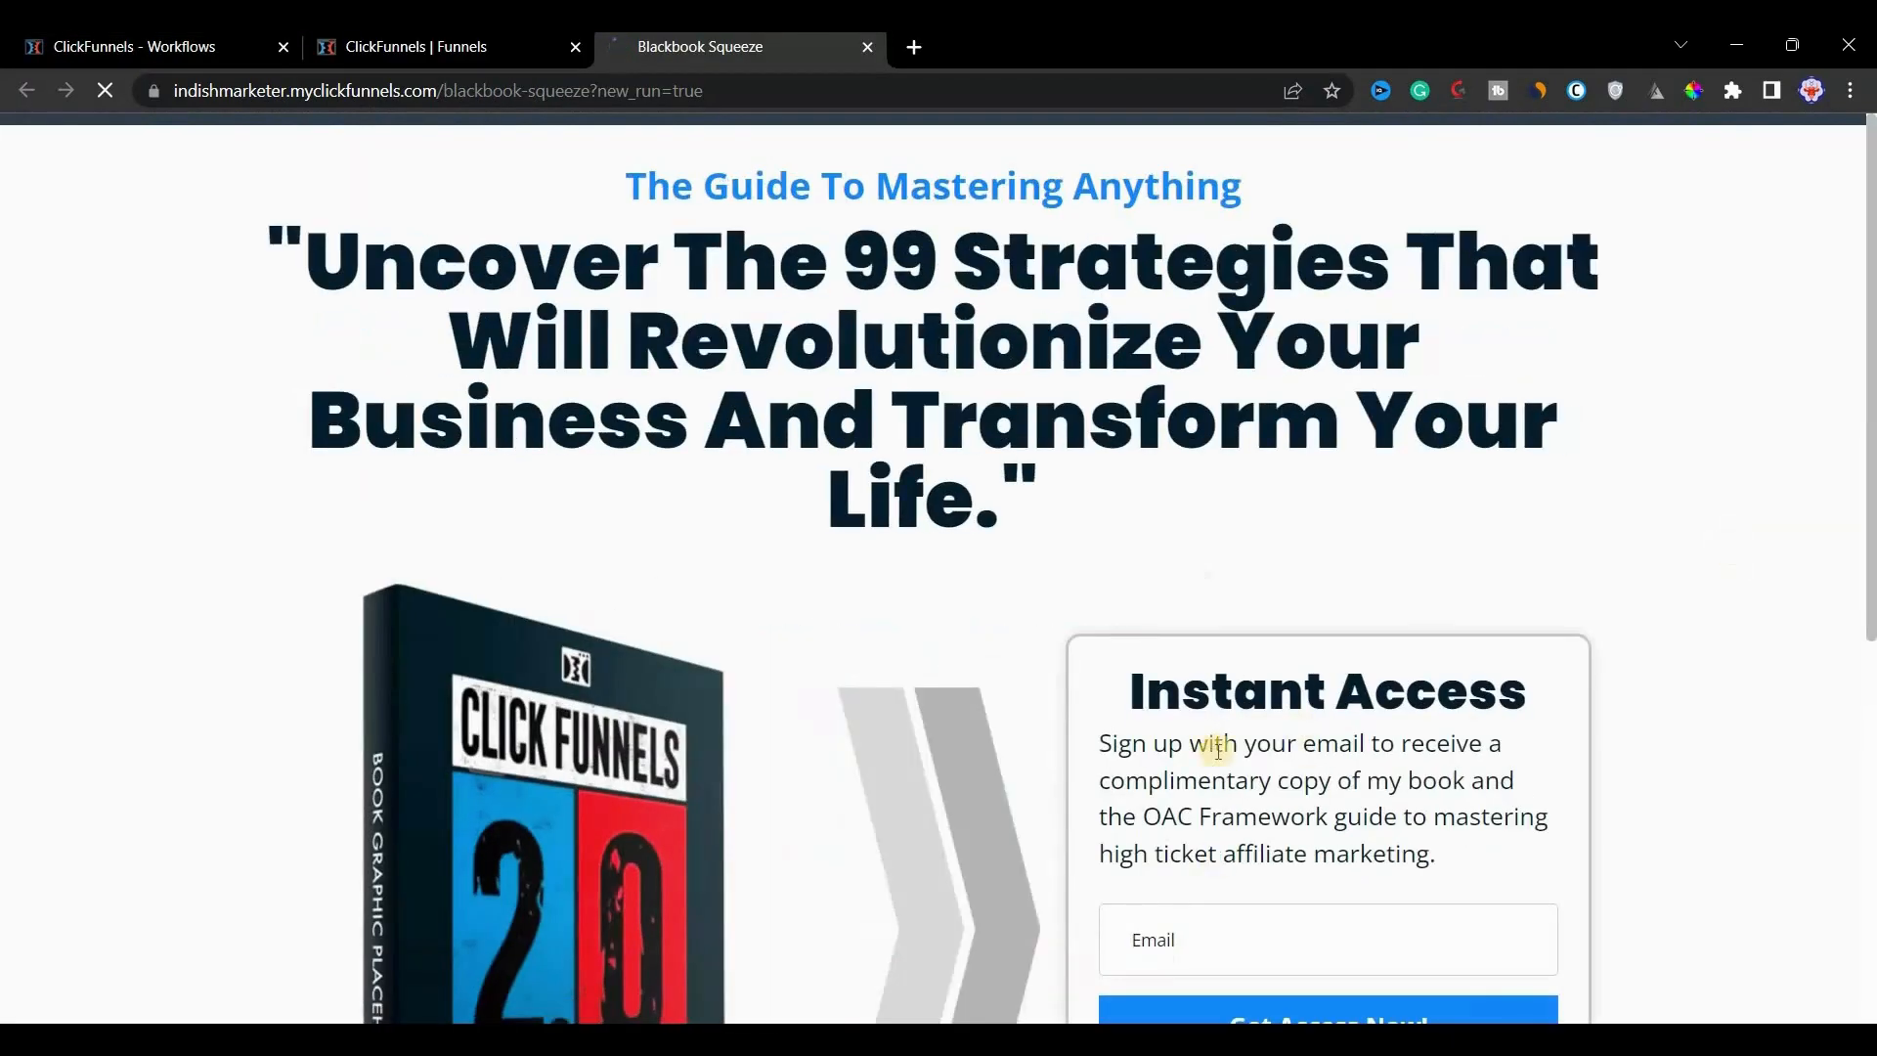
# Step: Paste the squeeze page text into Bing Chat and request a thank-you email for blackbook registrants
pyautogui.moveTo(1059, 702); pyautogui.dragTo(1582, 839)
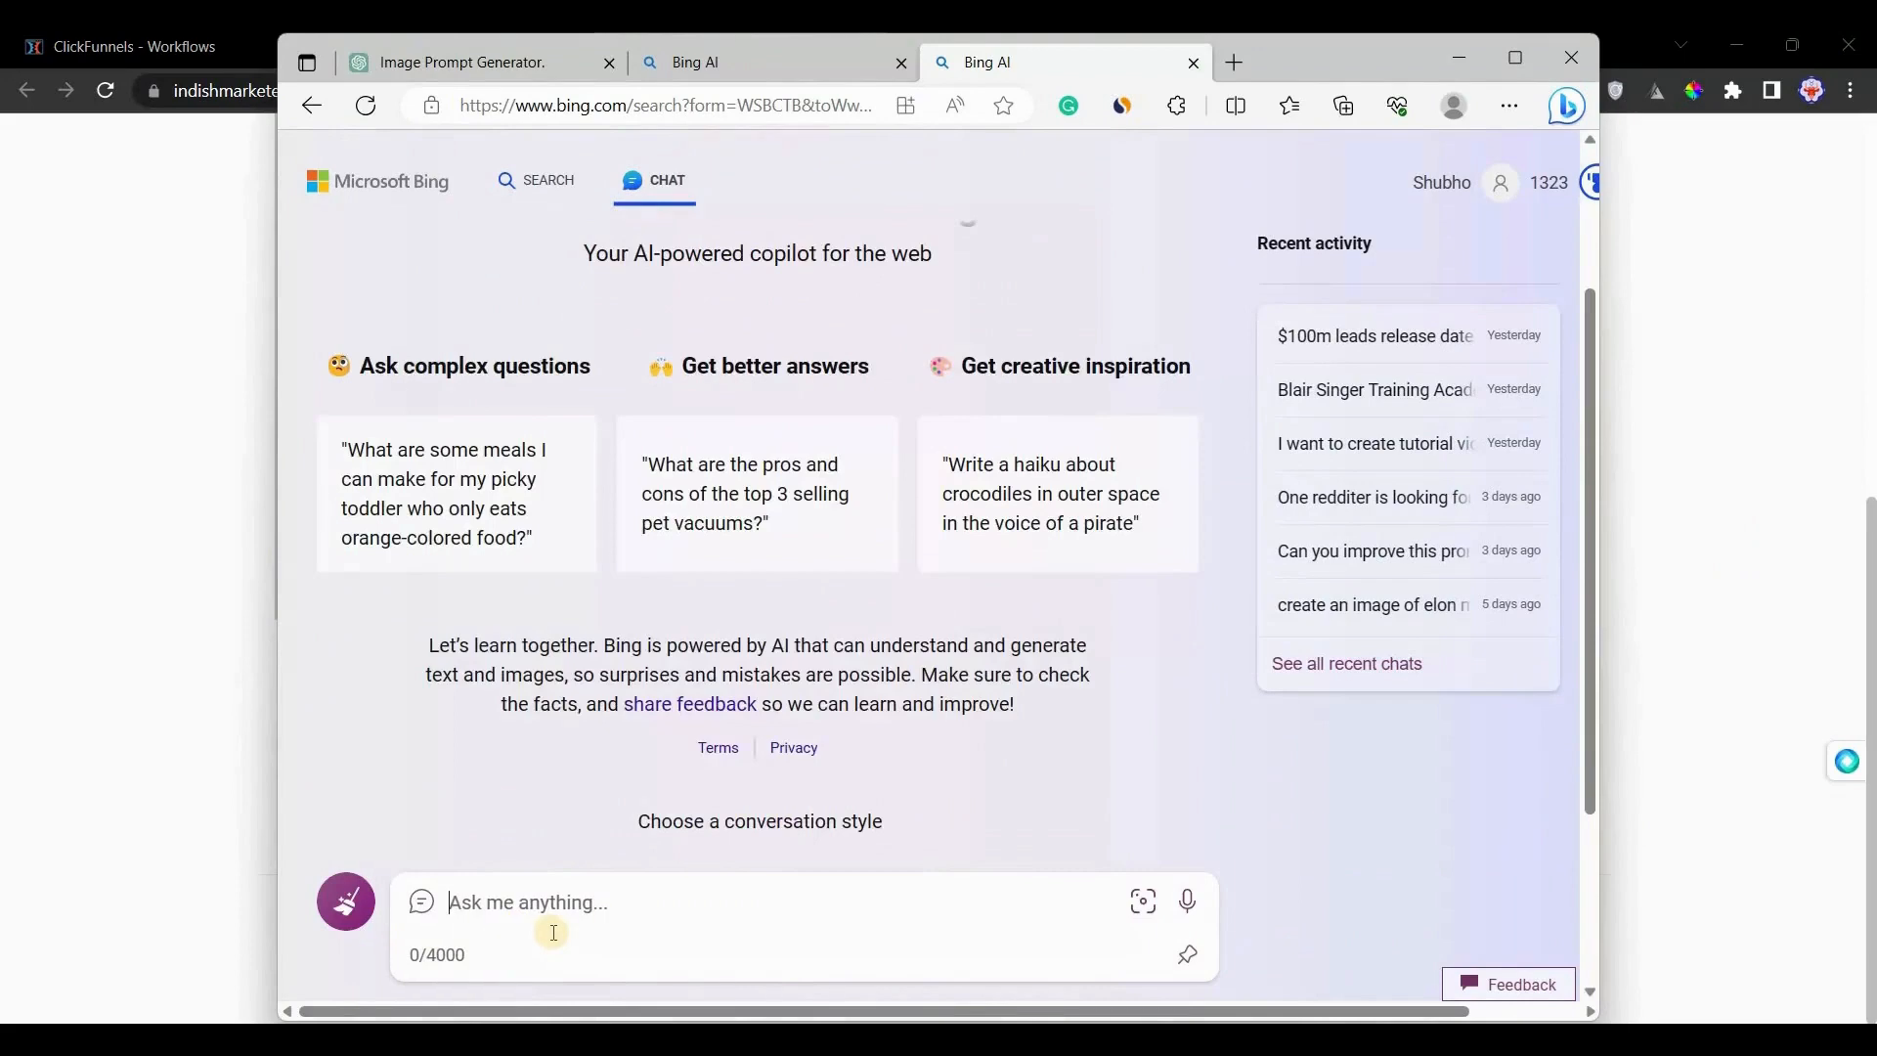
pyautogui.hotkey('ctrl', 'v')
pyautogui.scroll(1, 557, 851)
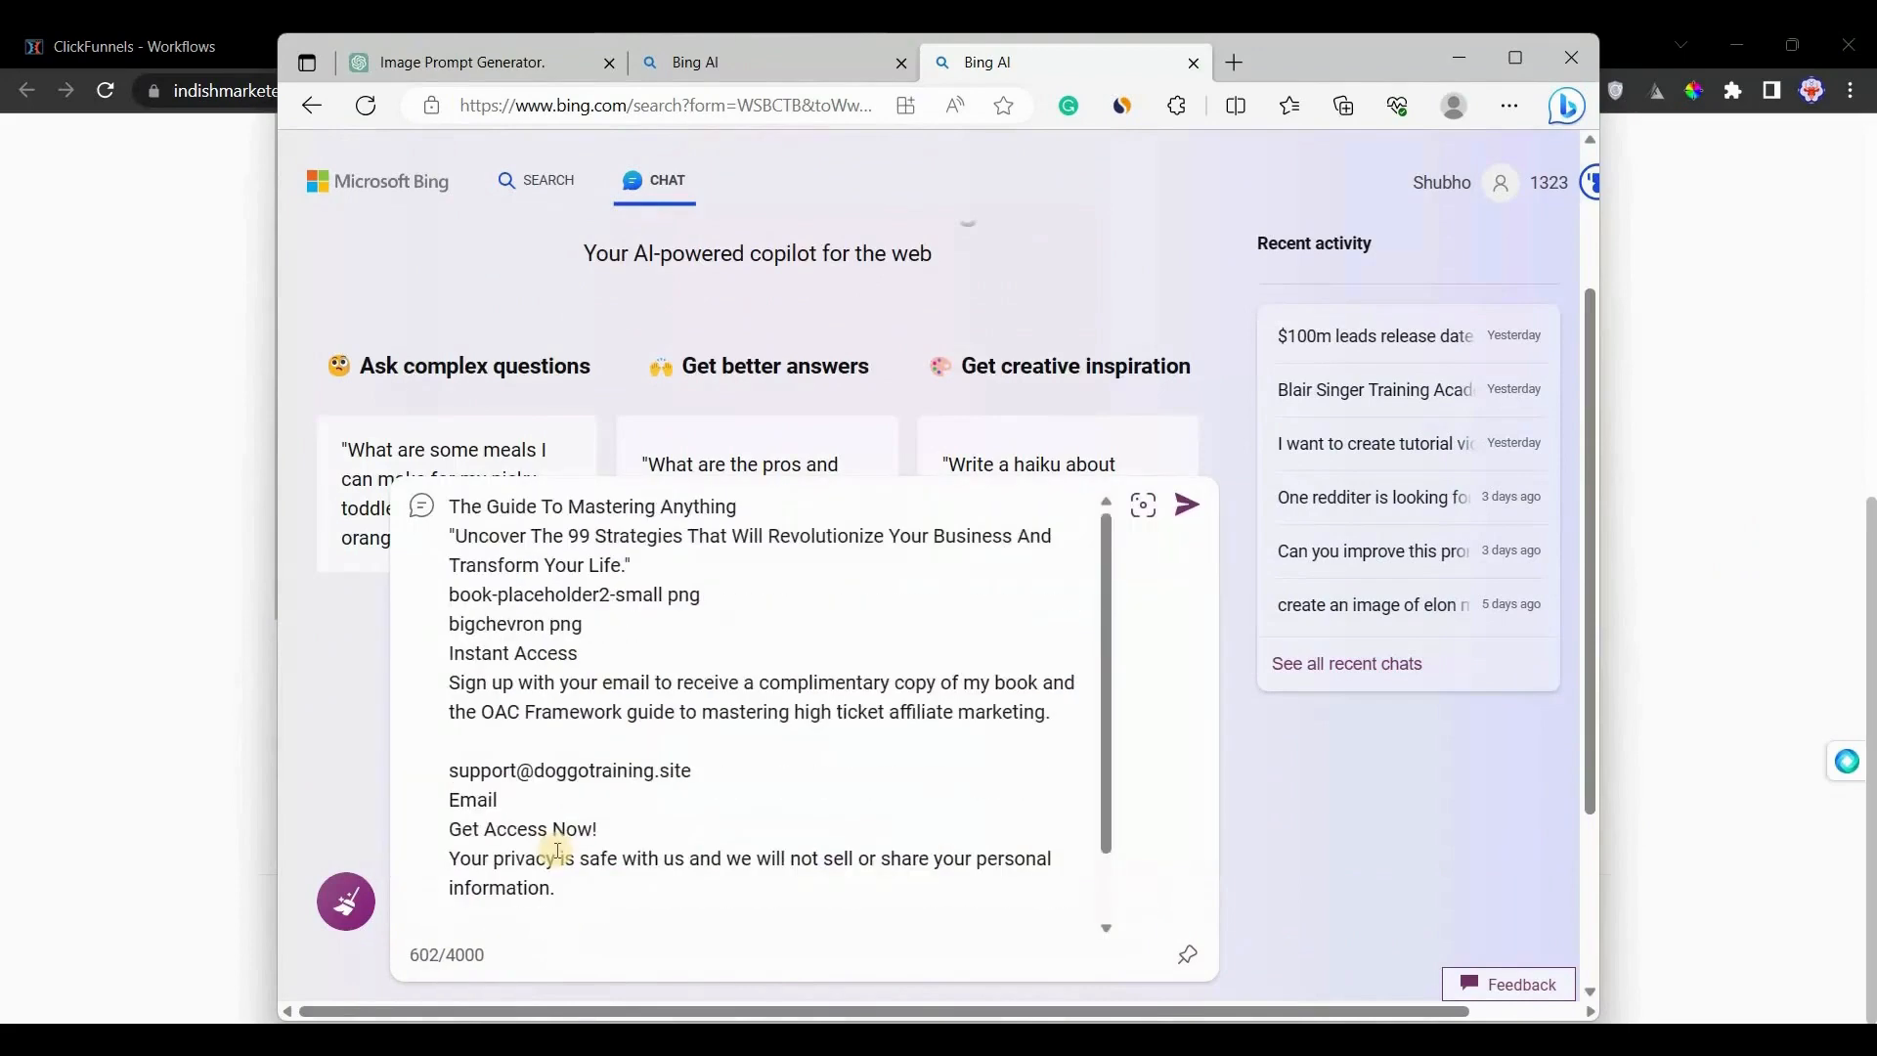
pyautogui.scroll(-1, 502, 792)
pyautogui.hotkey('shift', 'Return')
pyautogui.write('Write a thank you email to the subscribe')
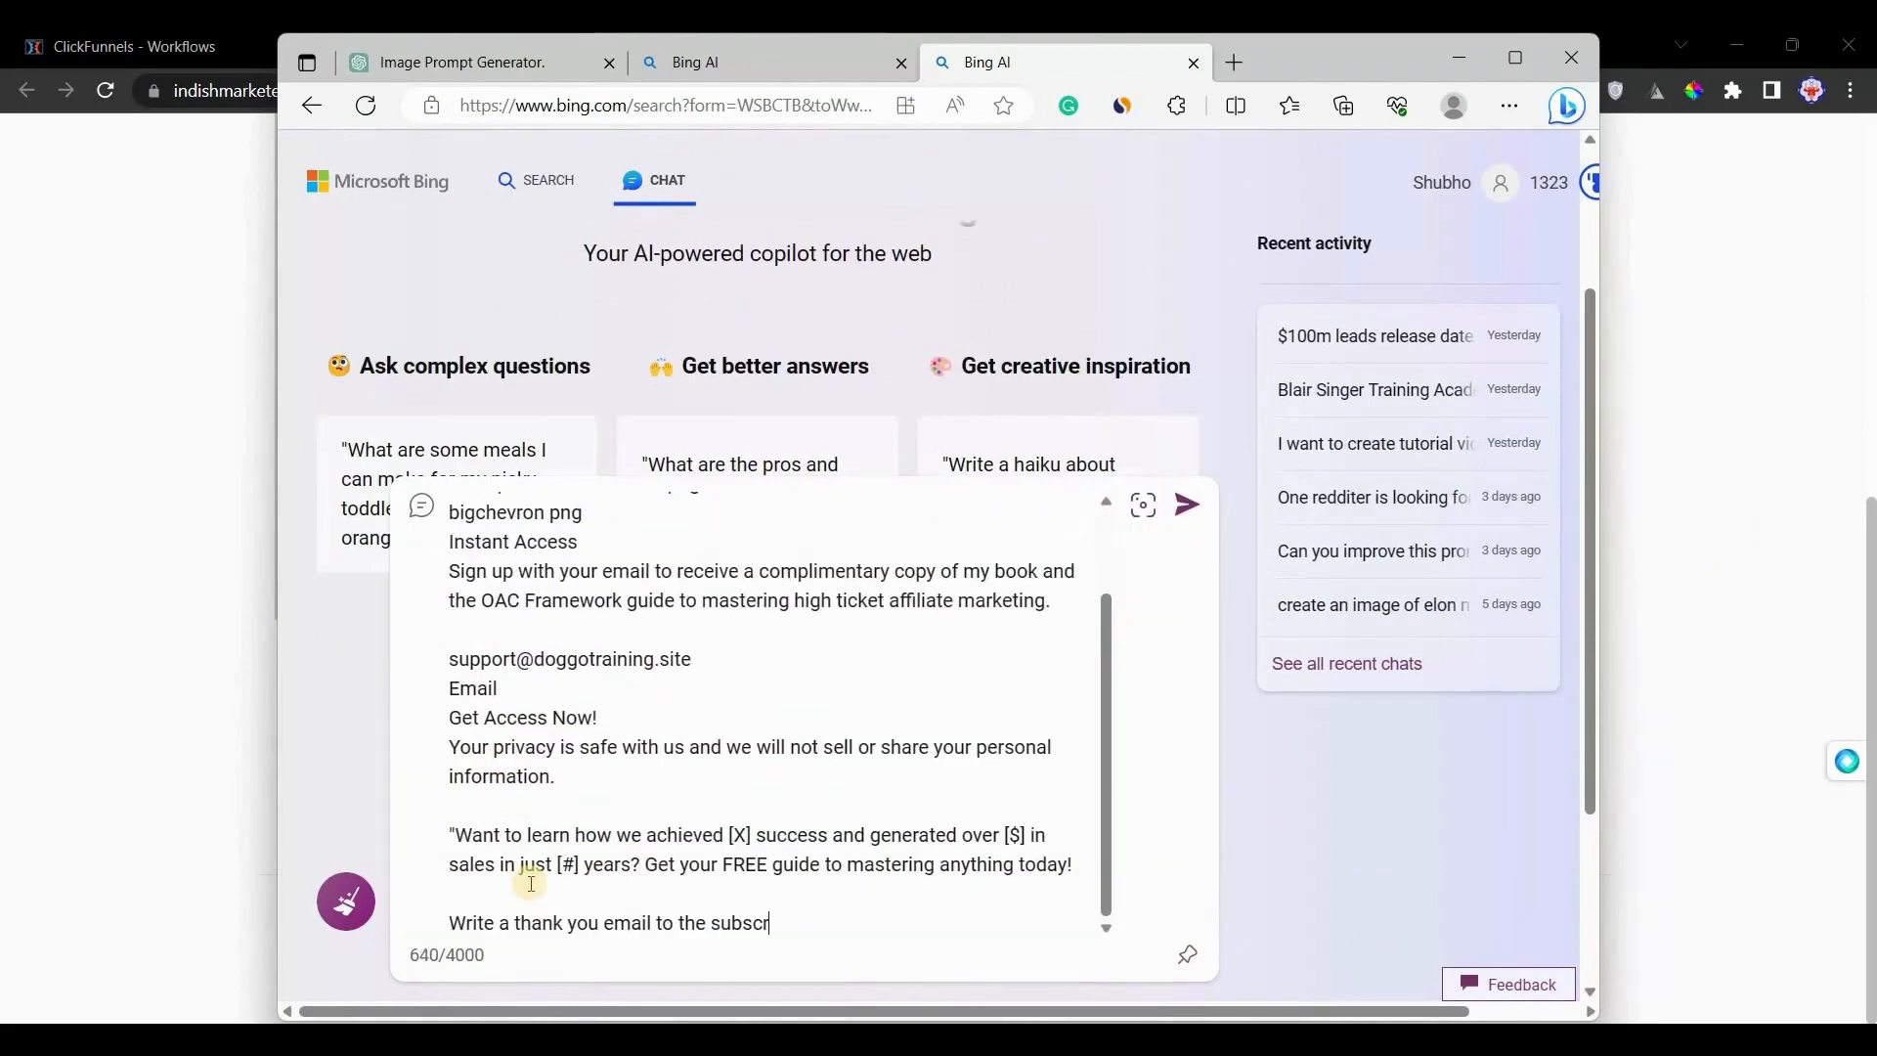
pyautogui.write('for registering for the free blackbook. Here is the guide:')
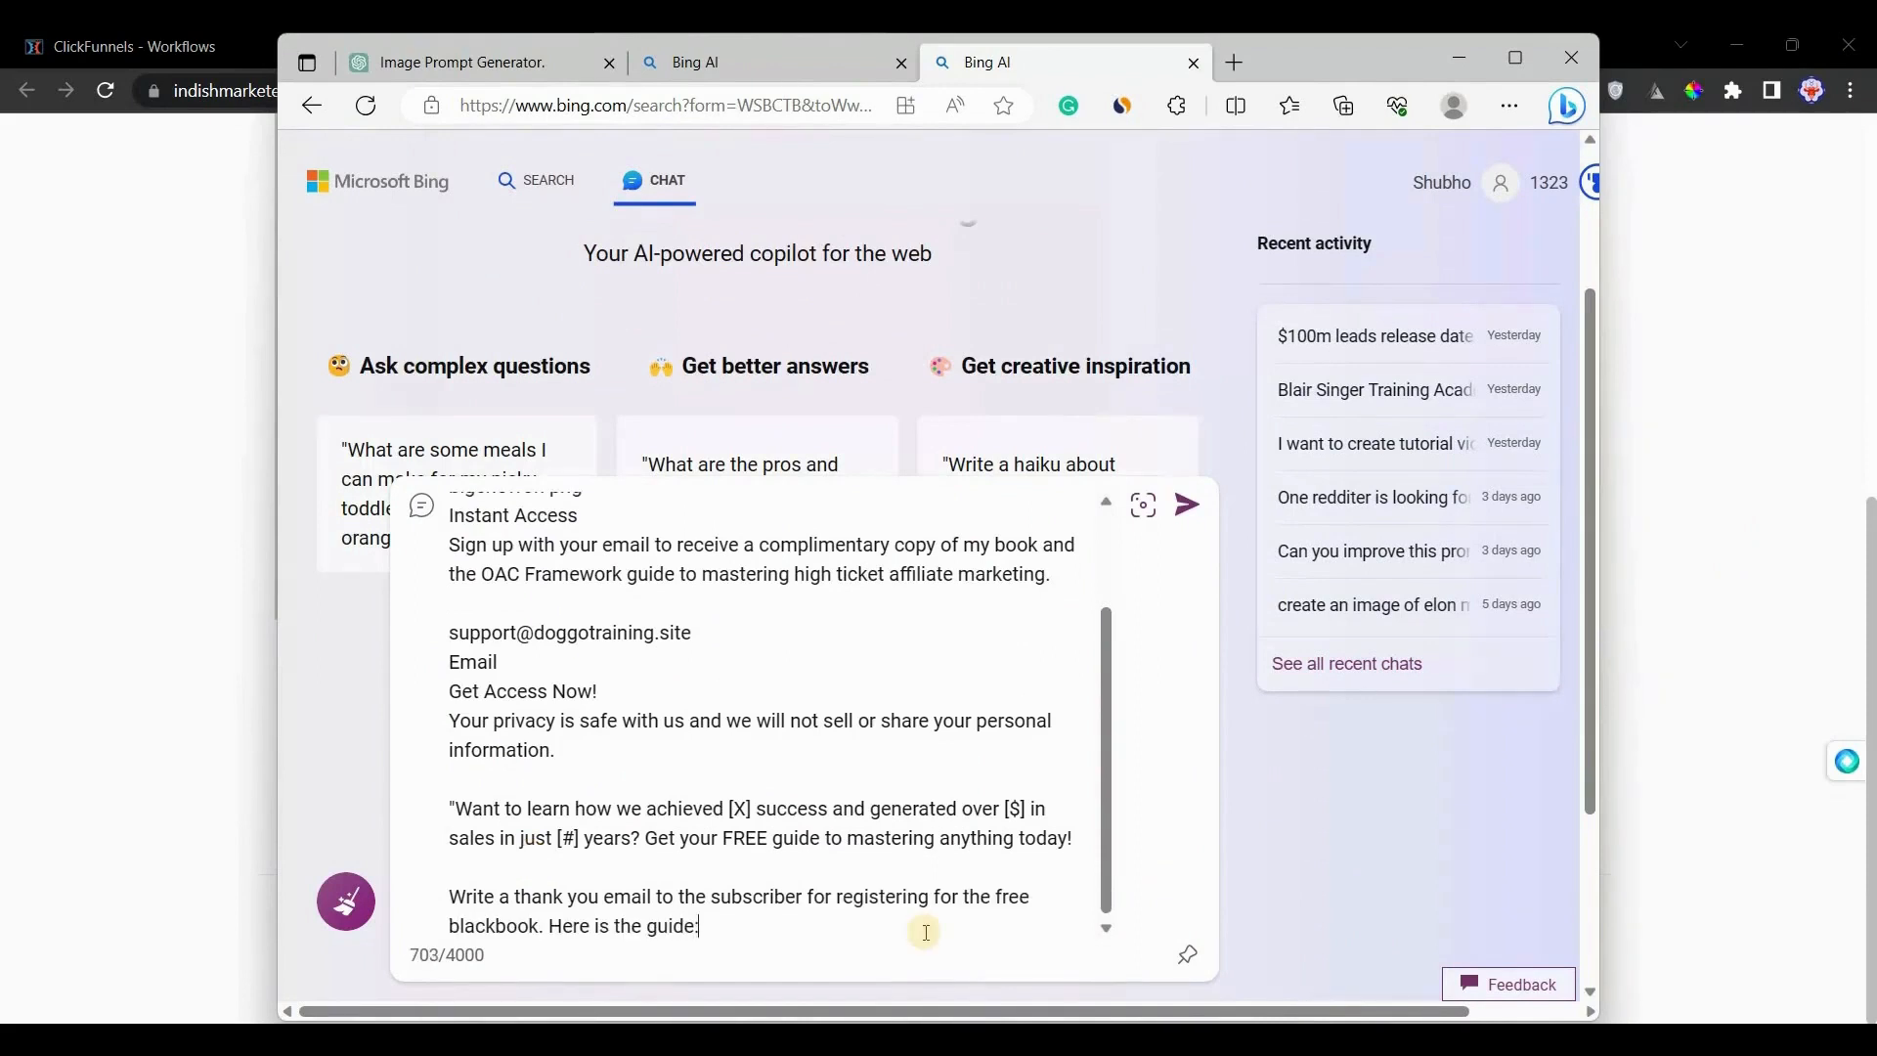
pyautogui.press('Return')
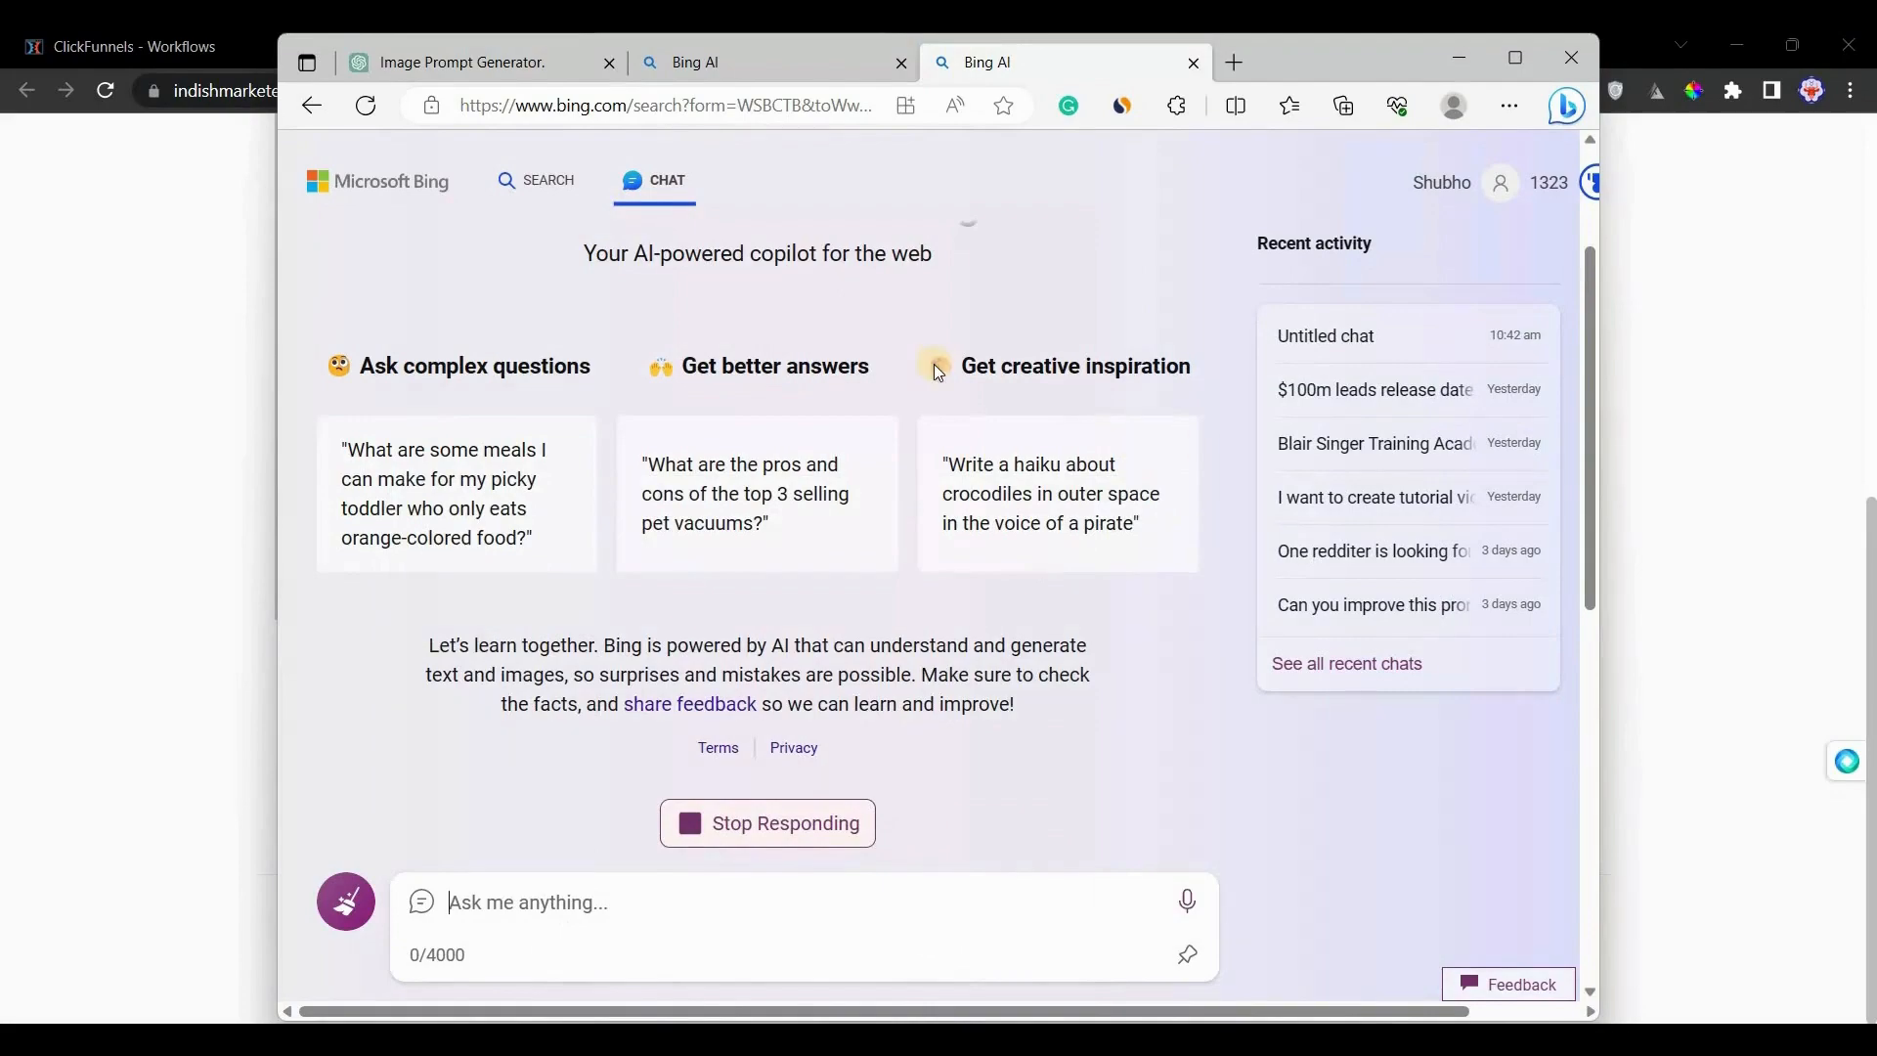
# Step: Expand the chat and highlight the drafted email's subject line
pyautogui.click(1517, 54)
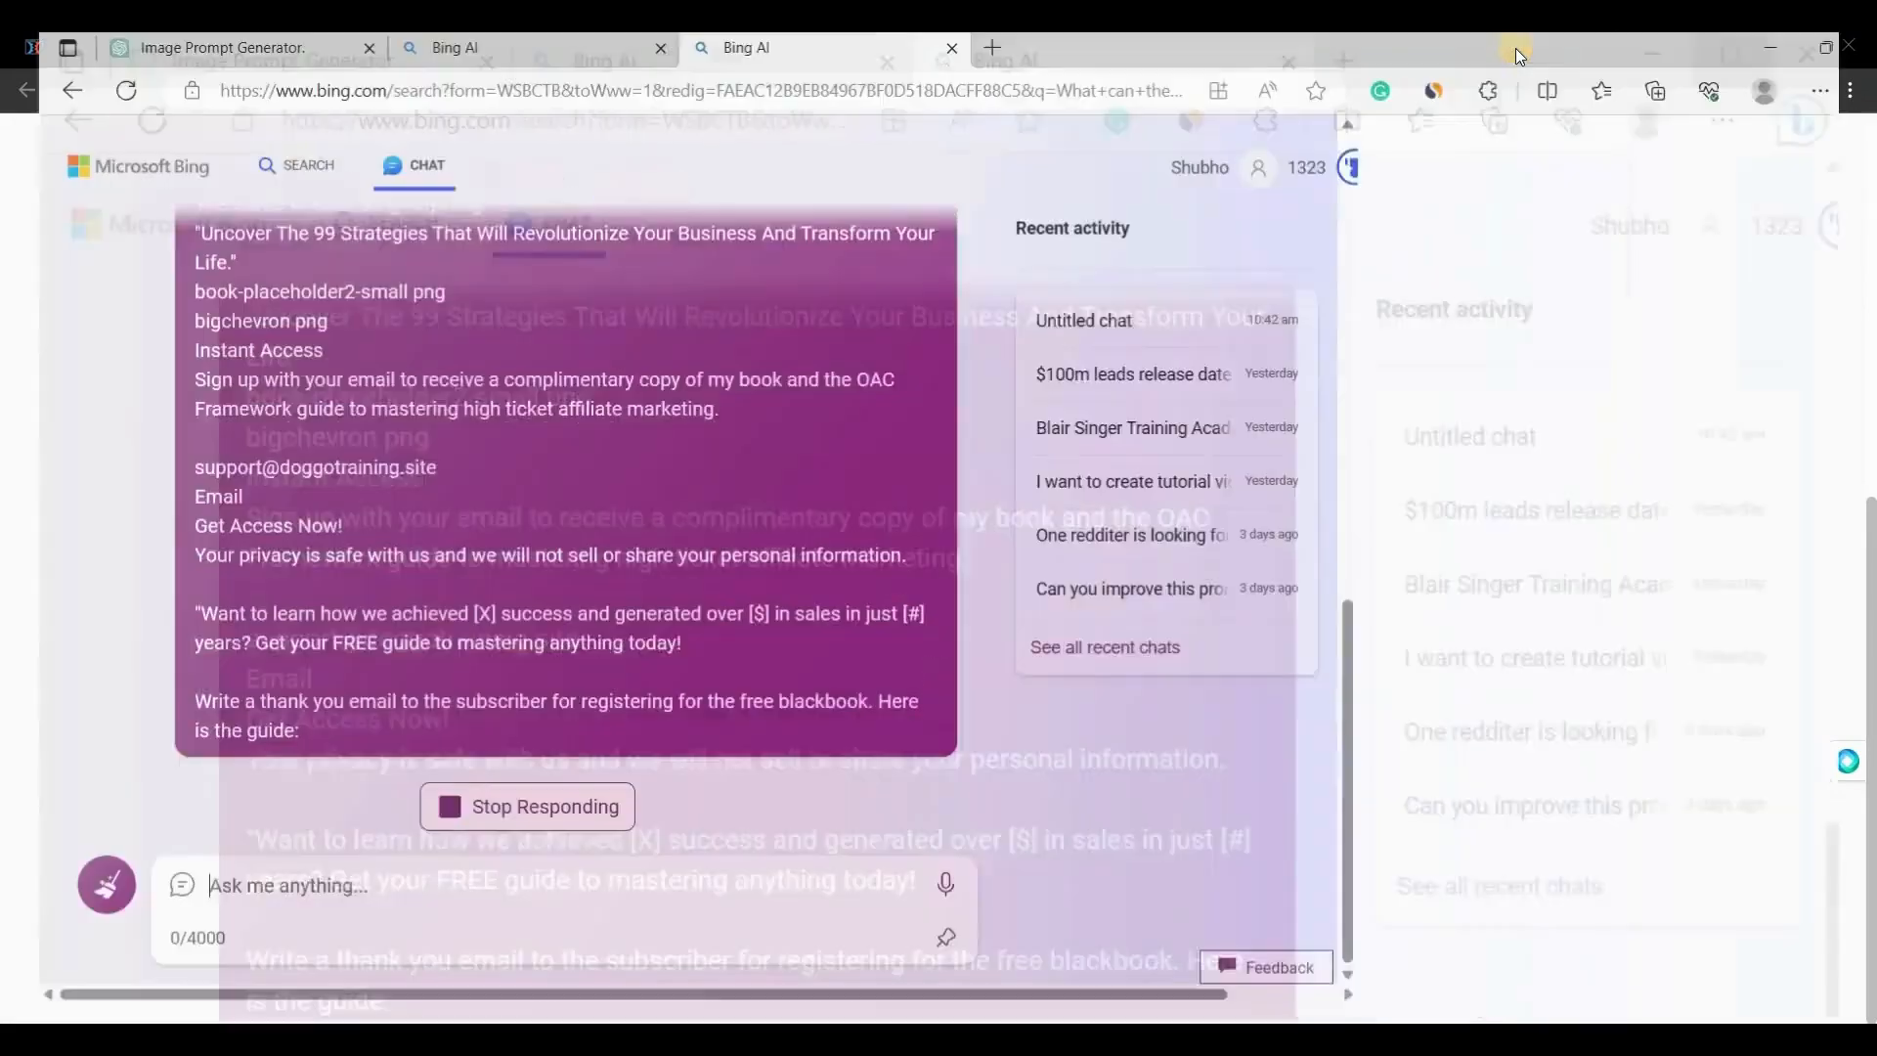
pyautogui.scroll(1, 516, 662)
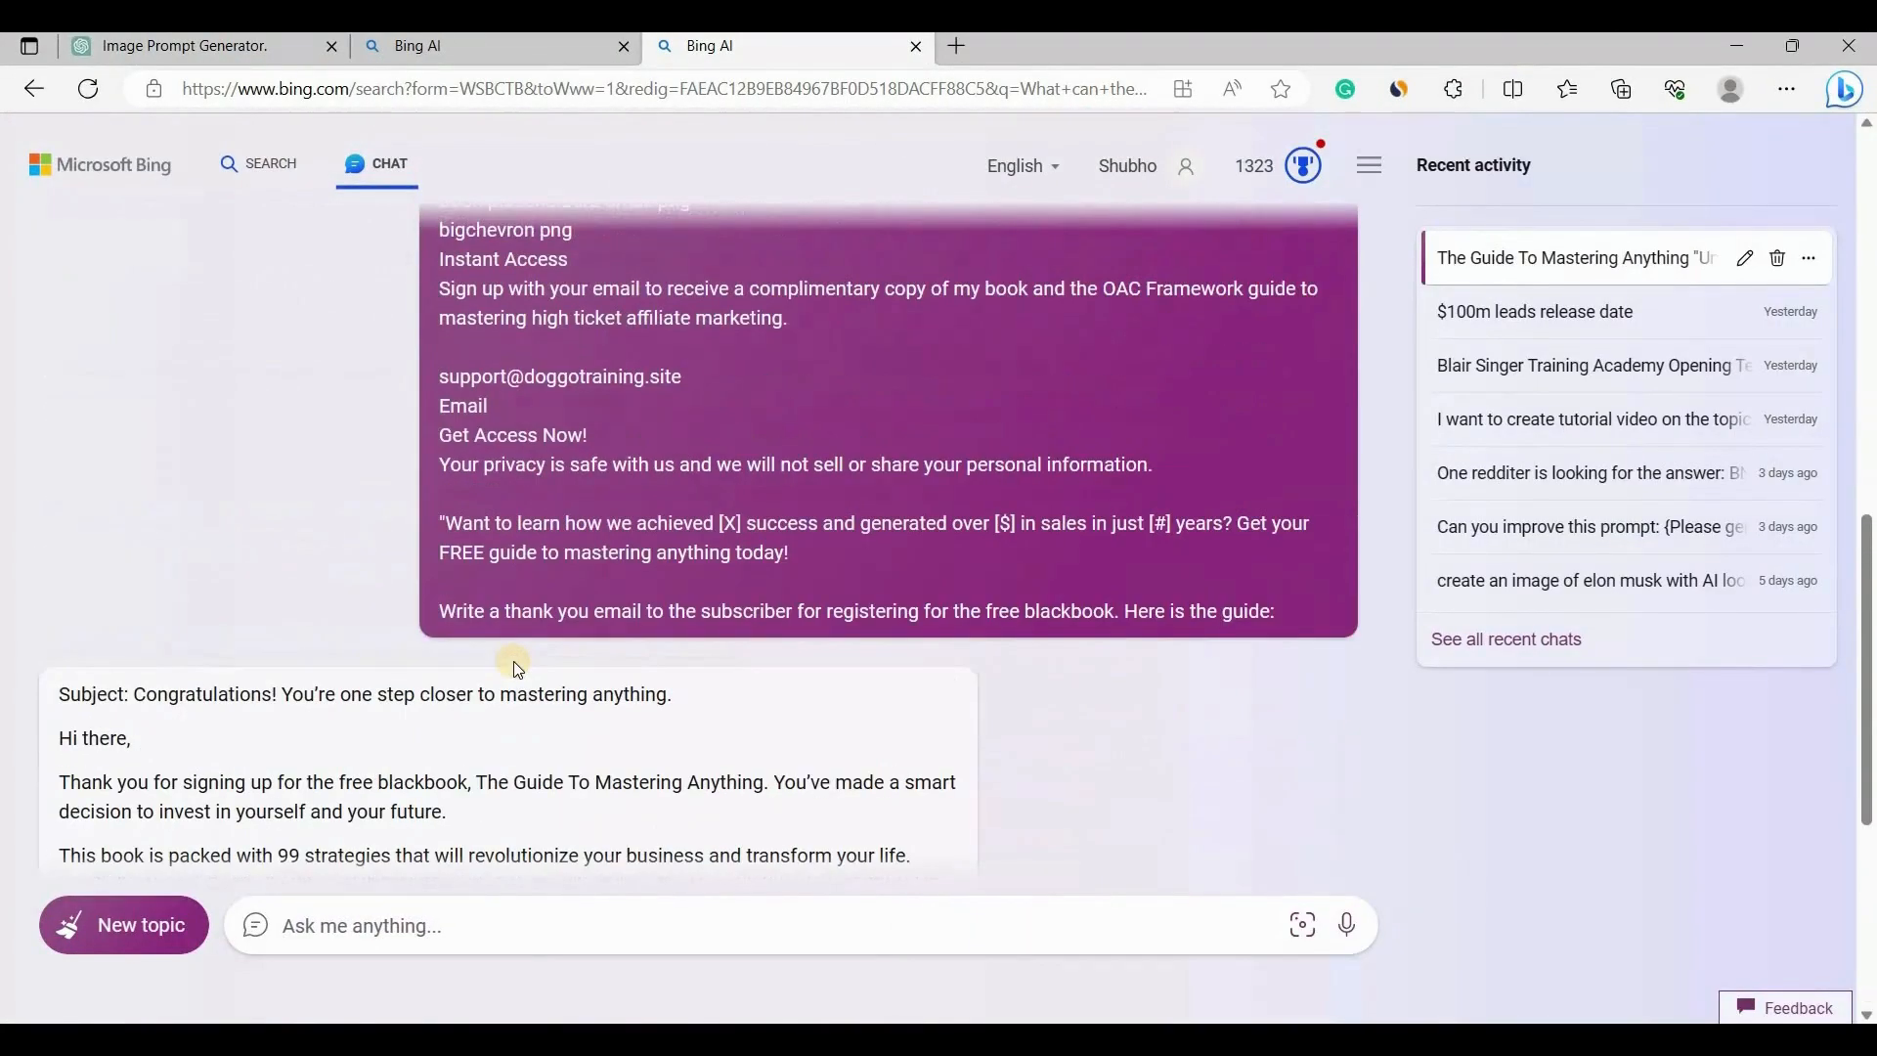
pyautogui.scroll(-3, 514, 665)
pyautogui.moveTo(134, 400); pyautogui.dragTo(695, 380)
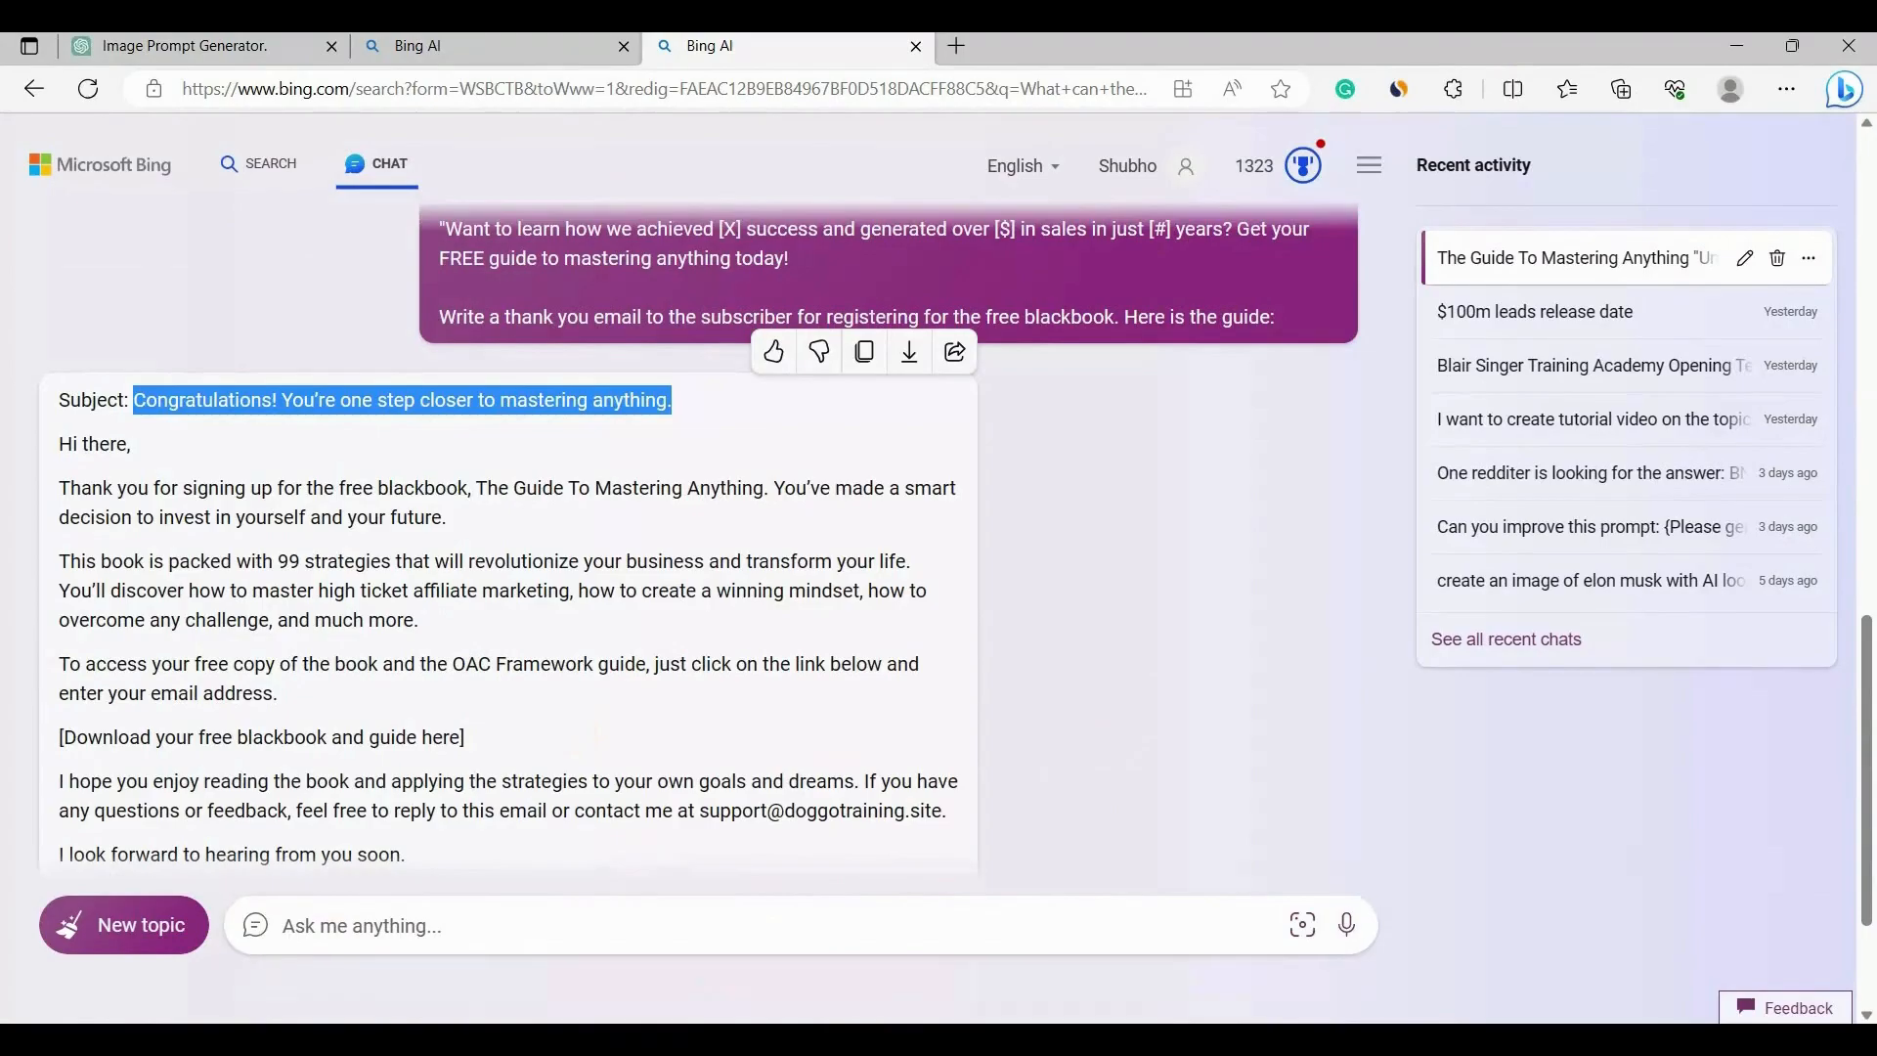
# Step: Paste the Bing-generated subject line into the email step's subject field
pyautogui.click(719, 1039)
pyautogui.click(161, 49)
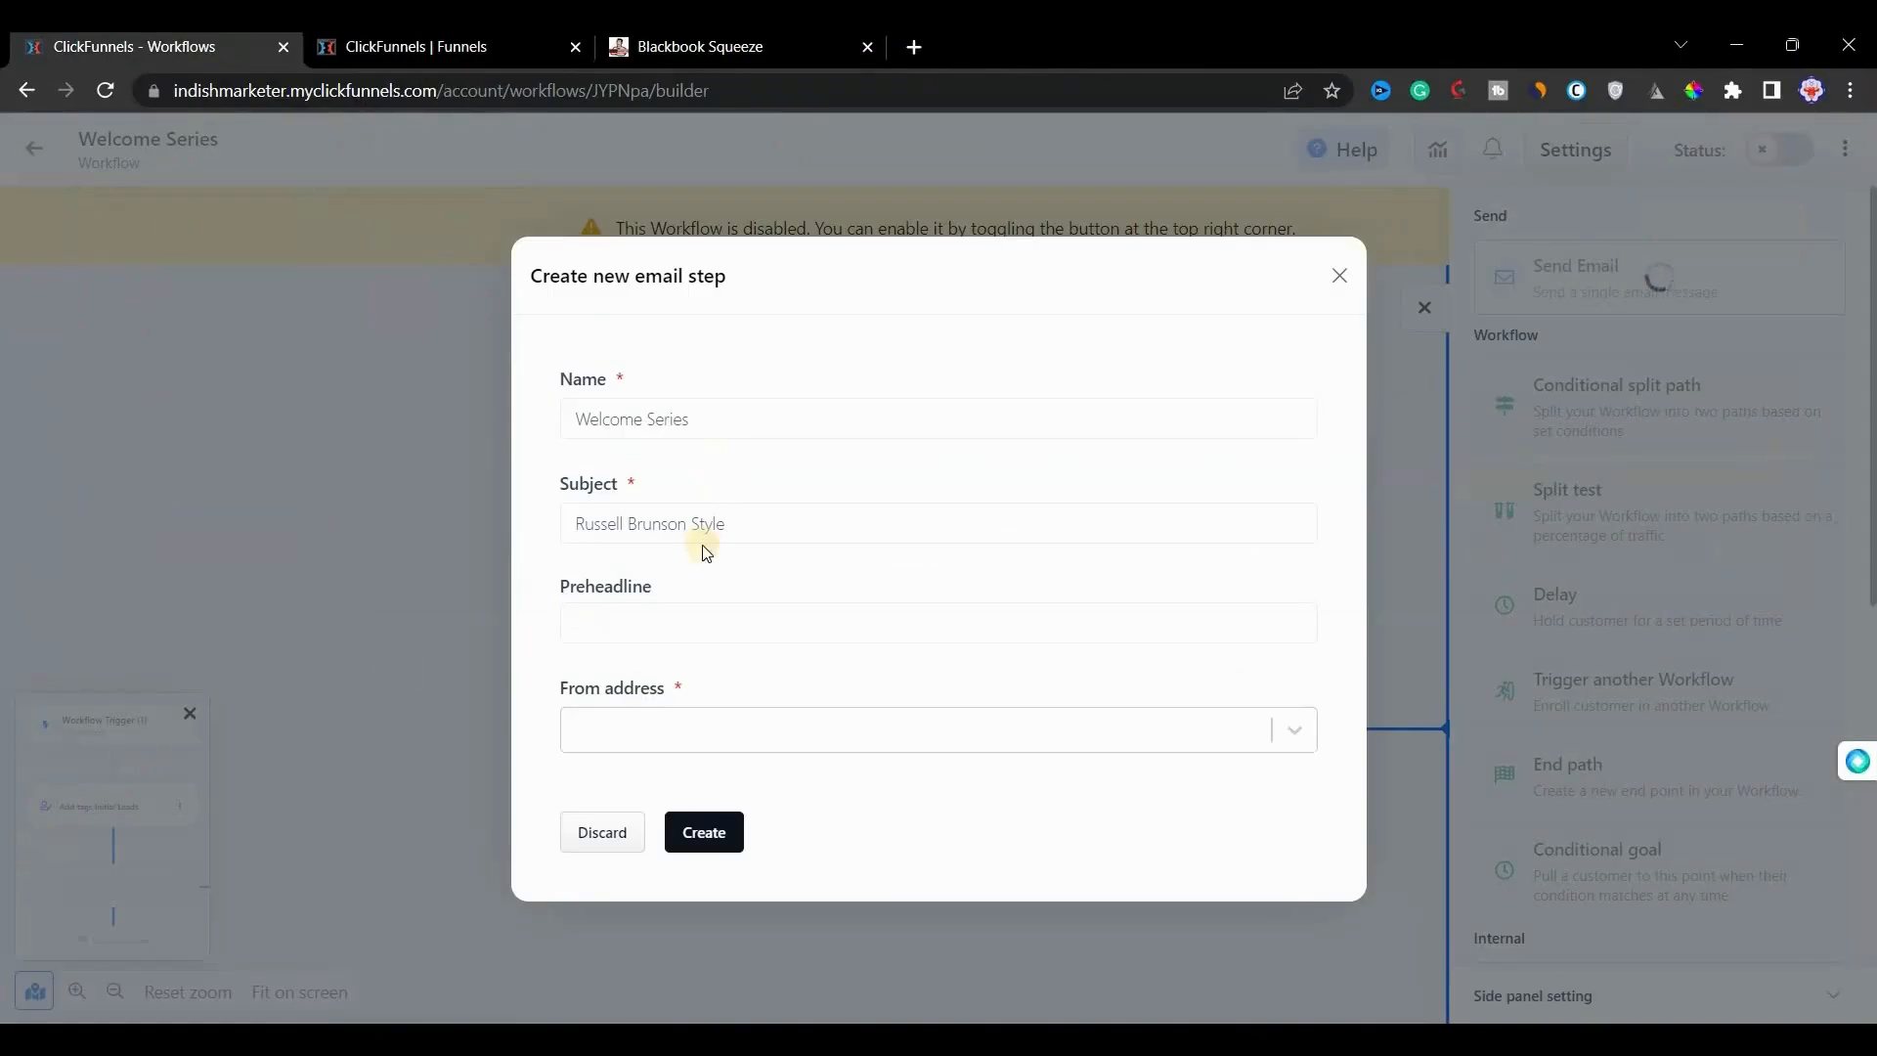
pyautogui.click(736, 518)
pyautogui.write("Congratulations! You're one step closer to mastering anything.")
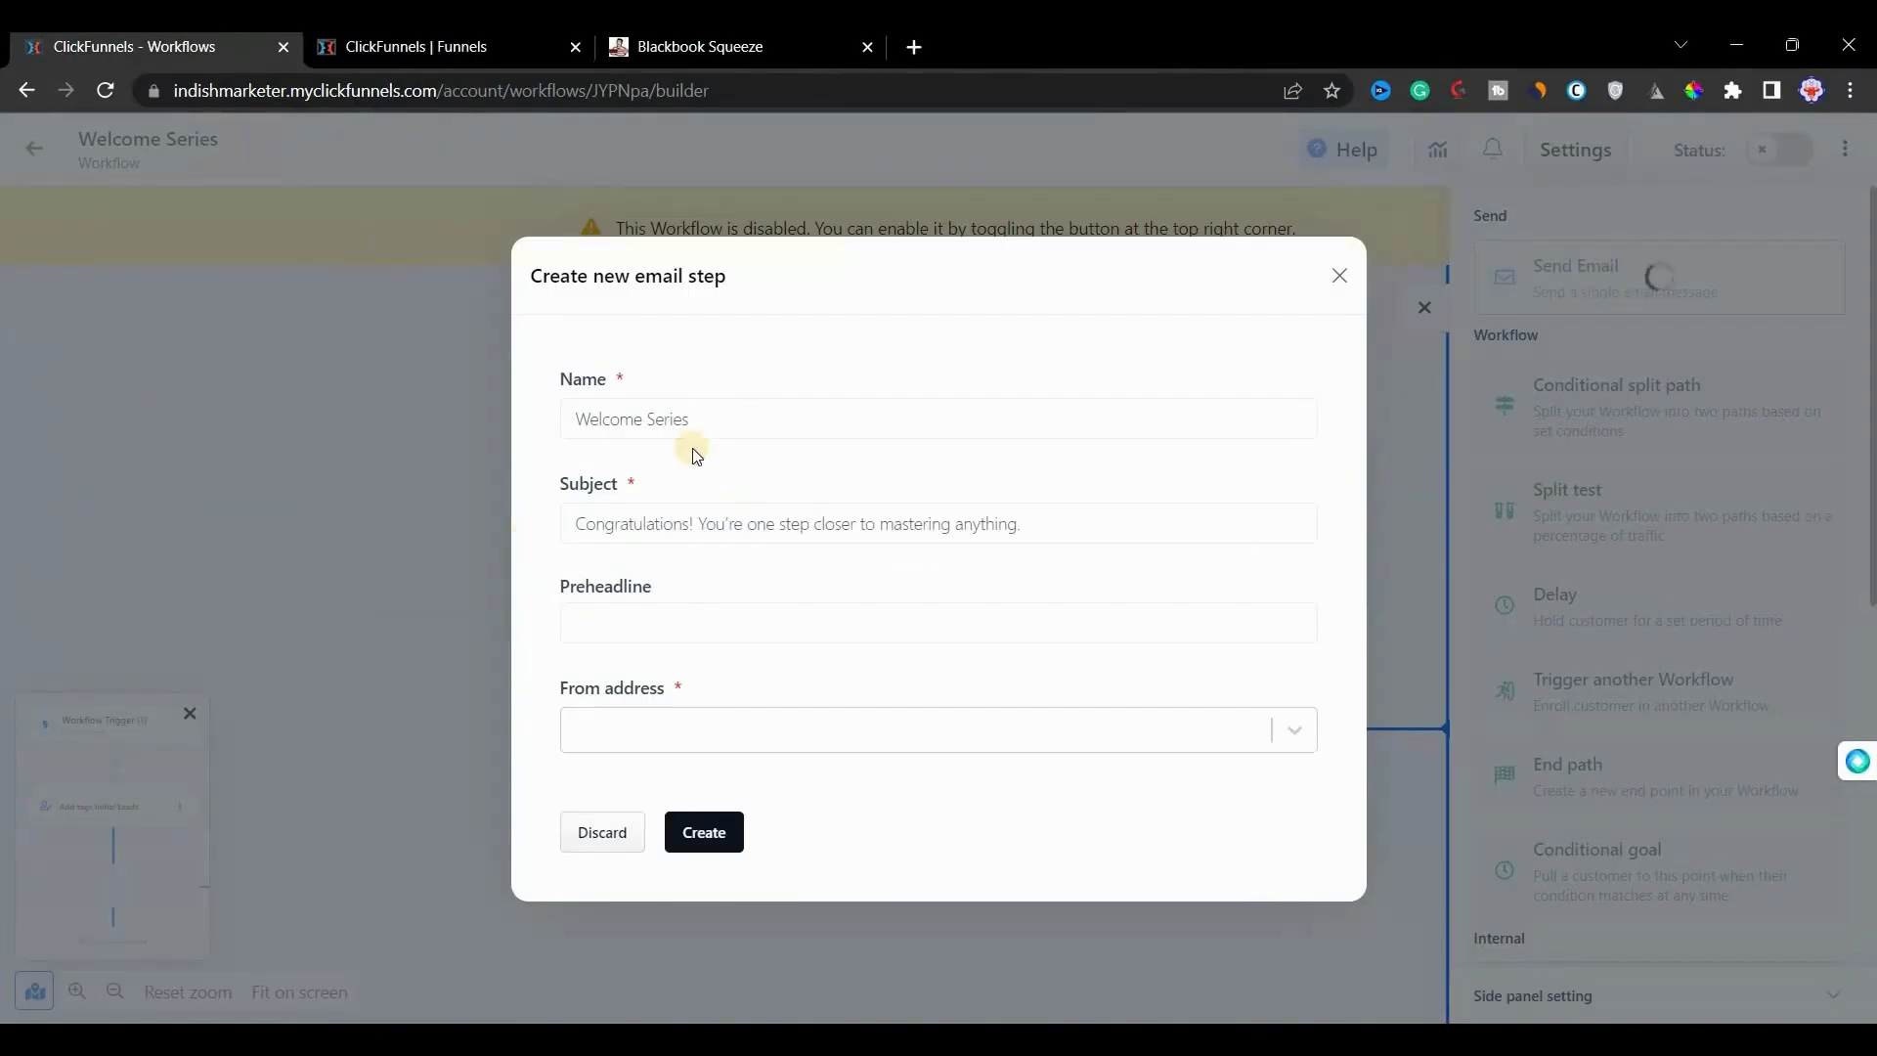
pyautogui.click(642, 418)
pyautogui.click(624, 613)
# Step: Ask Bing Chat to write a preheadline for the email
pyautogui.click(633, 919)
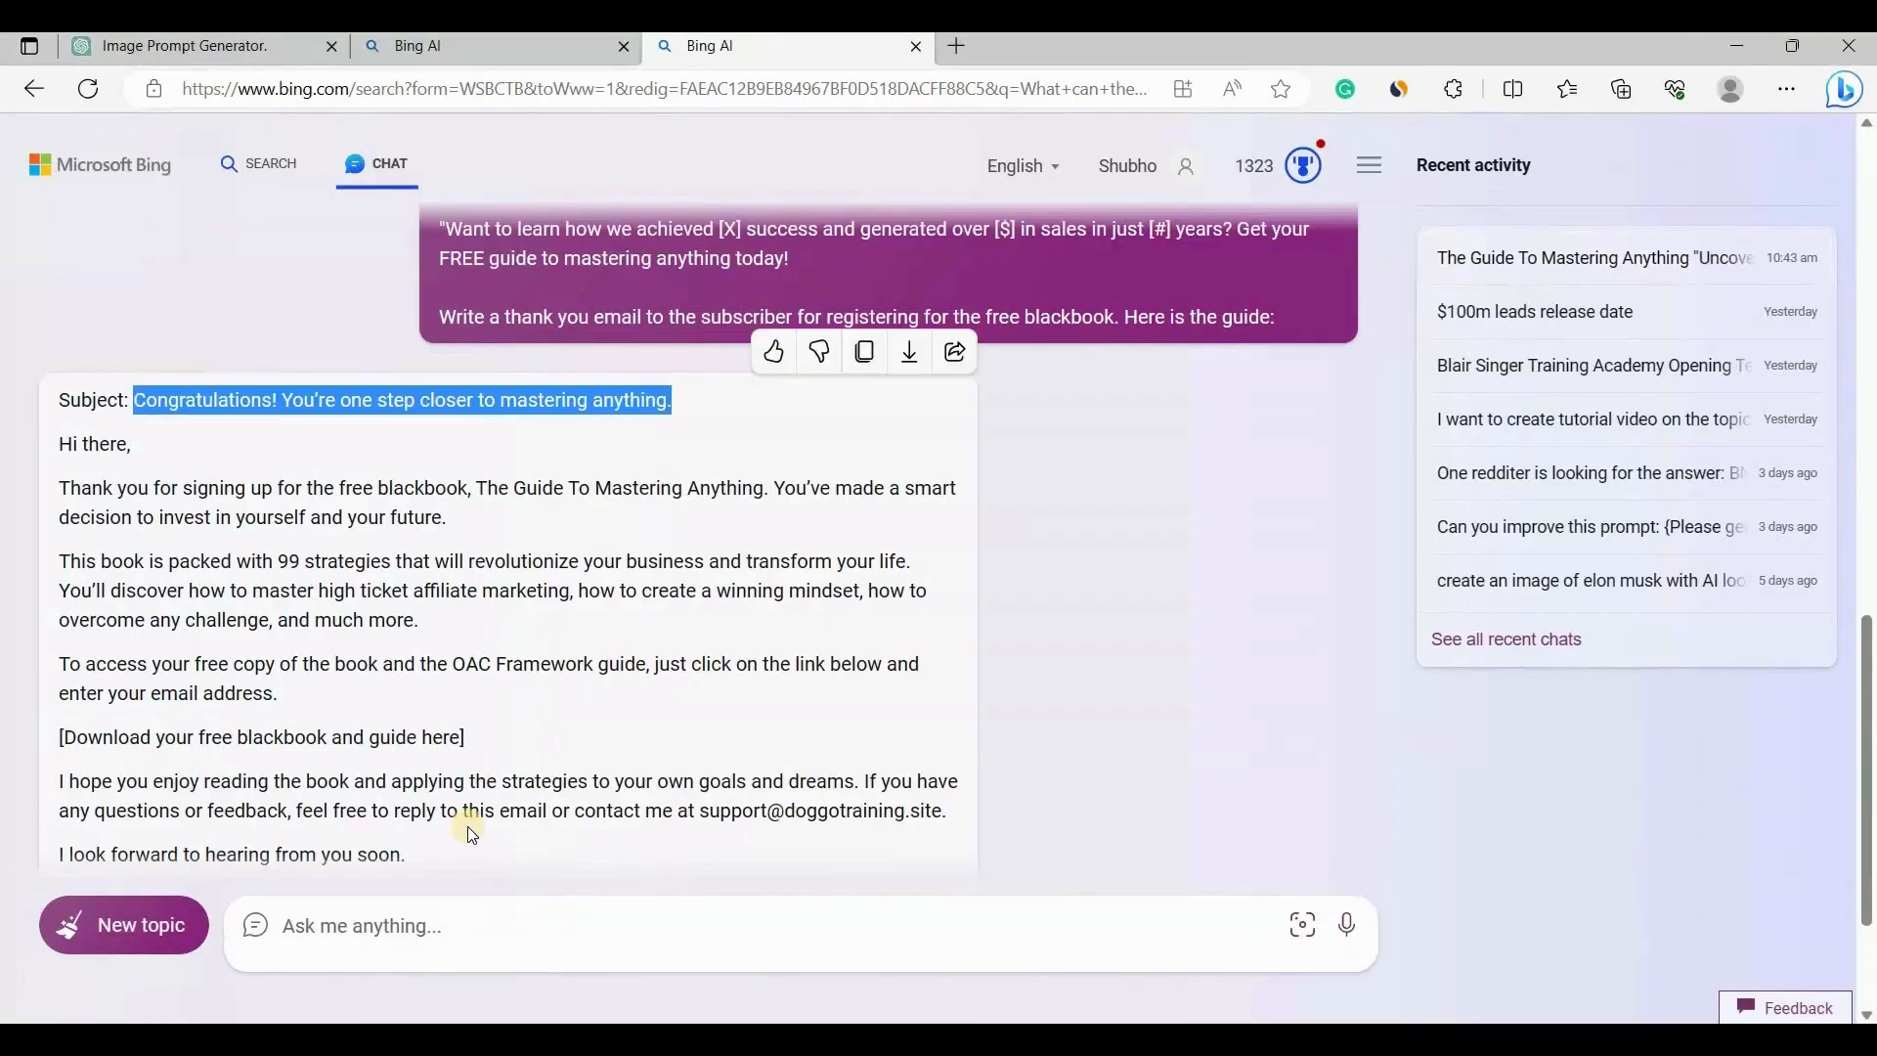
pyautogui.scroll(-2, 473, 835)
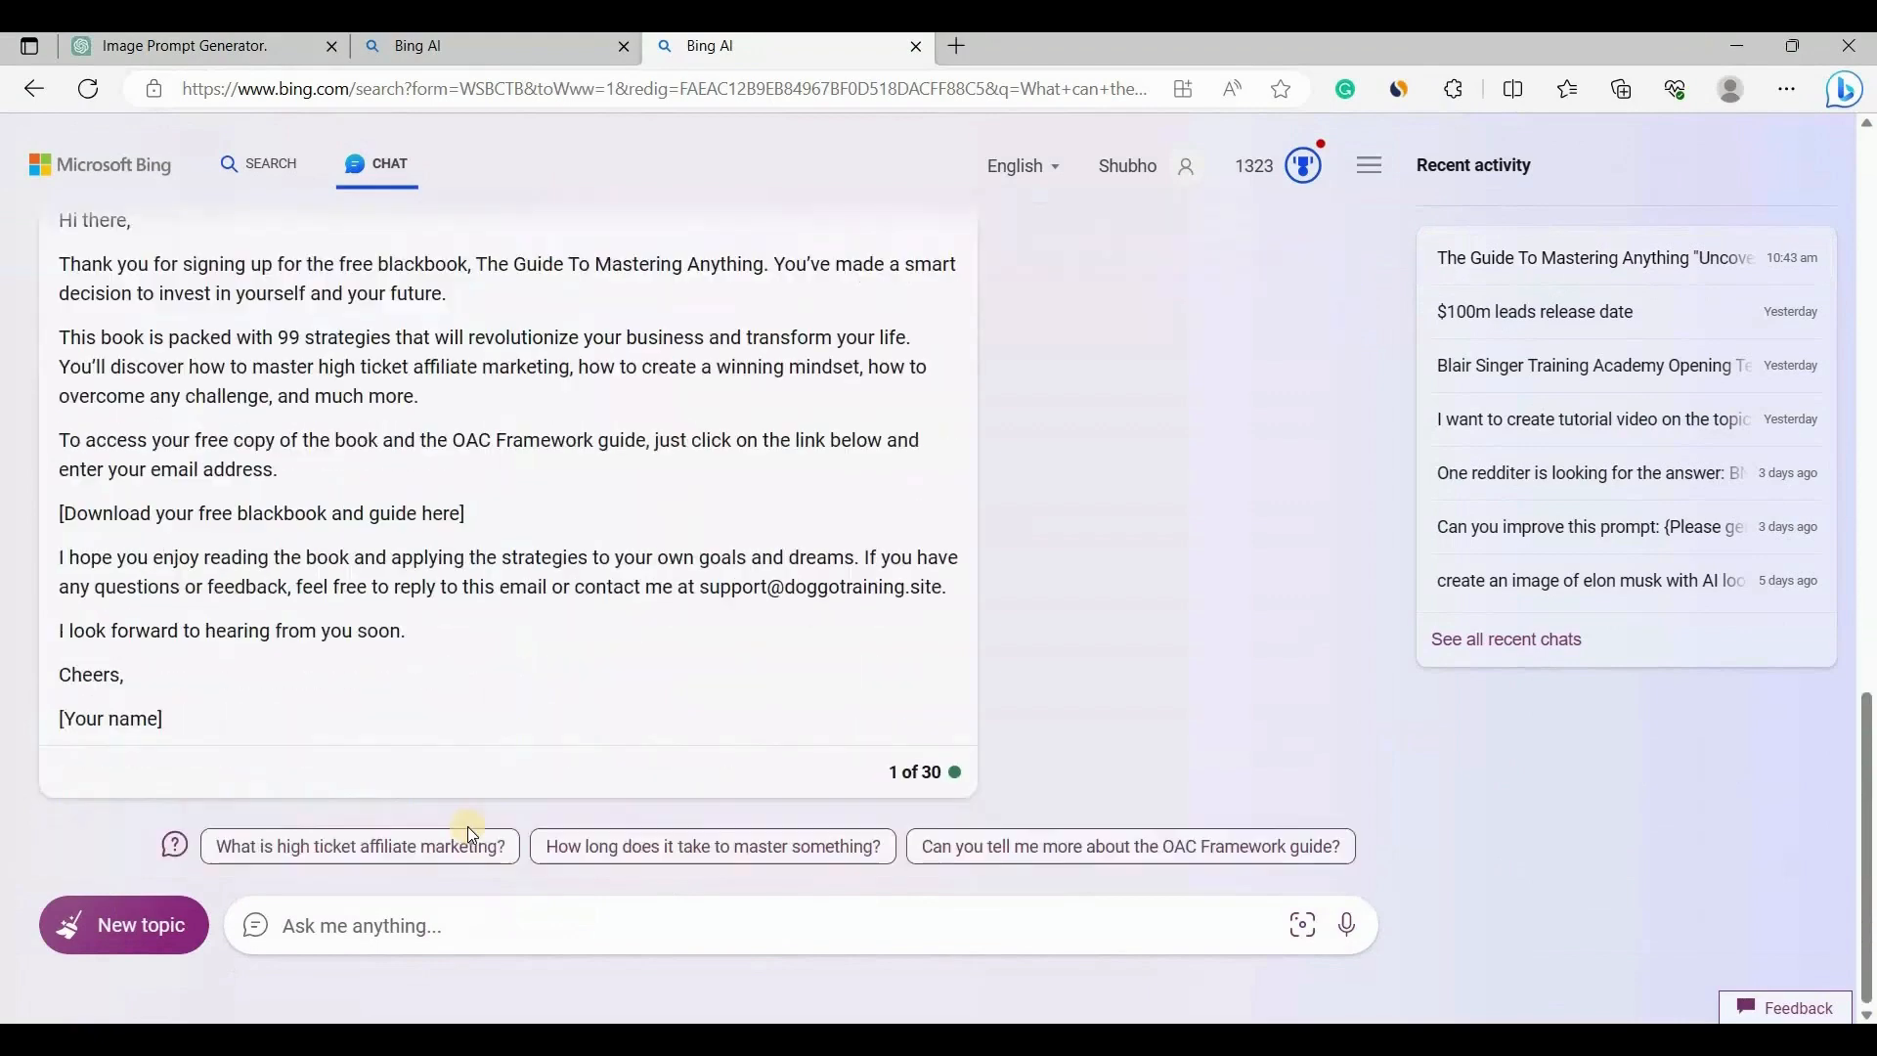
pyautogui.click(304, 927)
pyautogui.write('can you write a p')
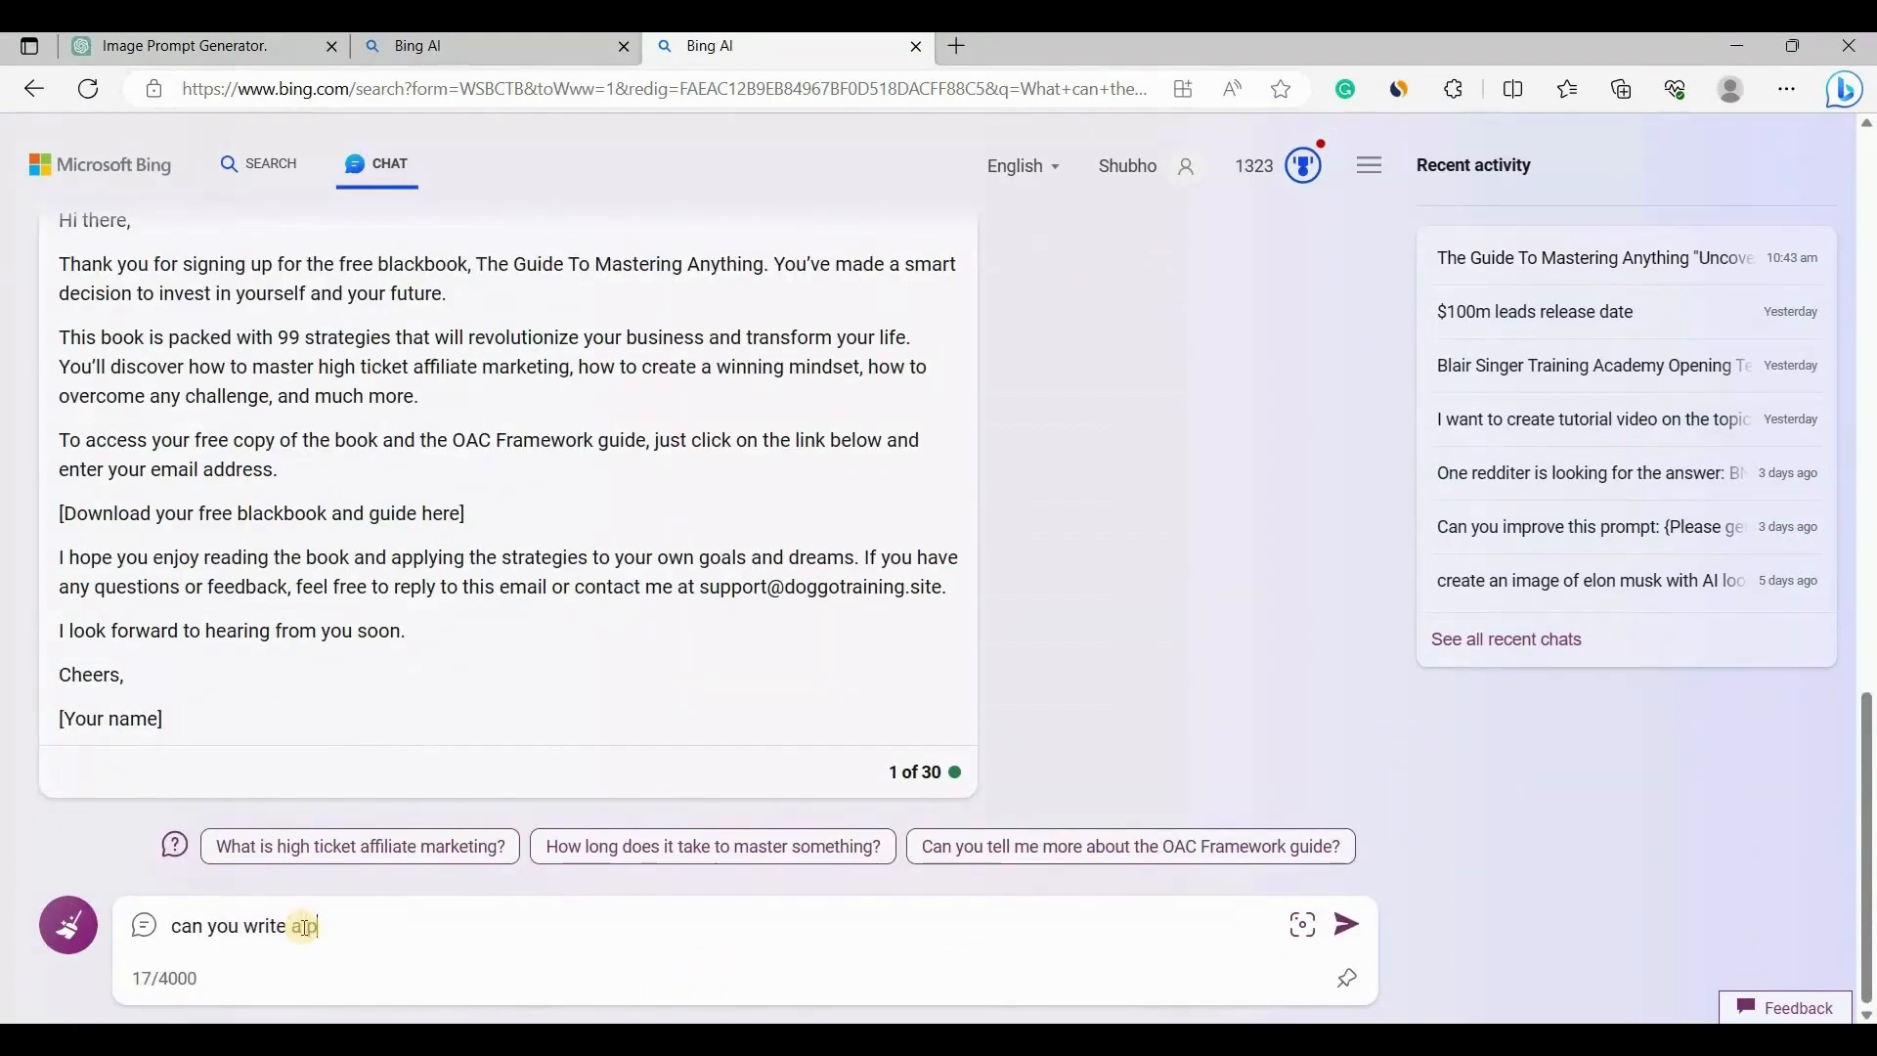
pyautogui.write('reheadline')
pyautogui.press('Return')
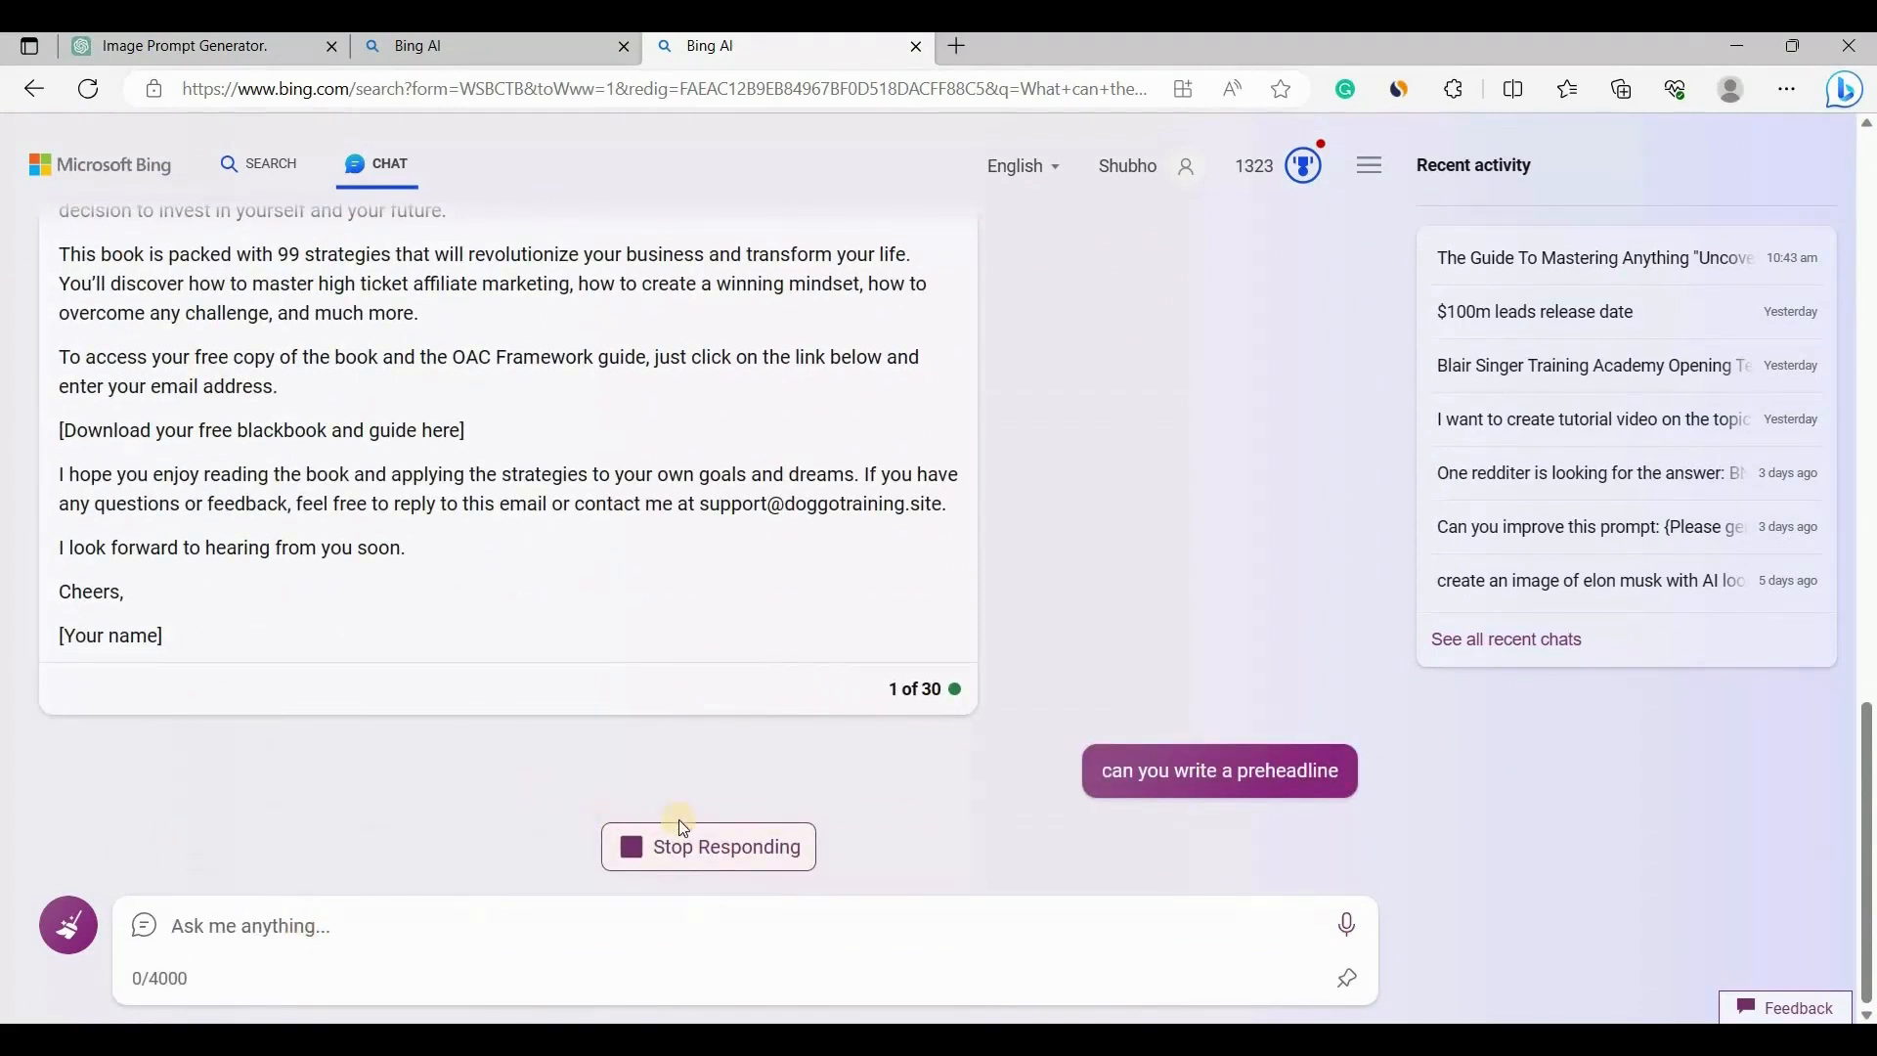
pyautogui.moveTo(691, 1041)
pyautogui.click(692, 919)
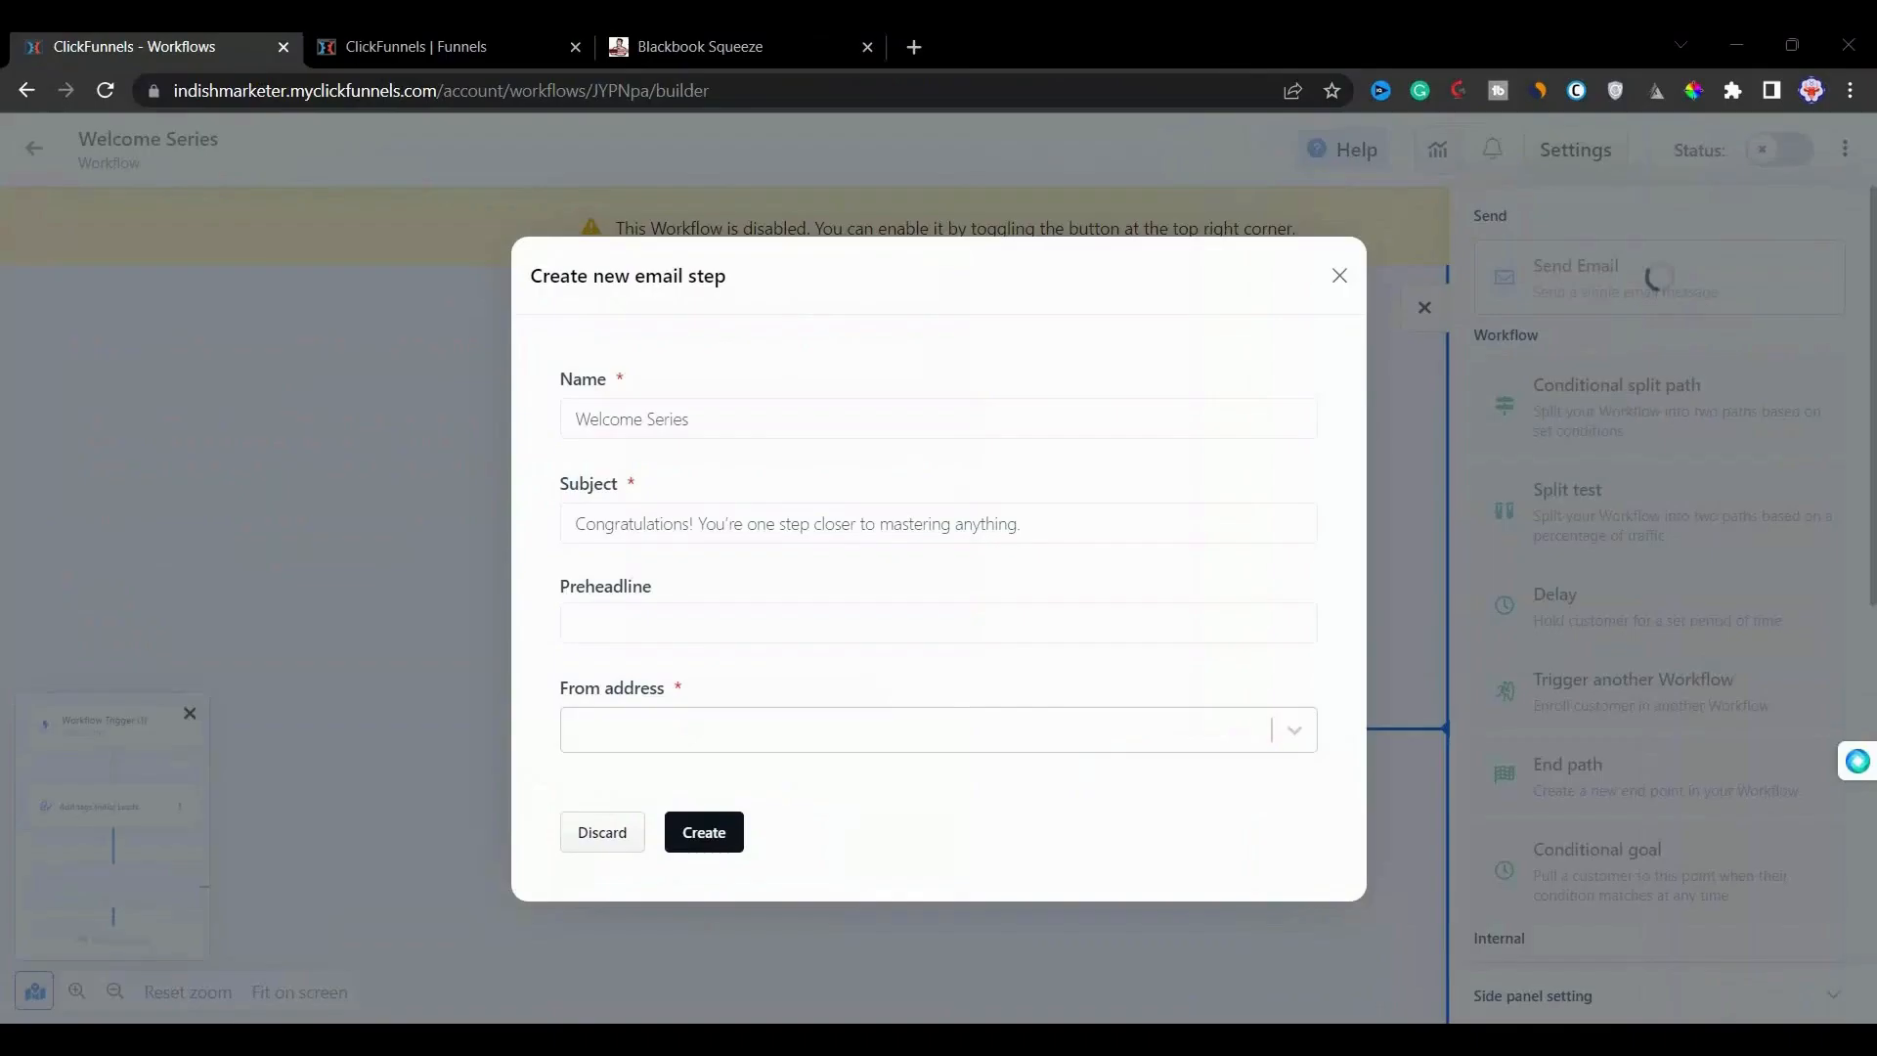
# Step: Choose the own sender address, paste preheadline 'You've just unlocked the ultimate guide to mastering anything', and create
pyautogui.click(1294, 731)
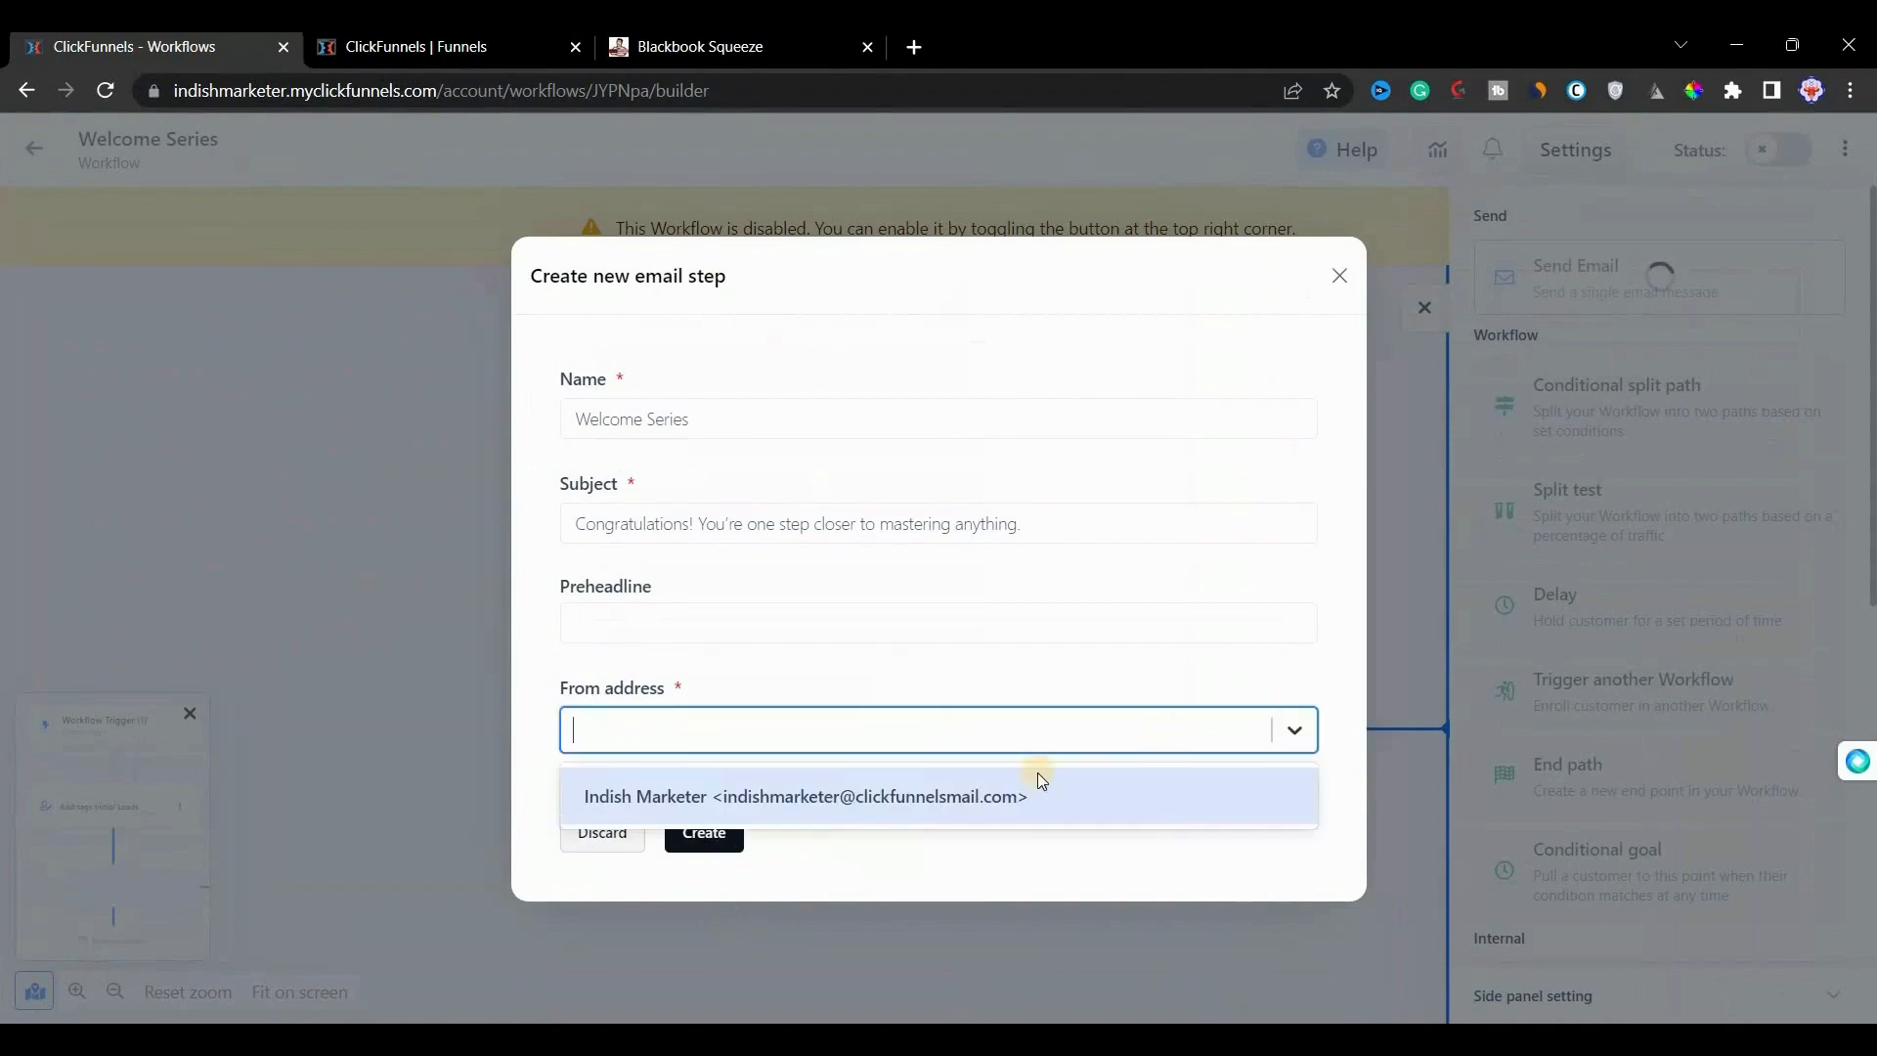
pyautogui.click(981, 795)
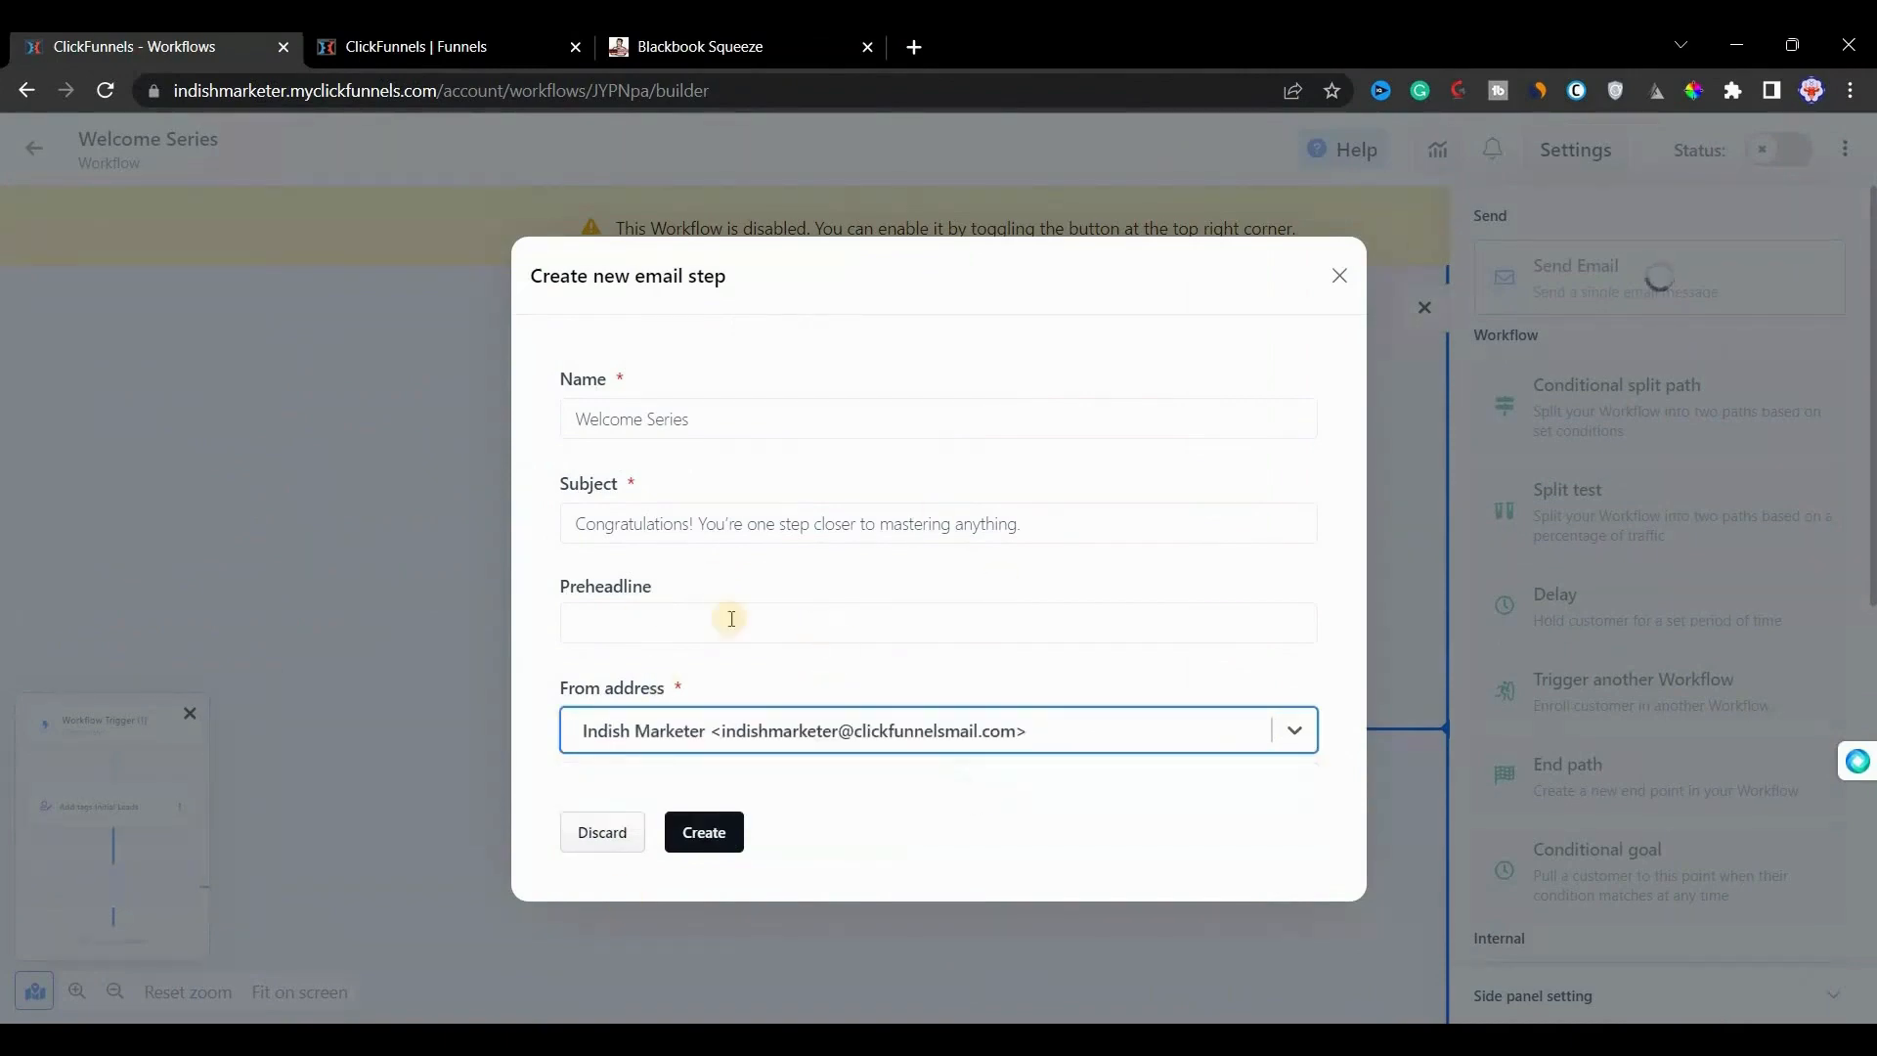
pyautogui.click(643, 1039)
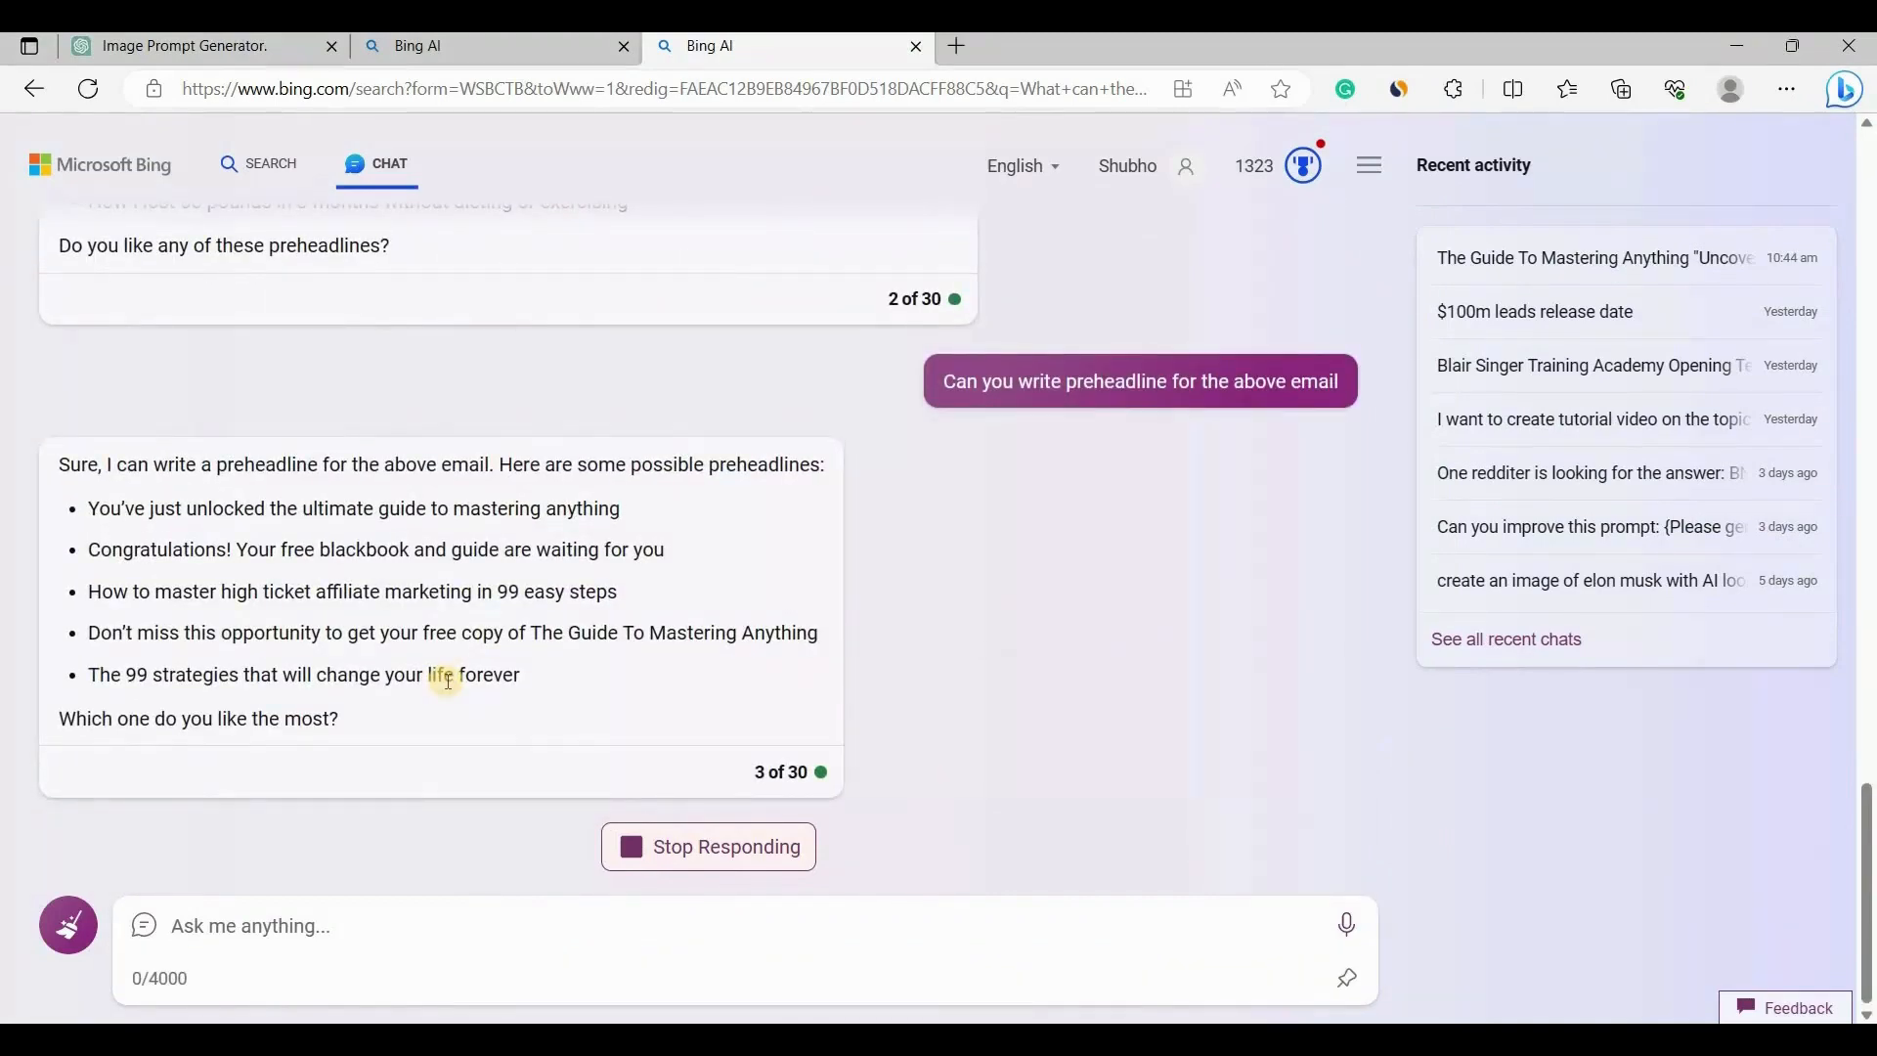
pyautogui.moveTo(622, 509); pyautogui.dragTo(84, 523)
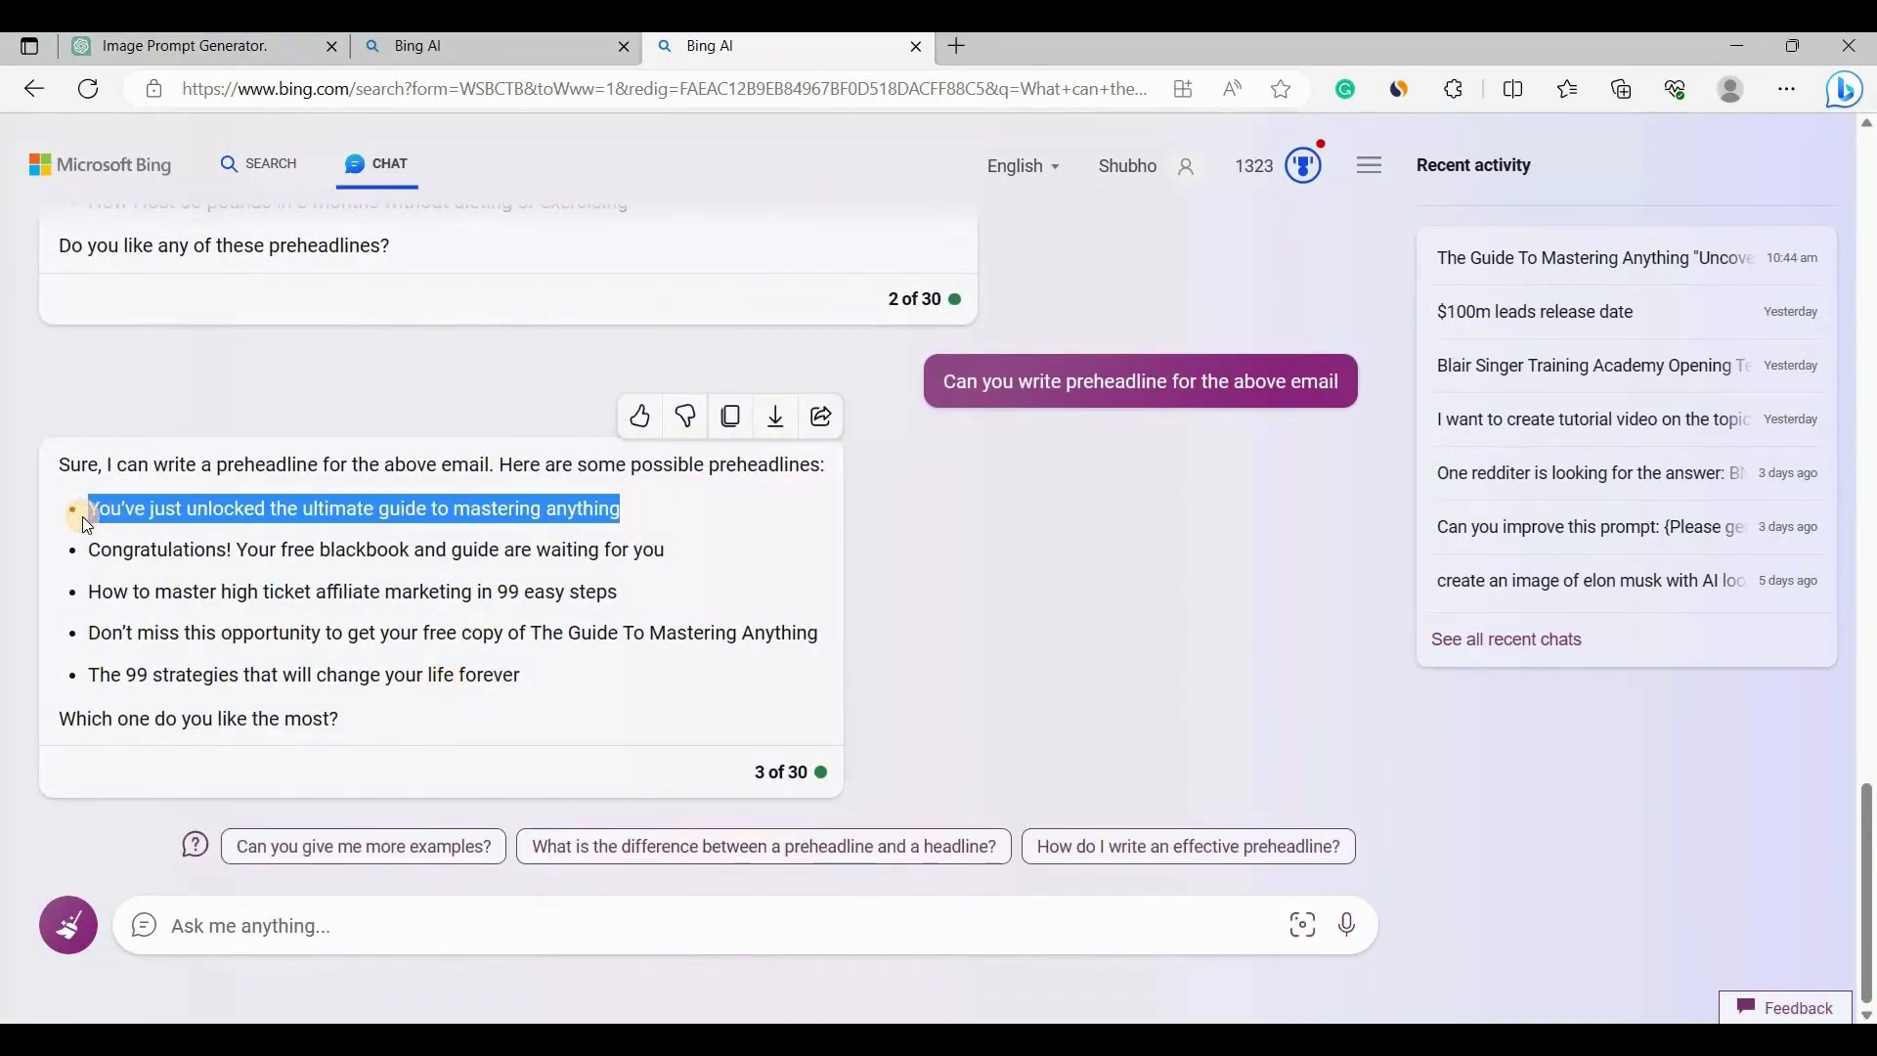
pyautogui.hotkey('alt', 'Tab')
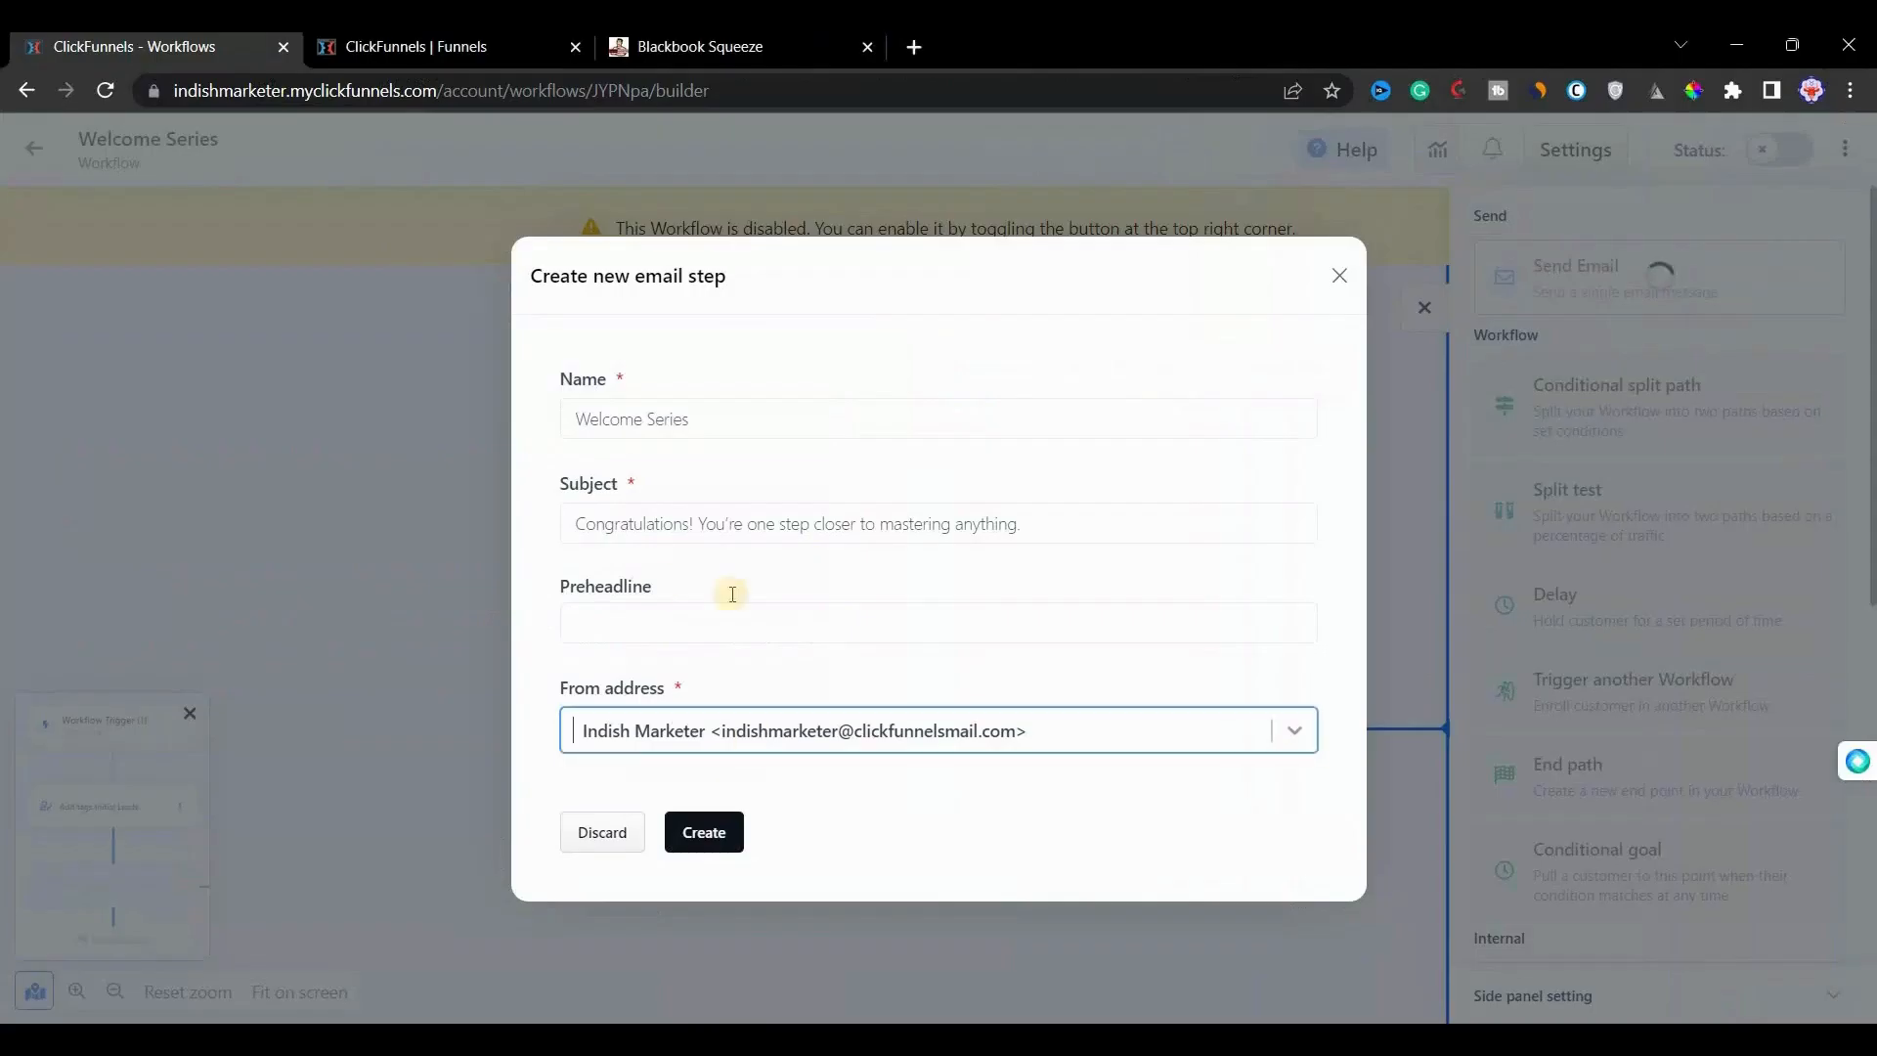
pyautogui.click(616, 614)
pyautogui.write("You've just unlocked the ultimate guide to mastering anything")
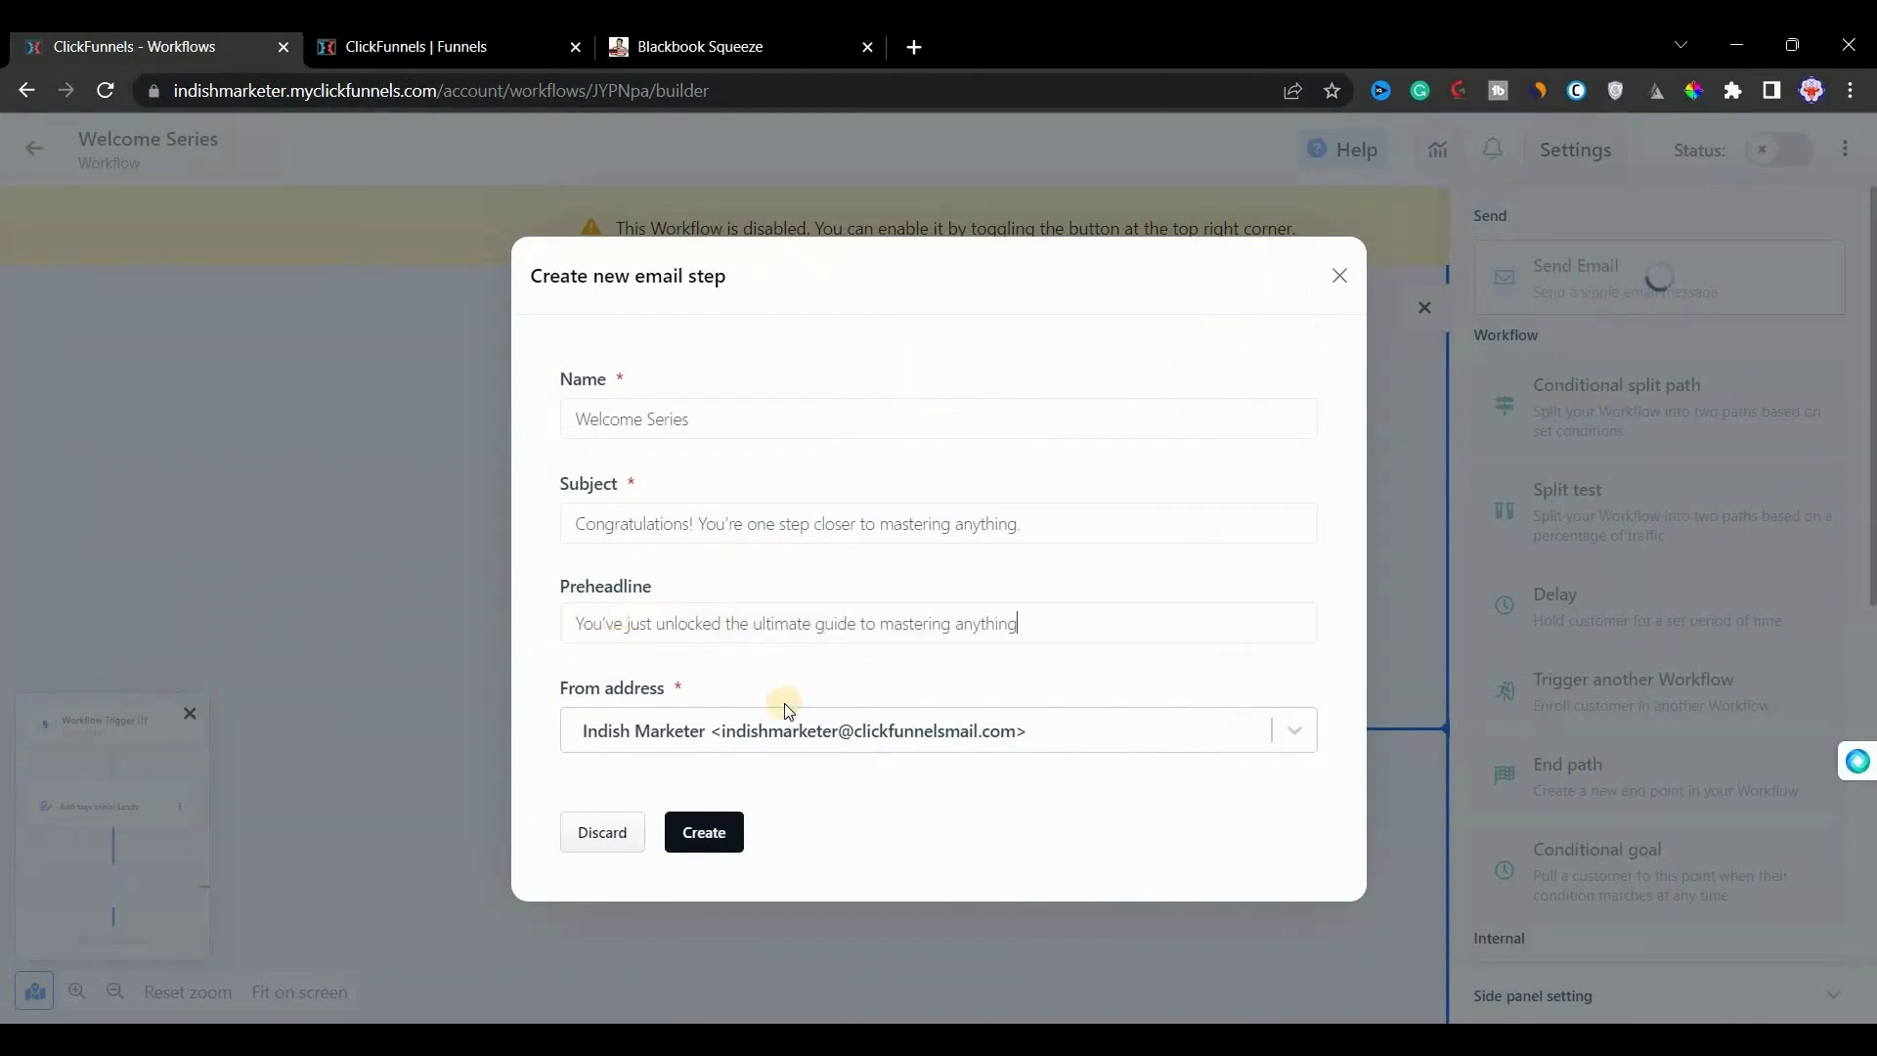
pyautogui.click(705, 830)
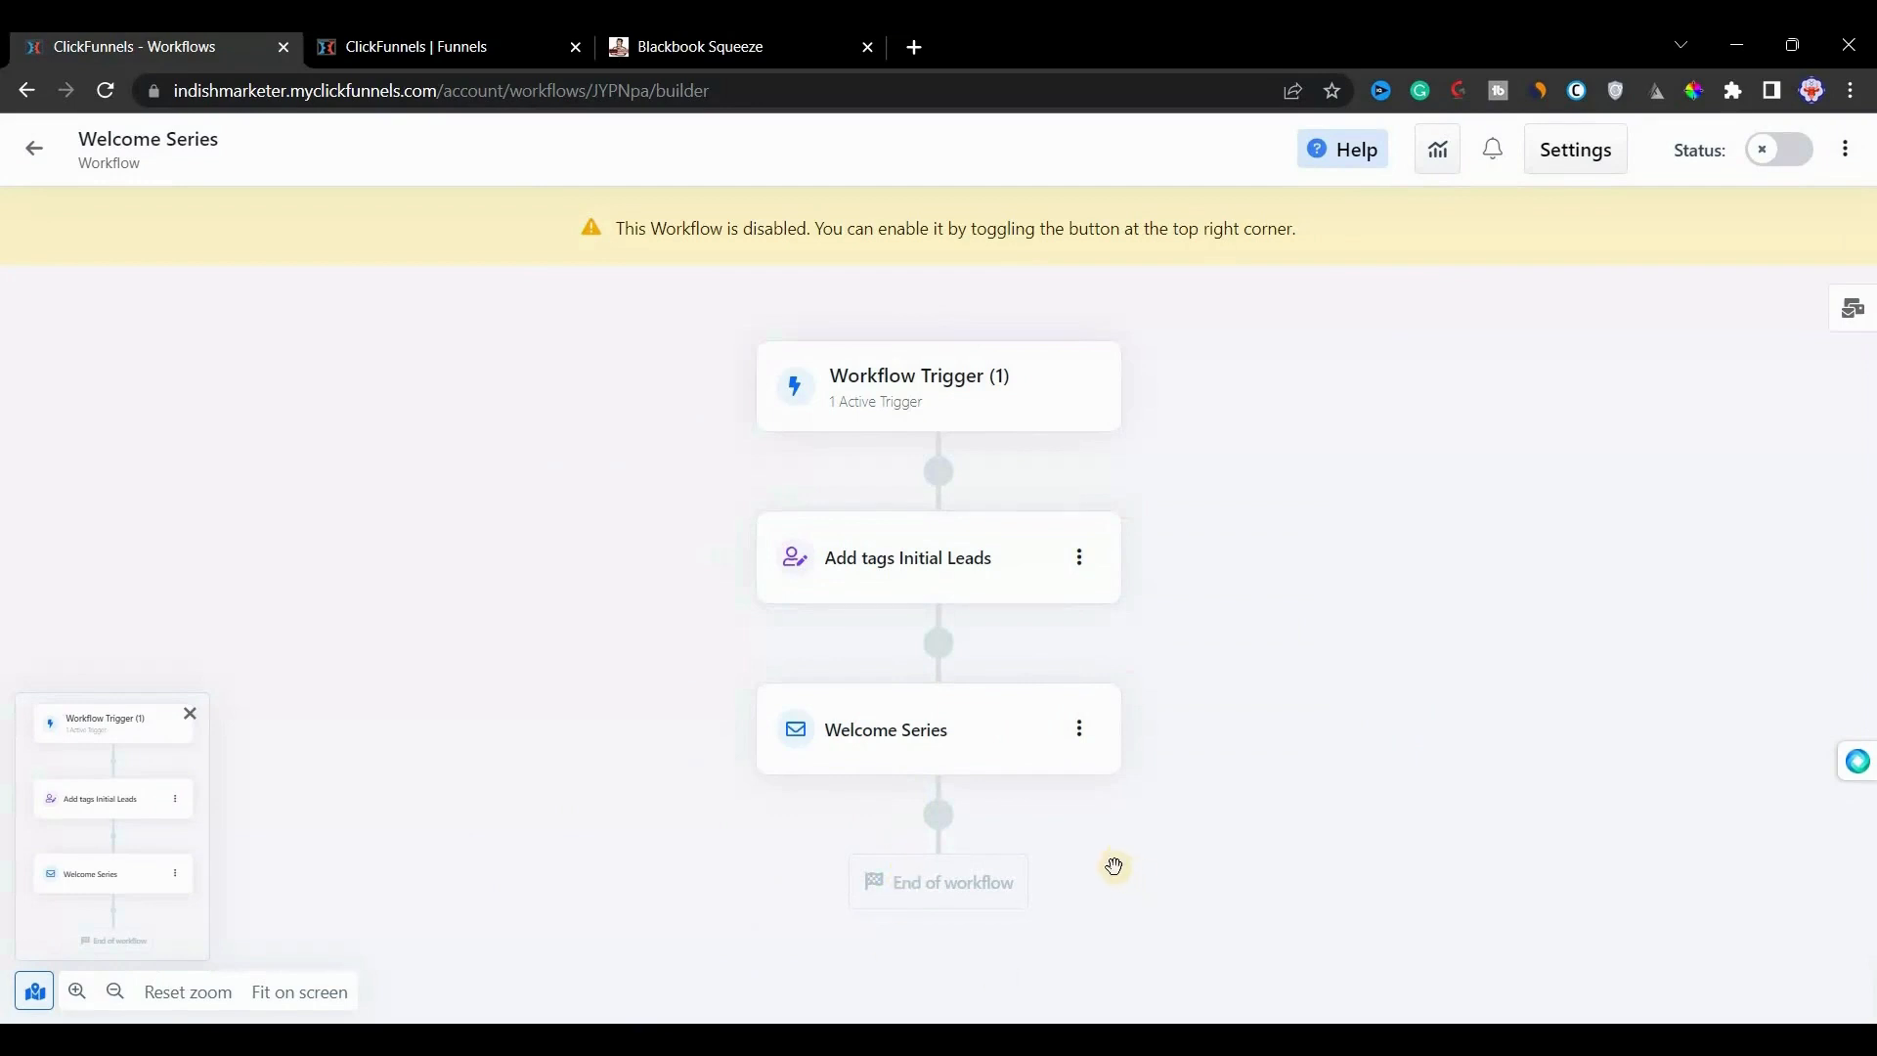
# Step: Add a Delay step of 2 days after the Welcome Series email
pyautogui.click(938, 826)
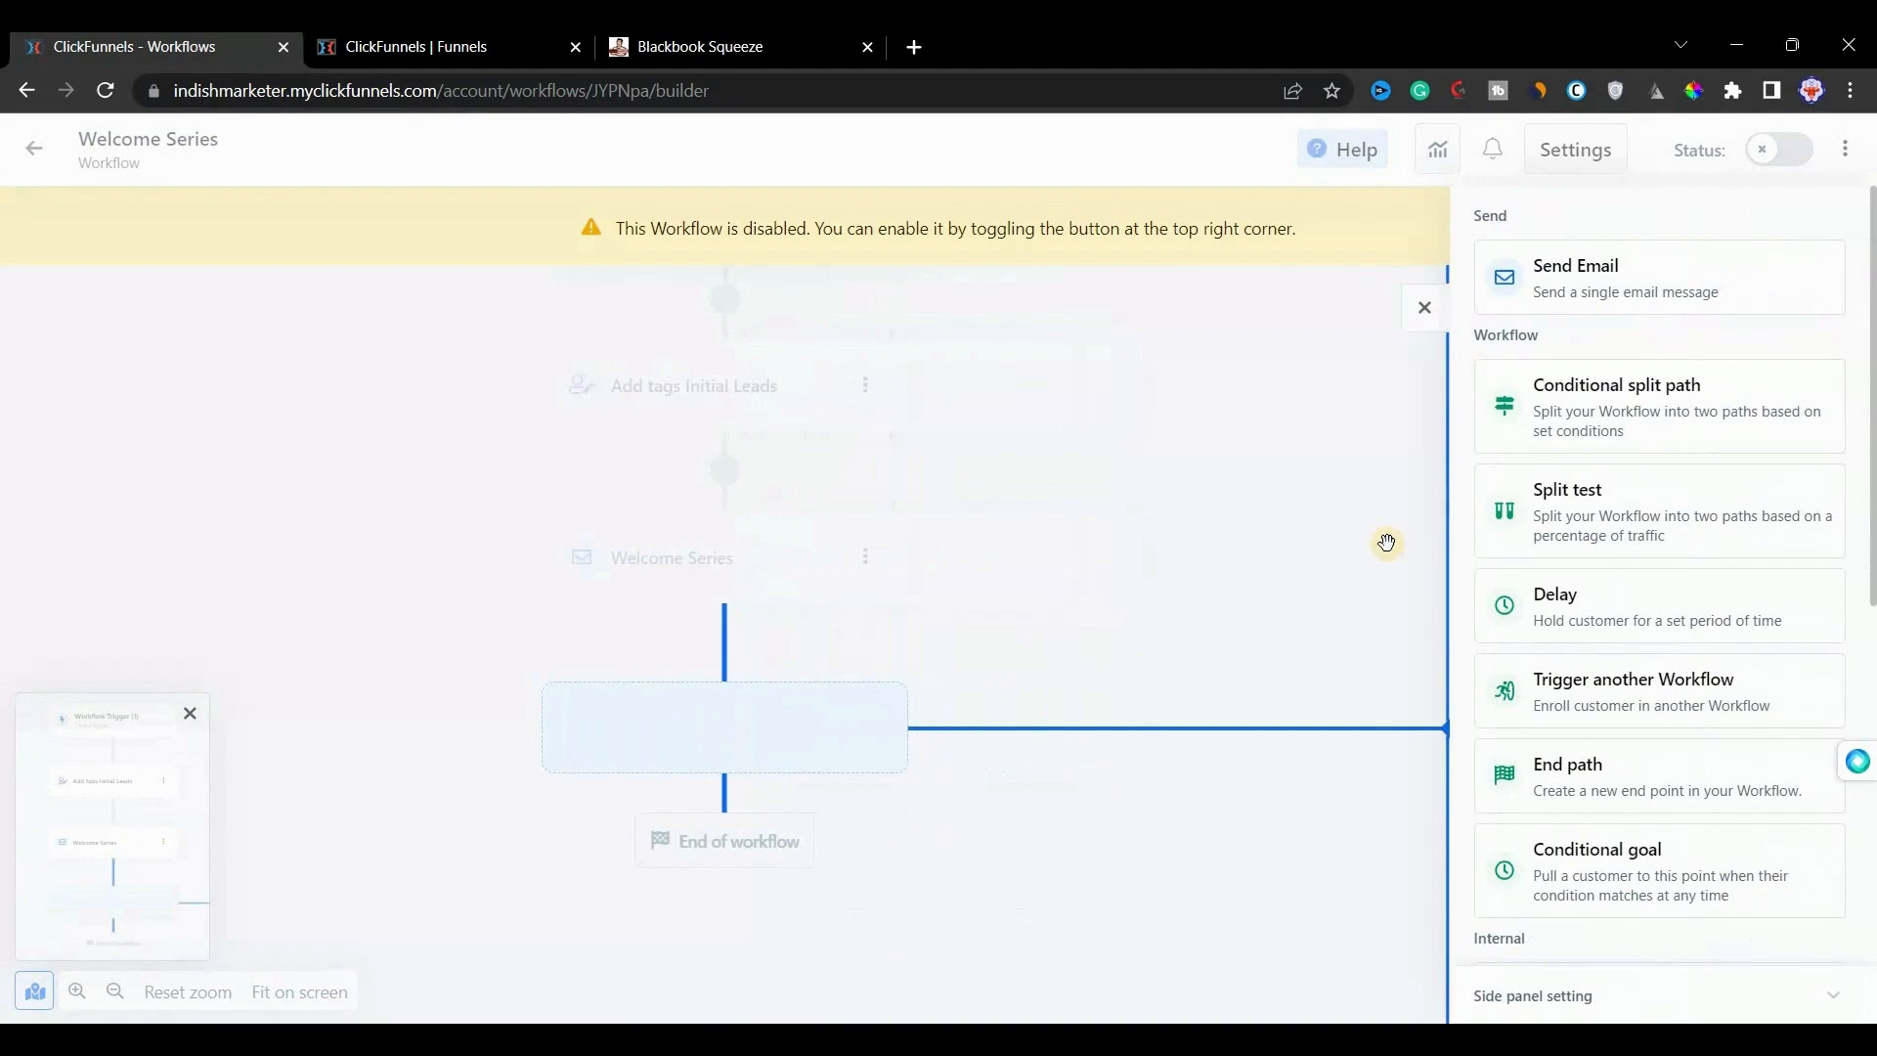
pyautogui.click(1561, 598)
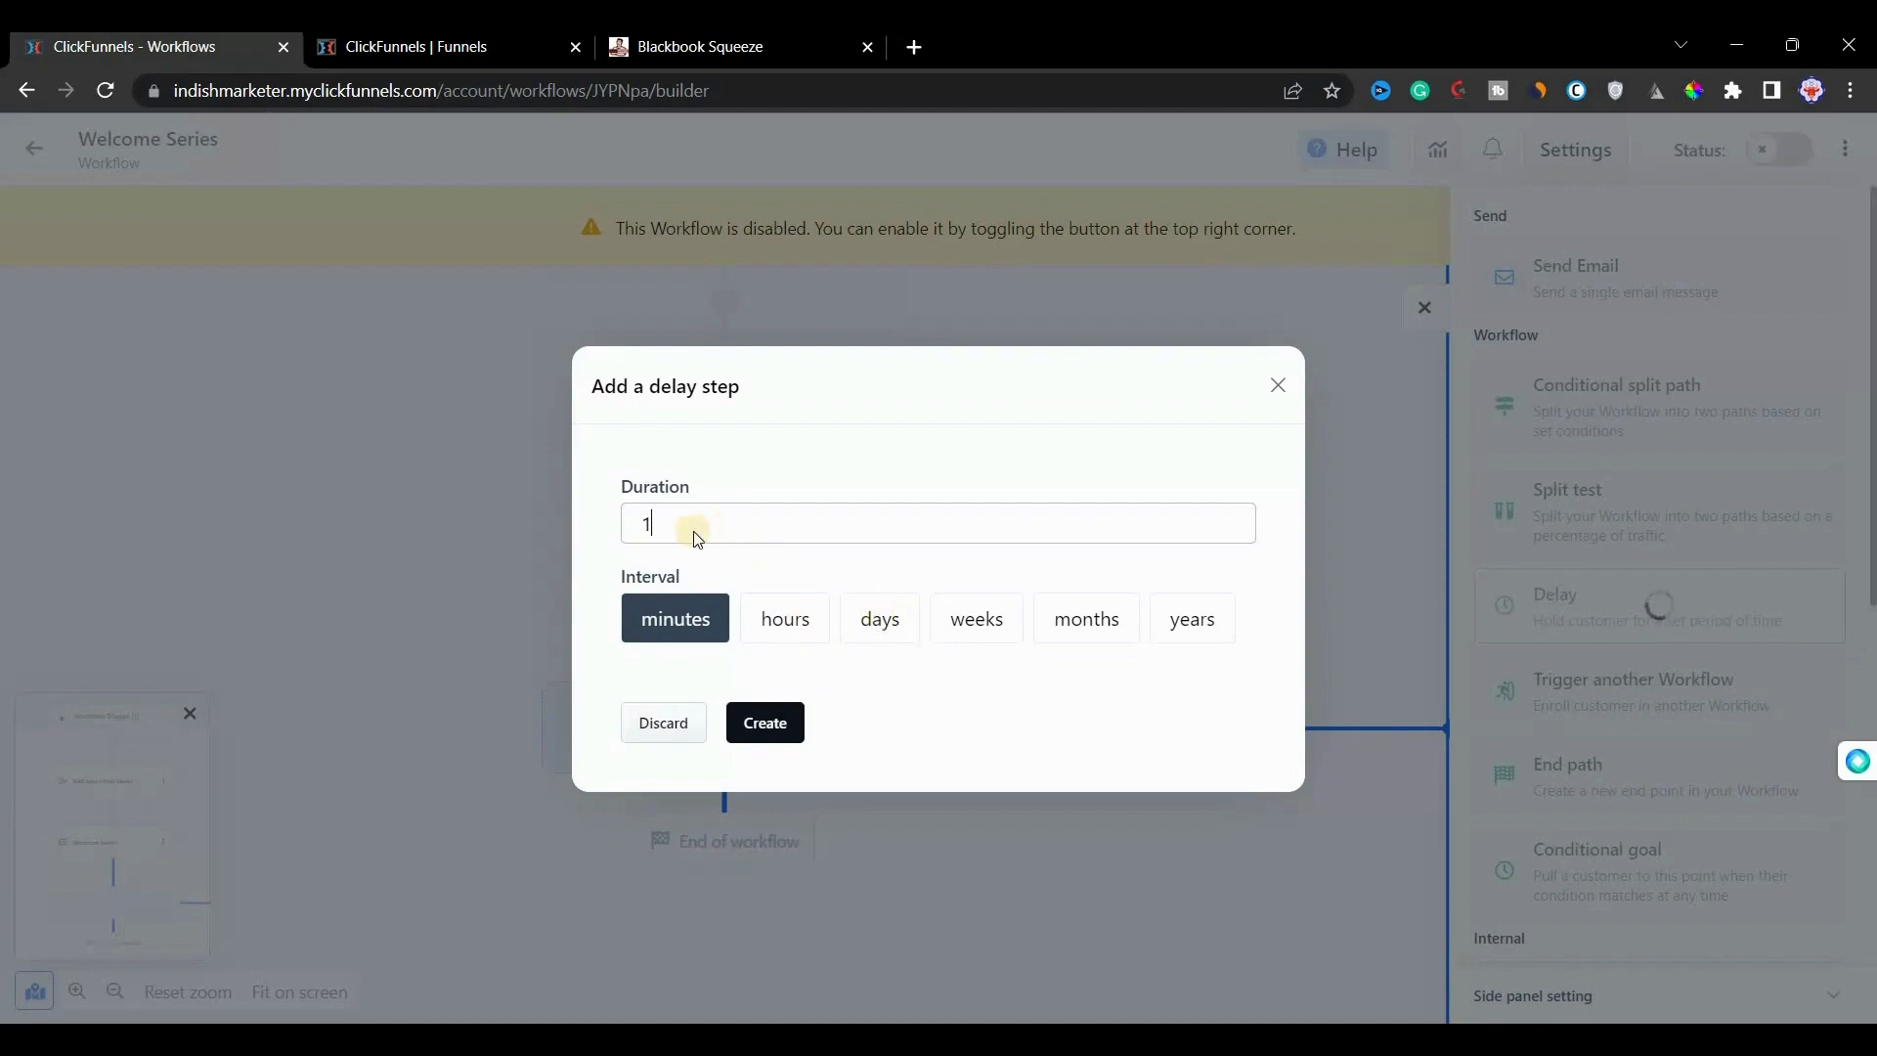
pyautogui.press('BackSpace')
pyautogui.write('2')
pyautogui.click(880, 619)
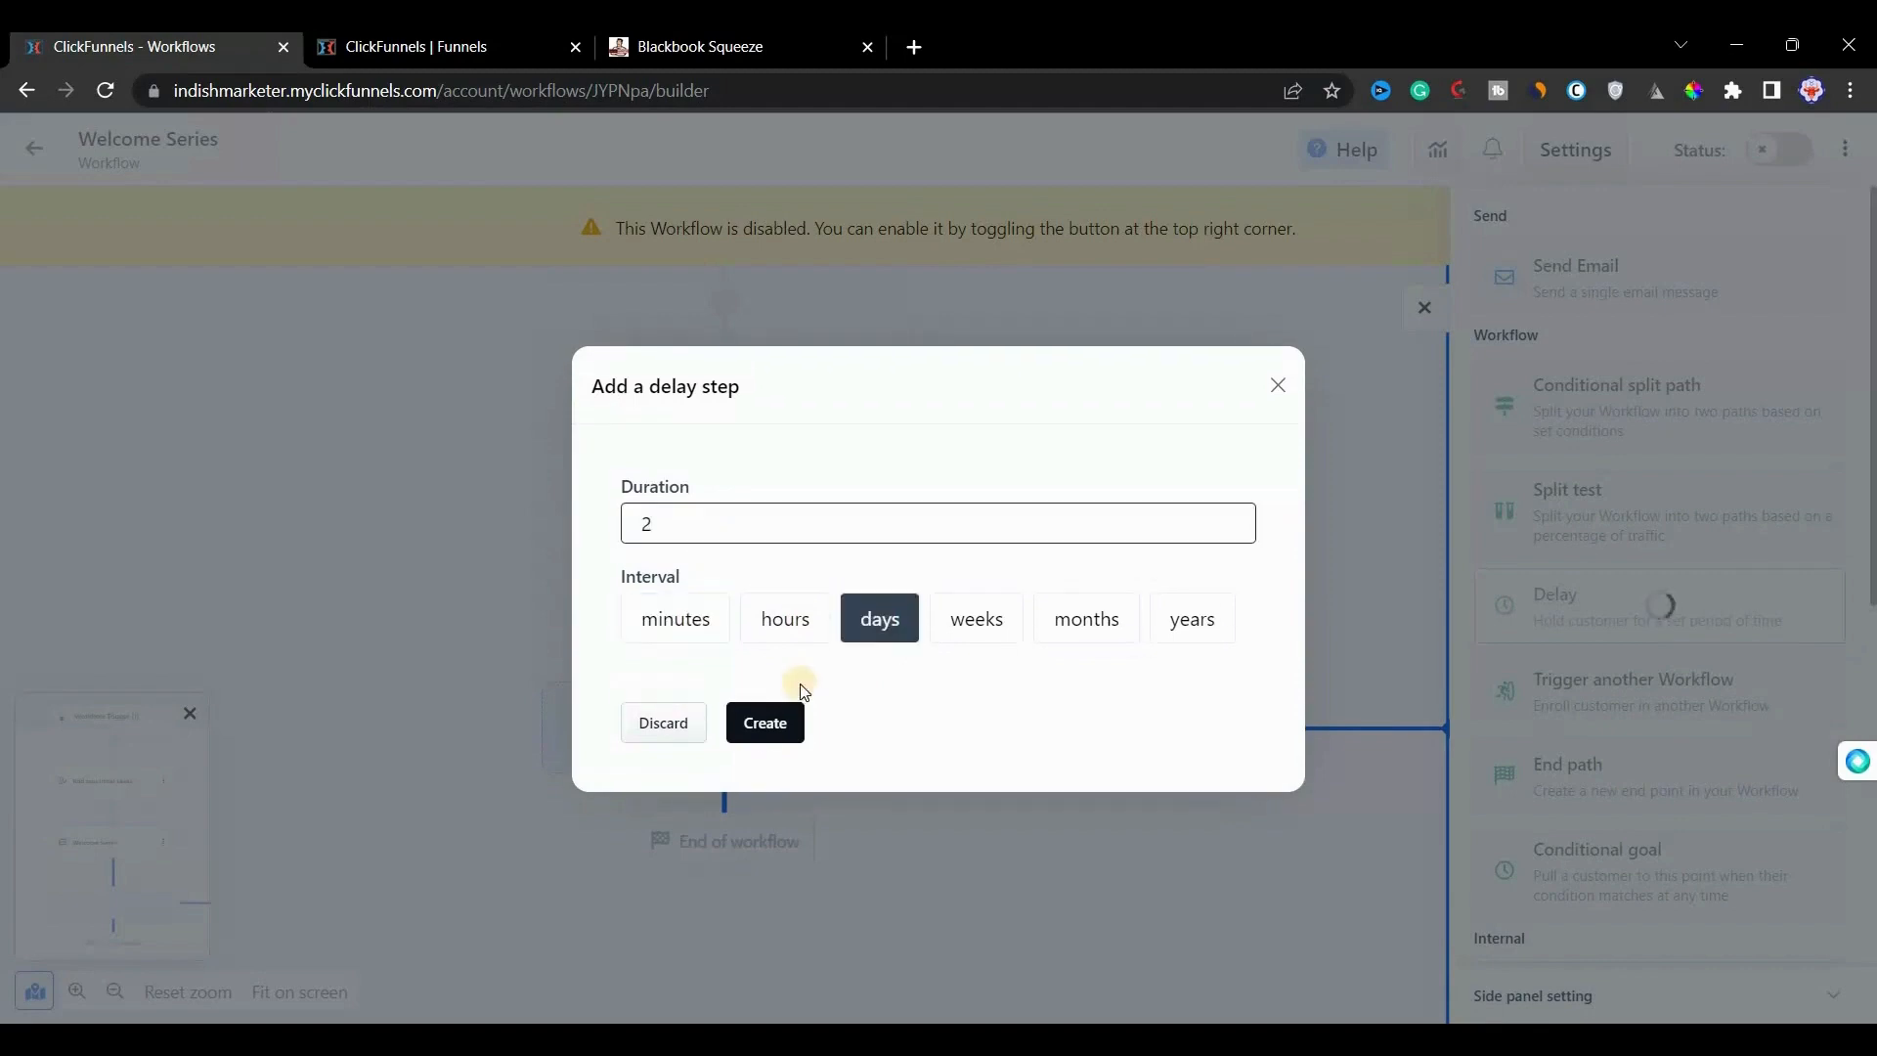
pyautogui.click(758, 722)
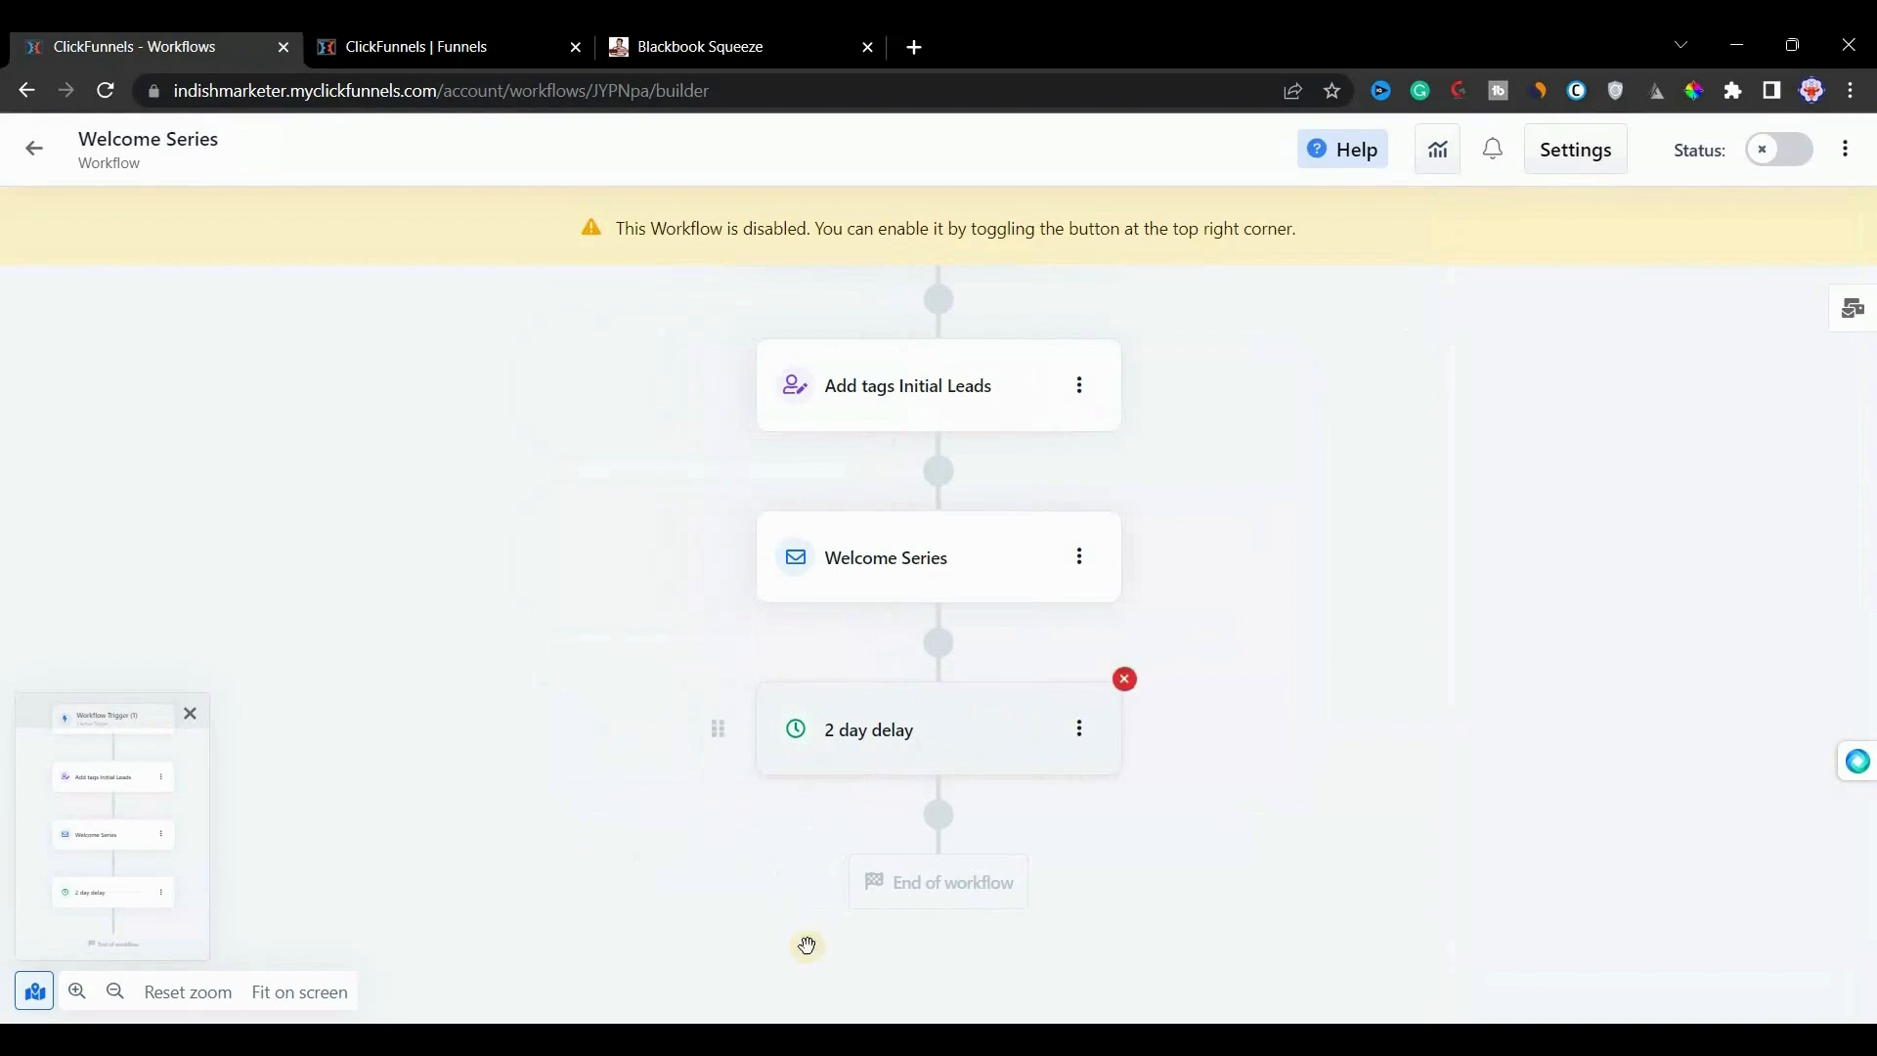
# Step: Add a Send Email step using the Russell Brunson Style template after the 2 day delay
pyautogui.click(938, 819)
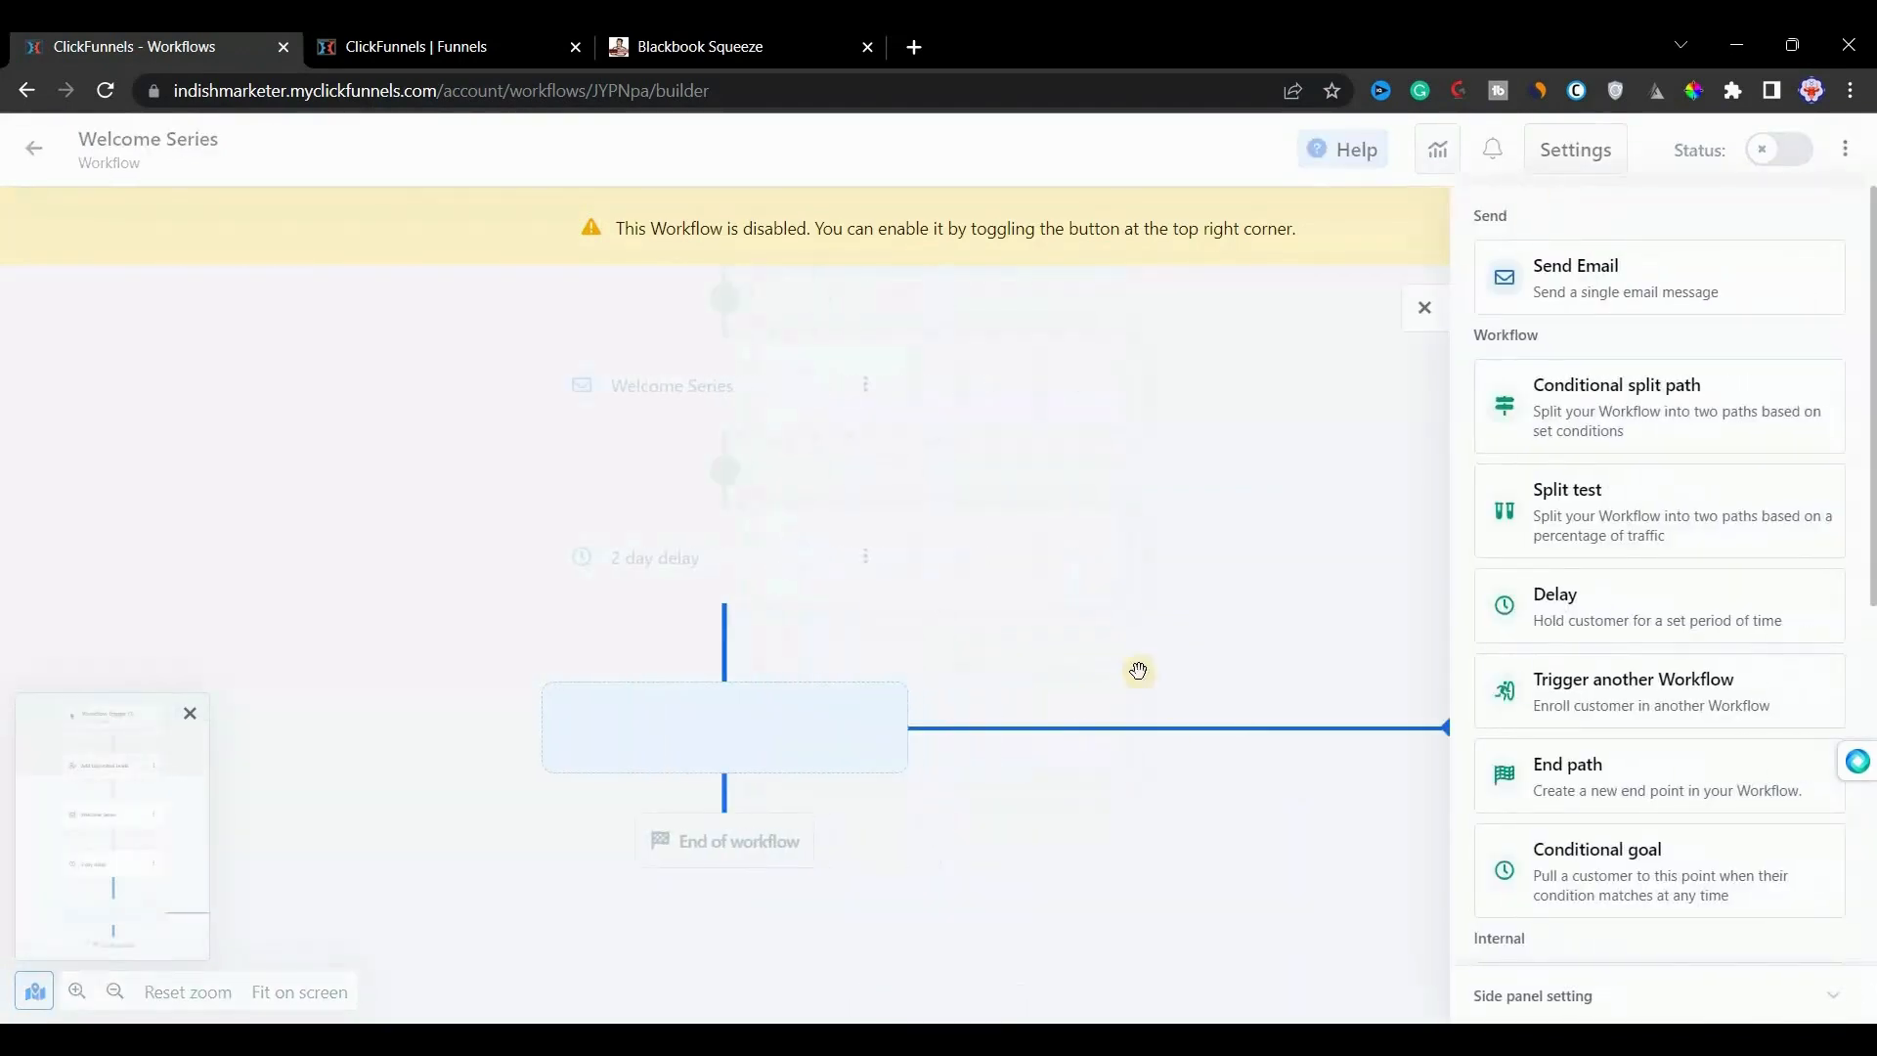
pyautogui.click(1576, 266)
pyautogui.moveTo(858, 486)
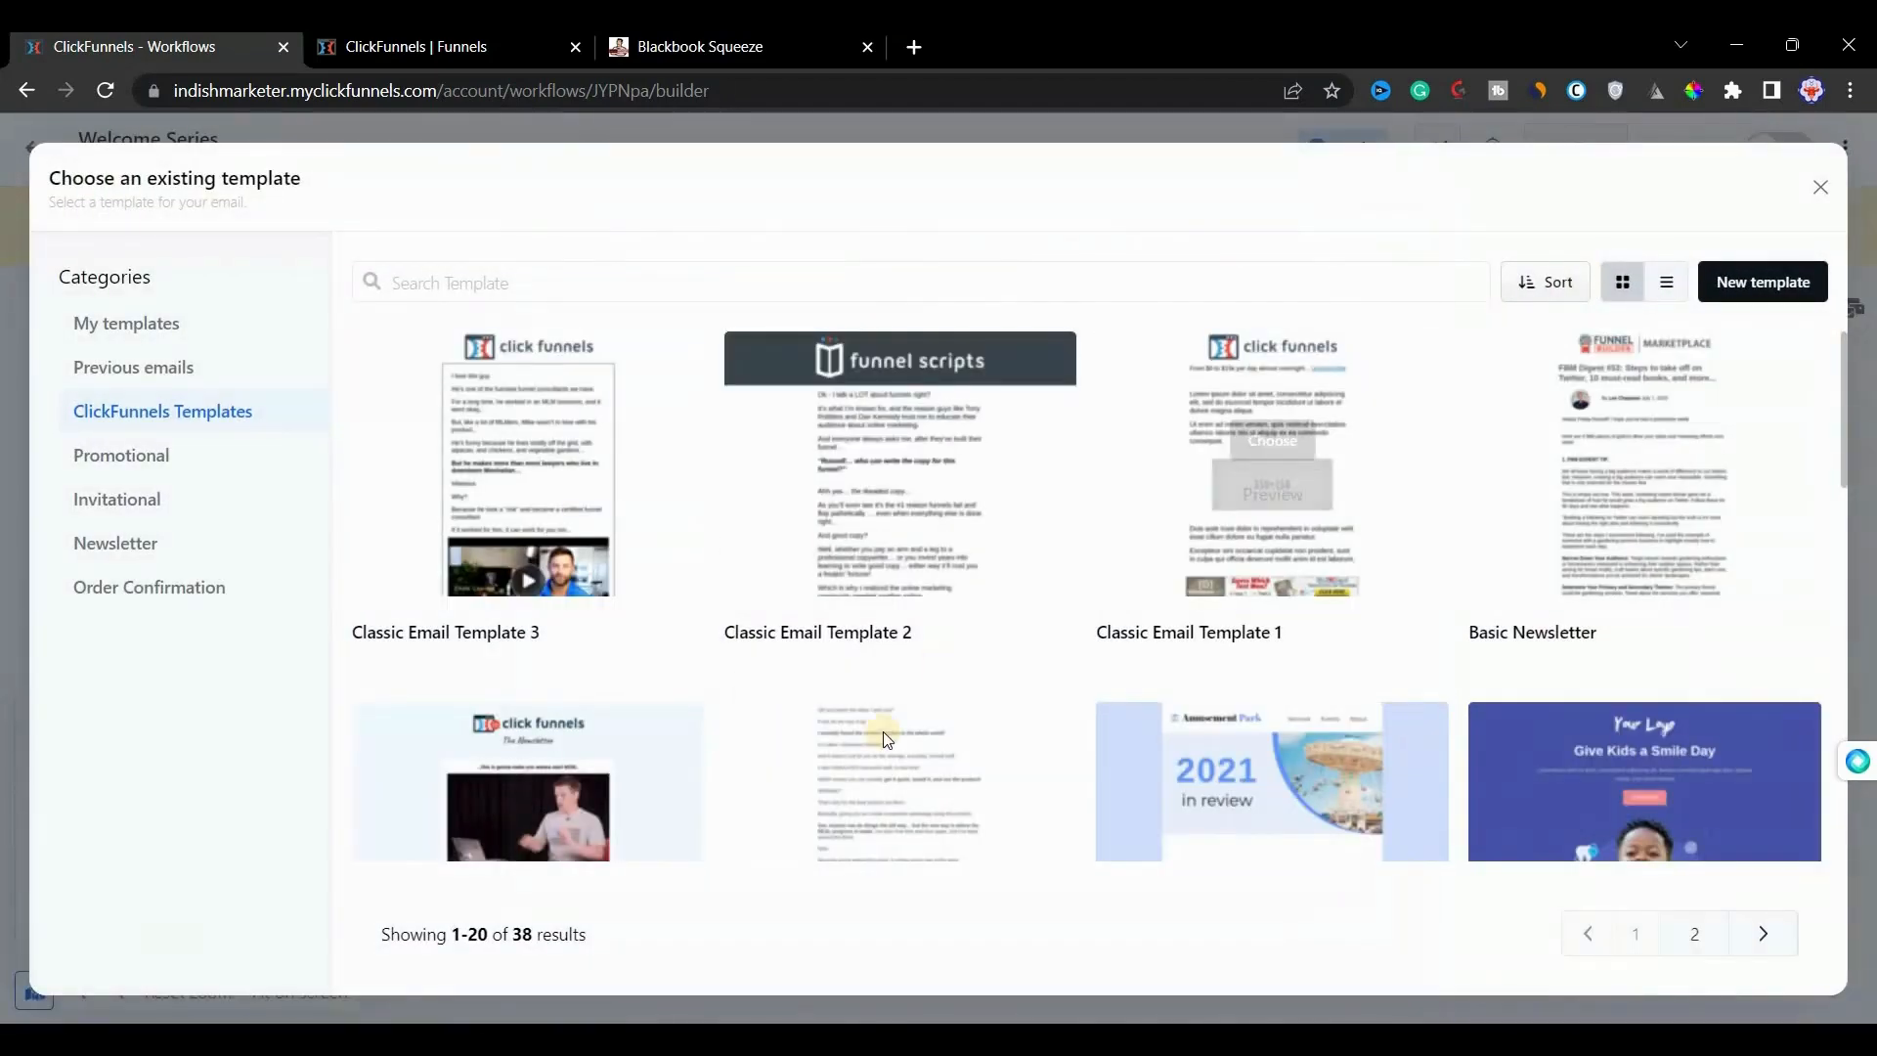
pyautogui.scroll(-3, 883, 731)
pyautogui.click(896, 563)
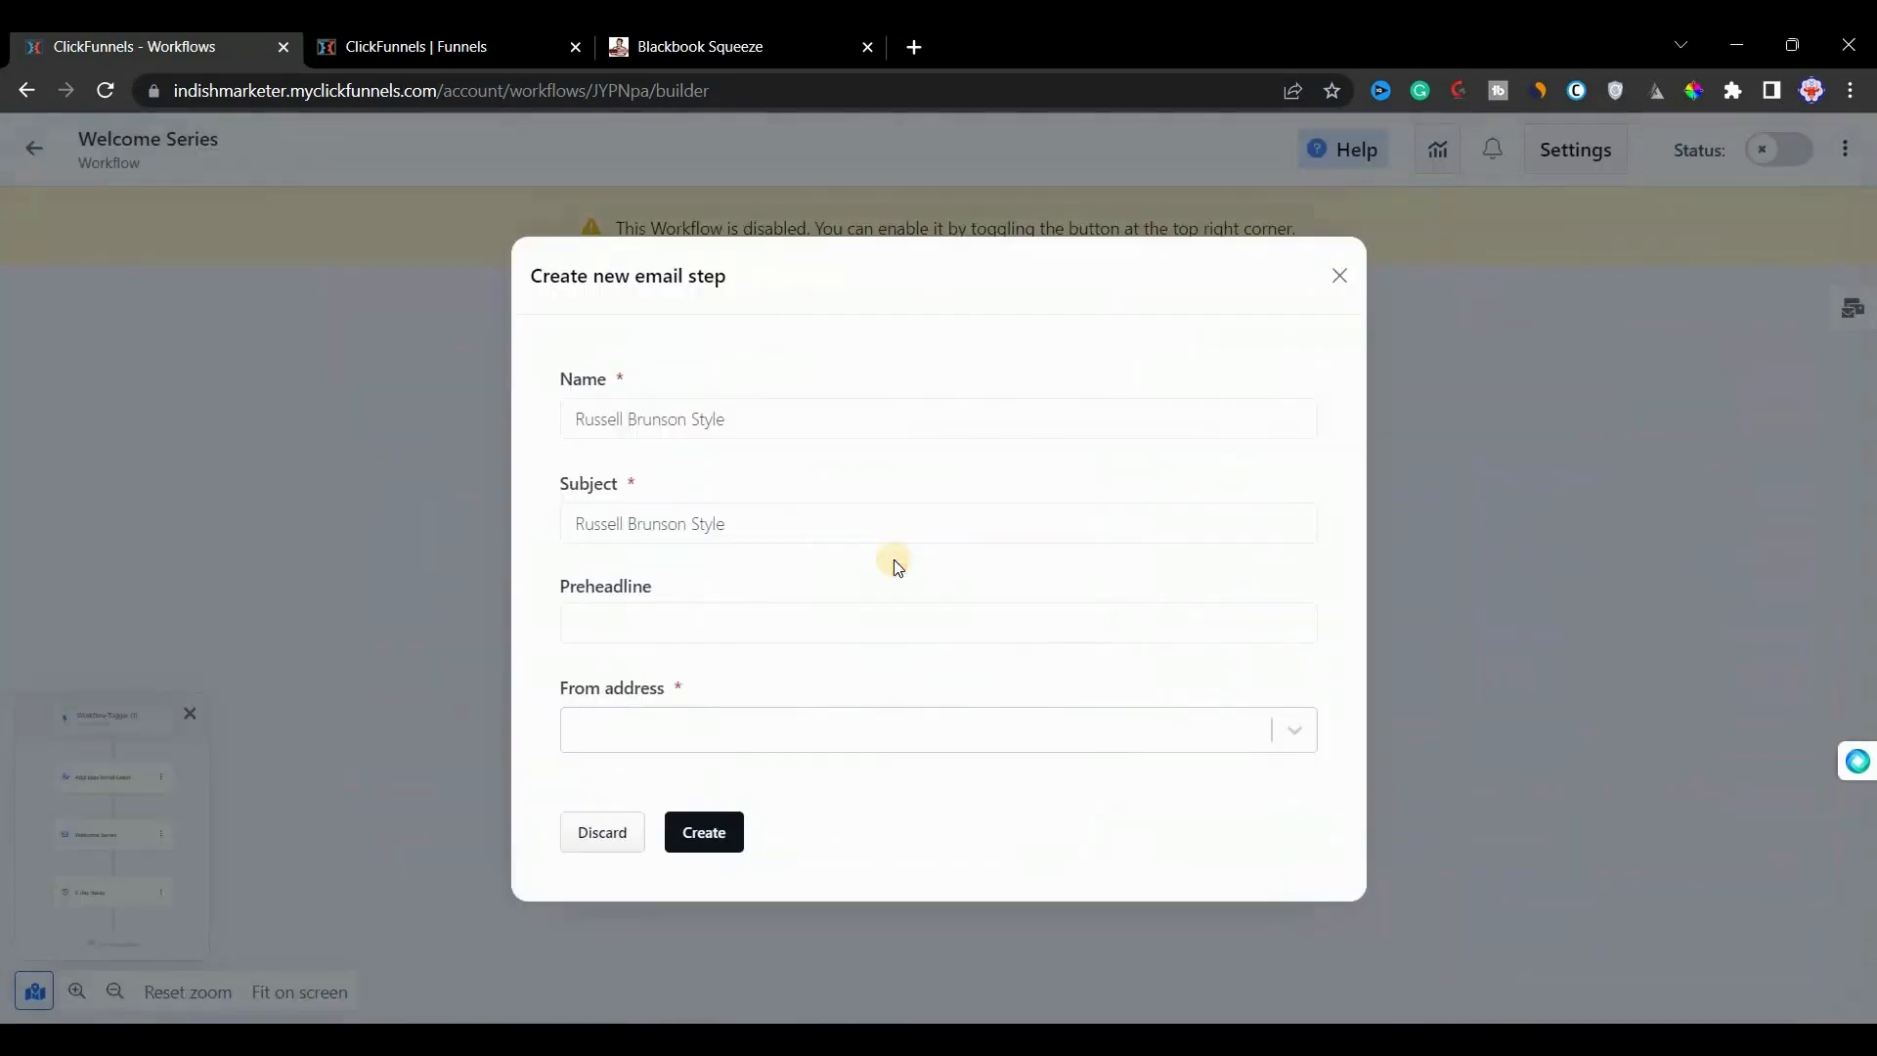
pyautogui.click(700, 833)
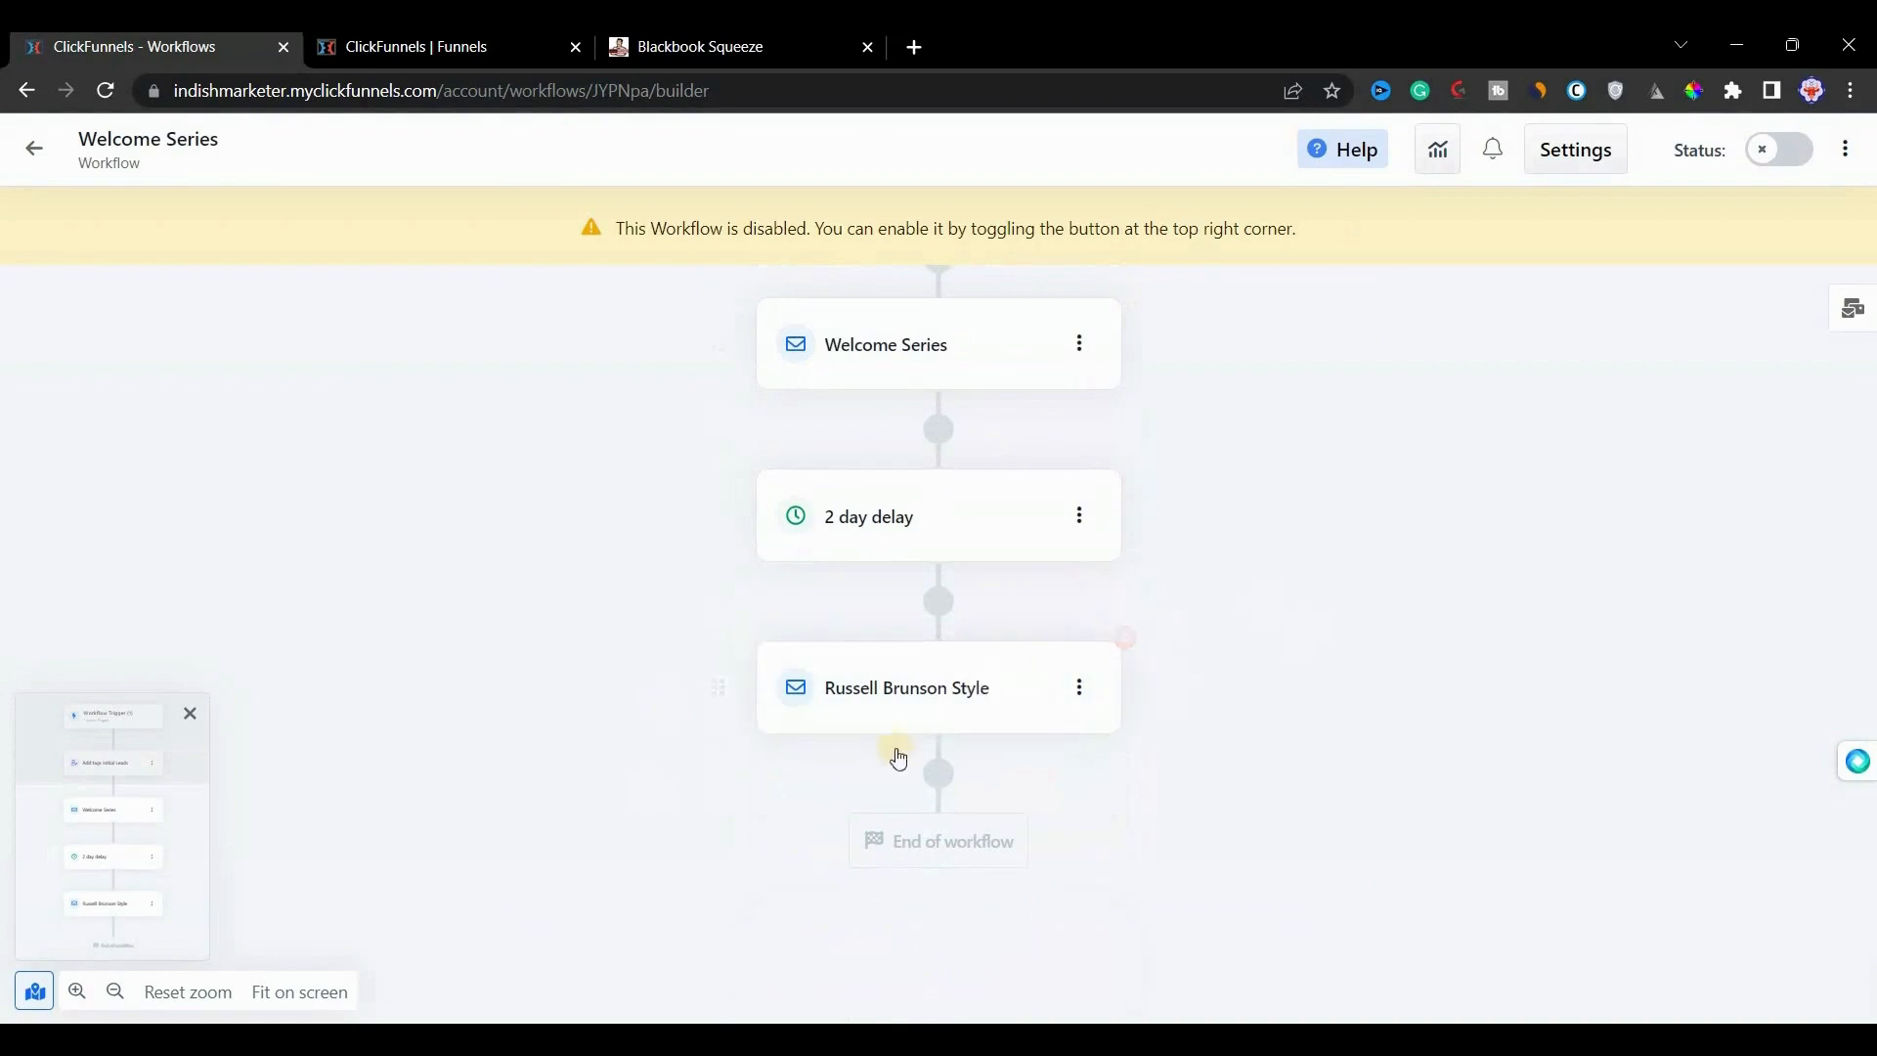
# Step: Open the Welcome Series email for editing from its options menu
pyautogui.scroll(5, 858, 769)
pyautogui.scroll(-5, 858, 765)
pyautogui.scroll(5, 717, 599)
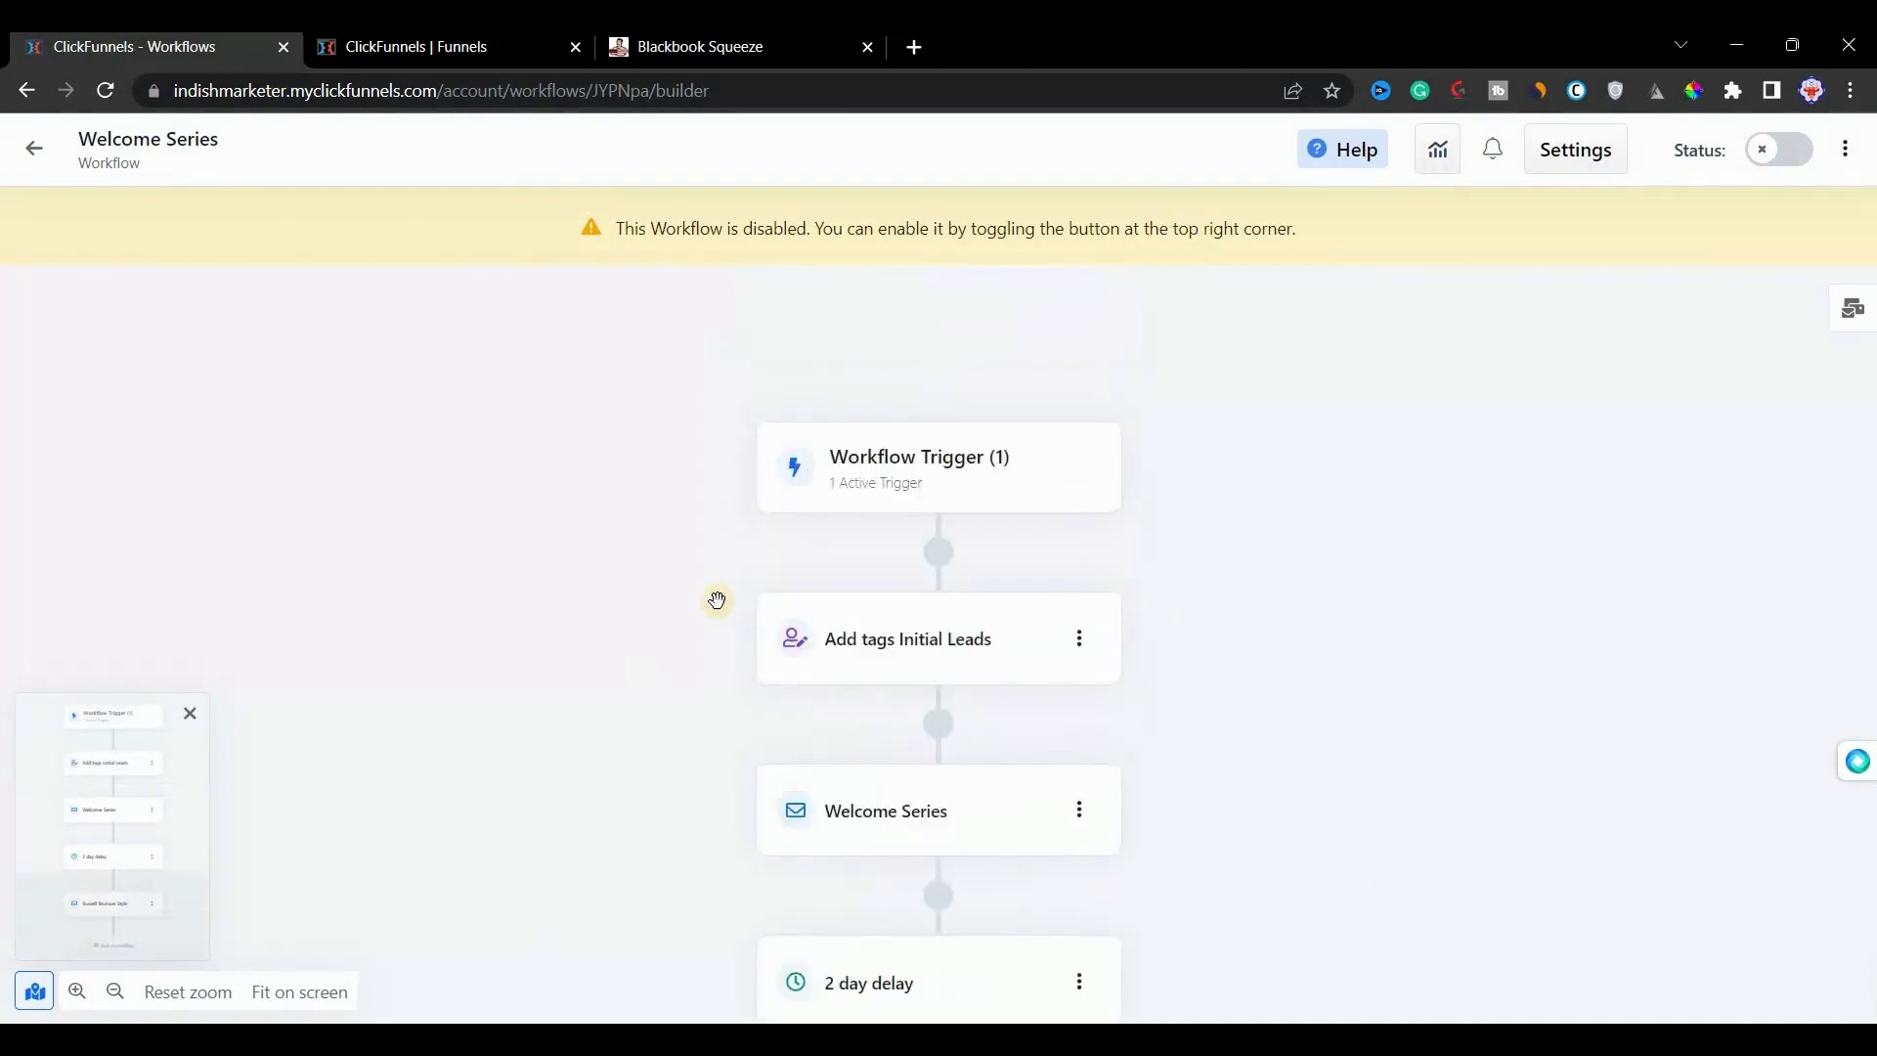
pyautogui.scroll(-3, 701, 662)
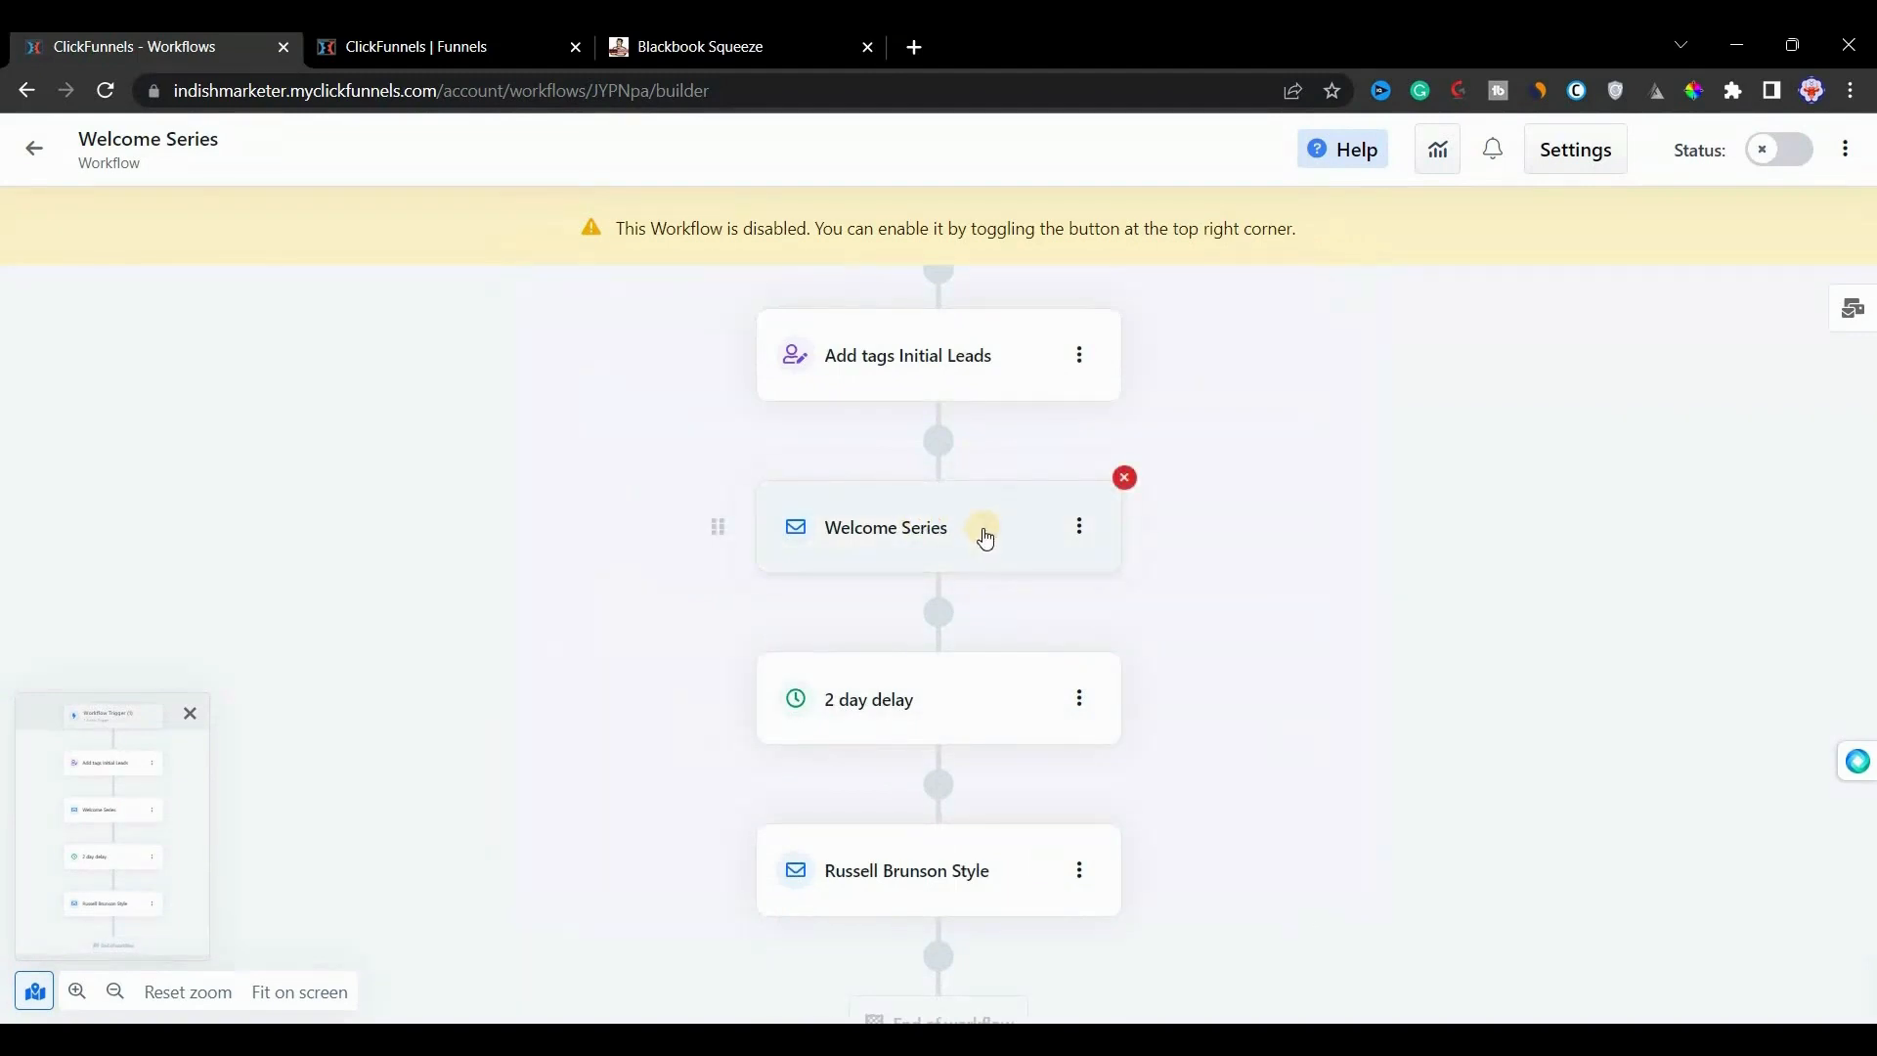
pyautogui.click(1078, 533)
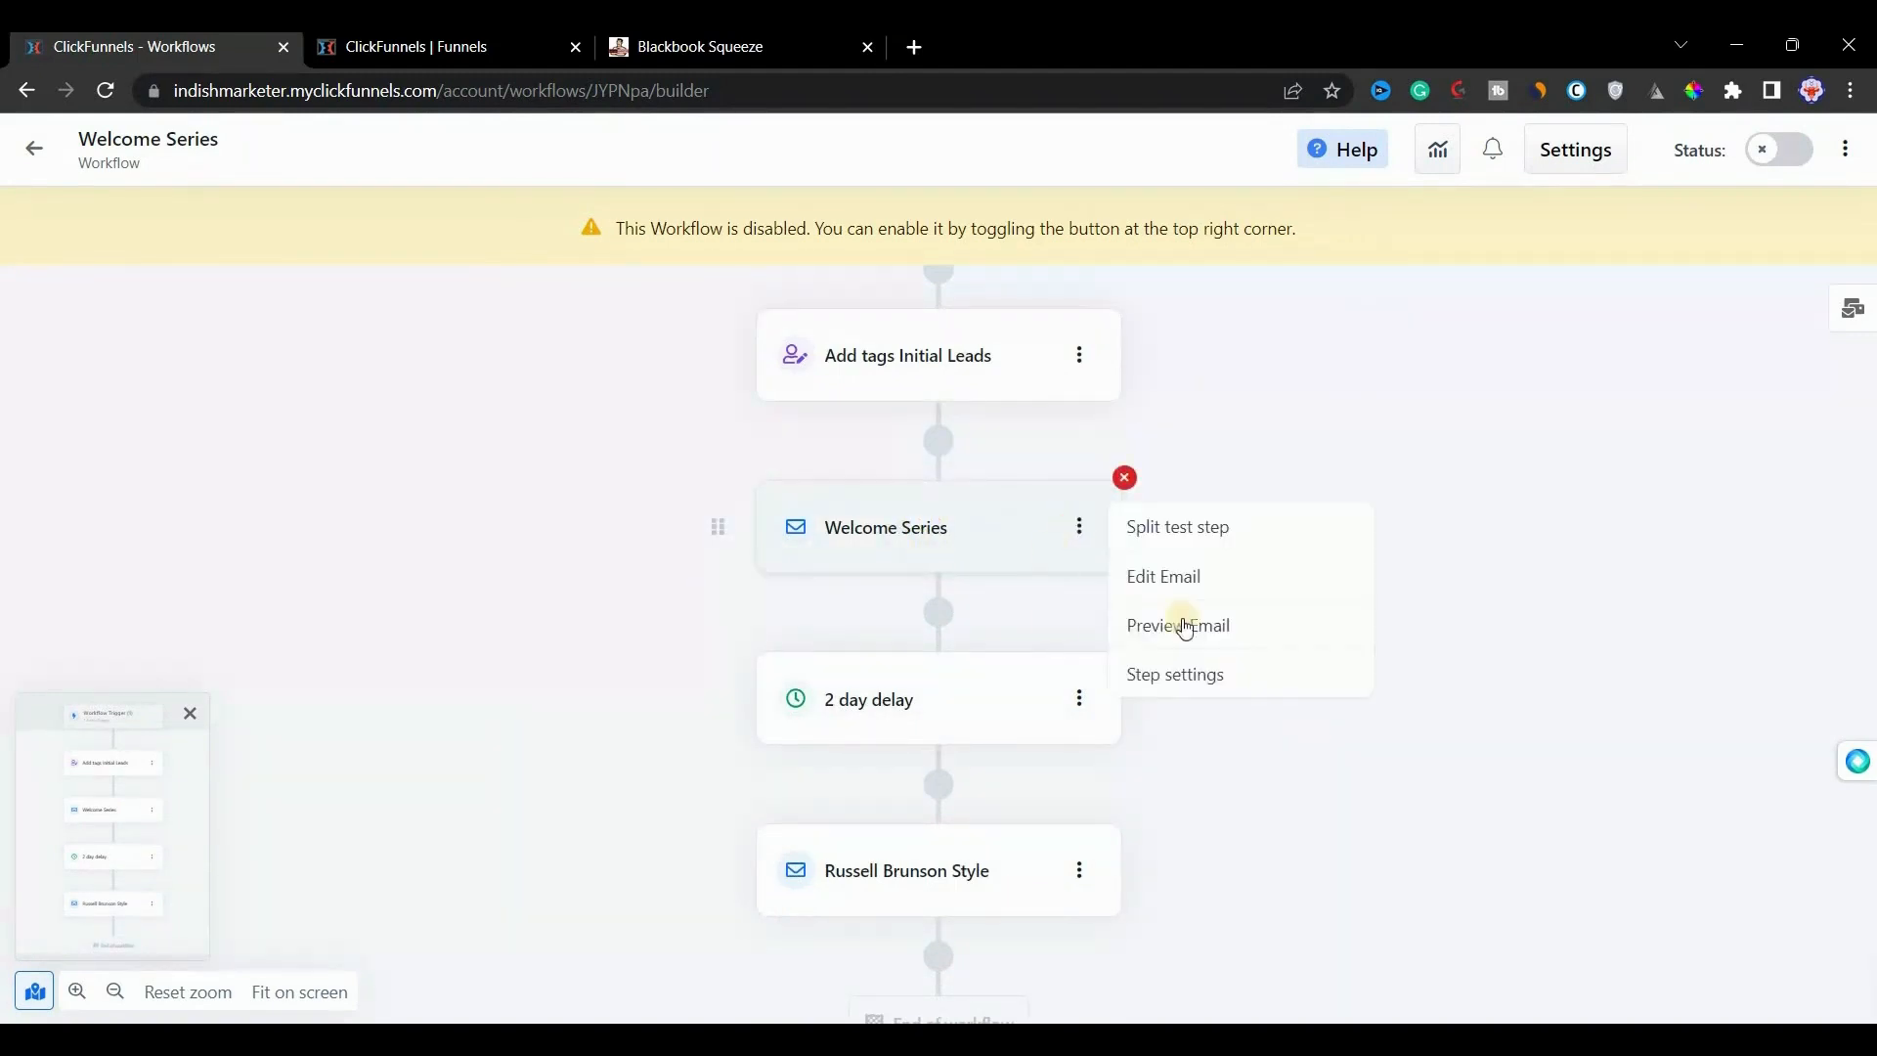
pyautogui.click(1193, 578)
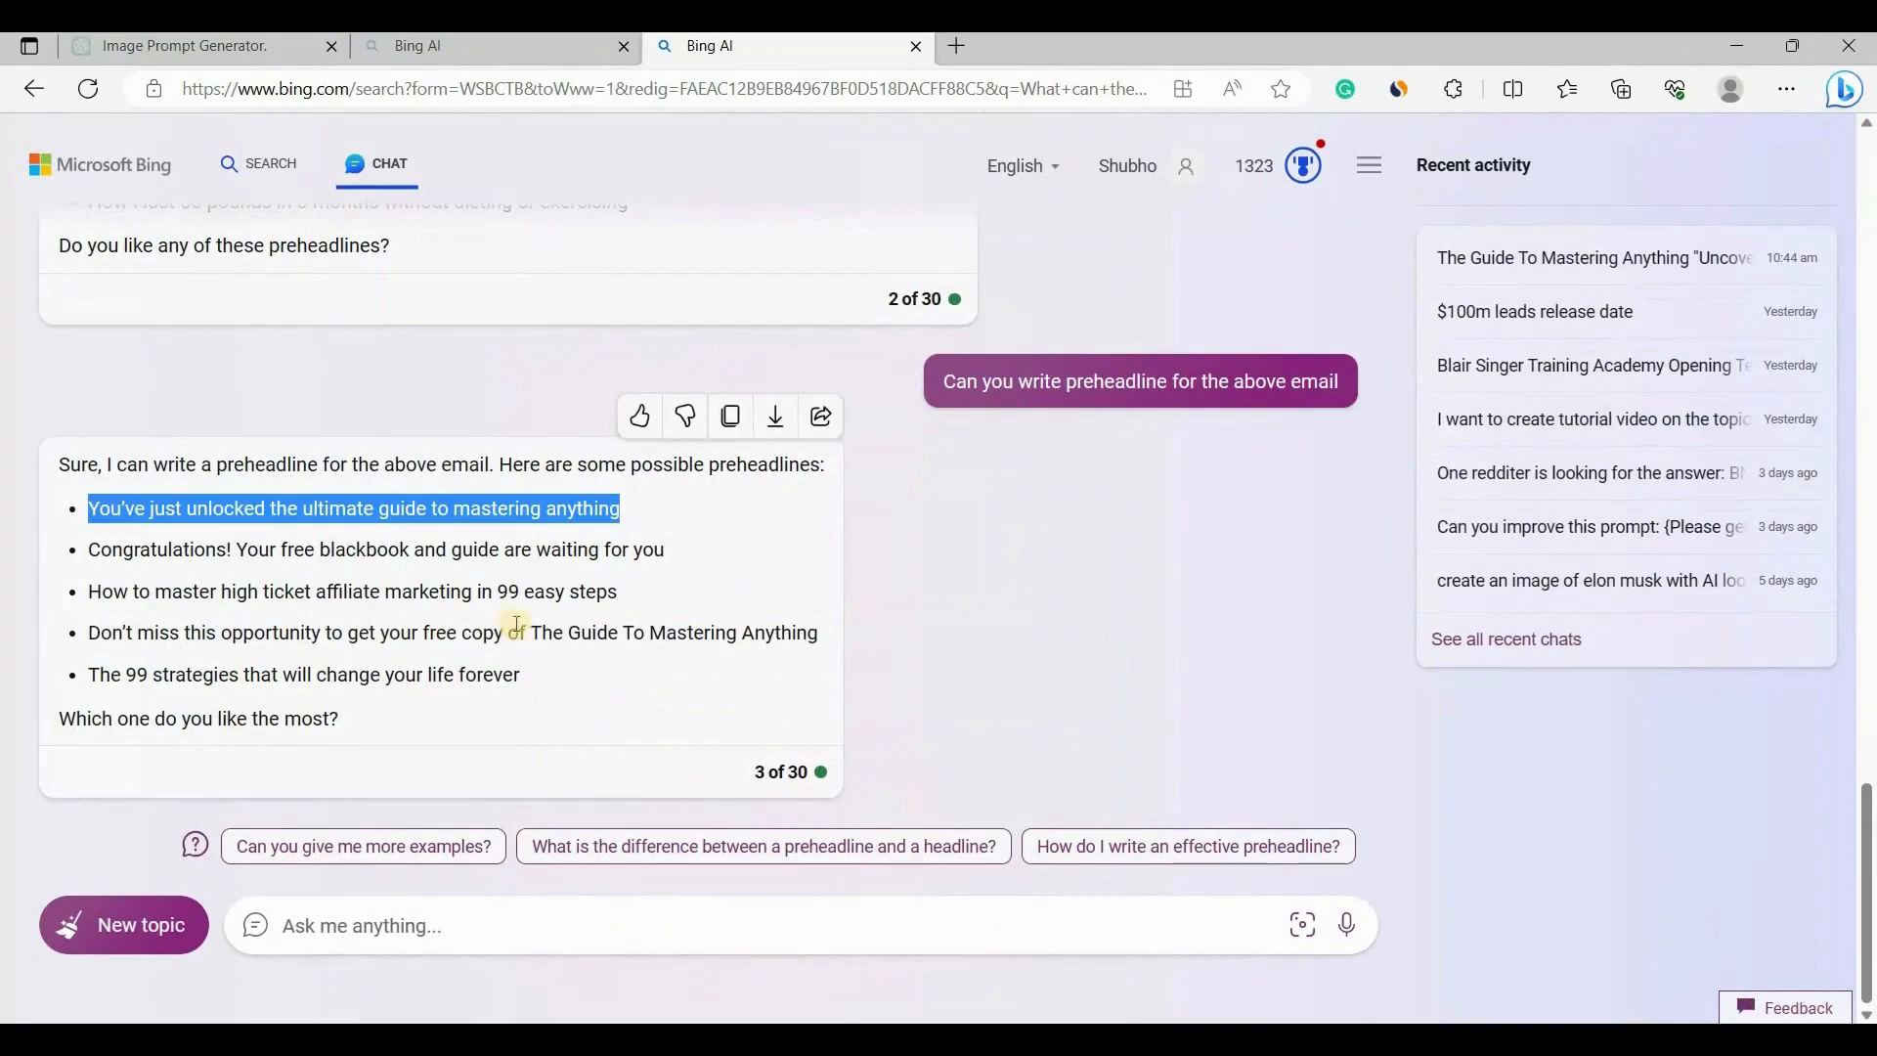
pyautogui.scroll(10, 538, 584)
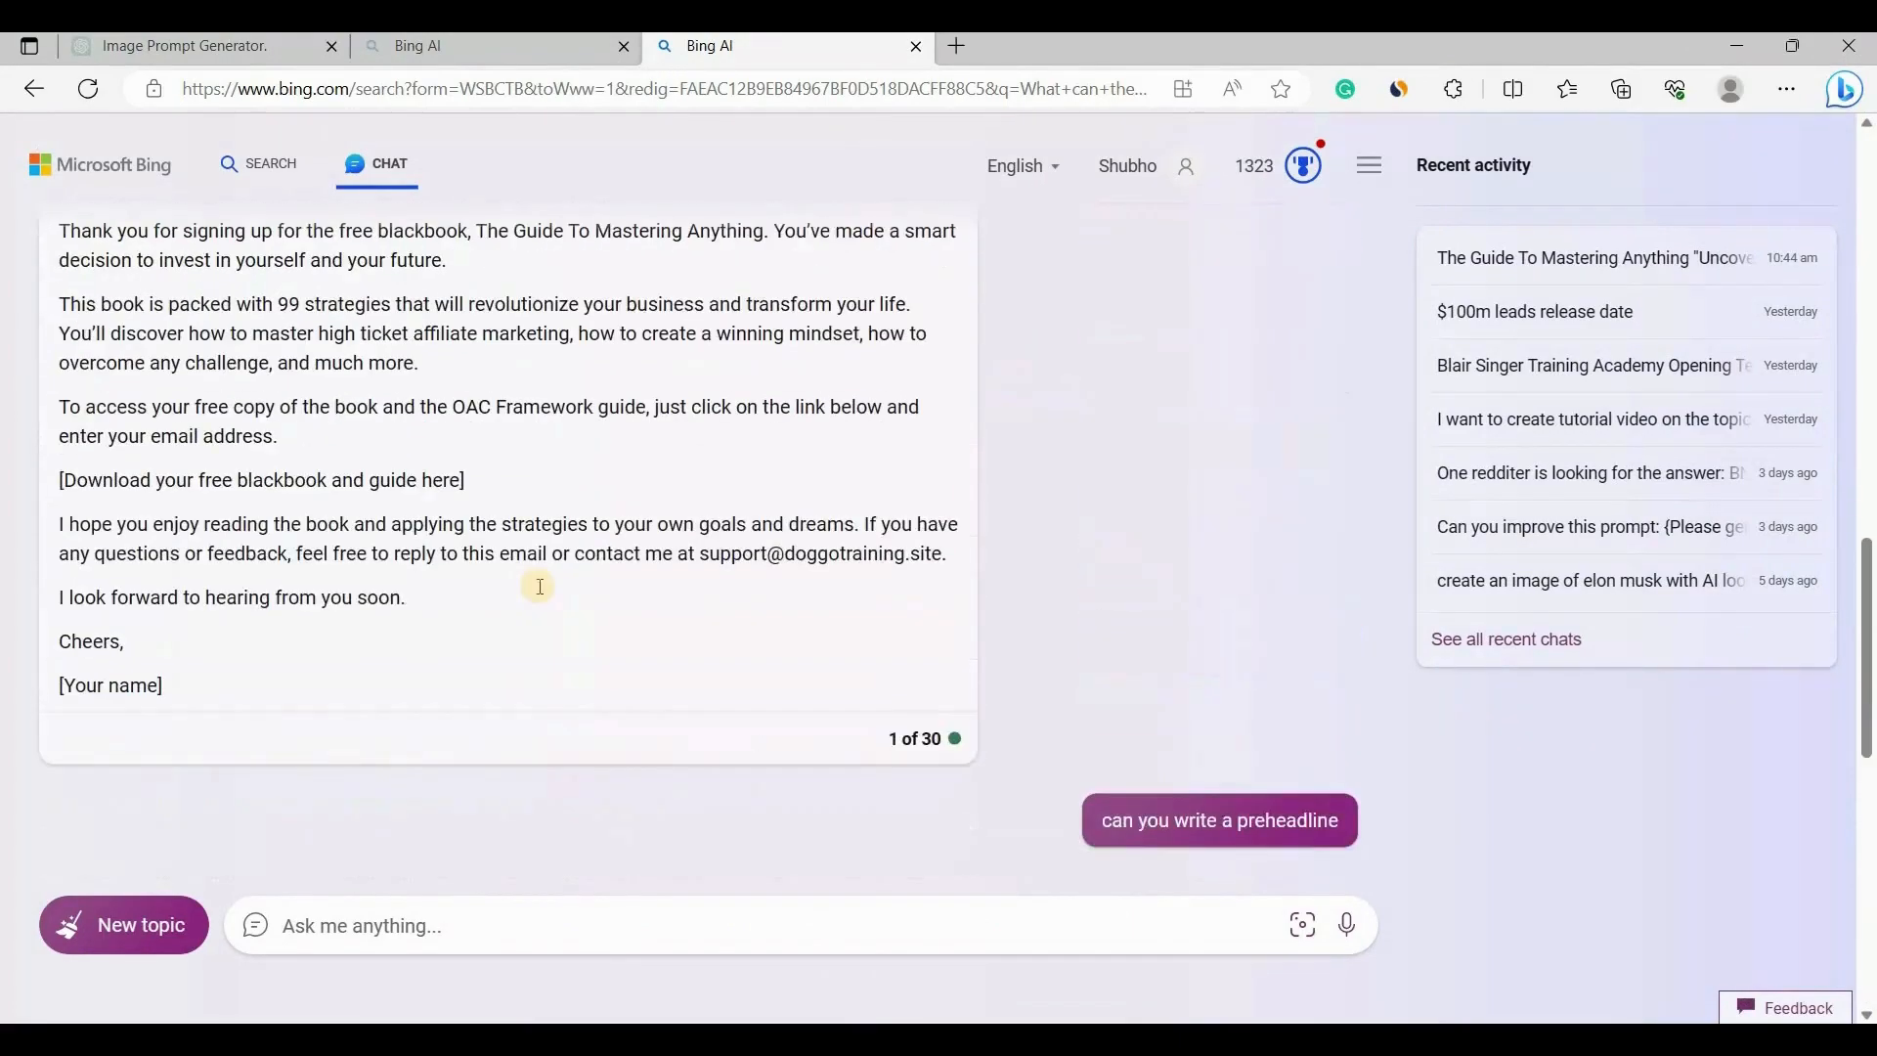
pyautogui.scroll(3, 540, 587)
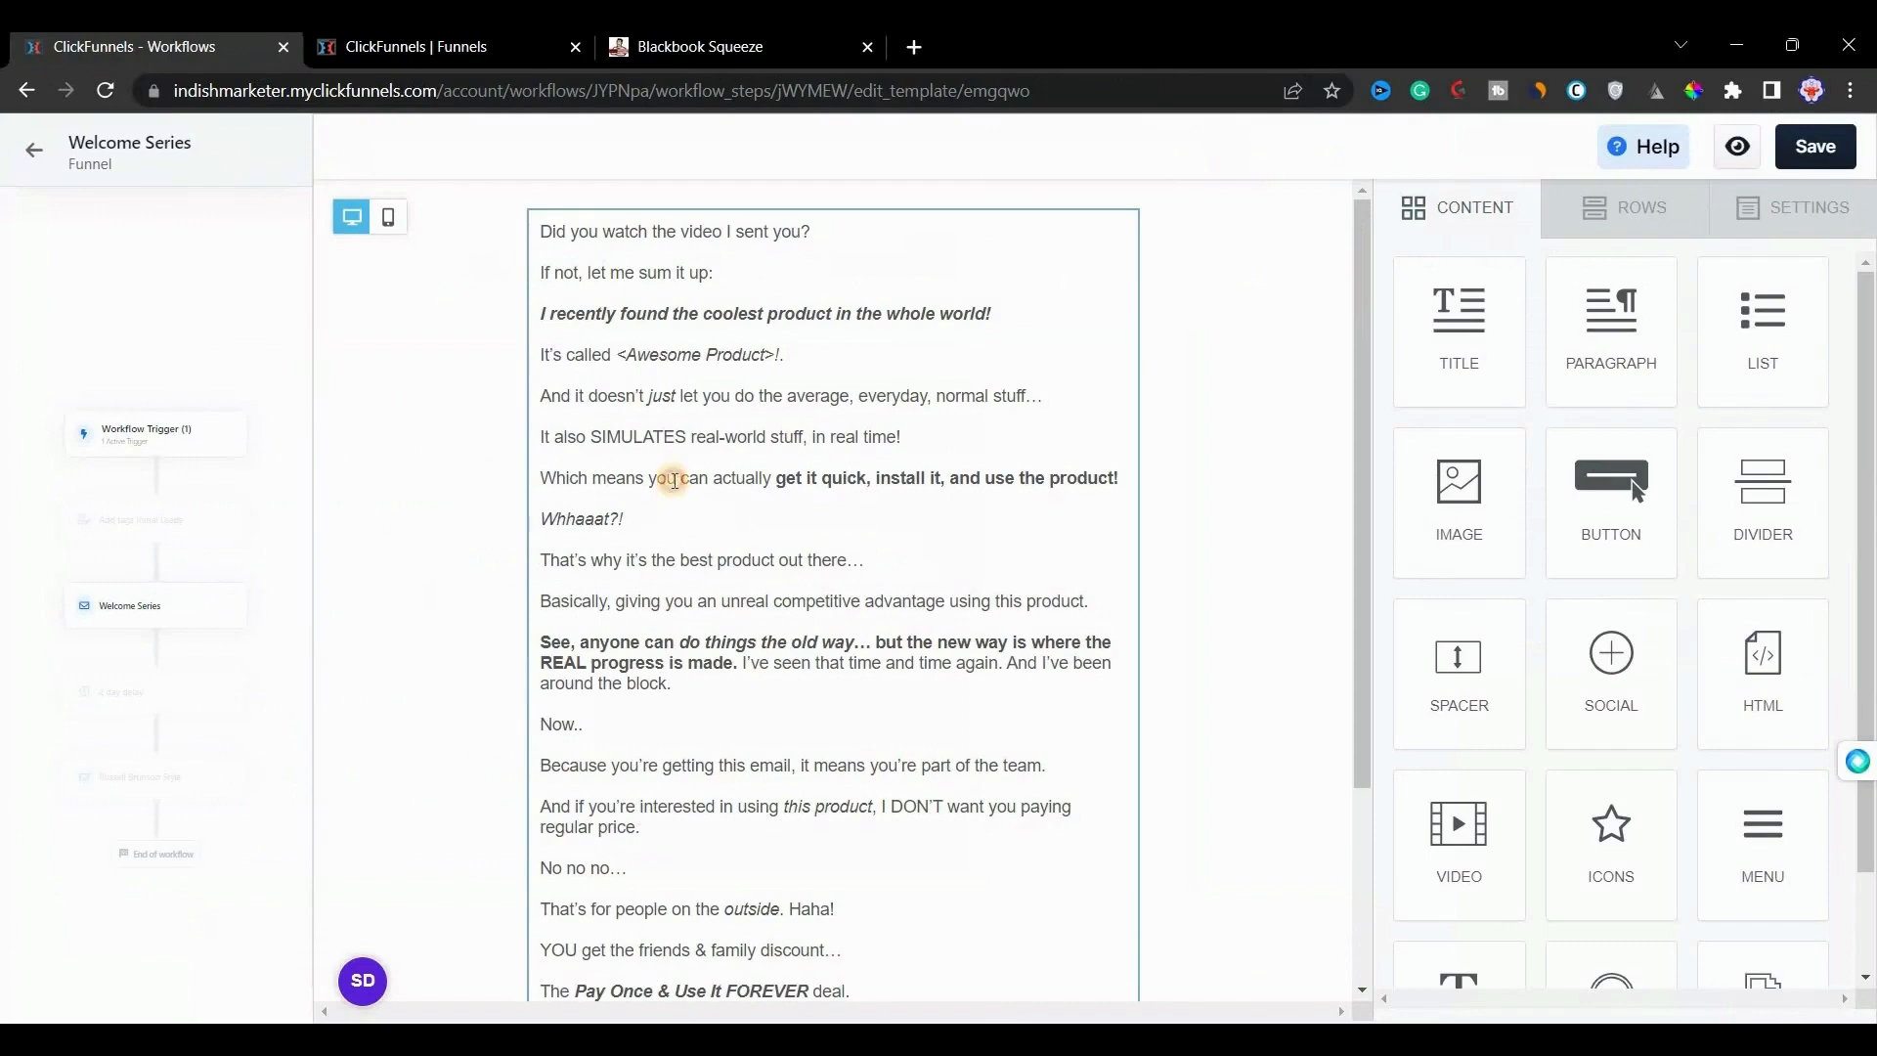
# Step: Replace the template text with the pasted thank-you email and delete its Subject line
pyautogui.click(675, 480)
pyautogui.hotkey('ctrl', 'a')
pyautogui.hotkey('ctrl', 'v')
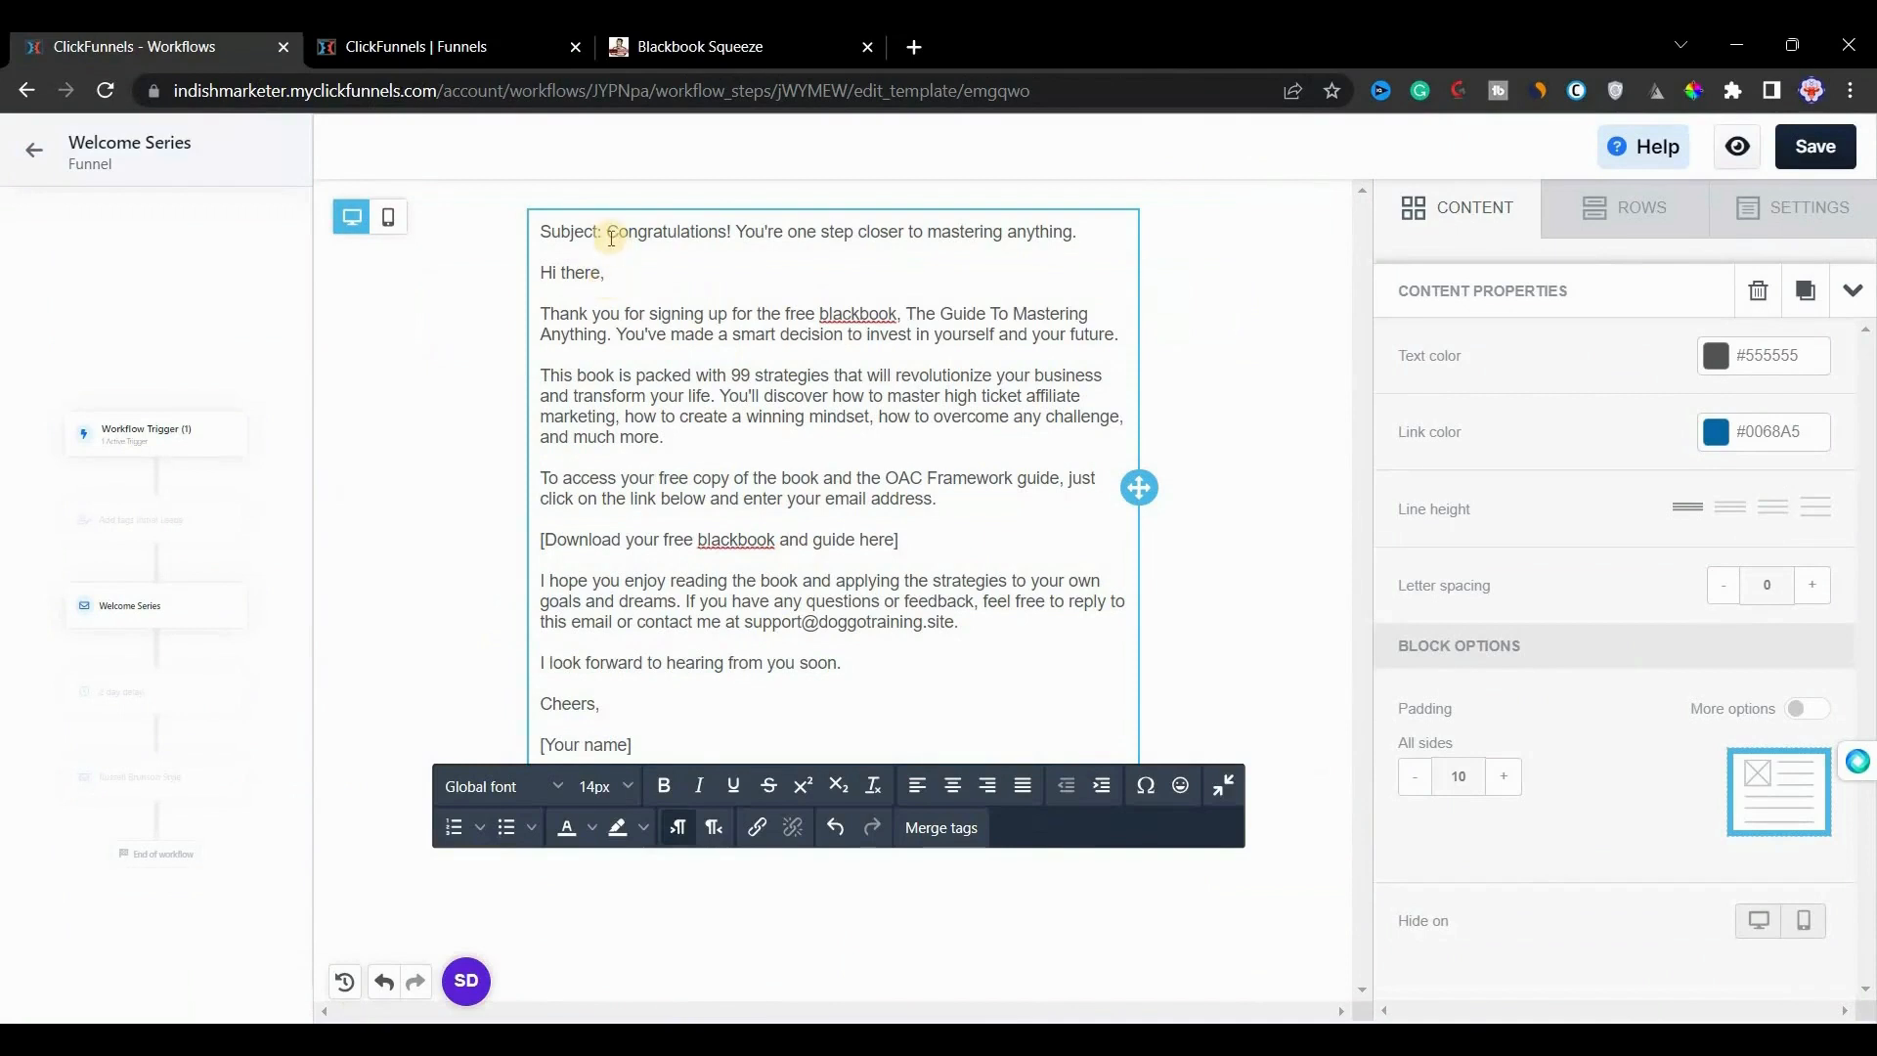
pyautogui.moveTo(541, 235); pyautogui.dragTo(1105, 214)
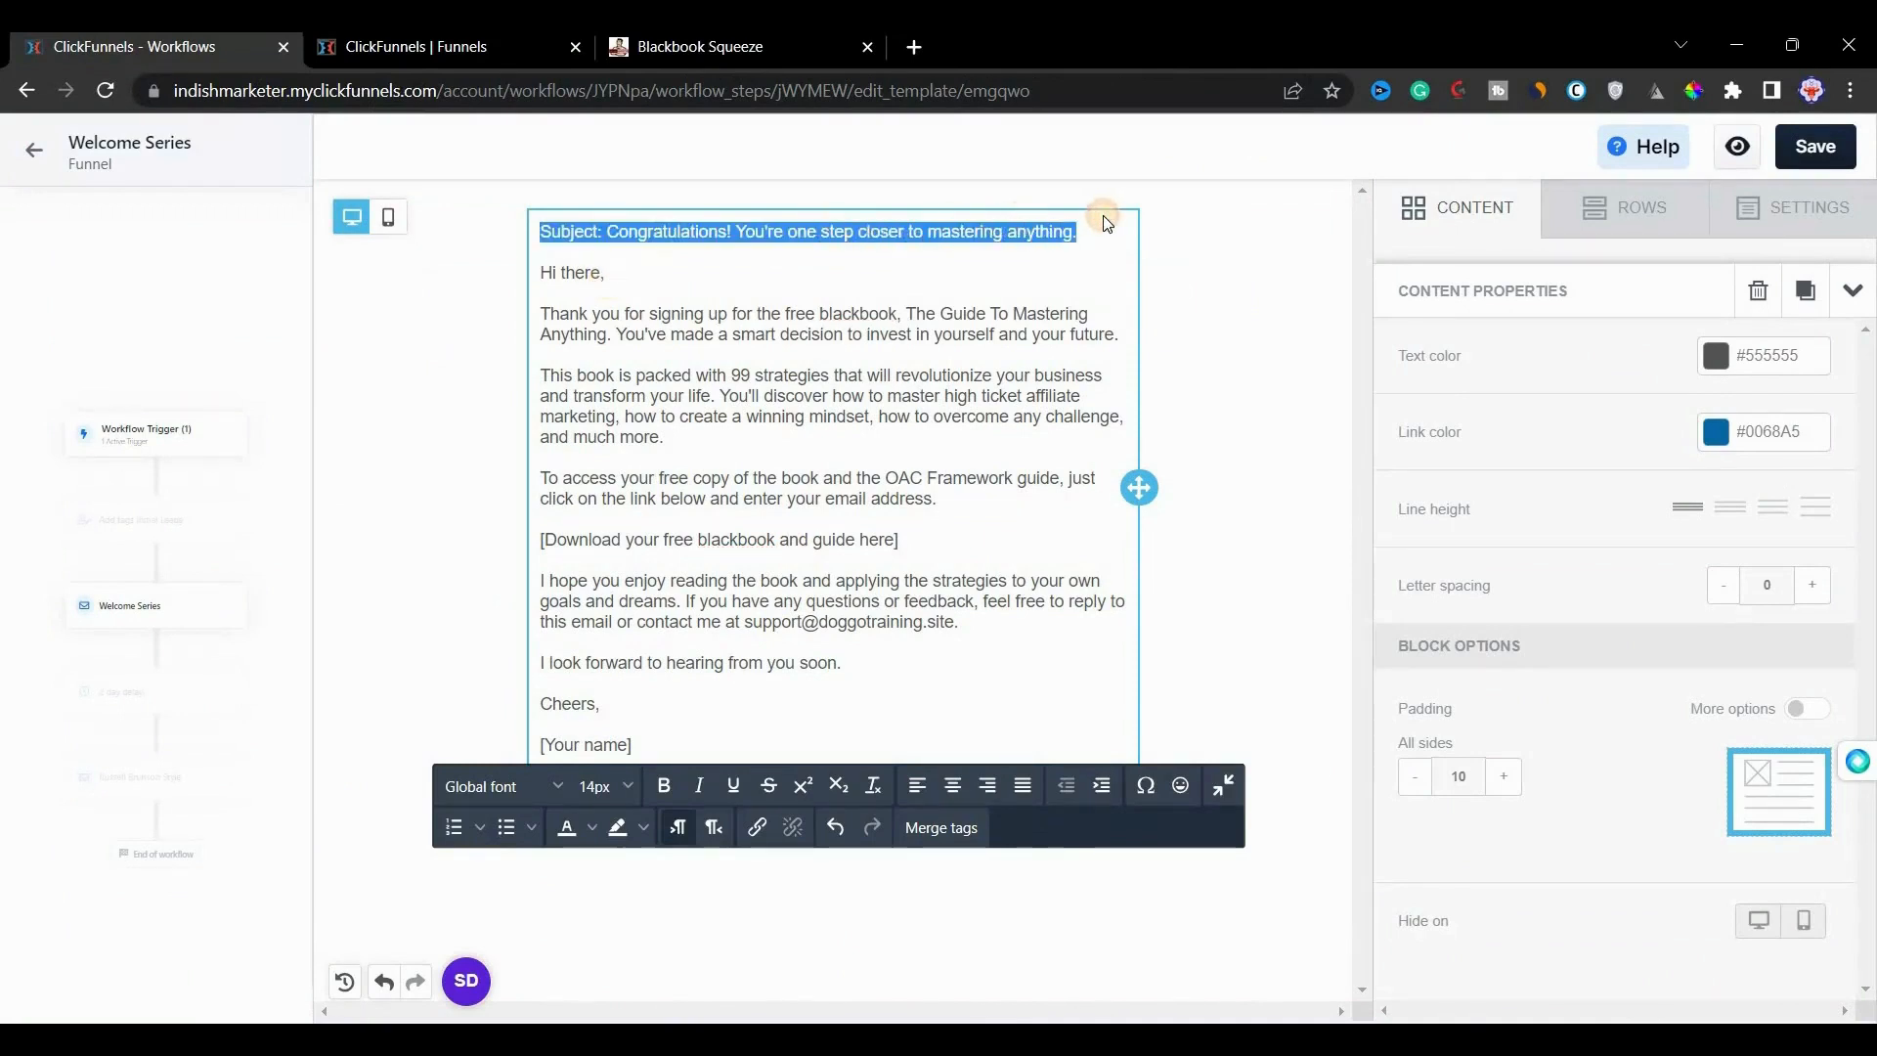
pyautogui.press('BackSpace')
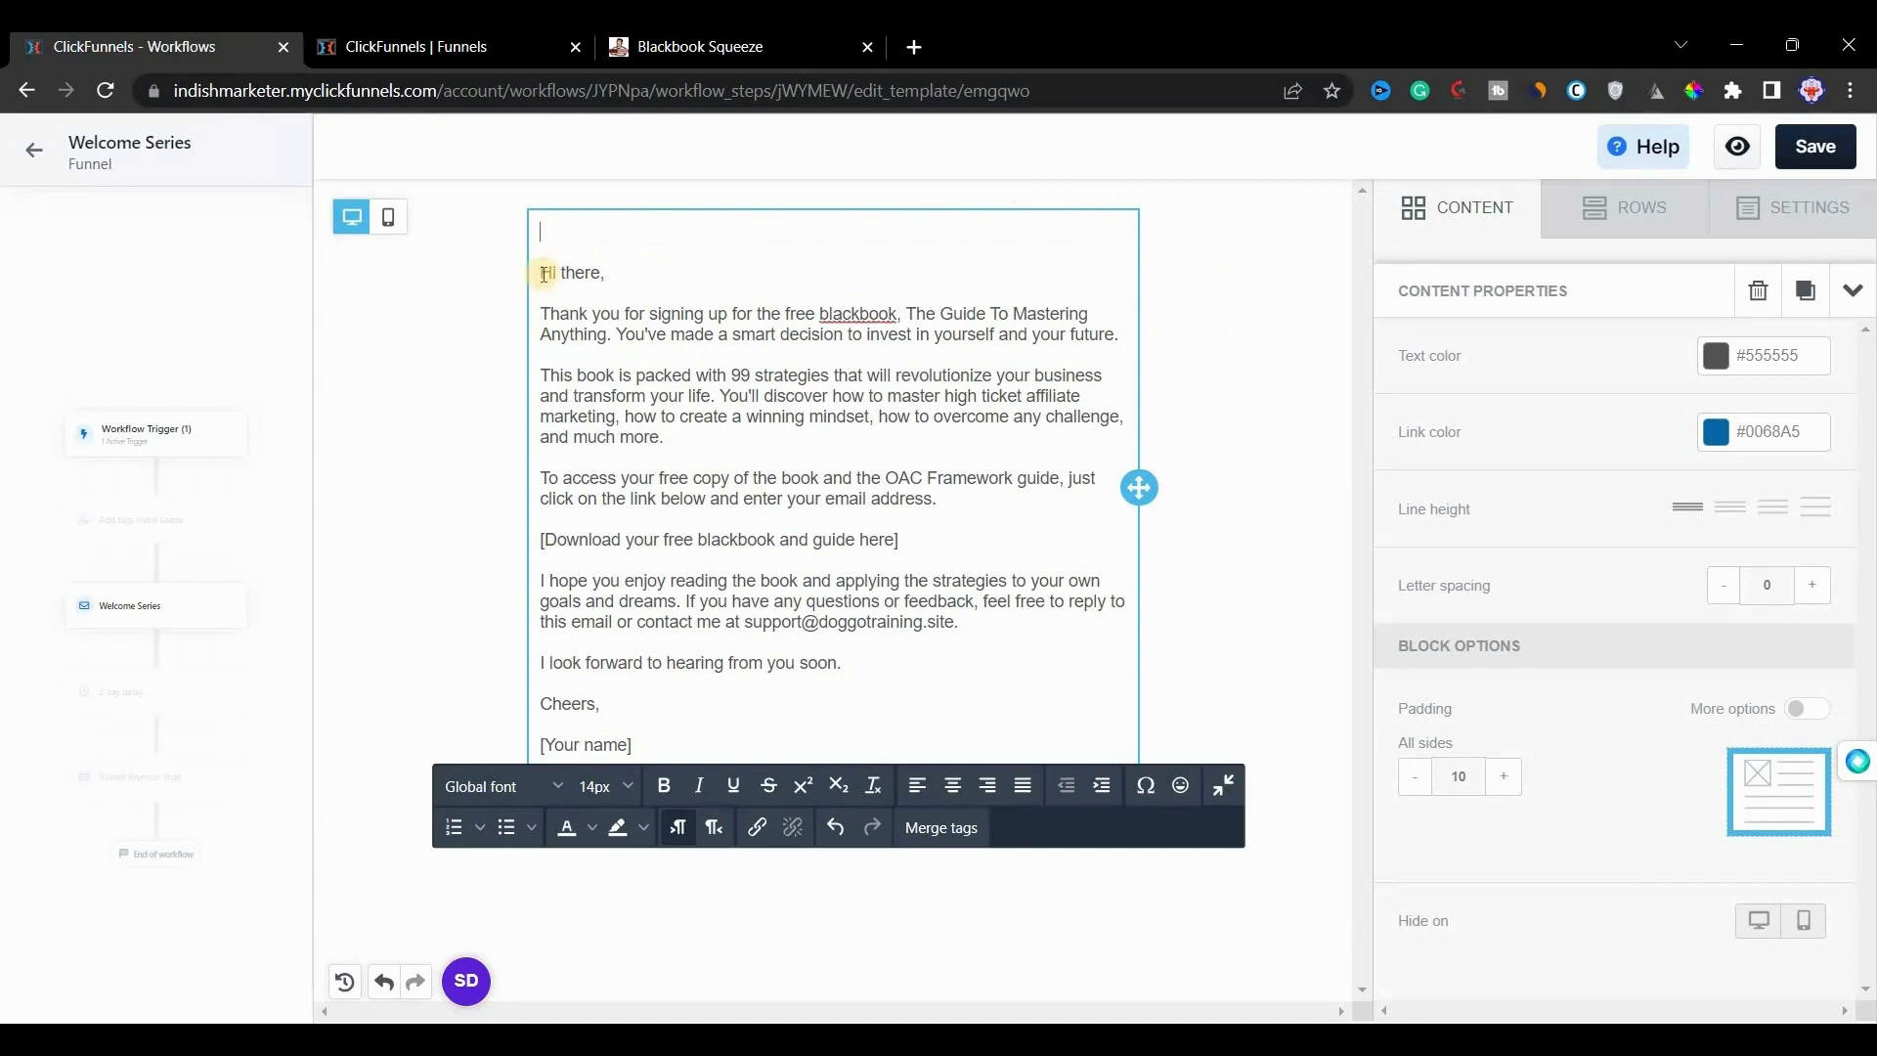
pyautogui.press('BackSpace')
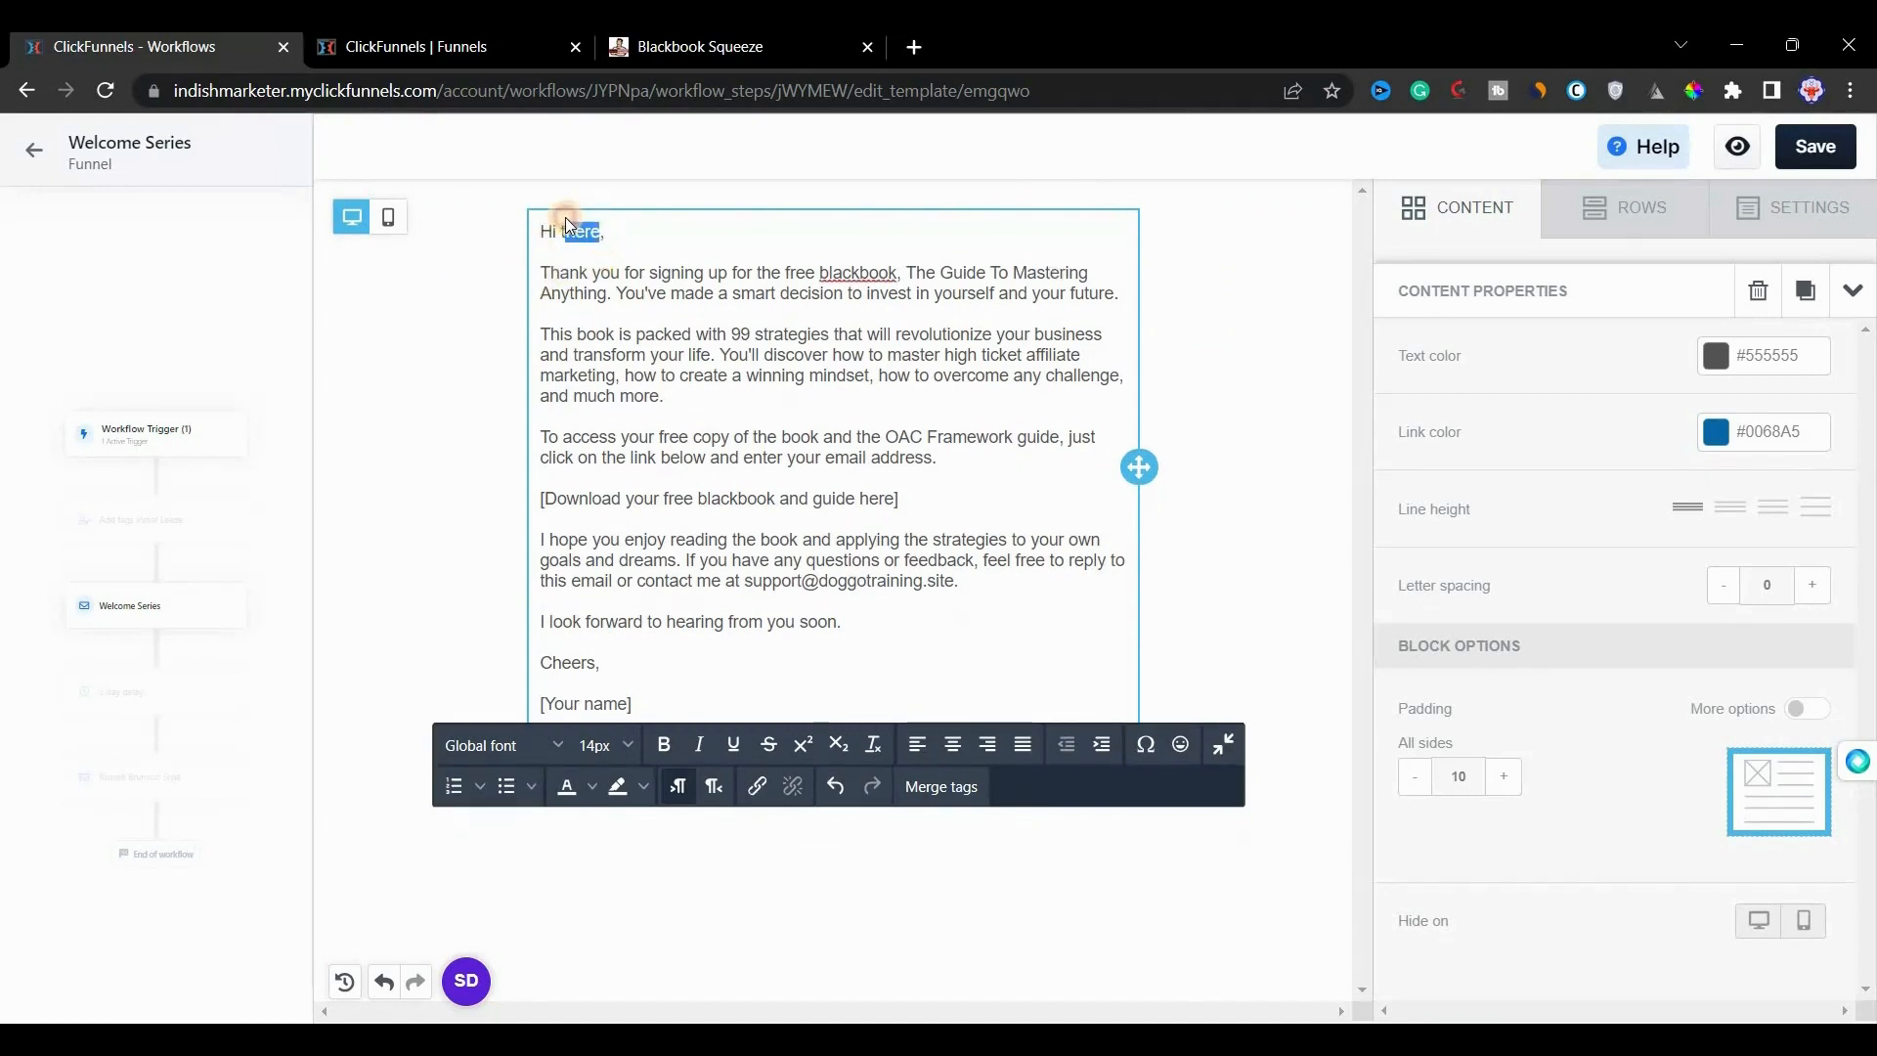
# Step: Insert the Contact First Name merge tag after 'Hi' and select the bracketed download line
pyautogui.click(940, 788)
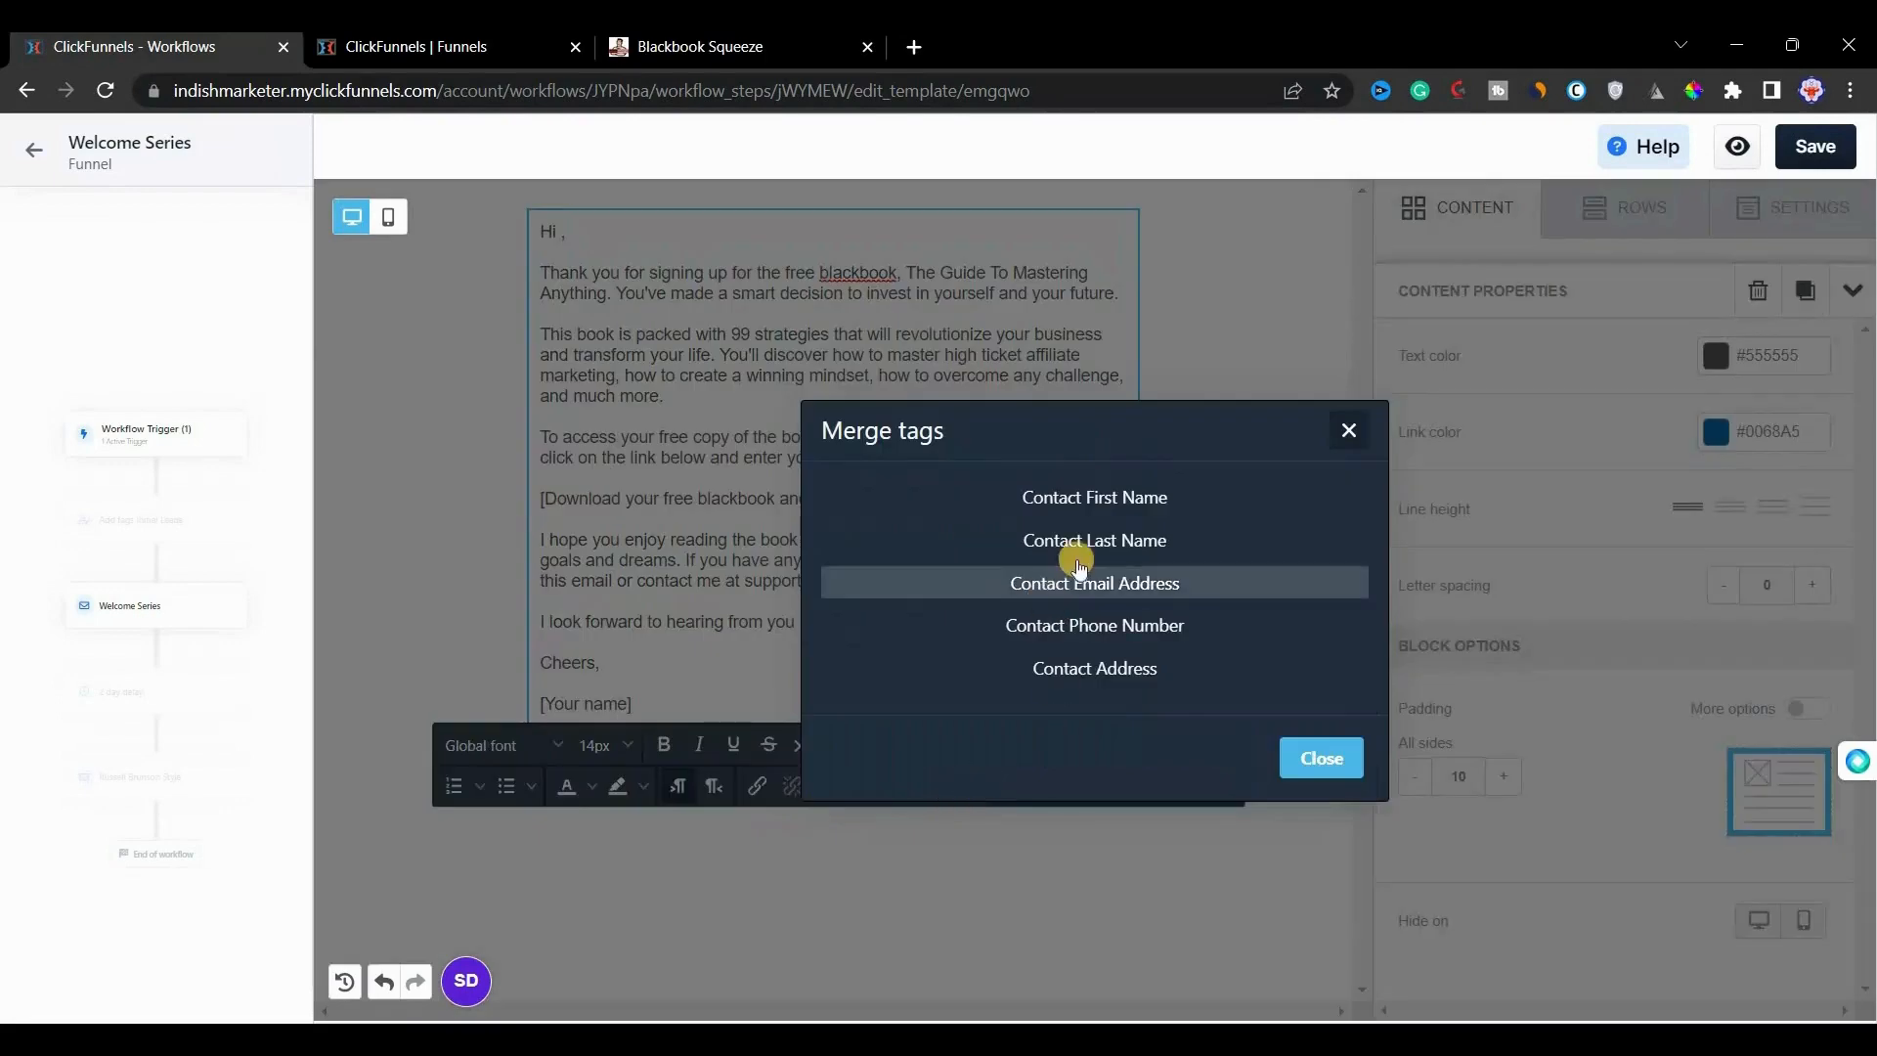
pyautogui.click(1080, 496)
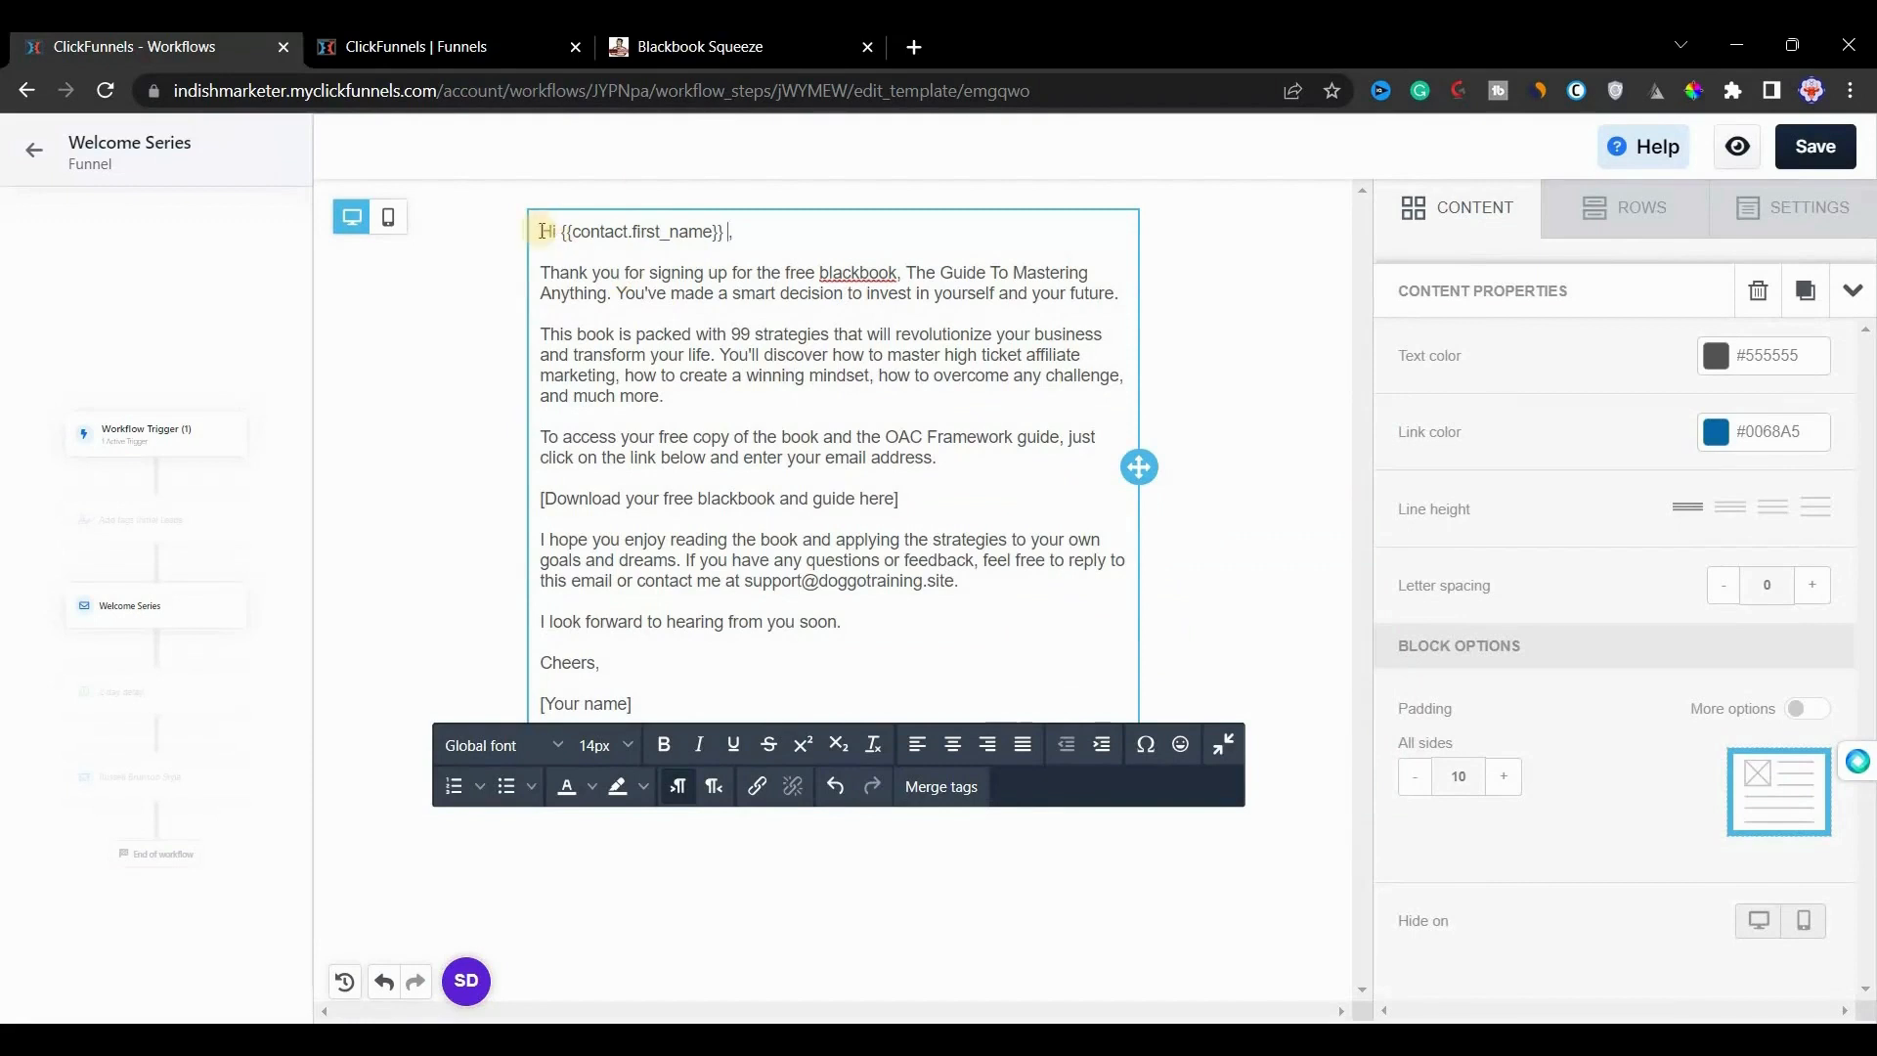
pyautogui.moveTo(922, 497); pyautogui.dragTo(921, 487)
pyautogui.doubleClick(921, 488)
# Step: Link the 'Download your free blackbook and guide here' line to indishmarketer.com, add a blank line, and save
pyautogui.click(545, 500)
pyautogui.press('BackSpace')
pyautogui.tripleClick(546, 500)
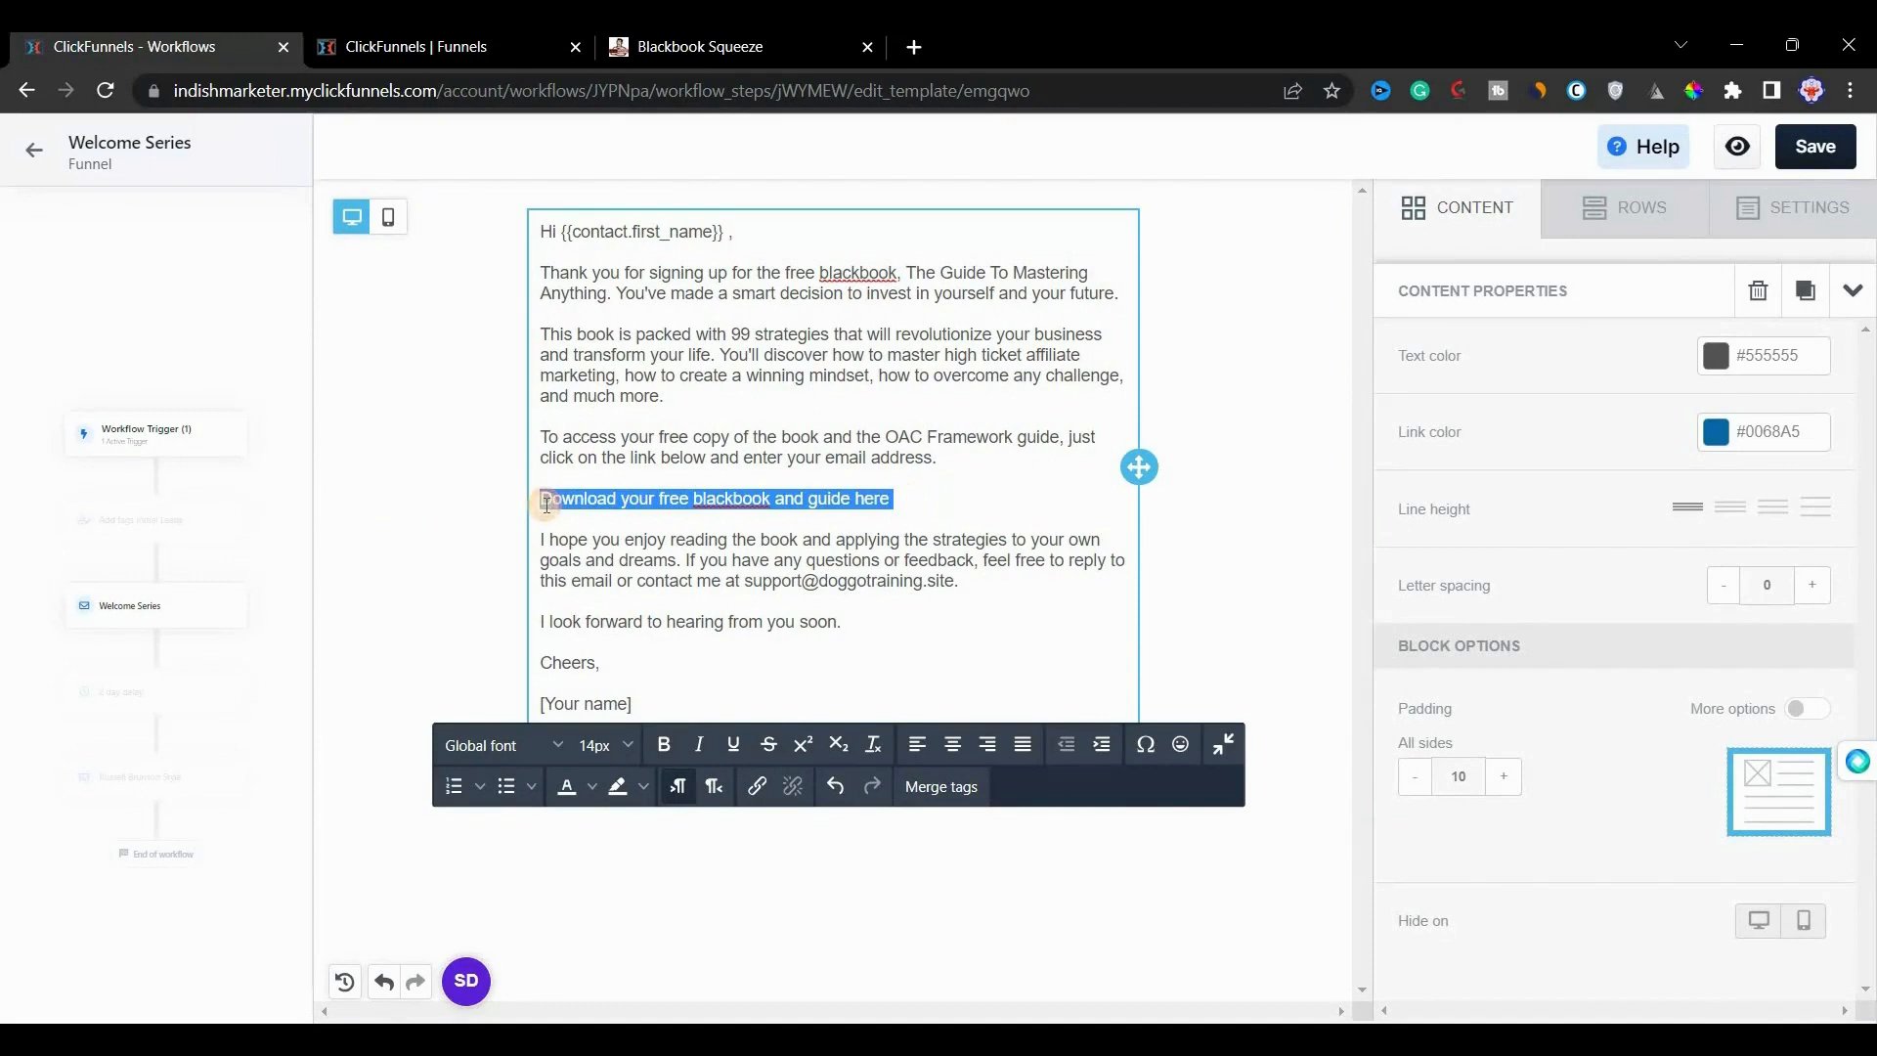
pyautogui.click(757, 786)
pyautogui.write('indishmarketer.com')
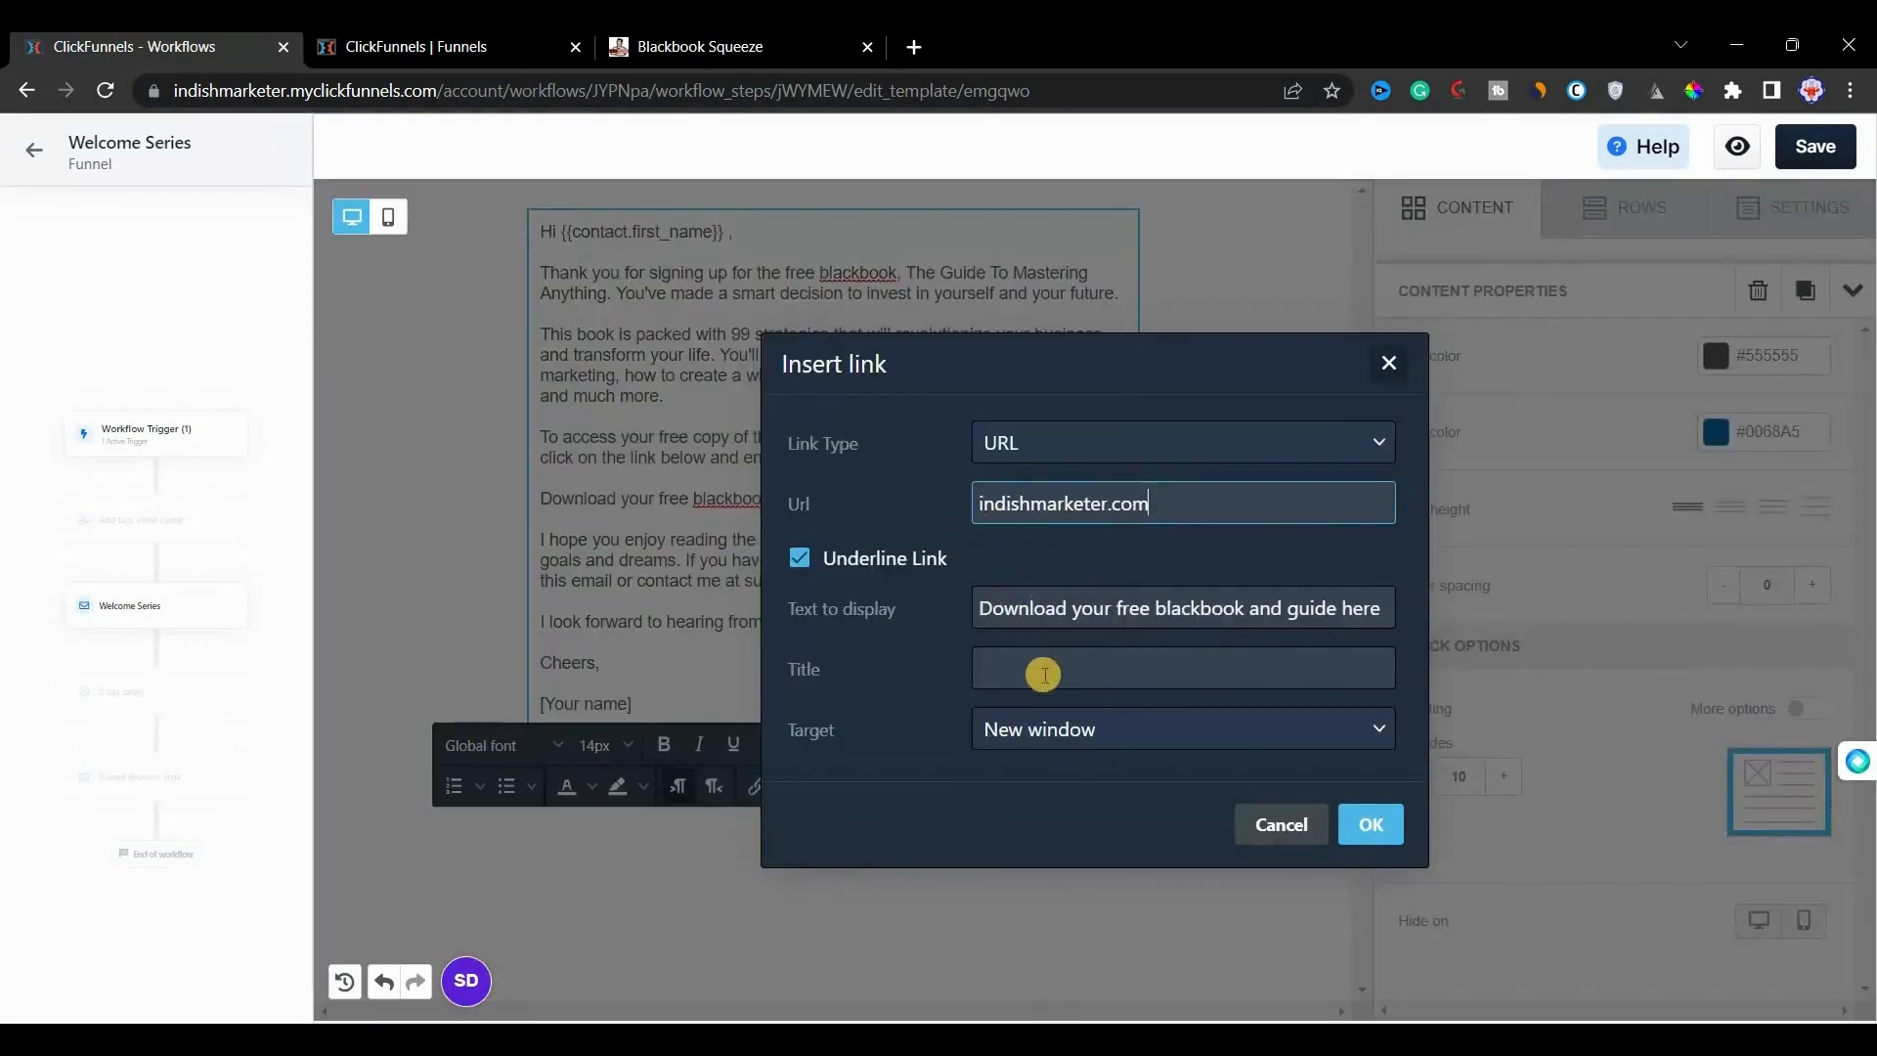
pyautogui.click(1076, 673)
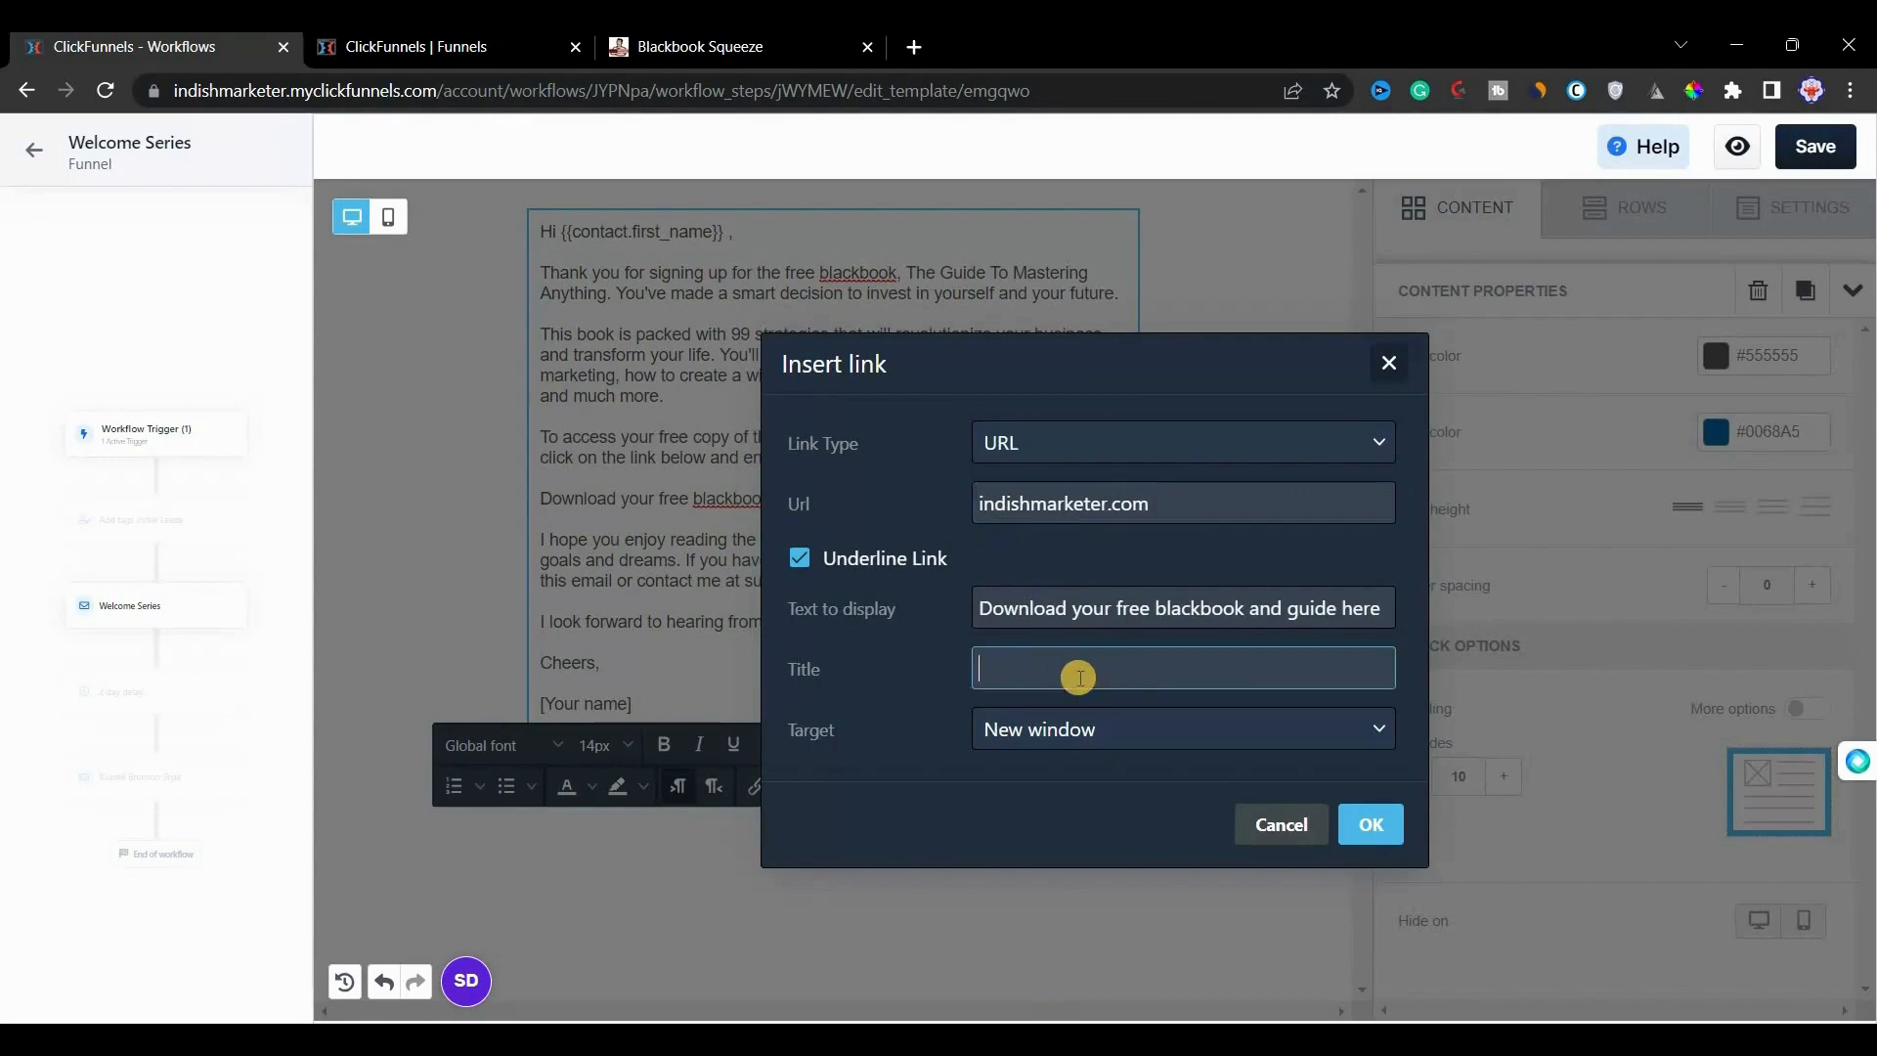
pyautogui.click(1369, 826)
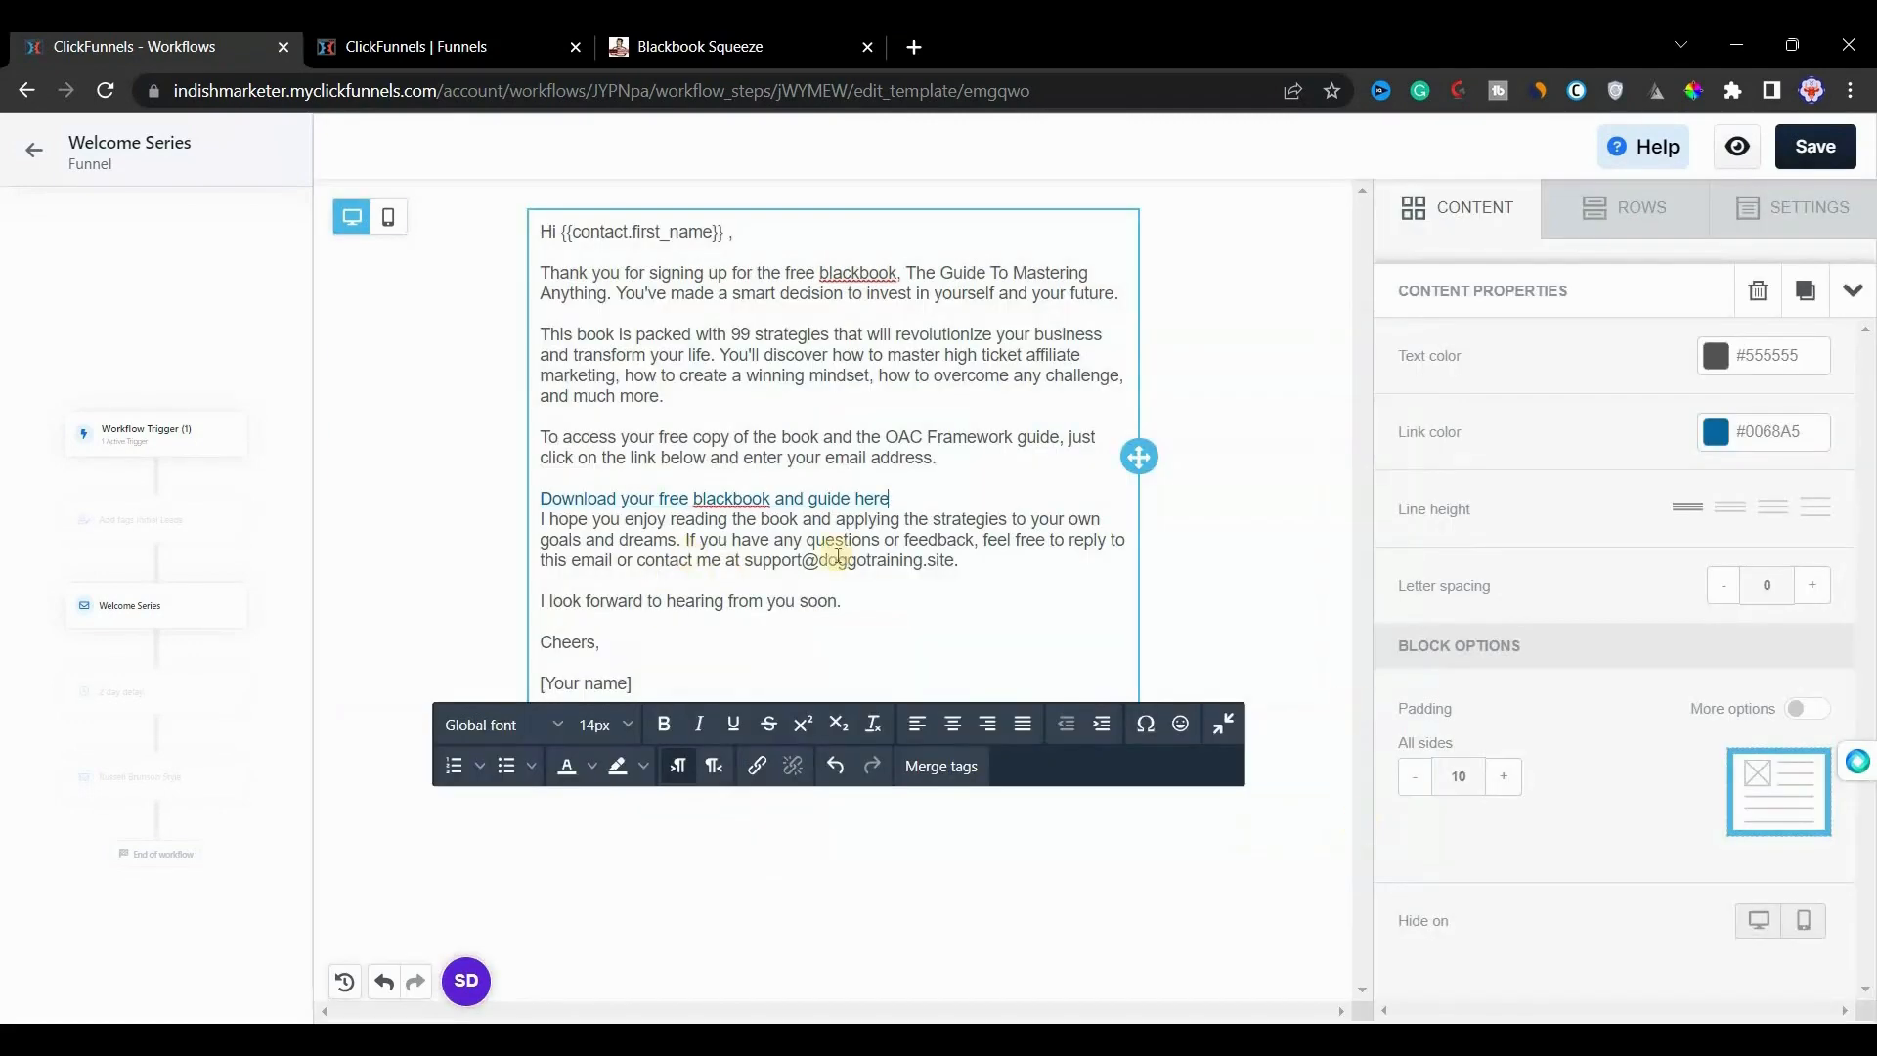
pyautogui.press('Return')
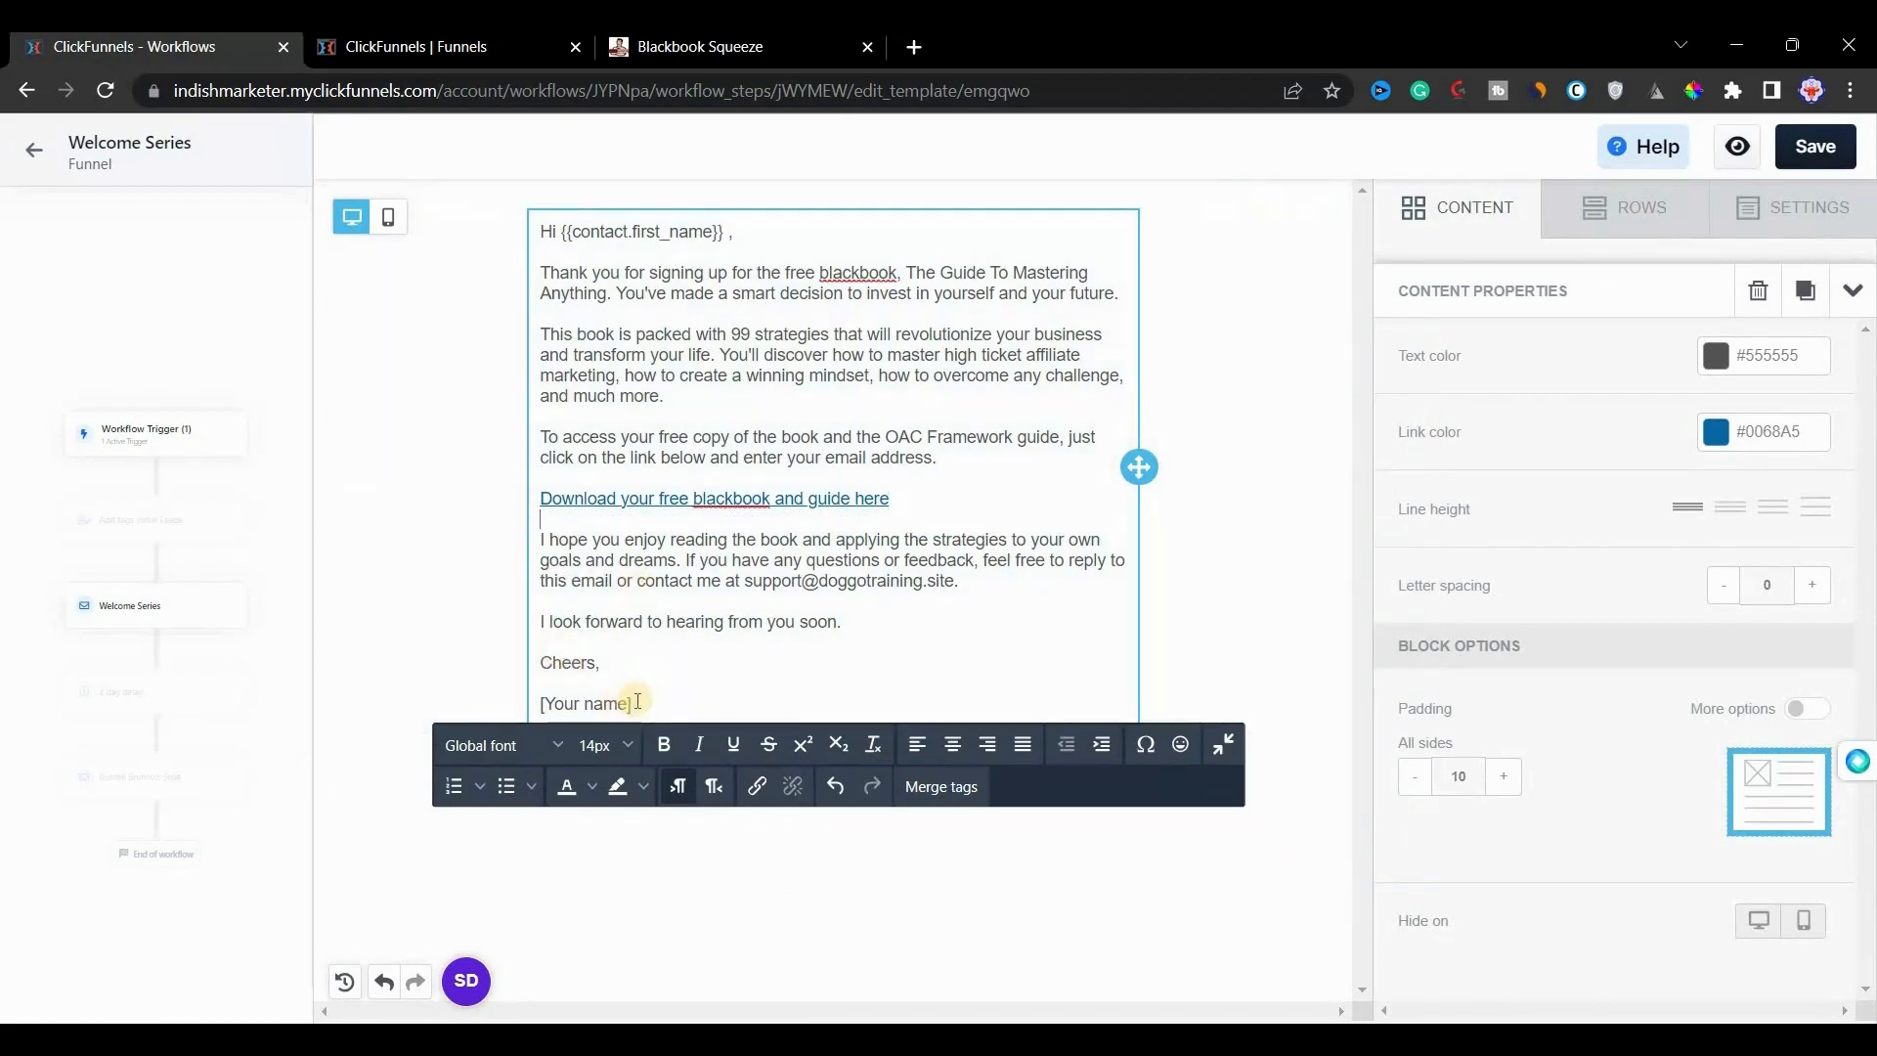
pyautogui.click(1816, 147)
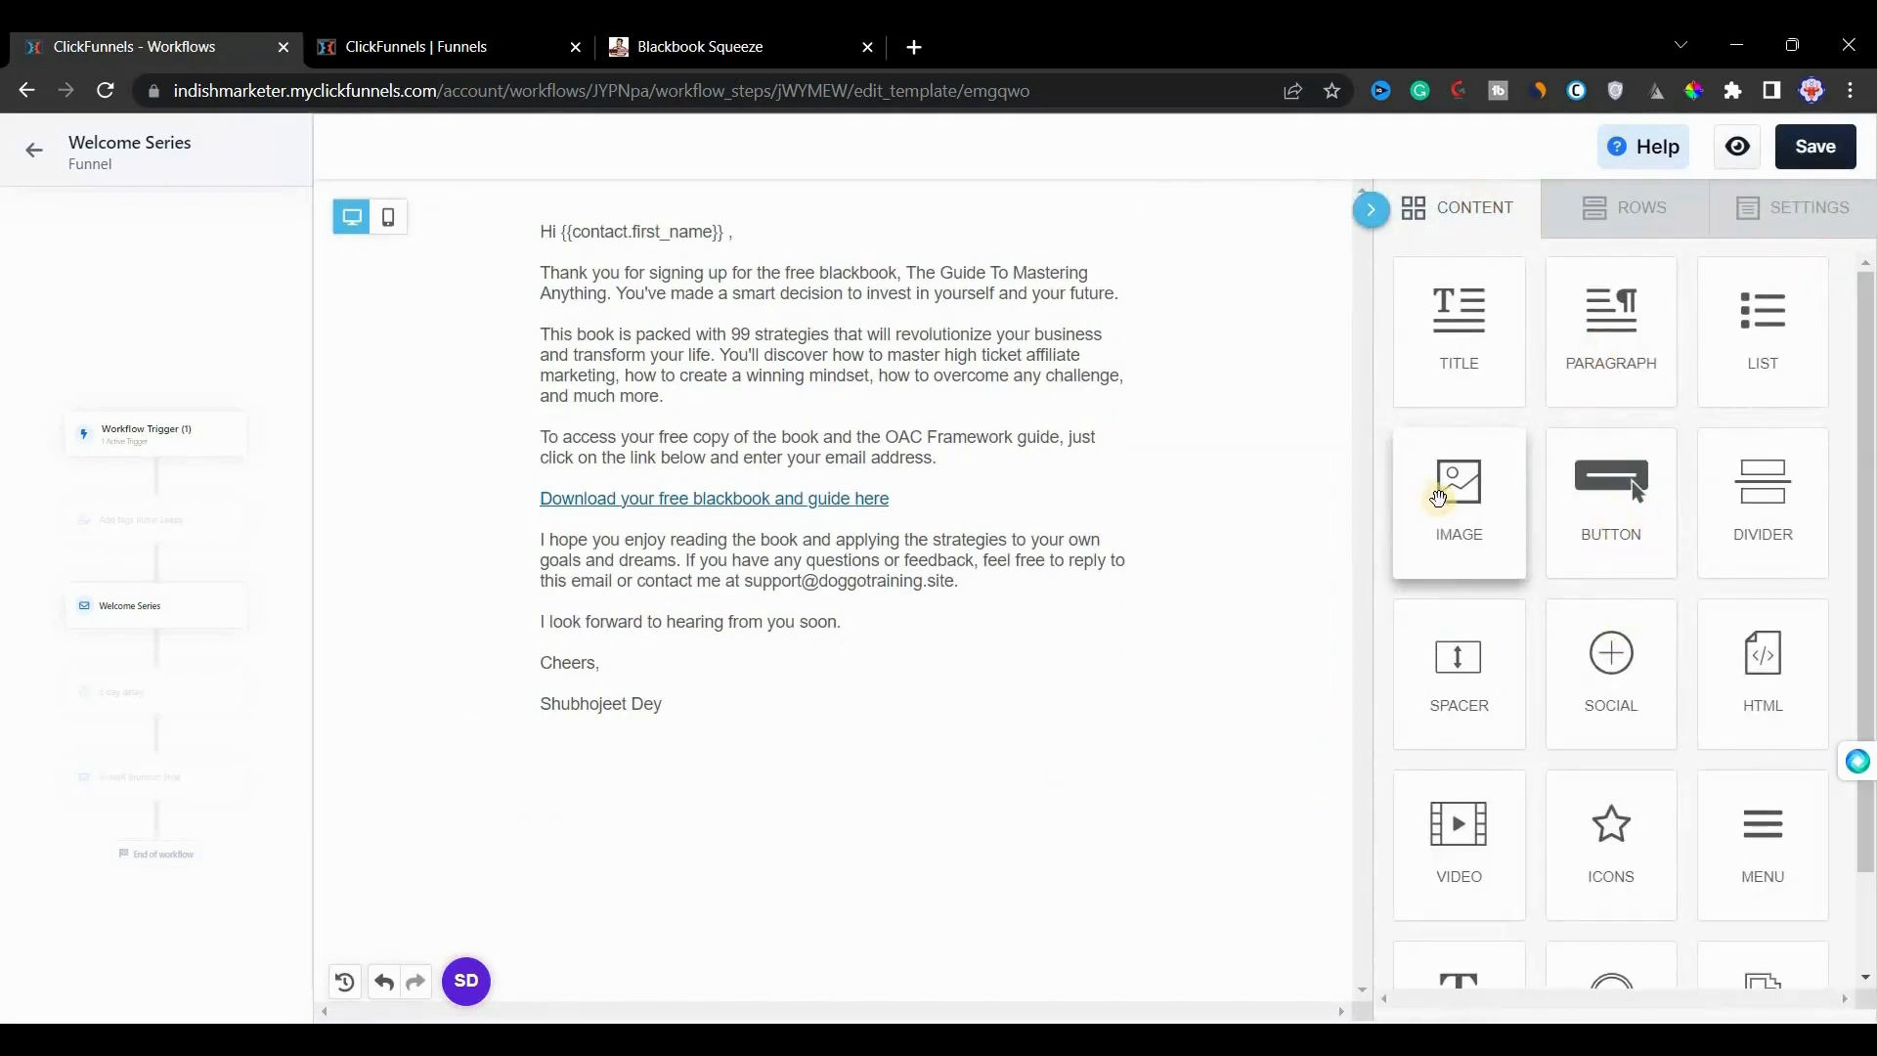
# Step: Save the Welcome Series email and switch to the Russell Brunson Style email step
pyautogui.moveTo(1440, 500); pyautogui.dragTo(1681, 851)
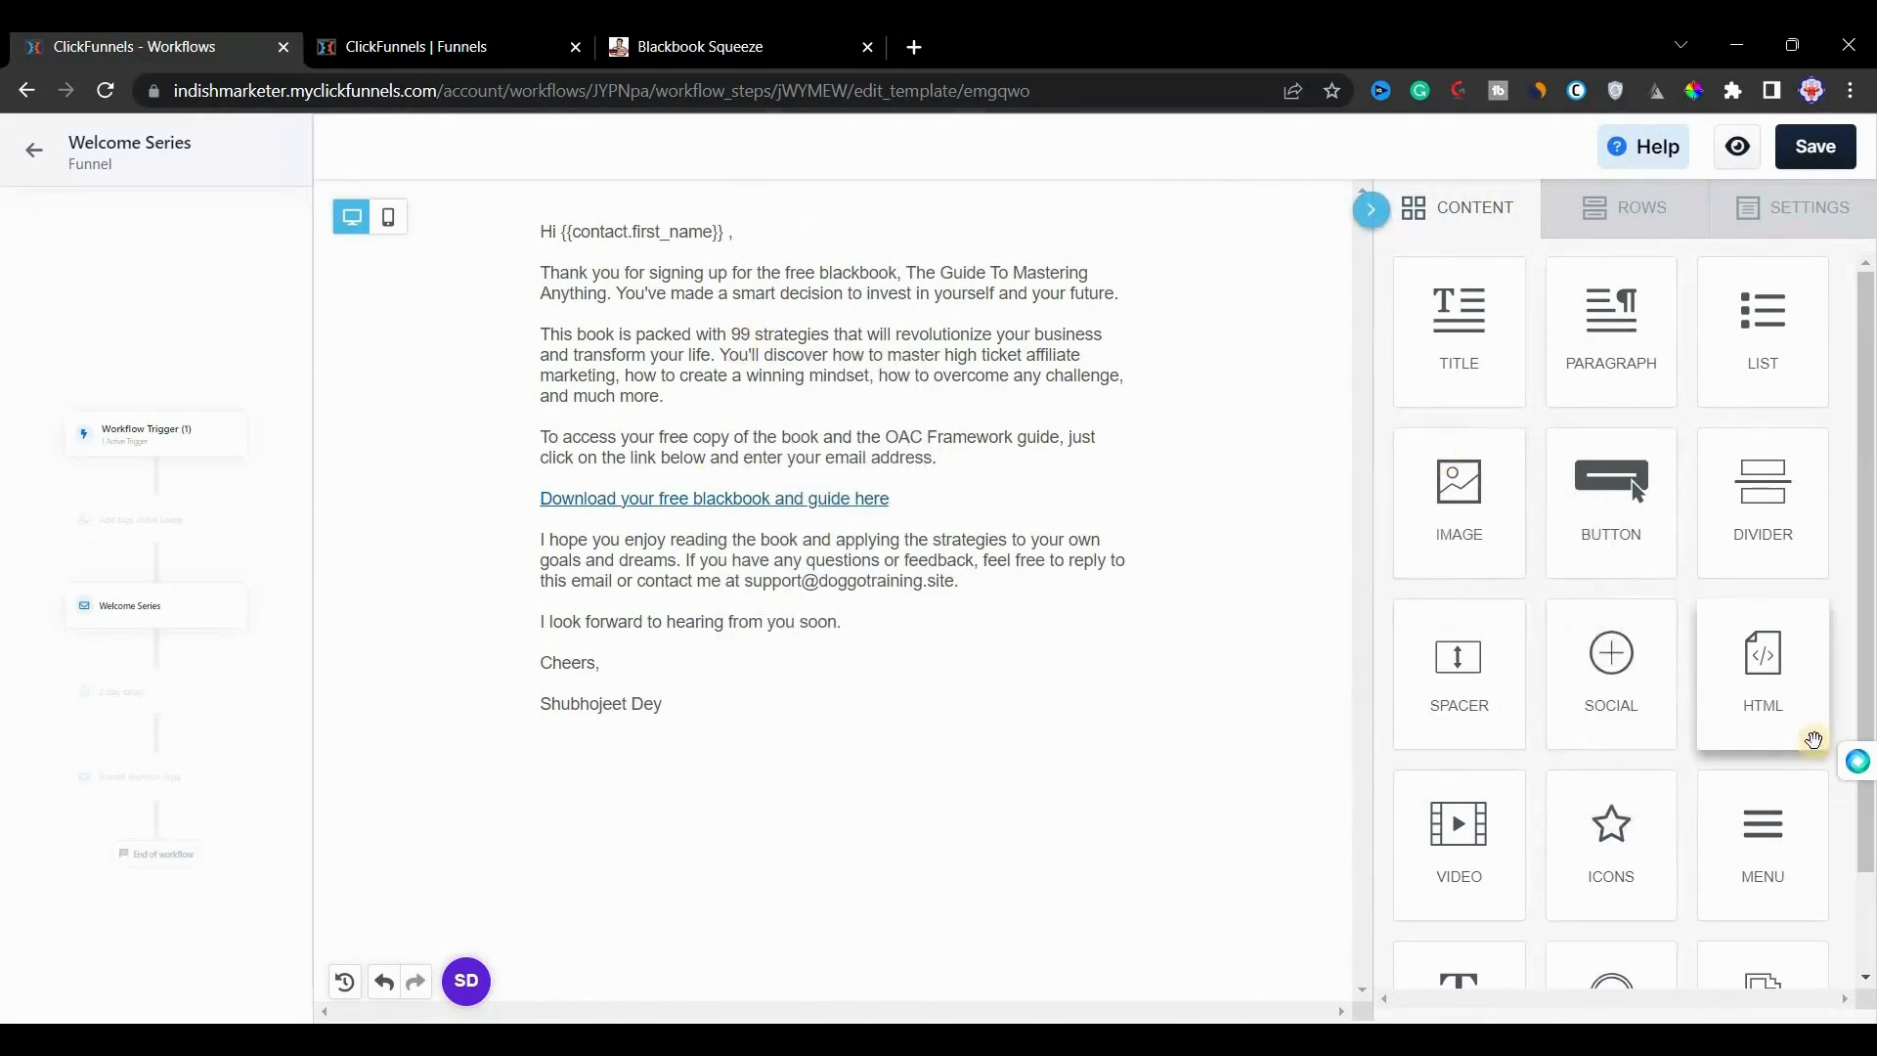
pyautogui.scroll(-1, 1814, 740)
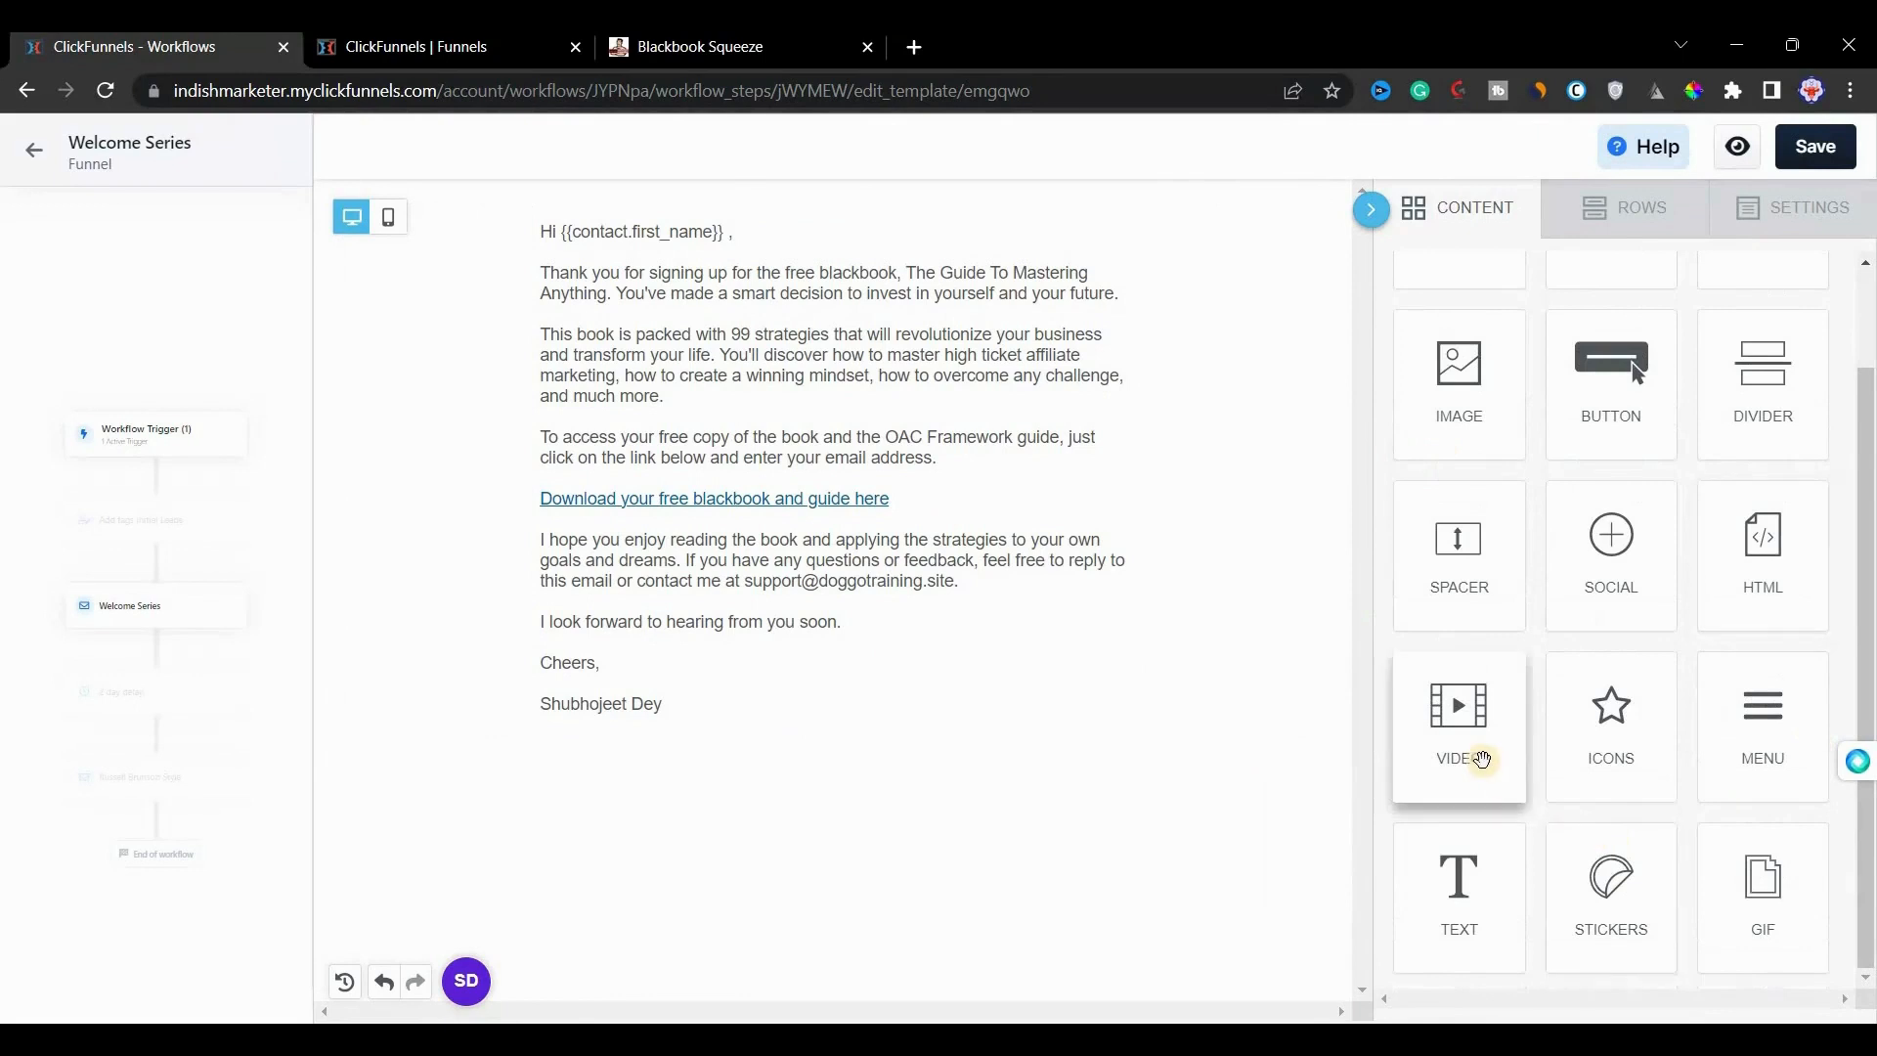
pyautogui.scroll(1, 1611, 626)
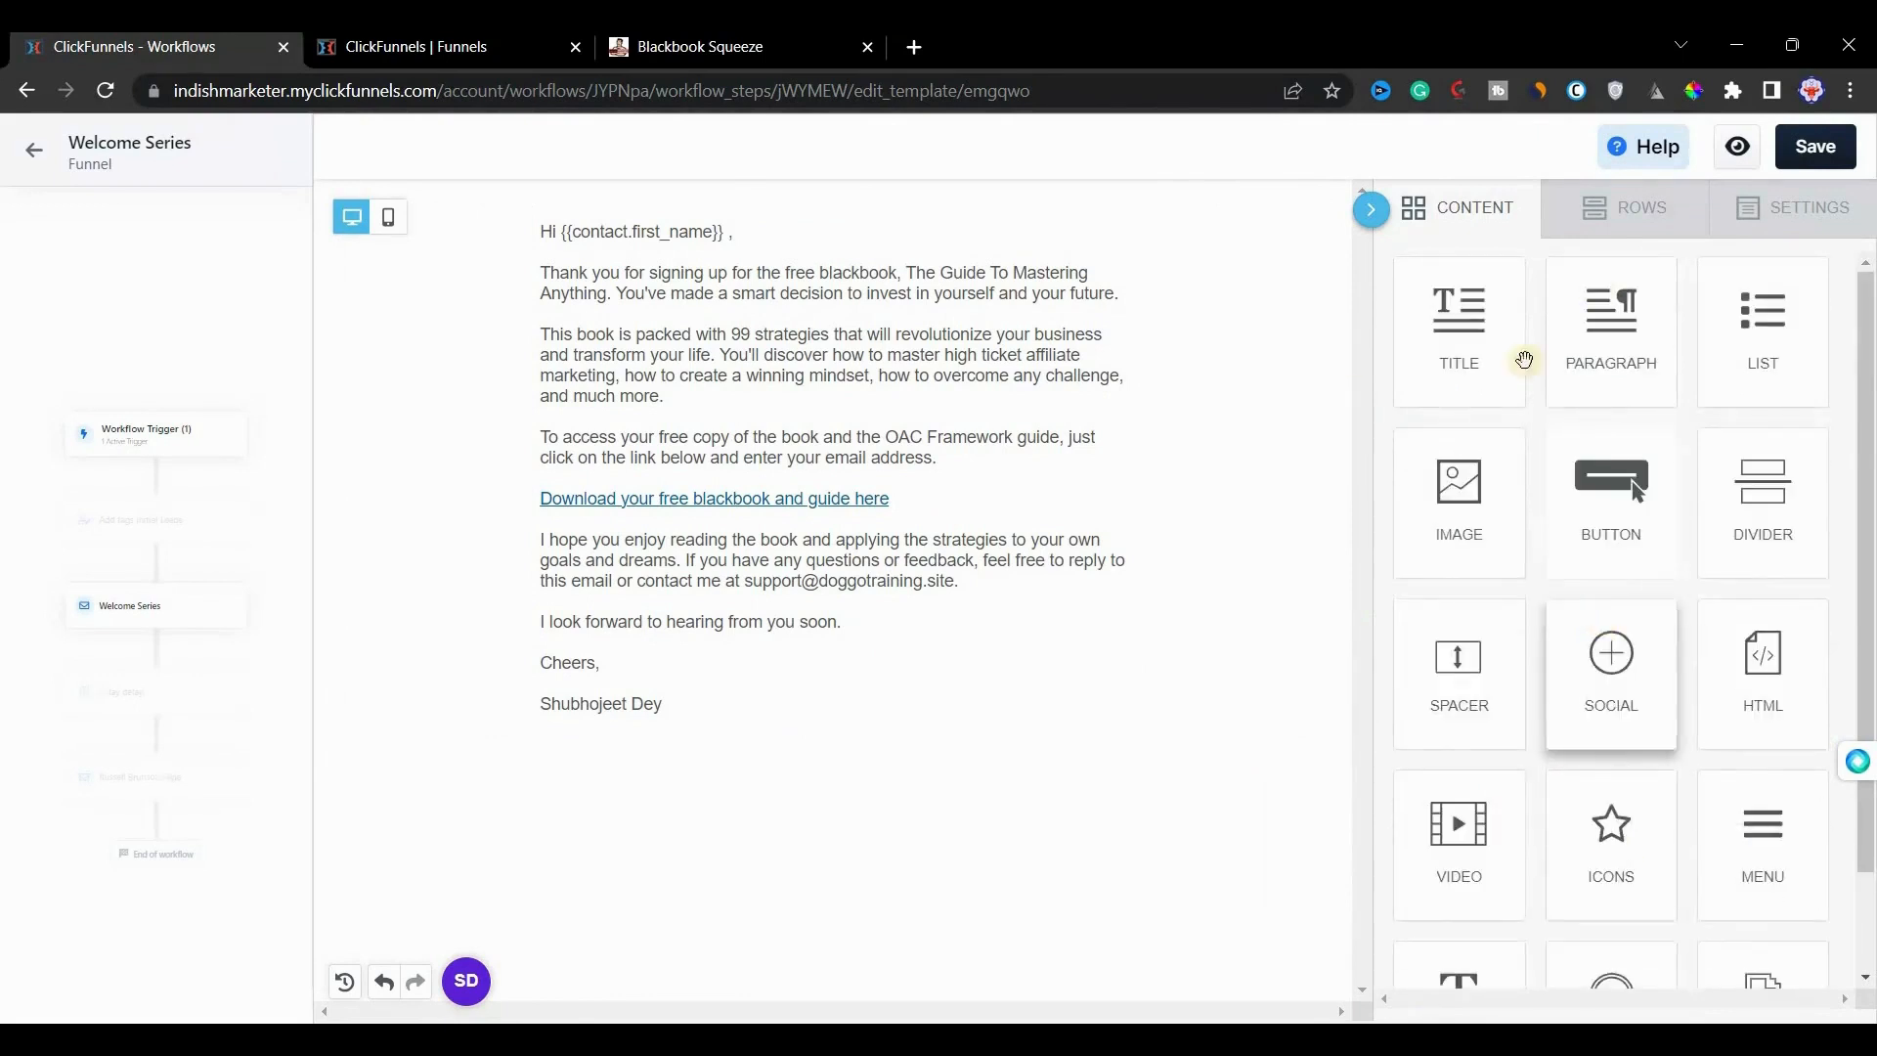
pyautogui.click(1816, 147)
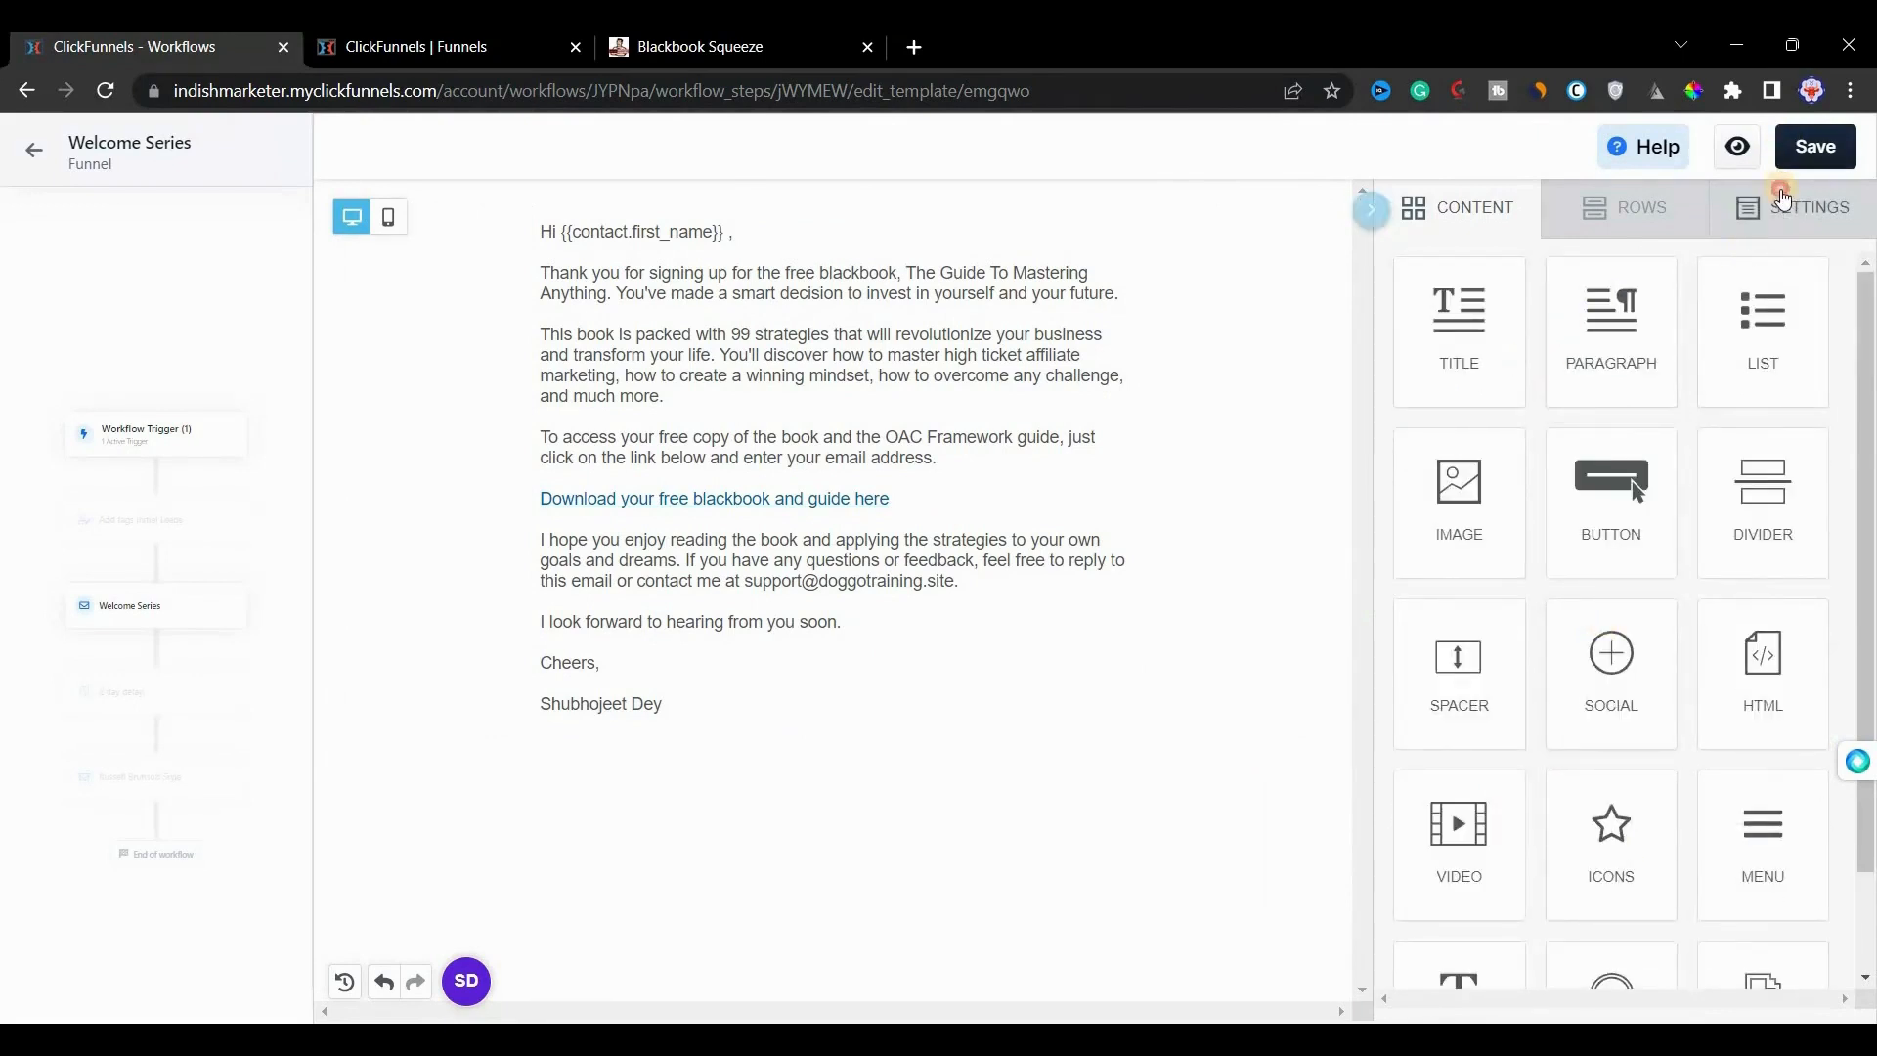
pyautogui.click(162, 789)
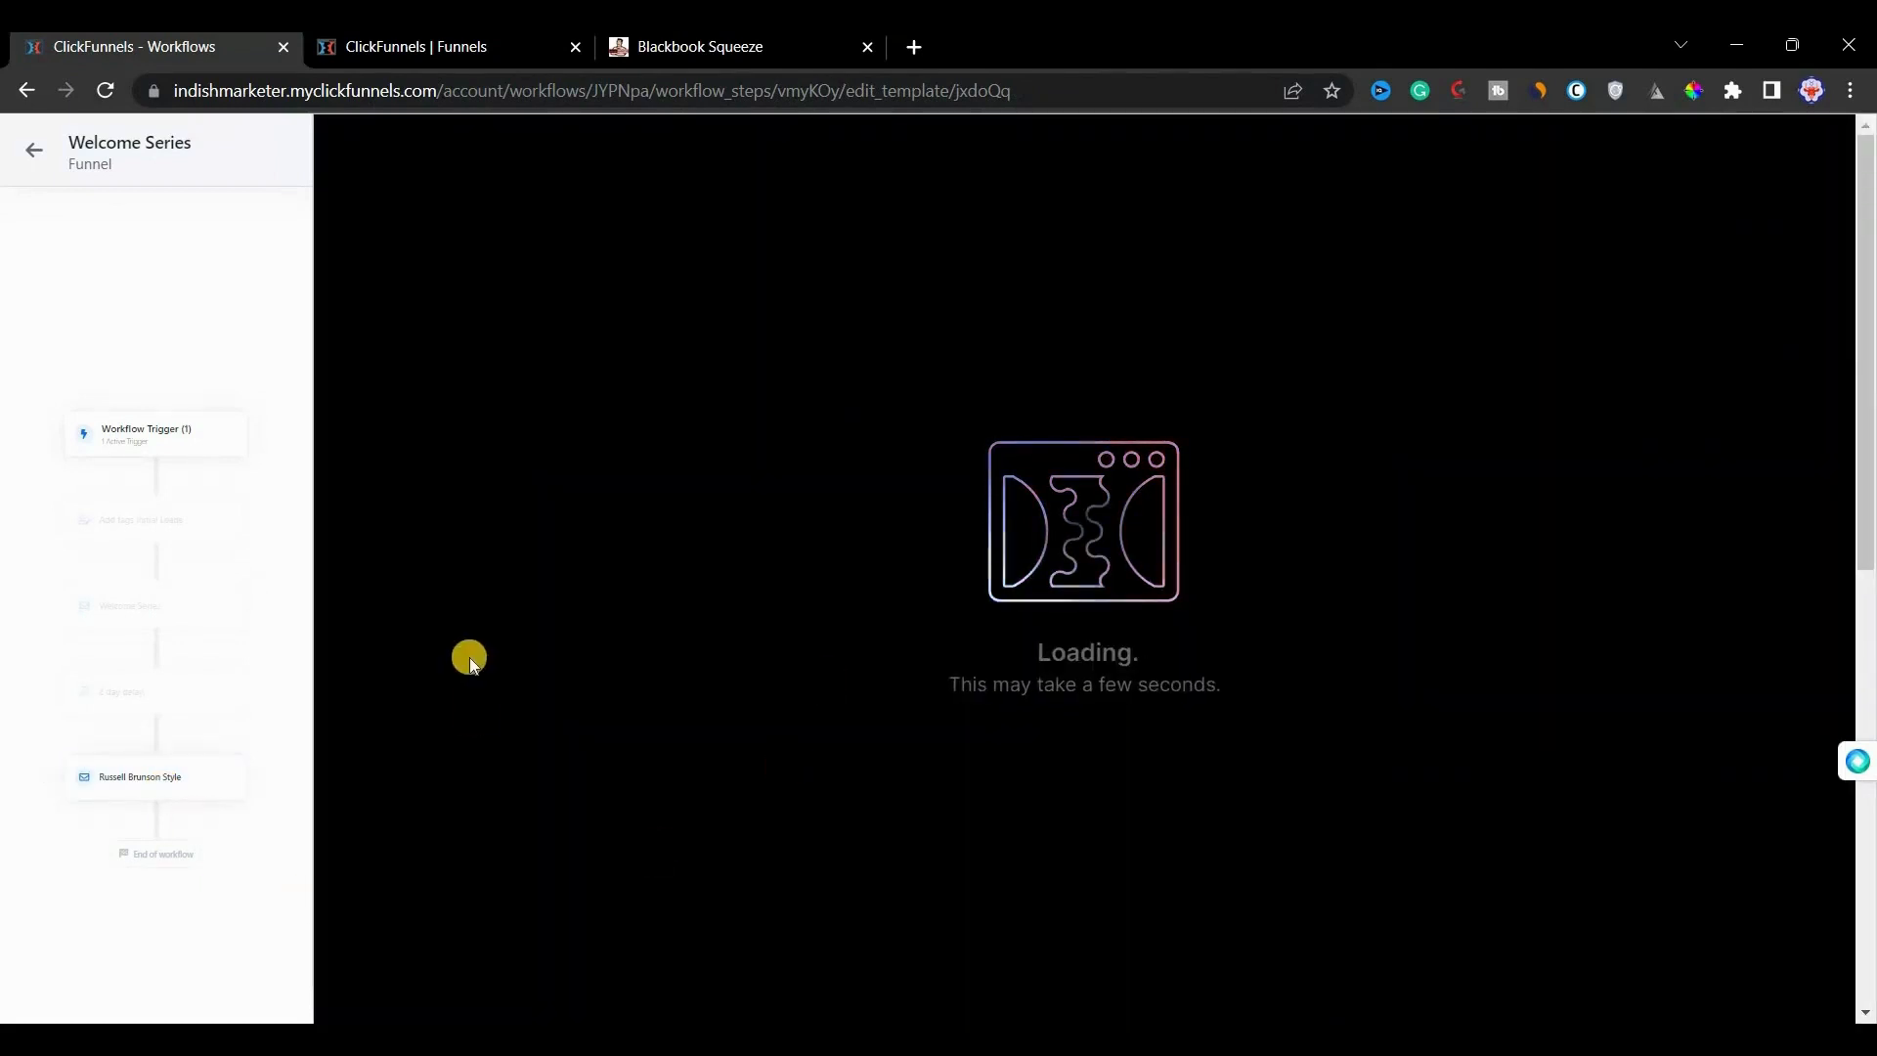
# Step: Return to the Welcome Series workflow builder and toggle its Status to enable it
pyautogui.scroll(-3, 677, 680)
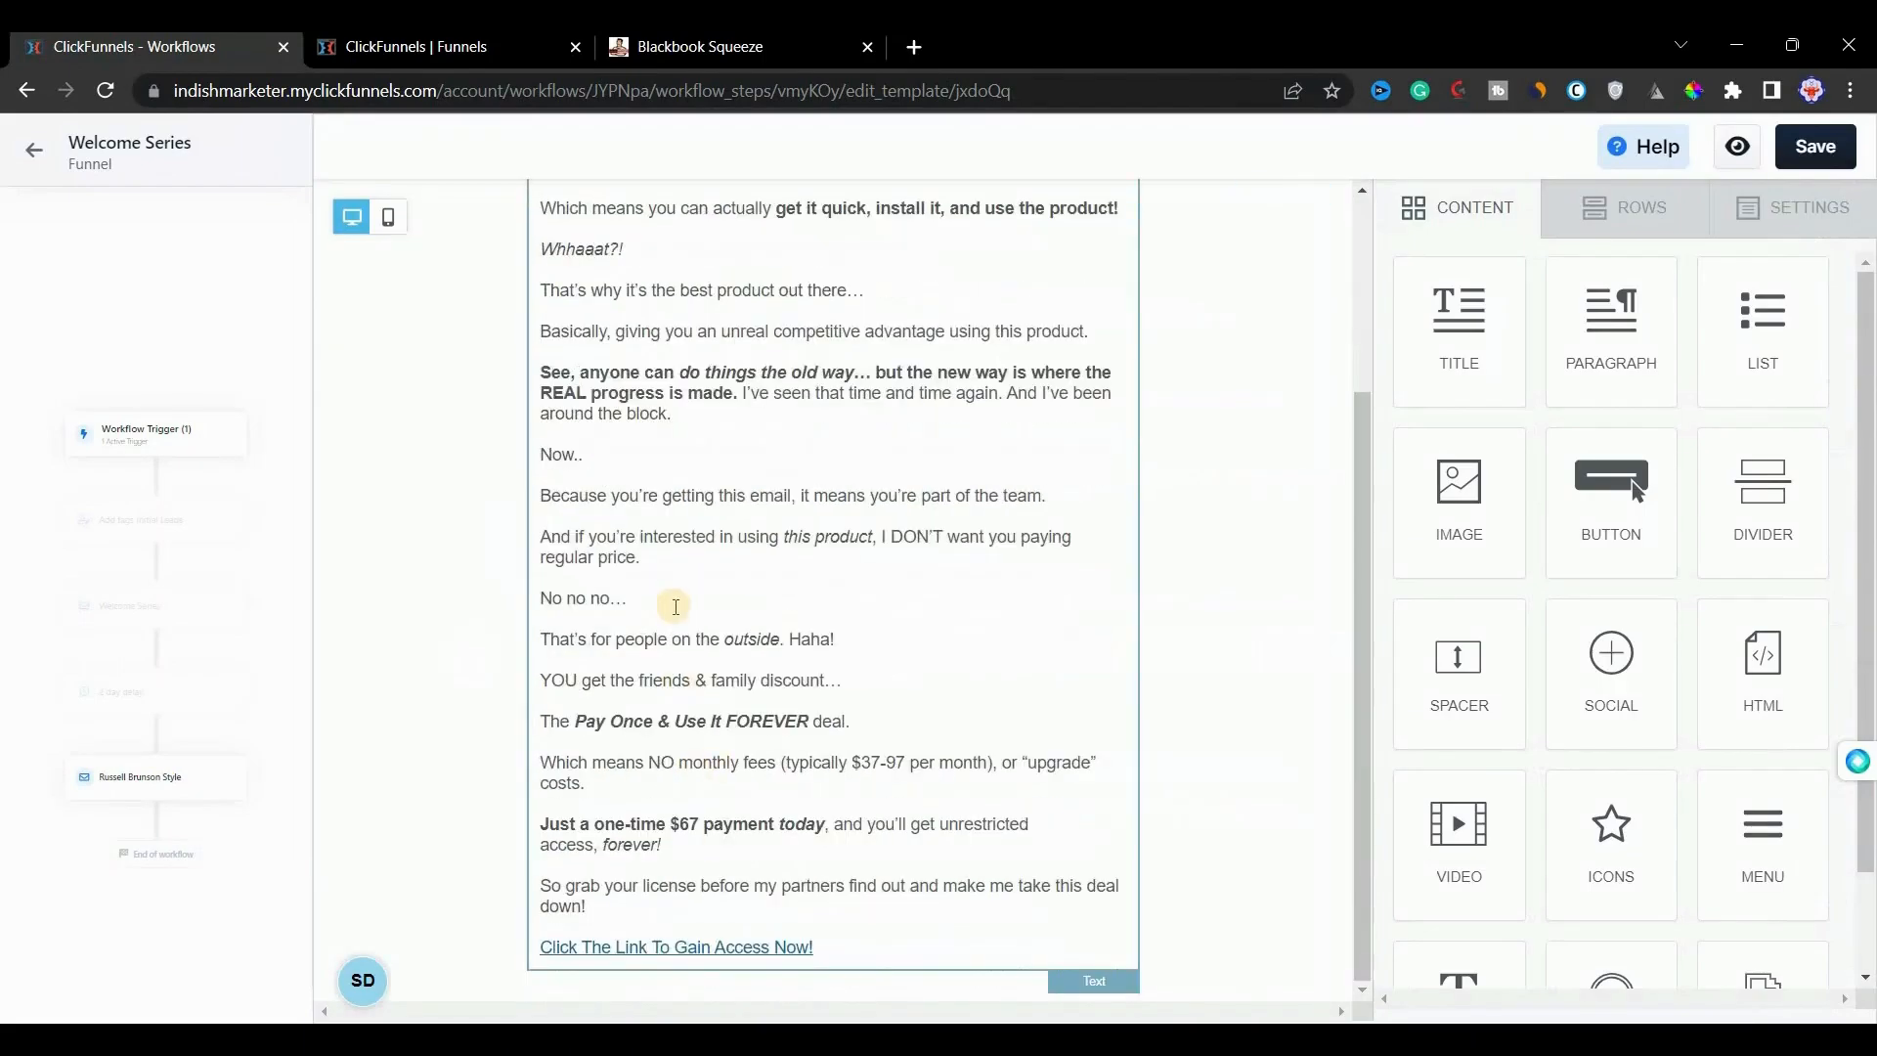
pyautogui.scroll(3, 676, 605)
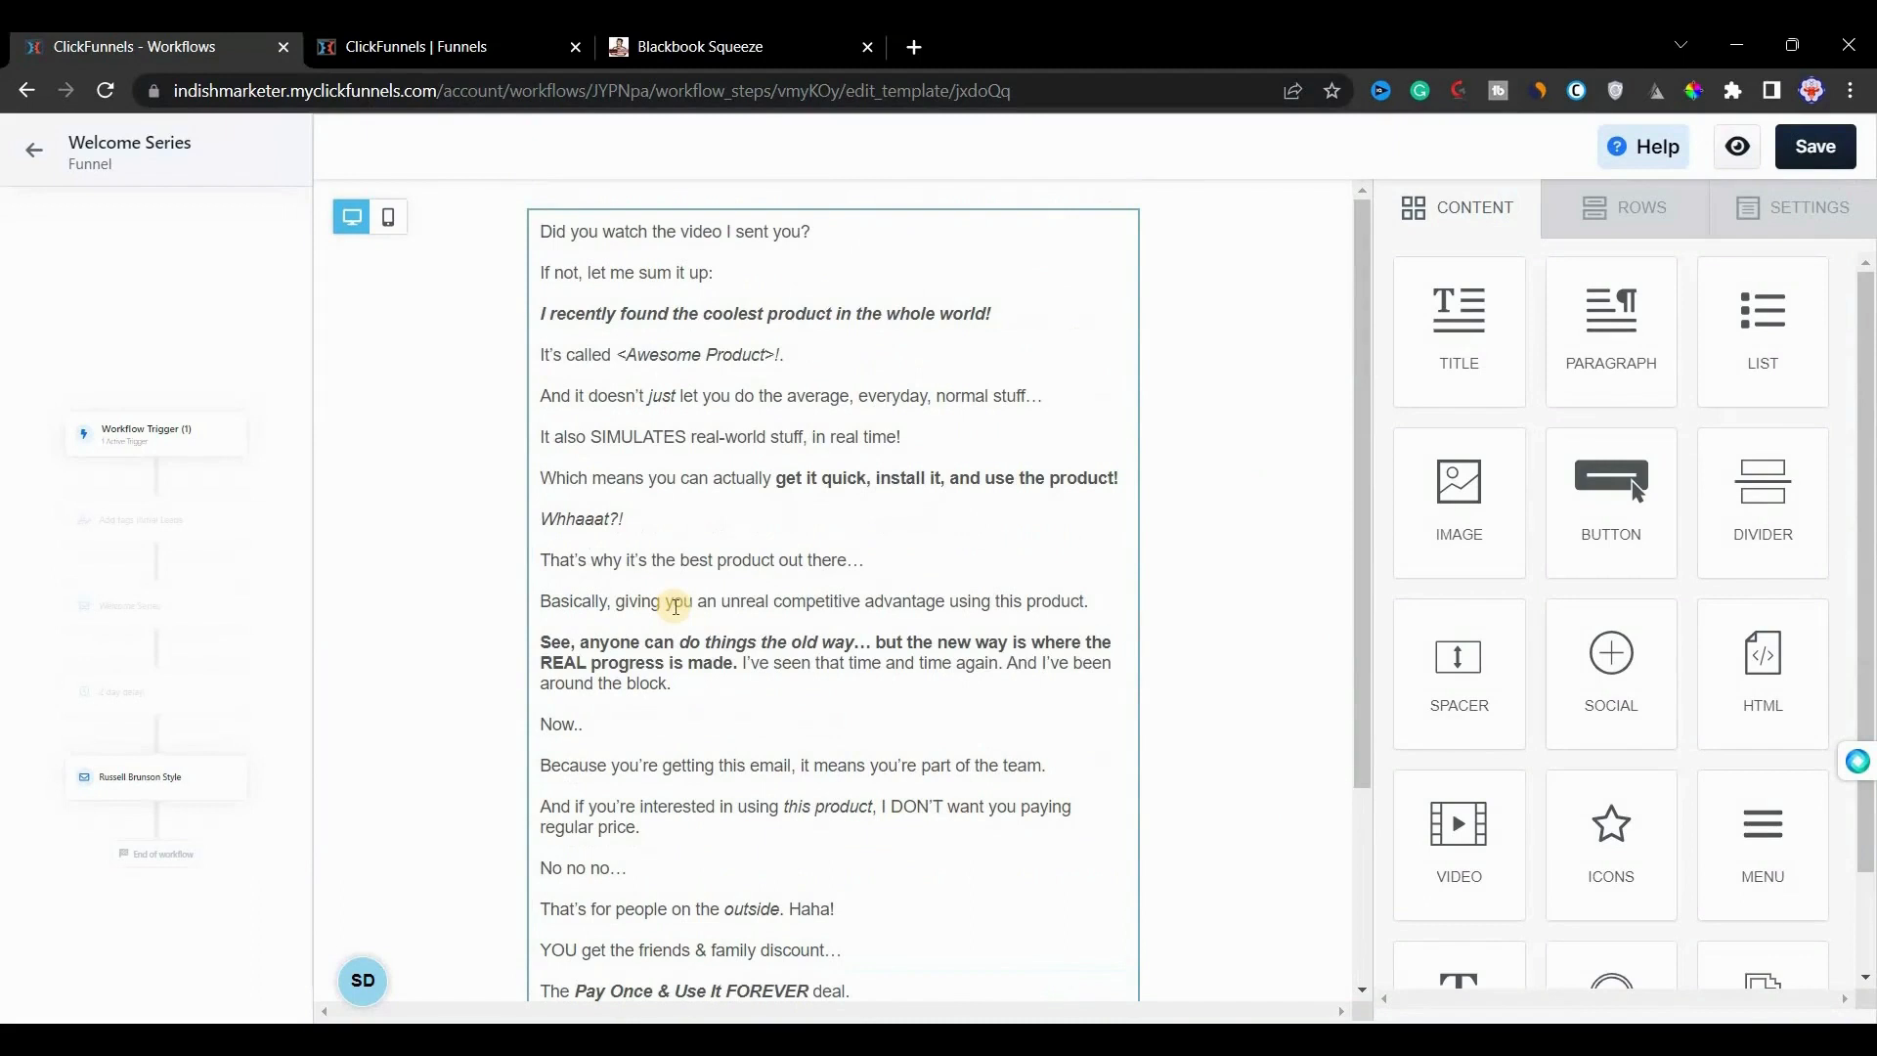
pyautogui.click(177, 434)
pyautogui.click(1763, 156)
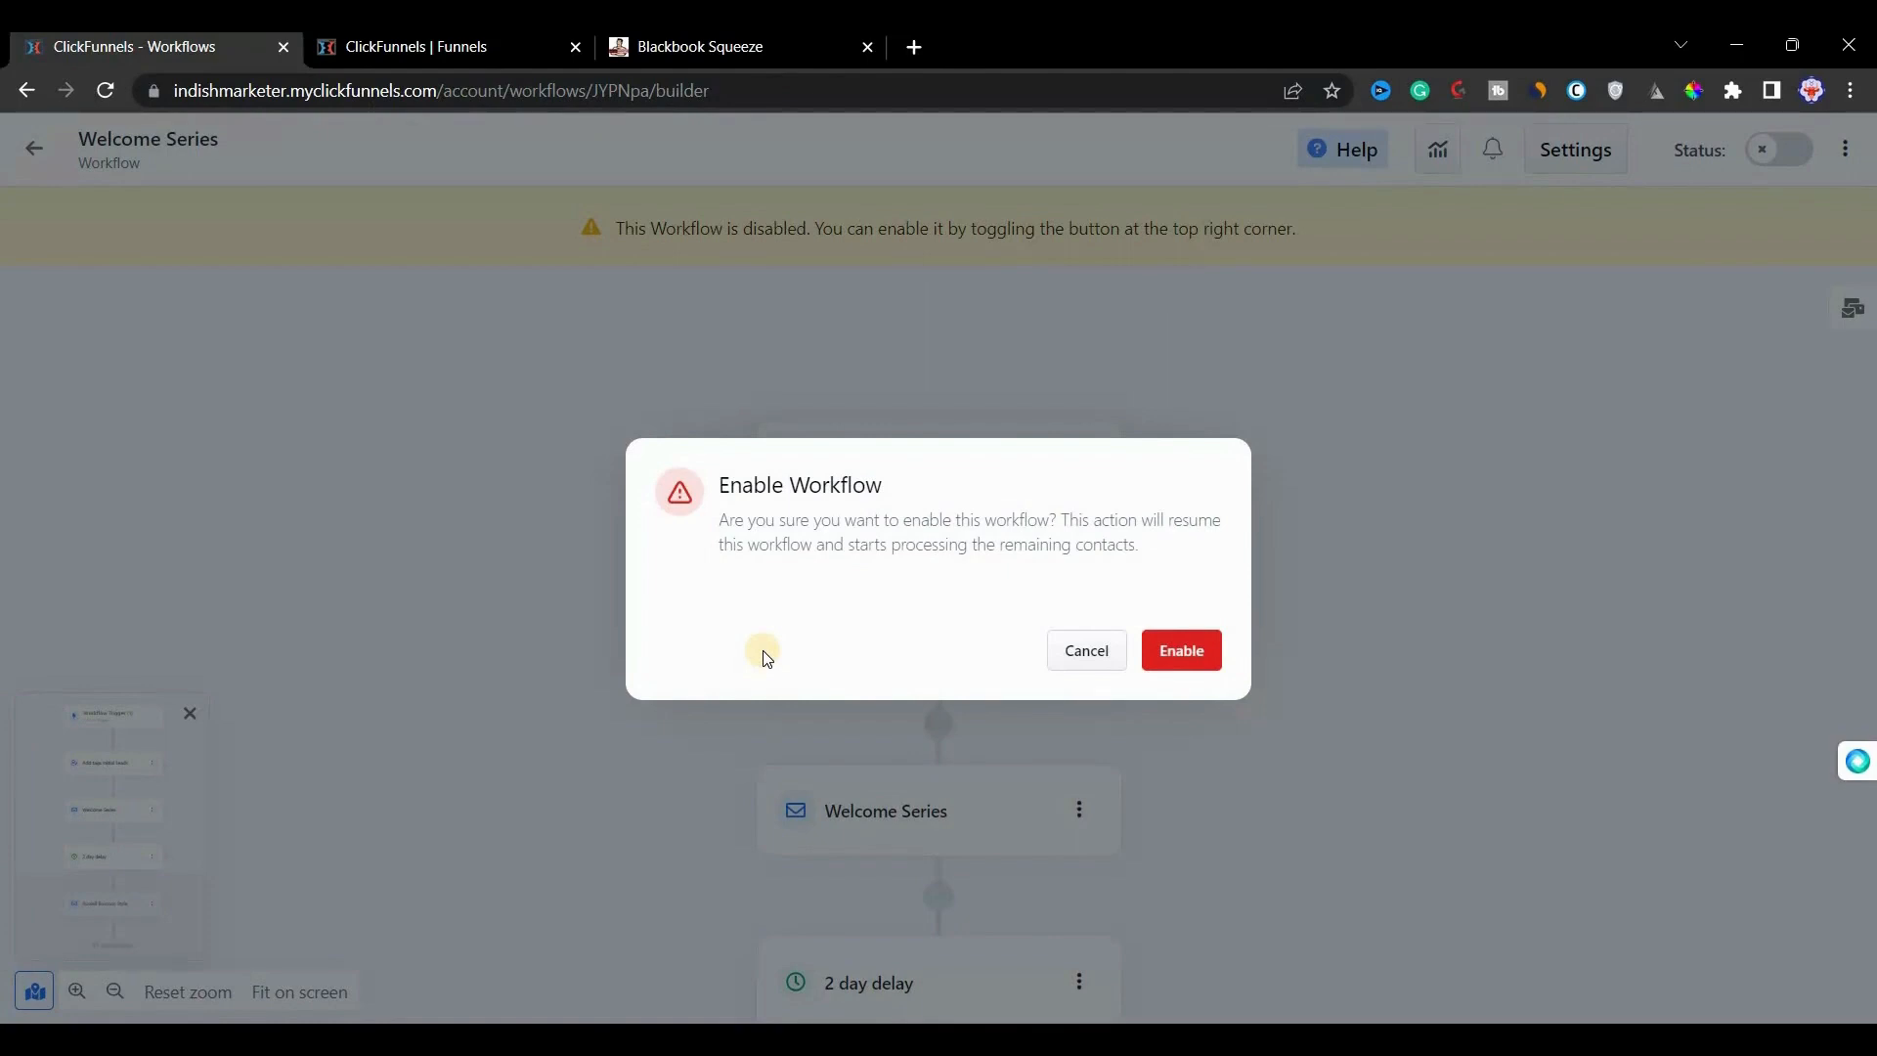
# Step: Cancel the enable confirmation so the workflow stays disabled
pyautogui.click(1087, 652)
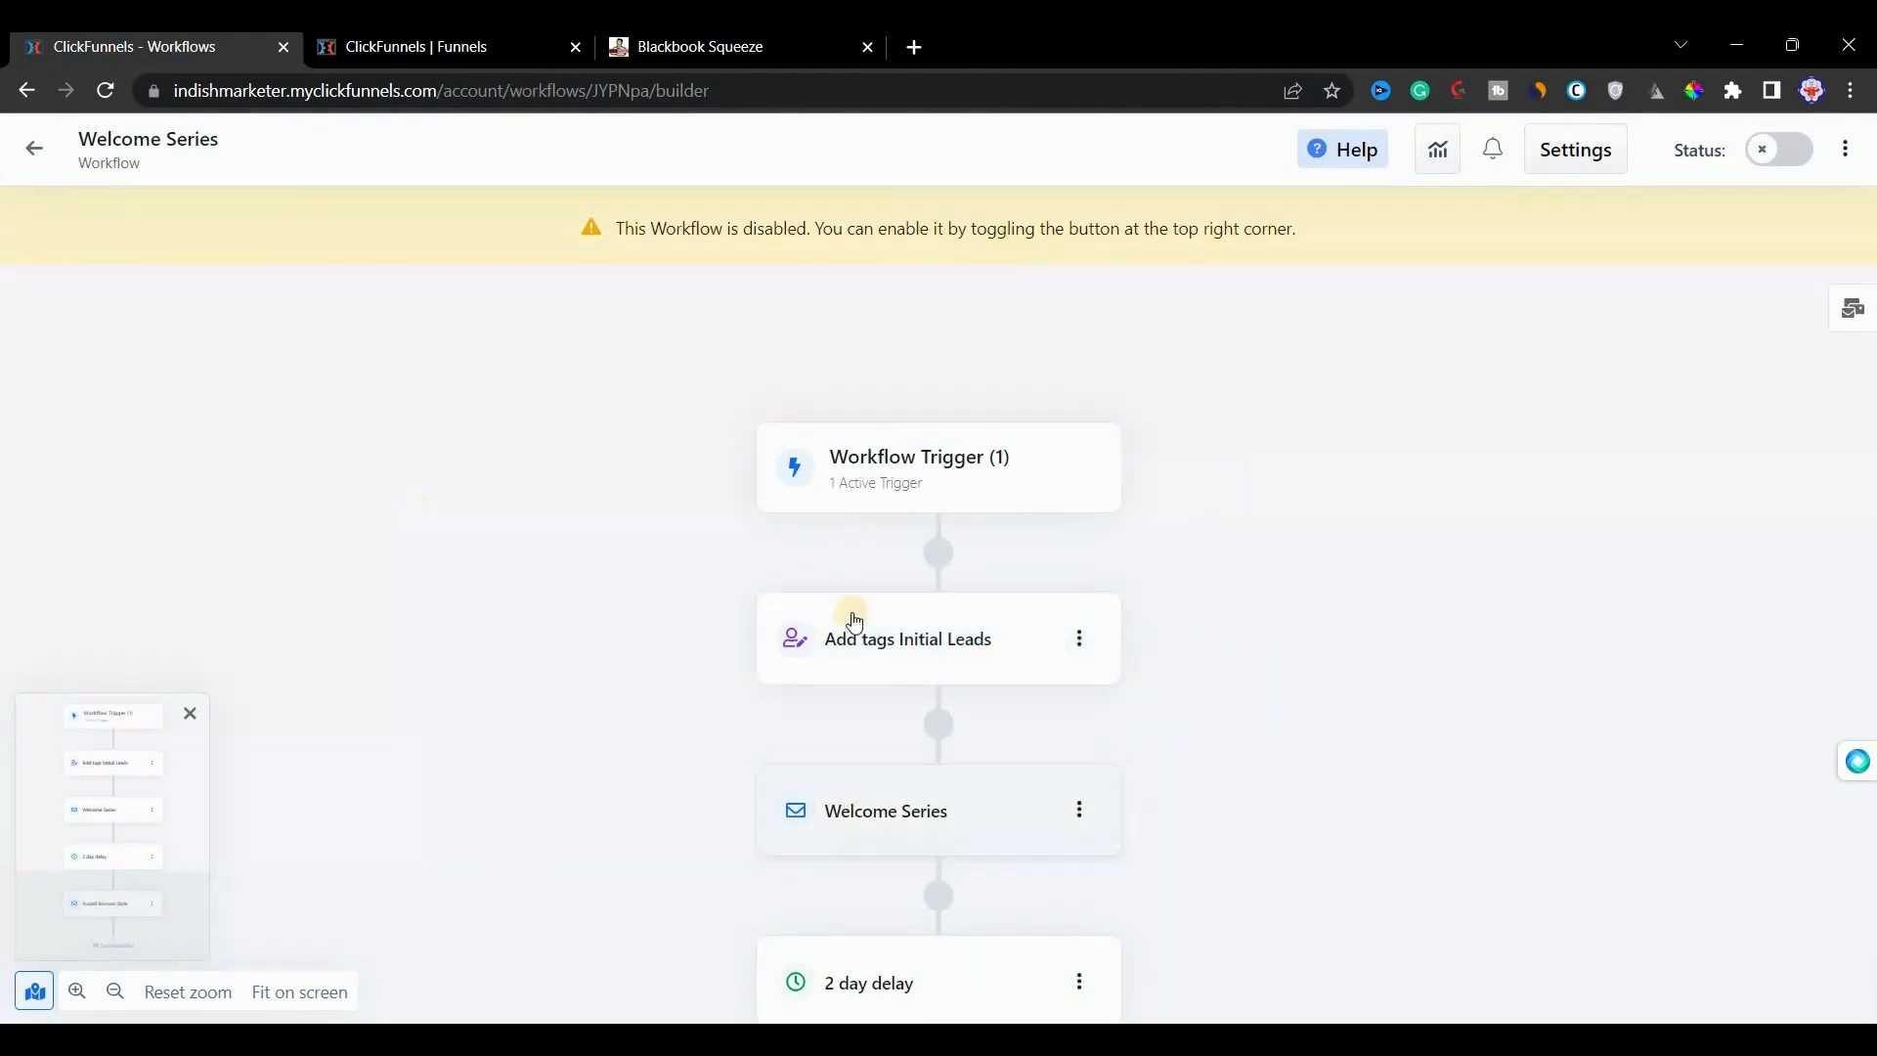
pyautogui.scroll(-5, 976, 700)
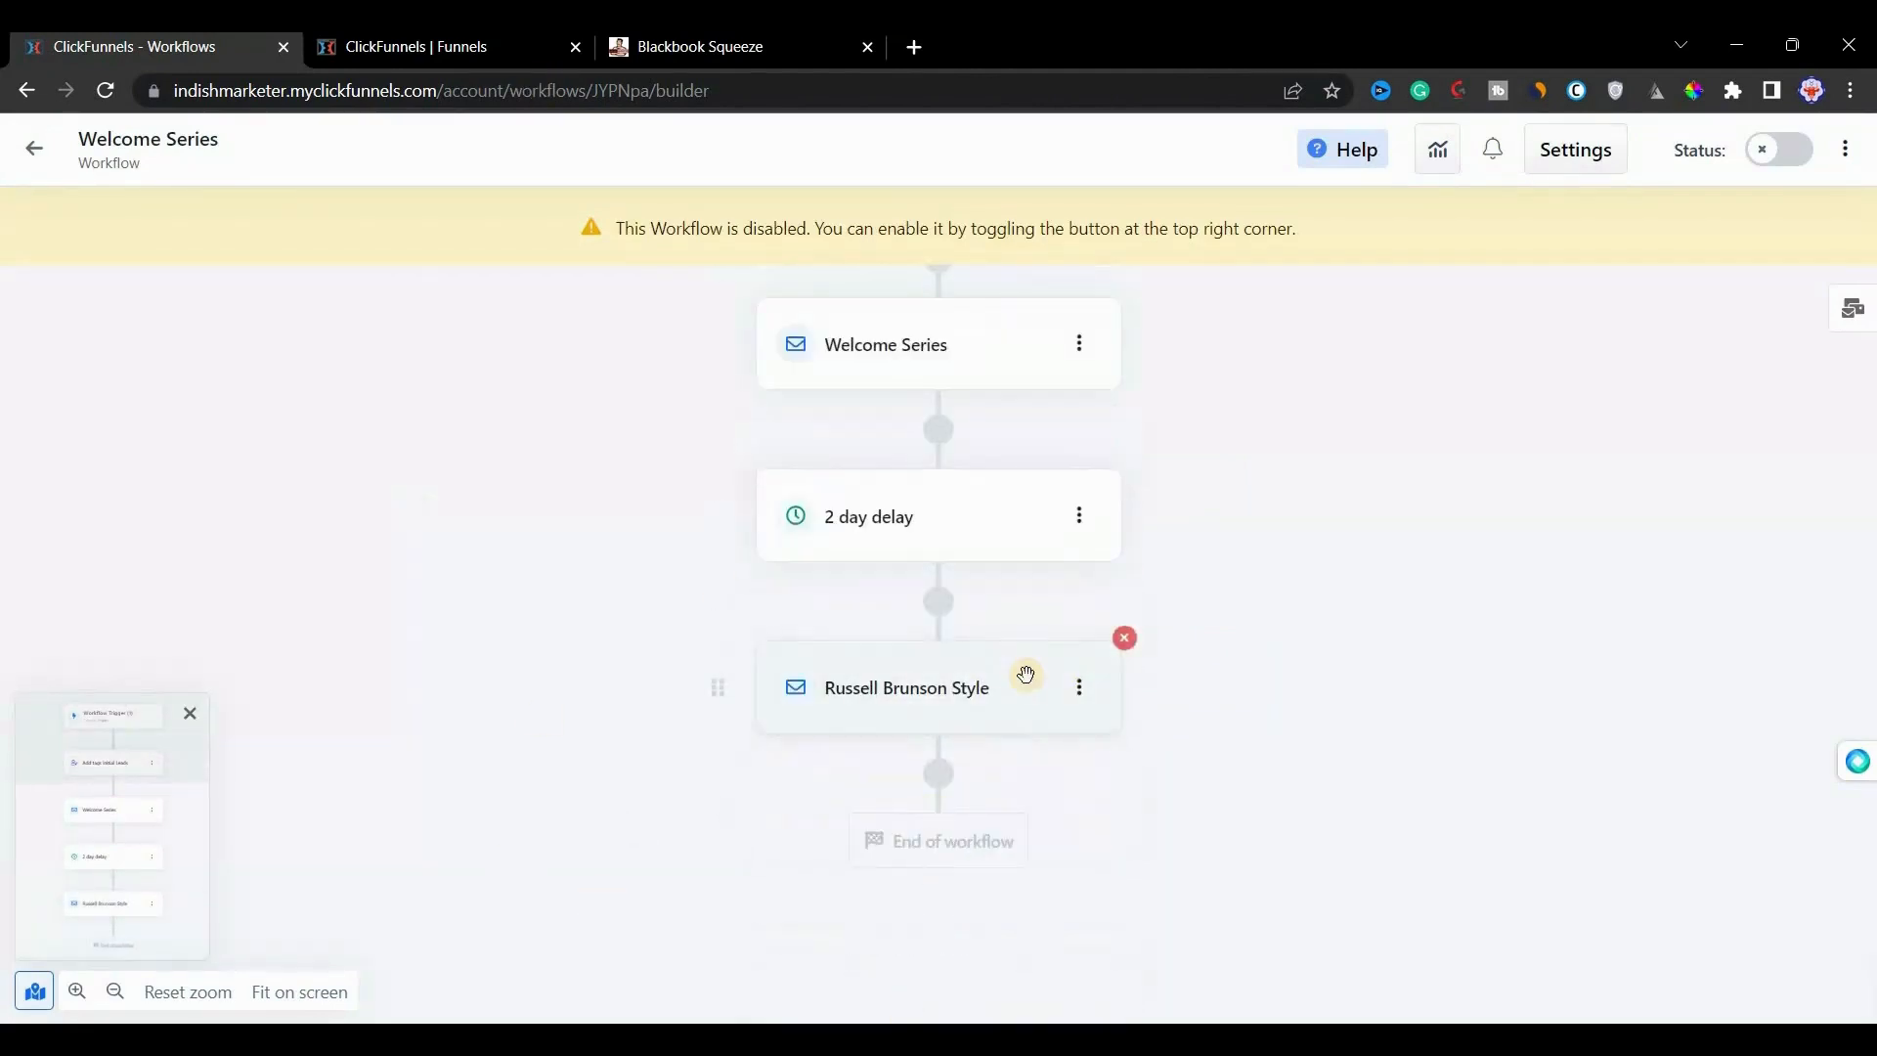
pyautogui.scroll(4, 1056, 673)
# Step: Insert a 5 minute delay between Add tags Initial Leads and Welcome Series, then view the triggers
pyautogui.click(935, 654)
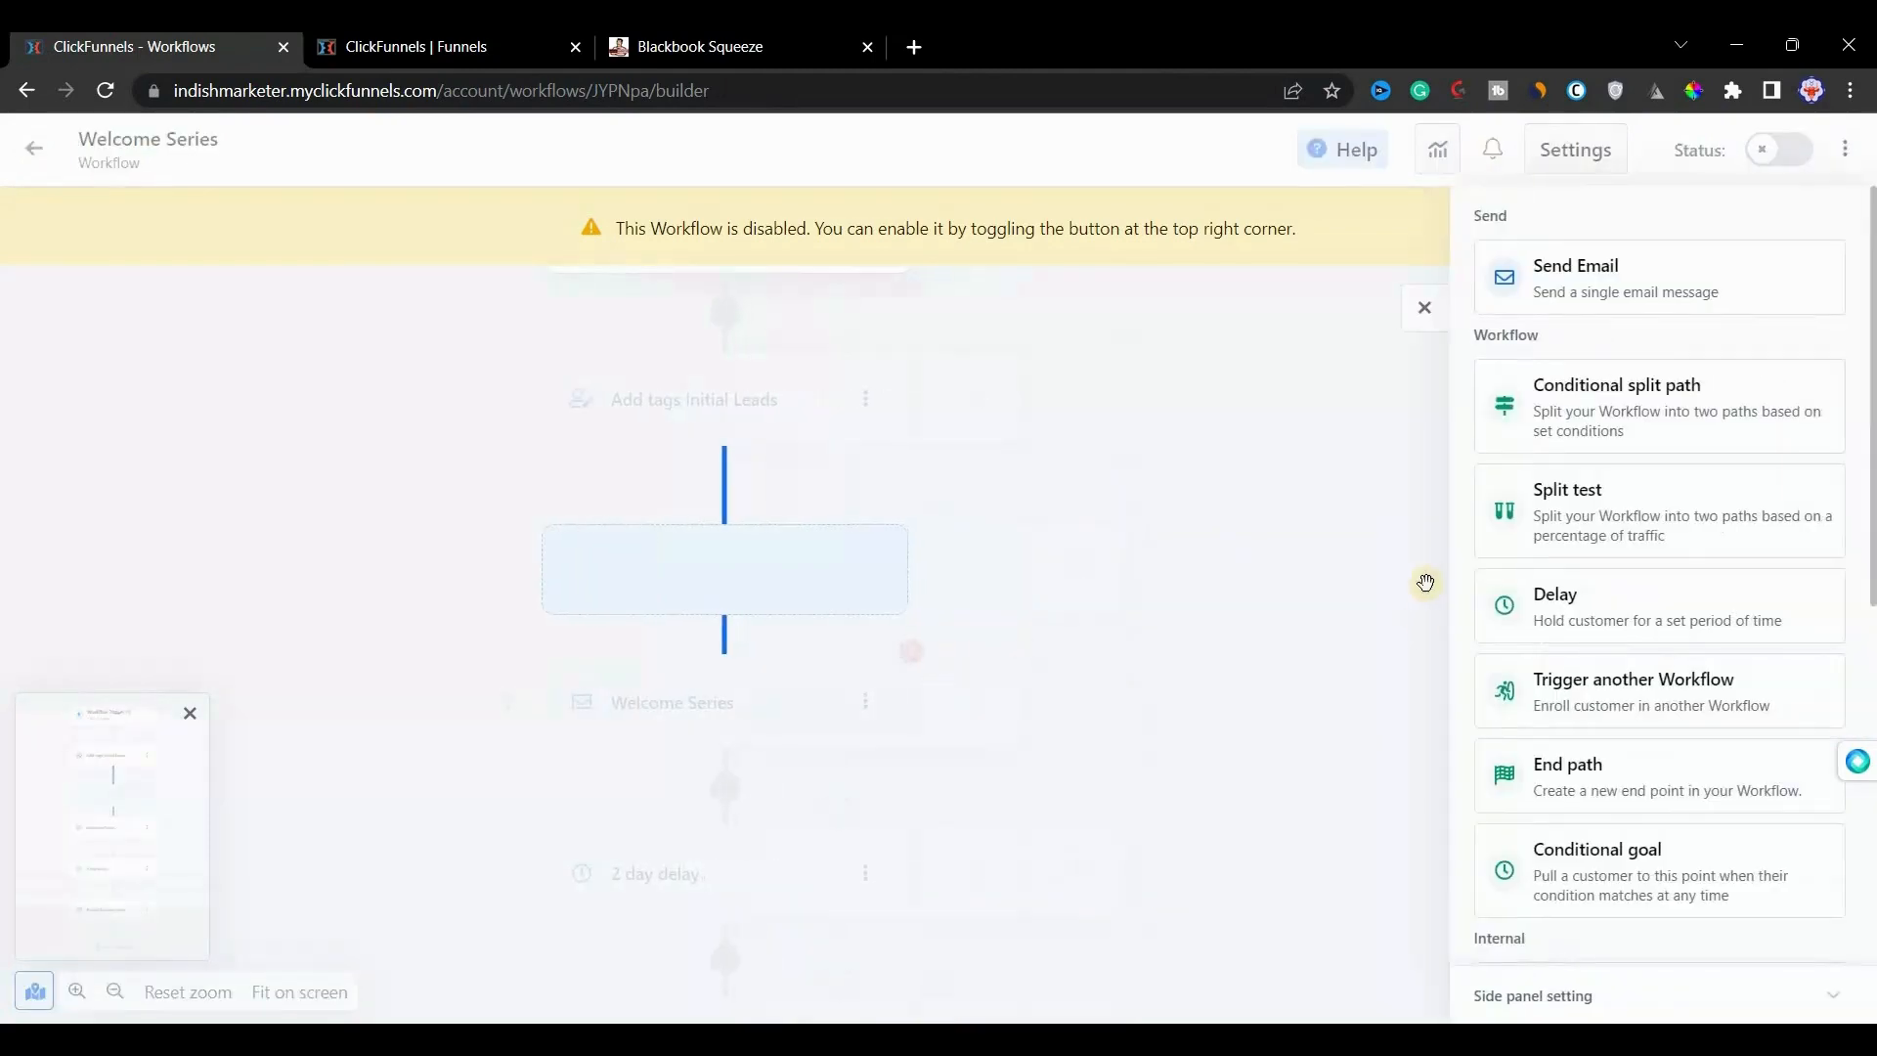
pyautogui.scroll(-7, 1623, 583)
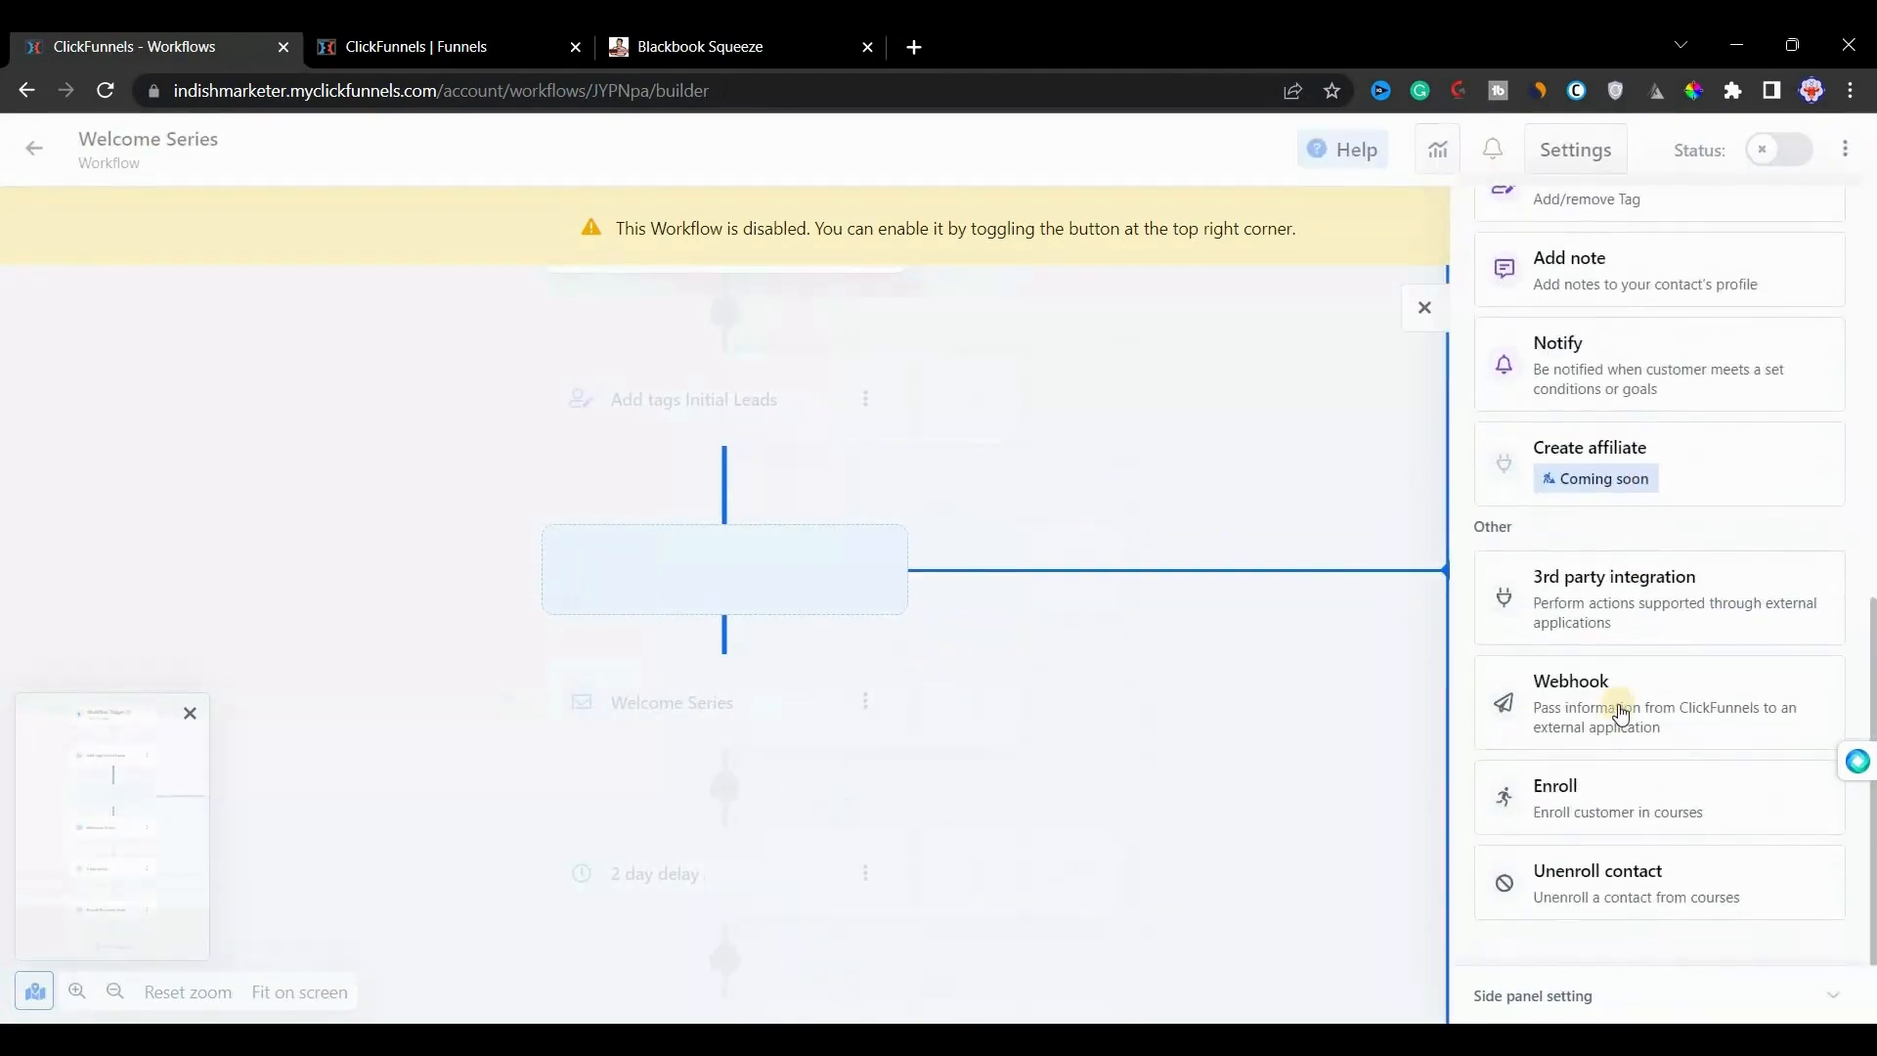
pyautogui.scroll(5, 1617, 712)
pyautogui.click(1589, 419)
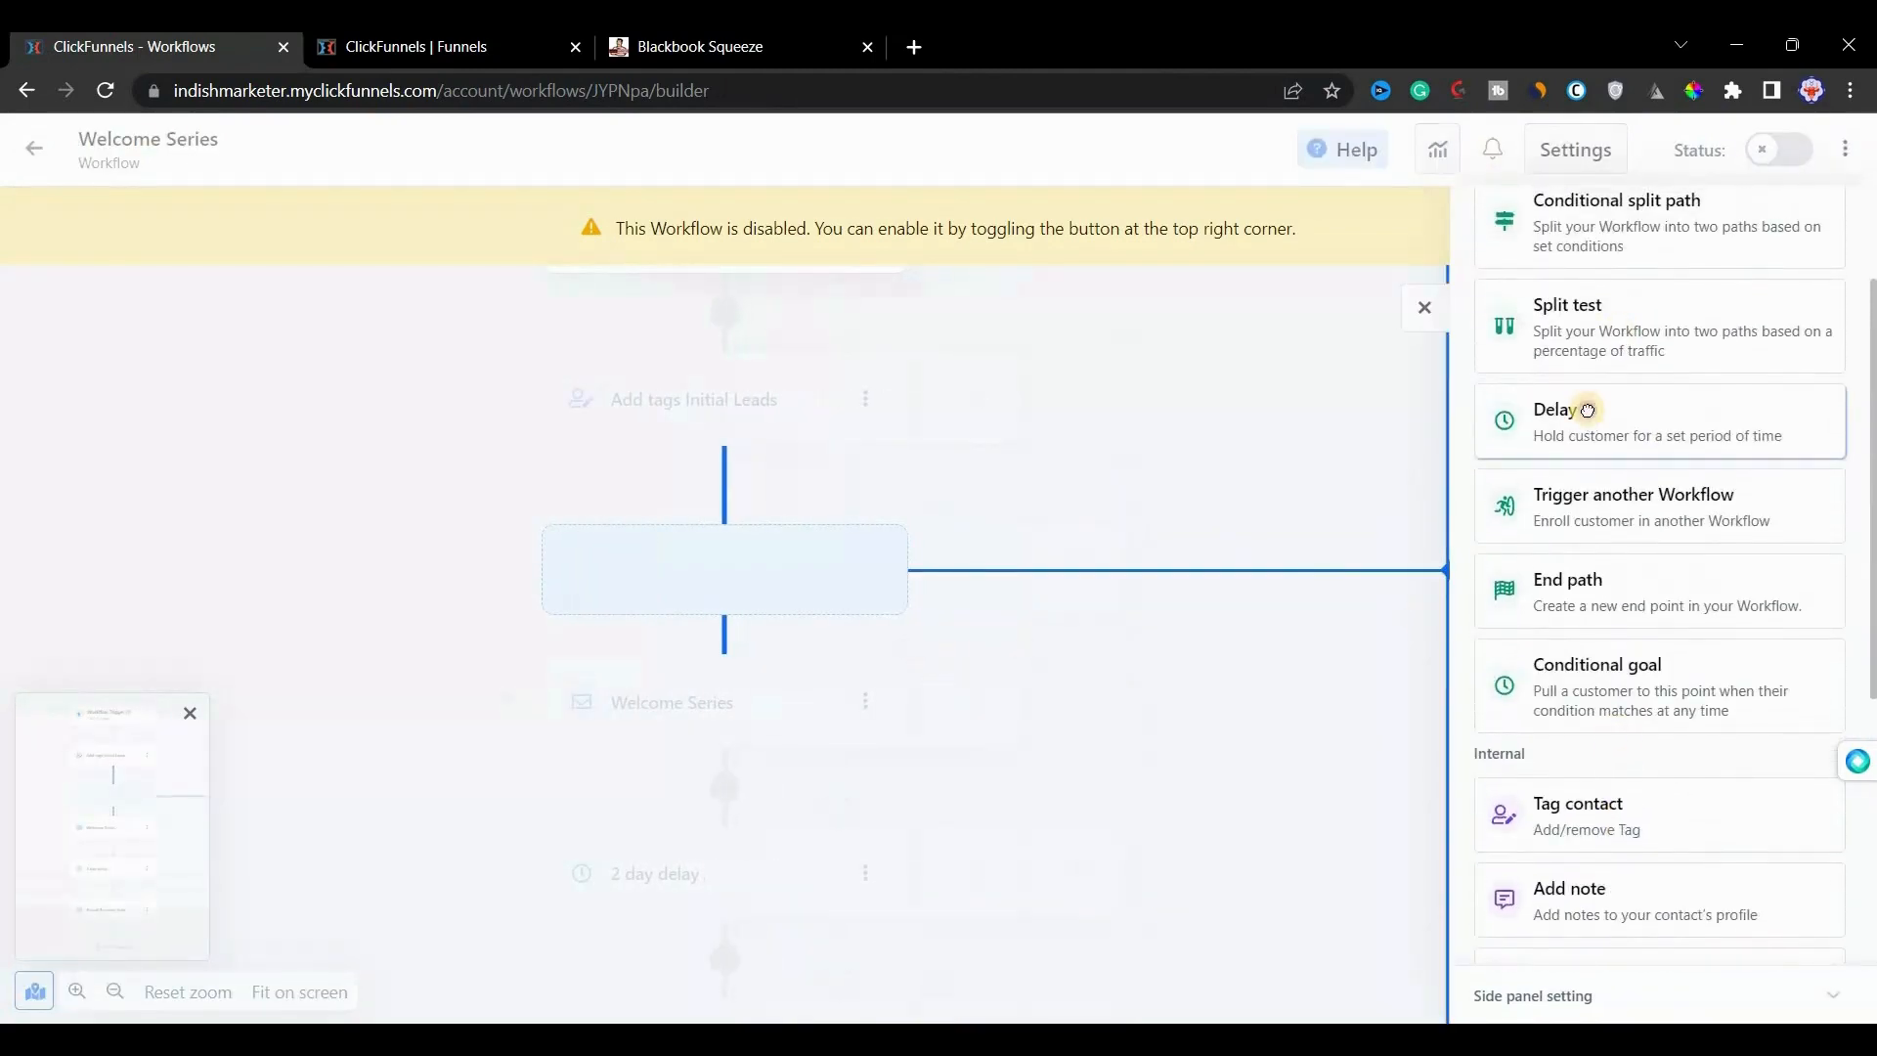
pyautogui.write('5')
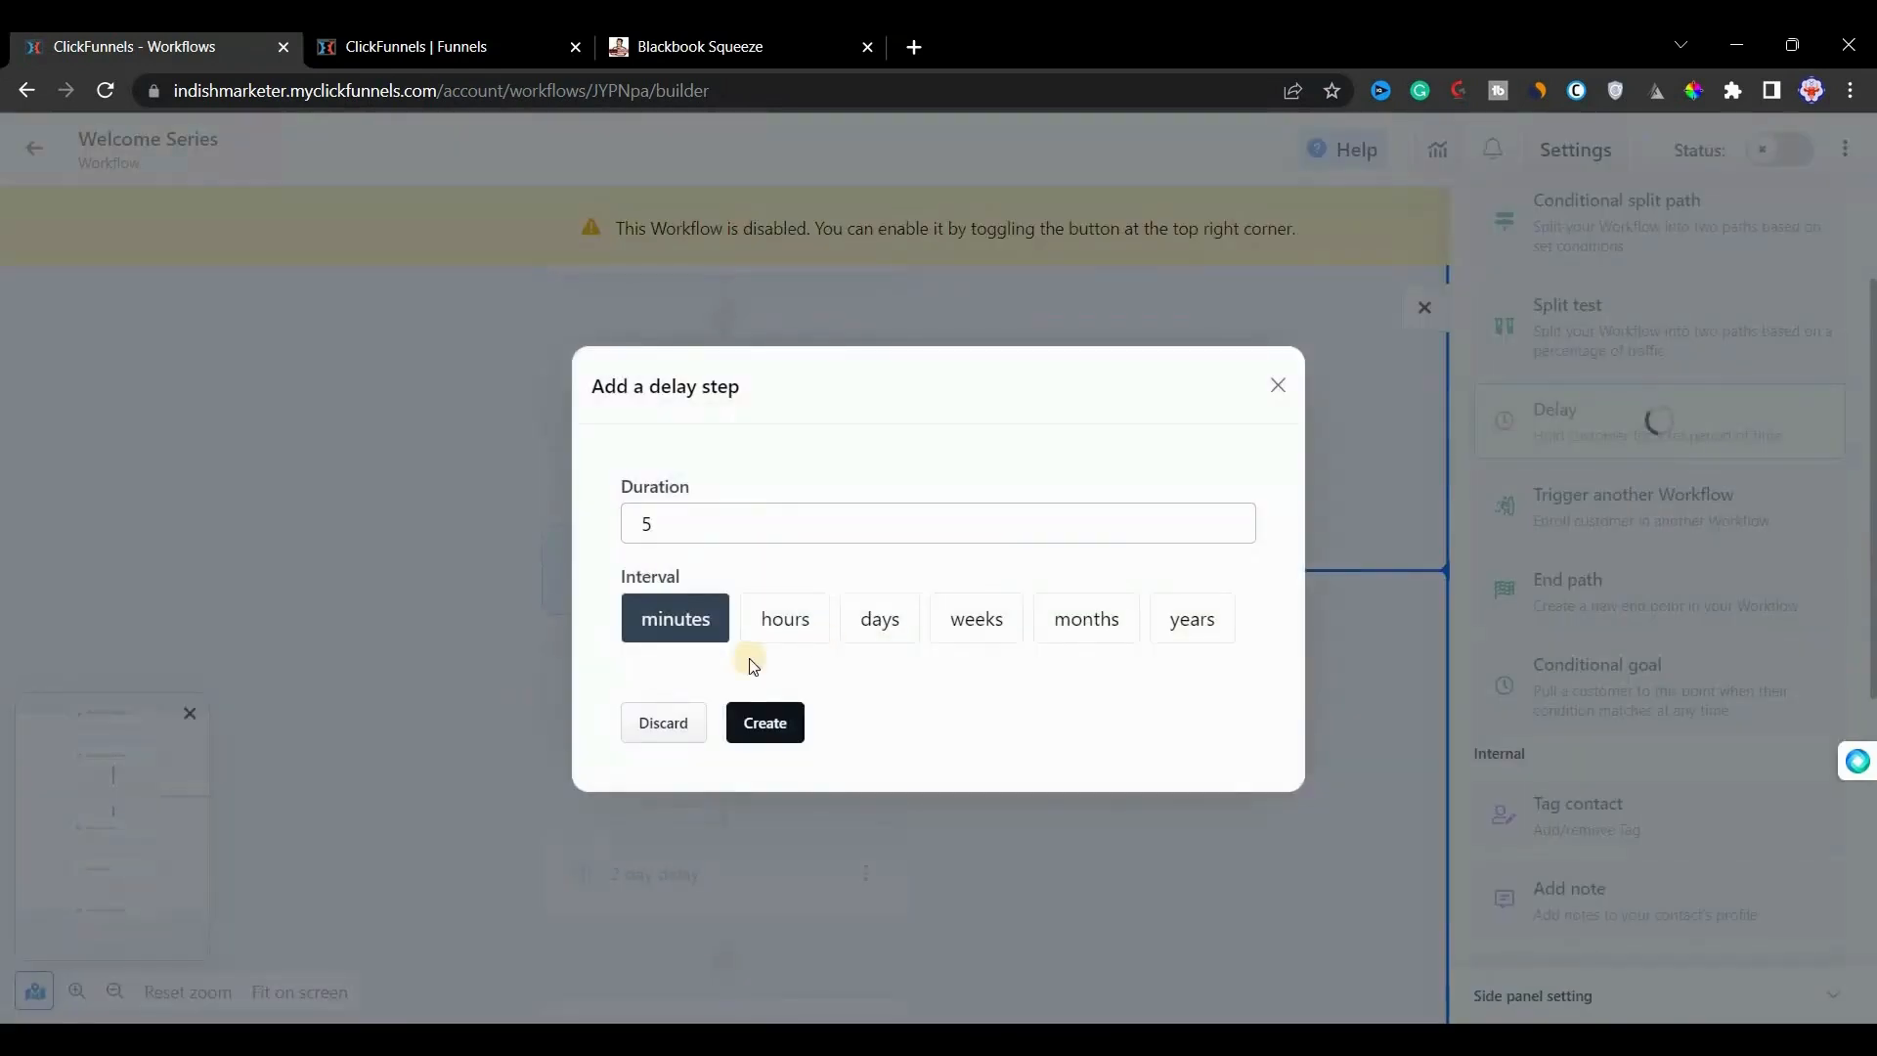
pyautogui.click(766, 724)
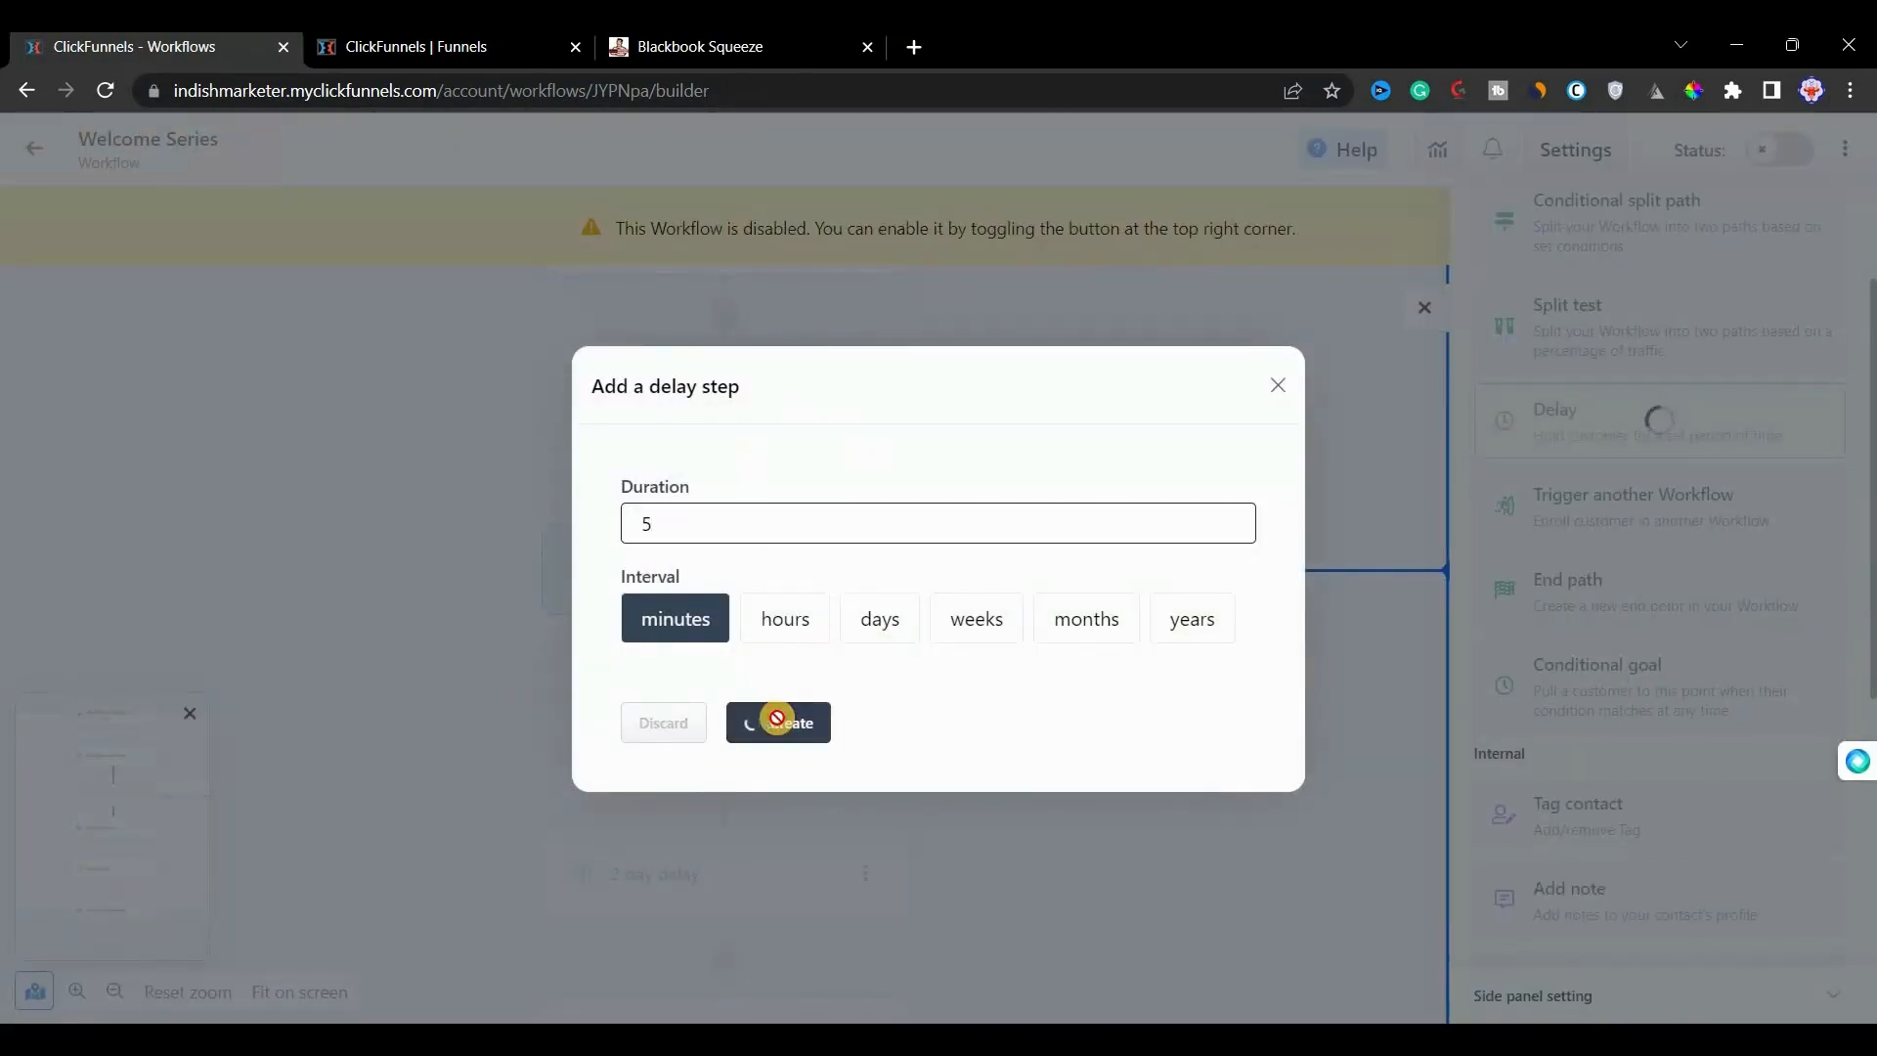
pyautogui.scroll(3, 826, 460)
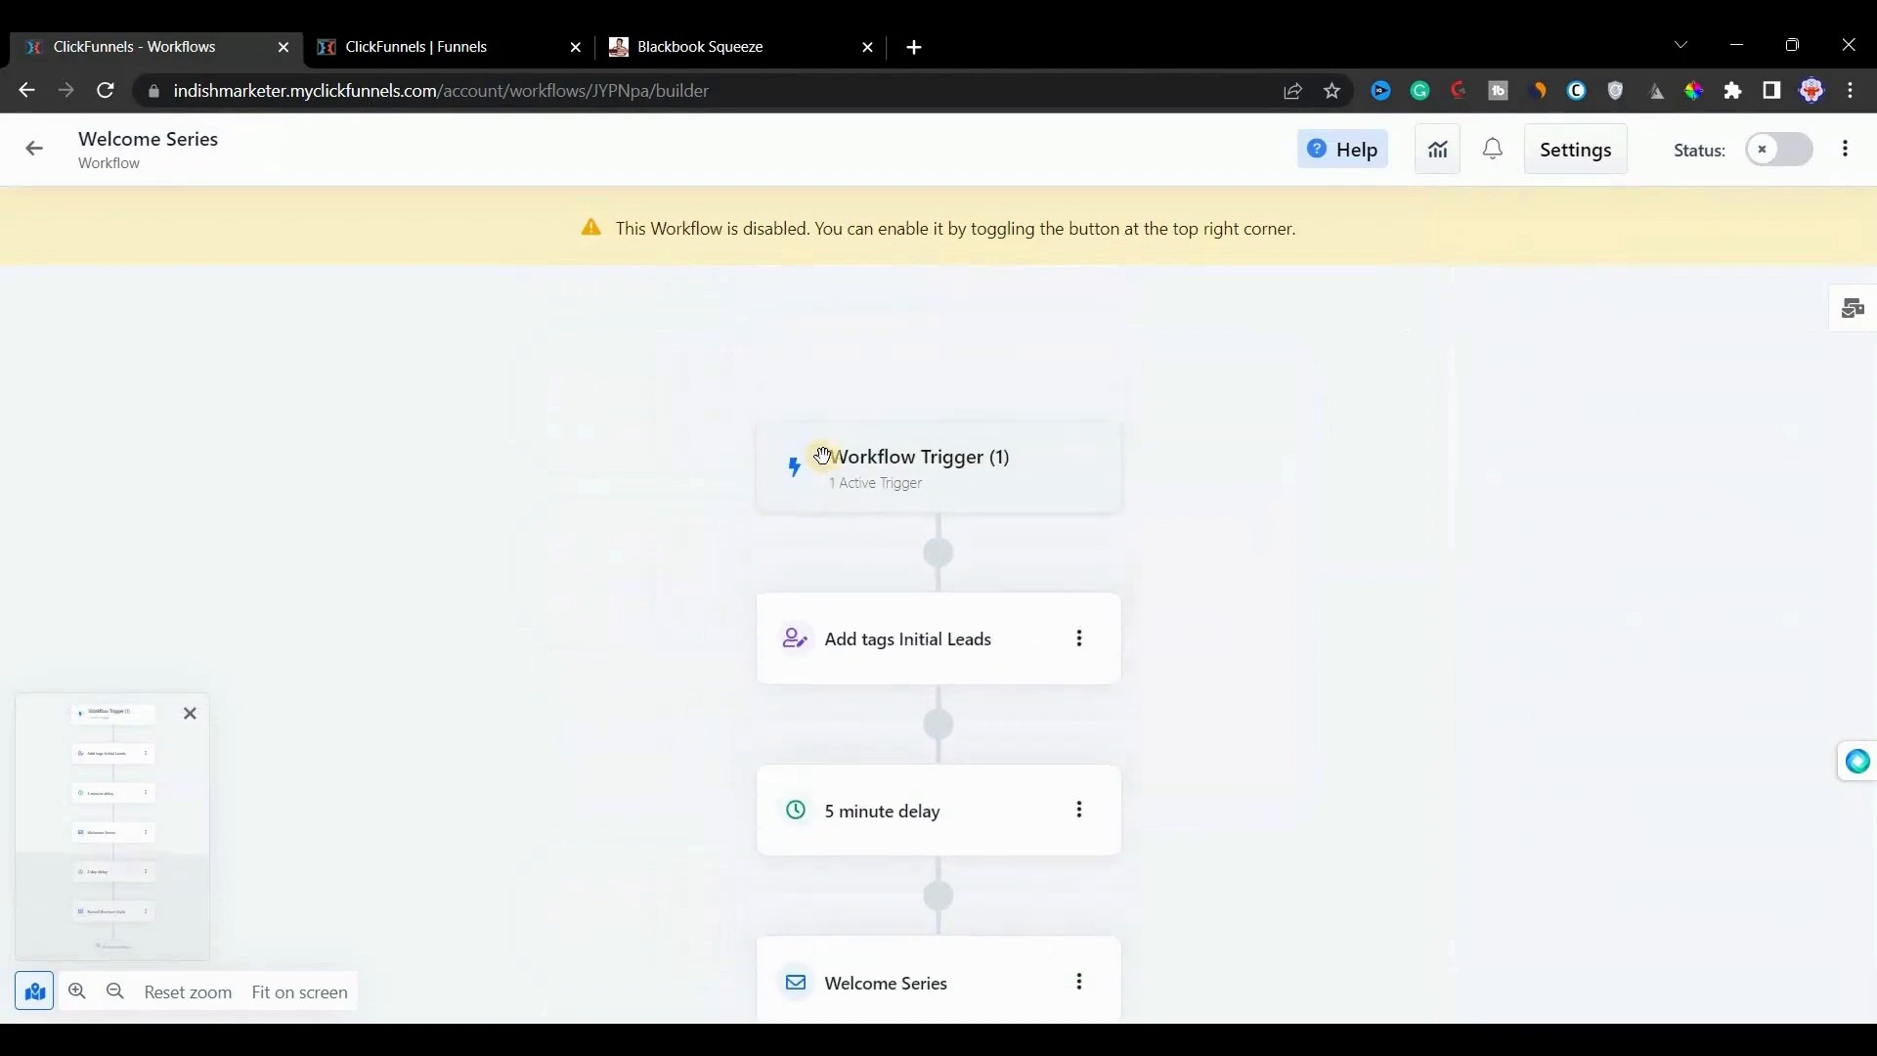
pyautogui.click(883, 486)
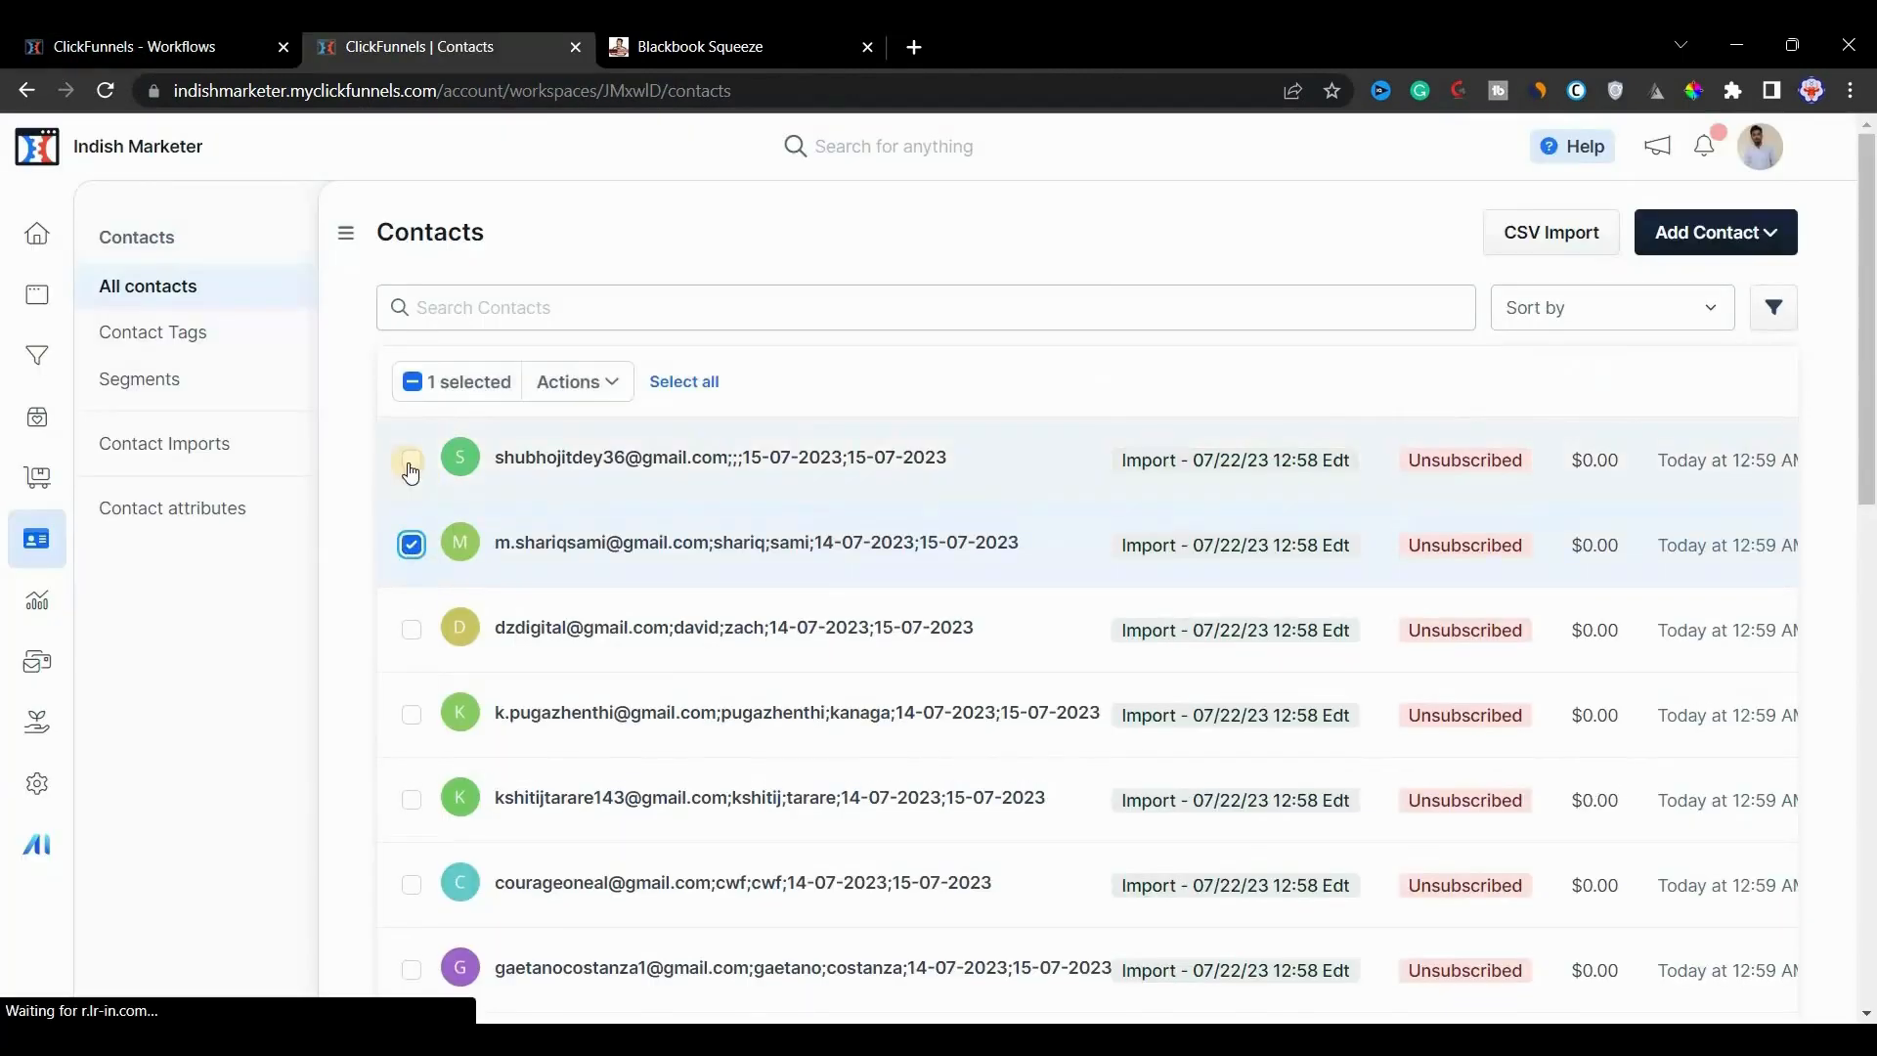
# Step: Select all contacts, then untick the subscribed support address, leaving 19 selected
pyautogui.click(411, 462)
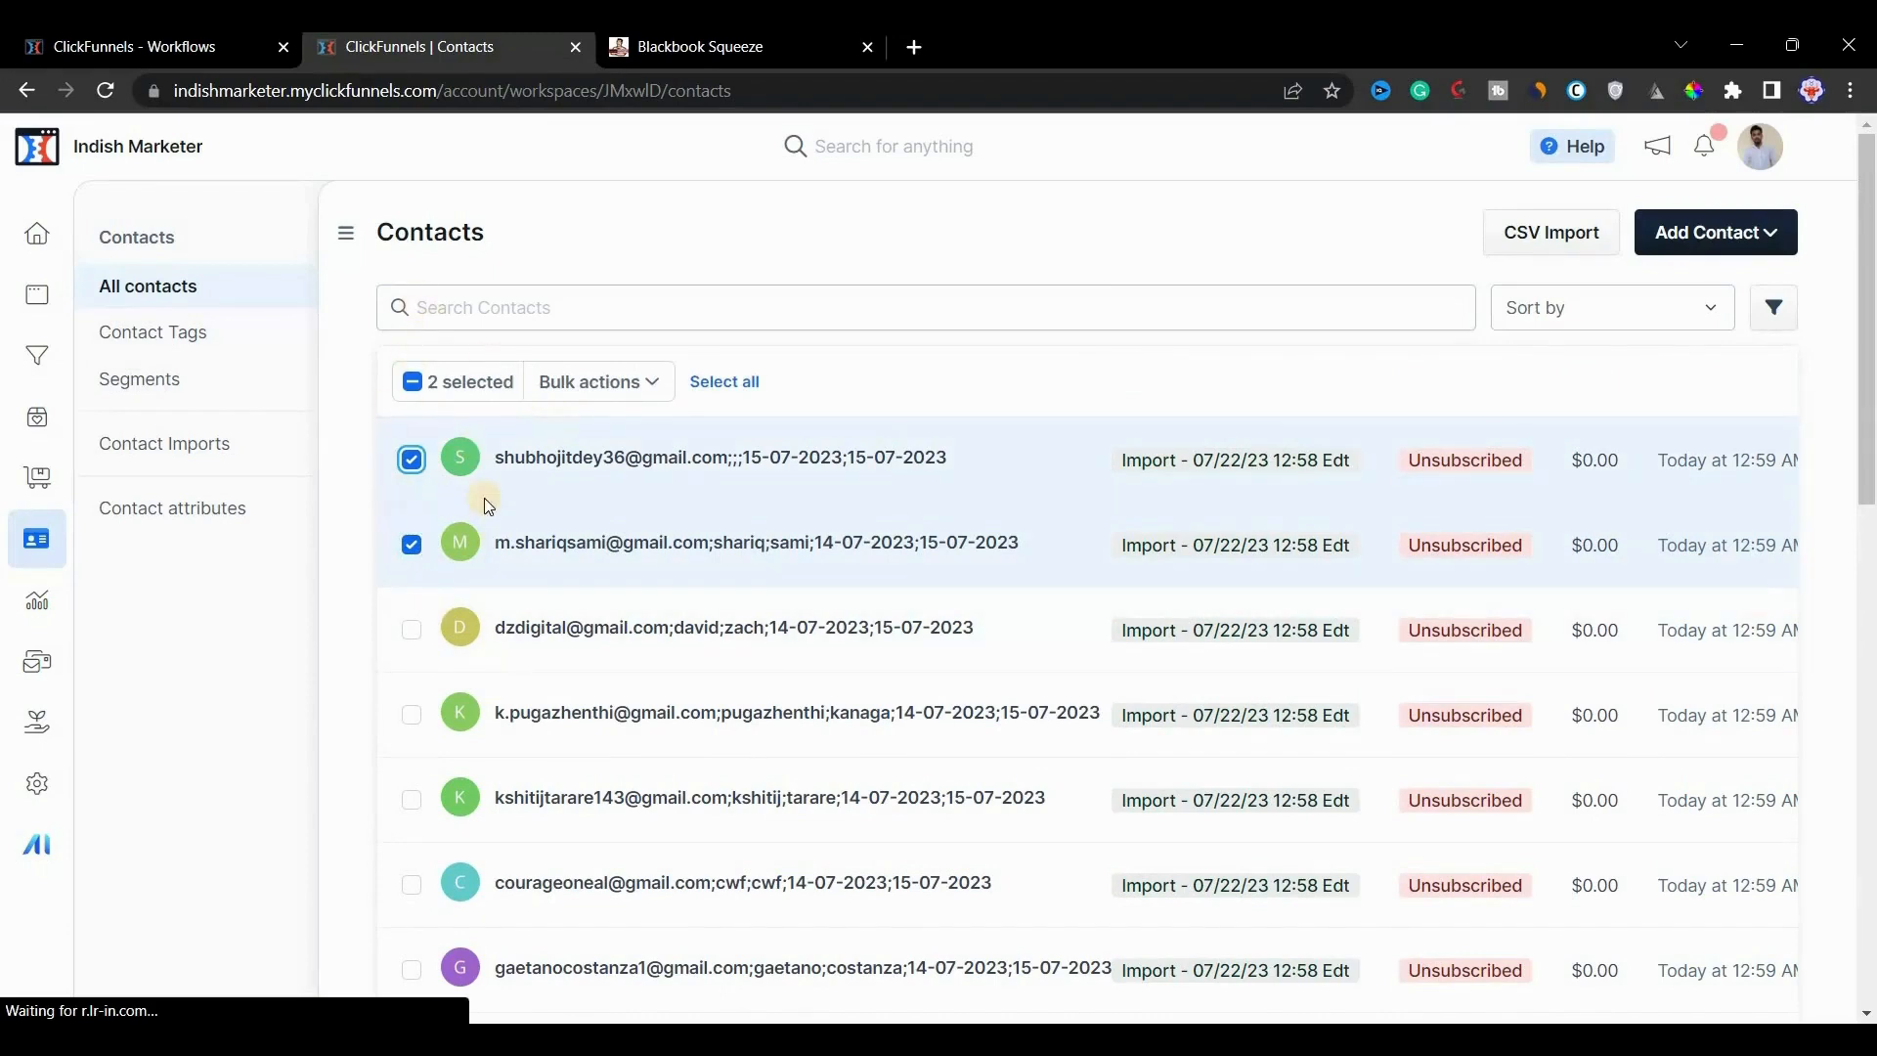
pyautogui.click(724, 382)
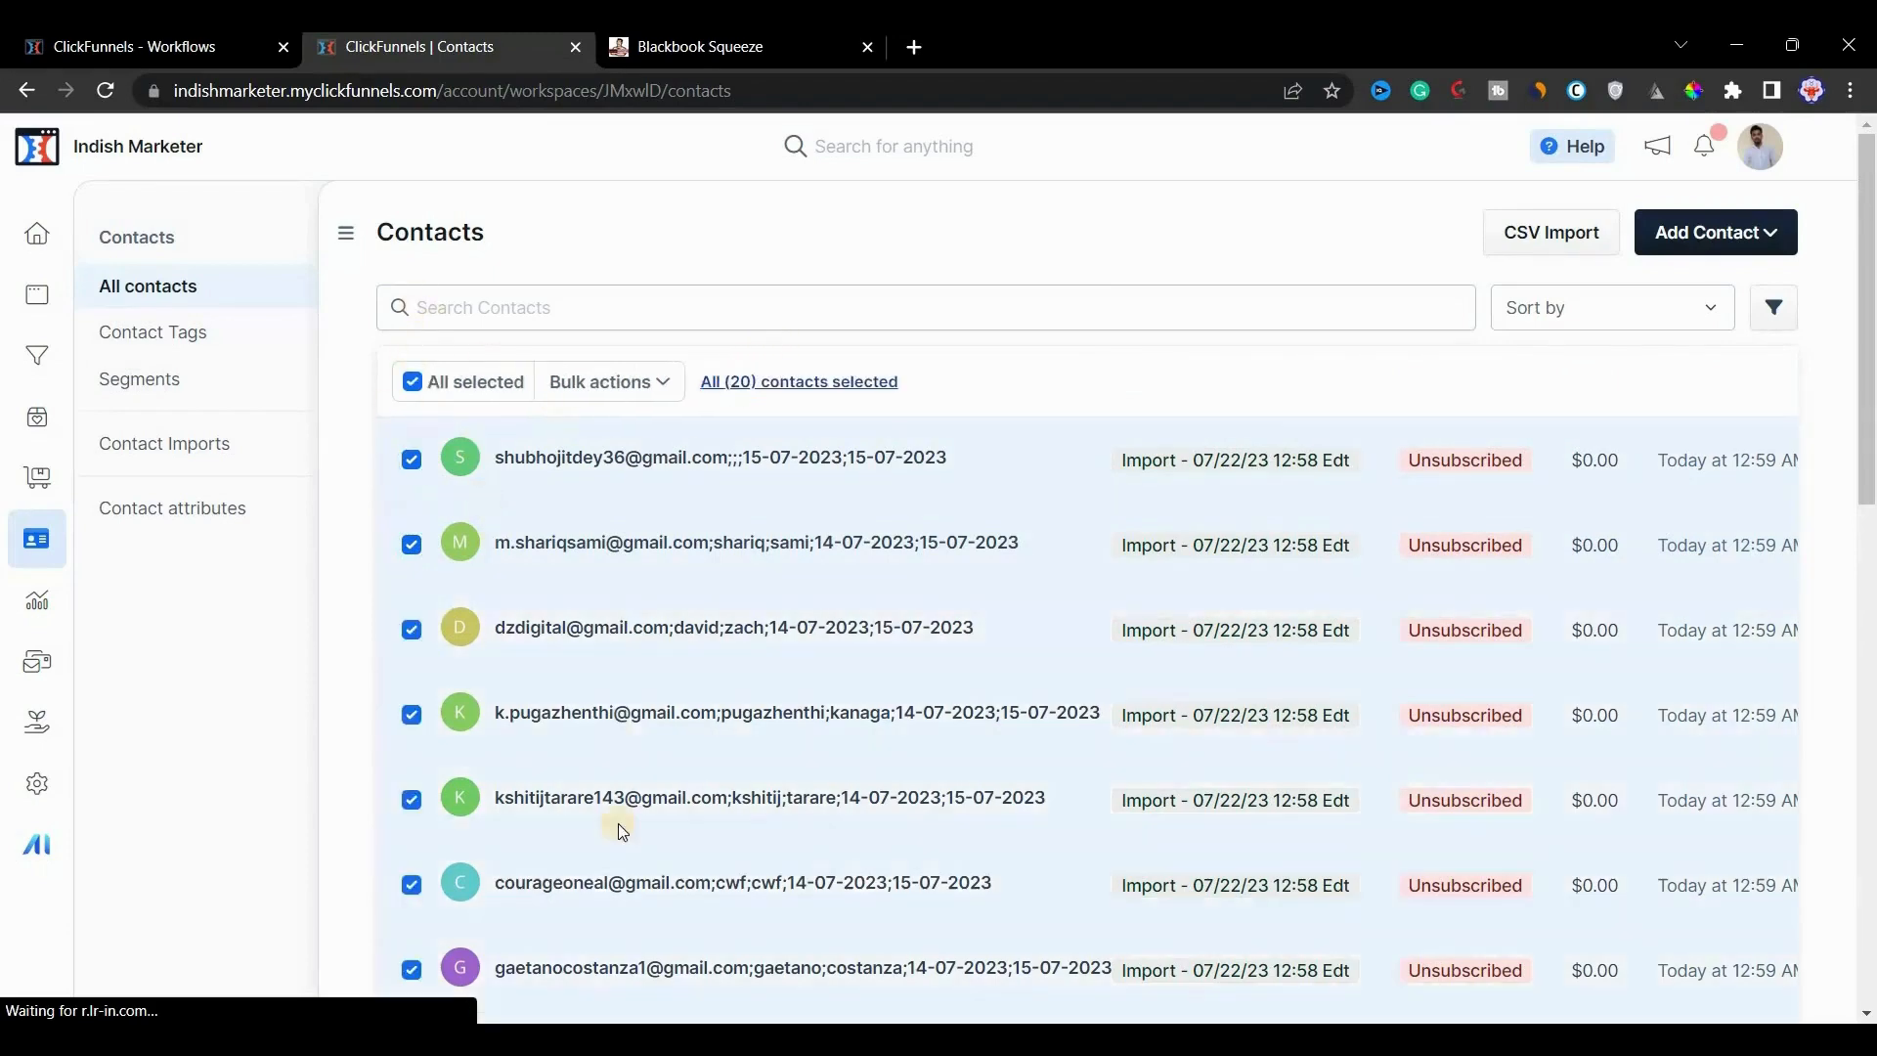
pyautogui.scroll(-2, 618, 823)
pyautogui.scroll(-5, 618, 823)
pyautogui.click(412, 845)
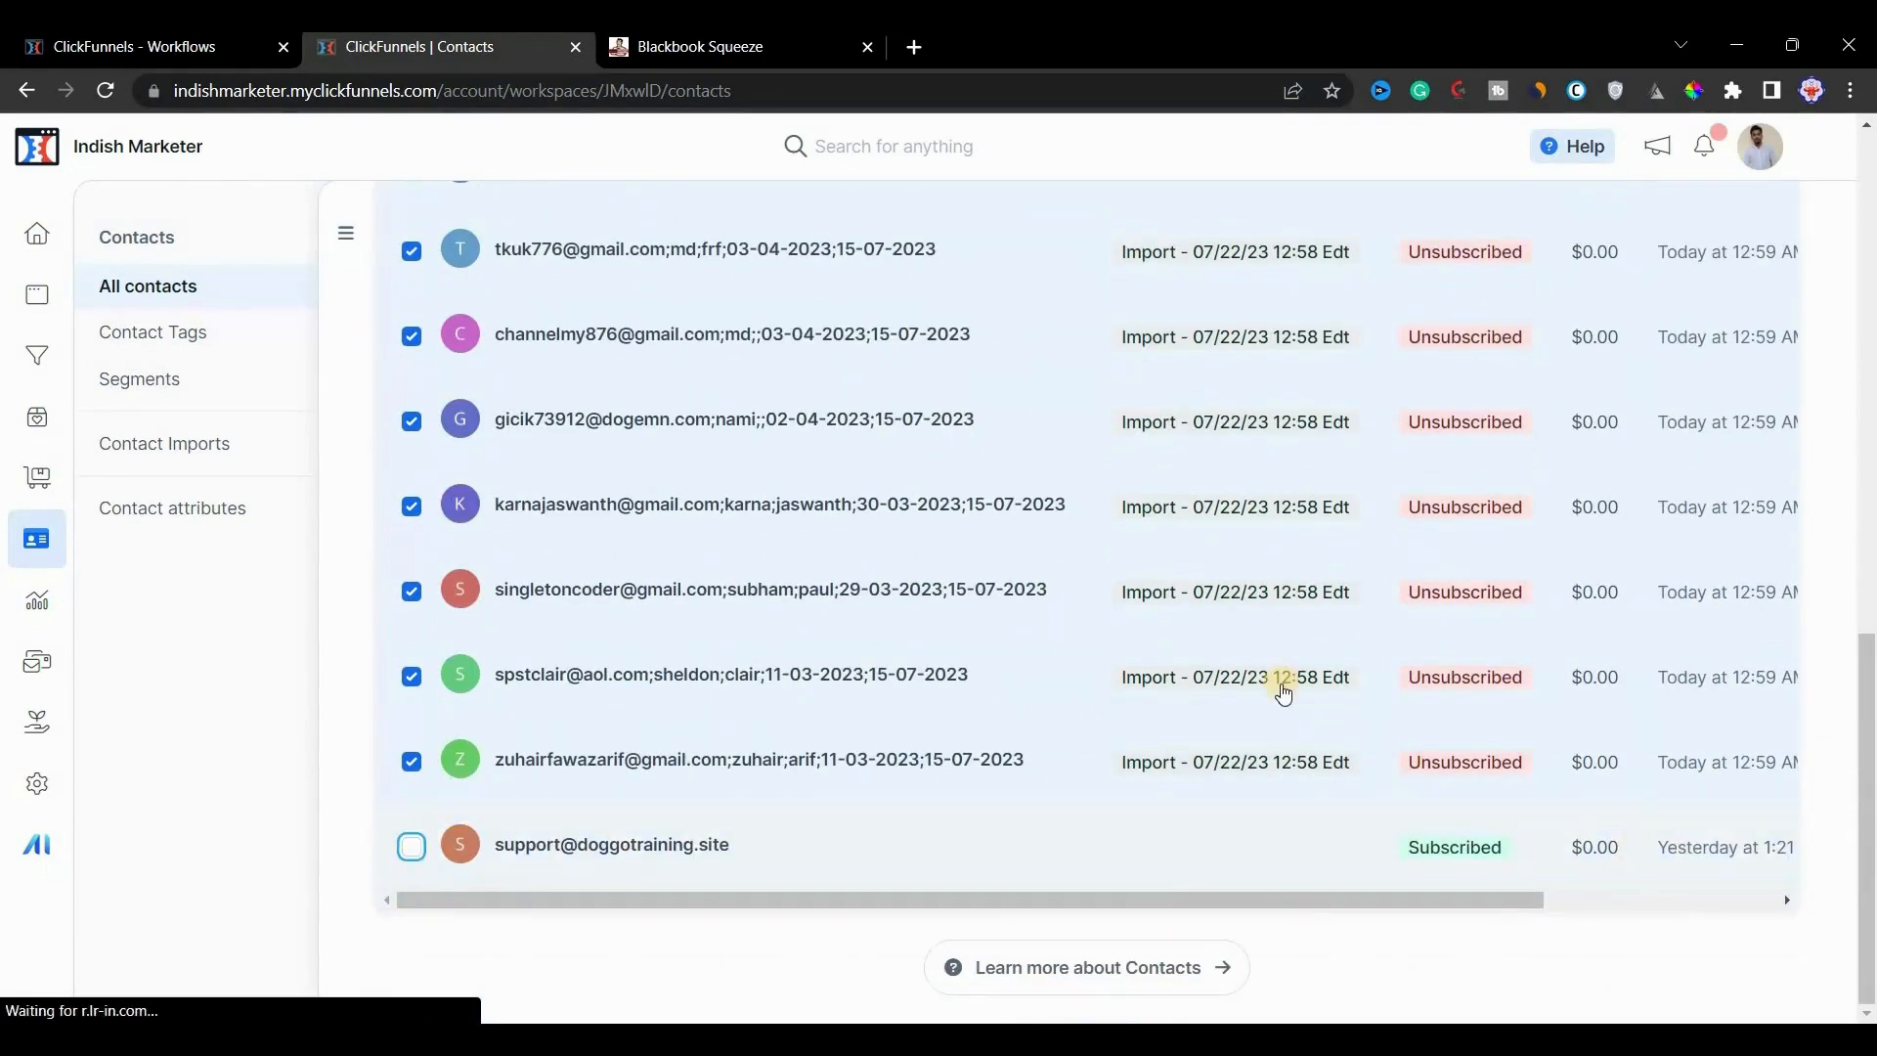
pyautogui.scroll(13, 1306, 714)
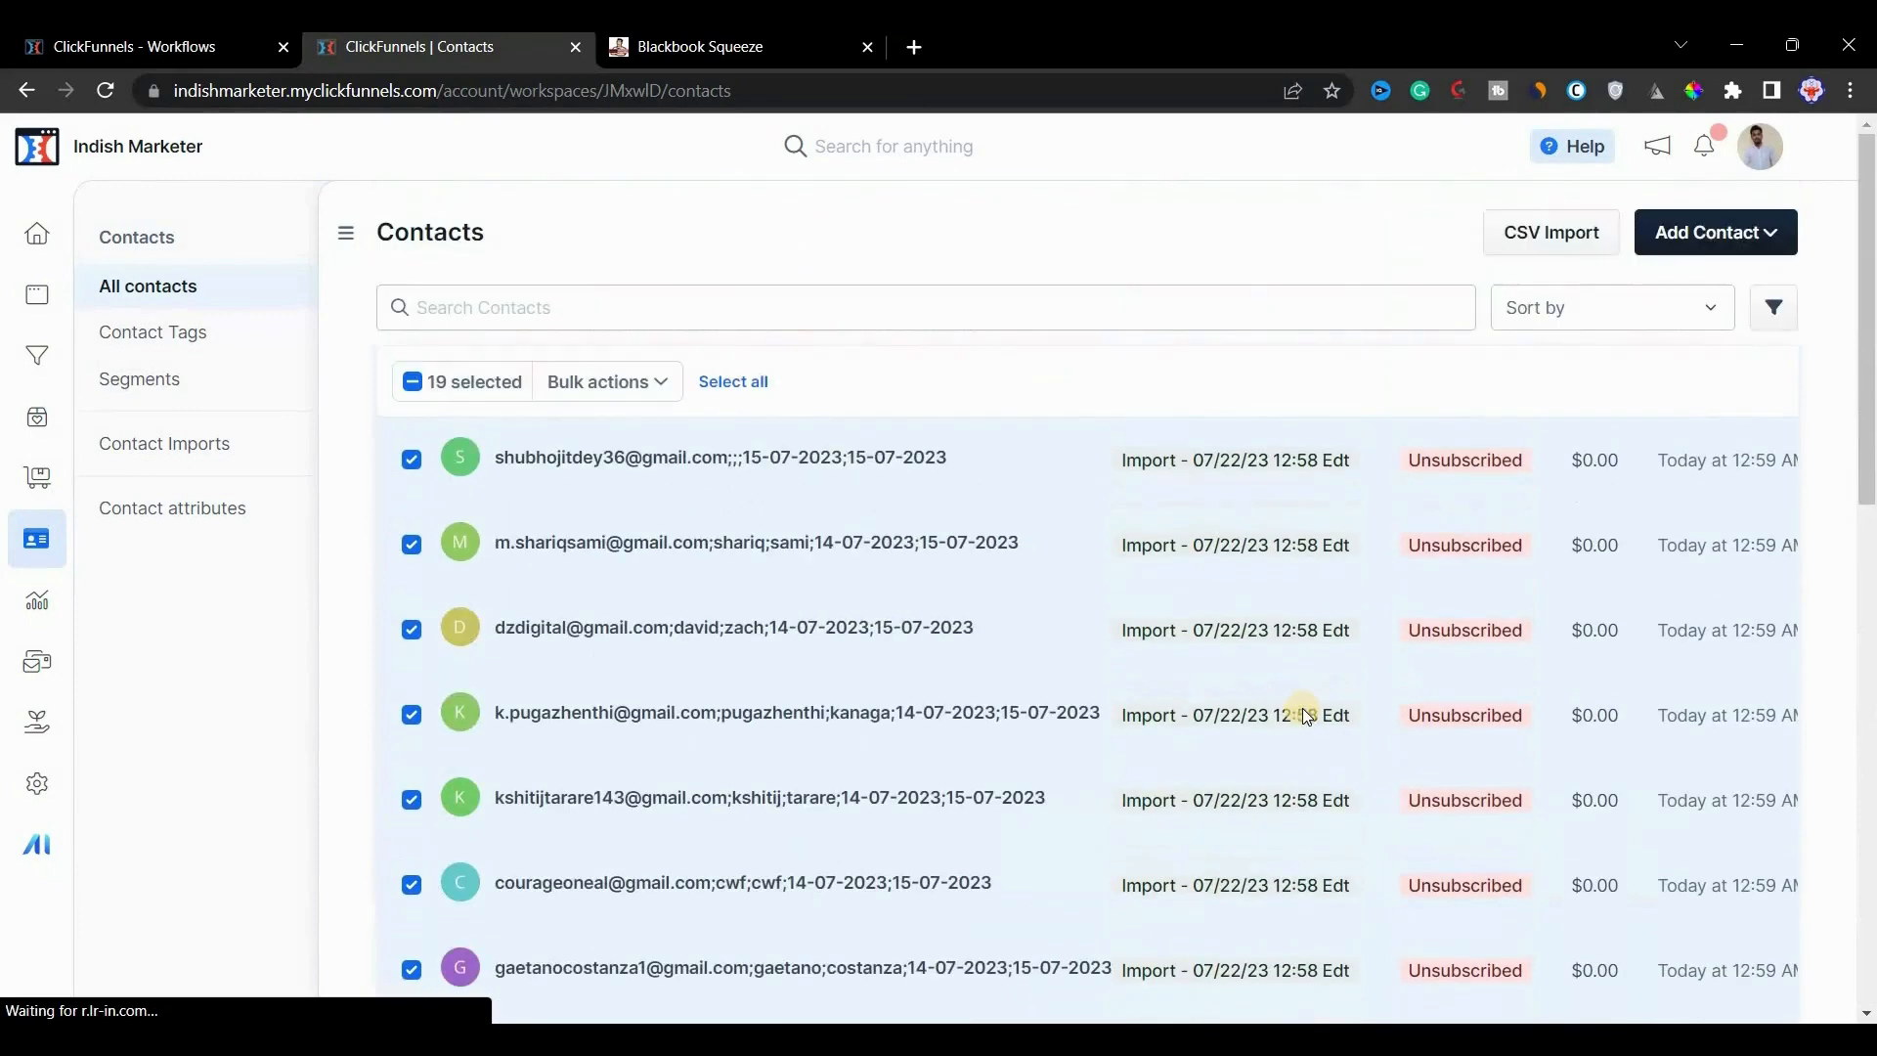
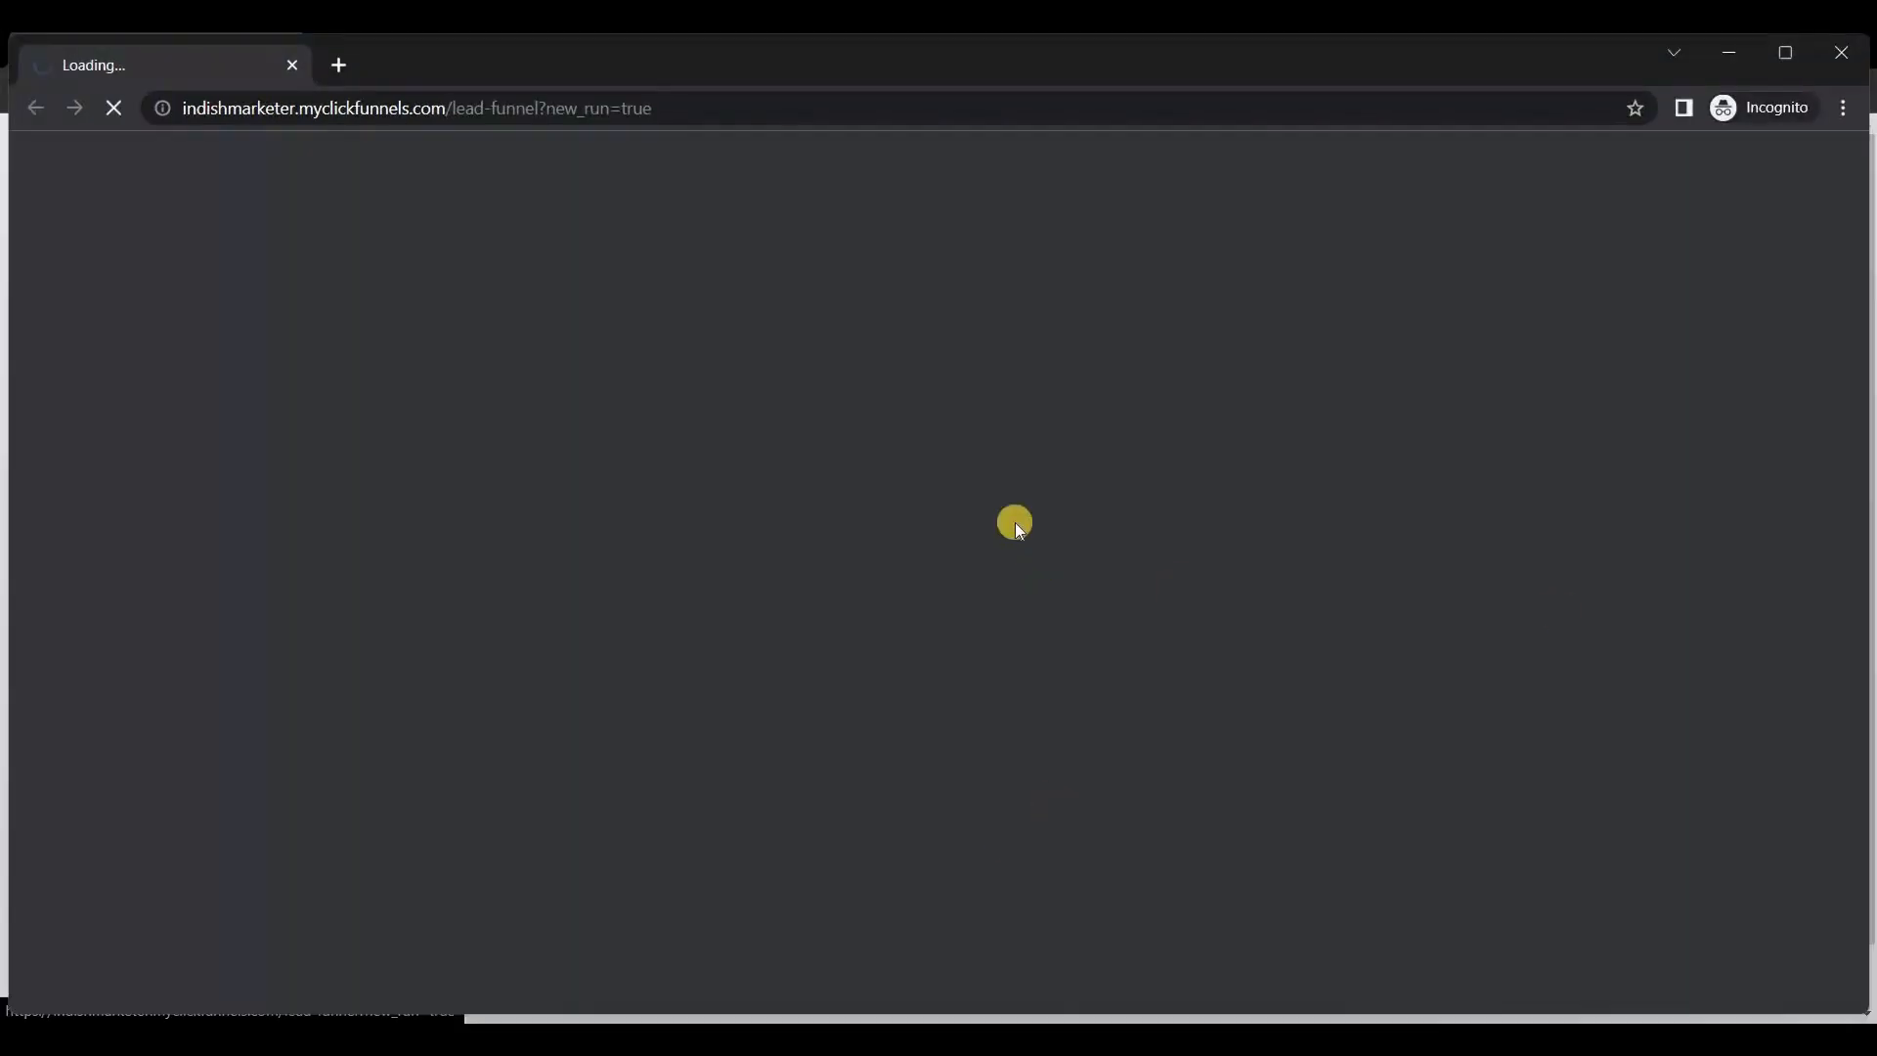
# Step: Submit the Blackbook Squeeze opt-in with the saved test email and check it in Contacts
pyautogui.scroll(-3, 1316, 490)
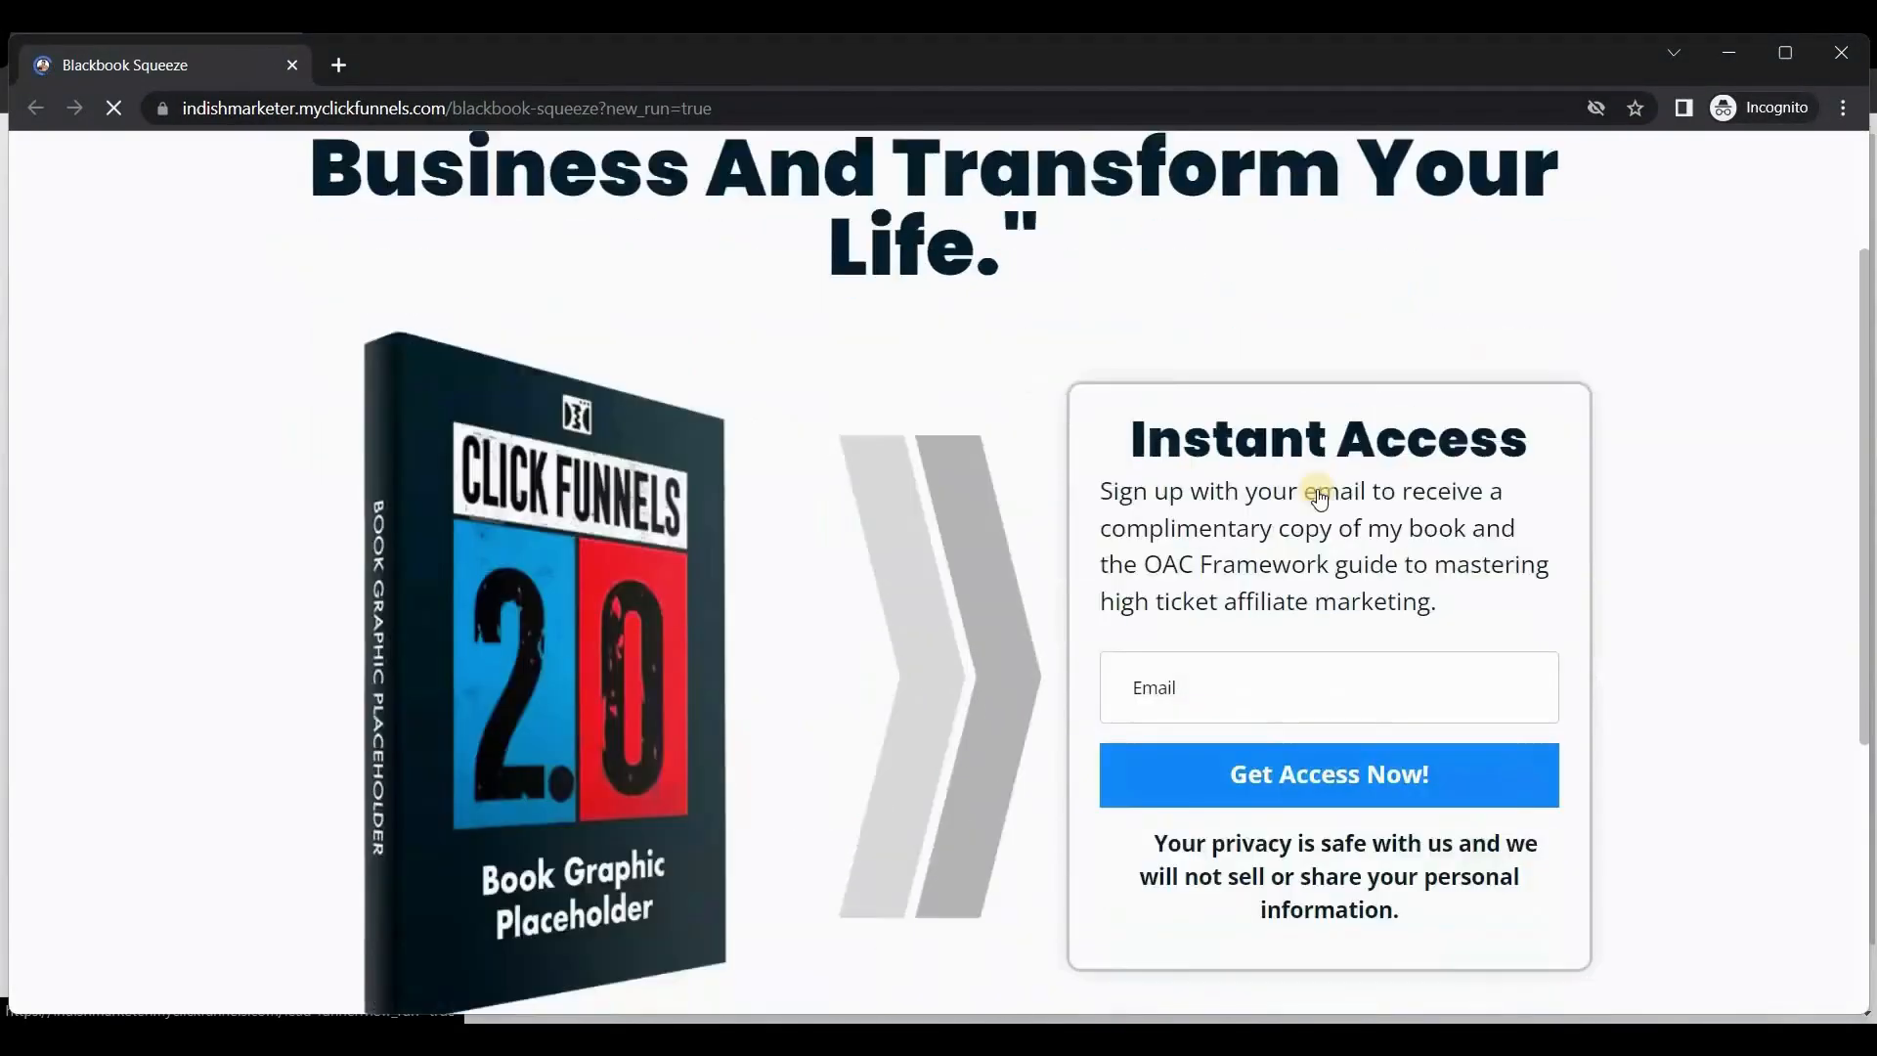
pyautogui.scroll(-3, 1316, 490)
pyautogui.click(1227, 418)
pyautogui.click(1289, 531)
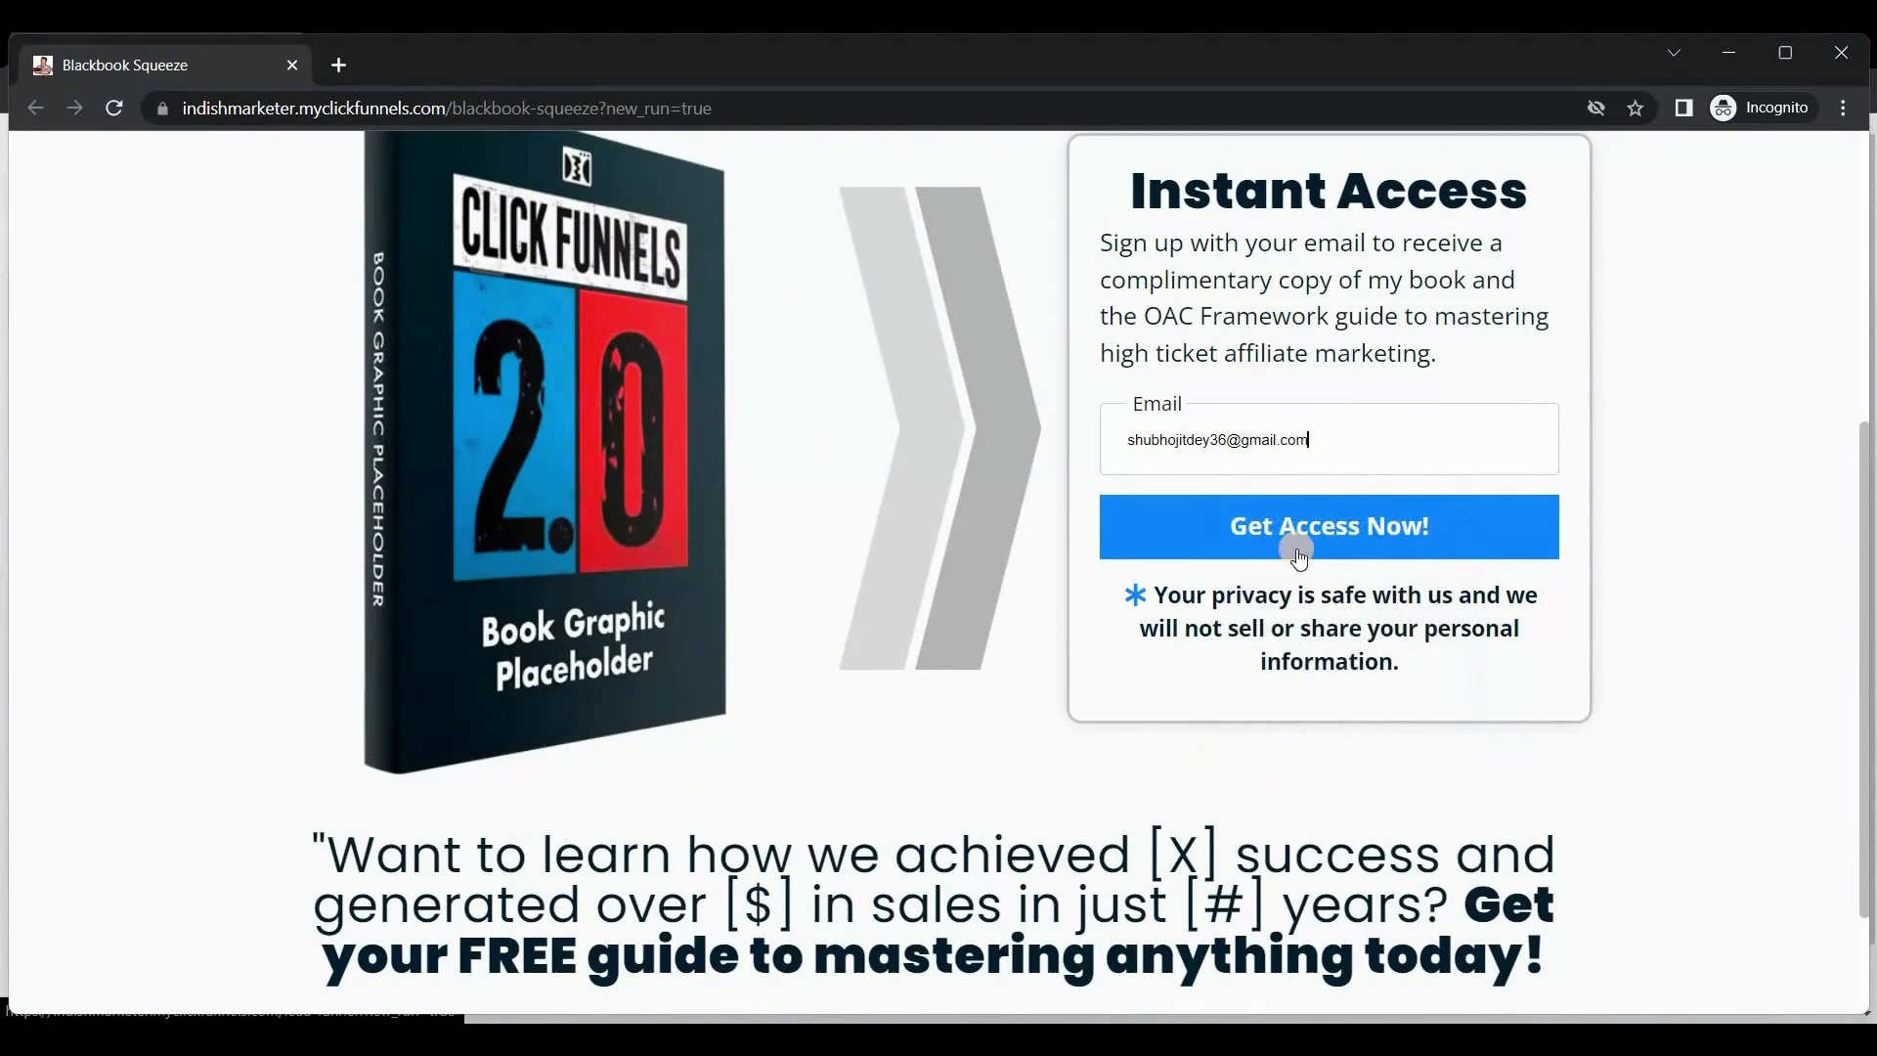
pyautogui.click(1275, 518)
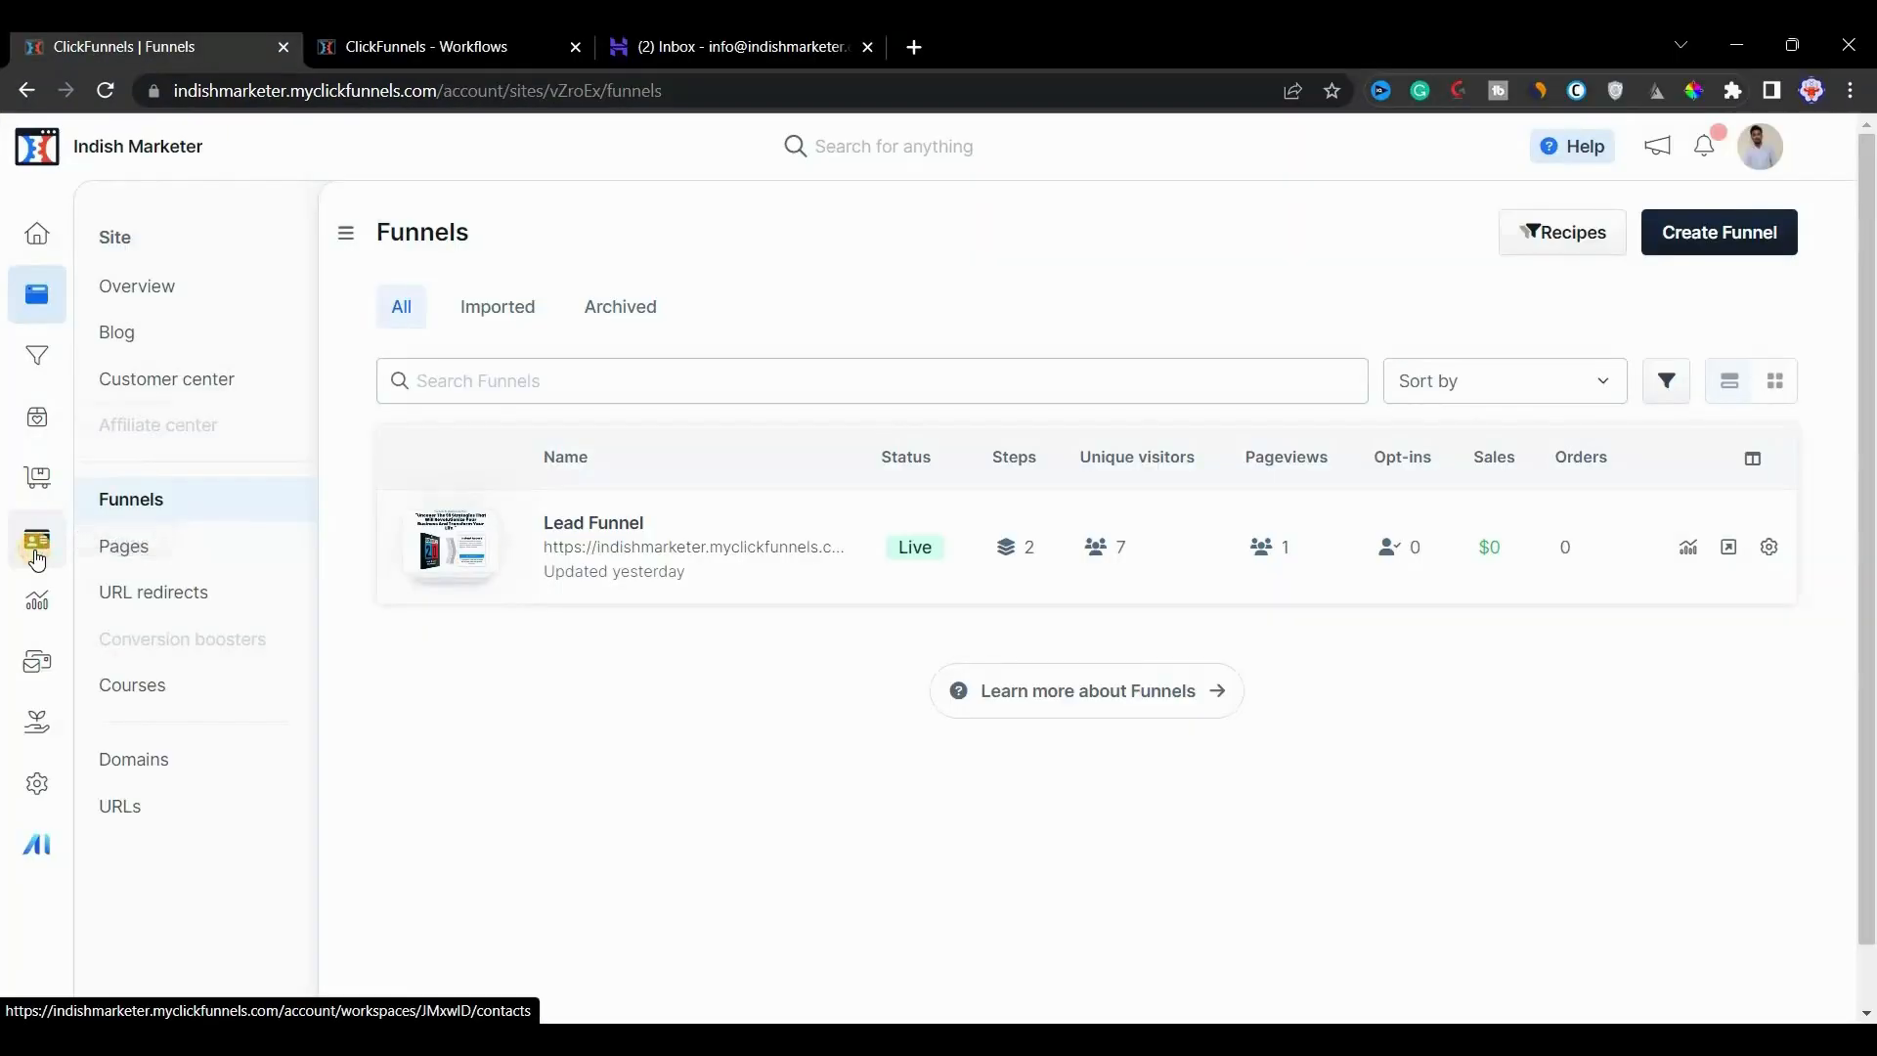
pyautogui.click(37, 546)
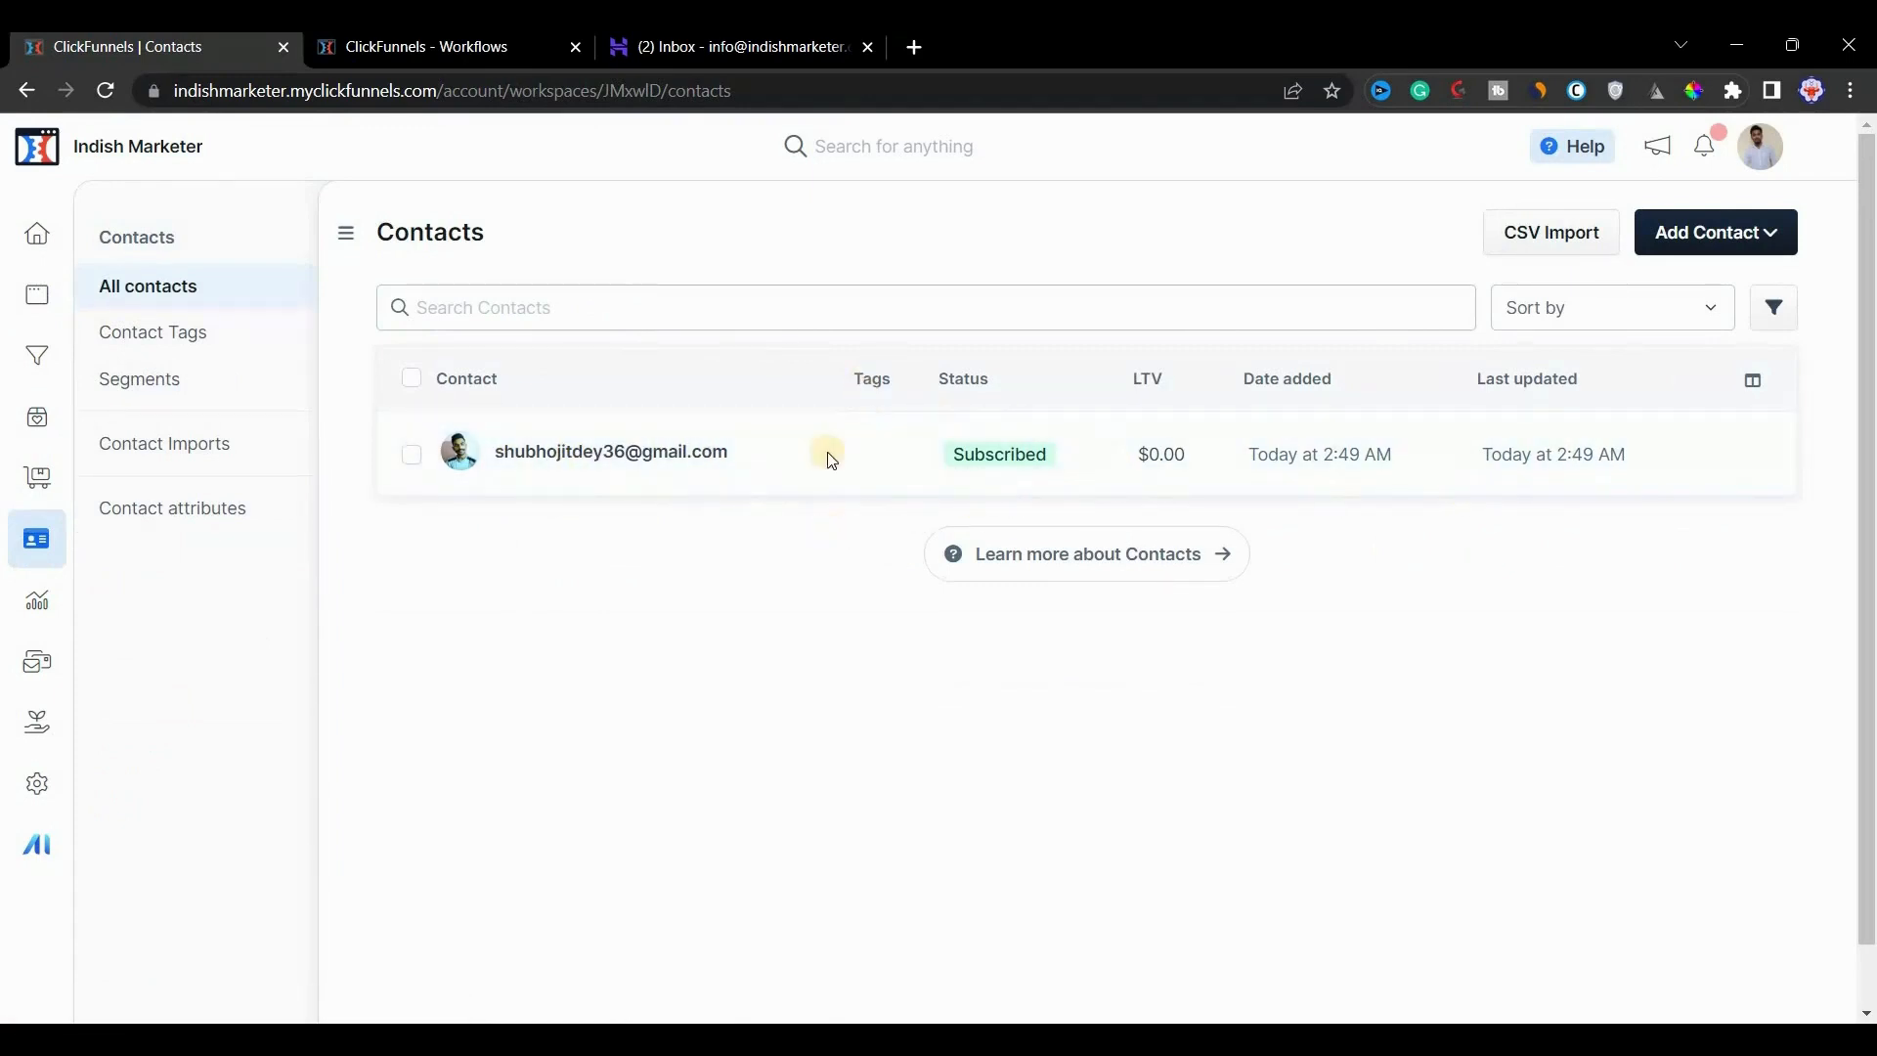
# Step: Check the Welcome Series tab, then reload Contacts to confirm the test contact's Initial Leads tag
pyautogui.click(370, 50)
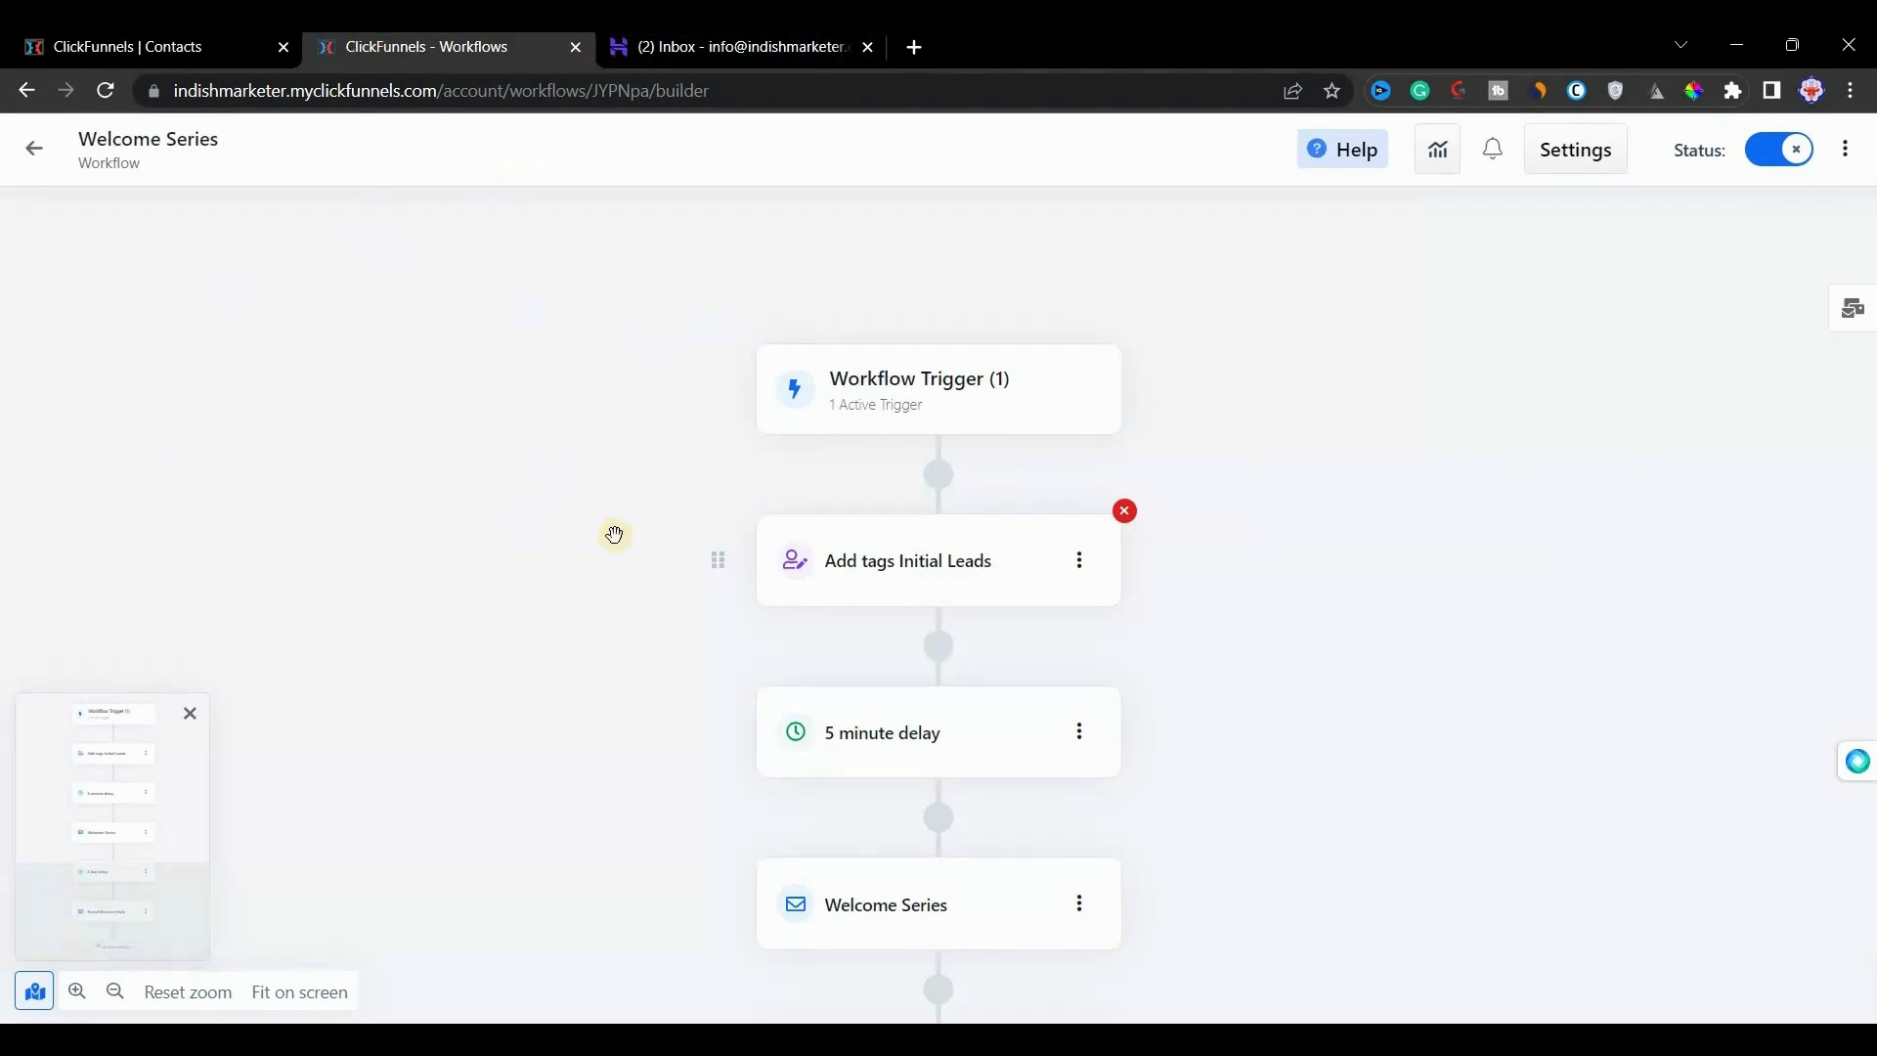
pyautogui.click(127, 46)
pyautogui.click(106, 89)
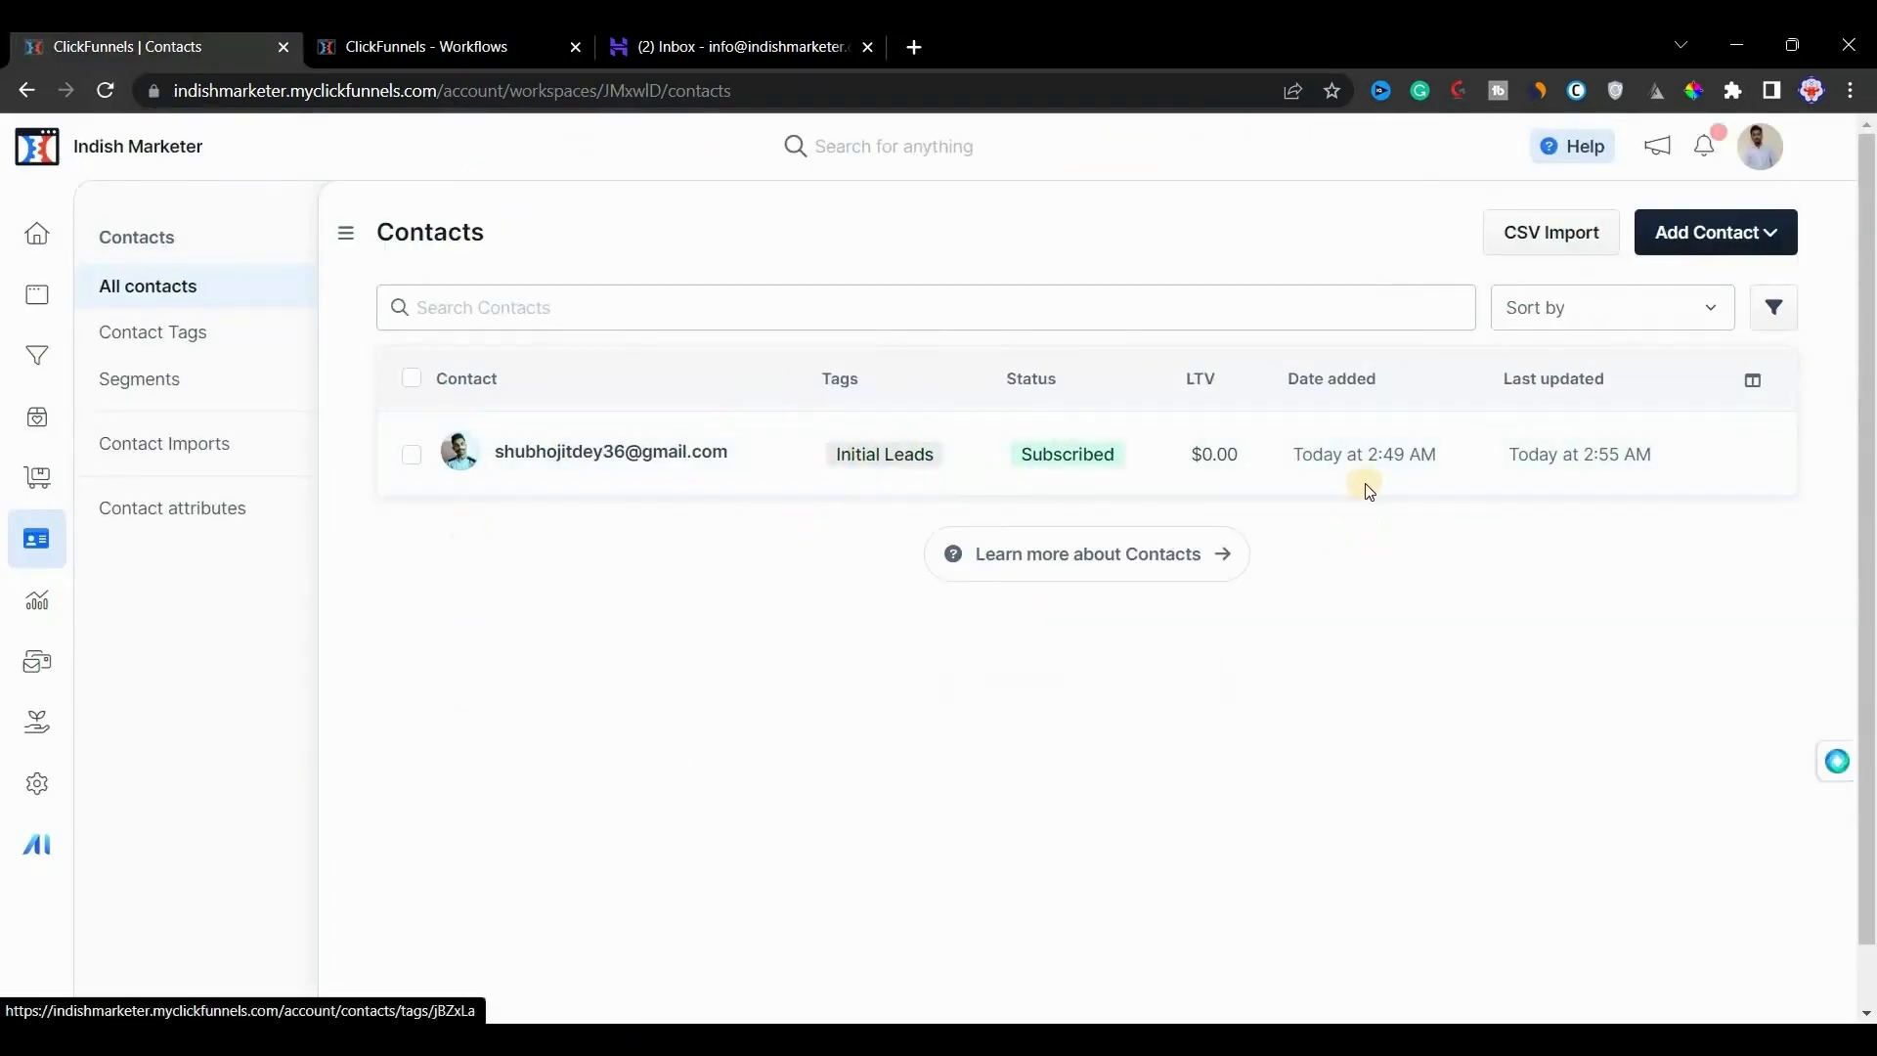
pyautogui.moveTo(1376, 455); pyautogui.dragTo(1442, 454)
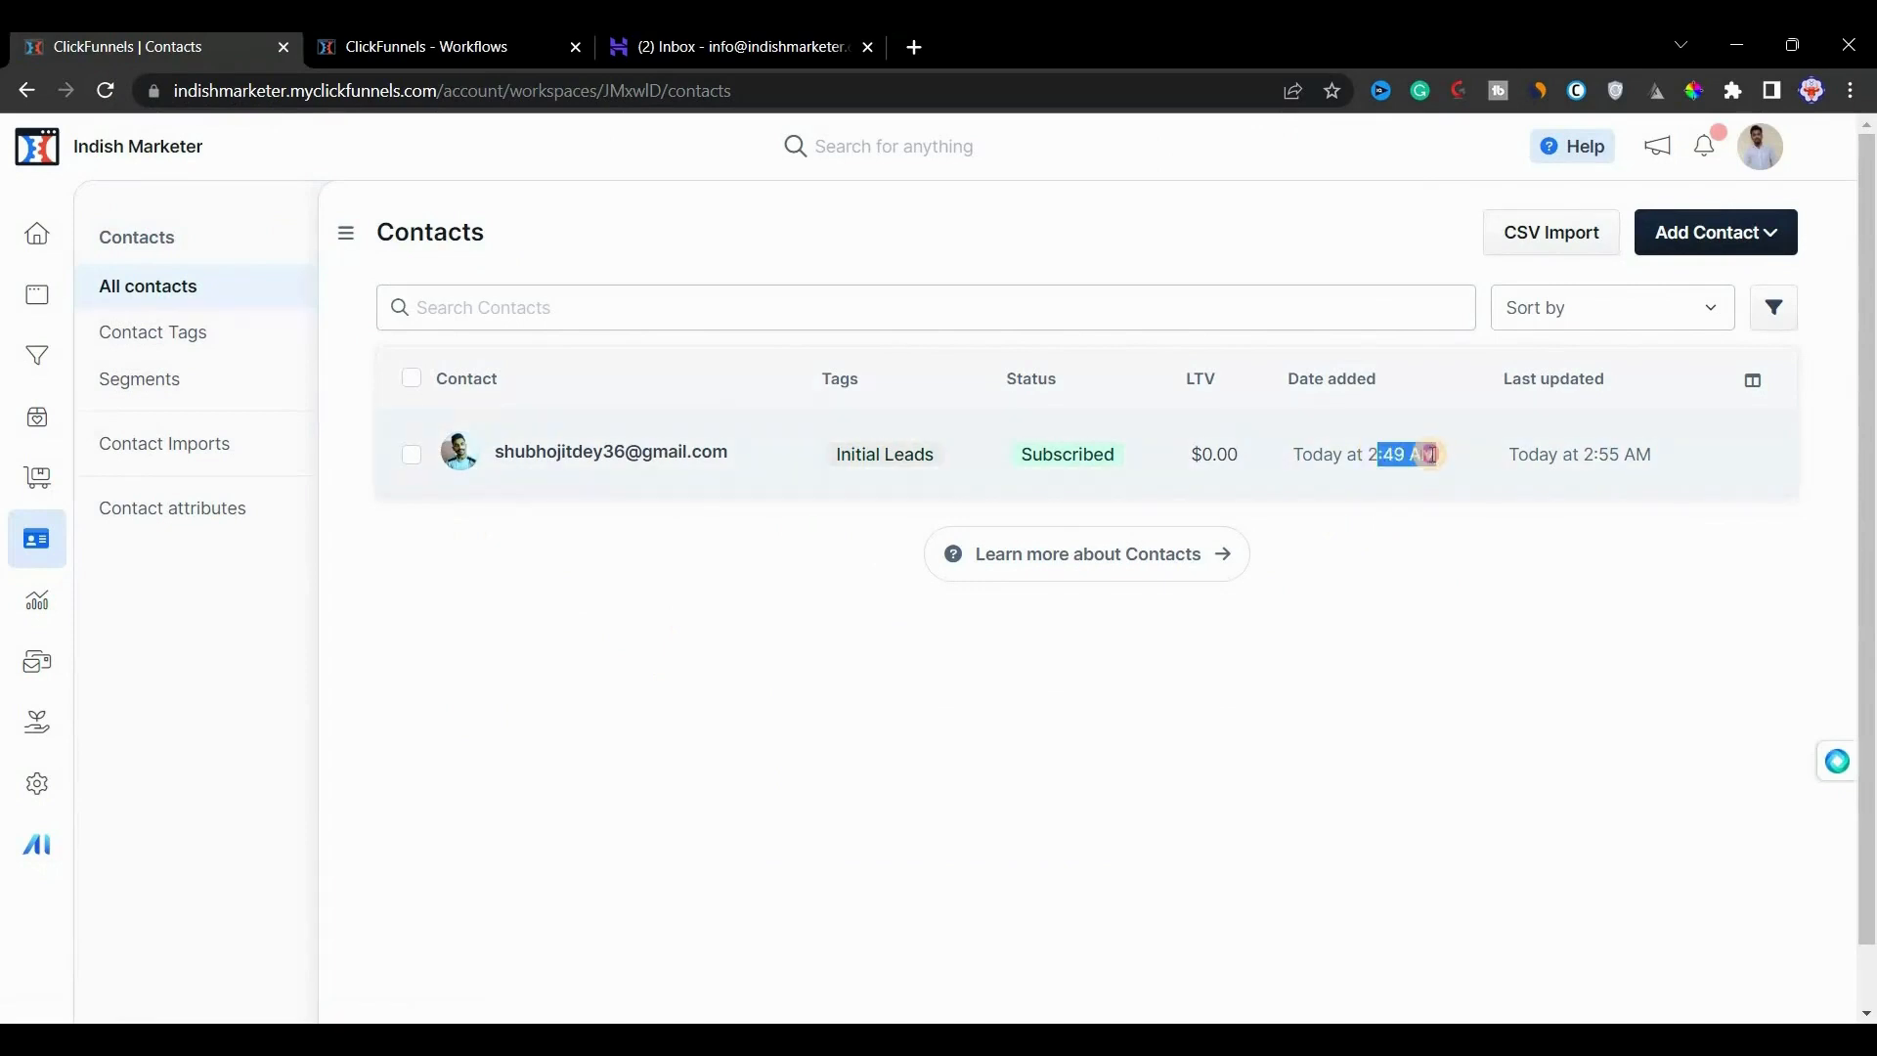
pyautogui.click(1381, 563)
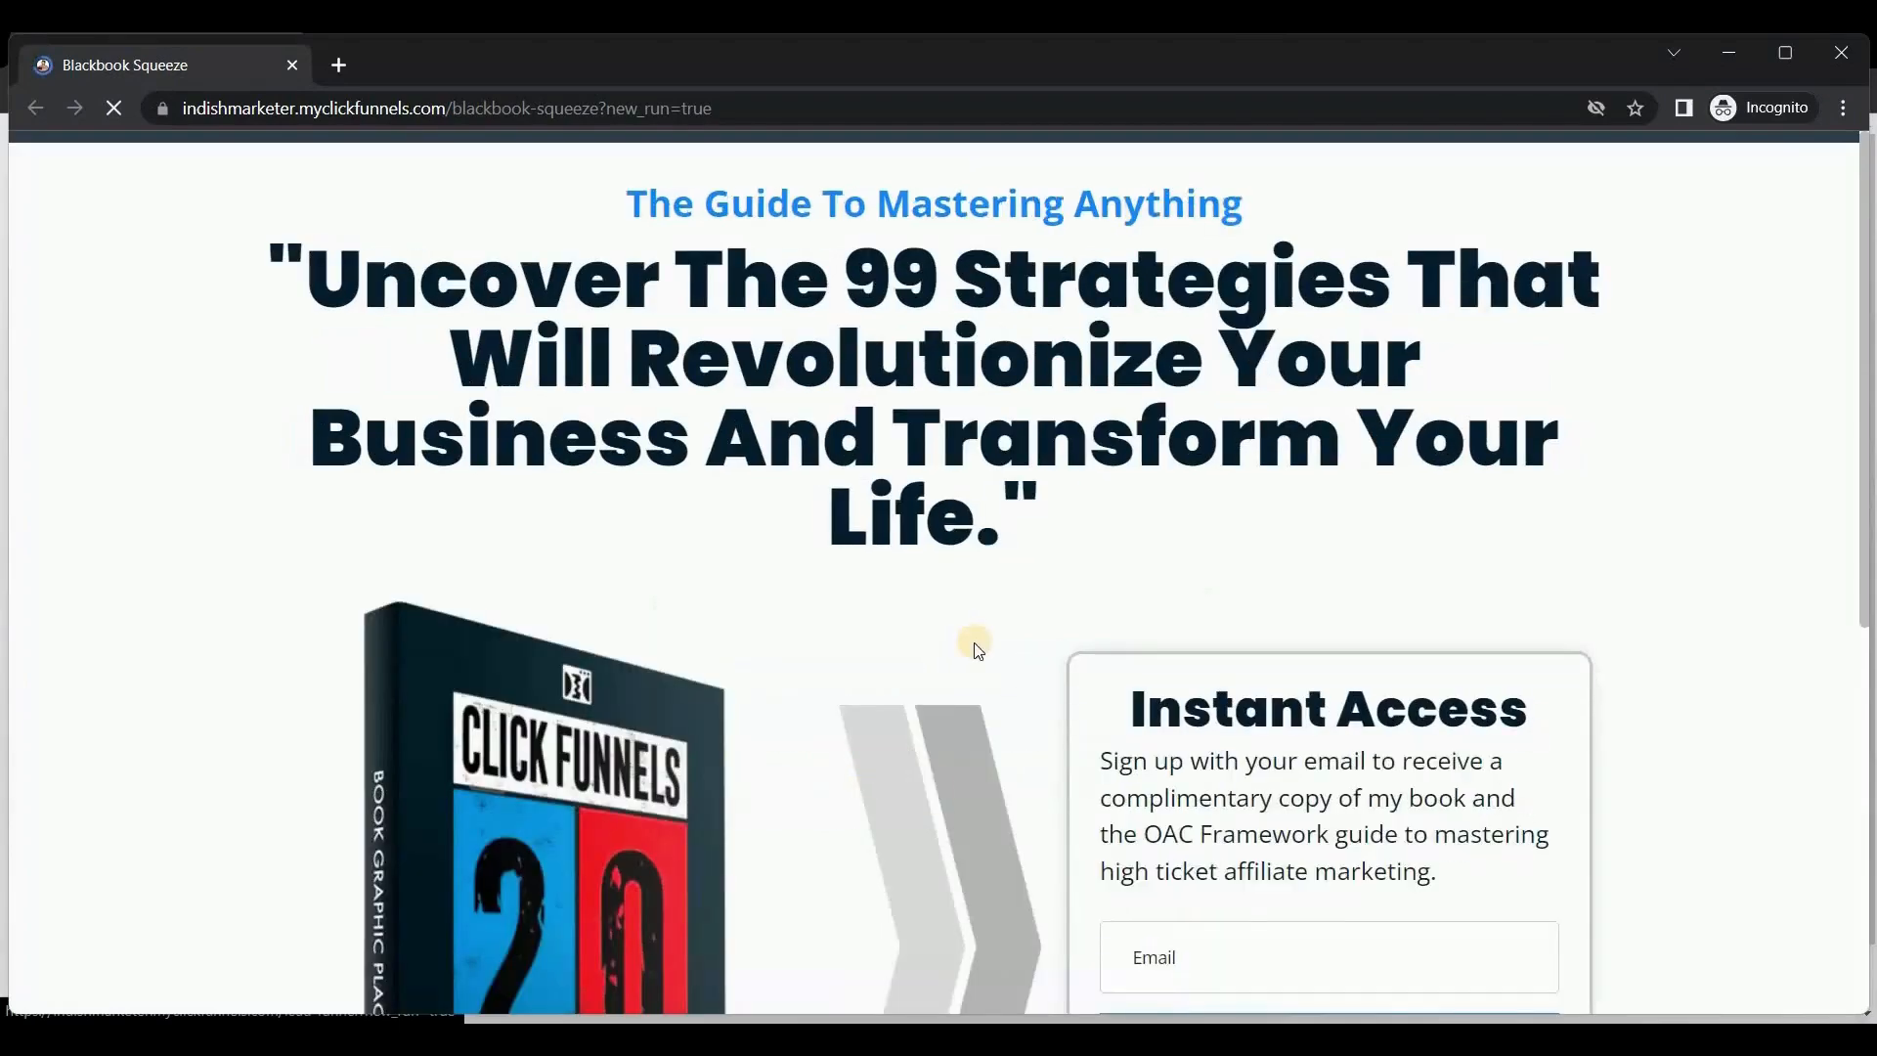
# Step: Submit a second opt-in with another saved email and switch to the Welcome Series workflow
pyautogui.scroll(-5, 972, 642)
pyautogui.click(1115, 451)
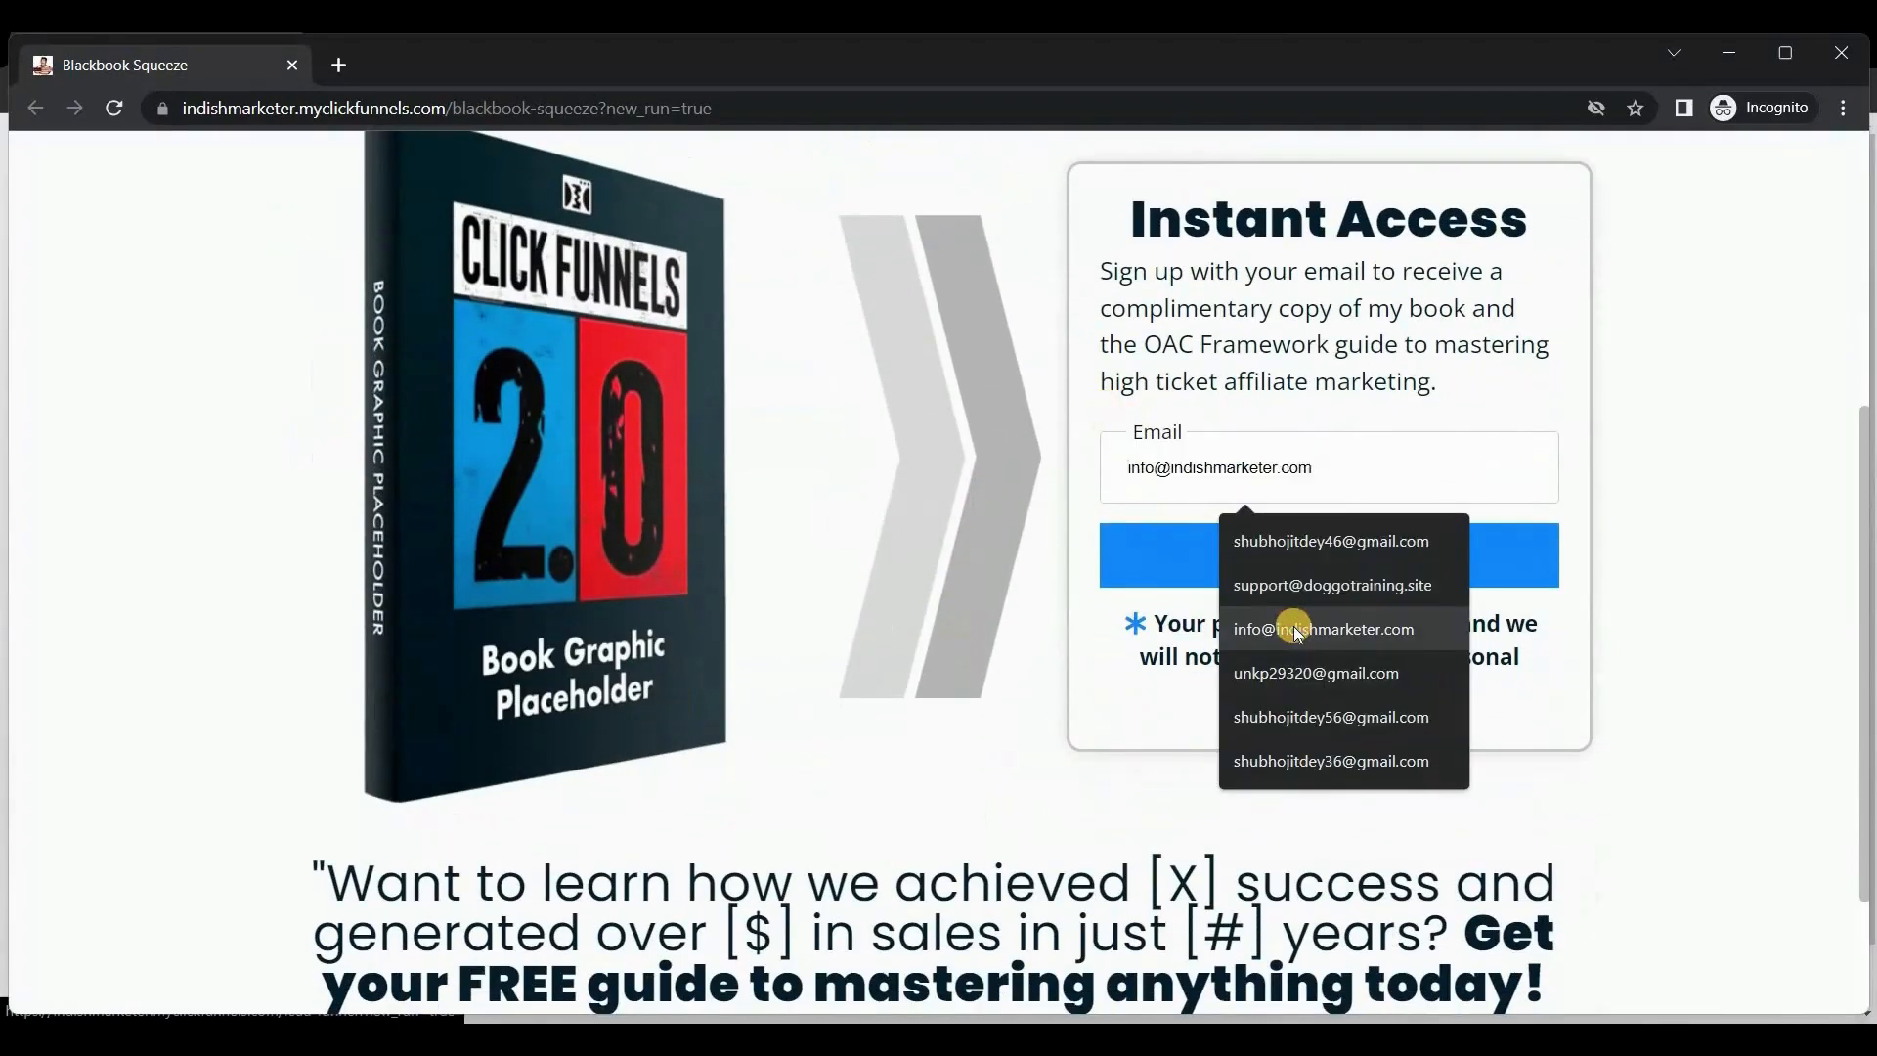
pyautogui.click(1291, 620)
pyautogui.click(1290, 561)
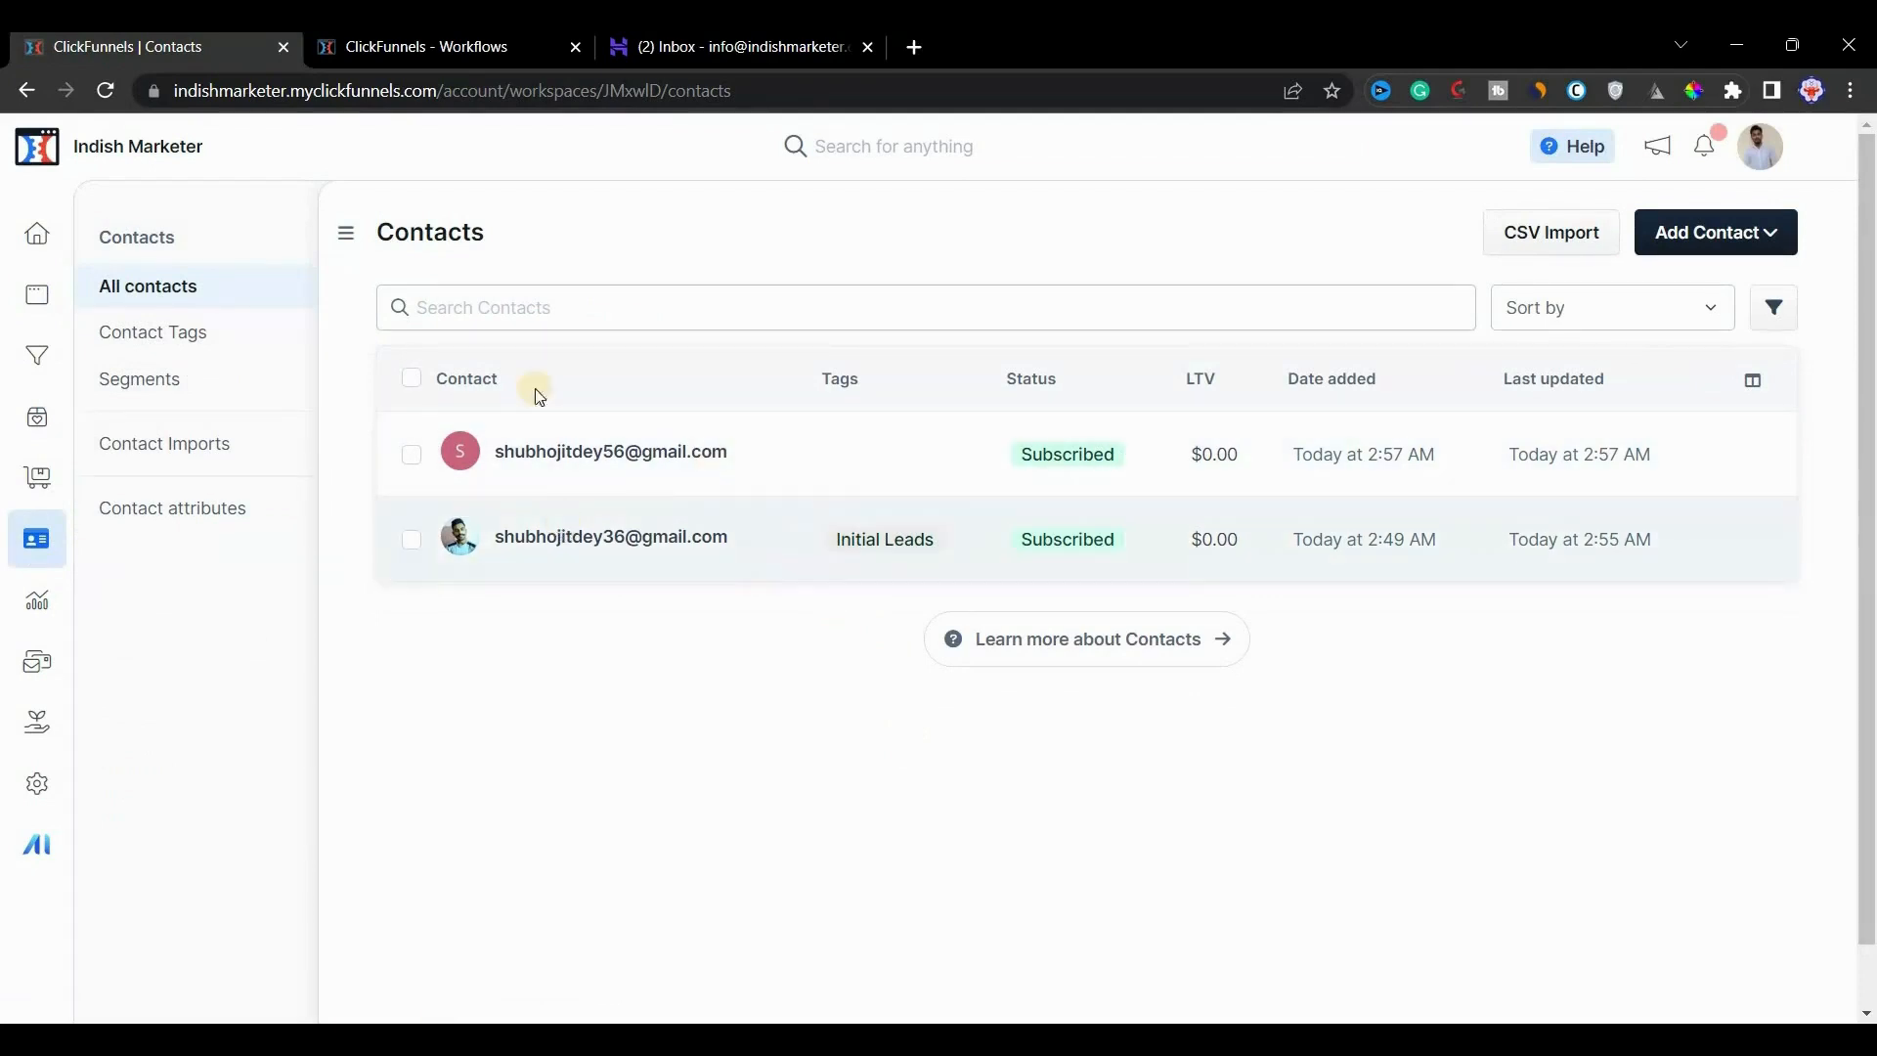
pyautogui.click(458, 53)
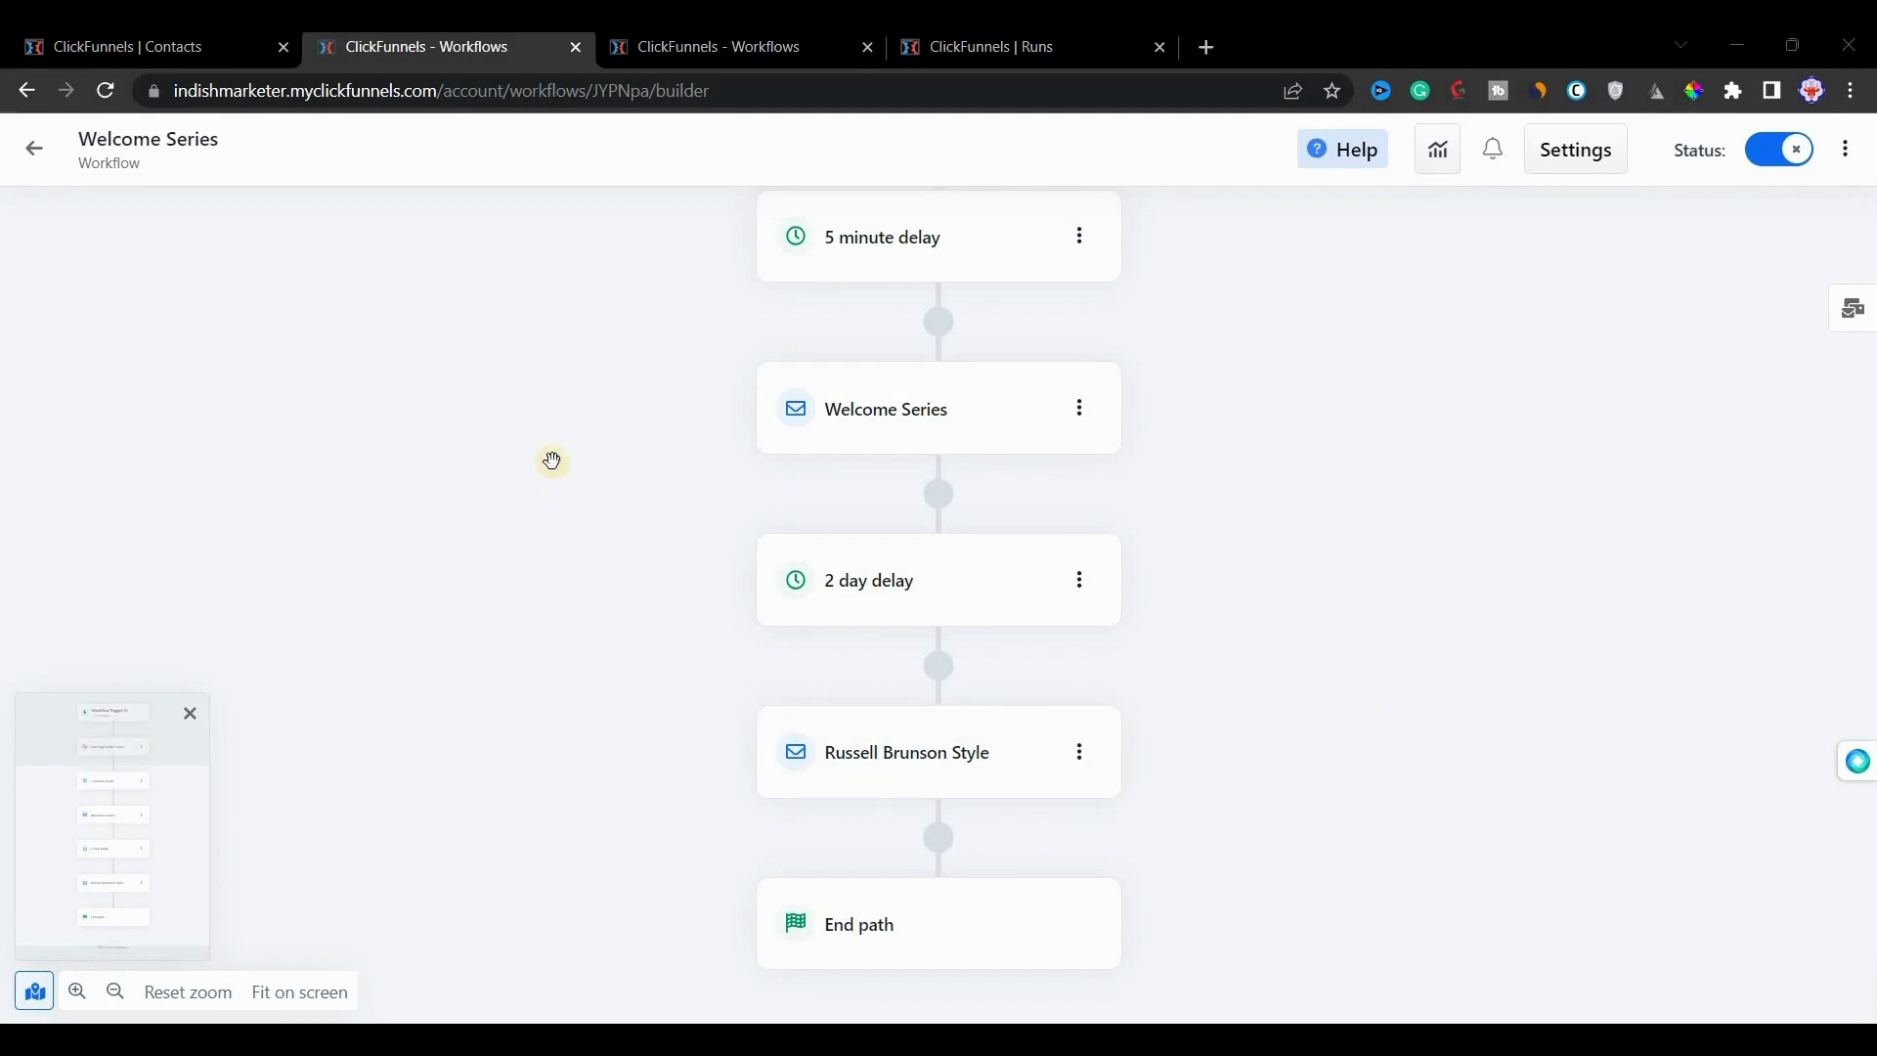
# Step: Delete the old End path step from the Welcome Series workflow
pyautogui.scroll(5, 943, 365)
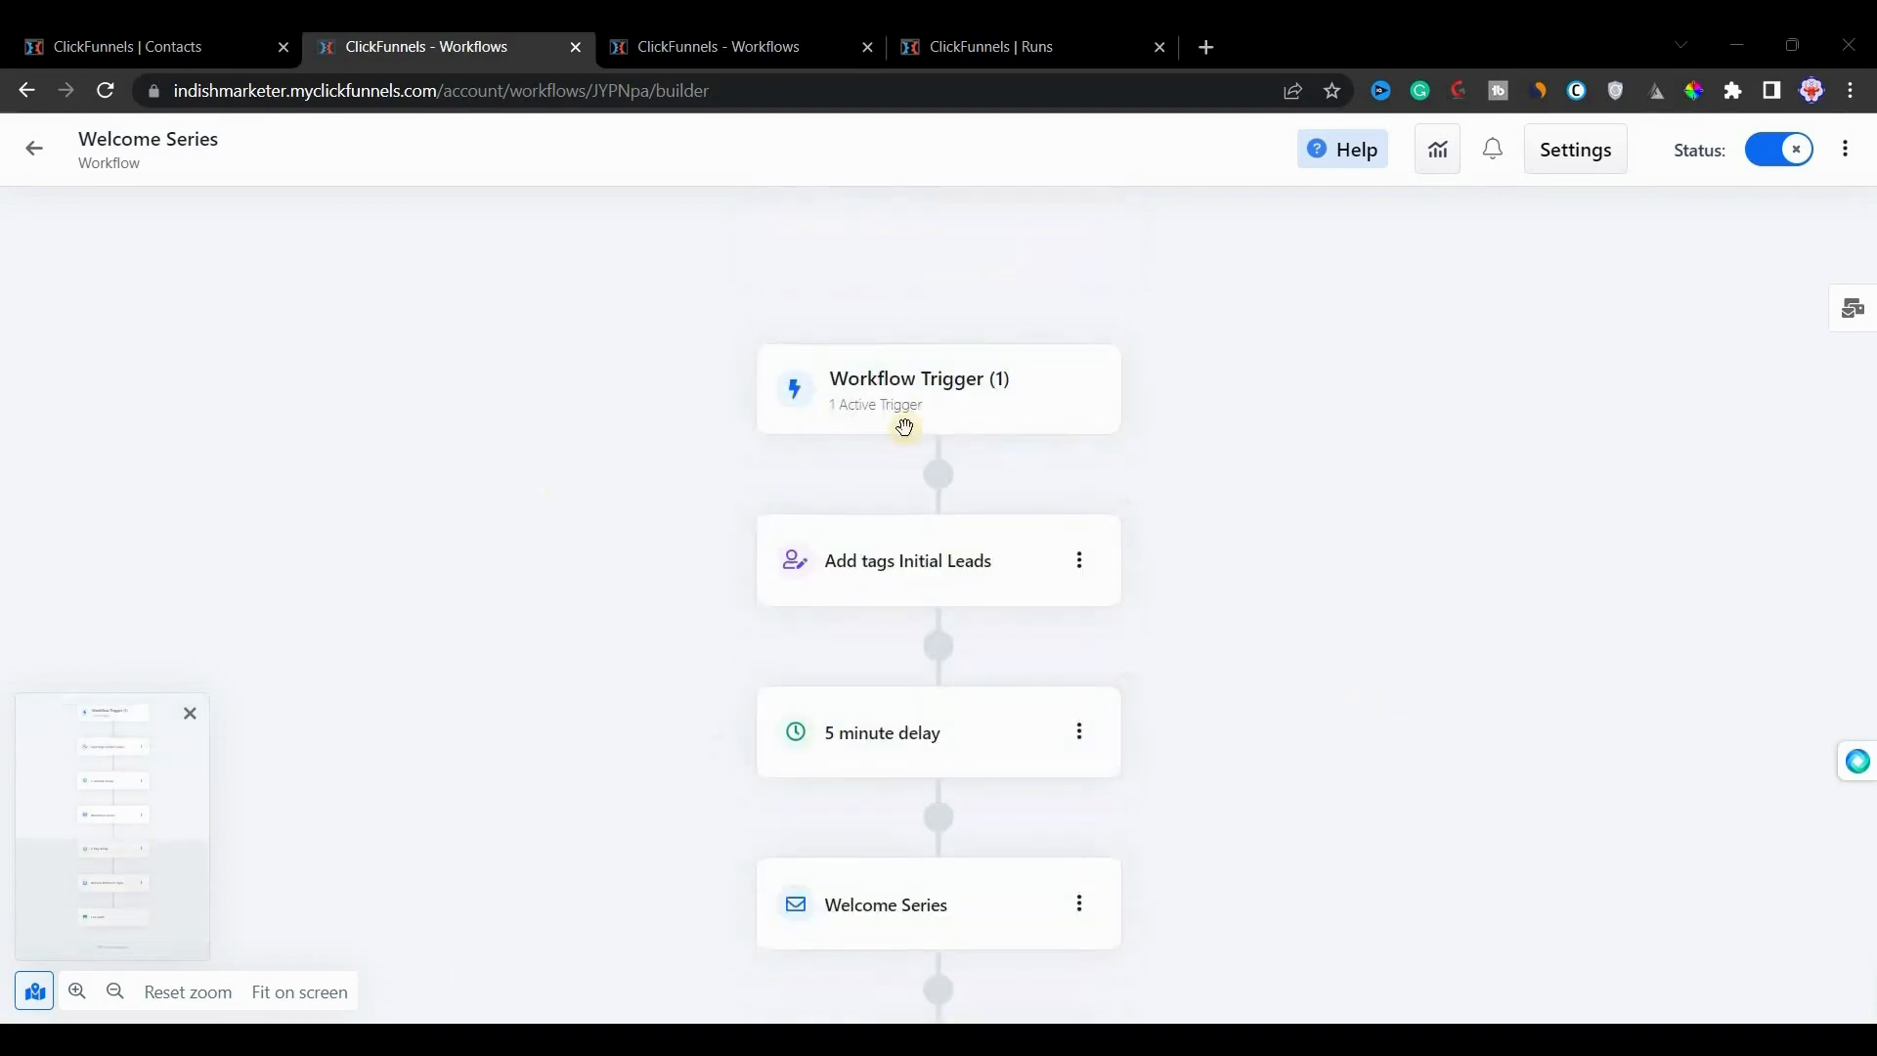
pyautogui.scroll(-6, 895, 704)
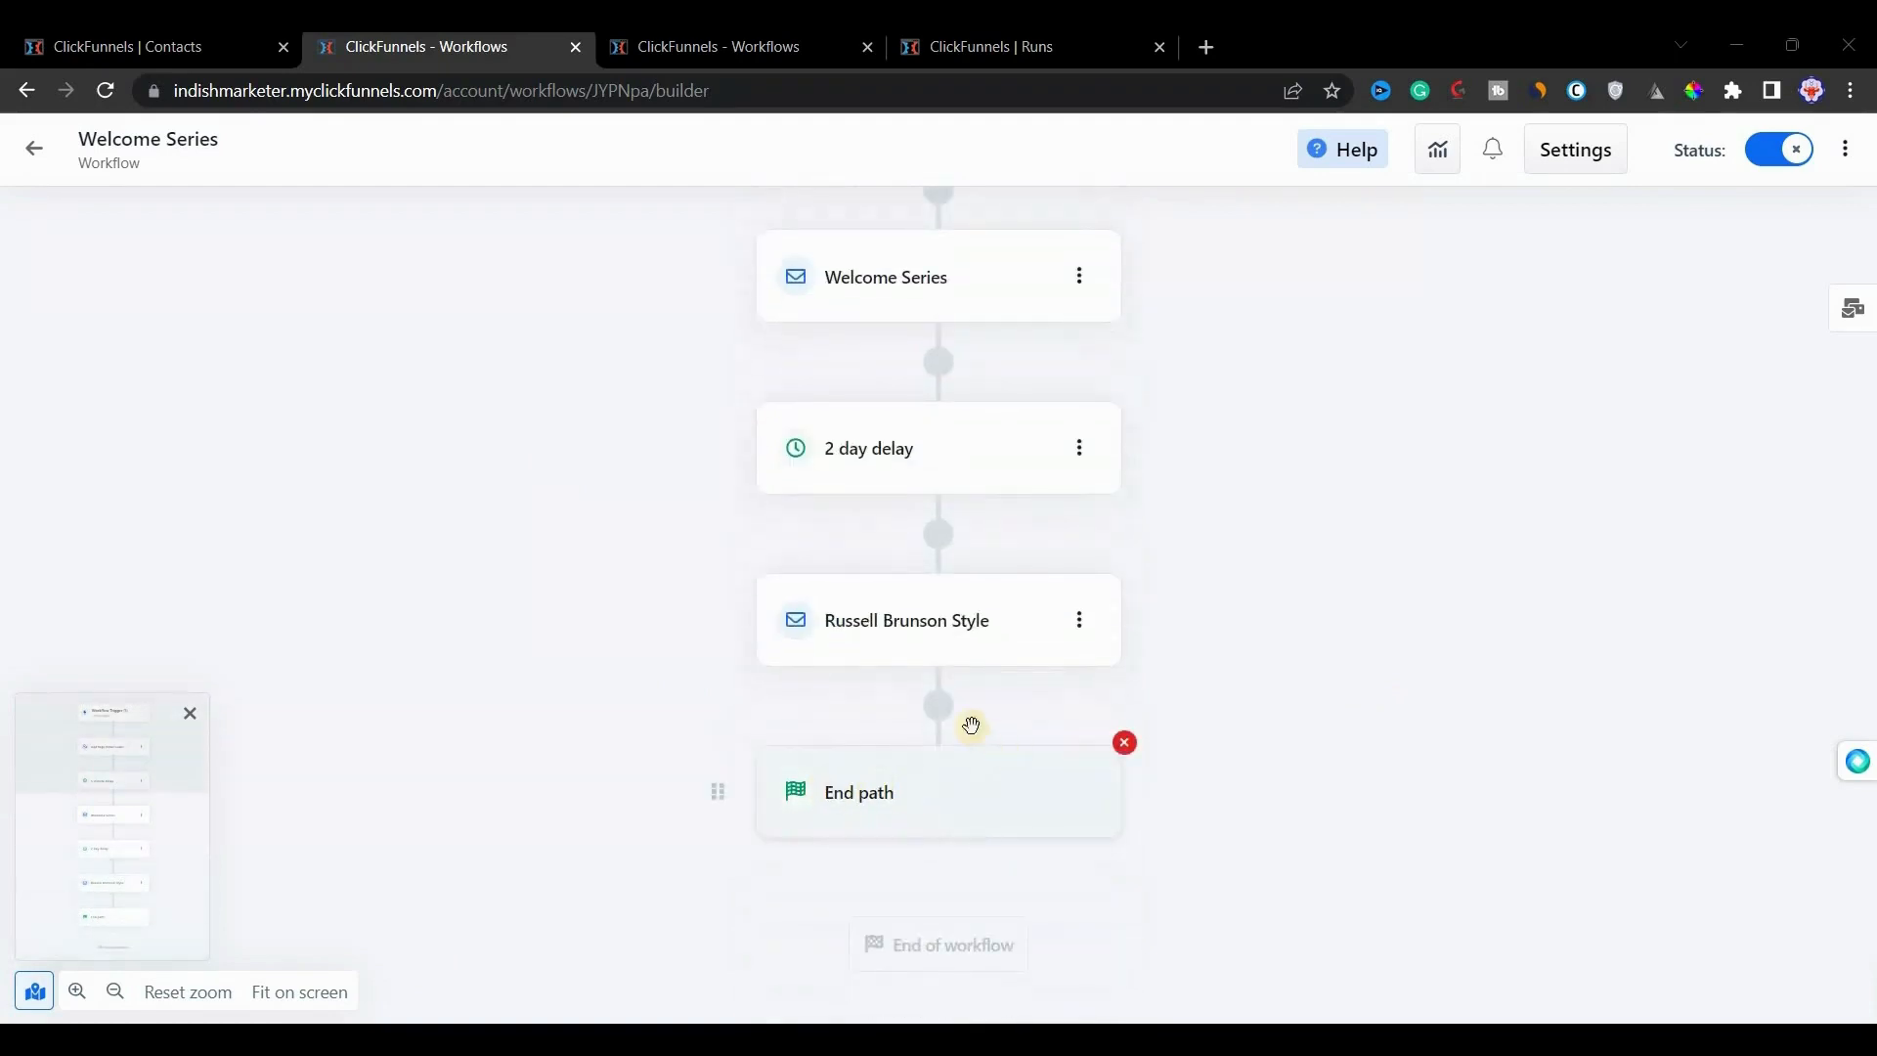
pyautogui.click(1127, 747)
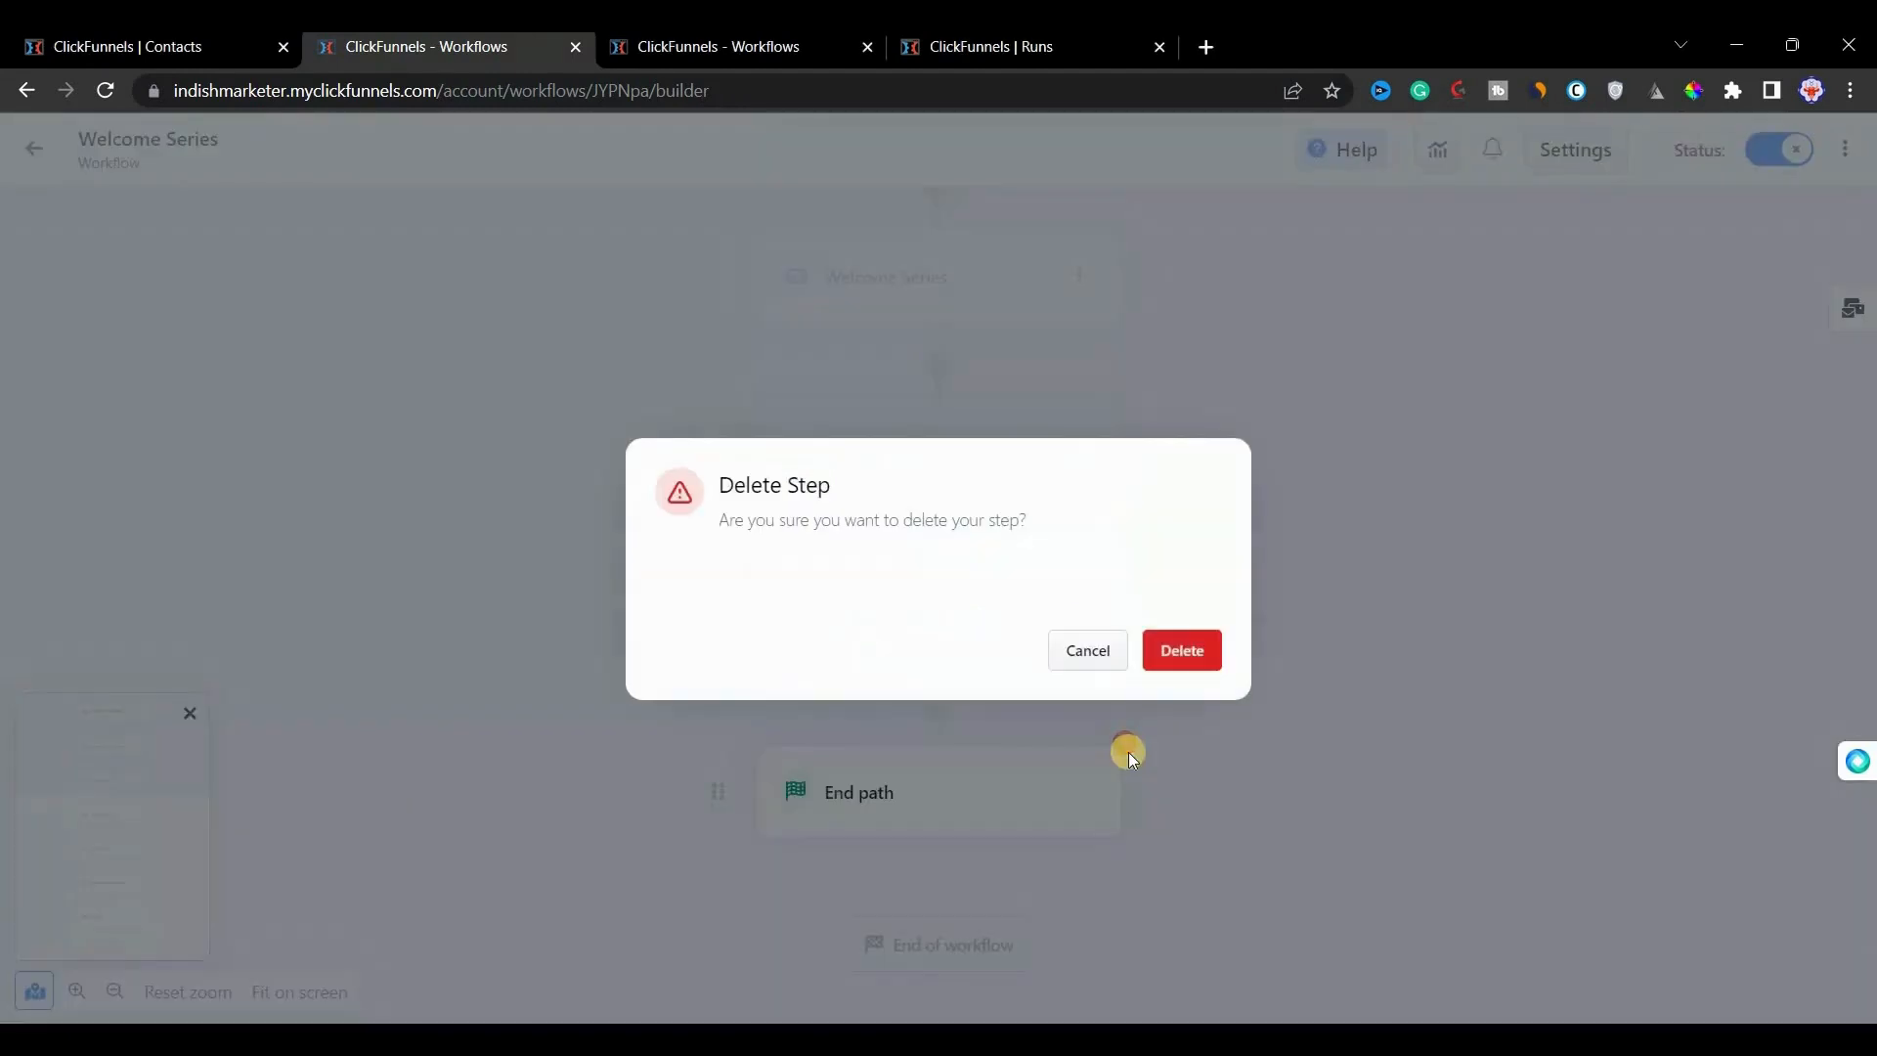
pyautogui.click(1176, 653)
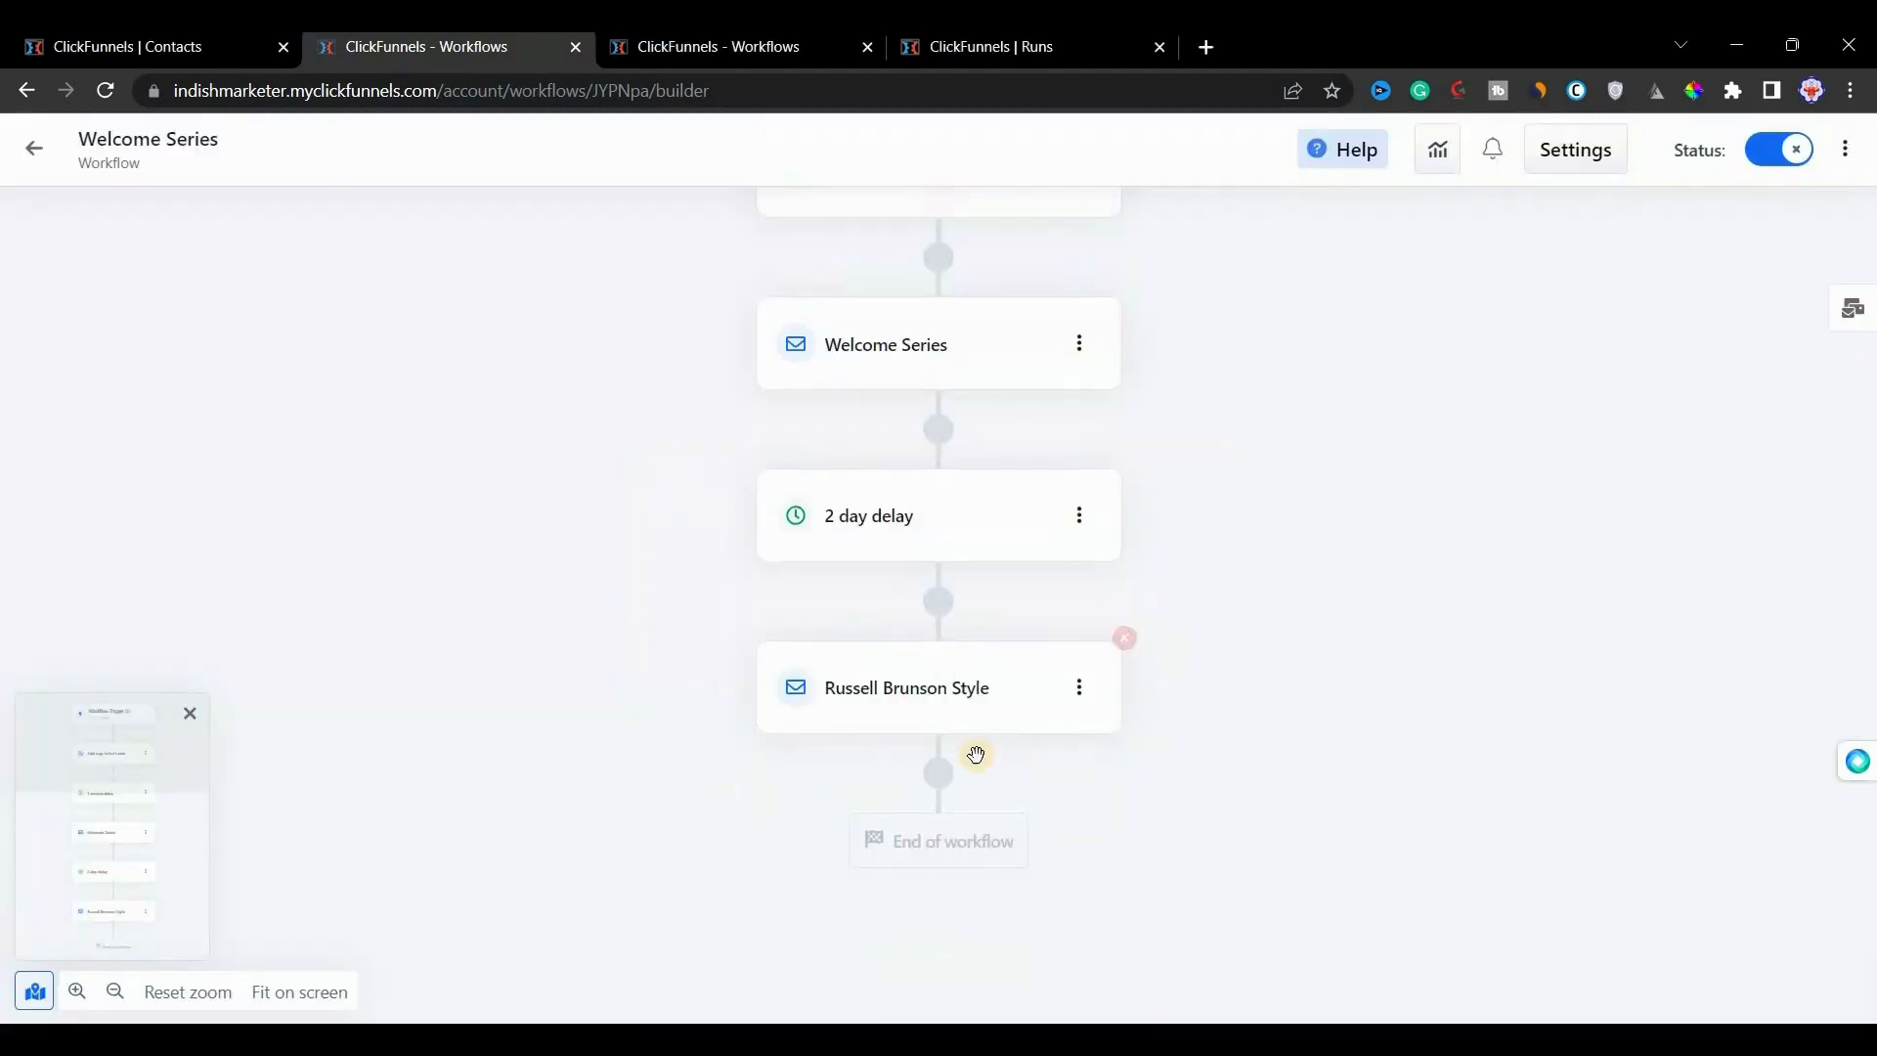
# Step: Add a new End path step after the Russell Brunson Style email
pyautogui.click(939, 775)
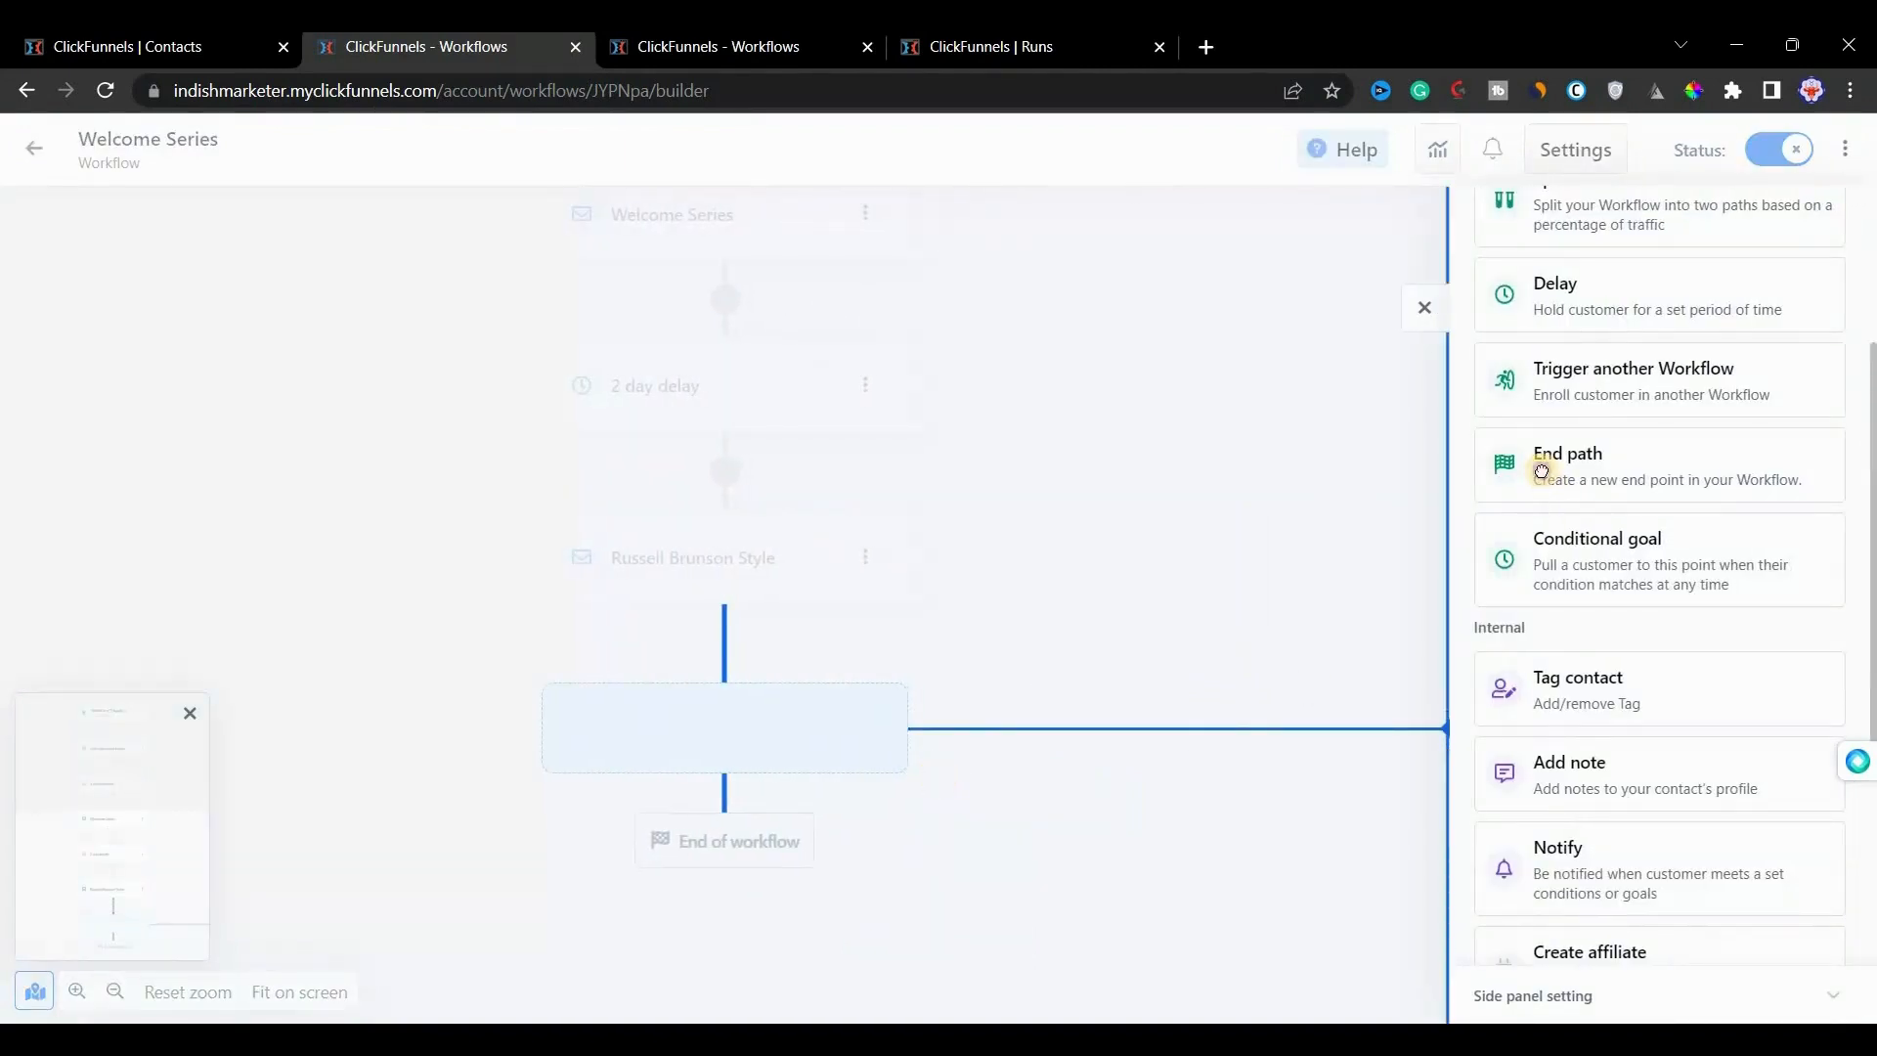
pyautogui.click(1542, 472)
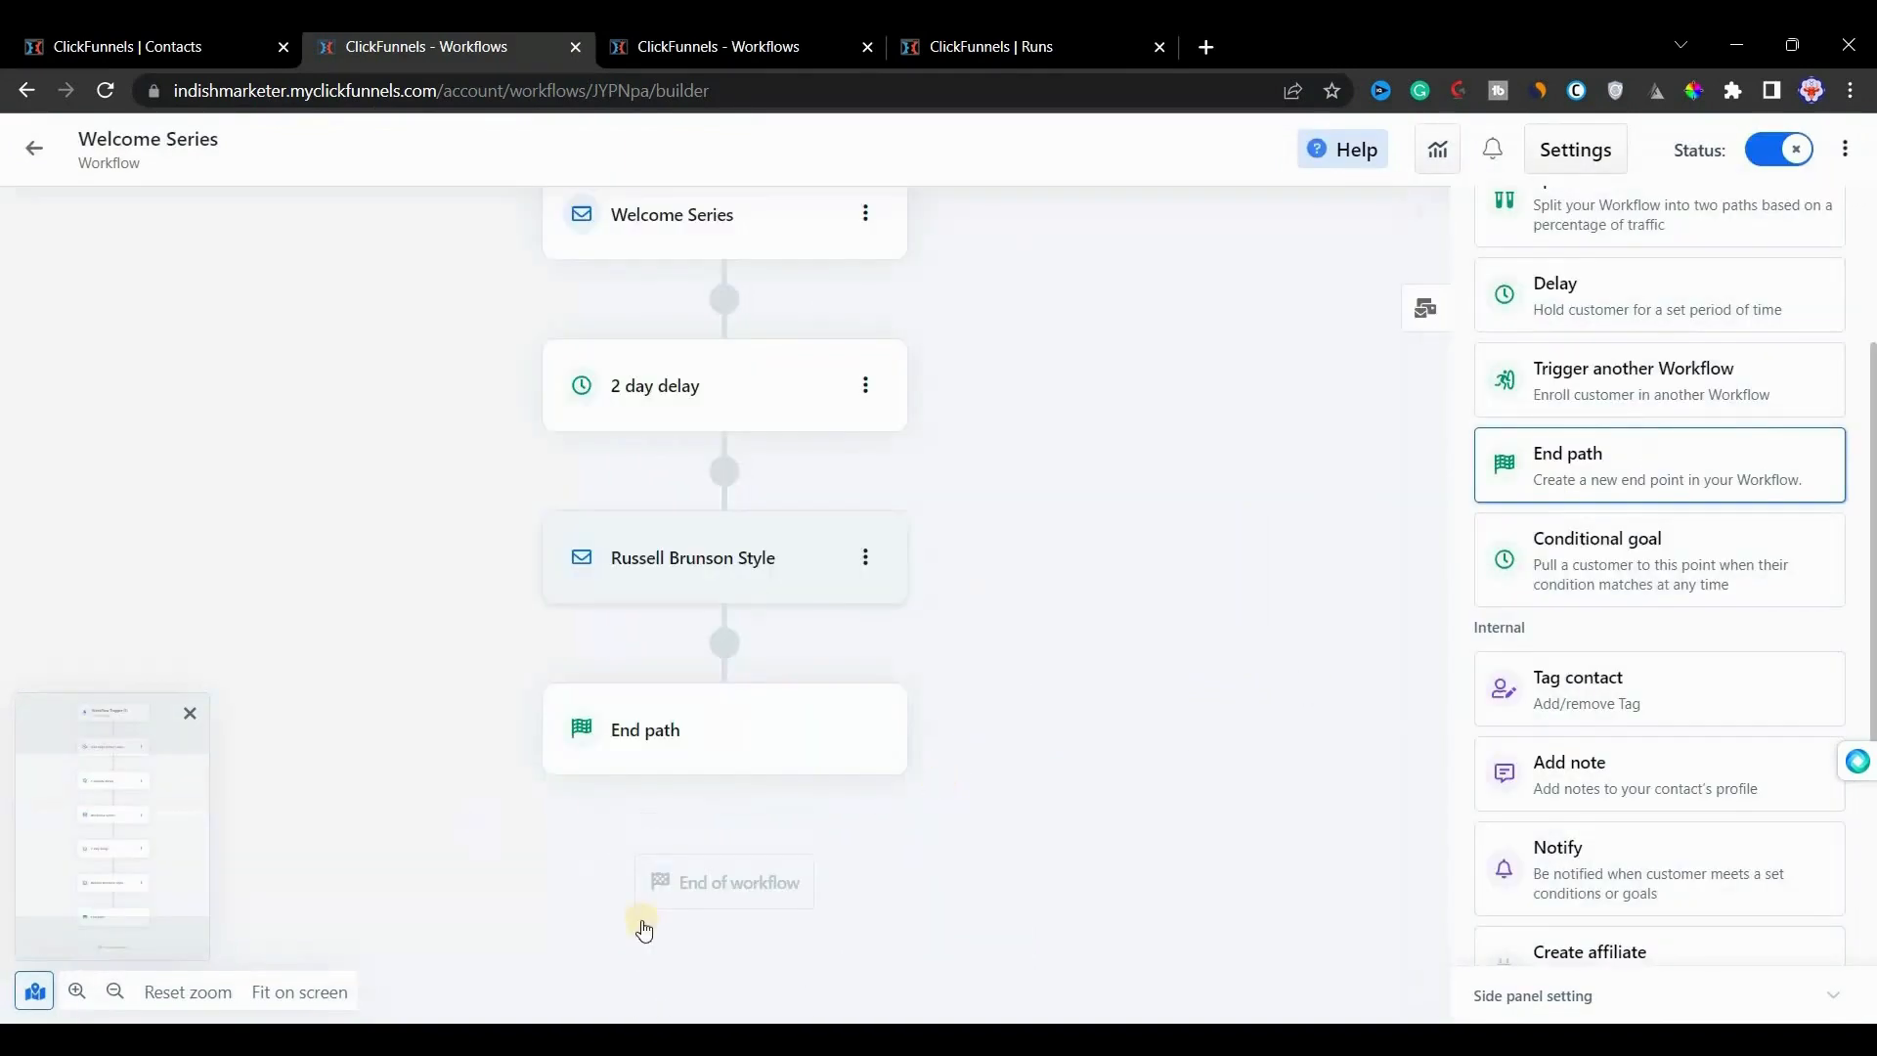
pyautogui.scroll(6, 992, 636)
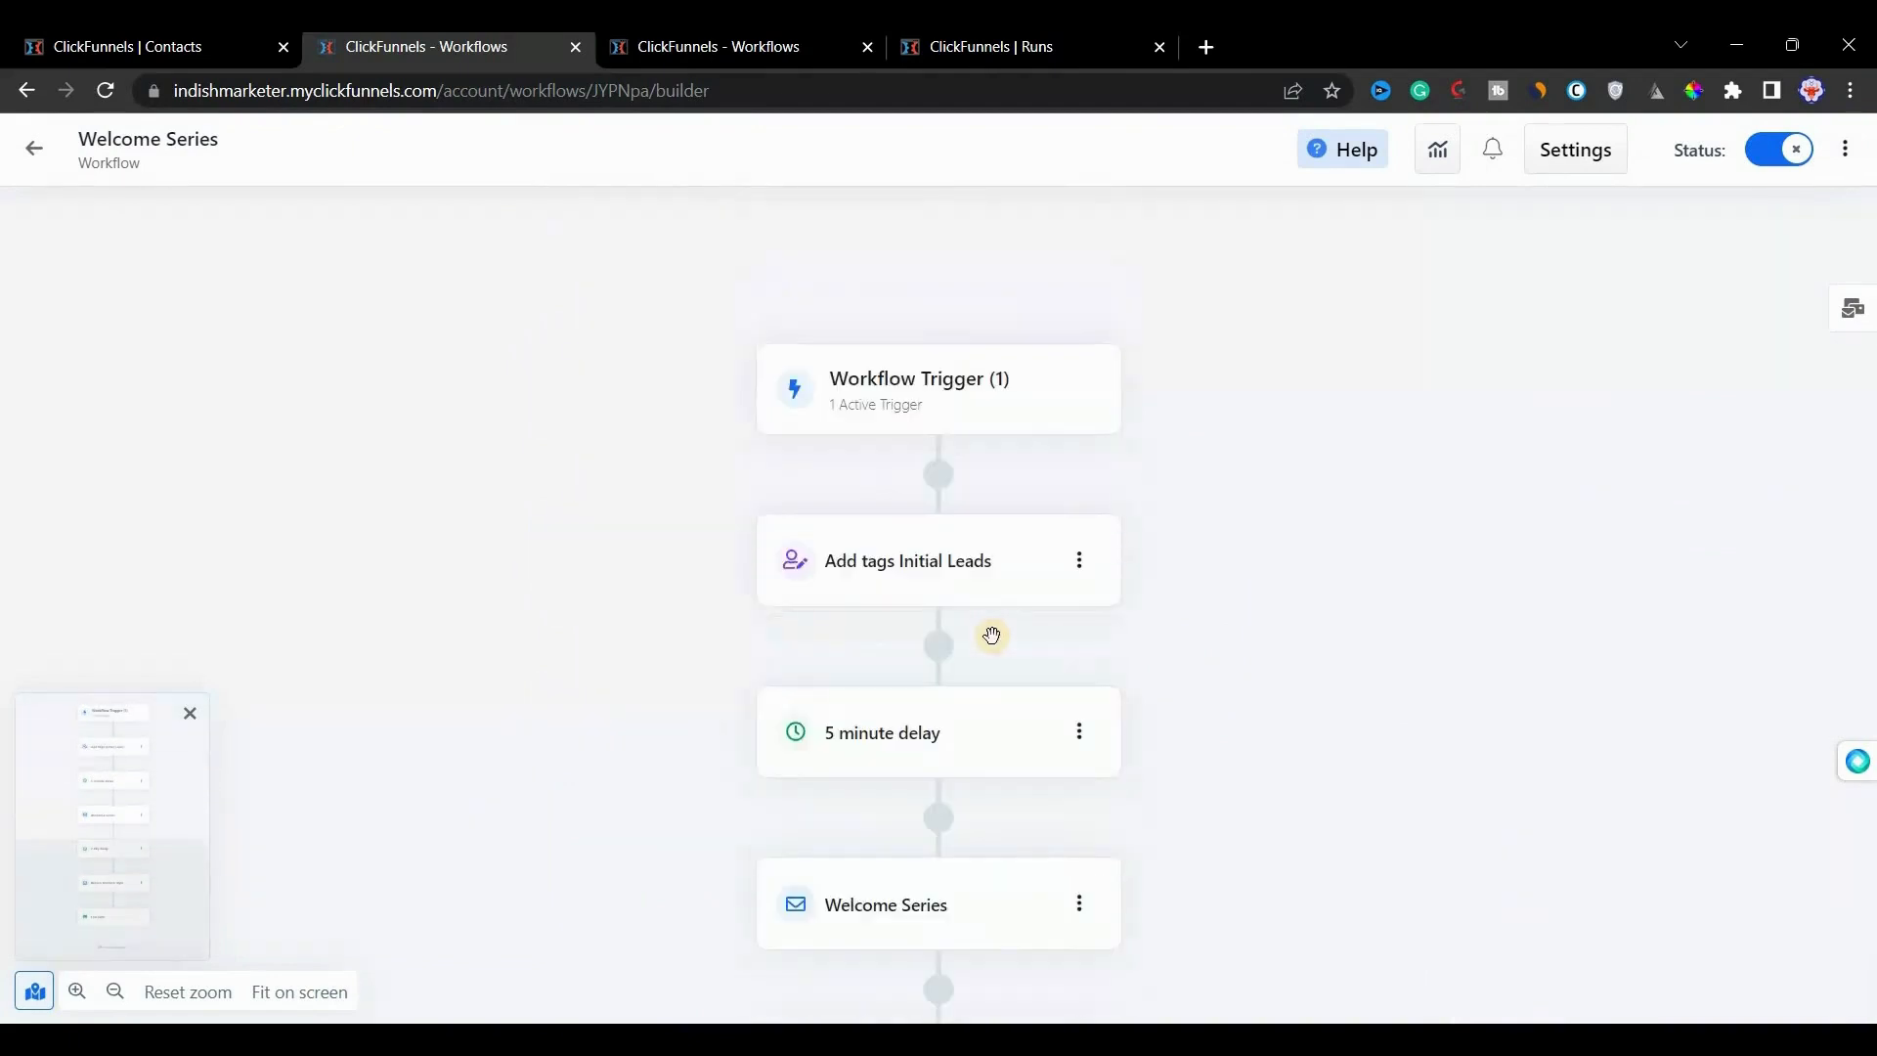
pyautogui.scroll(-6, 992, 635)
pyautogui.scroll(6, 993, 635)
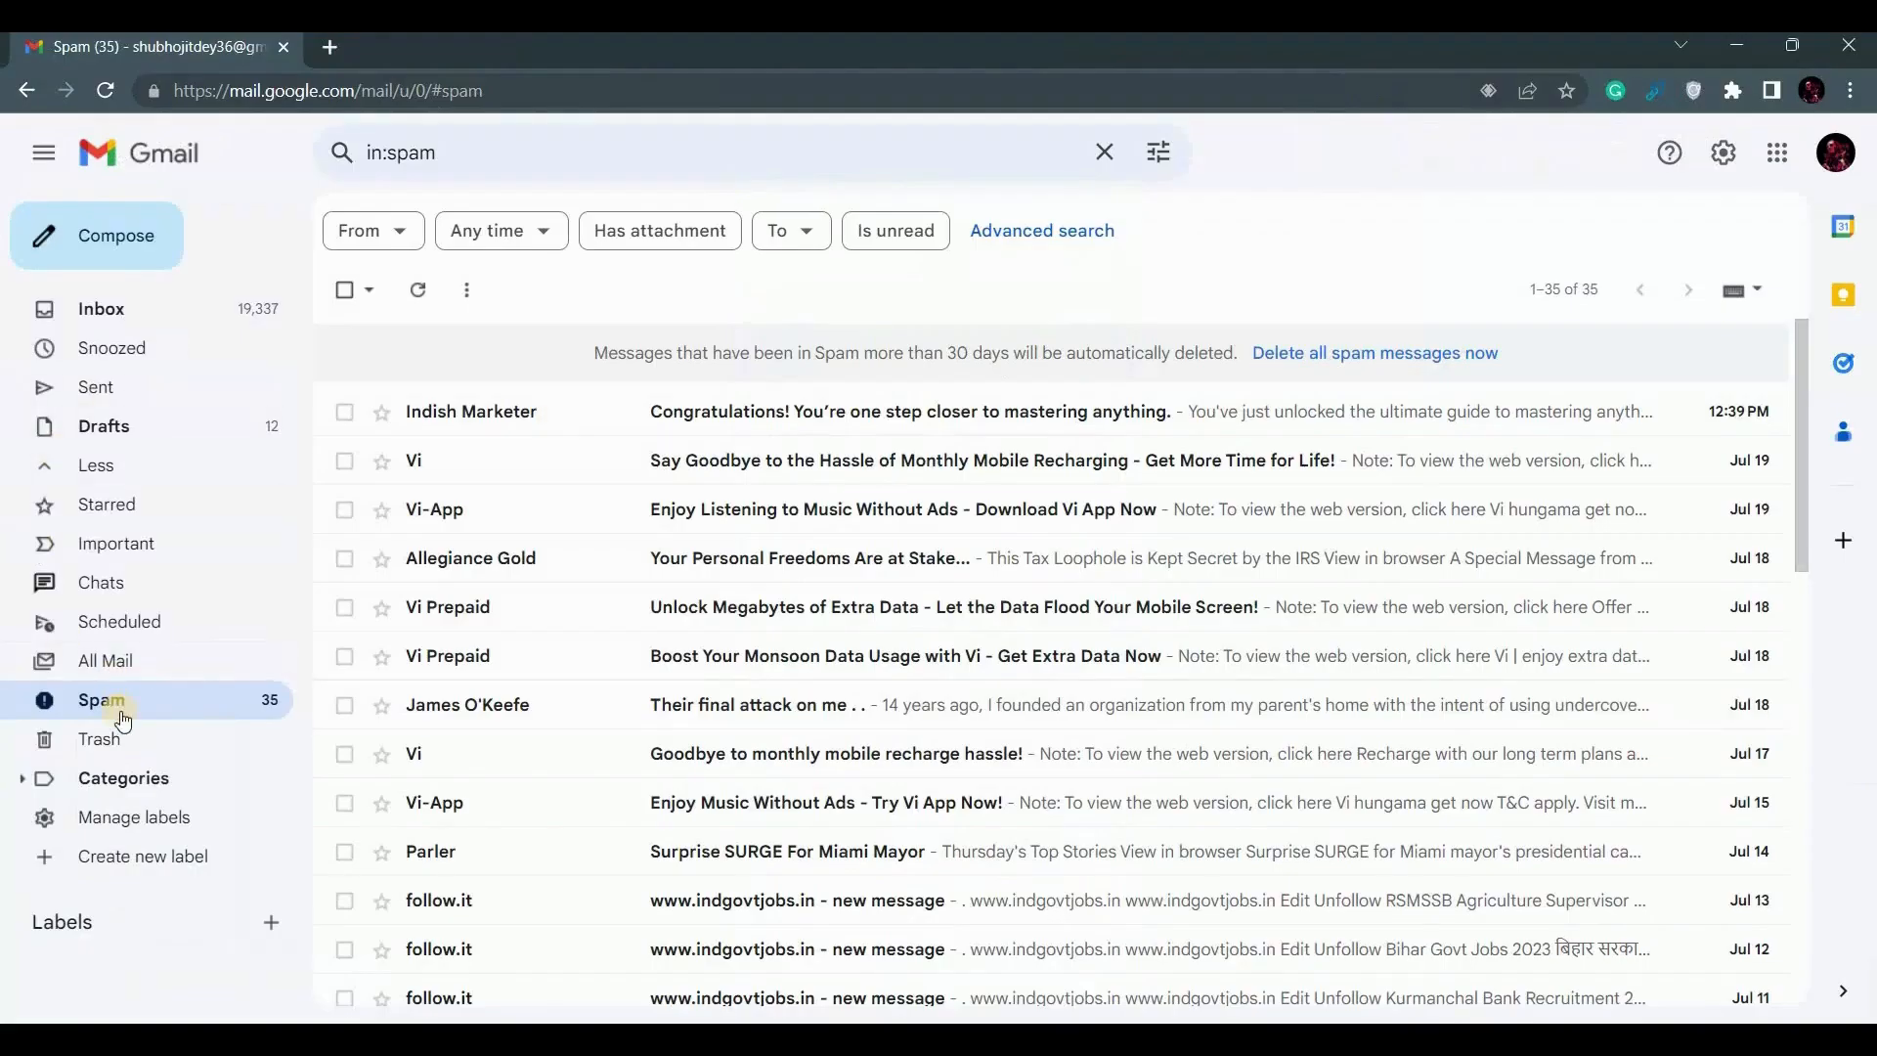
# Step: Read the Congratulations welcome email from Spam, checking its sender domain and content
pyautogui.click(631, 413)
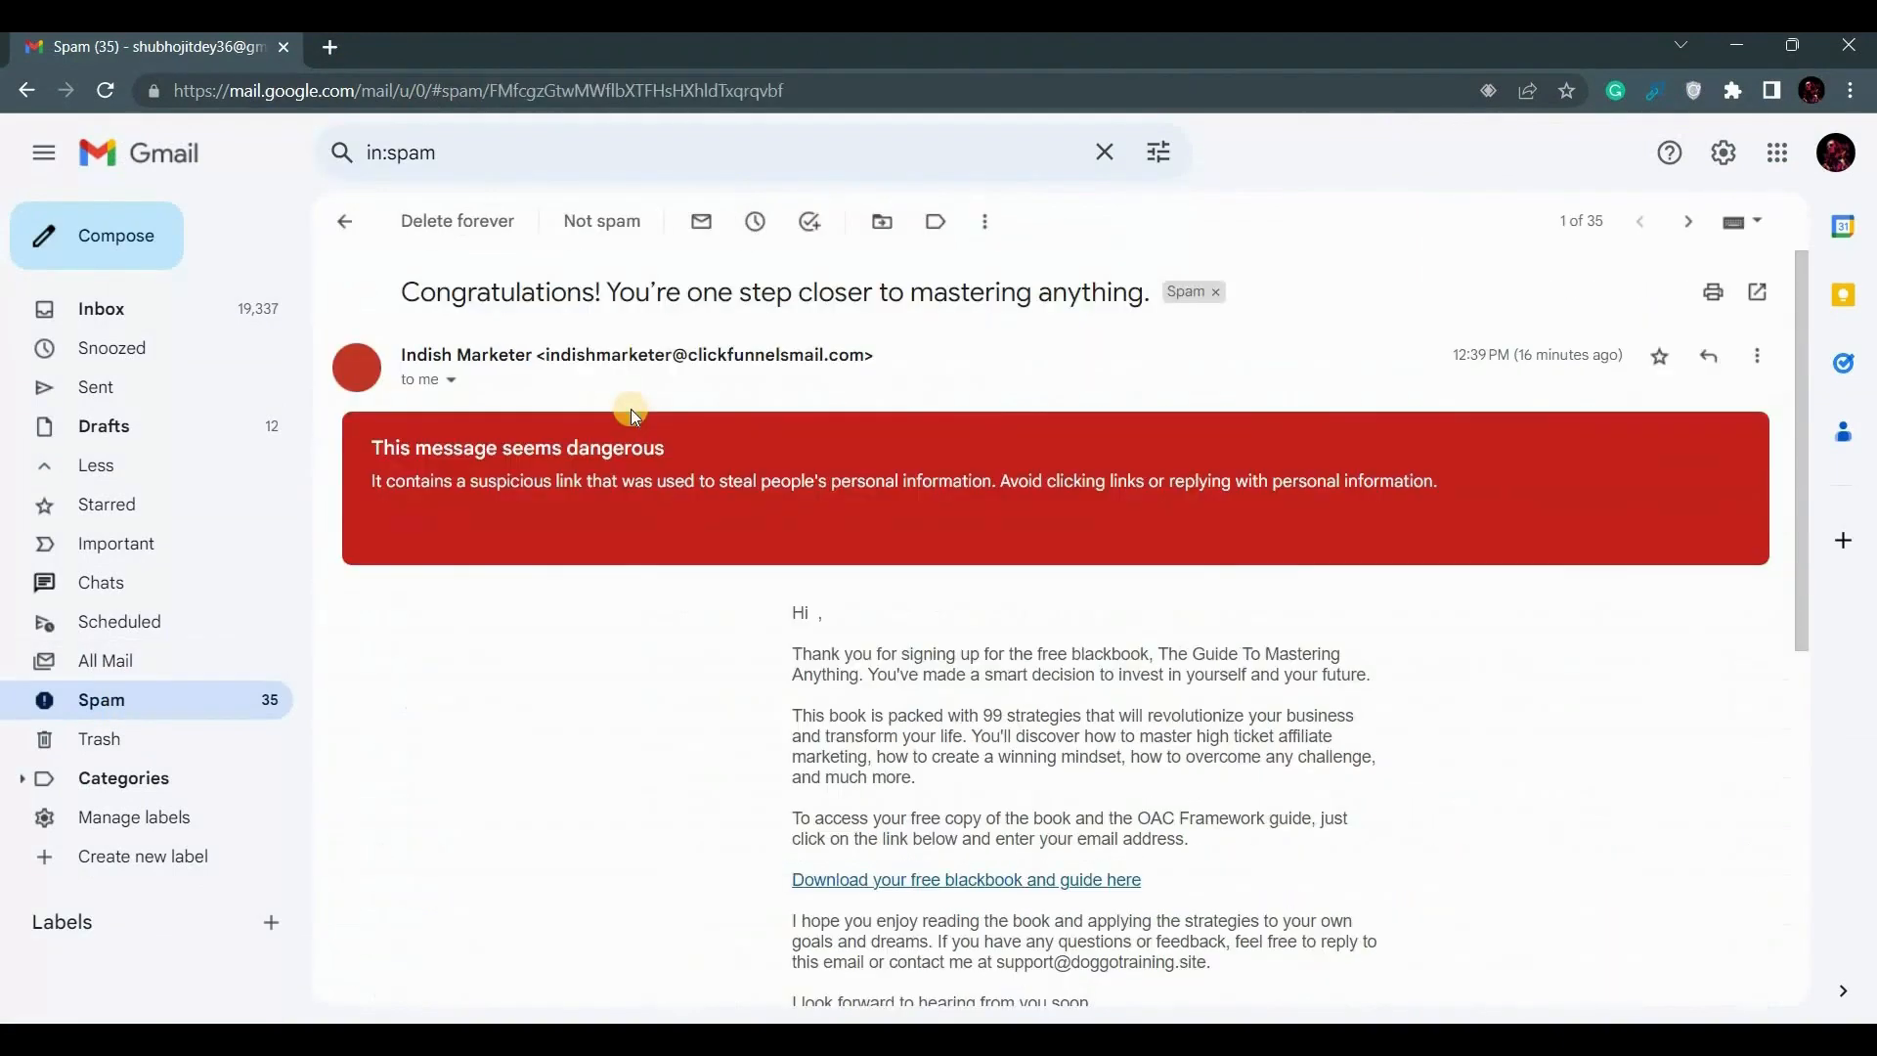
pyautogui.scroll(-7, 857, 770)
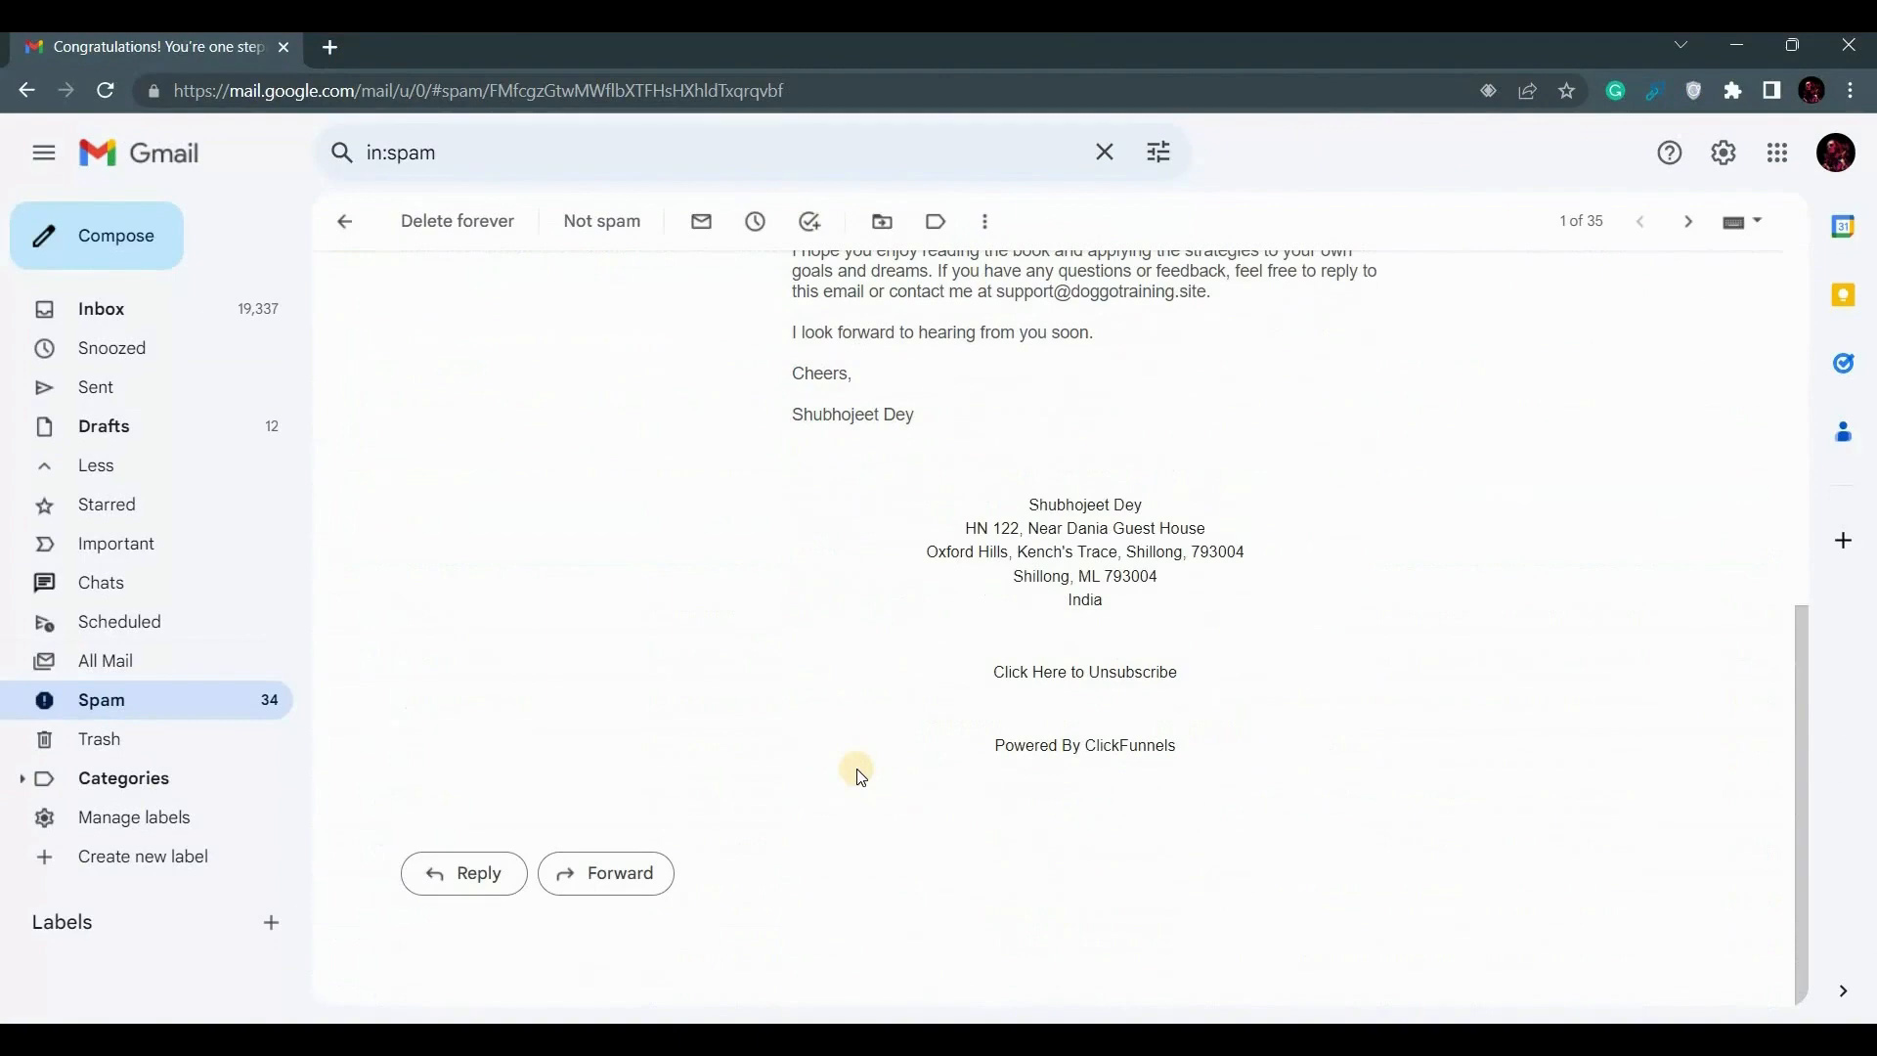
pyautogui.scroll(7, 860, 775)
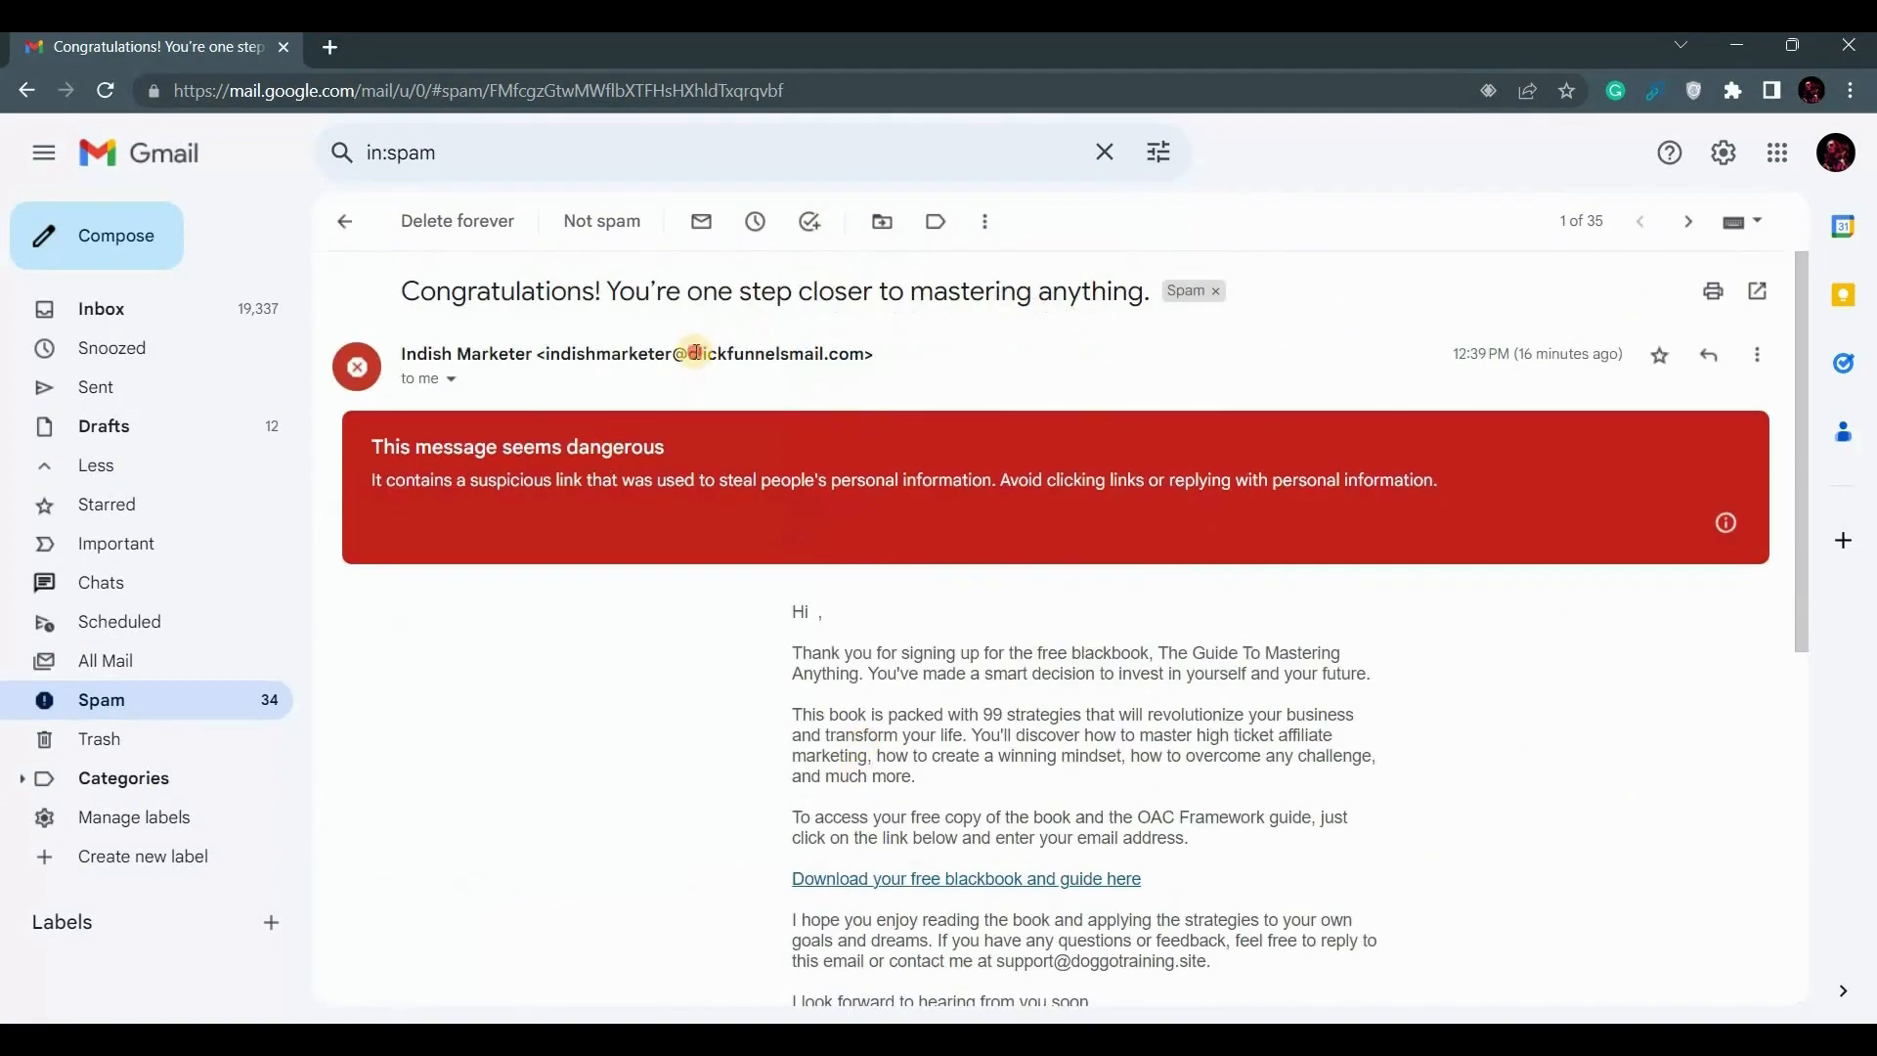
pyautogui.moveTo(696, 353); pyautogui.dragTo(913, 358)
pyautogui.click(913, 356)
pyautogui.scroll(-5, 993, 553)
pyautogui.scroll(5, 915, 637)
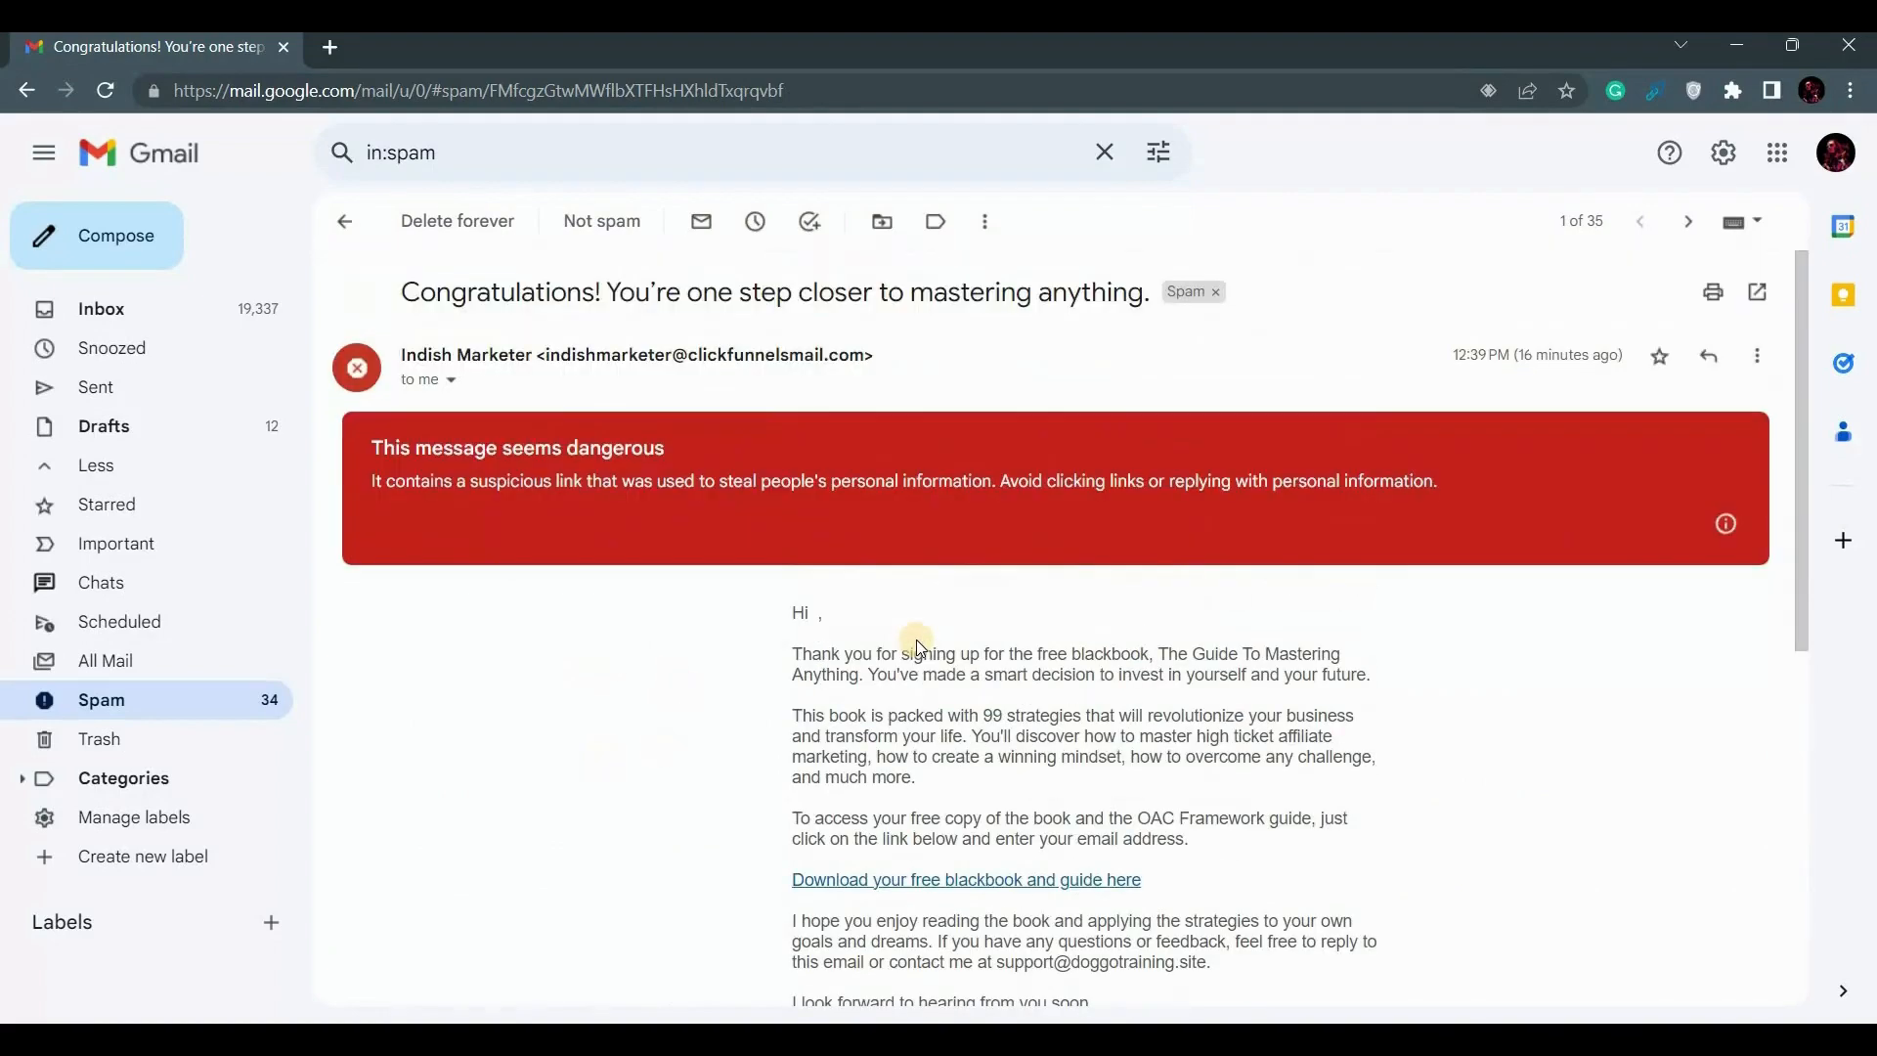
pyautogui.scroll(-2, 865, 635)
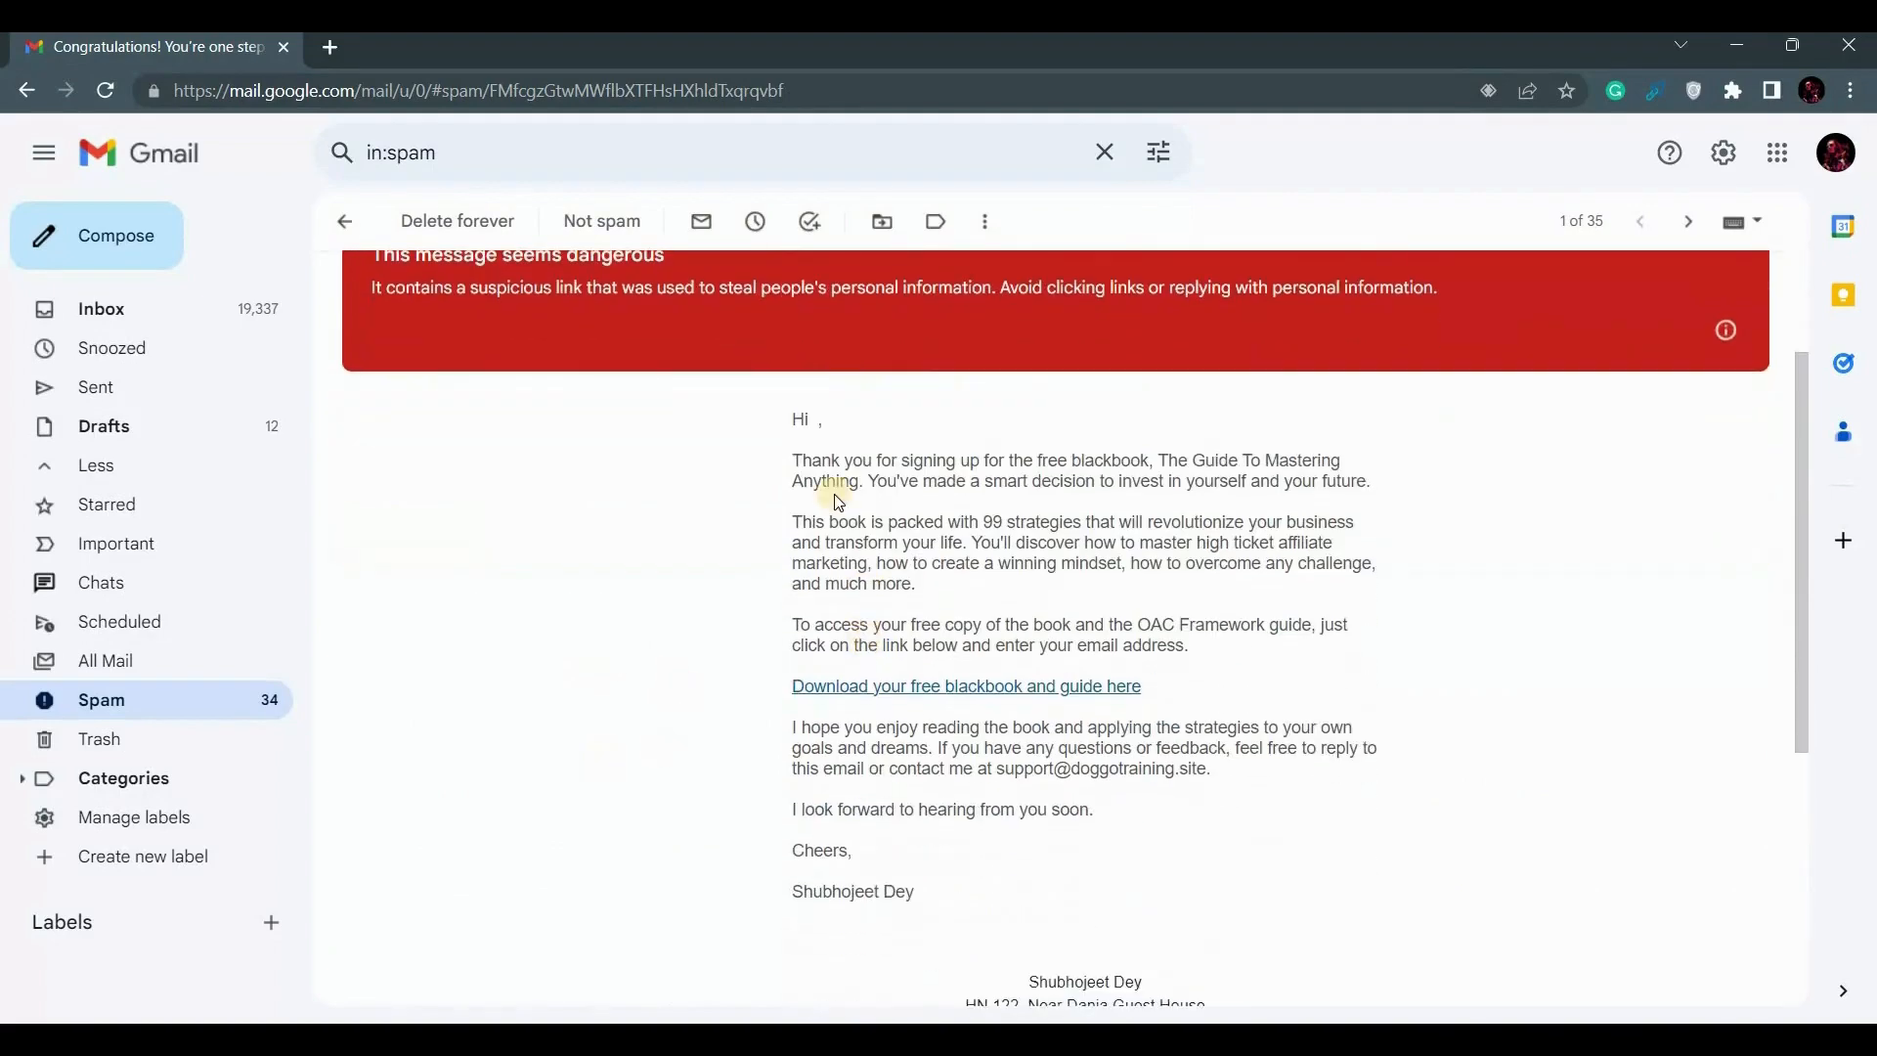
pyautogui.scroll(2, 837, 495)
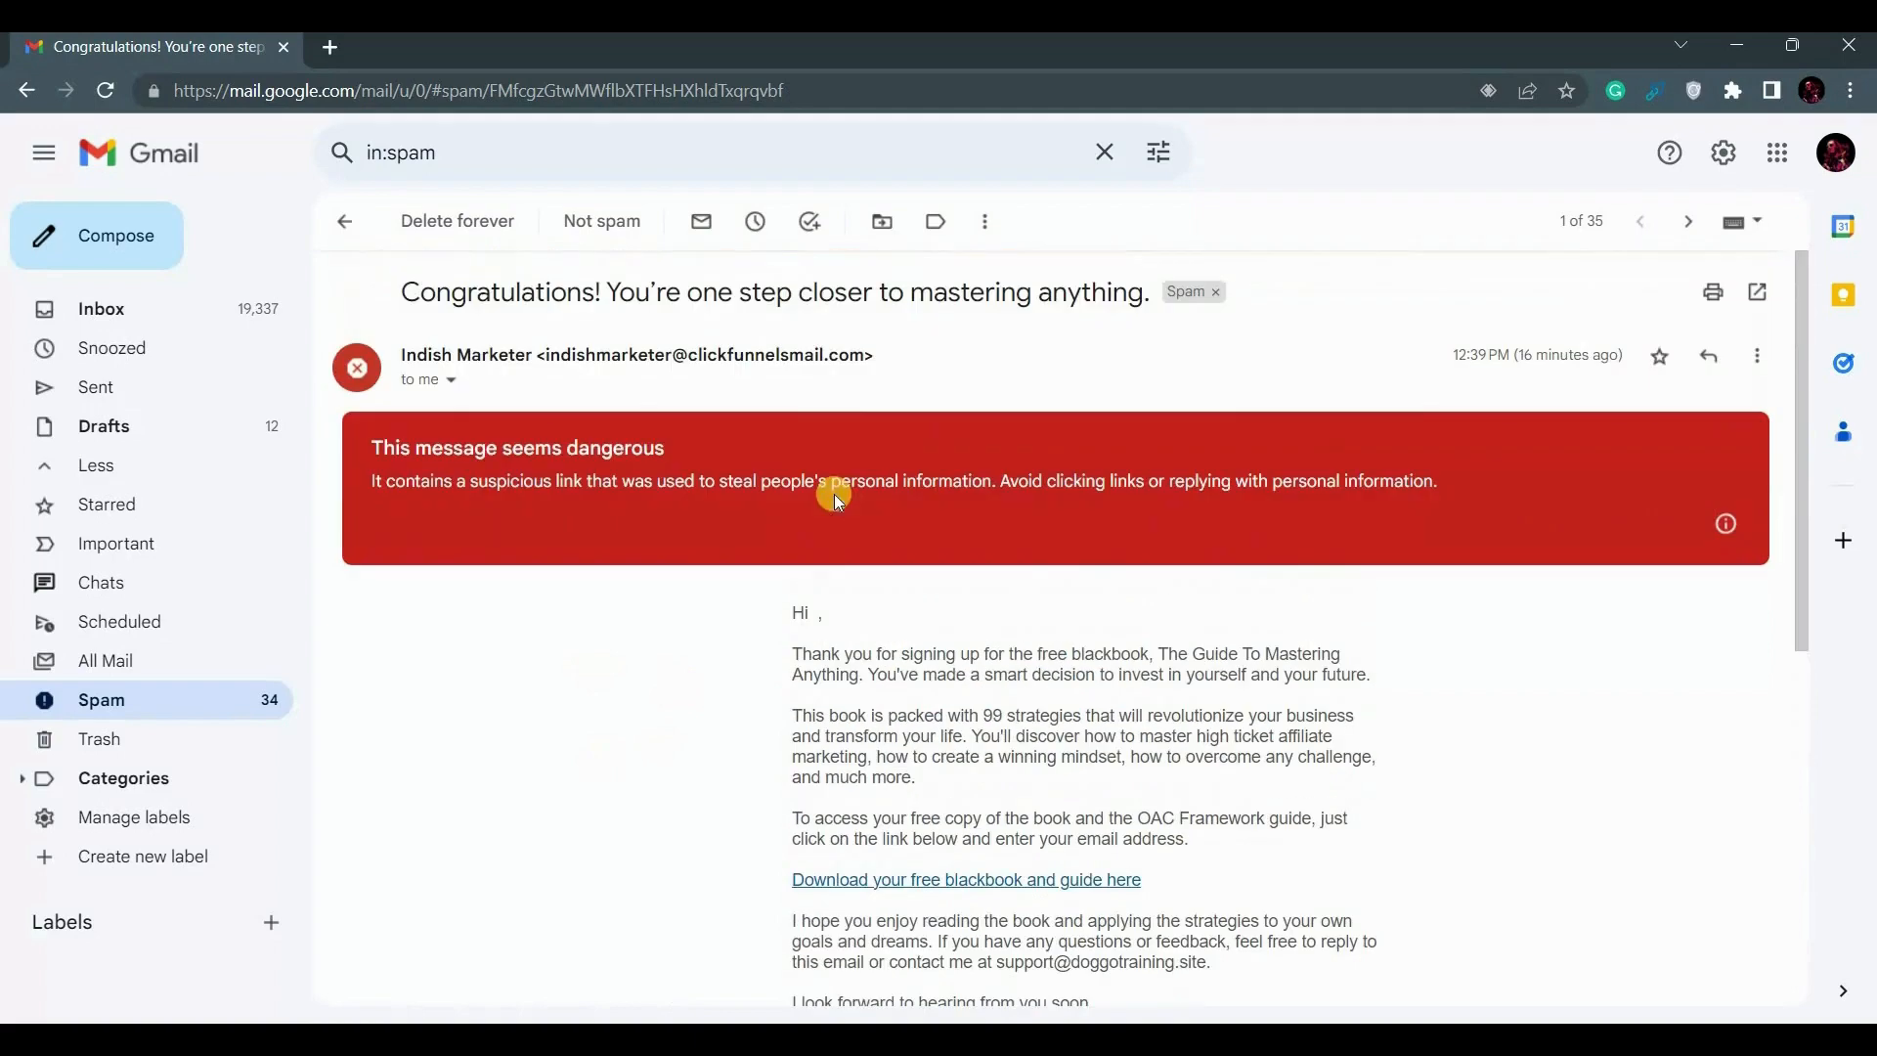
pyautogui.click(1737, 47)
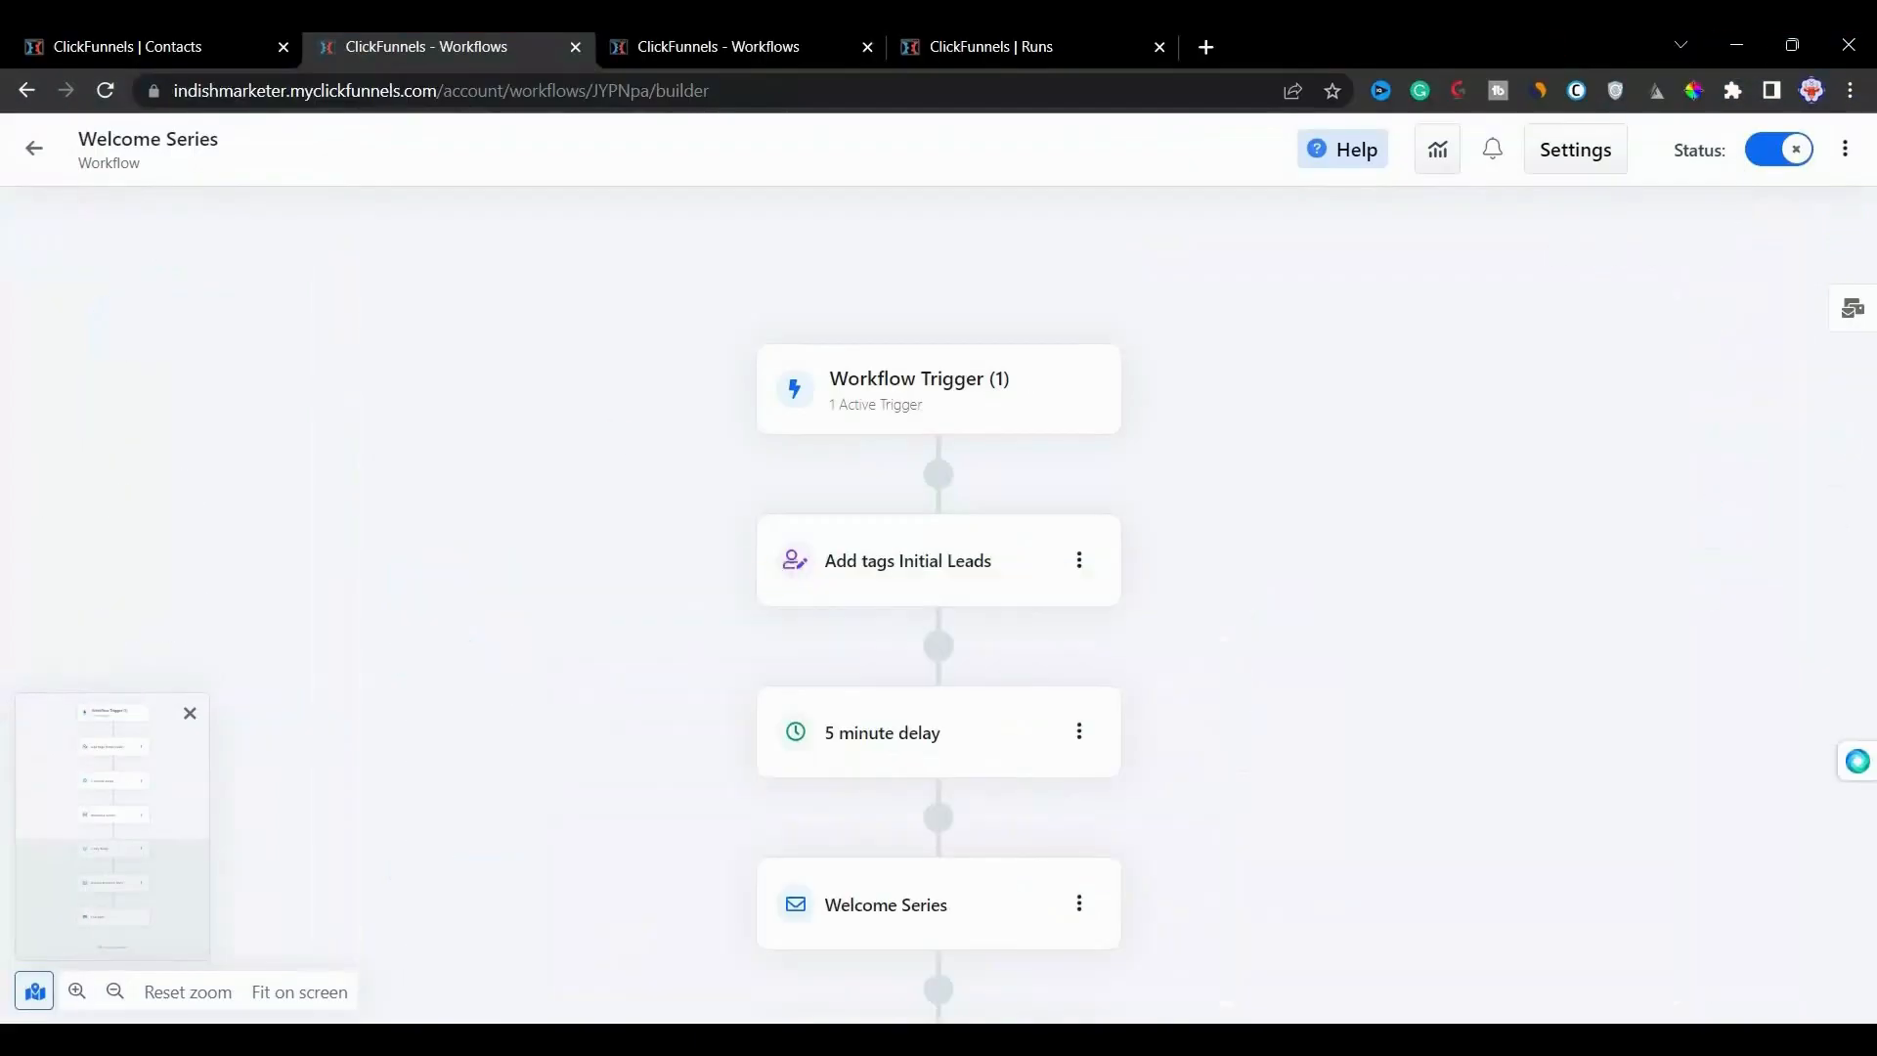
# Step: In the second Gmail account, open the Congratulations welcome email from the Spam folder
pyautogui.click(1747, 46)
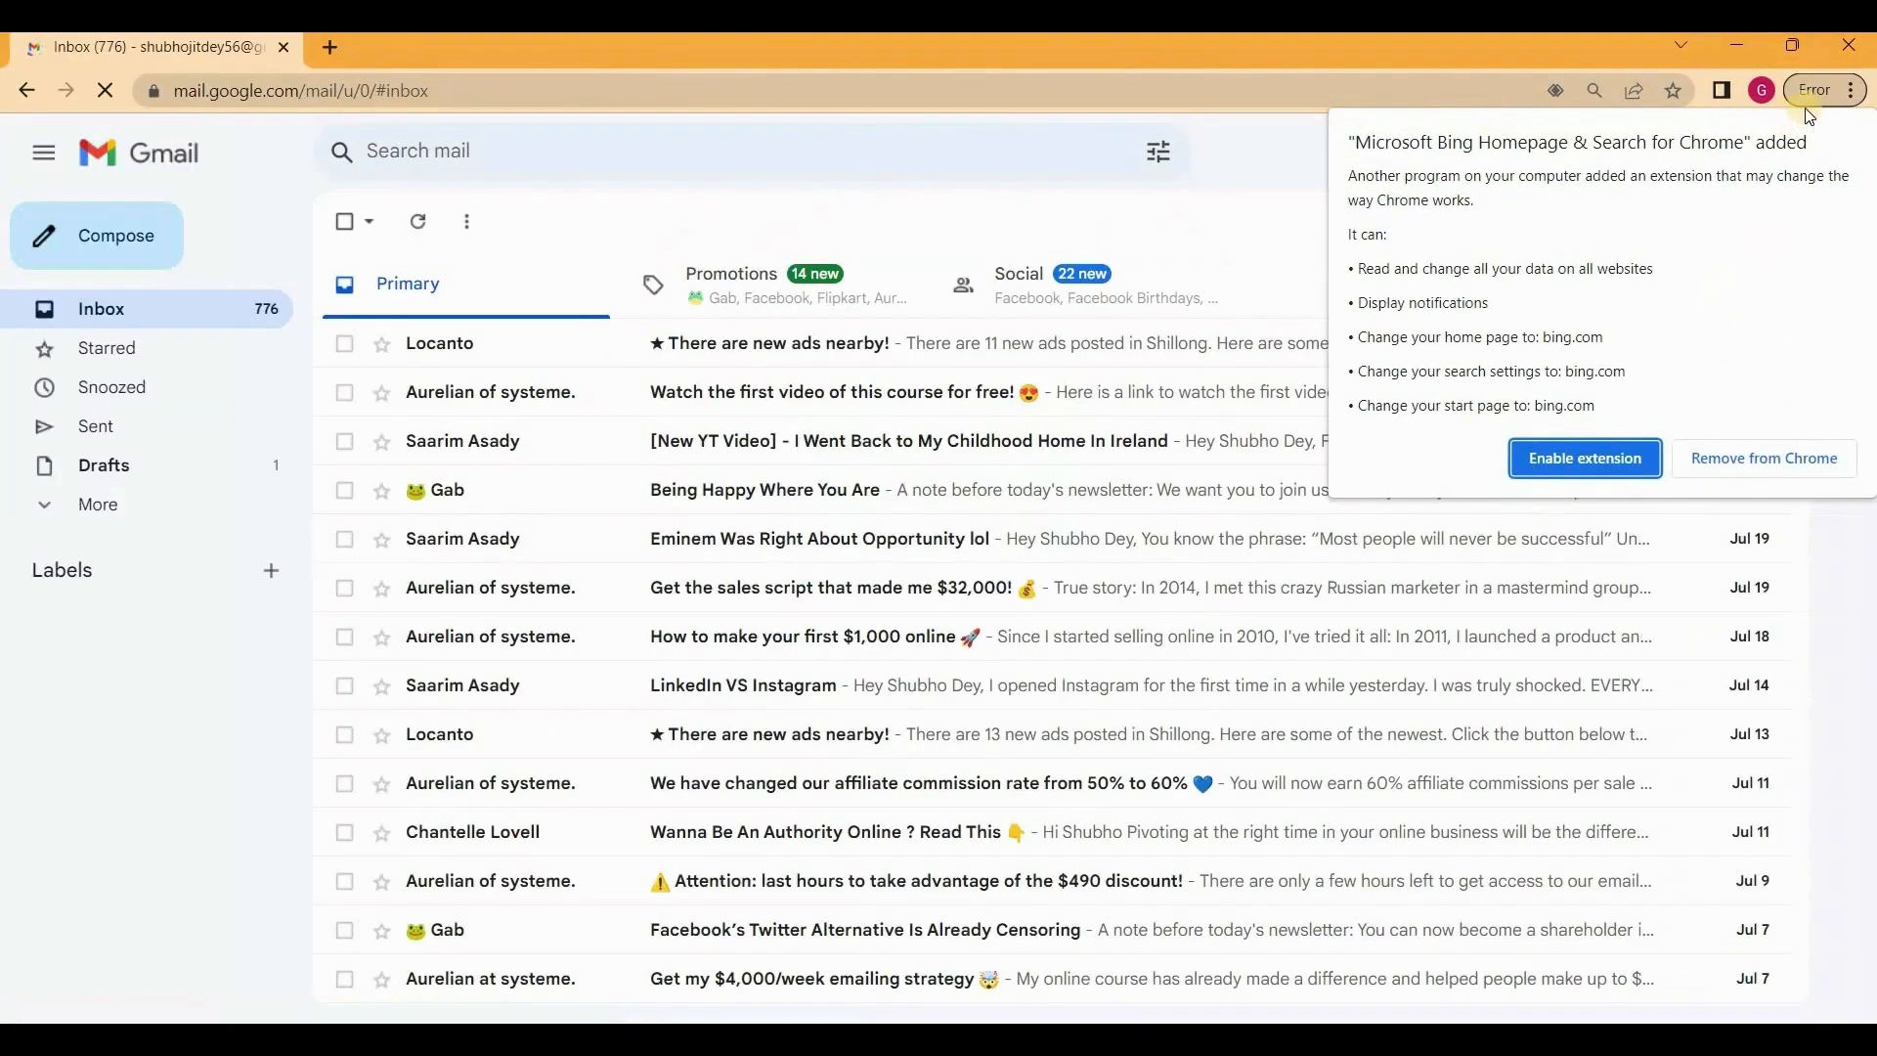
pyautogui.click(98, 504)
pyautogui.click(107, 700)
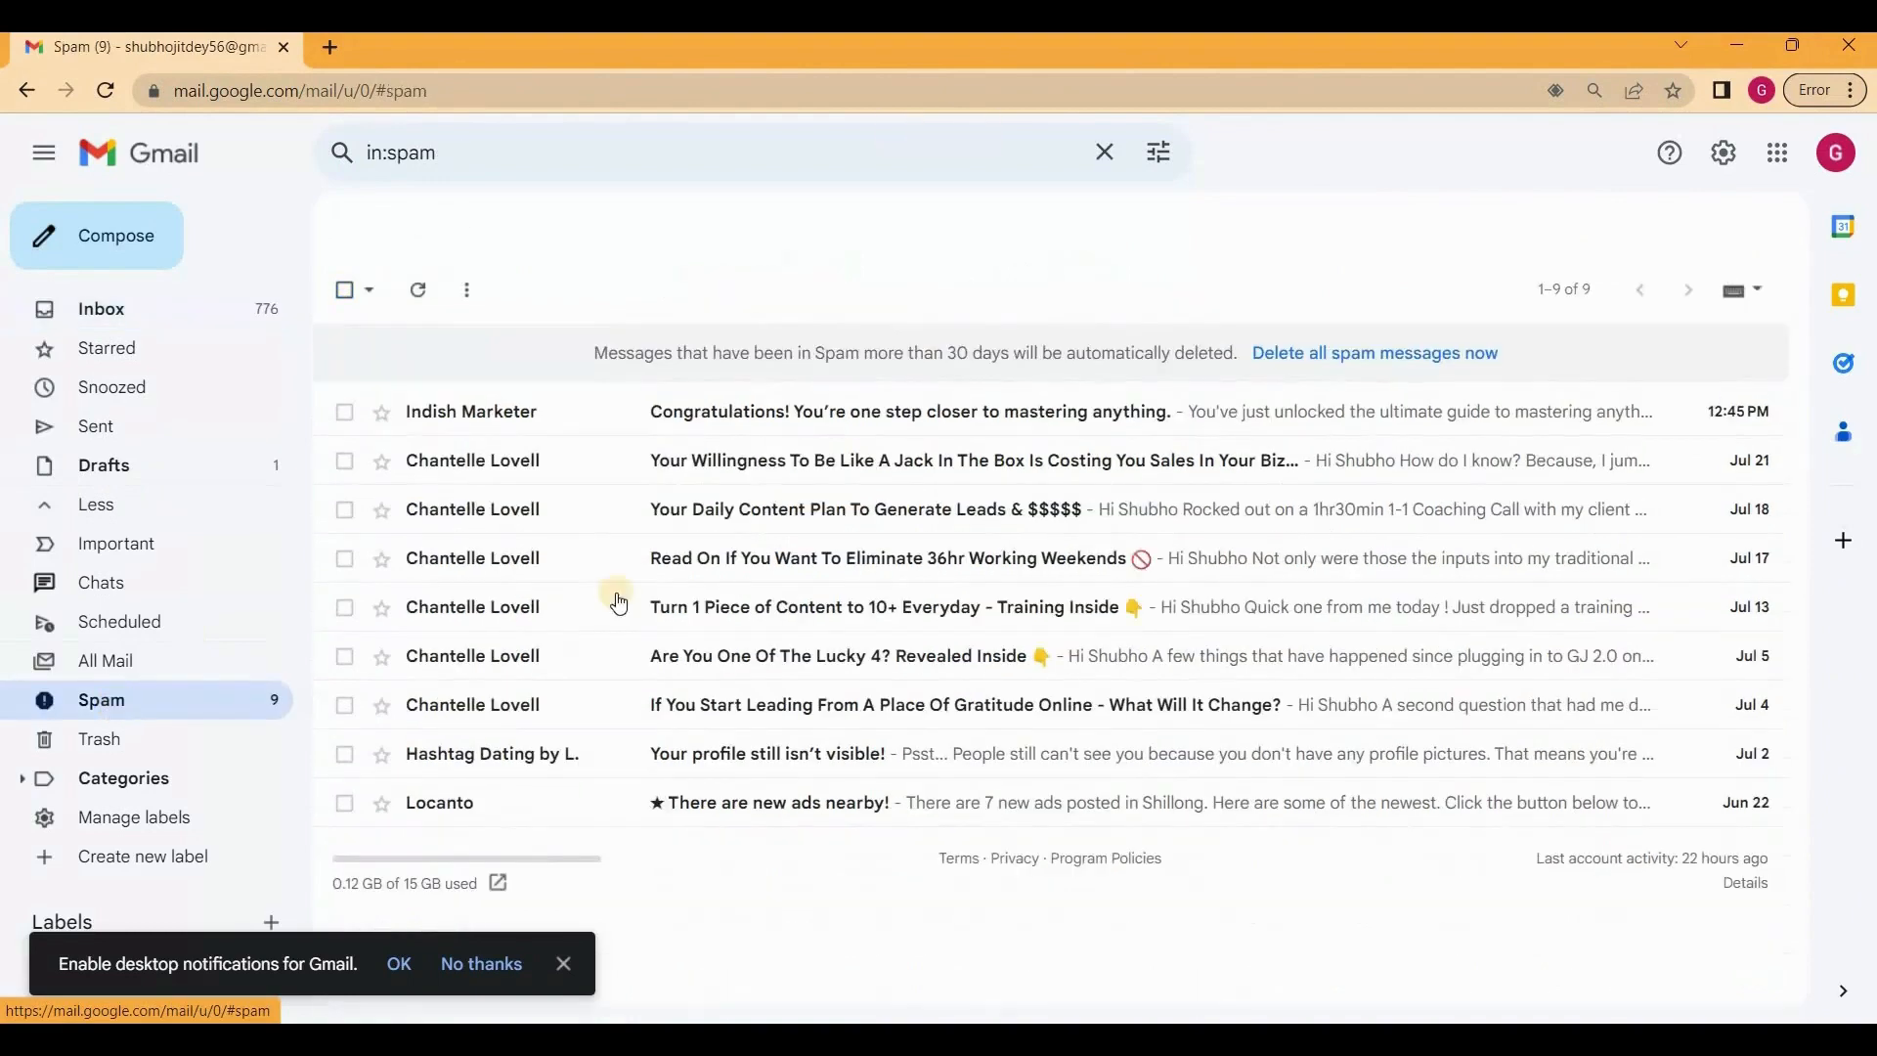
pyautogui.click(646, 424)
pyautogui.scroll(-10, 931, 712)
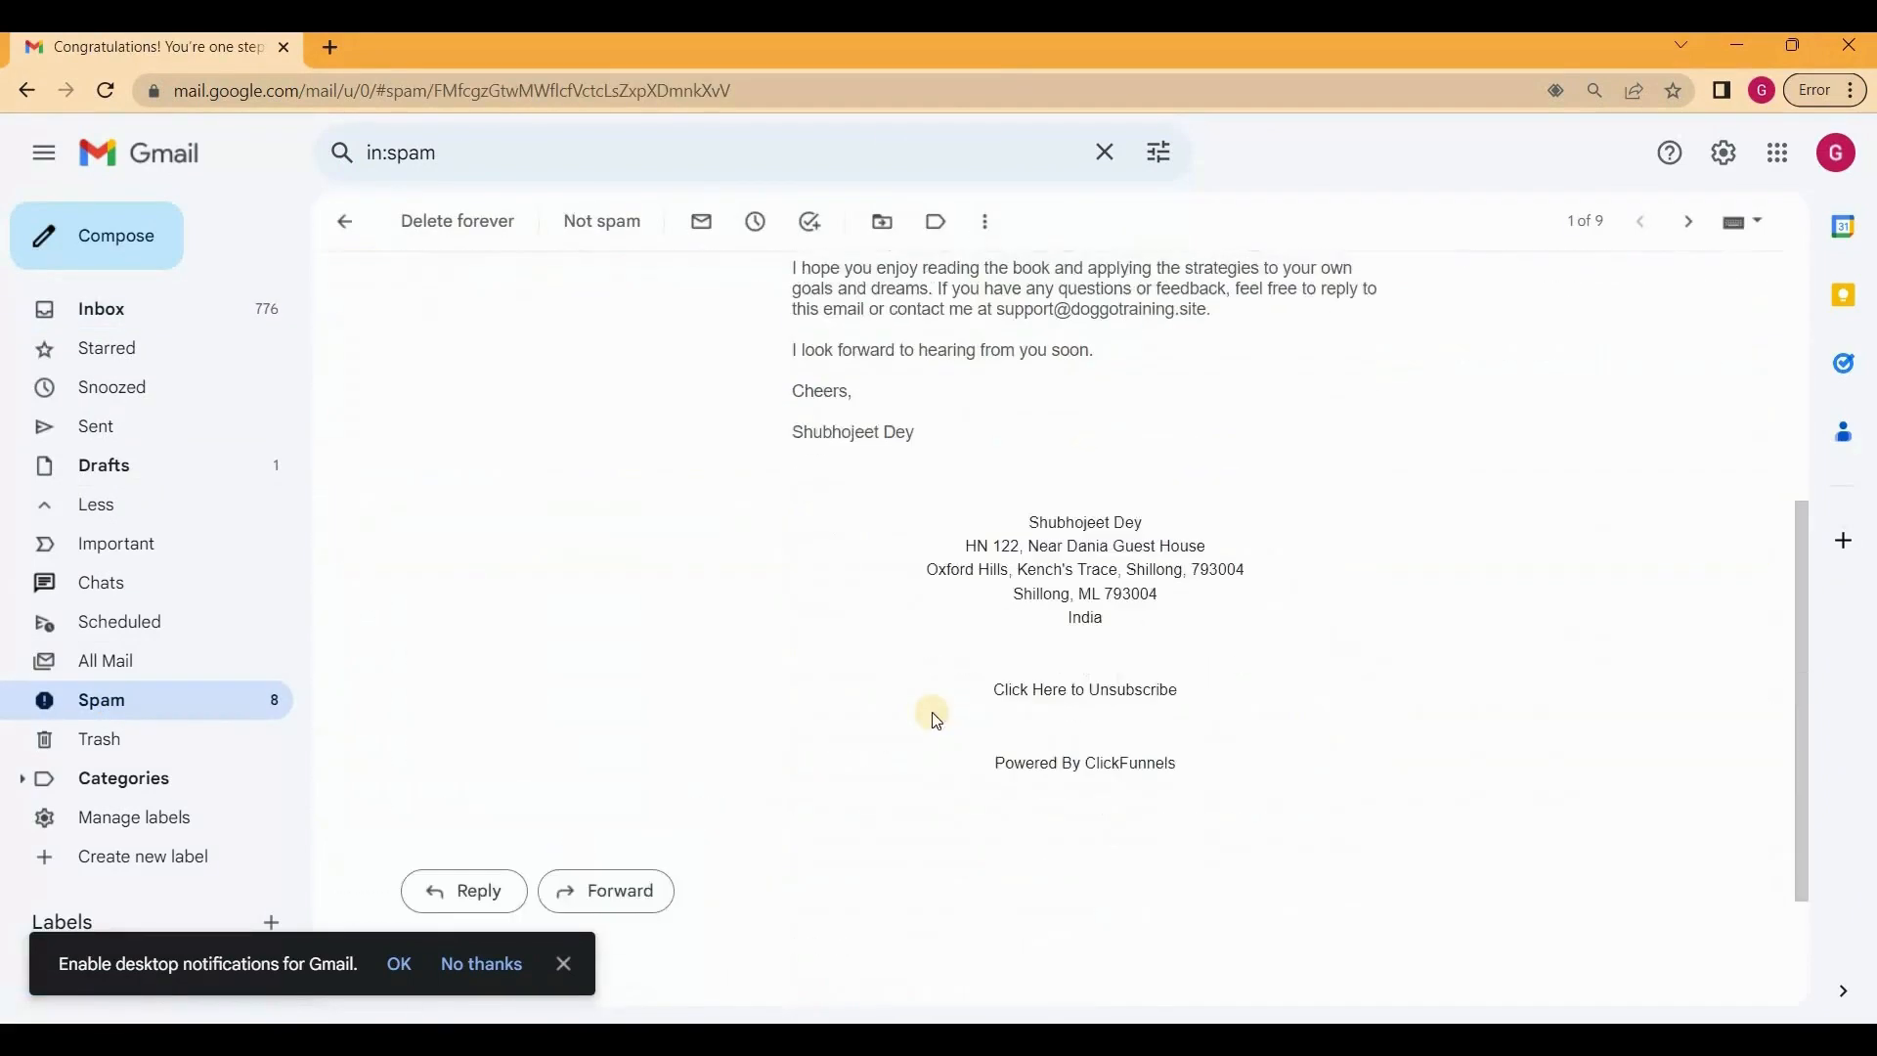
pyautogui.scroll(10, 653, 536)
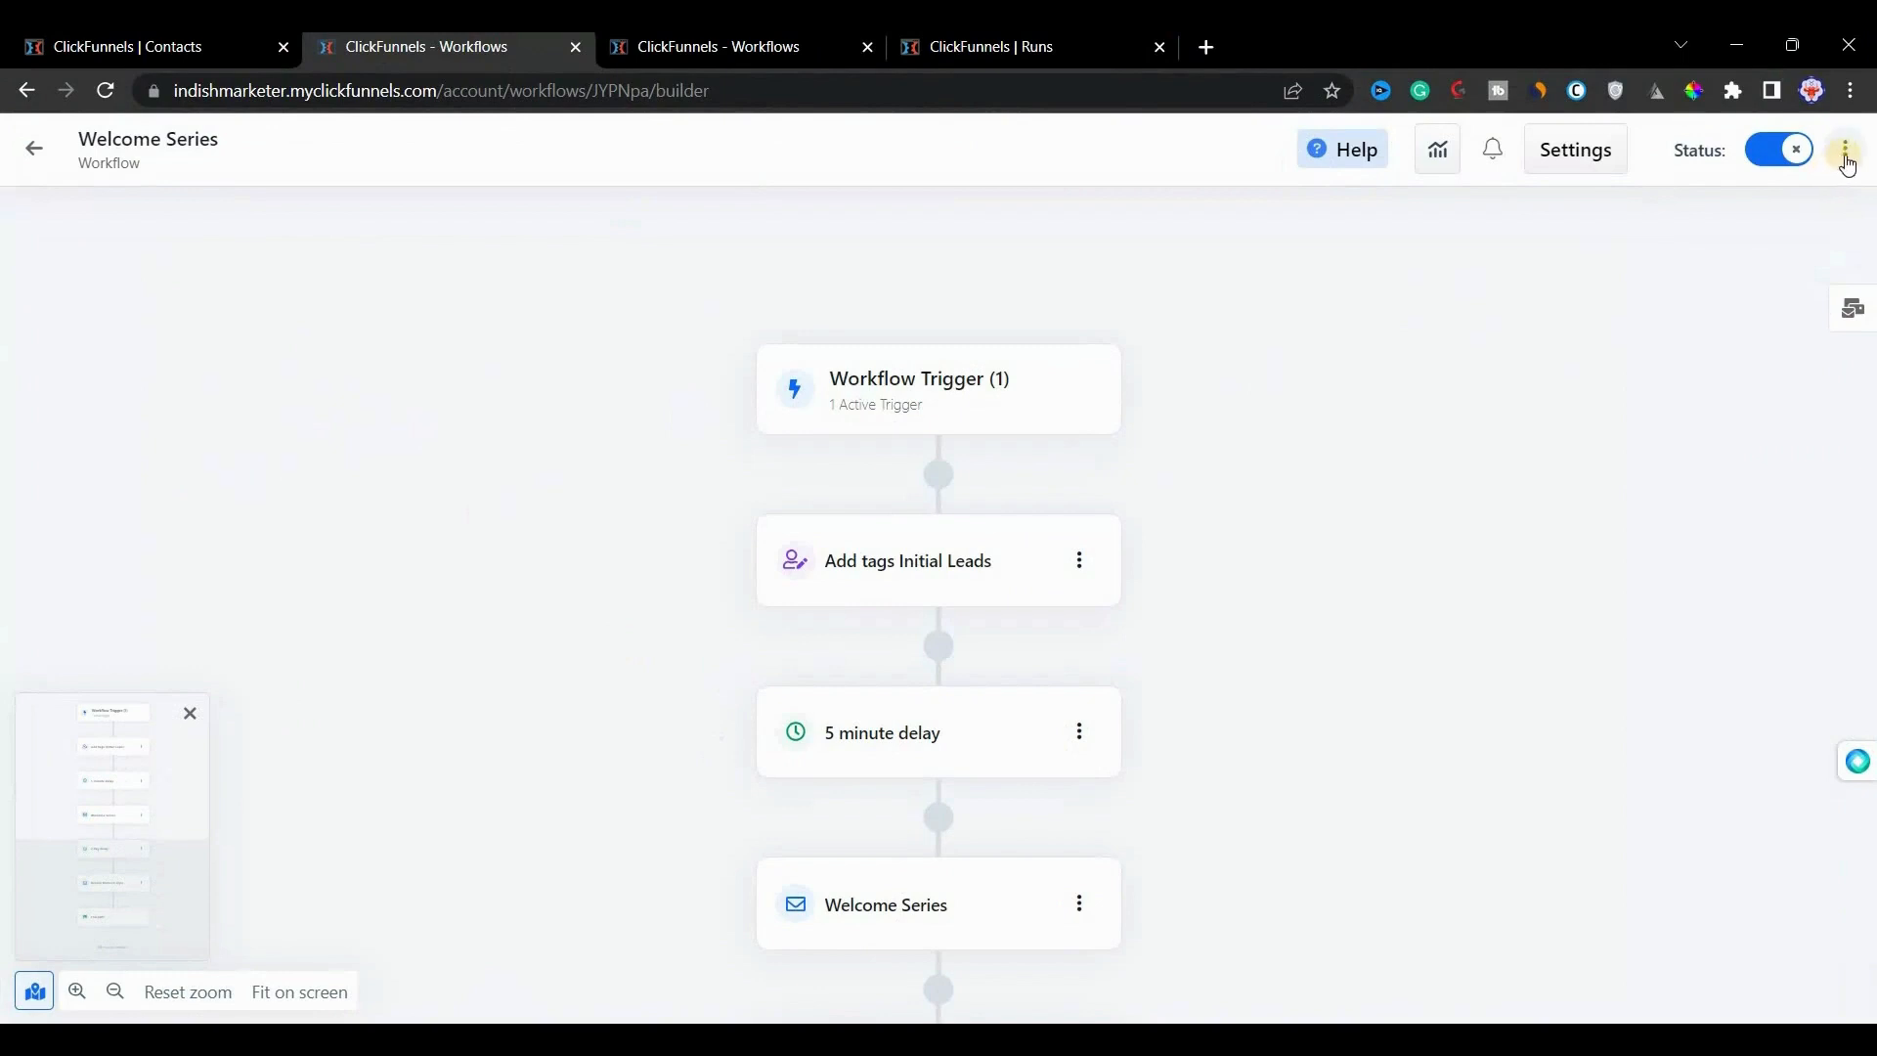
pyautogui.click(1845, 151)
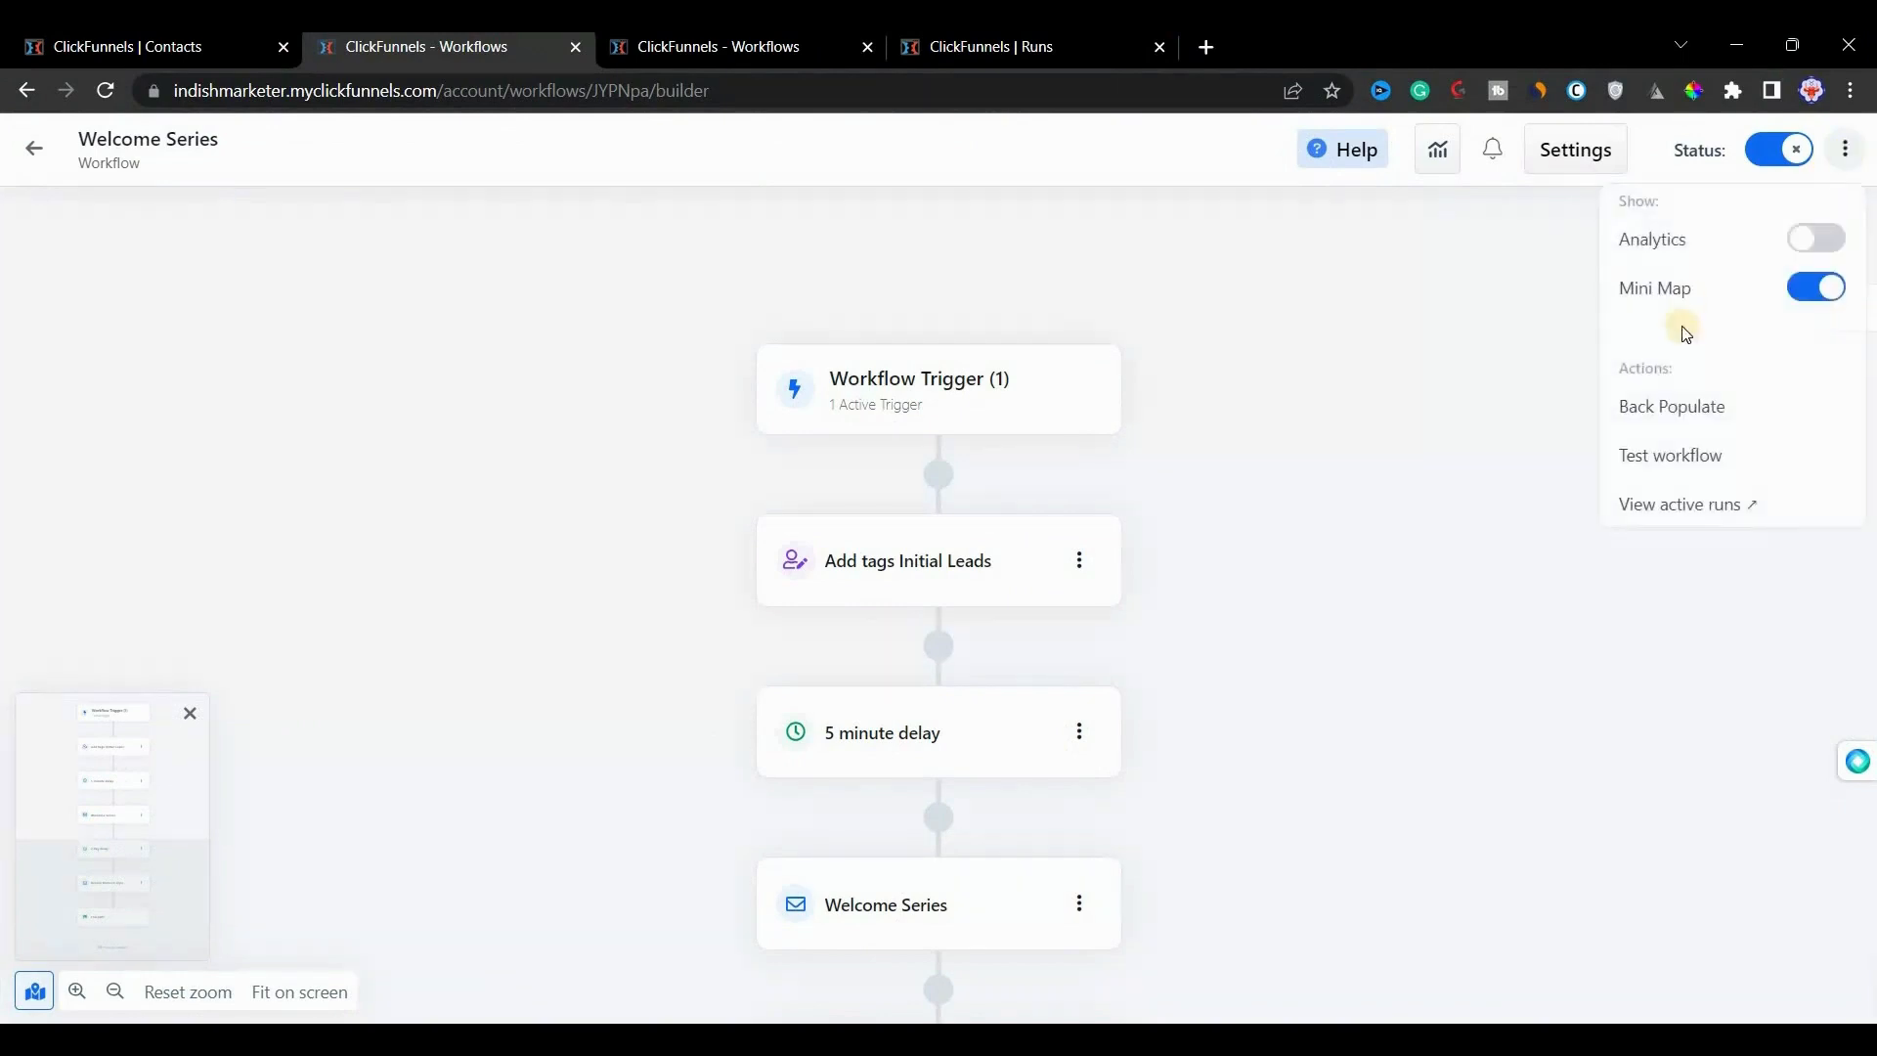
pyautogui.click(1804, 240)
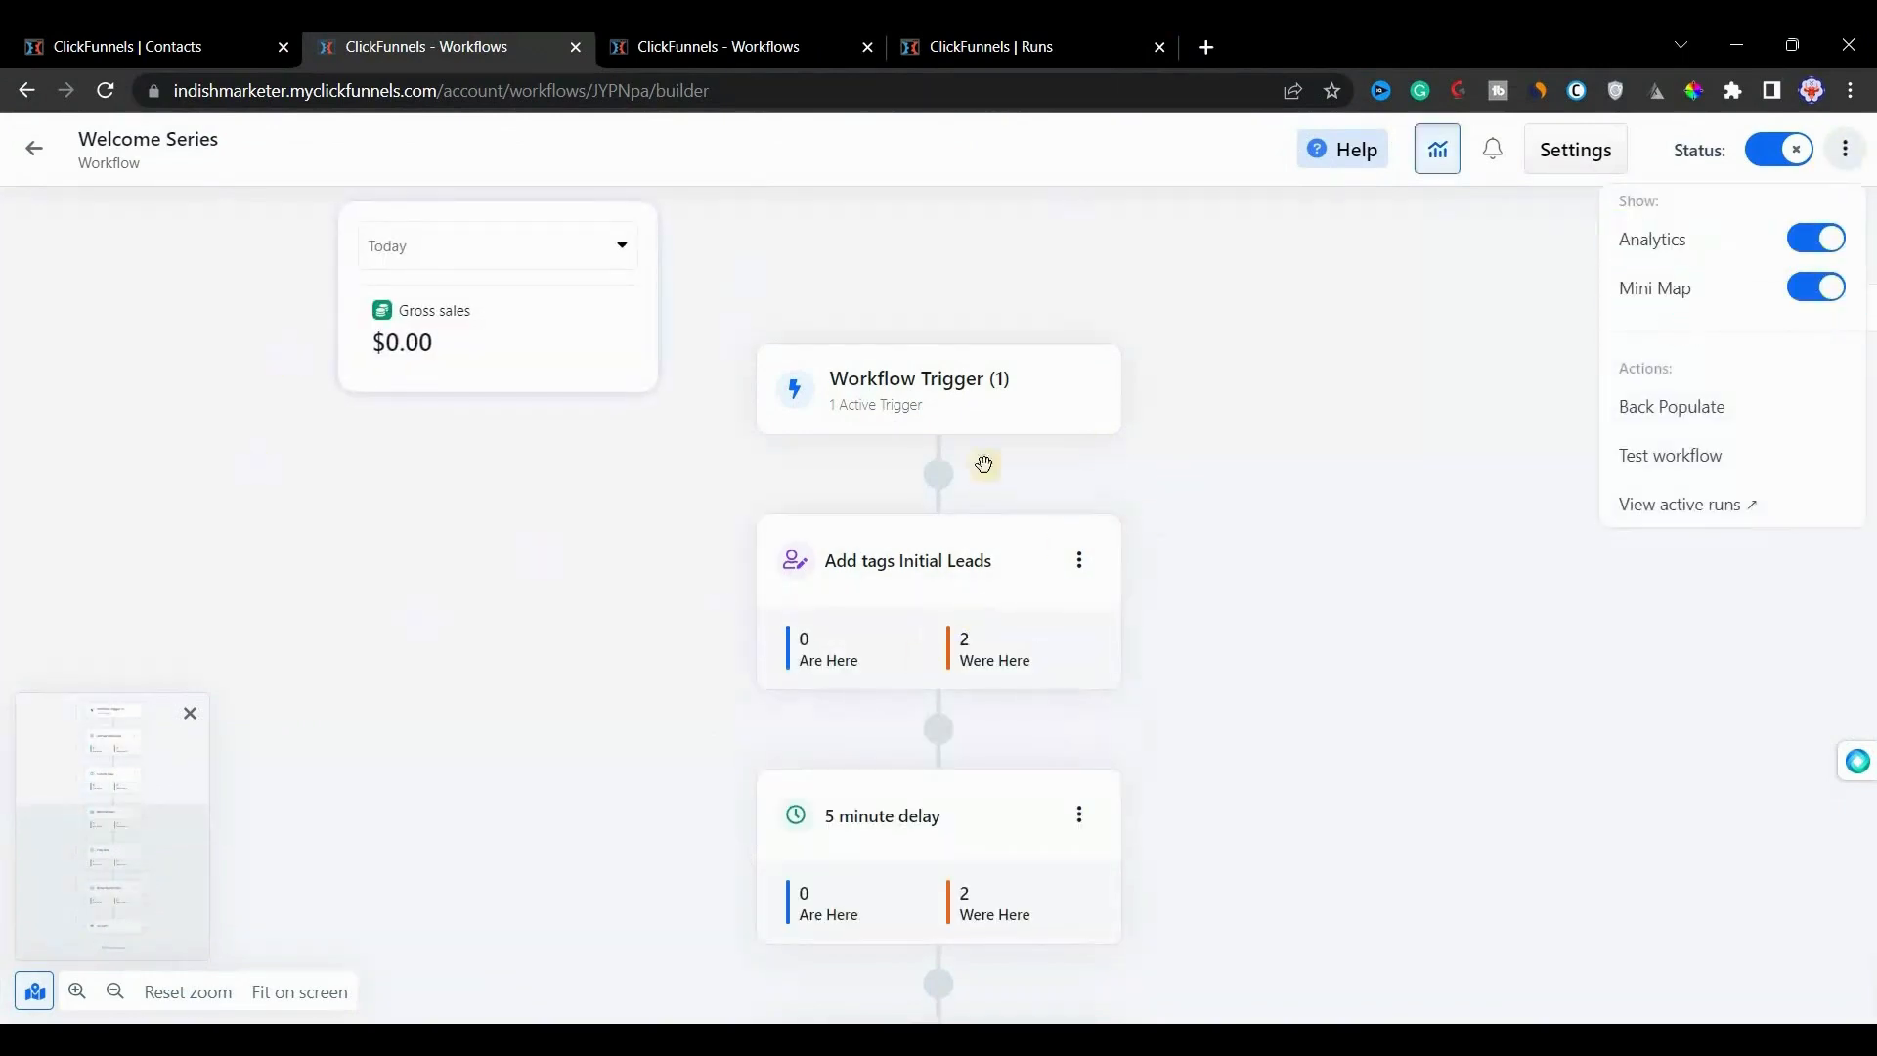
pyautogui.scroll(-3, 927, 638)
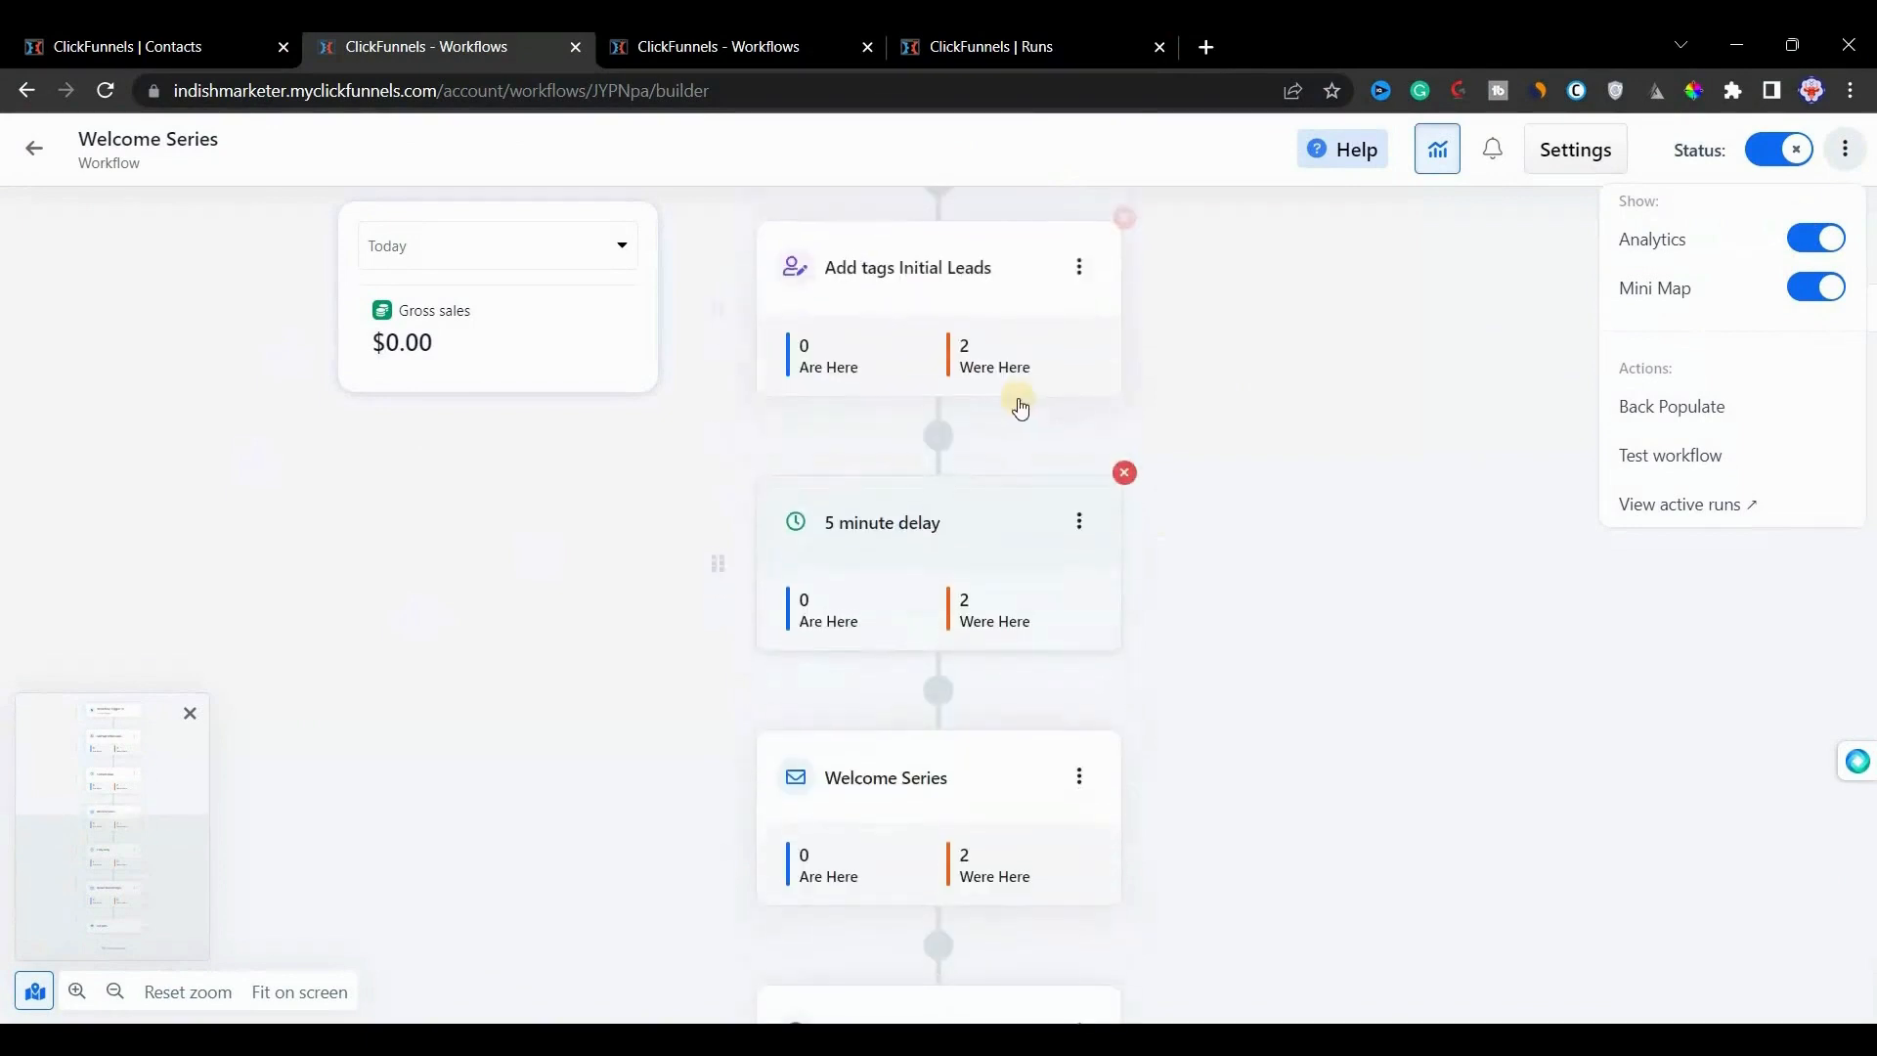
pyautogui.scroll(2, 955, 336)
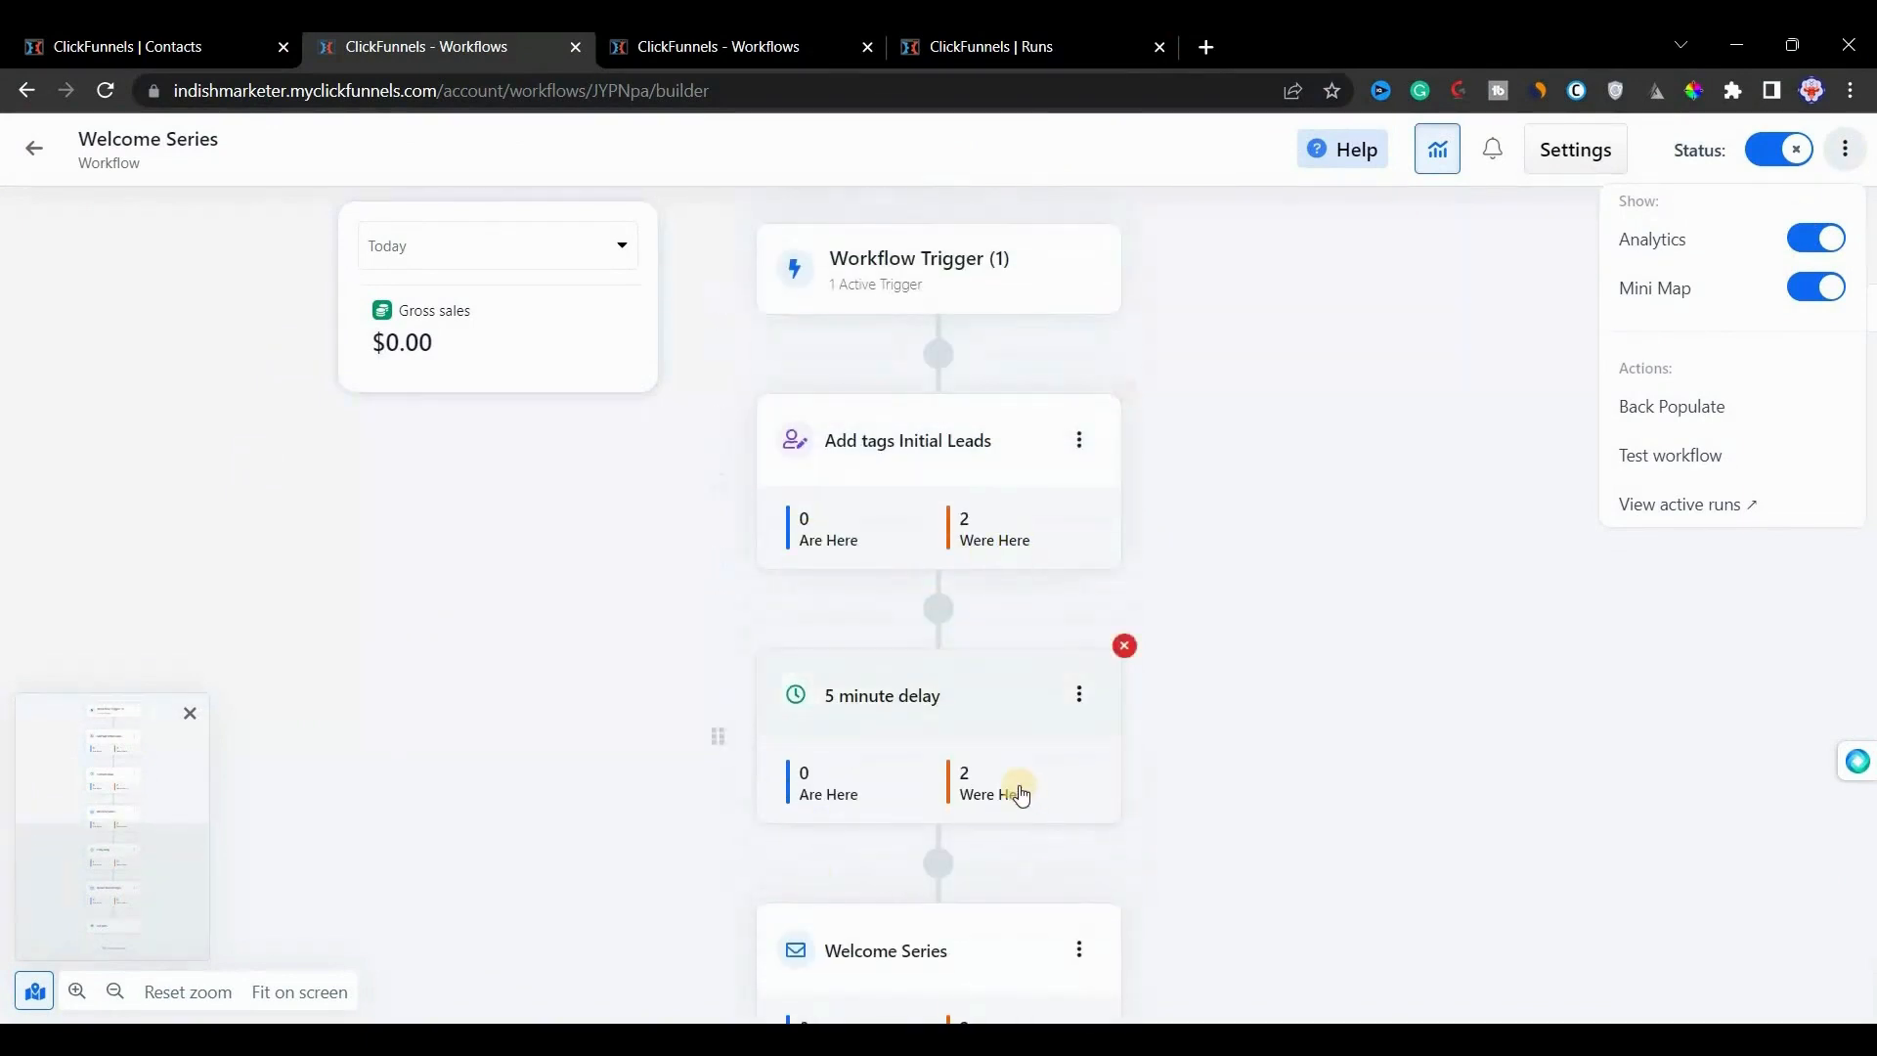
pyautogui.scroll(-1, 1022, 792)
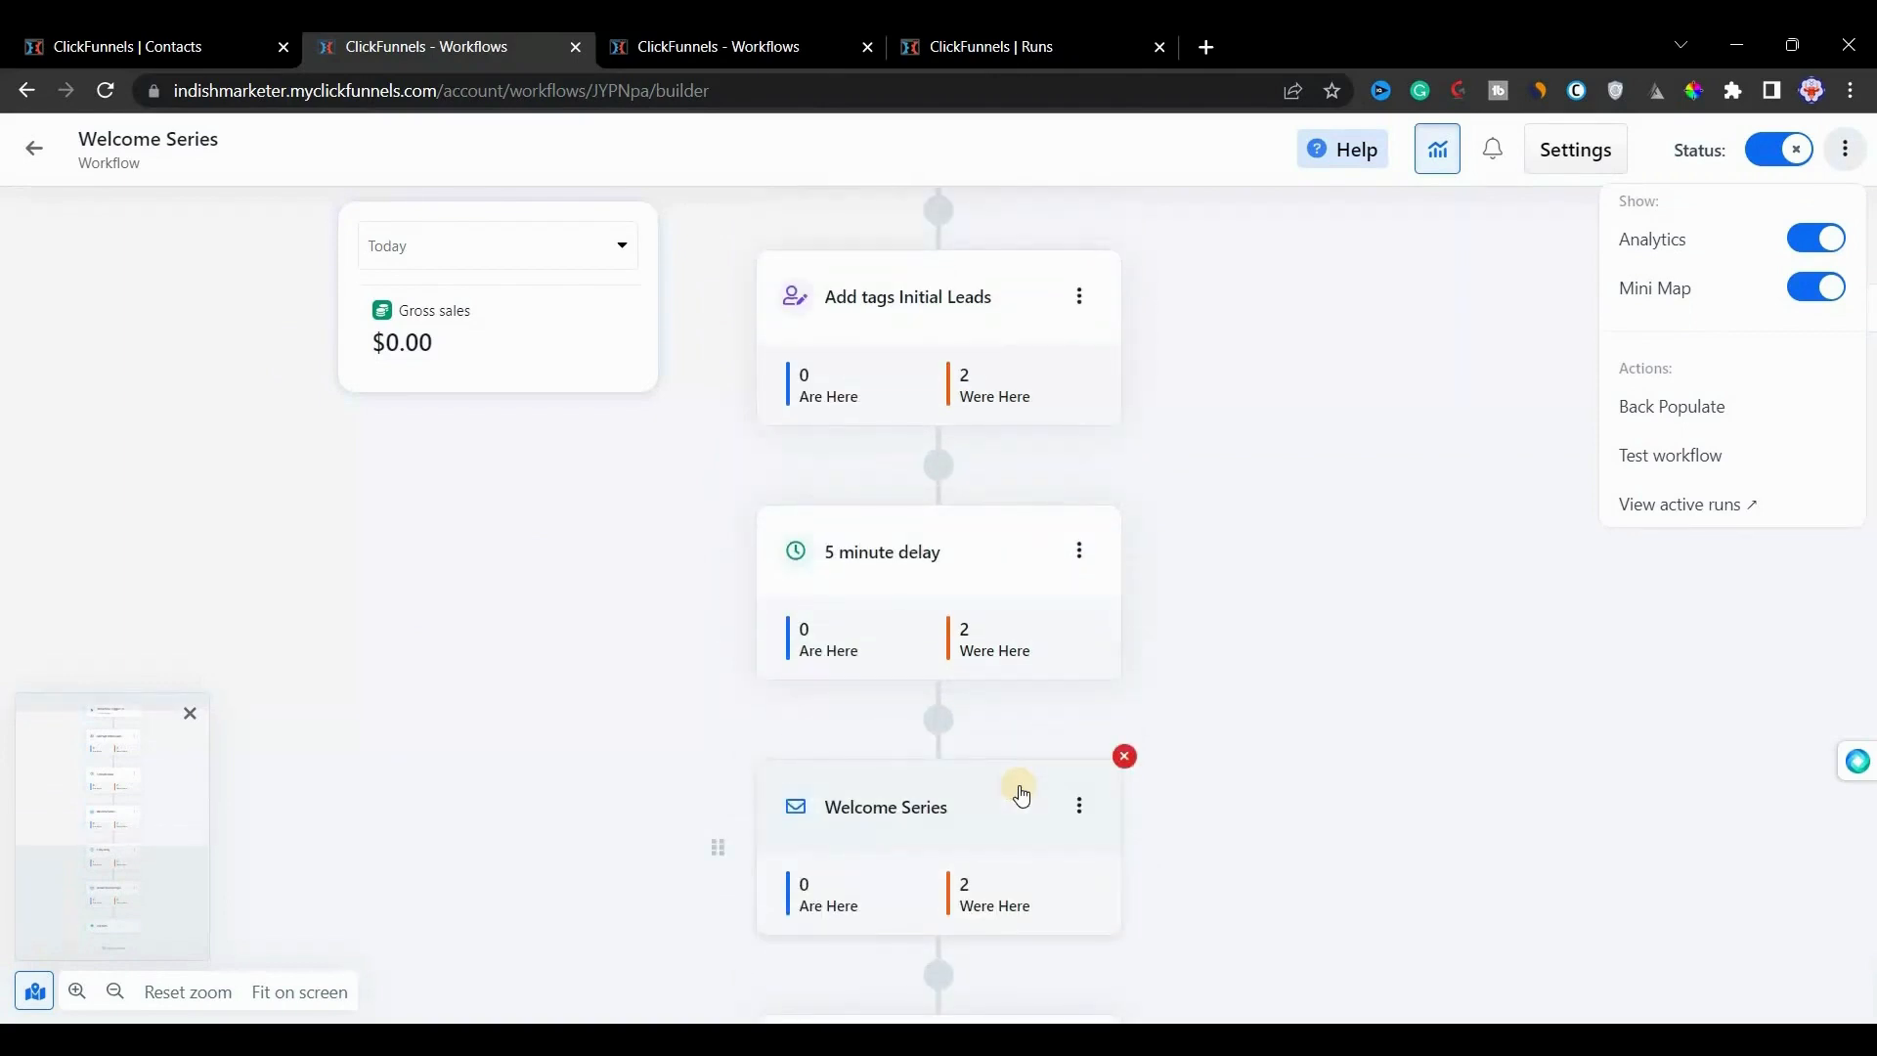
pyautogui.scroll(-2, 1001, 870)
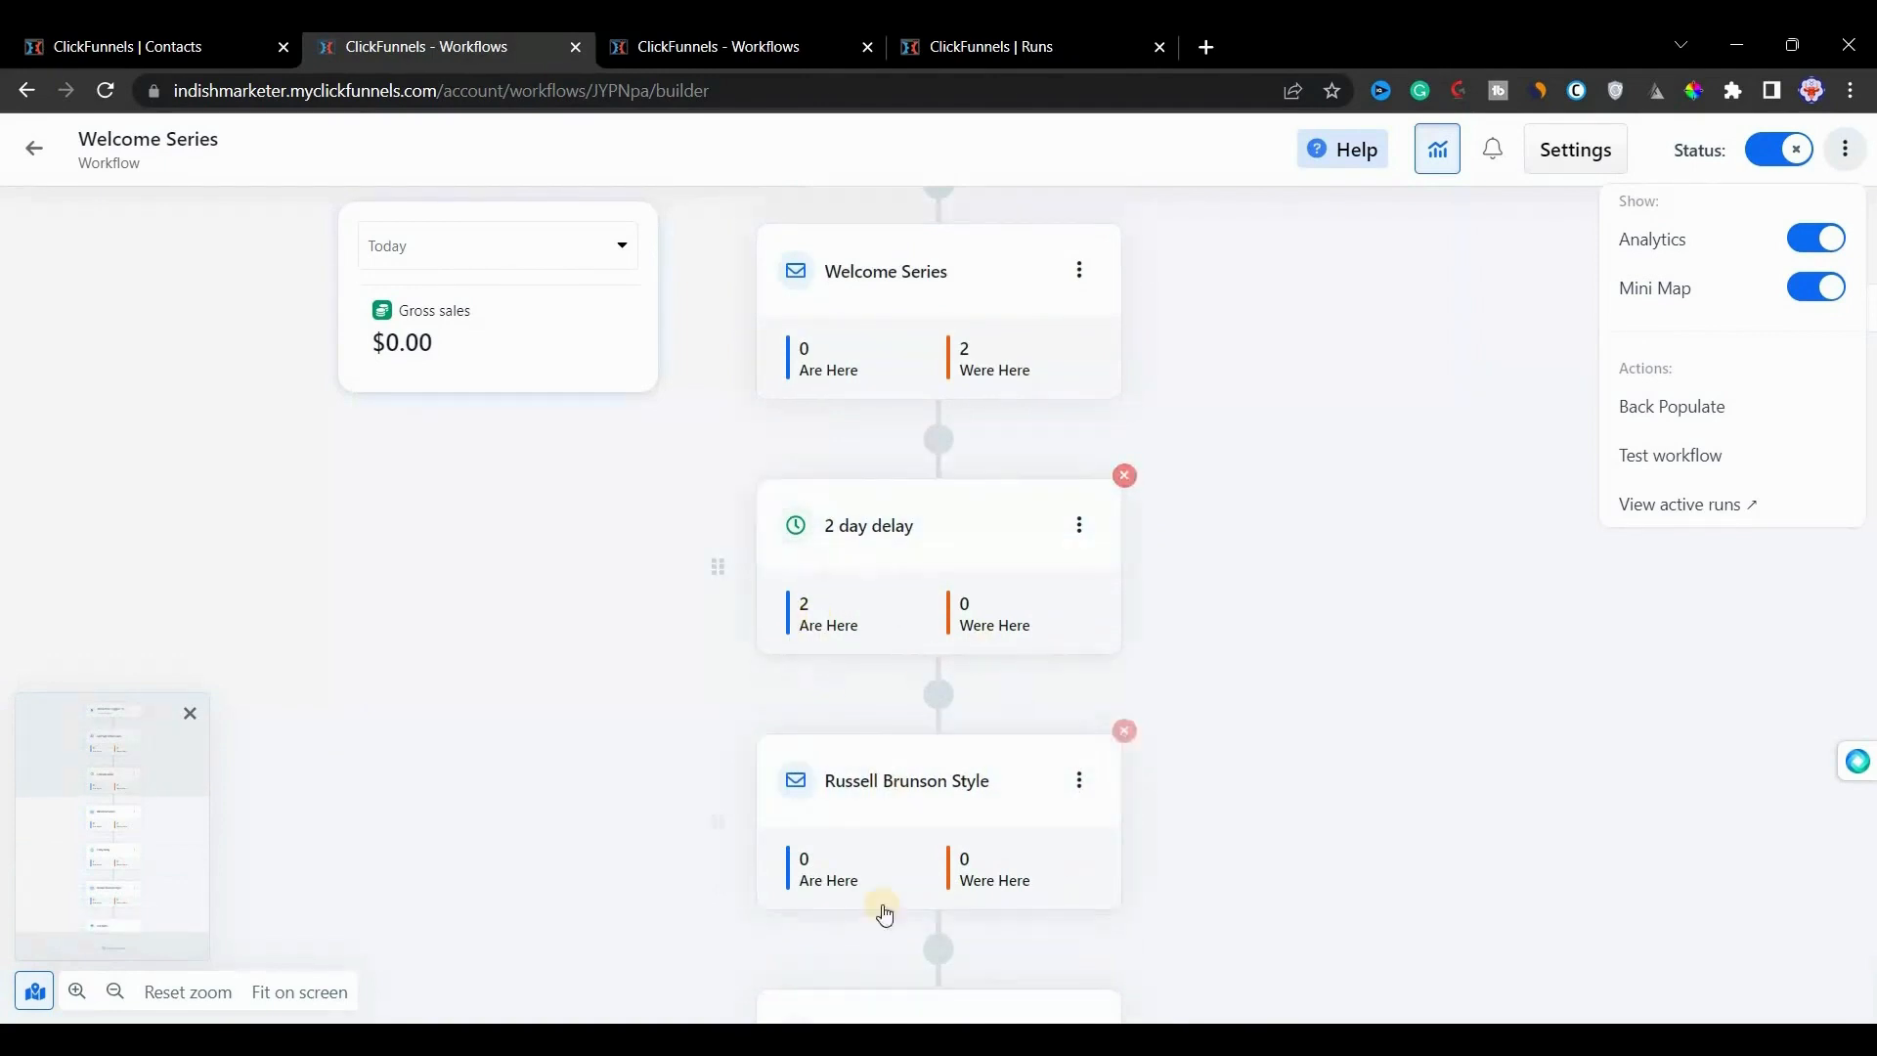
pyautogui.scroll(-2, 920, 857)
pyautogui.scroll(10, 922, 808)
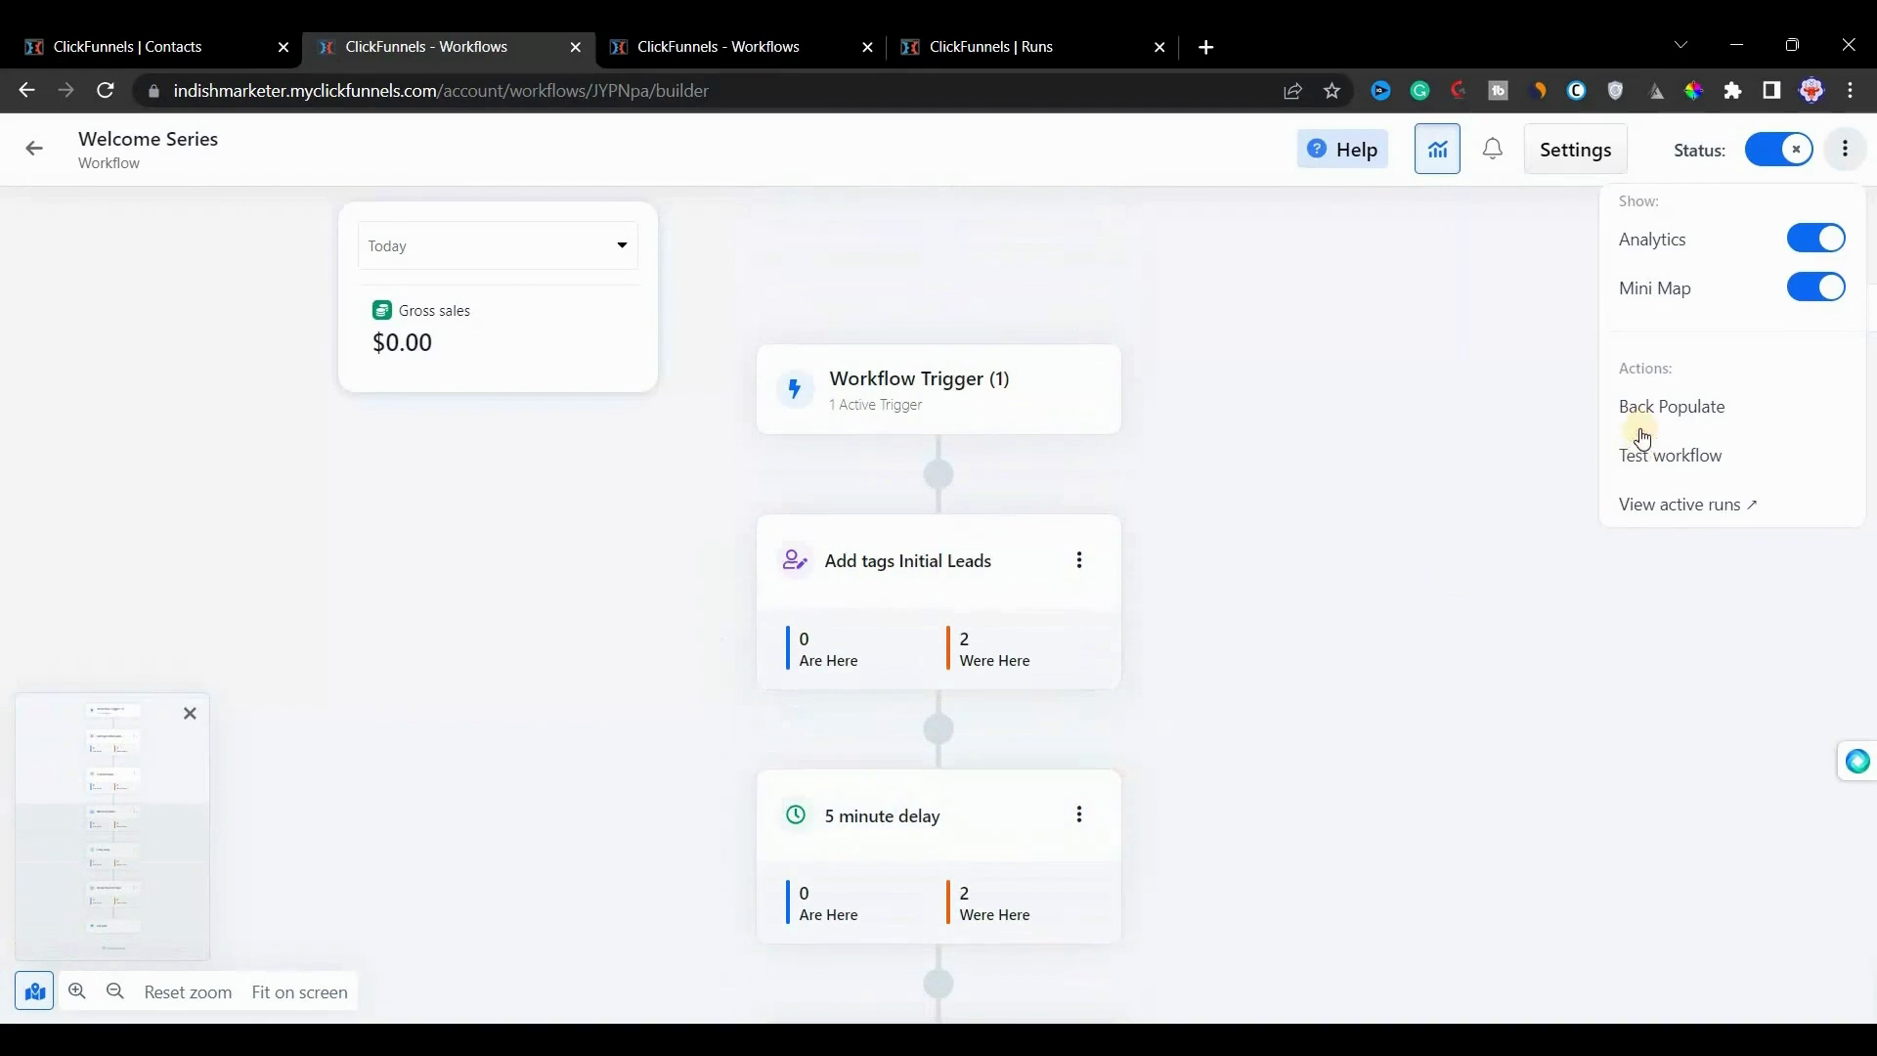
# Step: Review the Welcome Series active runs, two contacts waiting 2 days, then go to Marketing settings
pyautogui.click(1690, 504)
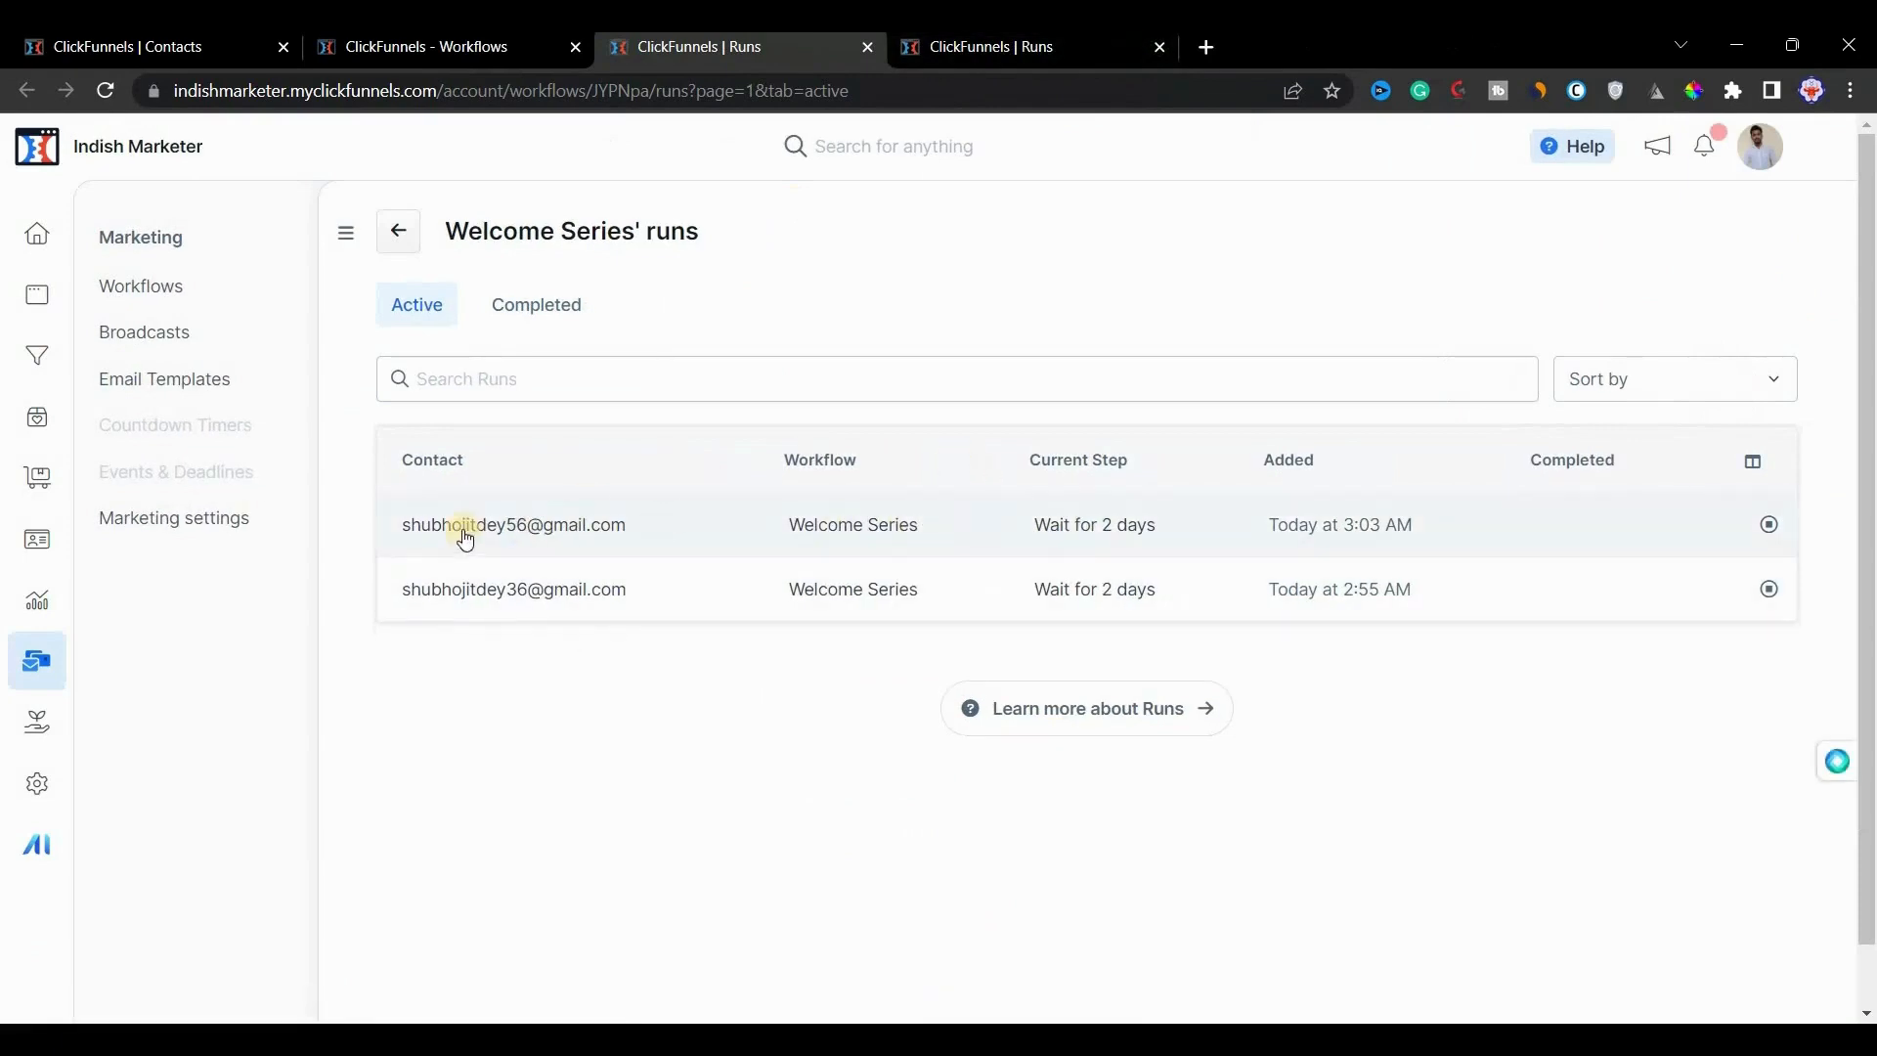
pyautogui.tripleClick(1210, 455)
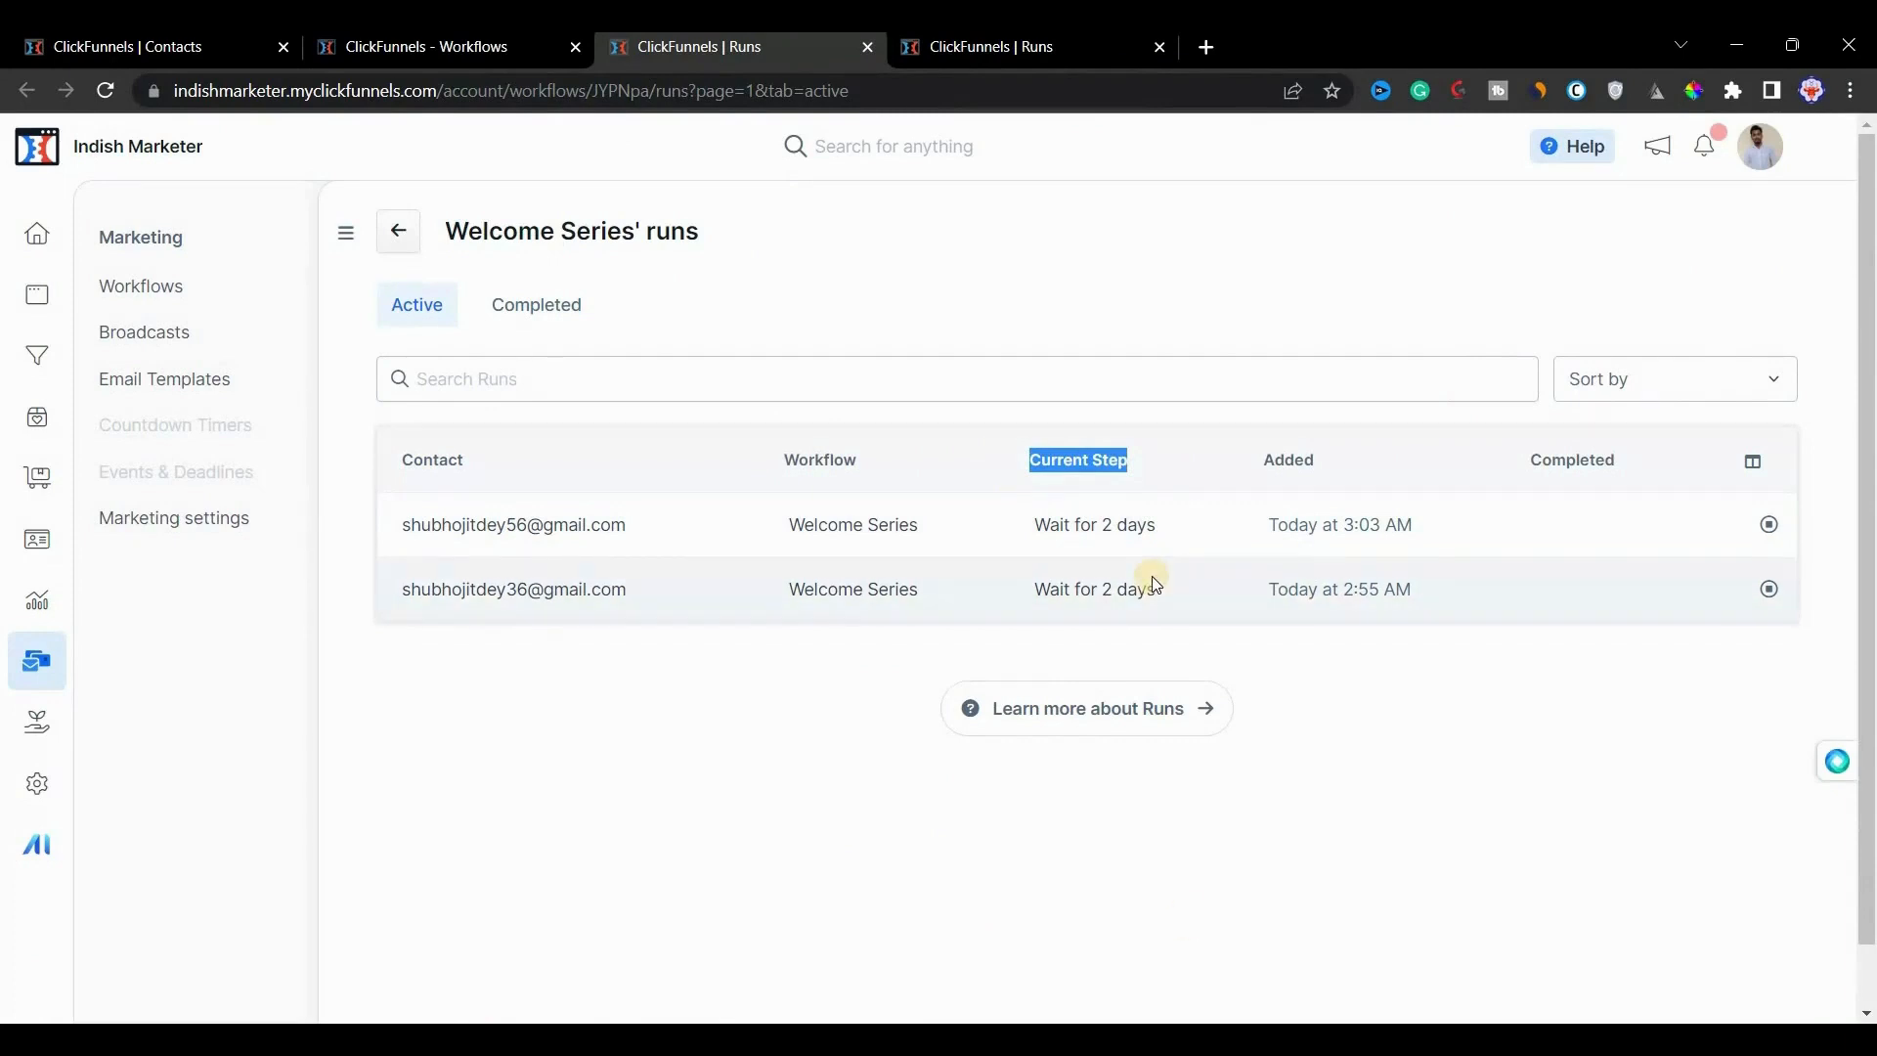
pyautogui.click(242, 517)
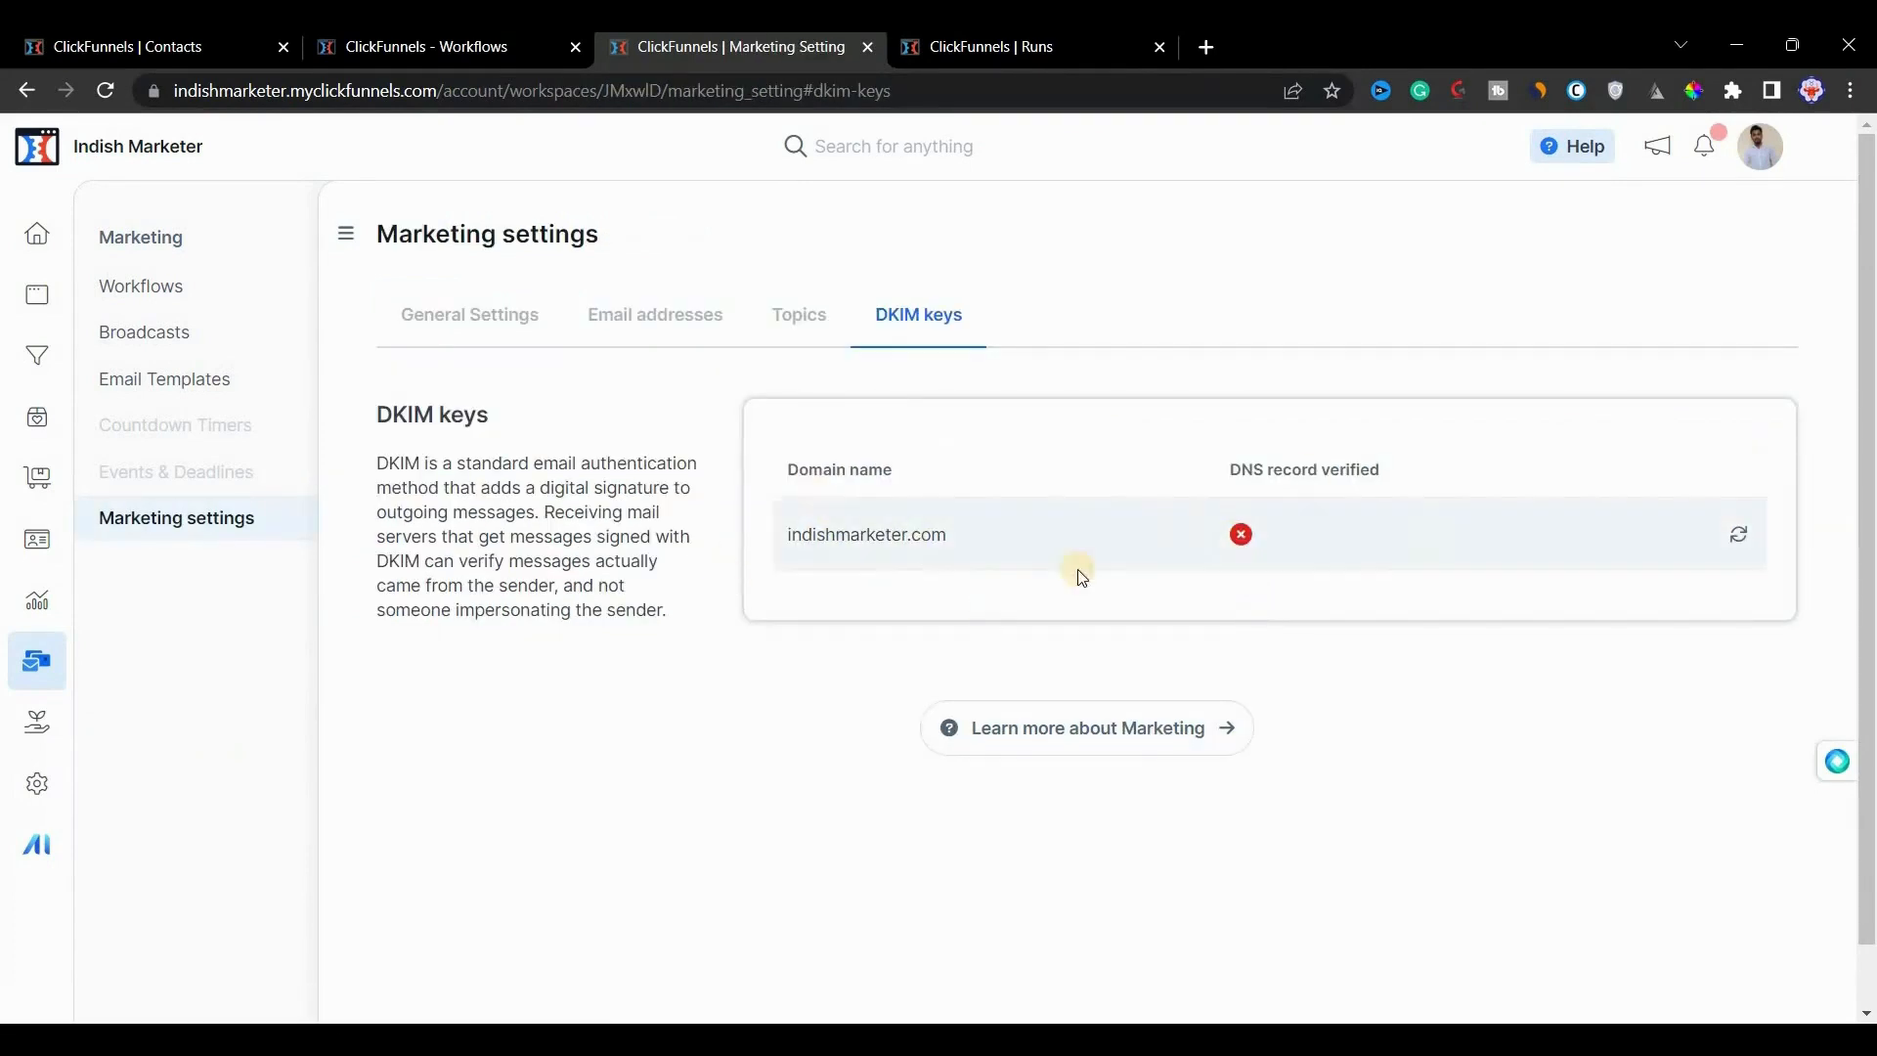
# Step: Review the Email addresses, DKIM keys and General Settings tabs, then return to Workflows
pyautogui.click(588, 327)
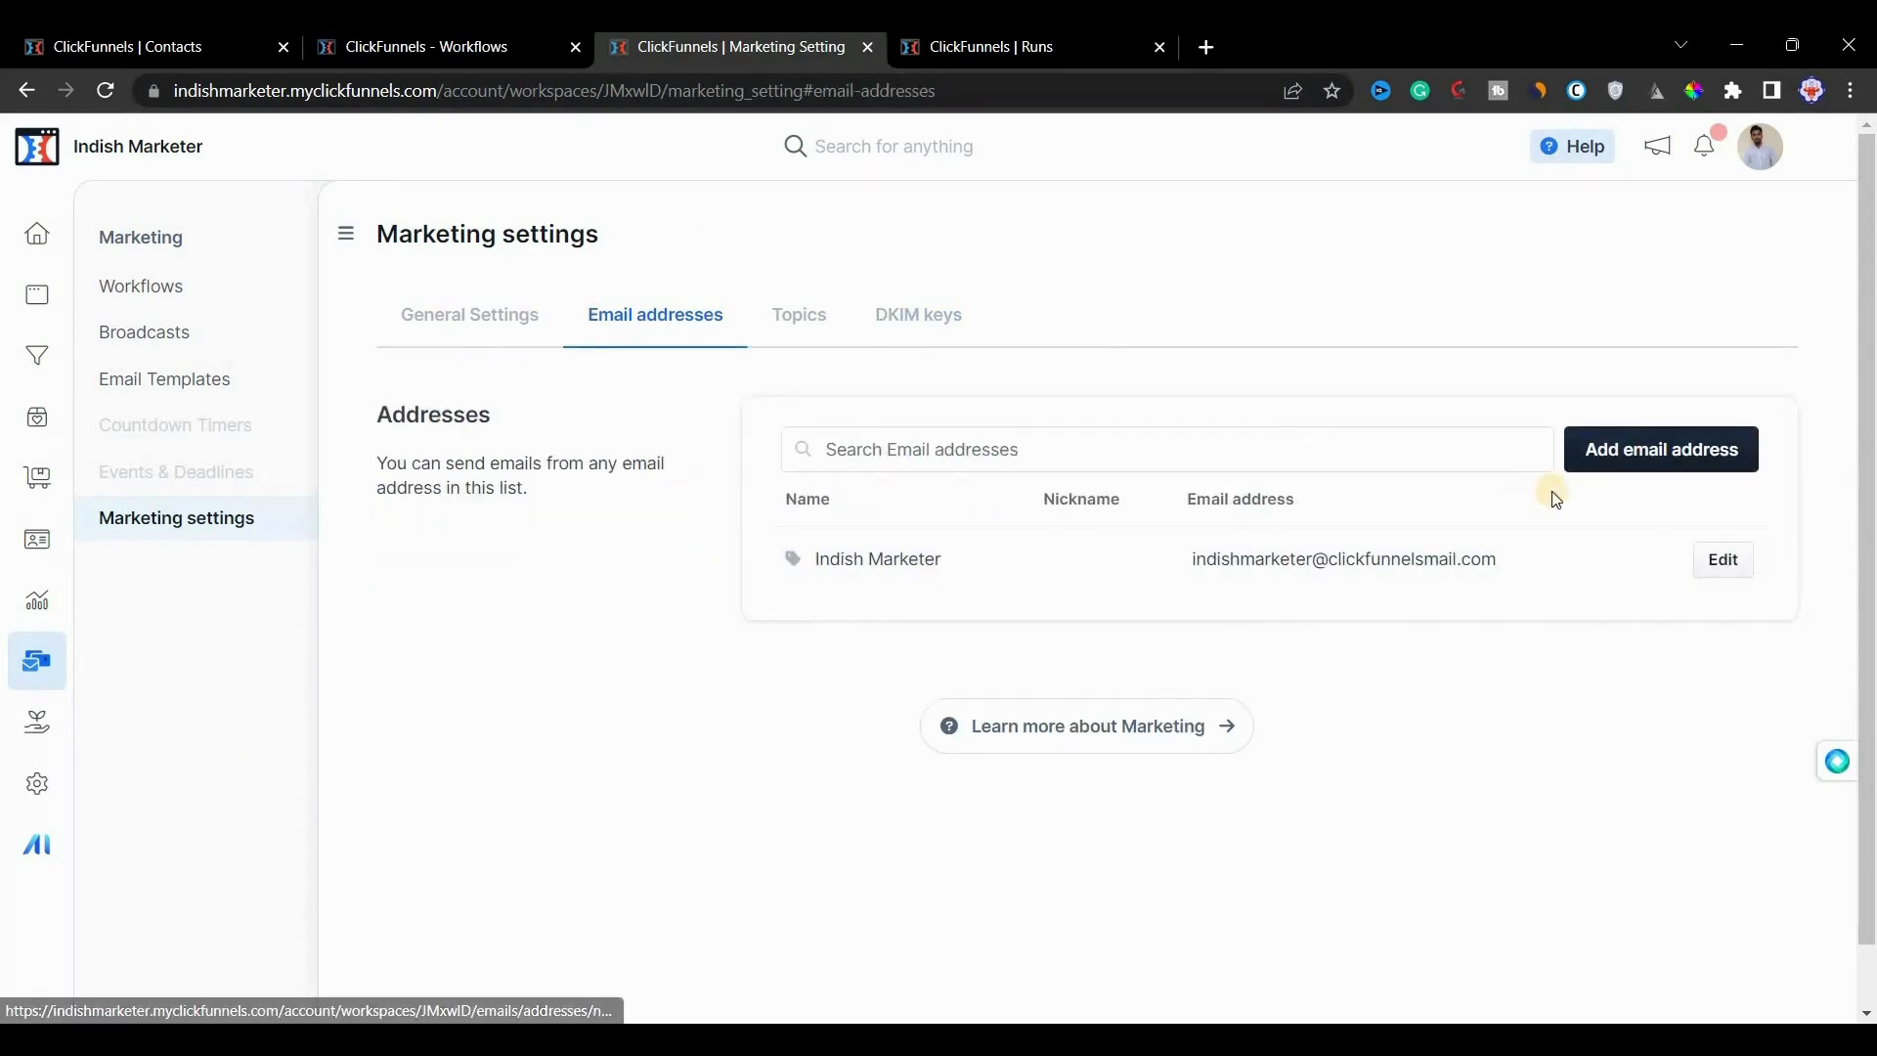
pyautogui.click(913, 322)
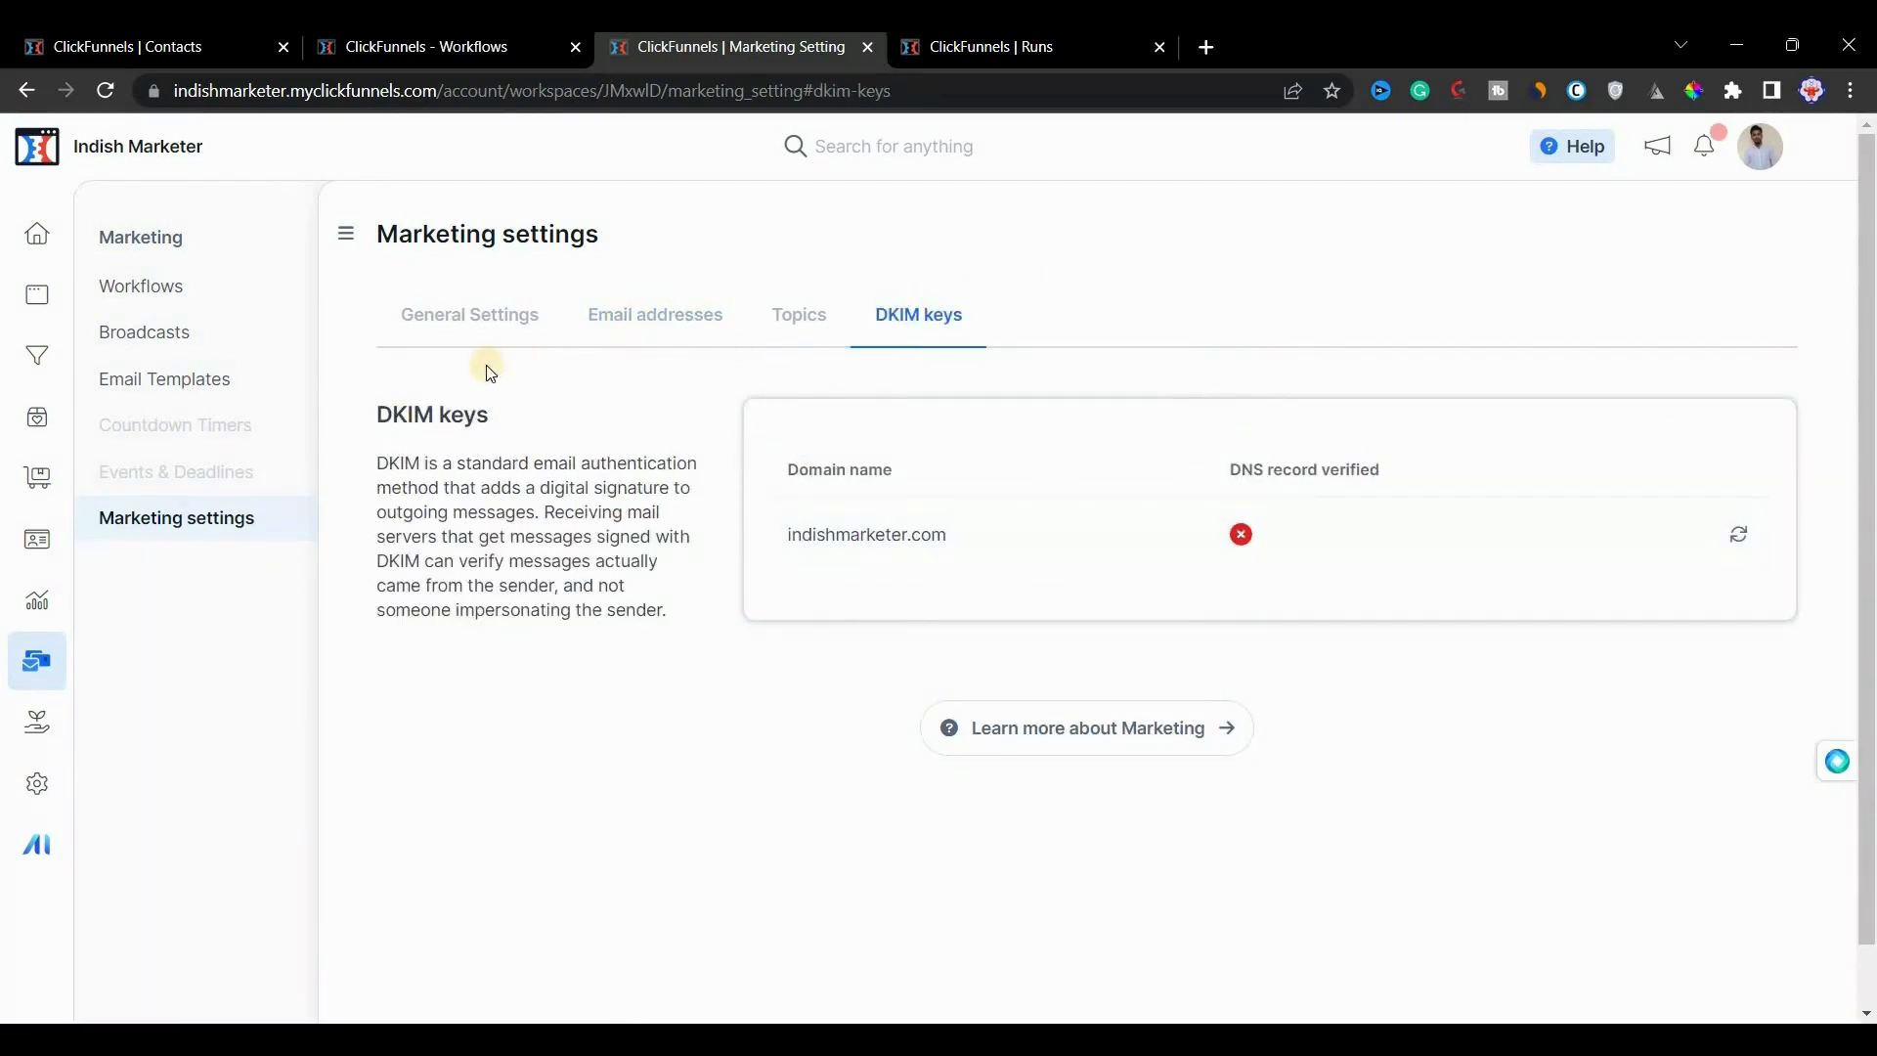
pyautogui.click(451, 318)
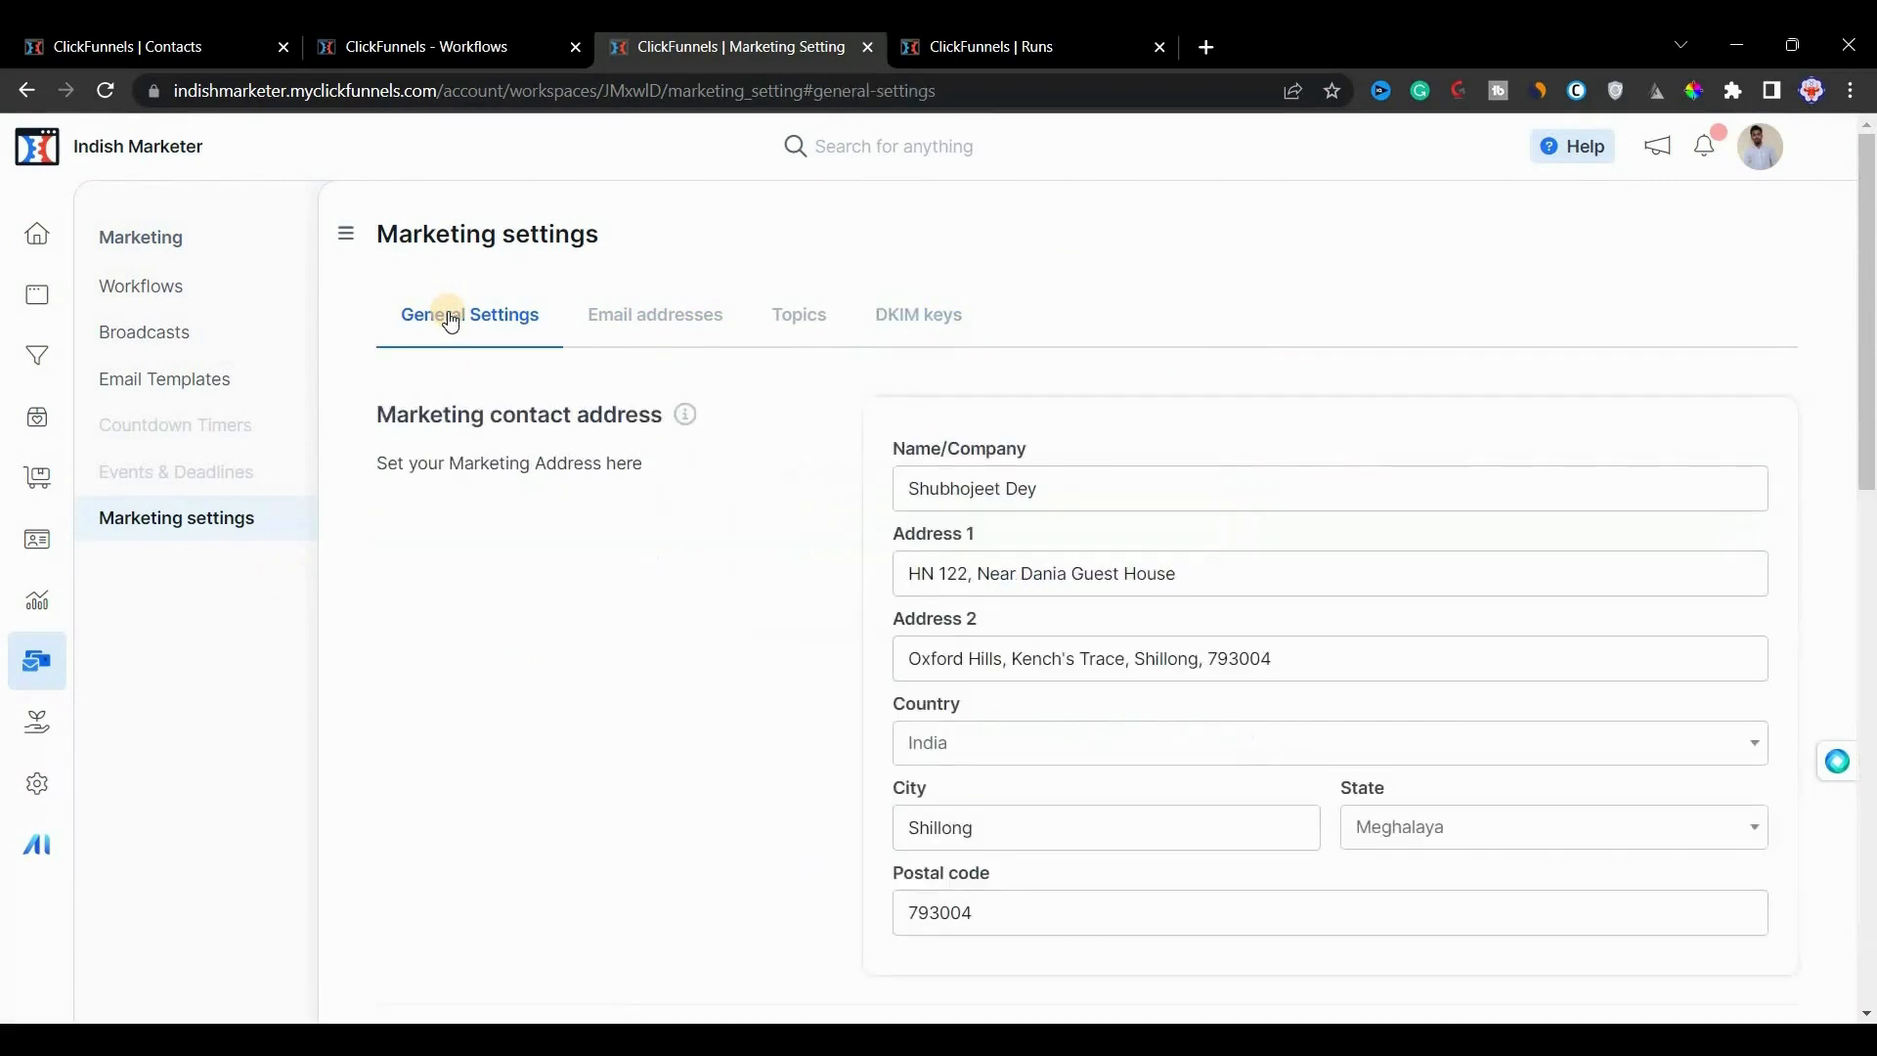
pyautogui.click(141, 286)
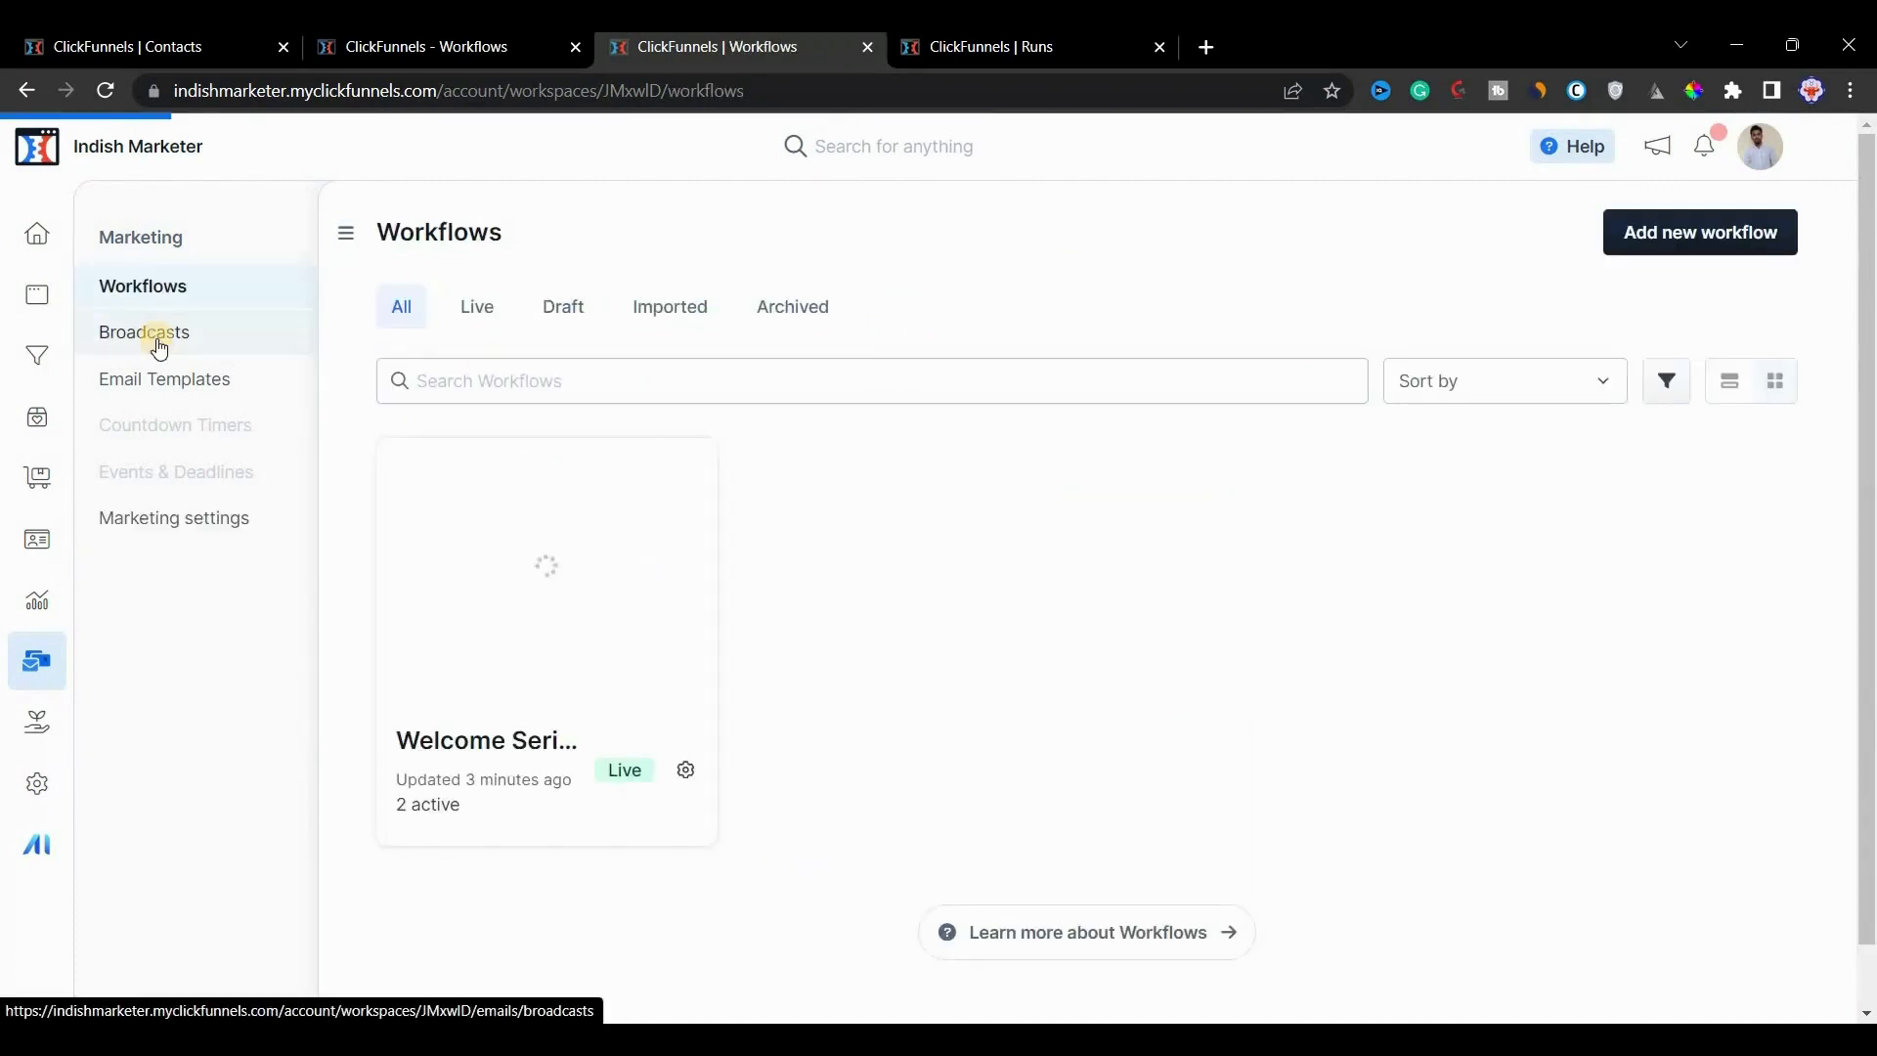
# Step: Create a new broadcast using the Full Newsletter email template
pyautogui.click(156, 345)
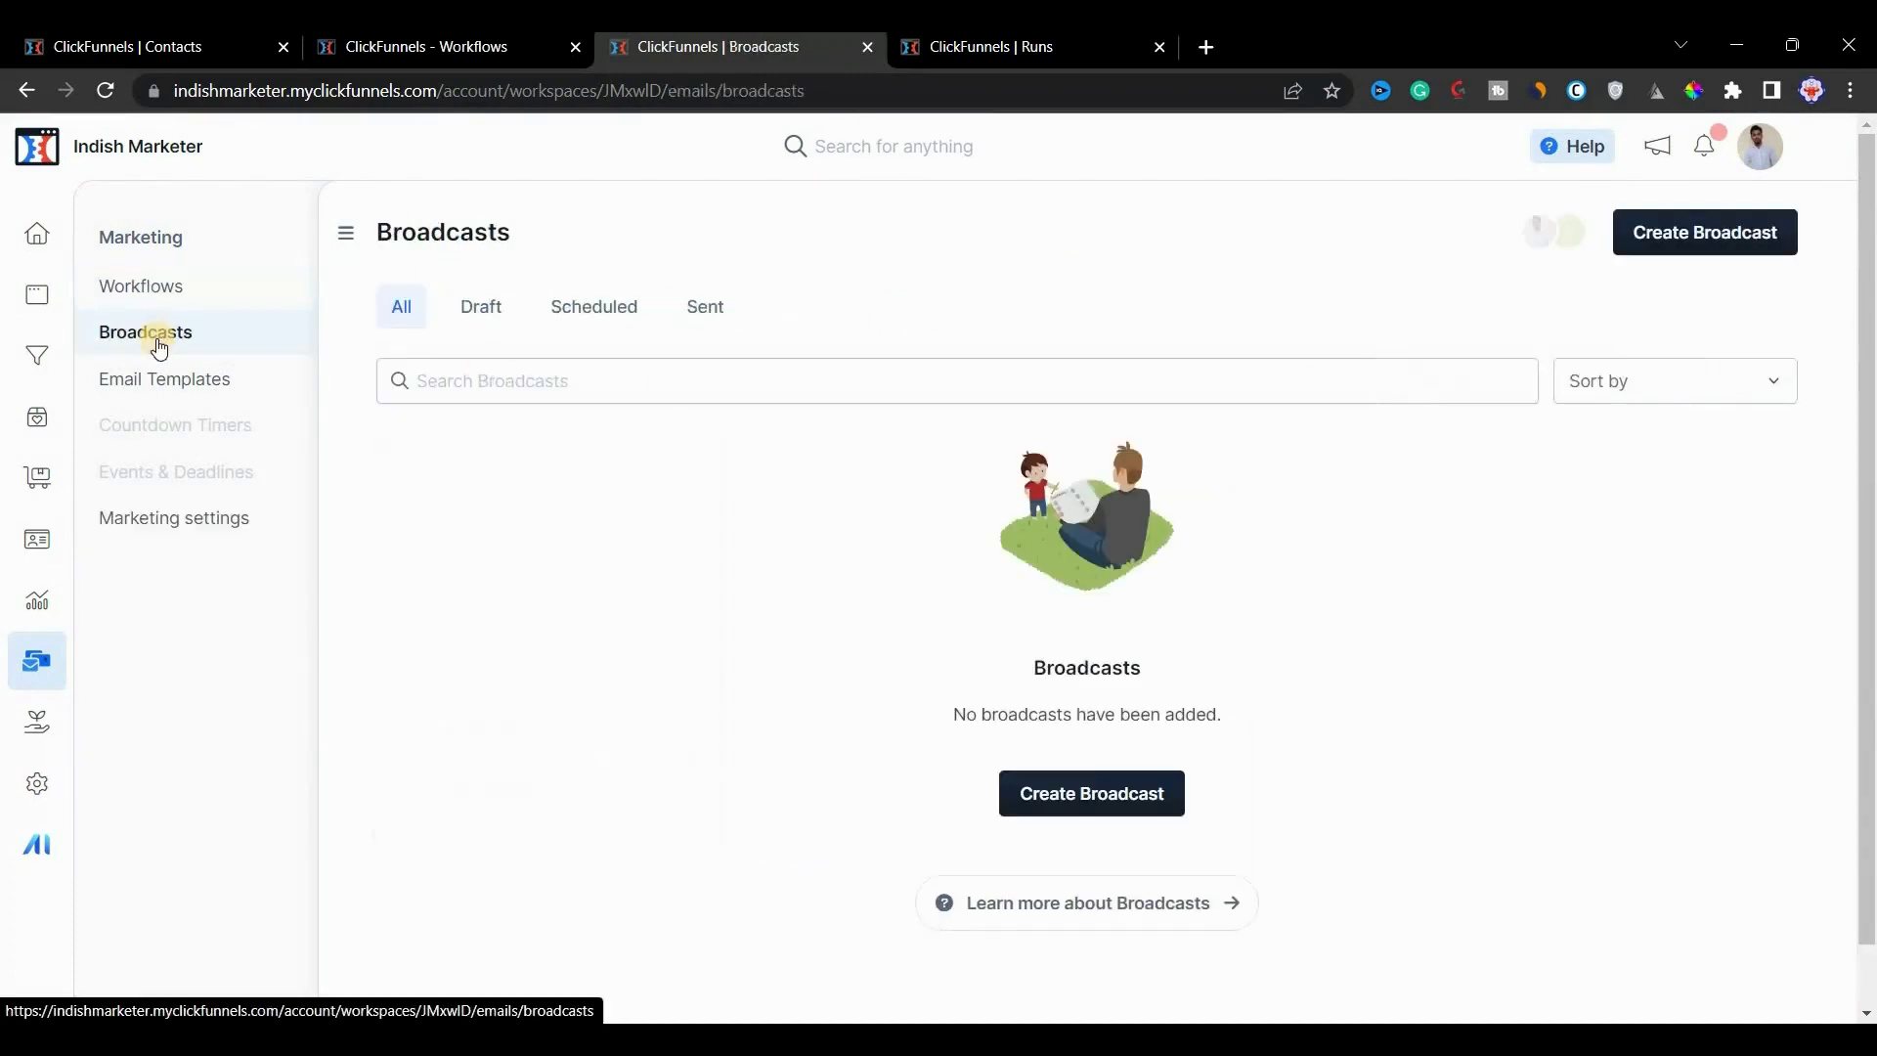
pyautogui.click(1089, 795)
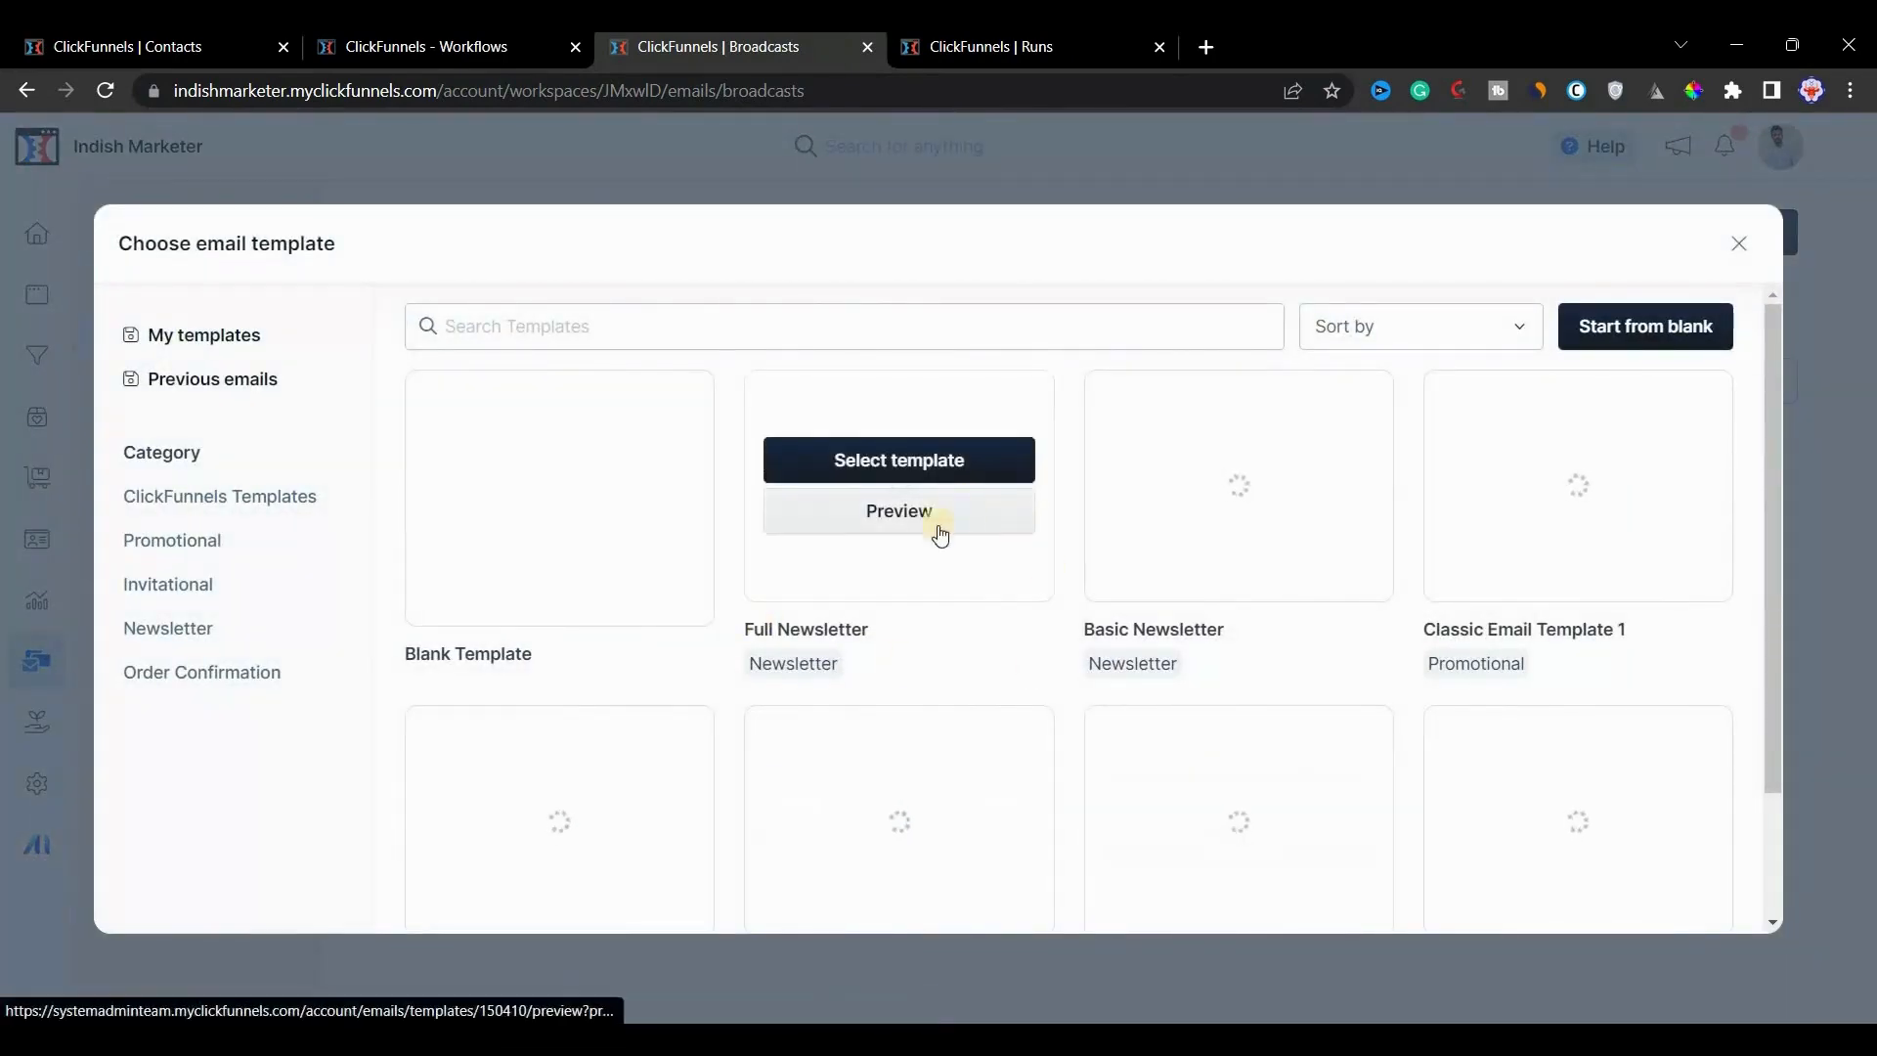
pyautogui.click(900, 464)
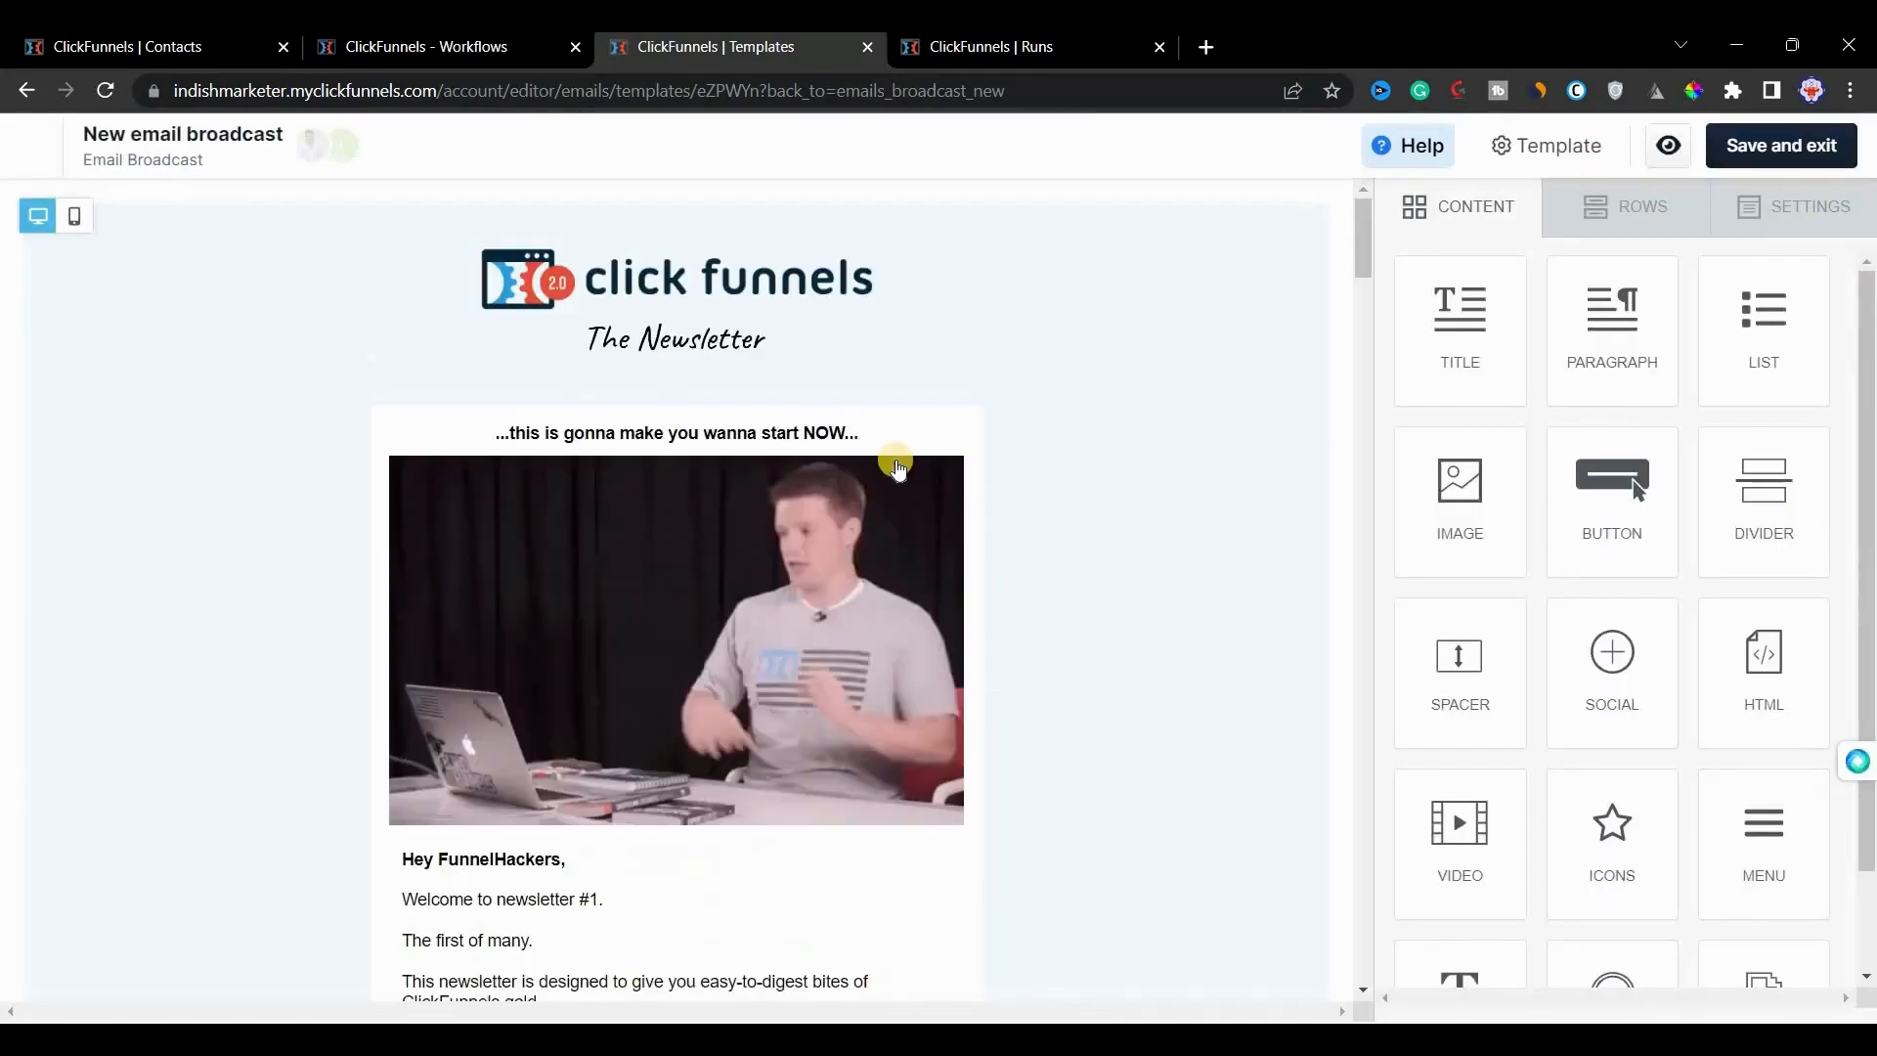
pyautogui.click(1738, 149)
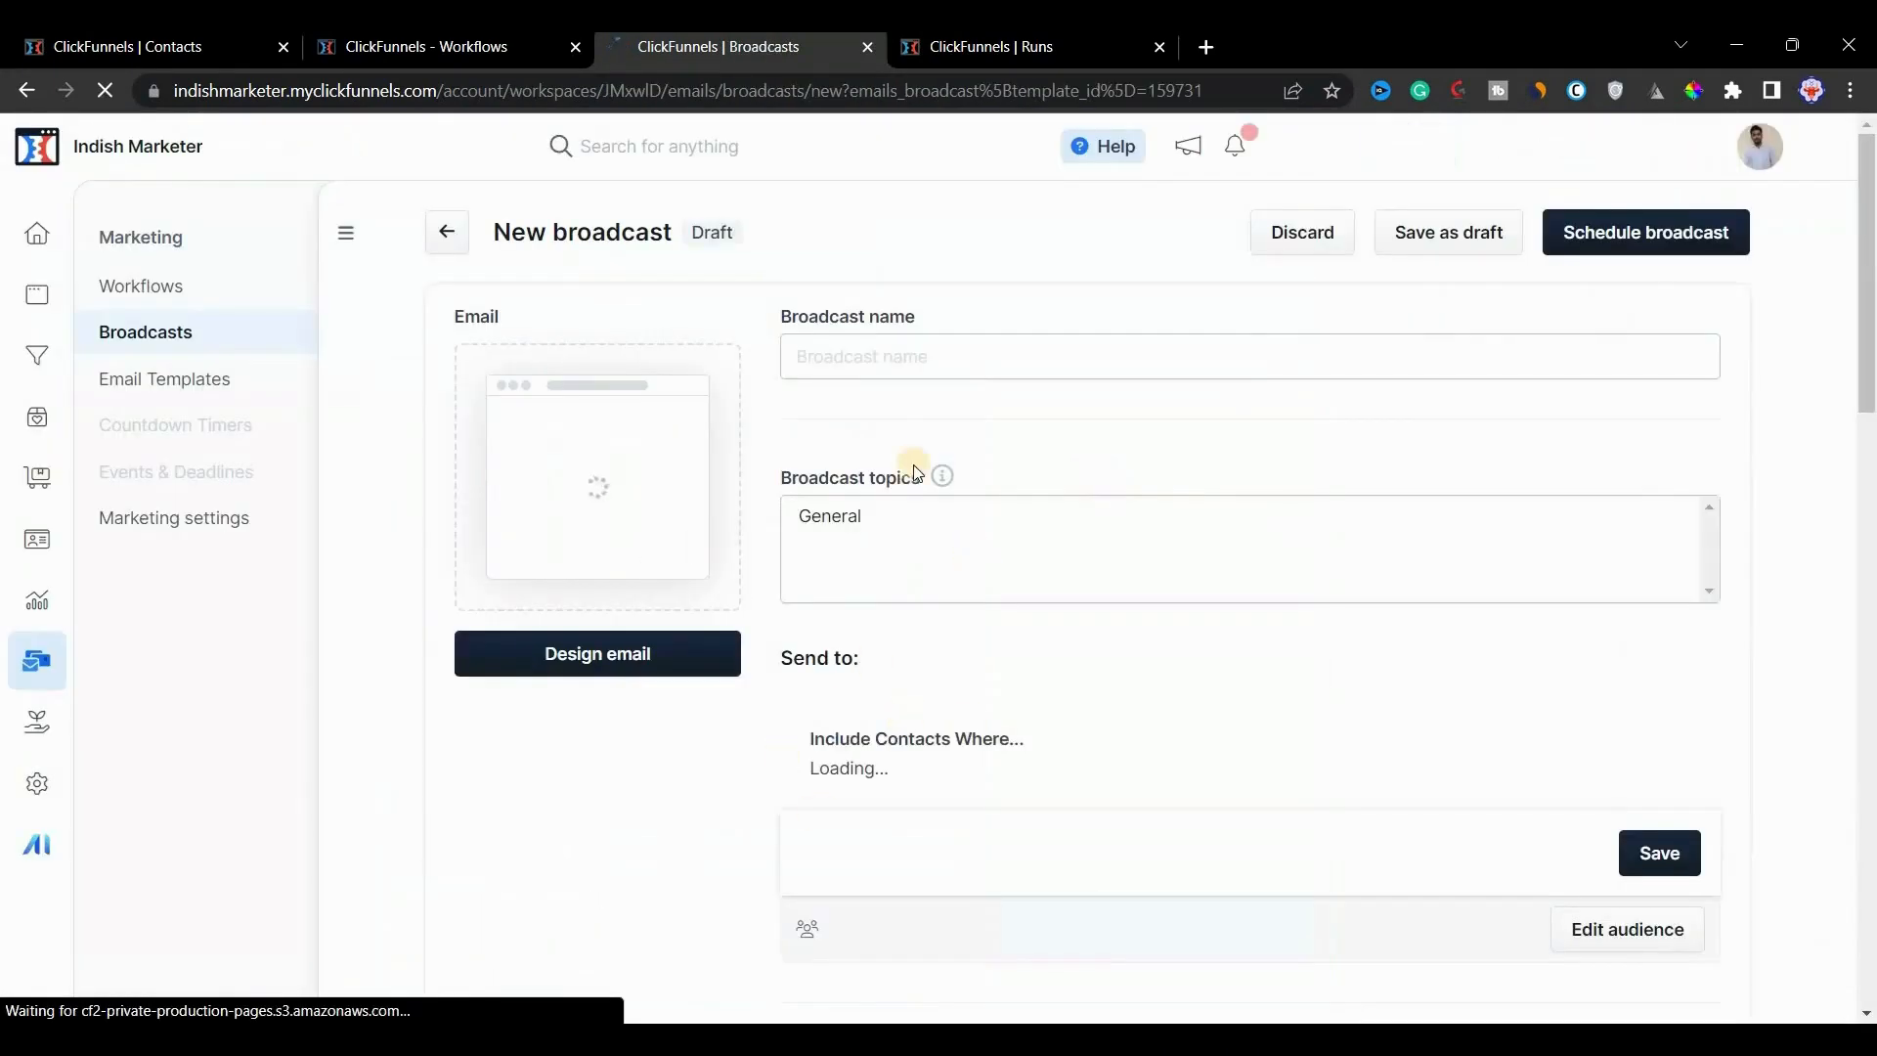
# Step: Set the broadcast topic to General and review the form showing 2 recipients
pyautogui.click(900, 363)
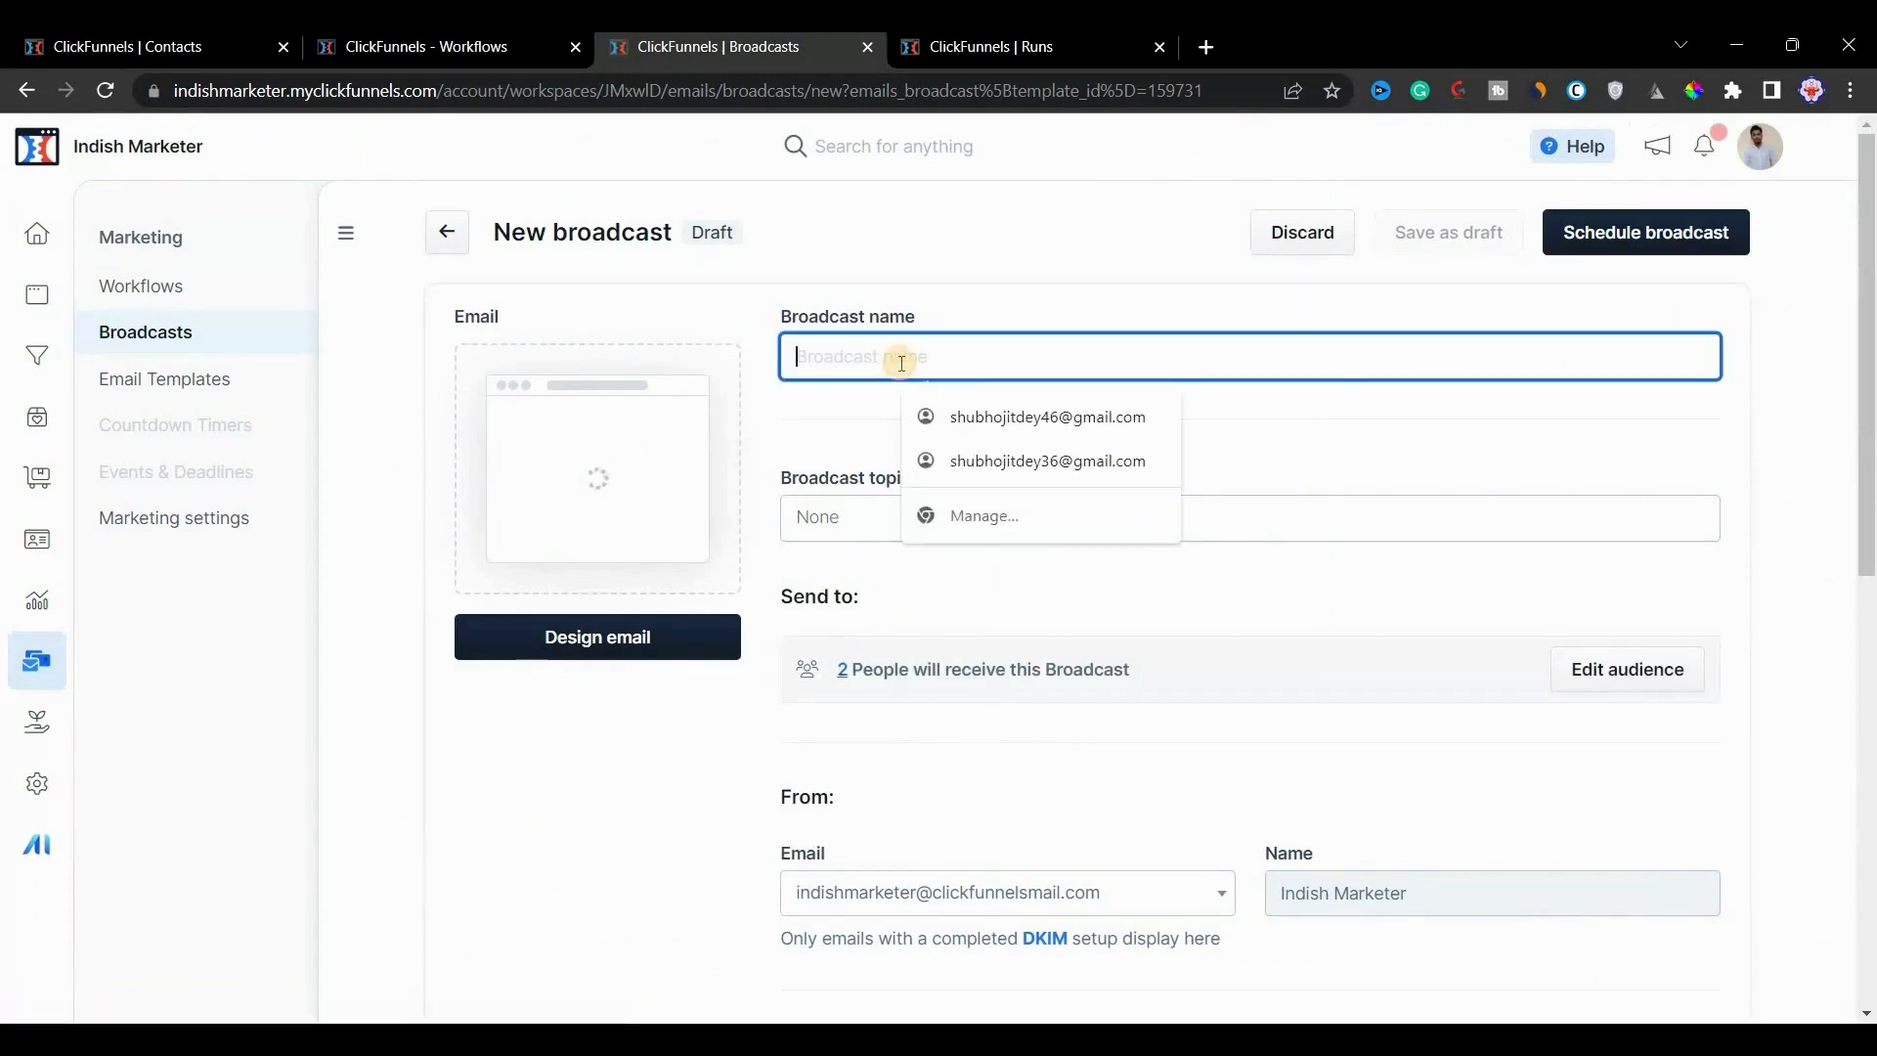
pyautogui.click(1007, 517)
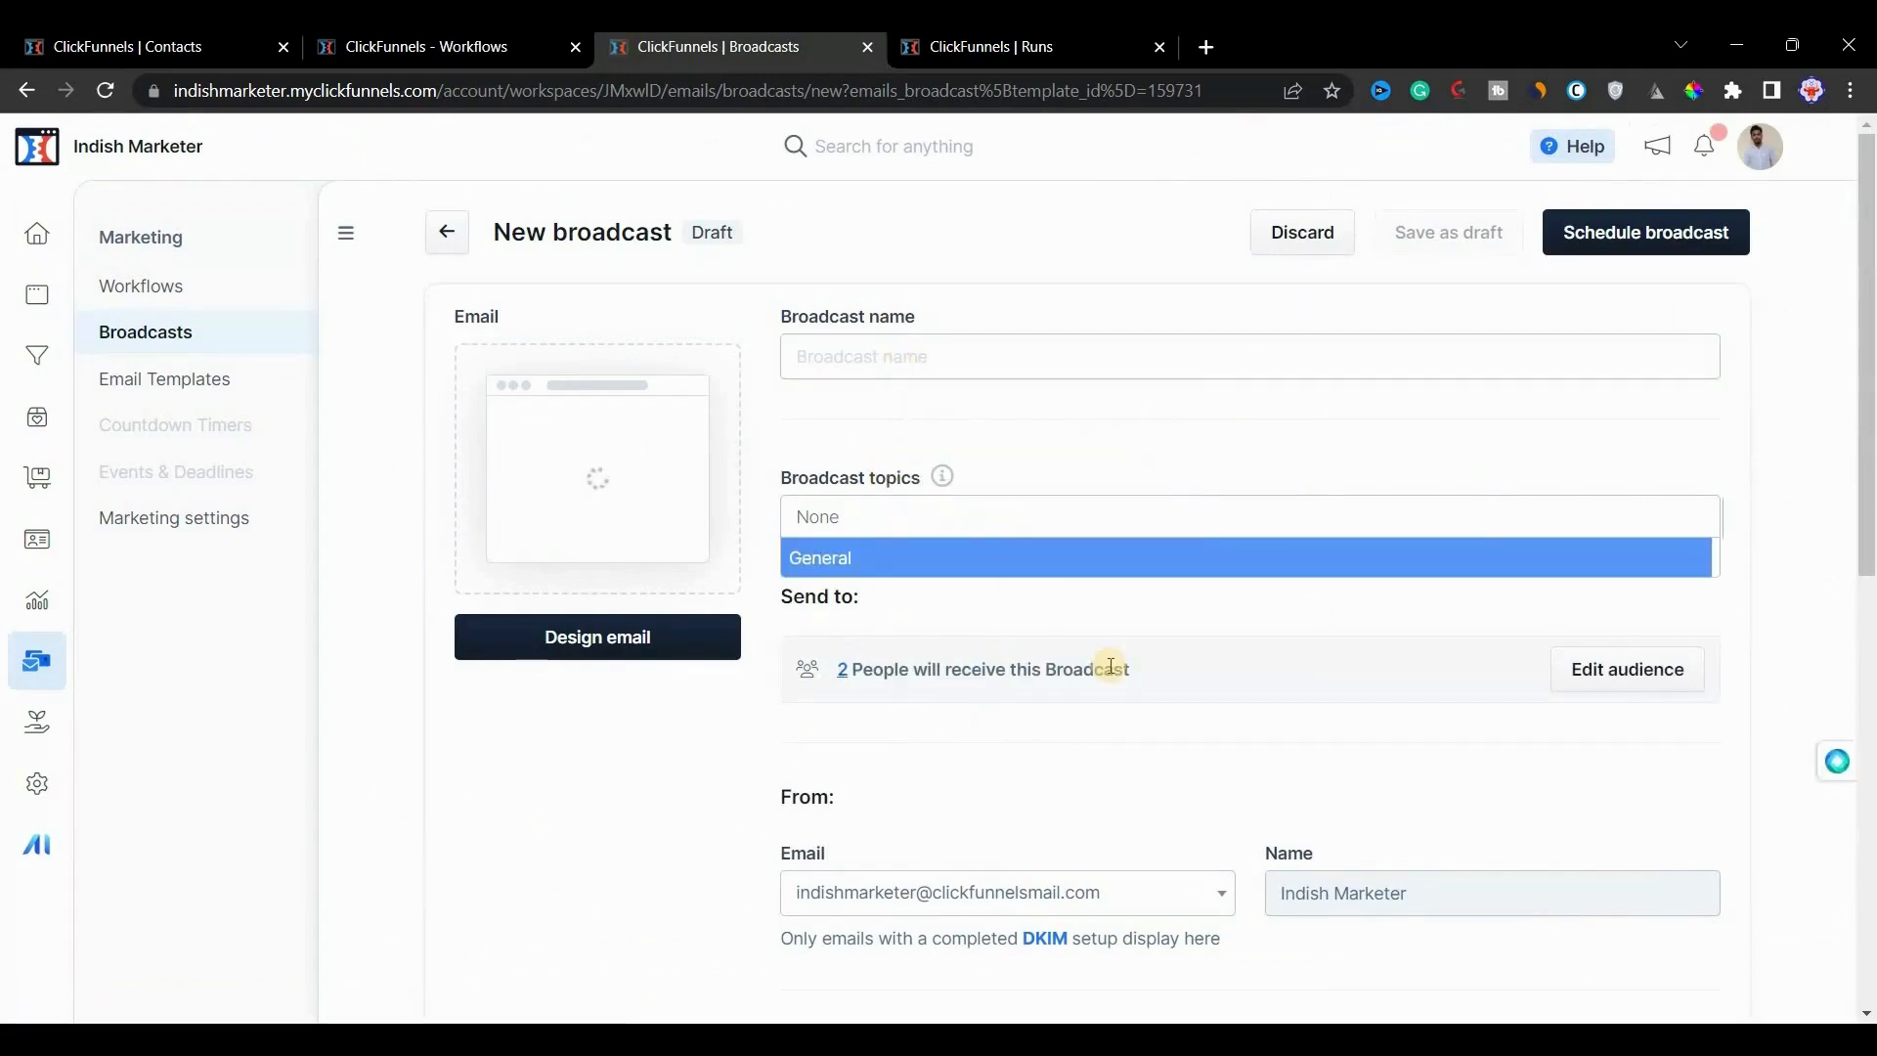
pyautogui.click(943, 572)
pyautogui.scroll(-3, 1156, 699)
pyautogui.scroll(-2, 1153, 697)
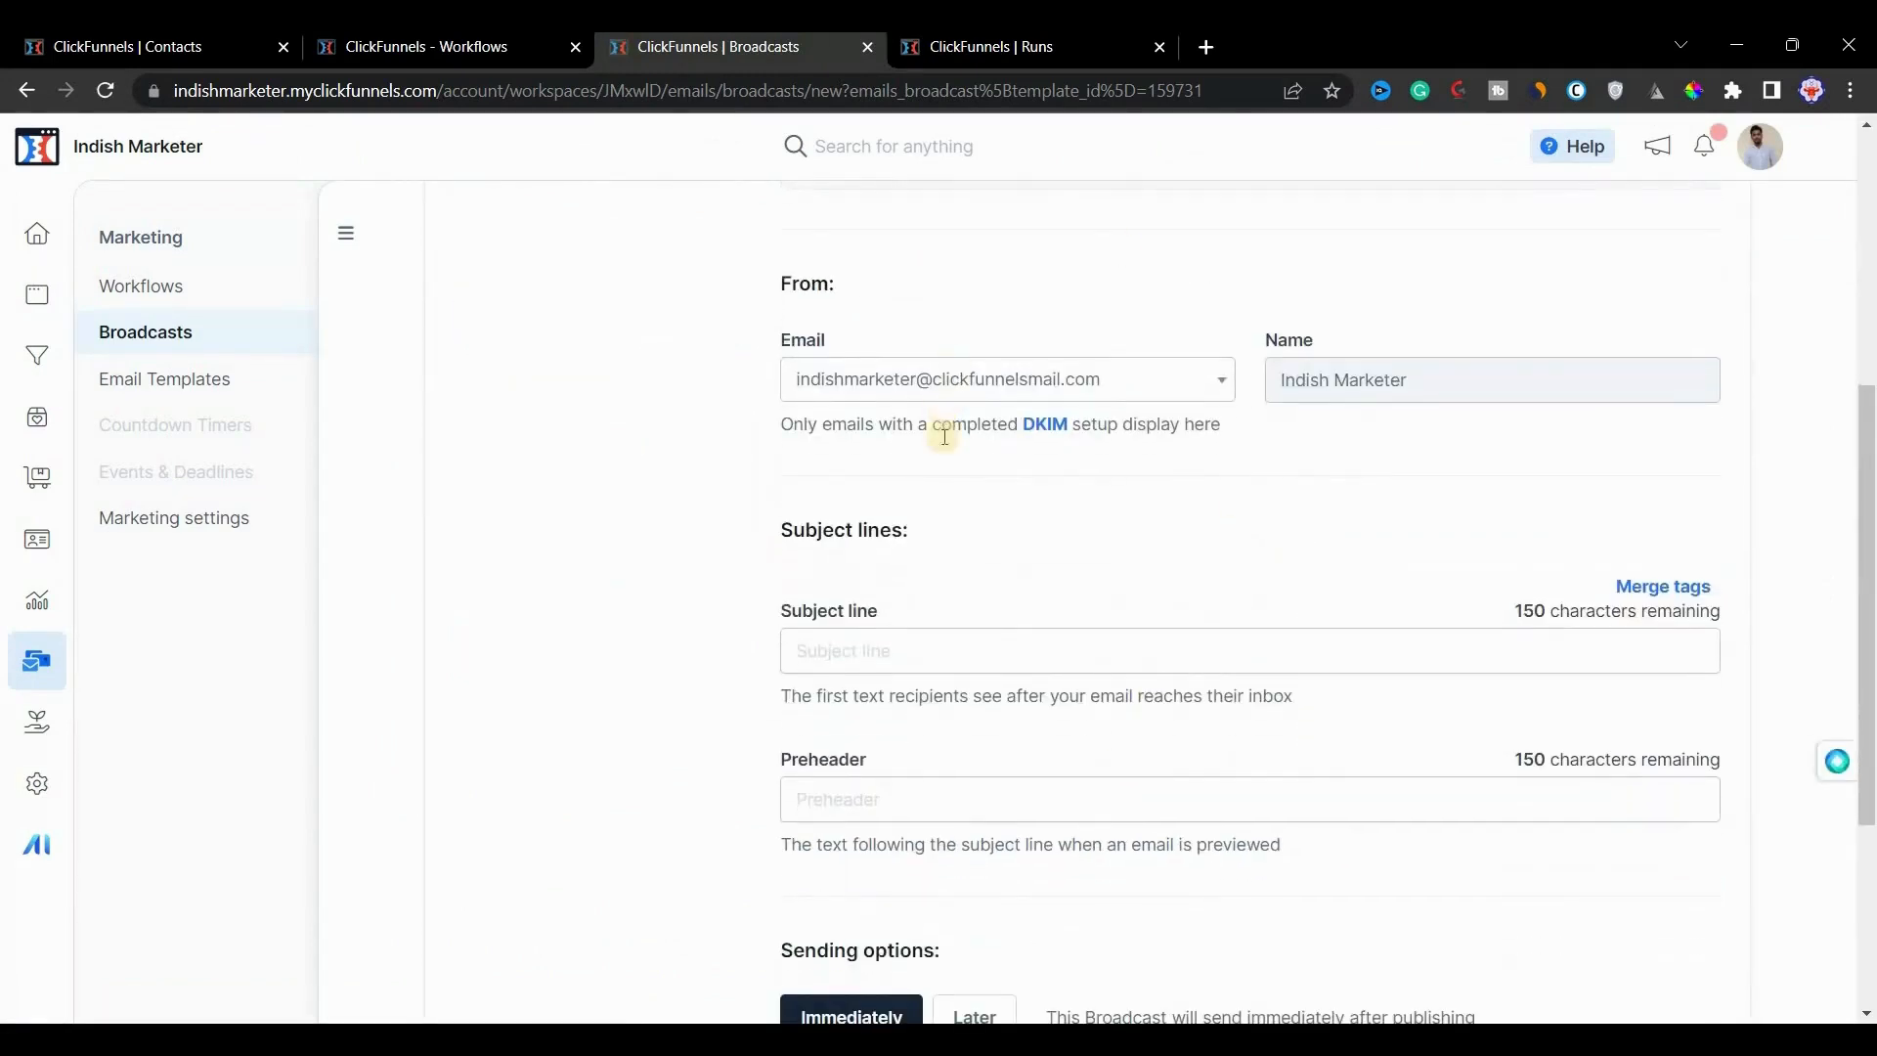
pyautogui.scroll(-2, 829, 536)
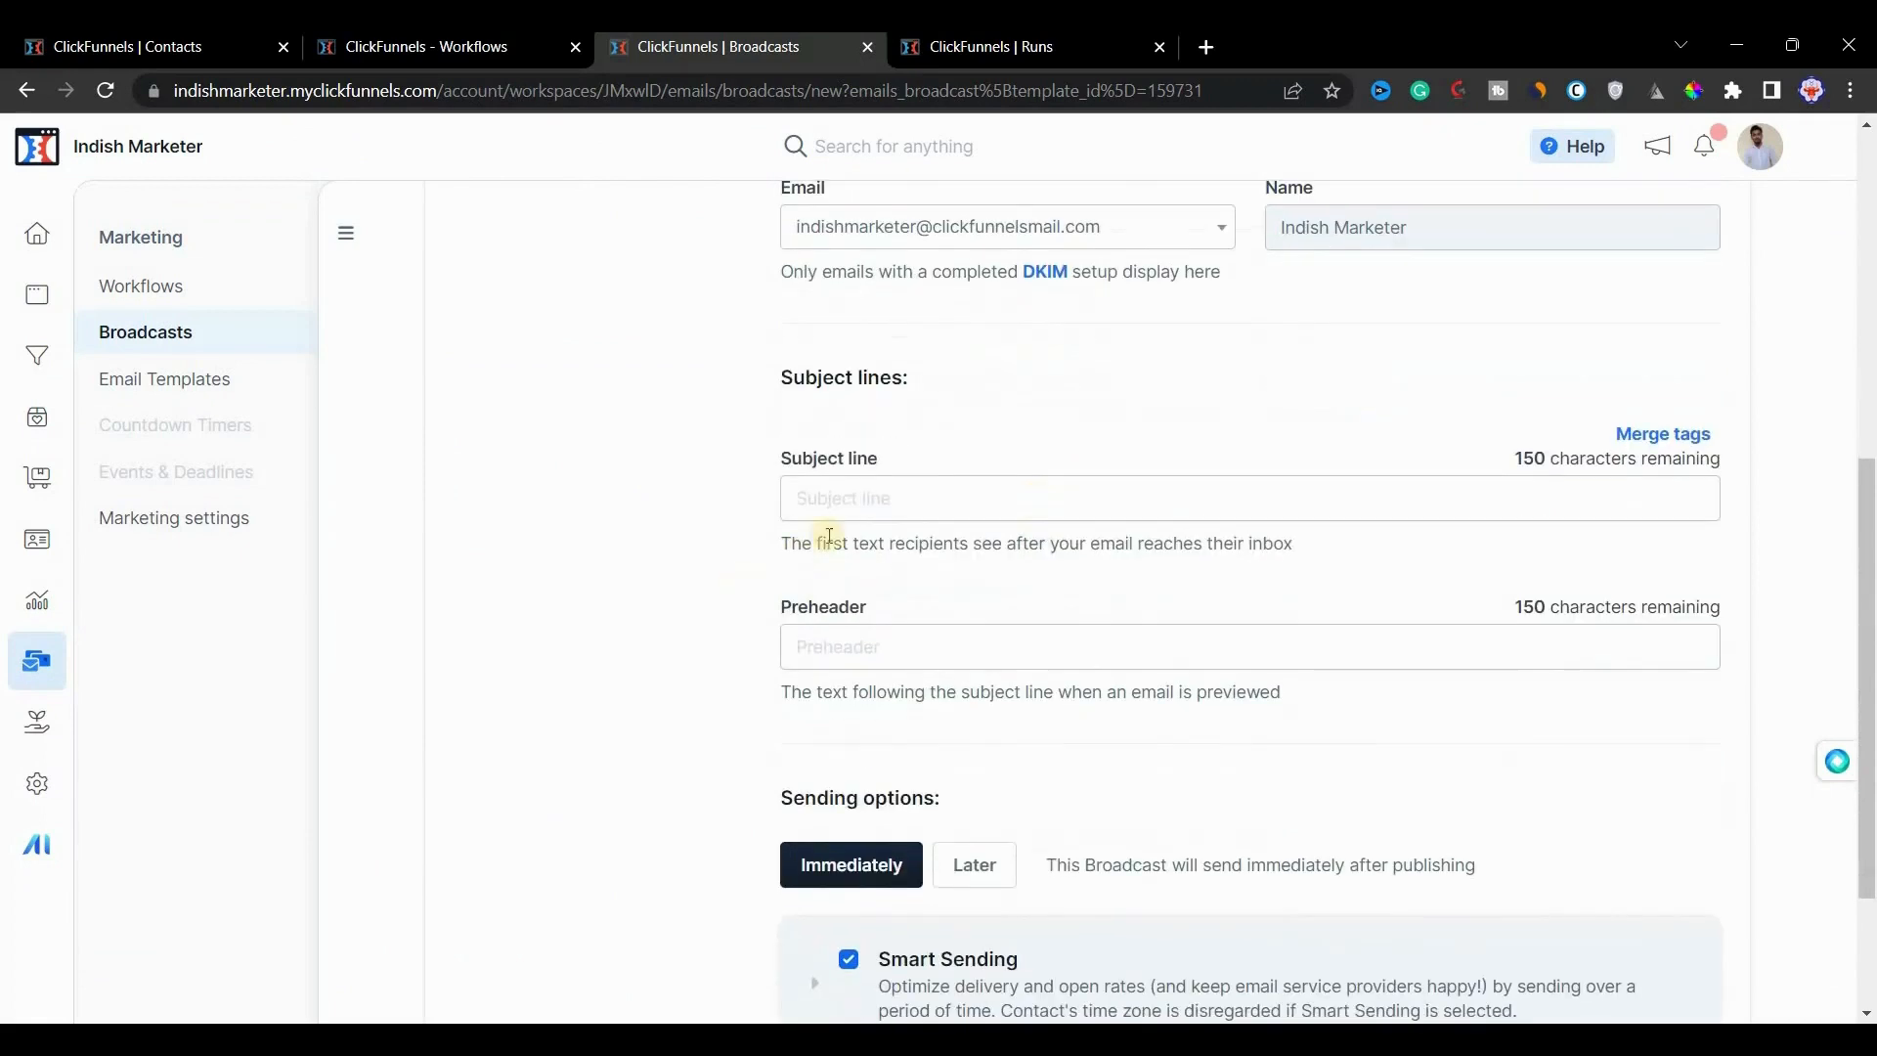
pyautogui.click(813, 498)
pyautogui.scroll(-2, 1260, 832)
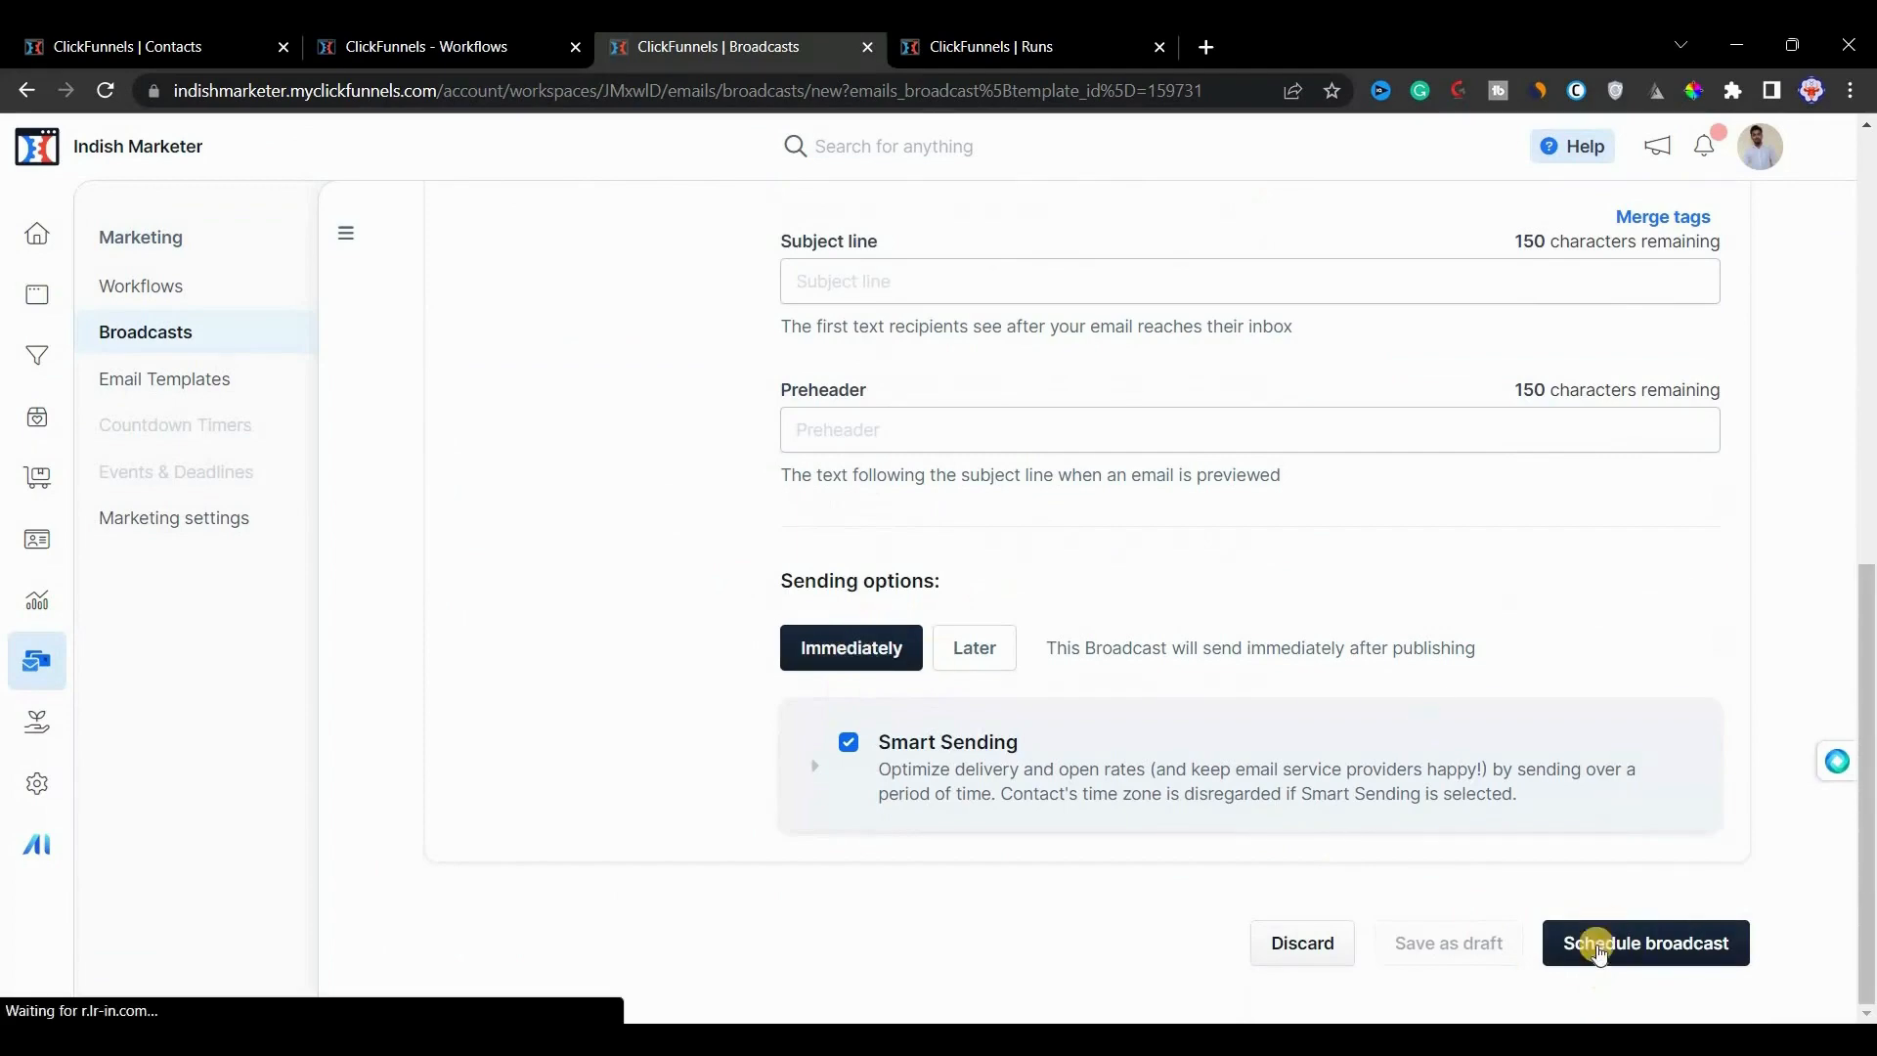
pyautogui.scroll(7, 1379, 649)
pyautogui.scroll(2, 1006, 450)
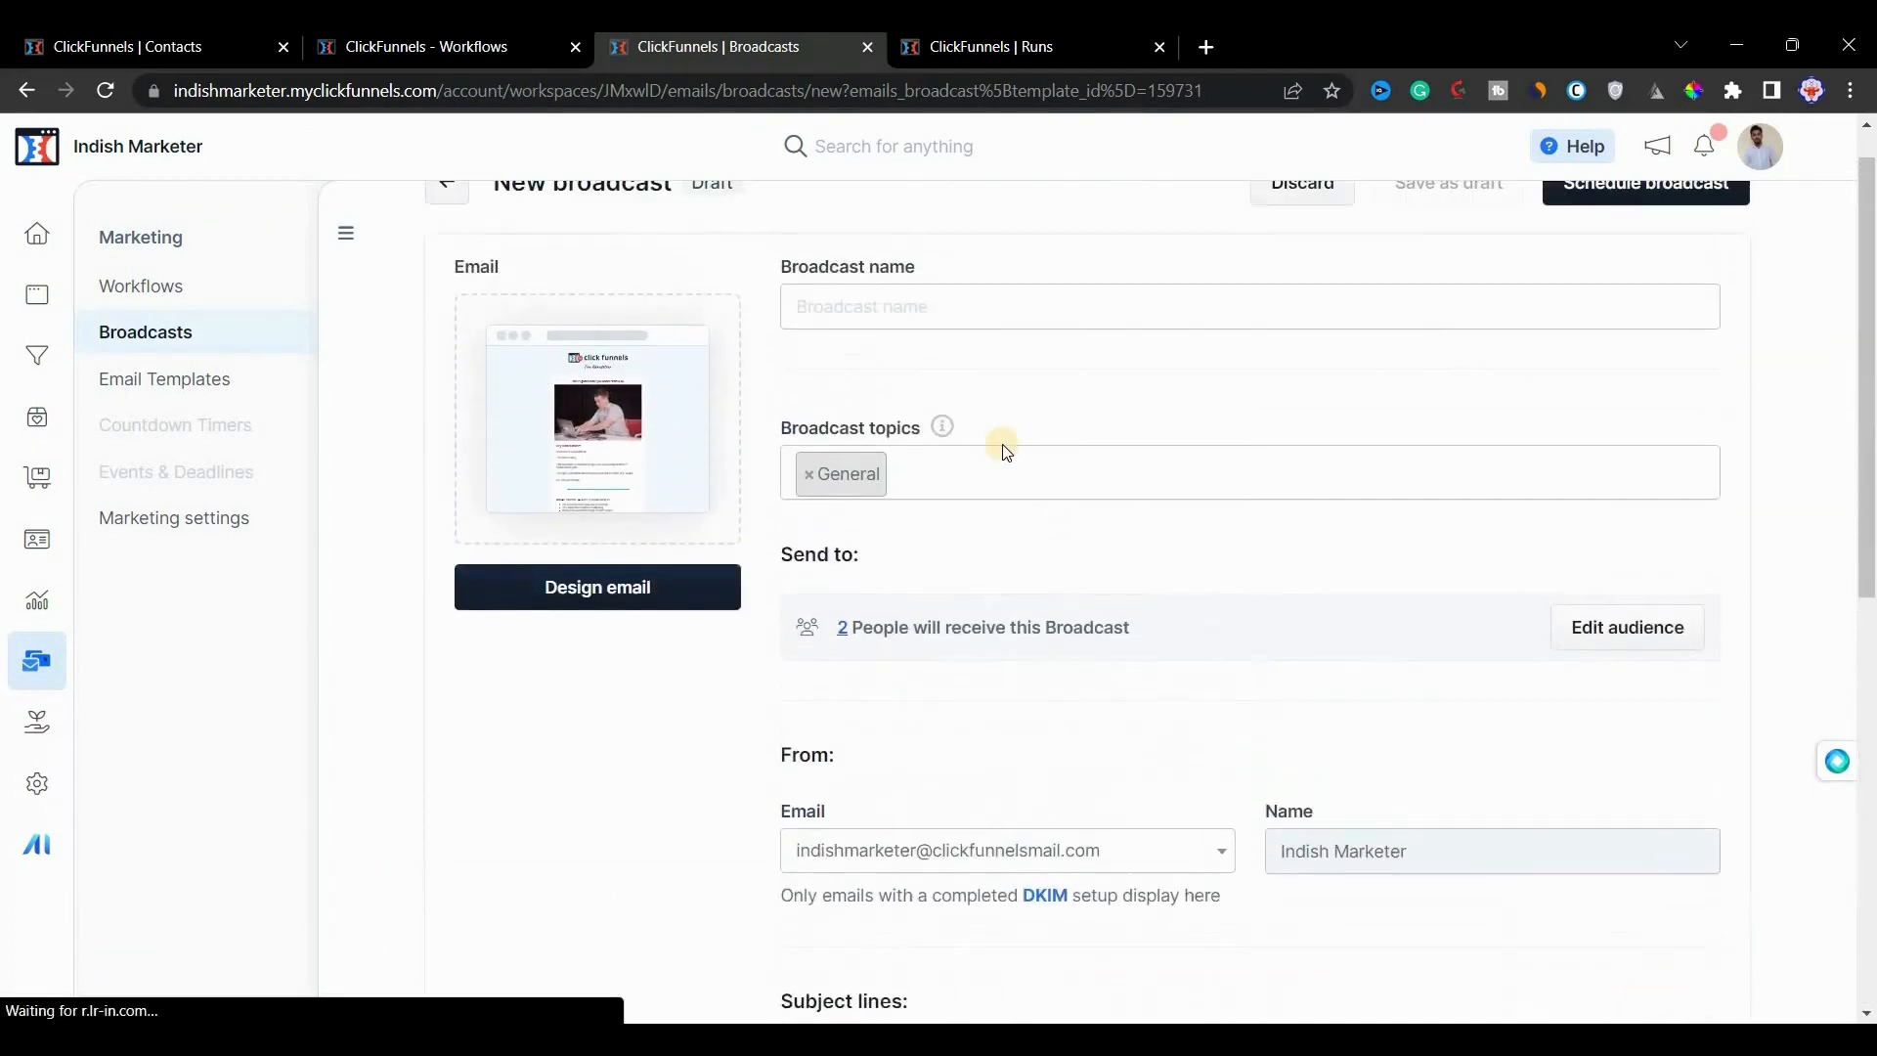
# Step: Review the Analytics Overview (2 opt-ins, 15 pageviews), then view the Reporting list
pyautogui.click(168, 306)
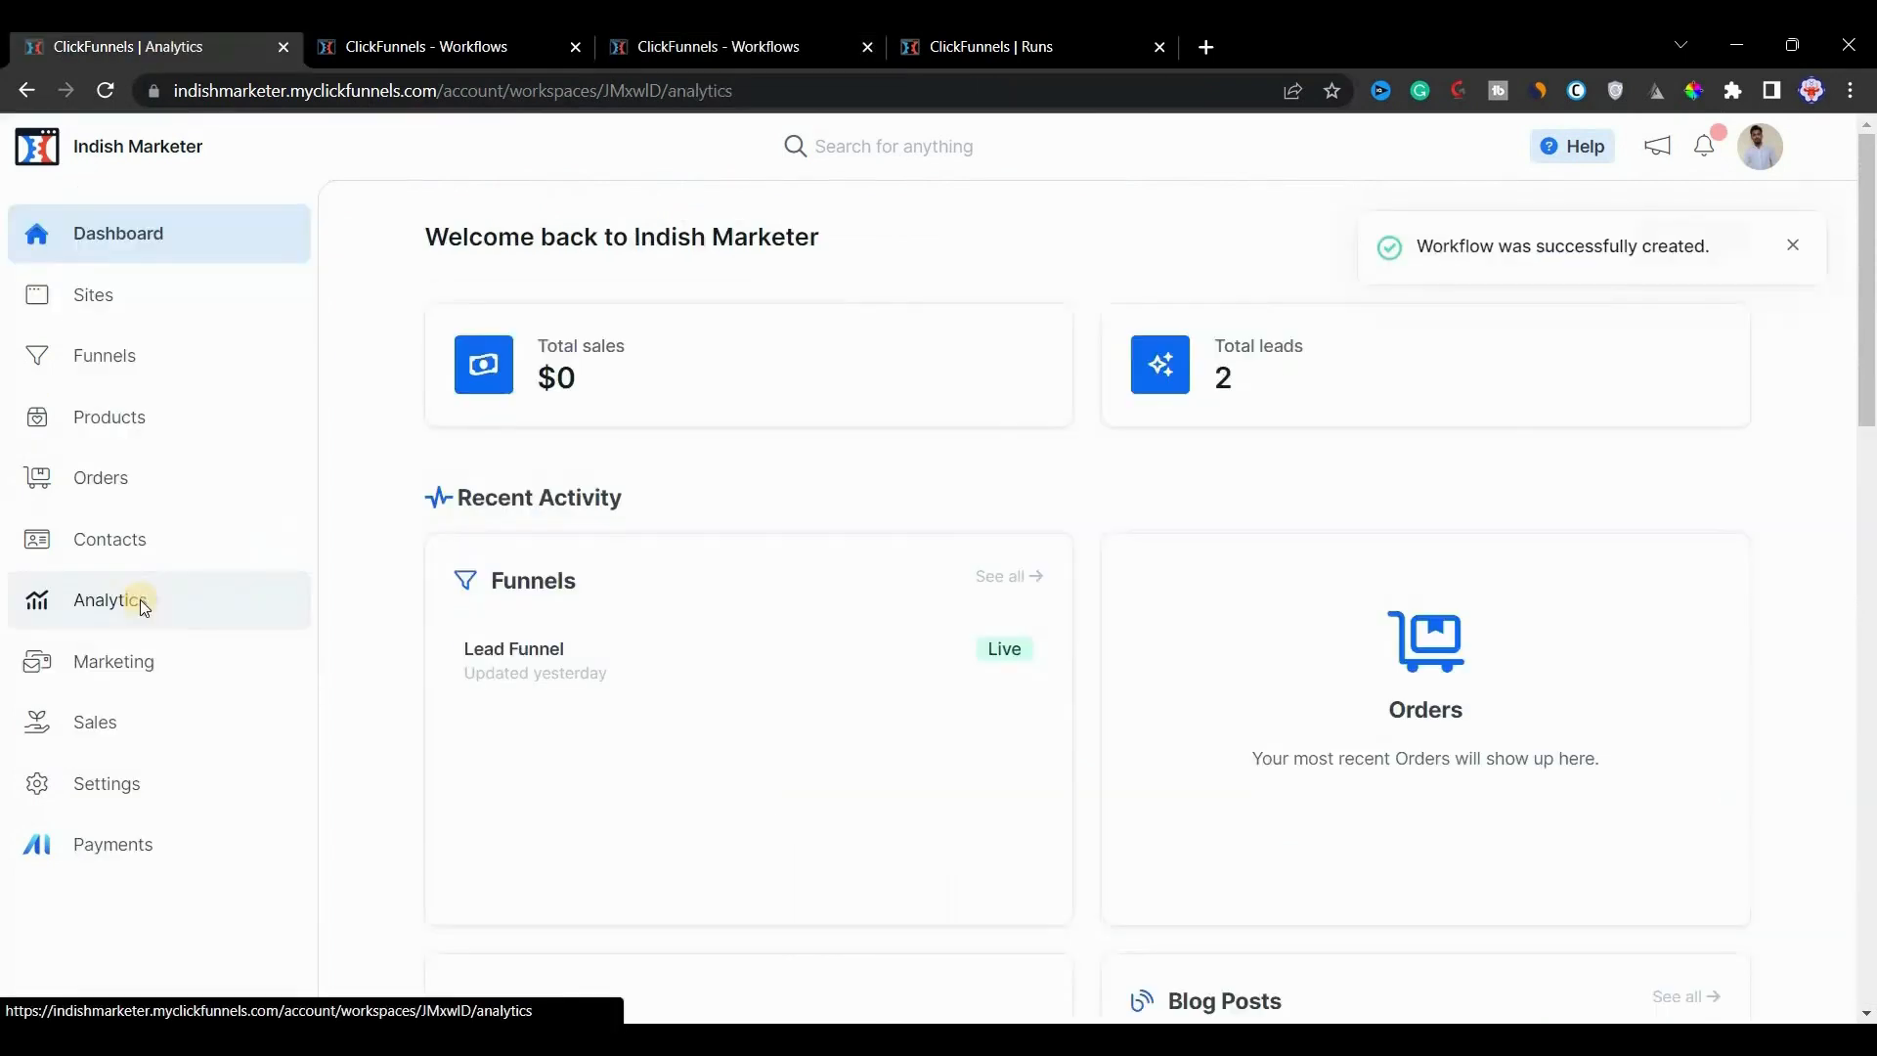
pyautogui.click(136, 601)
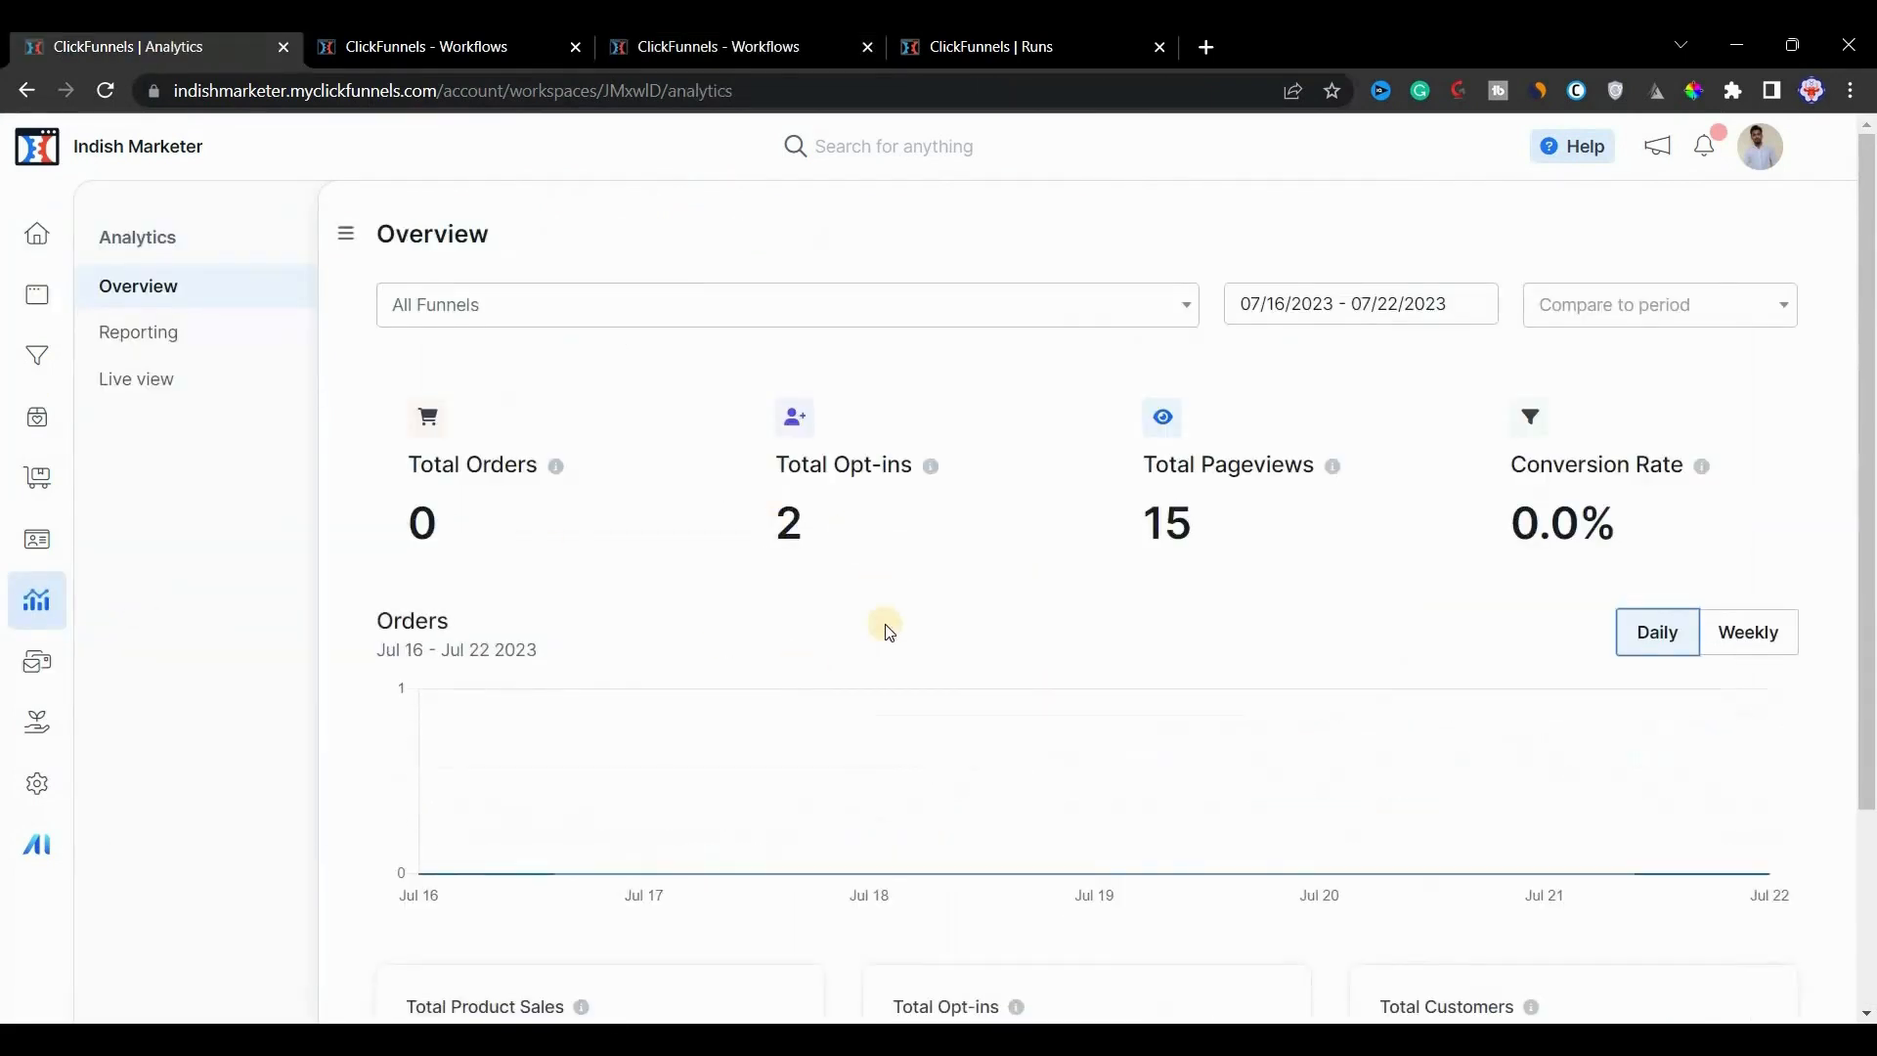
pyautogui.scroll(-1, 888, 630)
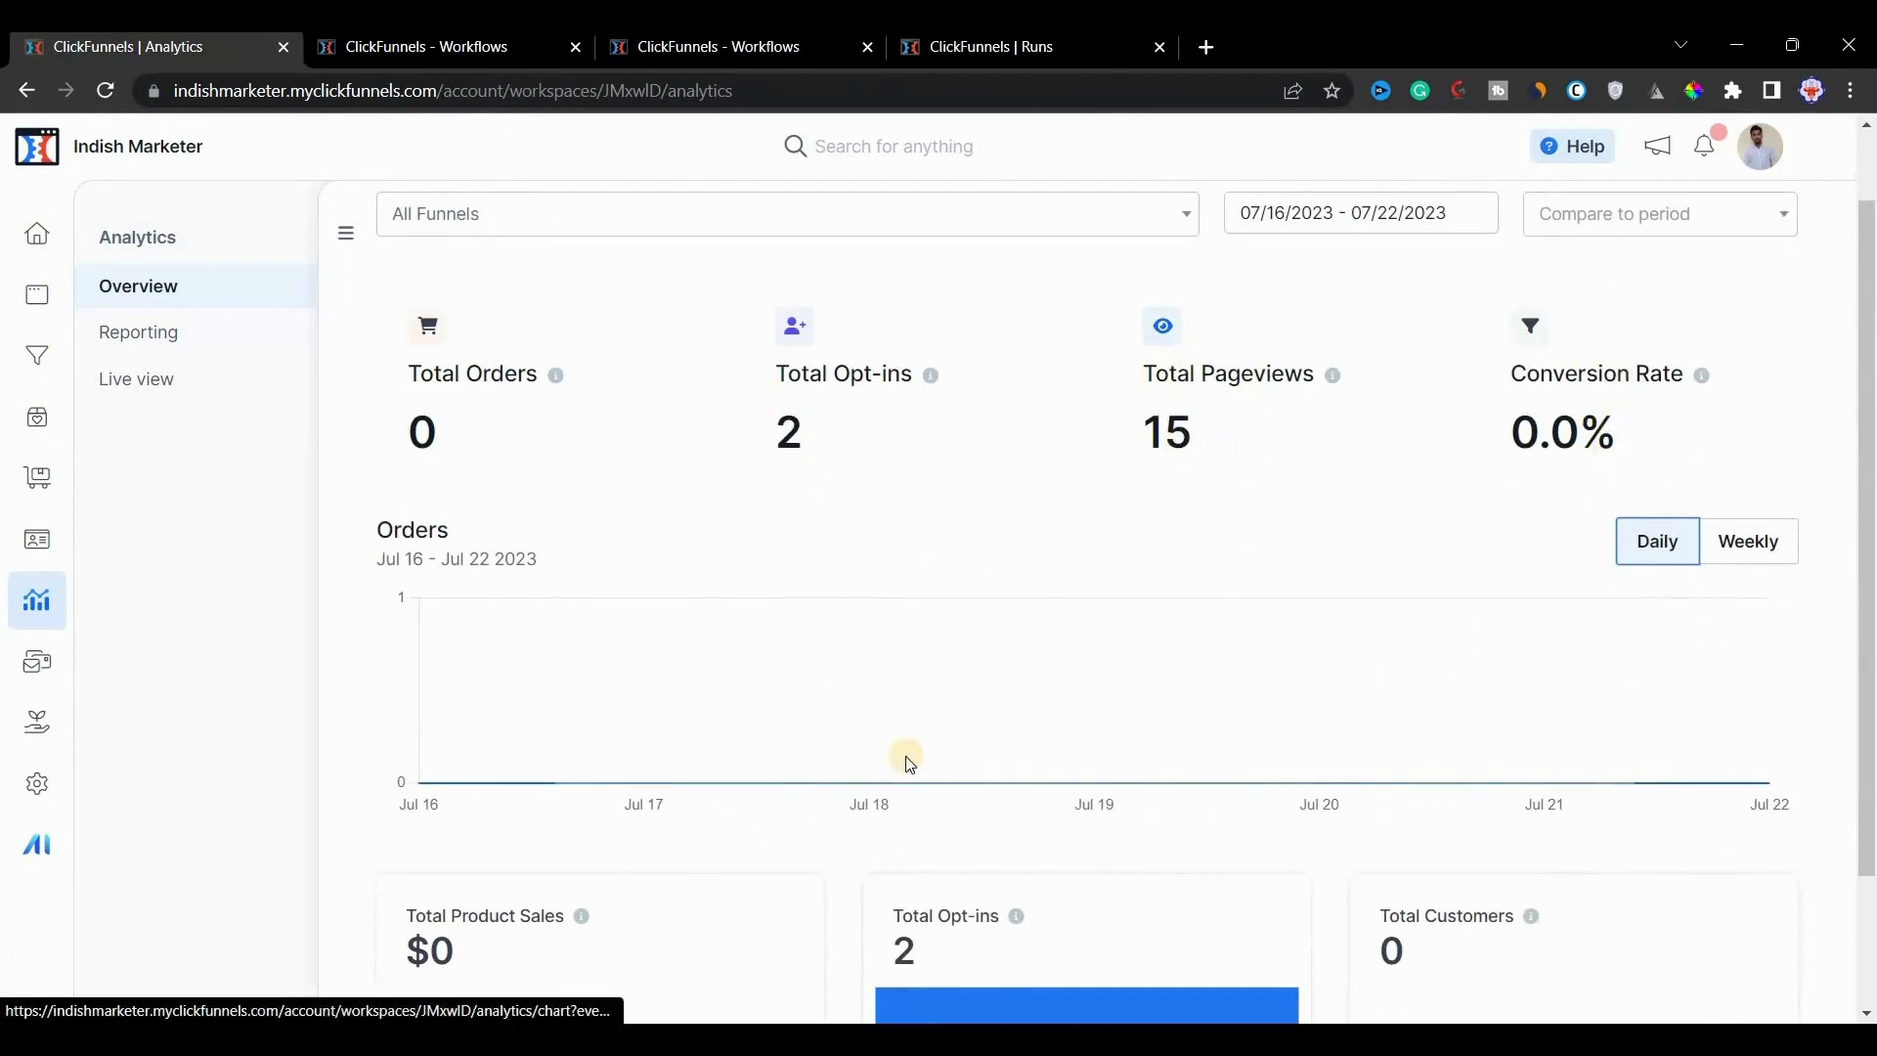
pyautogui.scroll(-2, 958, 797)
pyautogui.scroll(3, 1007, 830)
pyautogui.scroll(-3, 1006, 830)
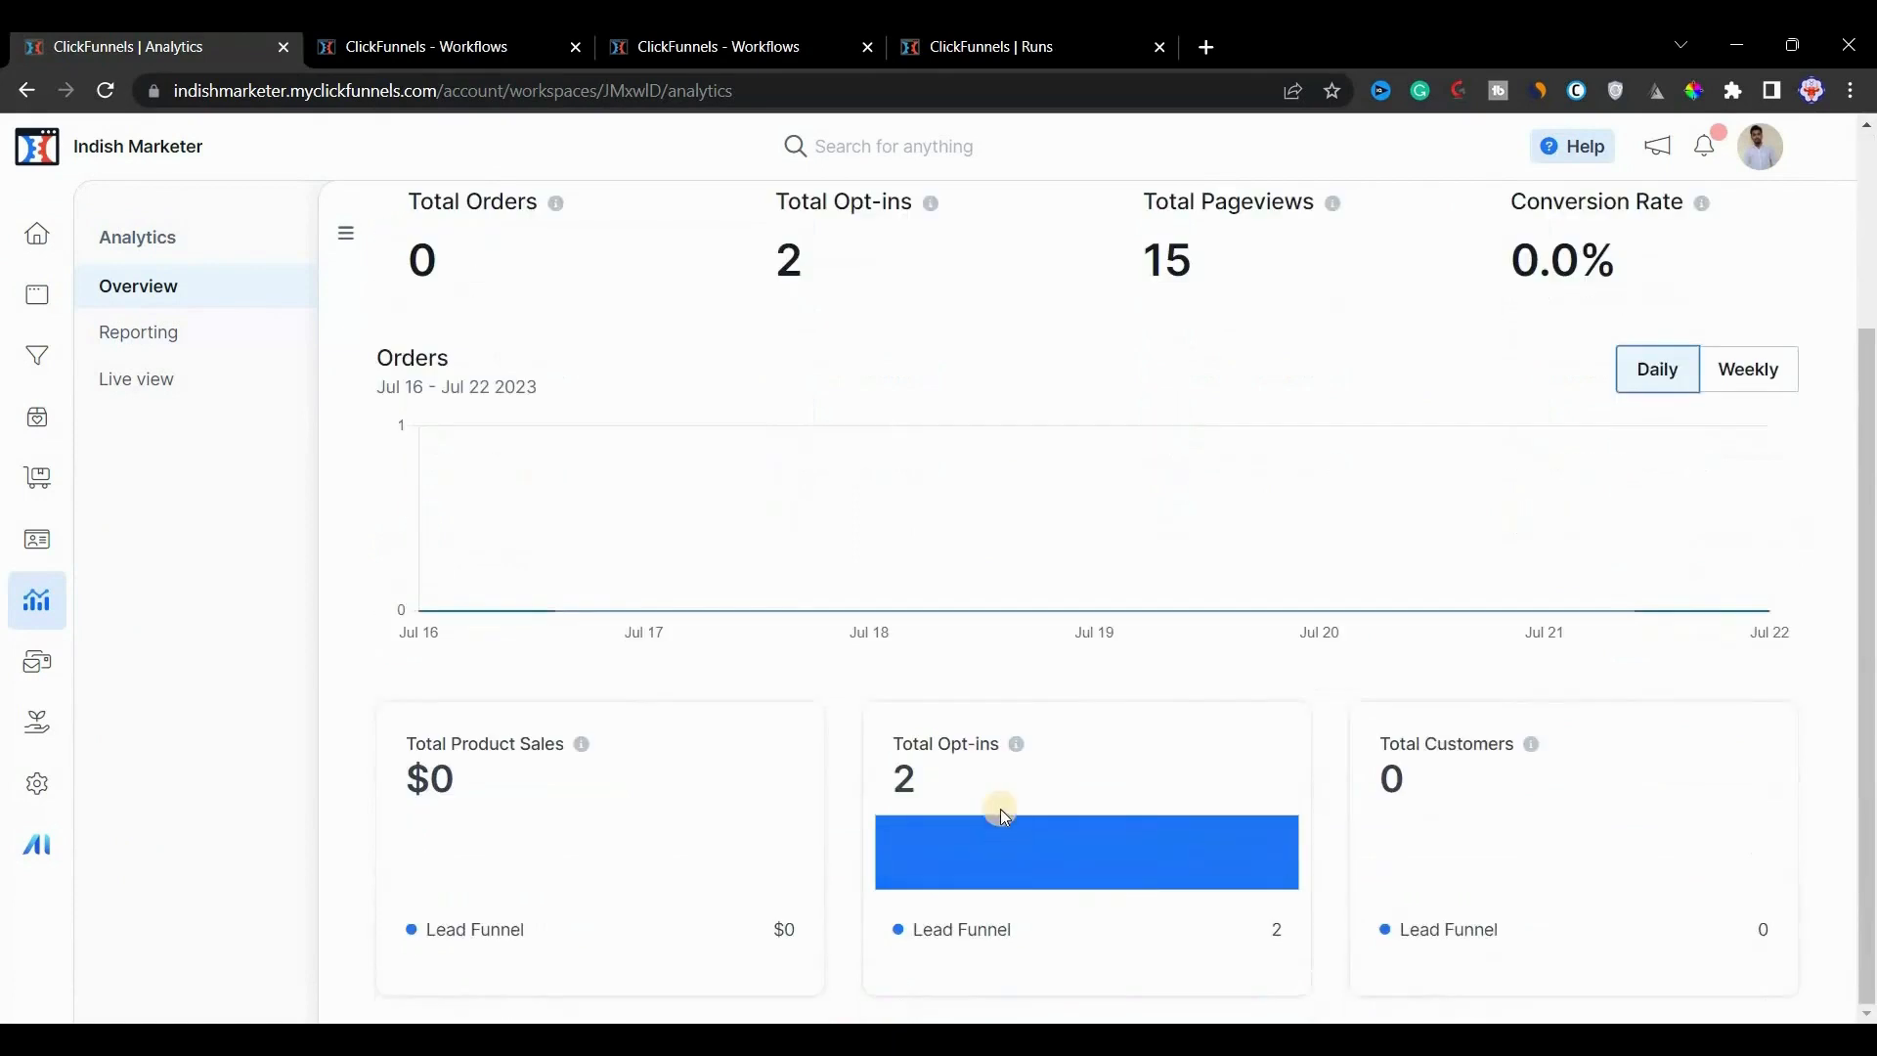
pyautogui.scroll(3, 682, 668)
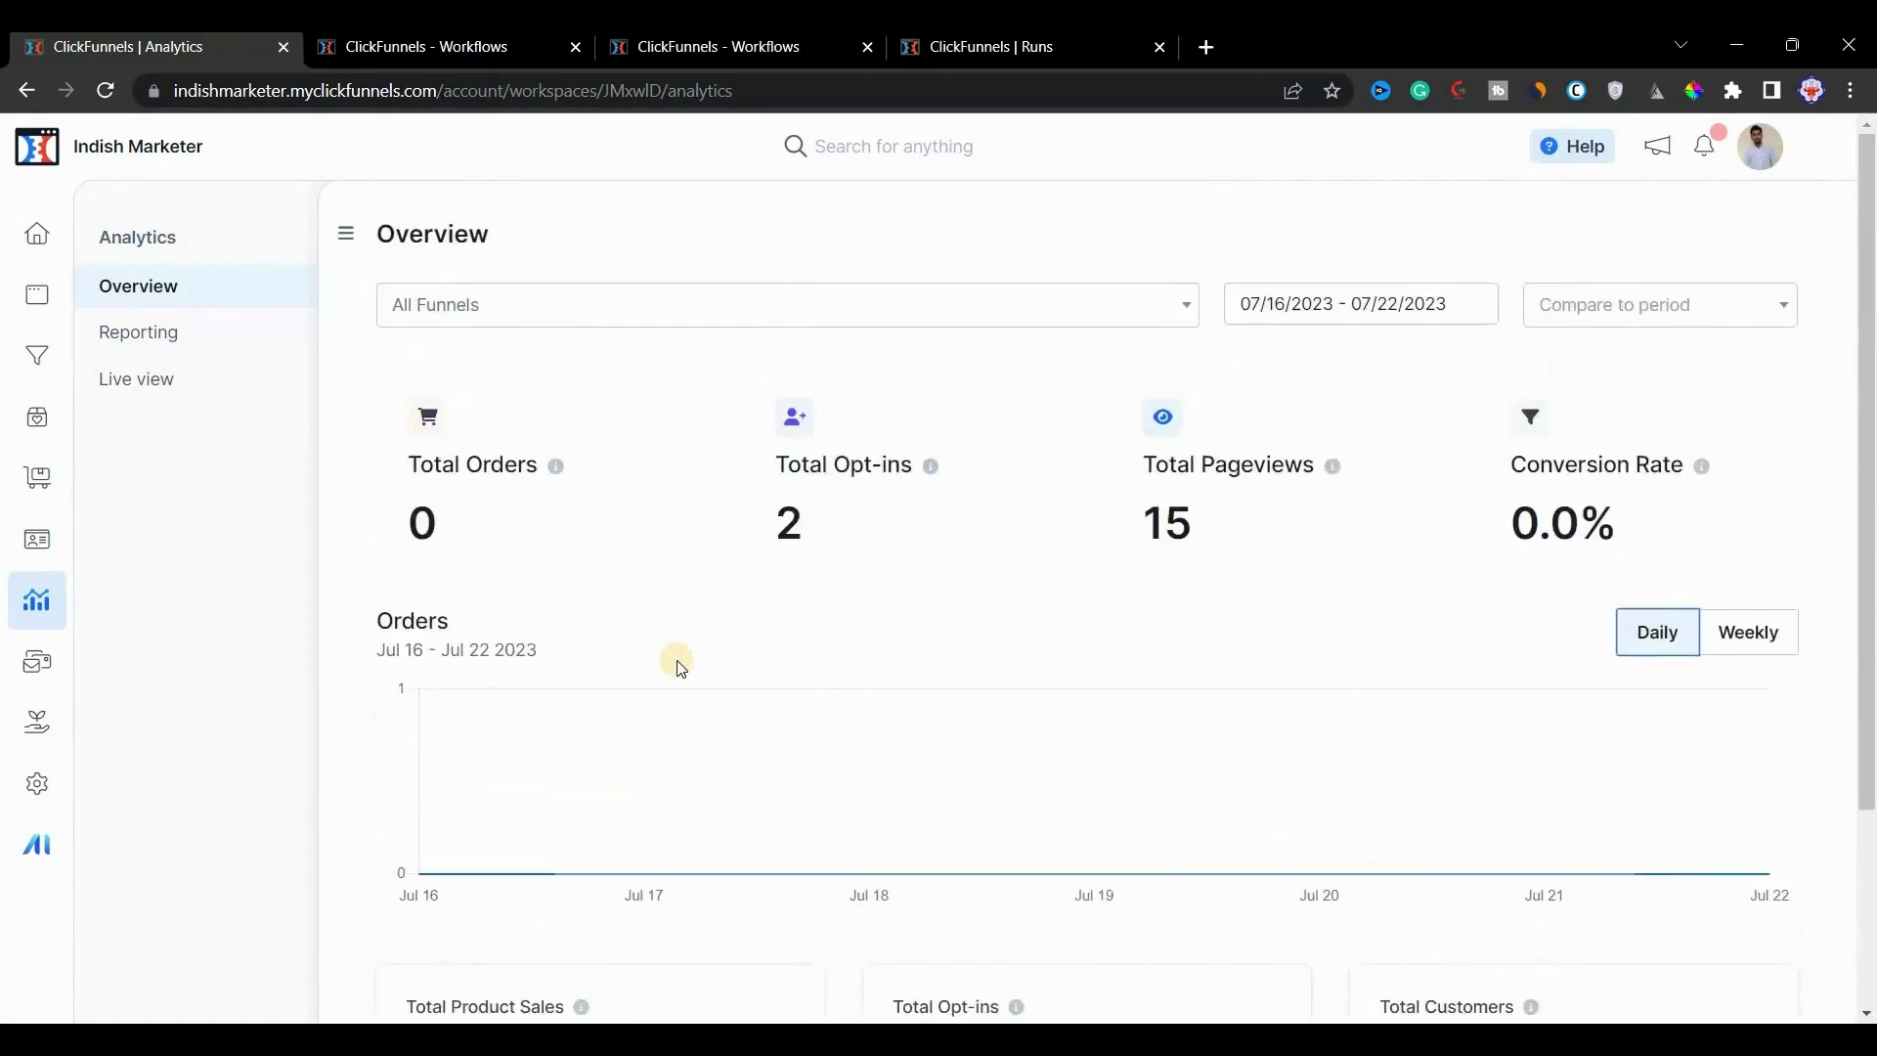
pyautogui.click(236, 354)
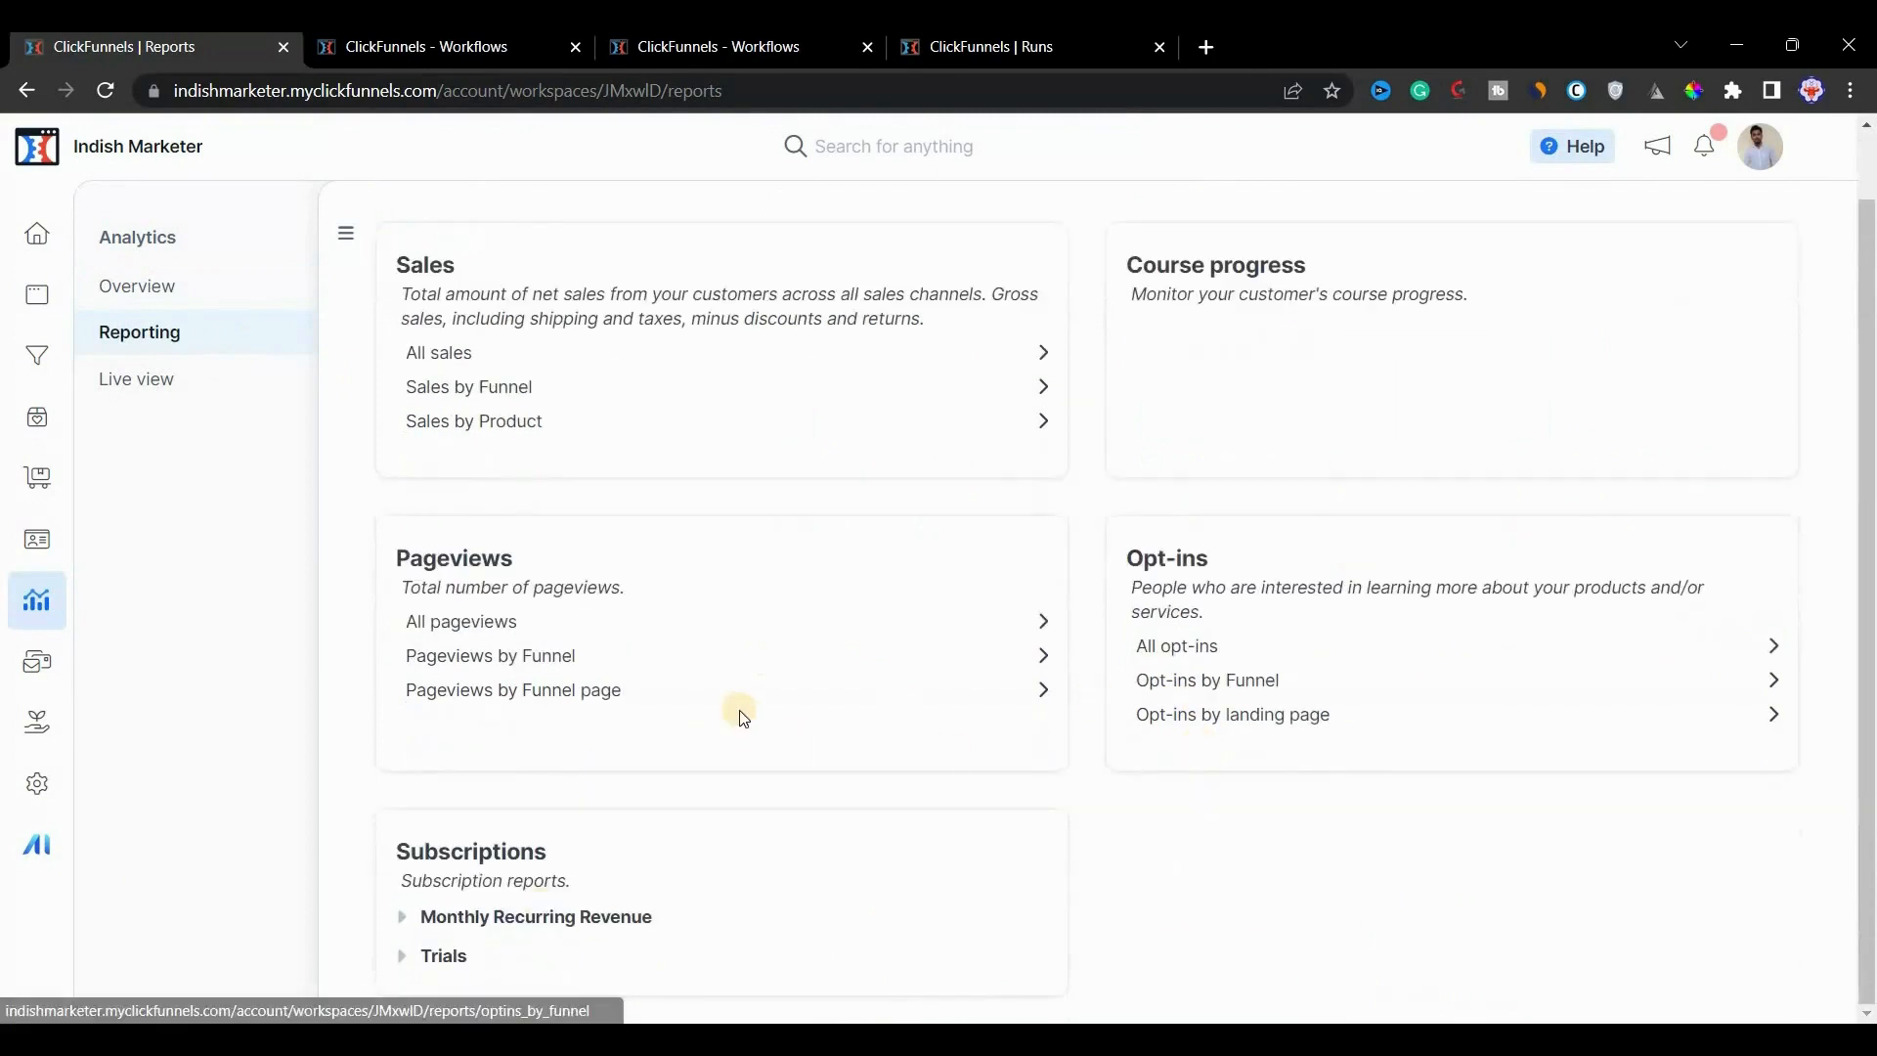
# Step: Review the Analytics Live View feed of Send Email Step Sent events, then open workspace settings
pyautogui.click(182, 383)
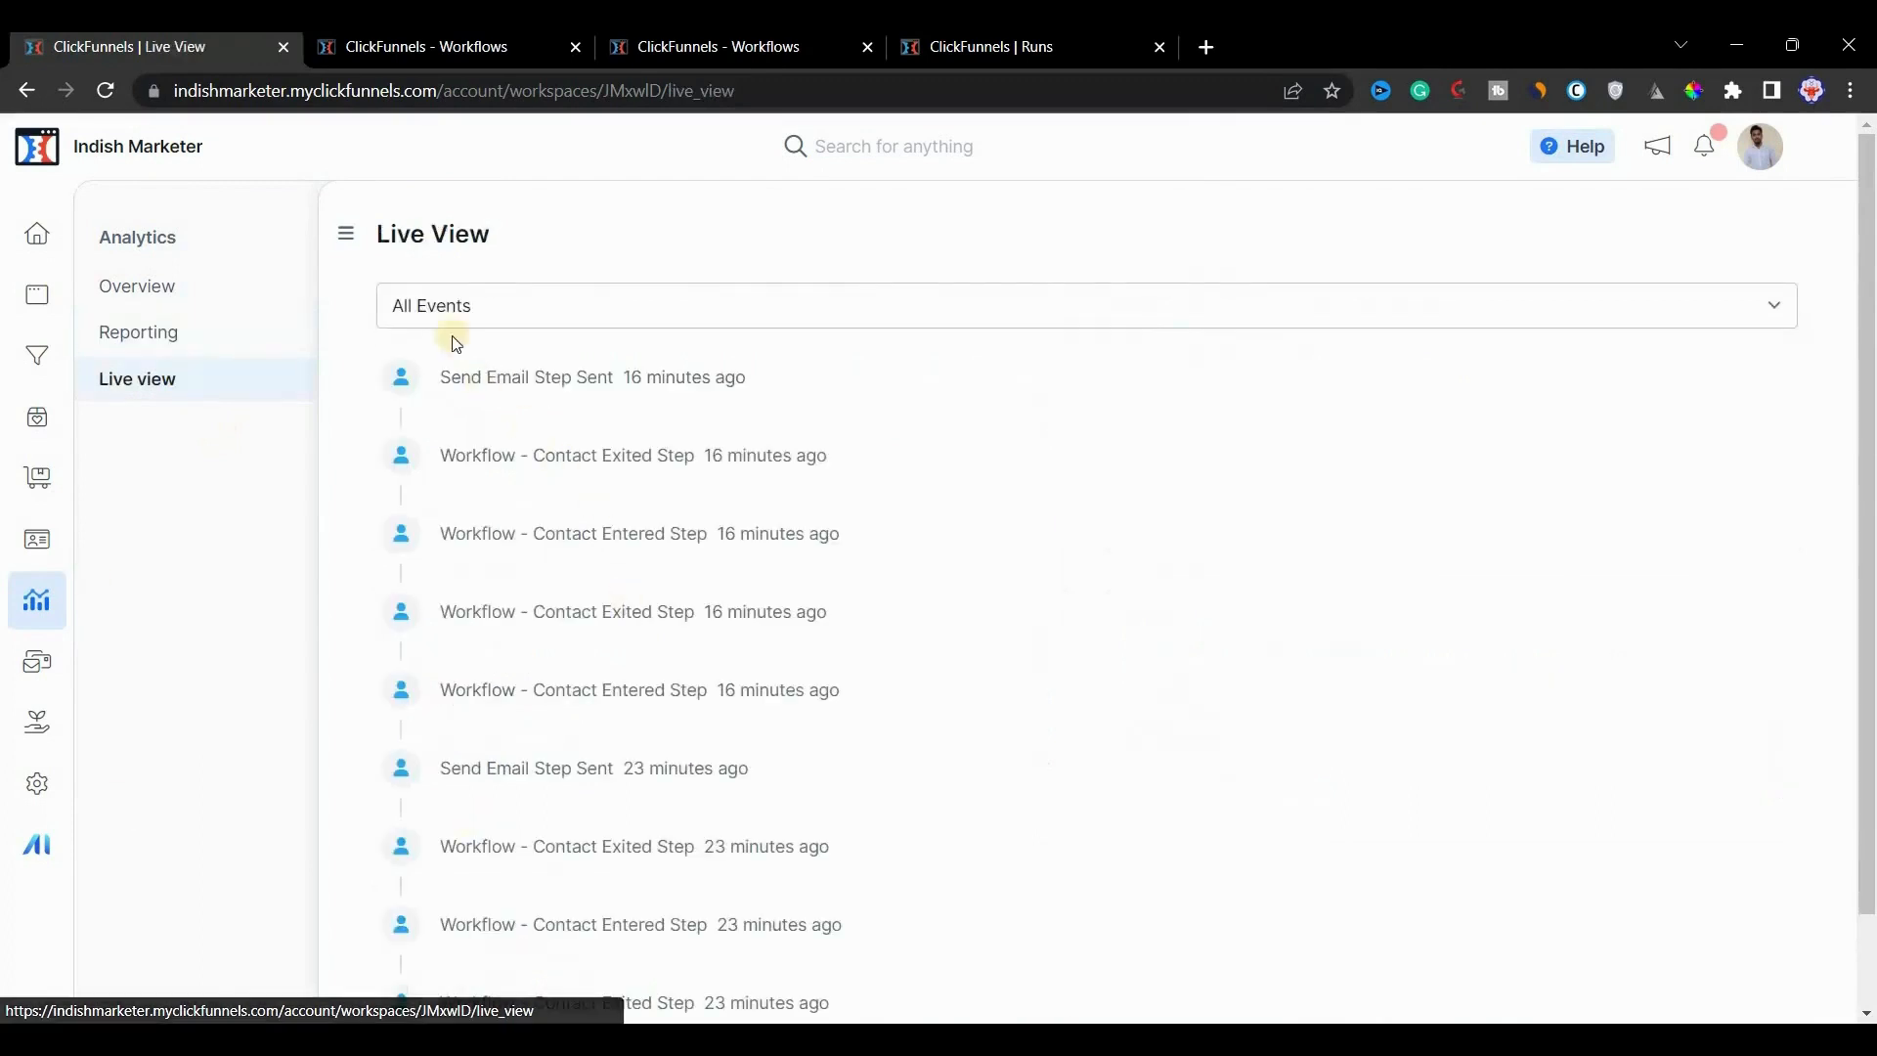
pyautogui.scroll(-1, 495, 729)
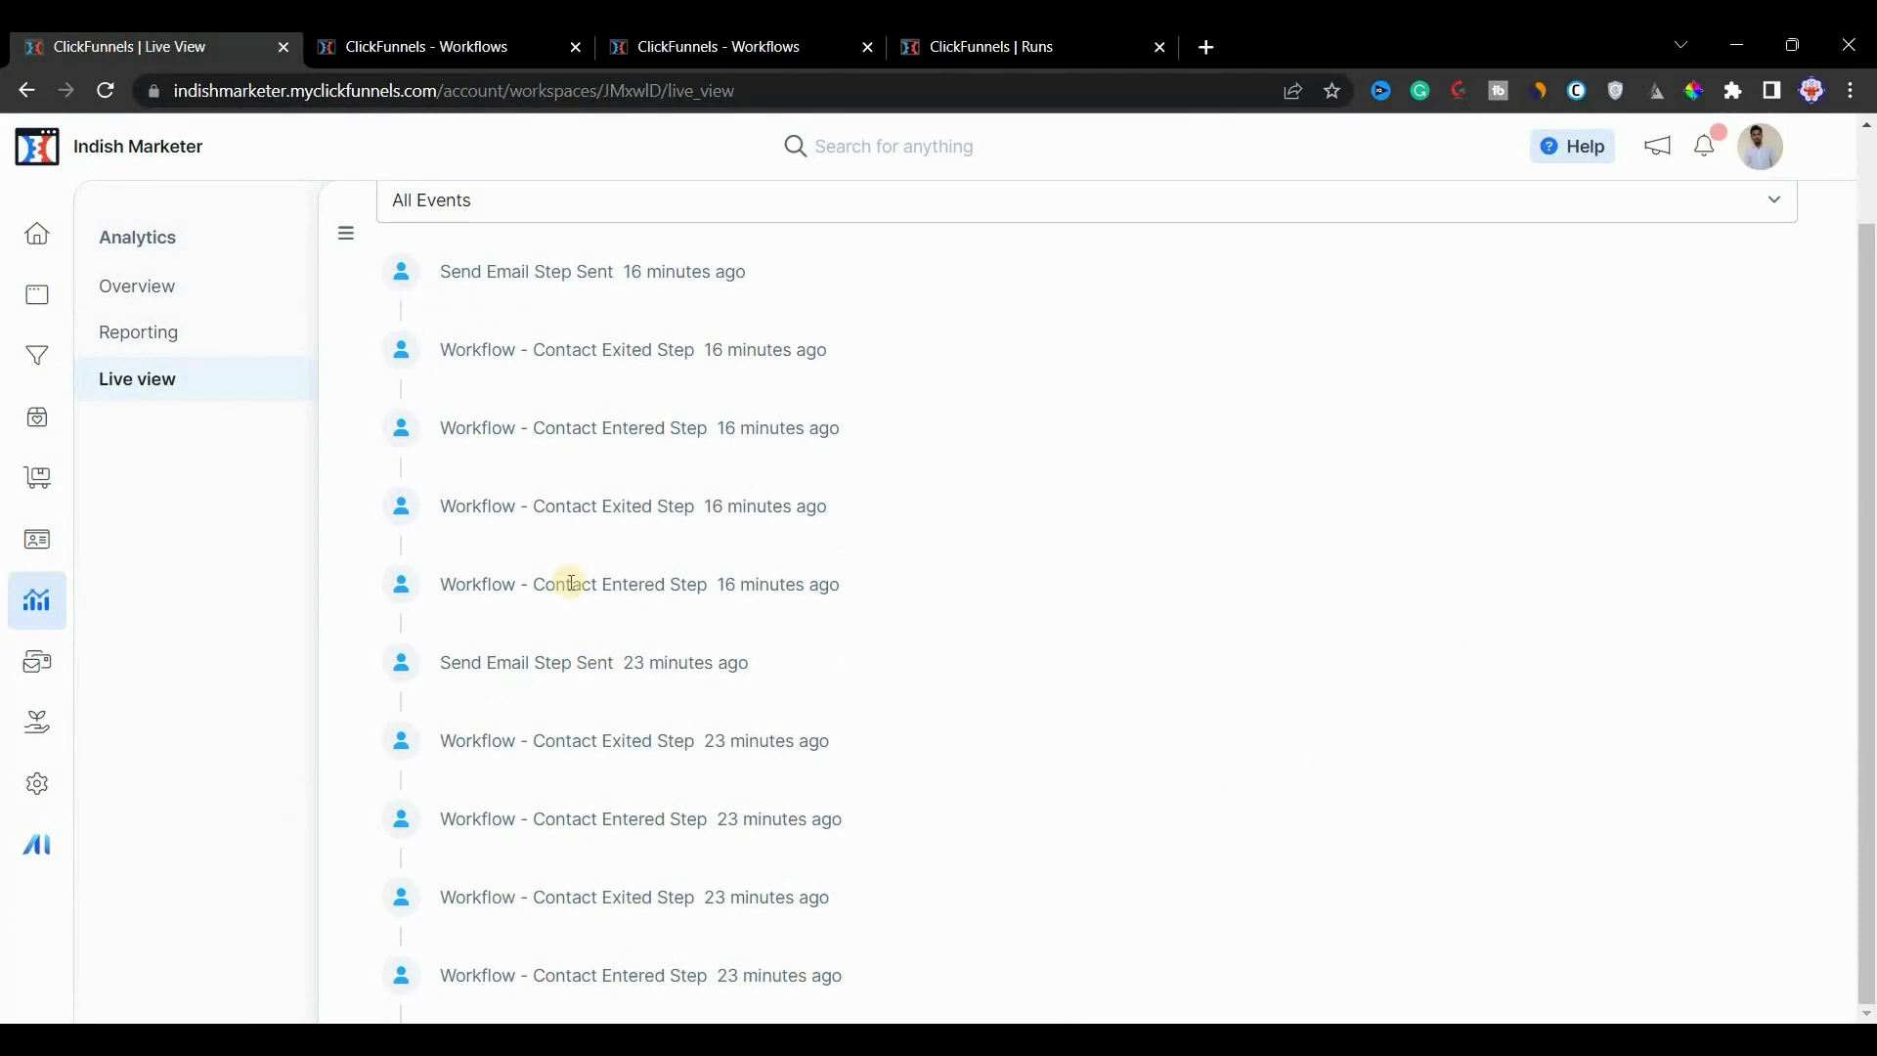
pyautogui.scroll(1, 571, 583)
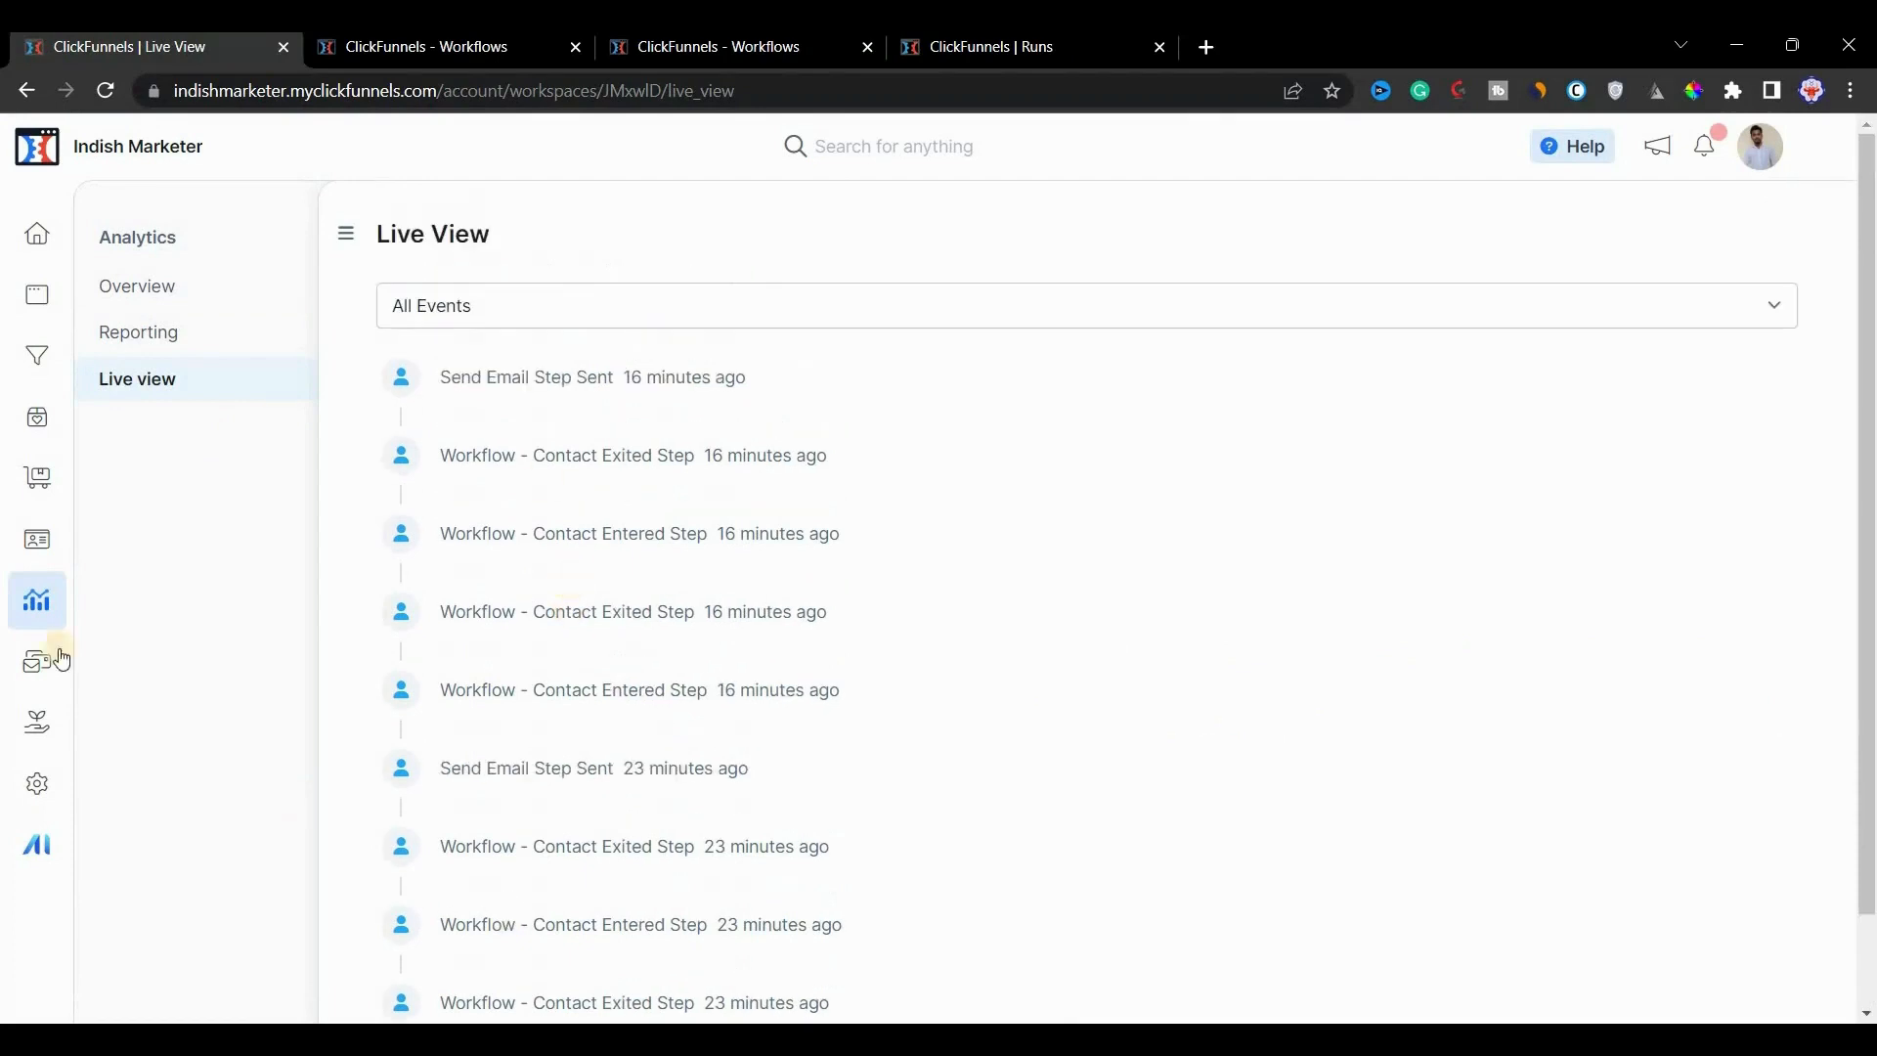
pyautogui.click(30, 780)
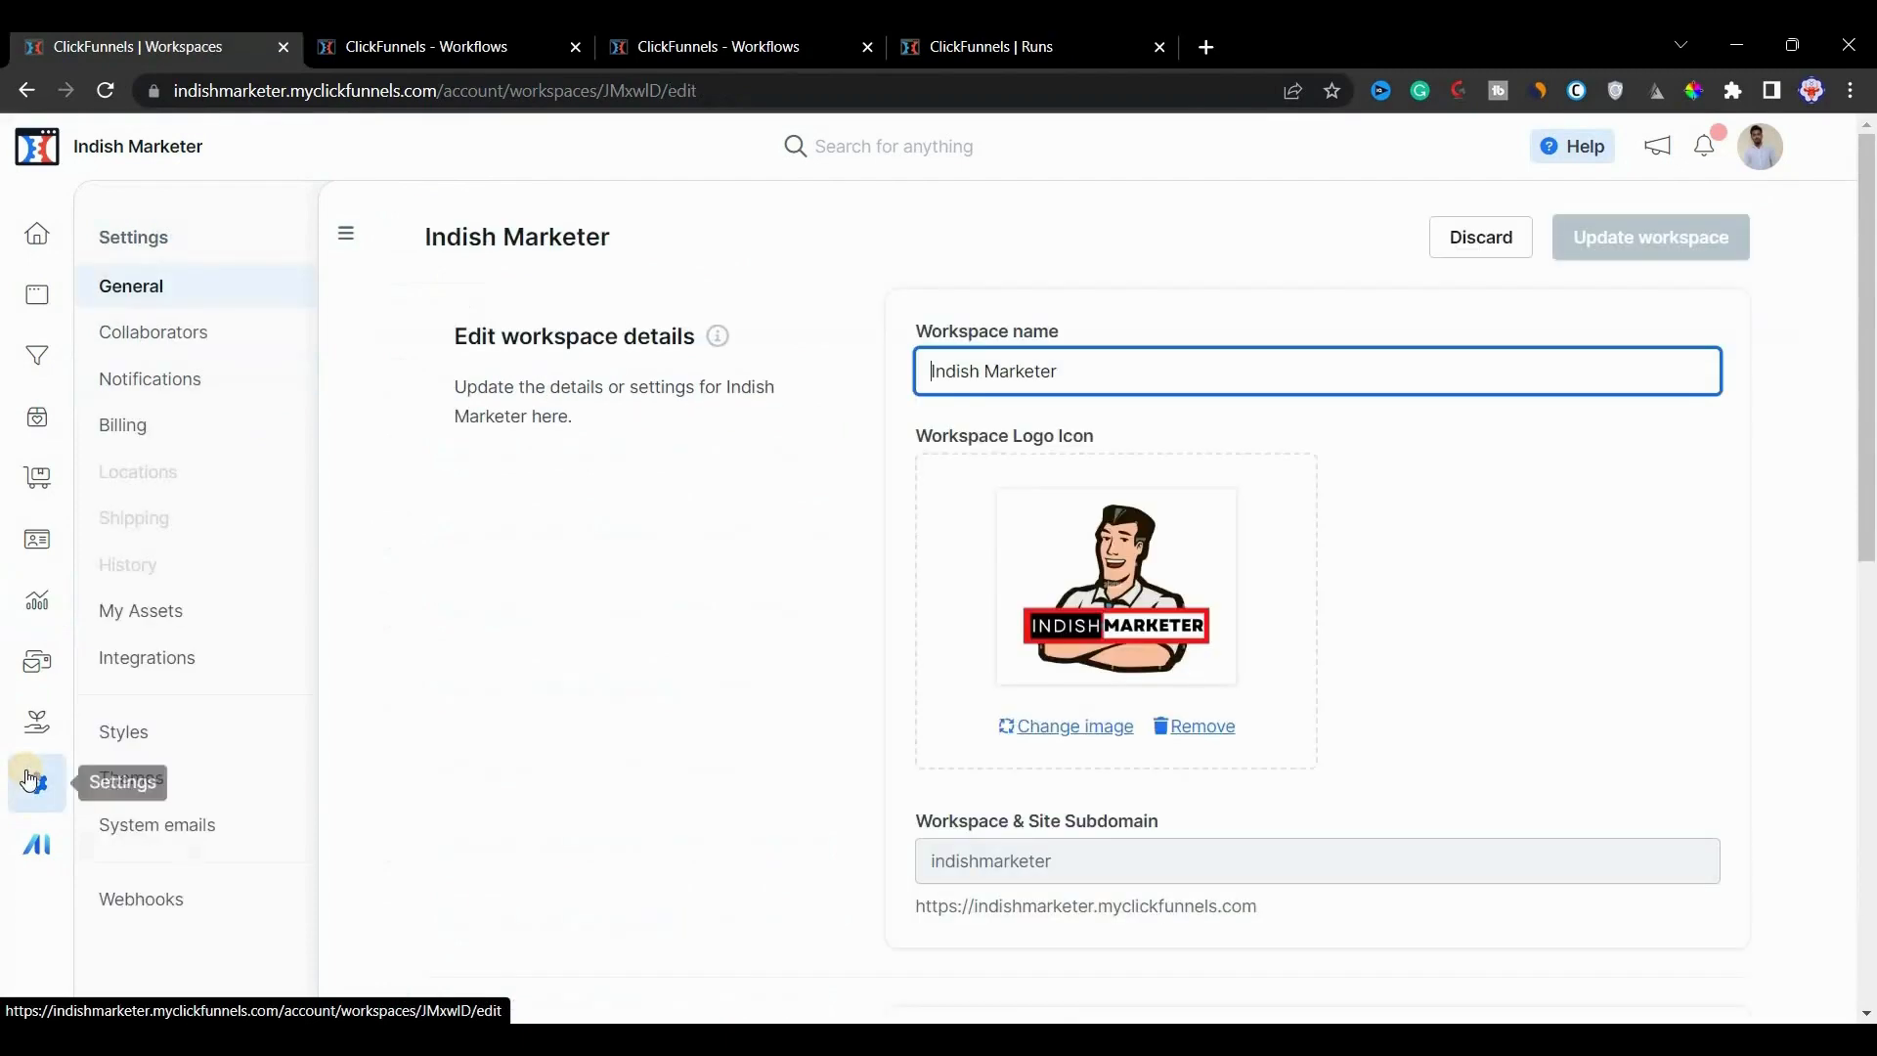